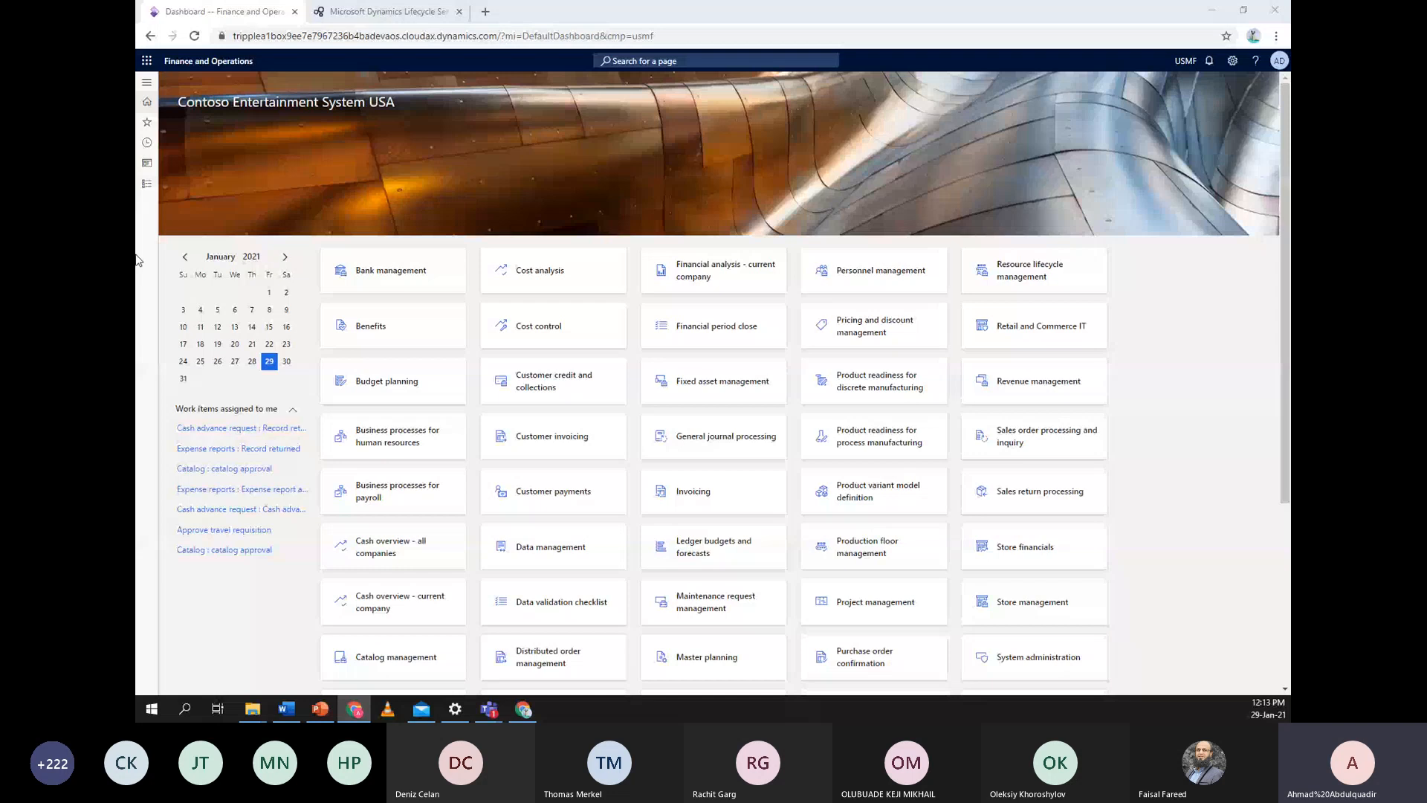
Open the navigation pane and expand Workspaces and Recent to list pages like Number sequences and Legal entities
{"action": "left_click", "coordinate": [146, 185]}
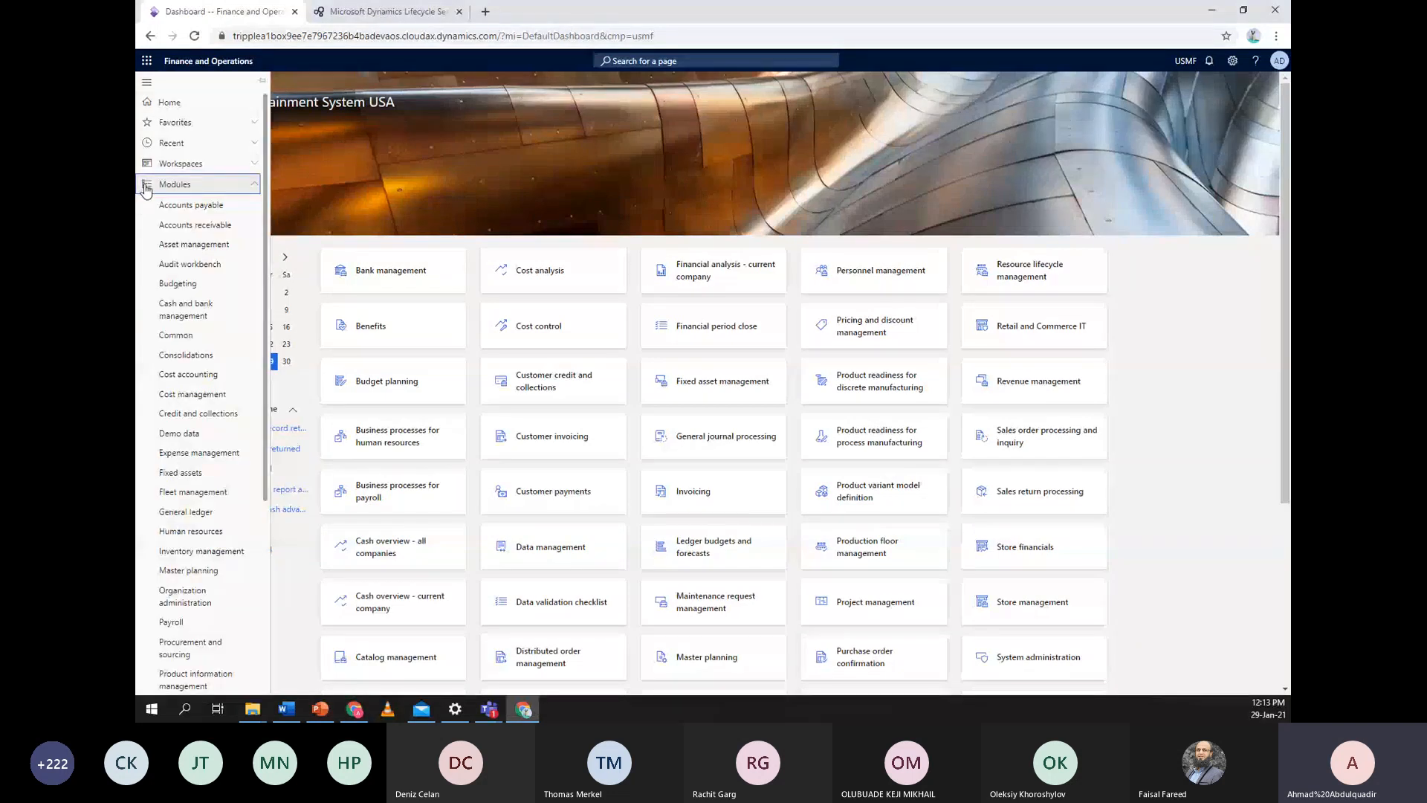
{"action": "scroll", "coordinate": [197, 245], "scroll_direction": "down", "scroll_amount": 1}
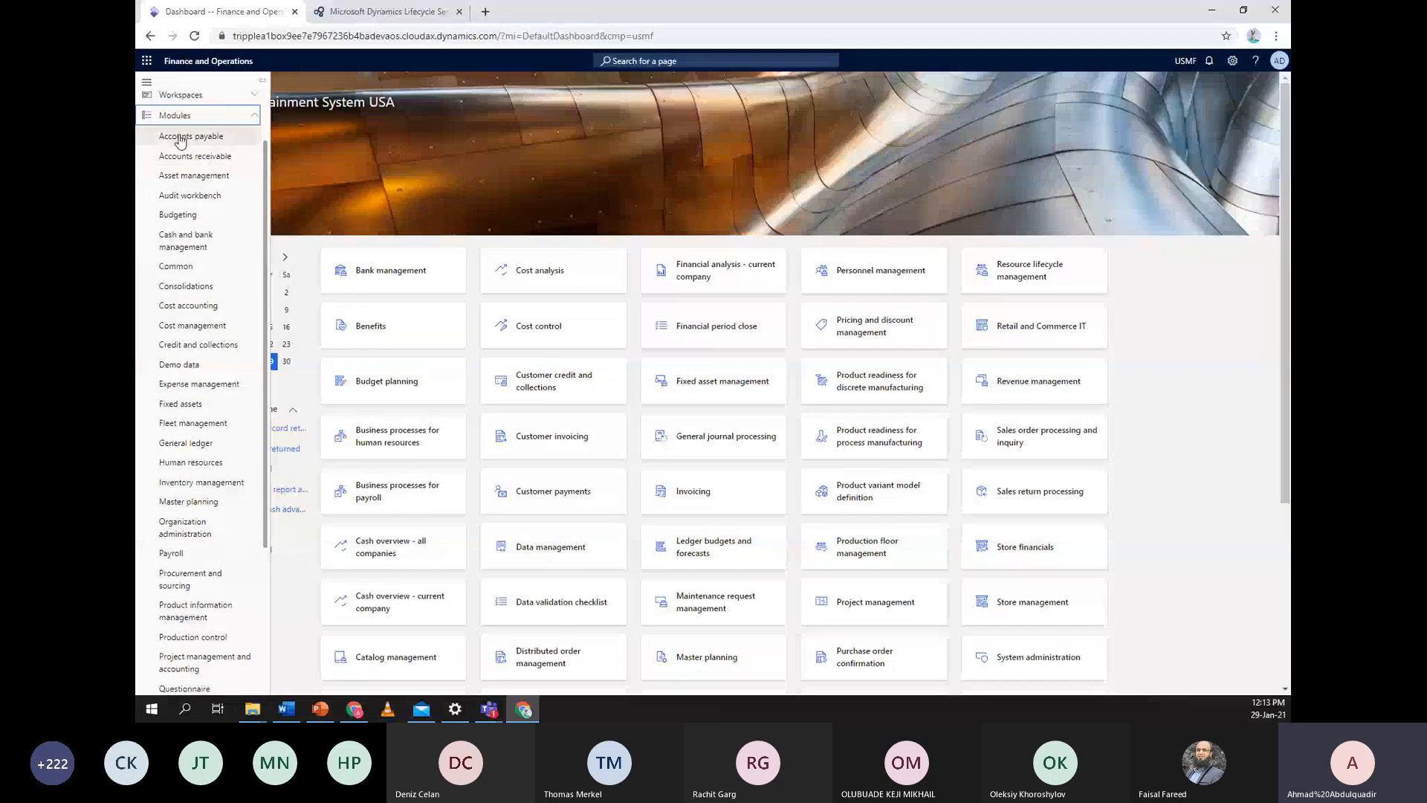
{"action": "scroll", "coordinate": [204, 183], "scroll_direction": "down", "scroll_amount": 1}
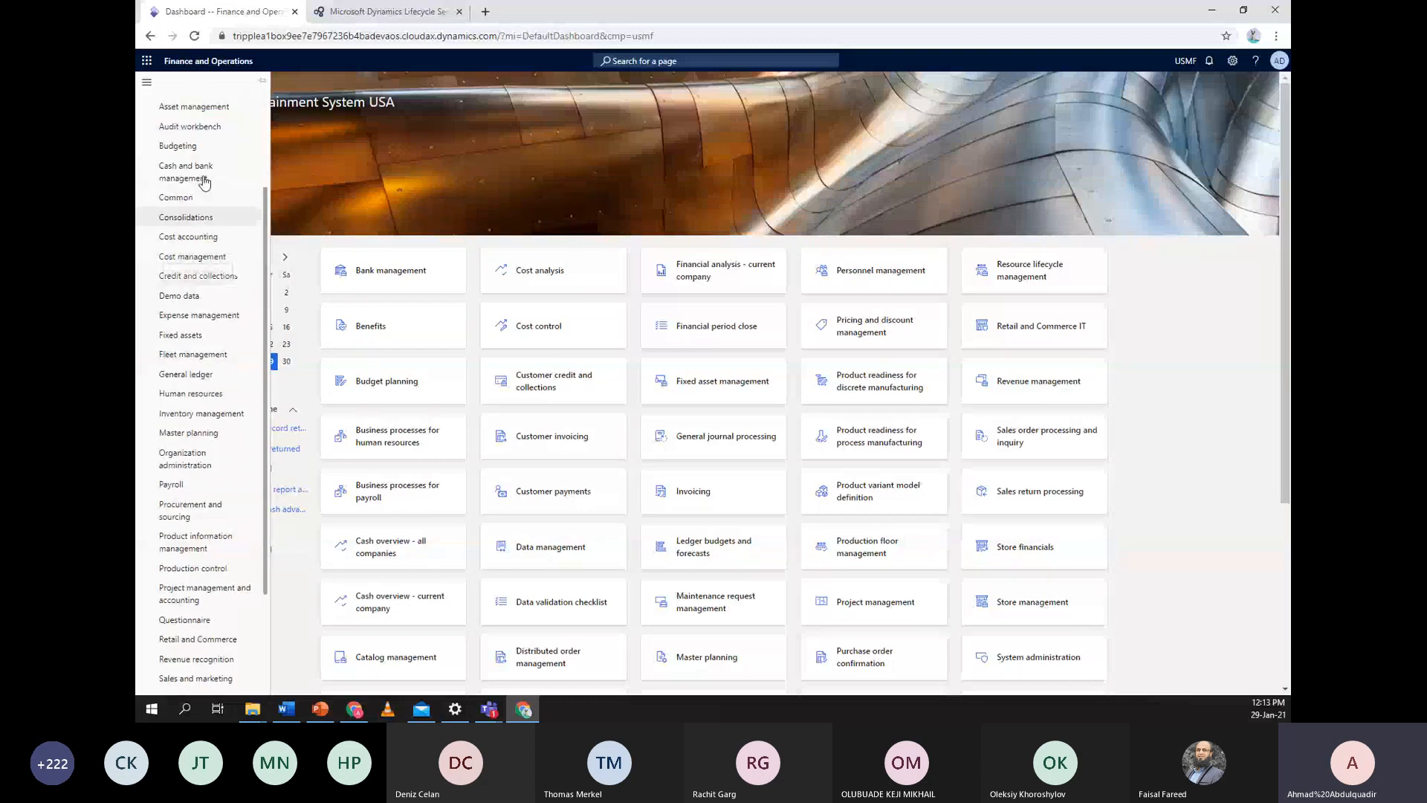
{"action": "scroll", "coordinate": [205, 182], "scroll_direction": "up", "scroll_amount": 2}
{"action": "left_click", "coordinate": [207, 170]}
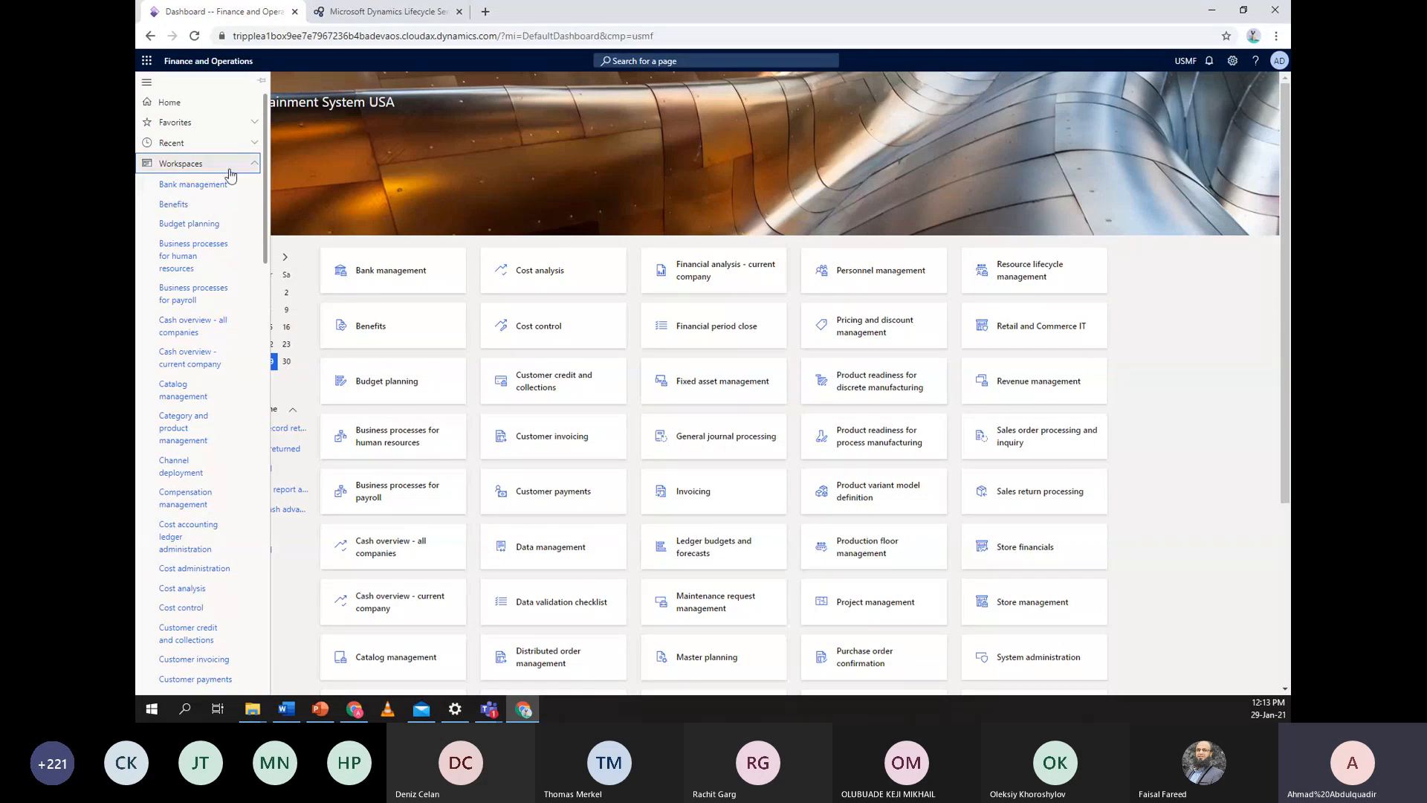
{"action": "left_click", "coordinate": [207, 144]}
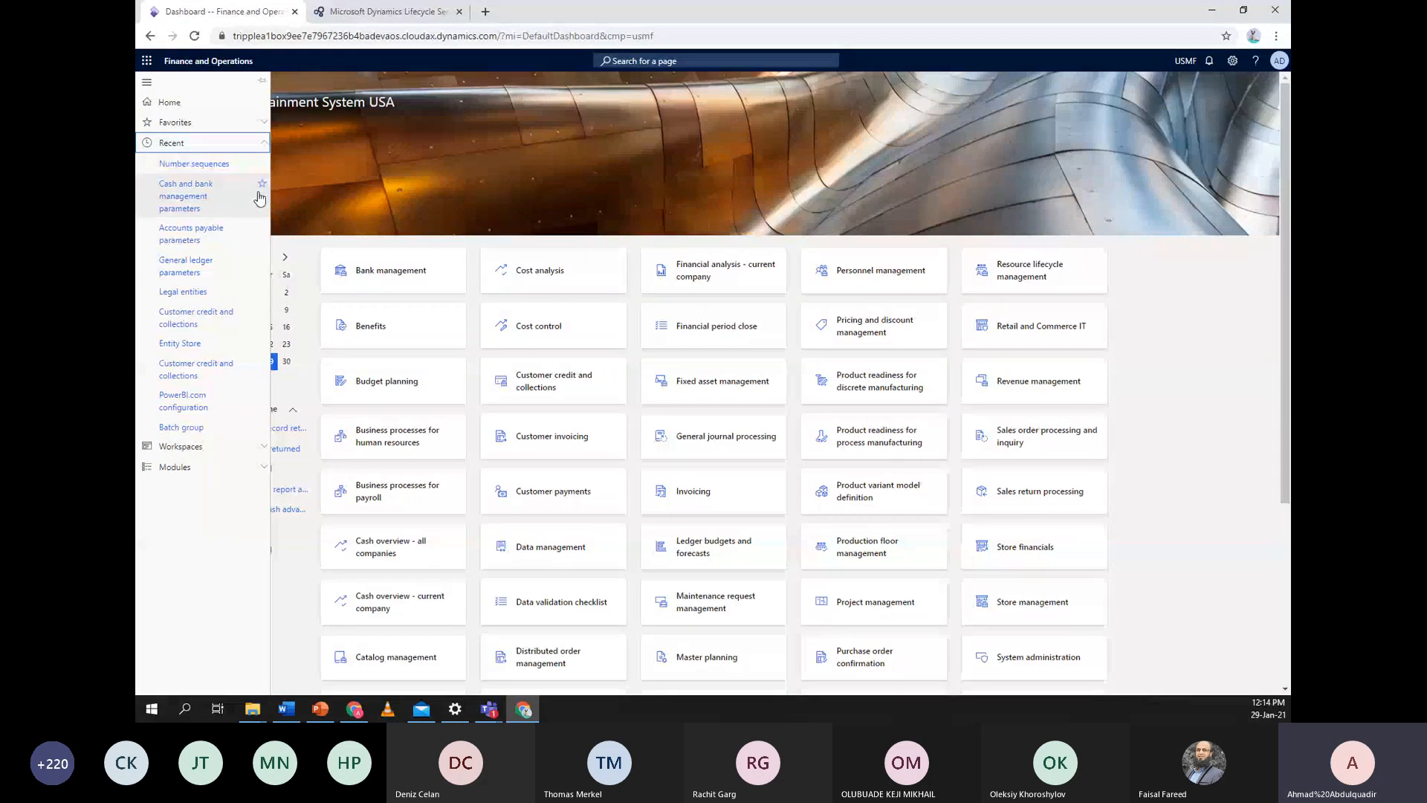
Expand Favorites to show Cash and bank management parameters, then close the navigation pane
{"action": "left_click", "coordinate": [245, 125]}
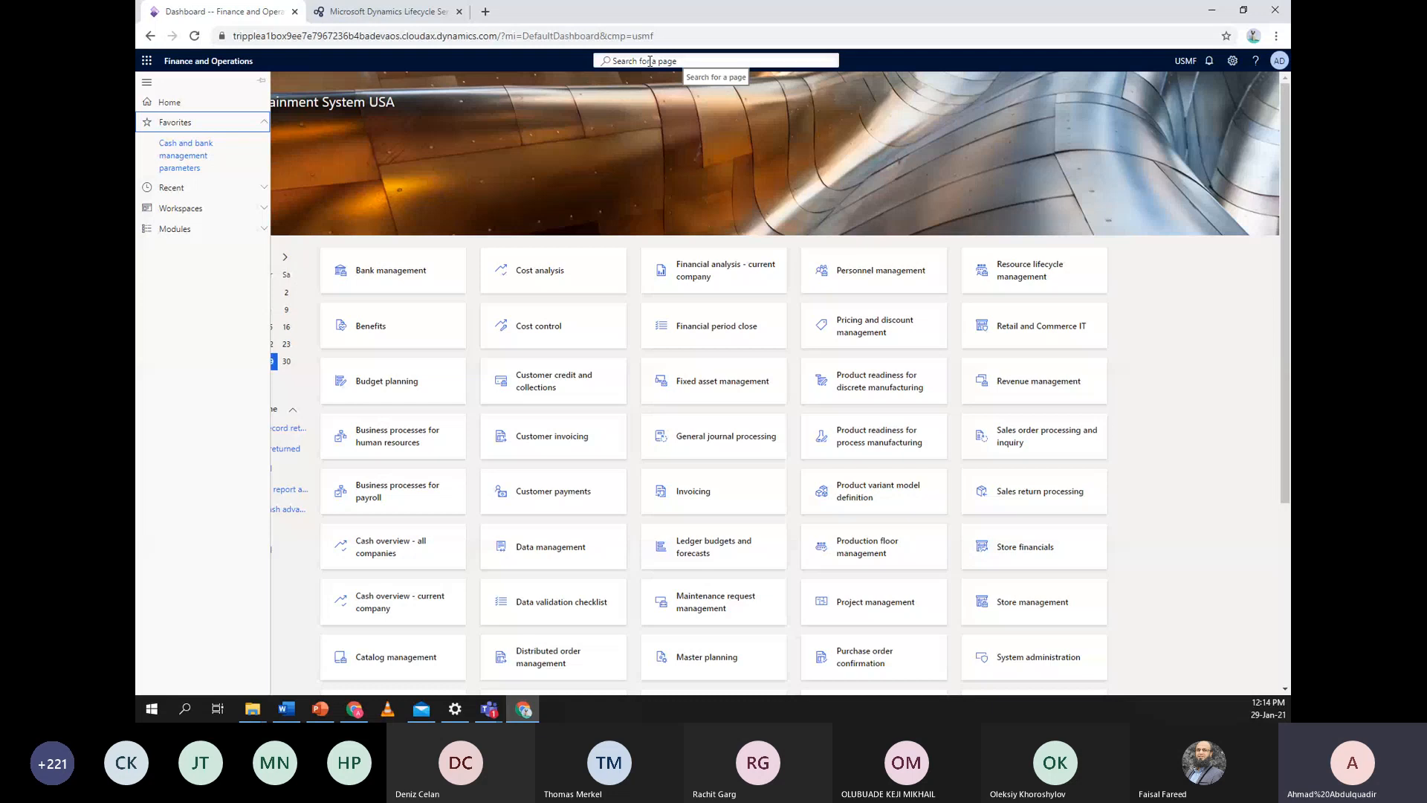
{"action": "left_click", "coordinate": [693, 57]}
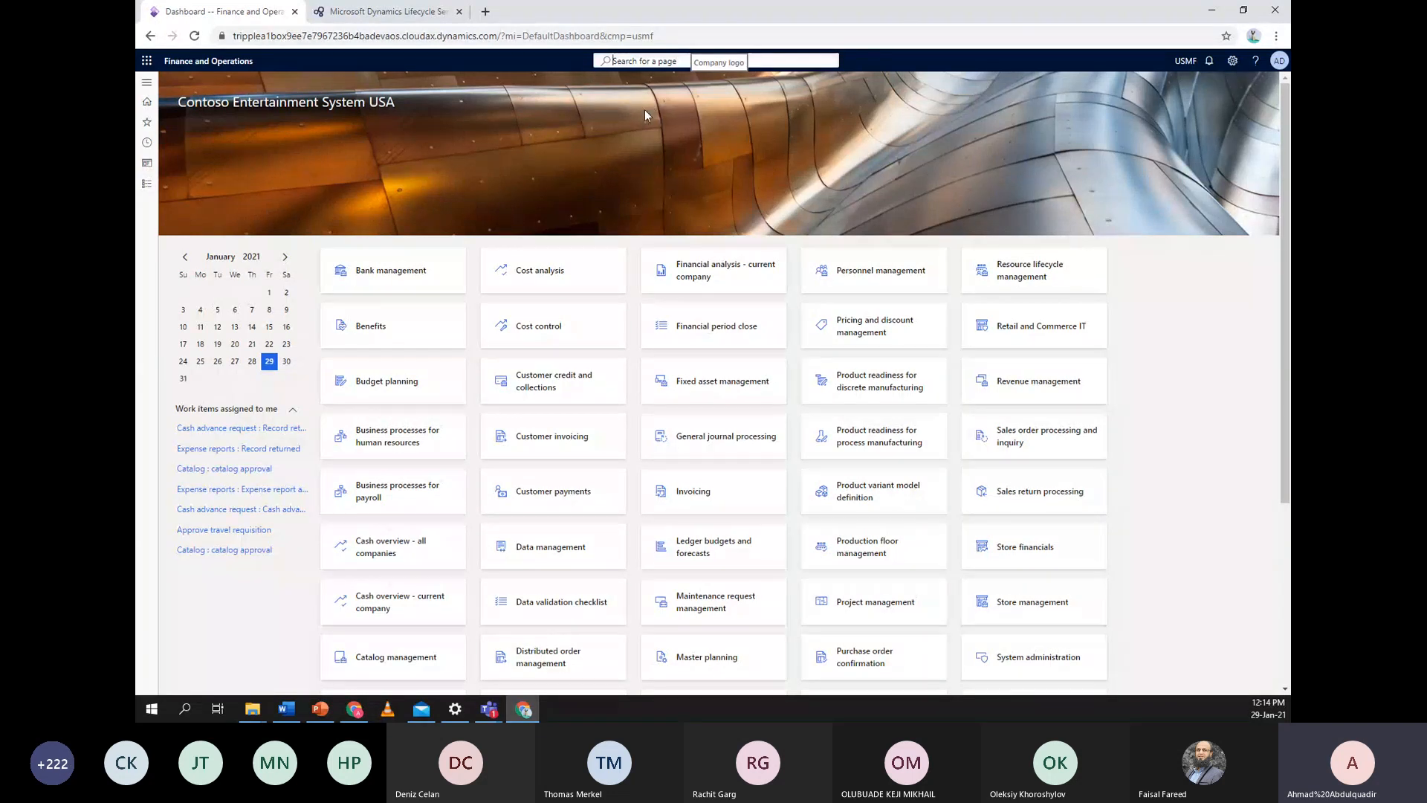
{"action": "type", "text": "legal enti"}
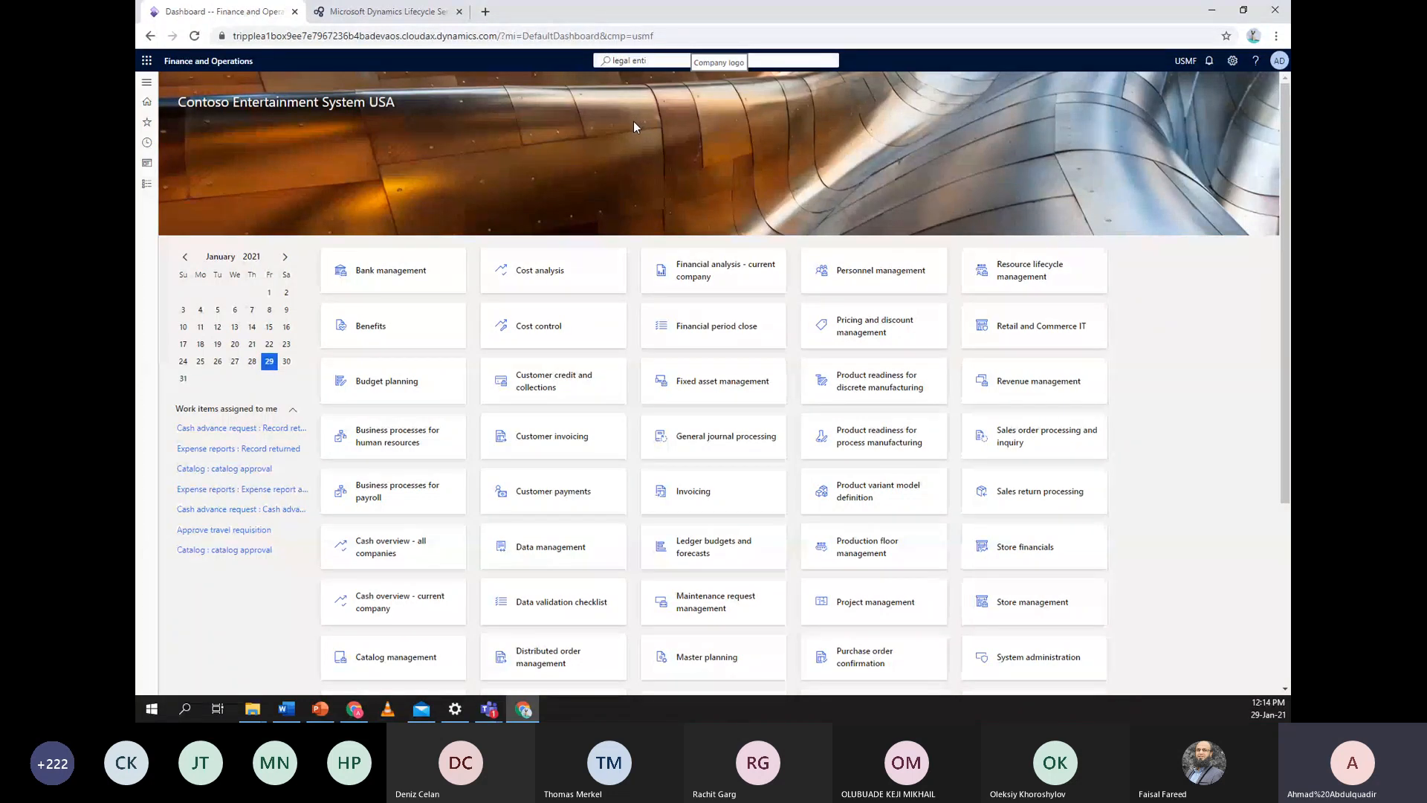
{"action": "type", "text": "ties"}
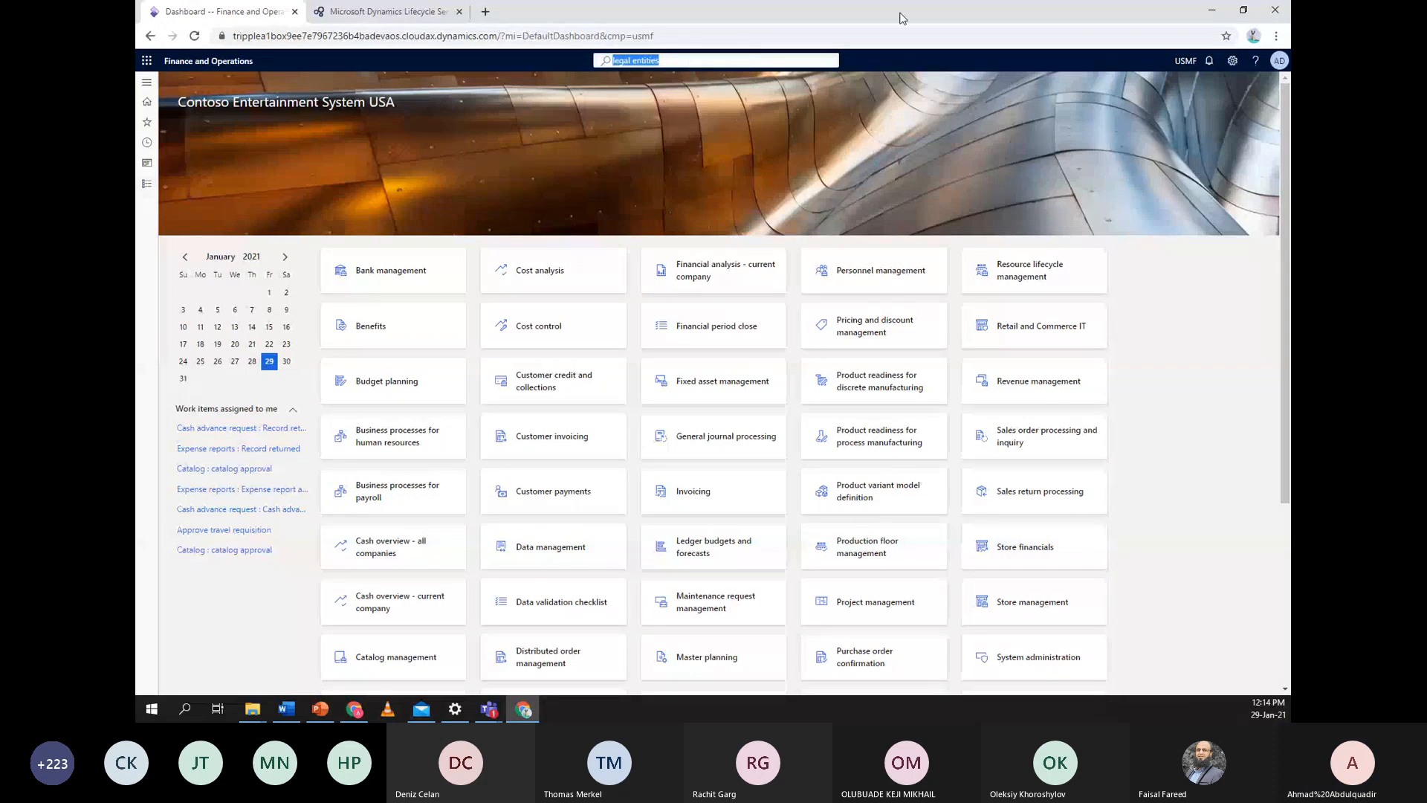
{"action": "left_click", "coordinate": [813, 66]}
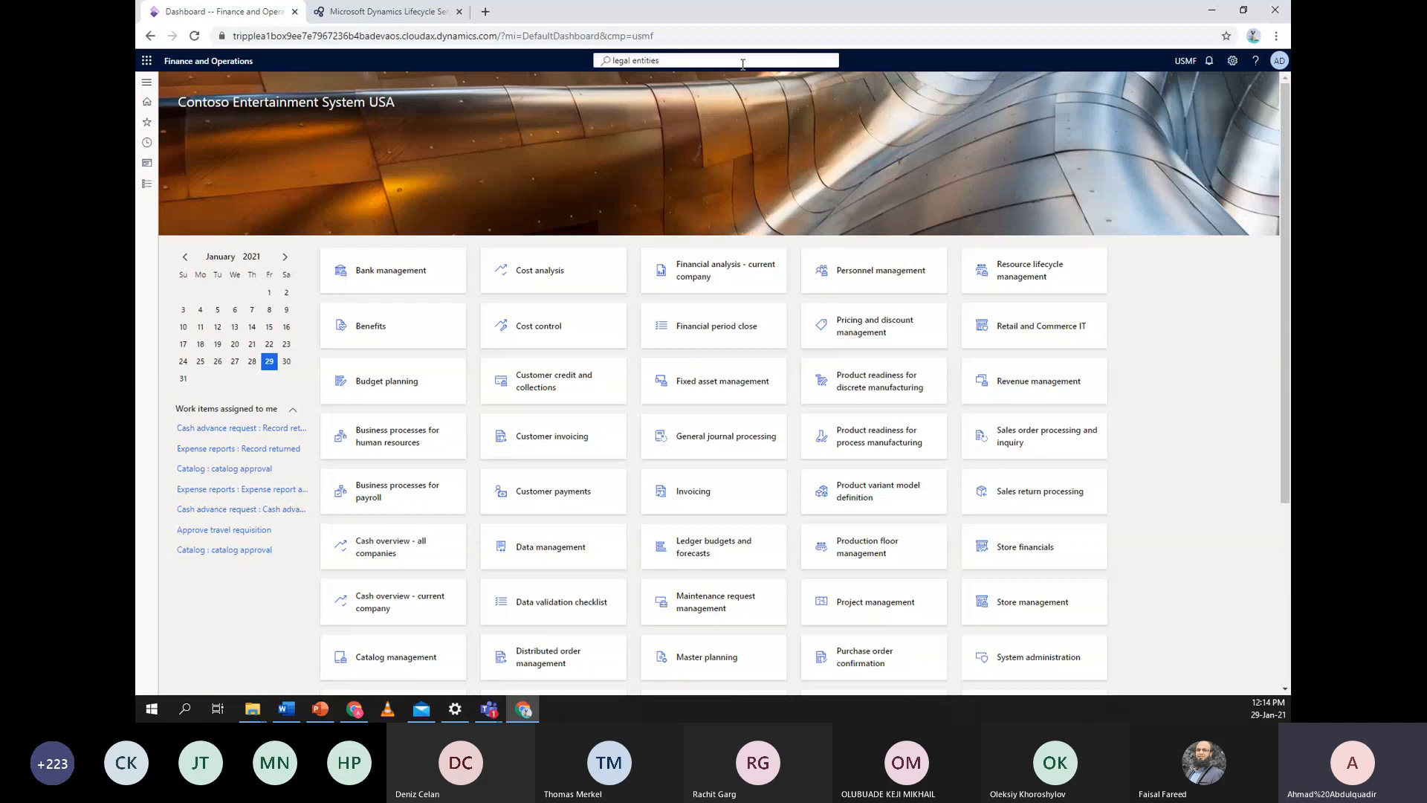
{"action": "key", "text": "BackSpace"}
{"action": "key", "text": "BackSpace"}
{"action": "key", "text": "BackSpace"}
{"action": "key", "text": "BackSpace"}
{"action": "key", "text": "BackSpace"}
{"action": "key", "text": "BackSpace"}
{"action": "key", "text": "BackSpace"}
{"action": "key", "text": "BackSpace"}
{"action": "key", "text": "BackSpace"}
{"action": "key", "text": "BackSpace"}
{"action": "key", "text": "BackSpace"}
{"action": "key", "text": "BackSpace"}
{"action": "key", "text": "BackSpace"}
{"action": "key", "text": "BackSpace"}
{"action": "left_click", "coordinate": [768, 89]}
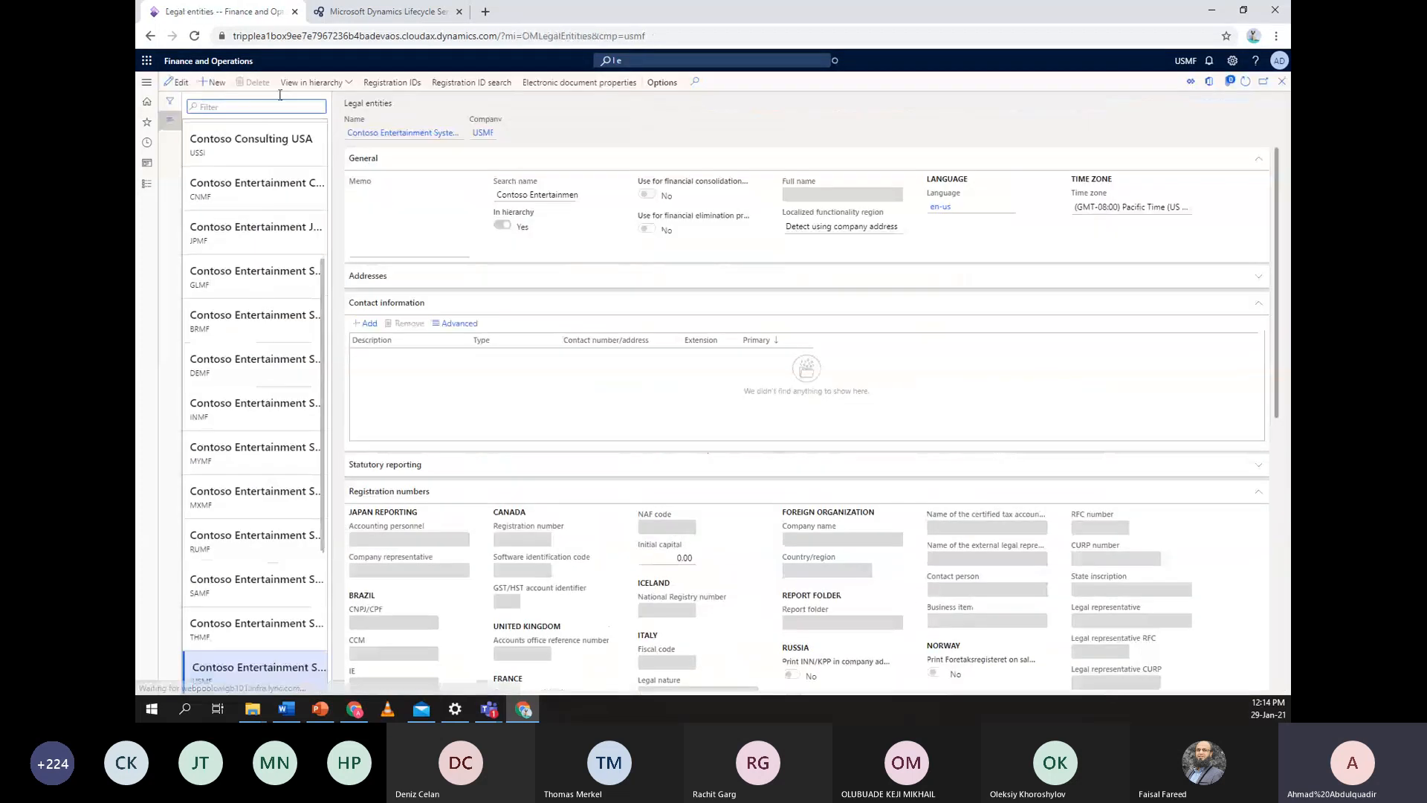
{"action": "left_click", "coordinate": [208, 61]}
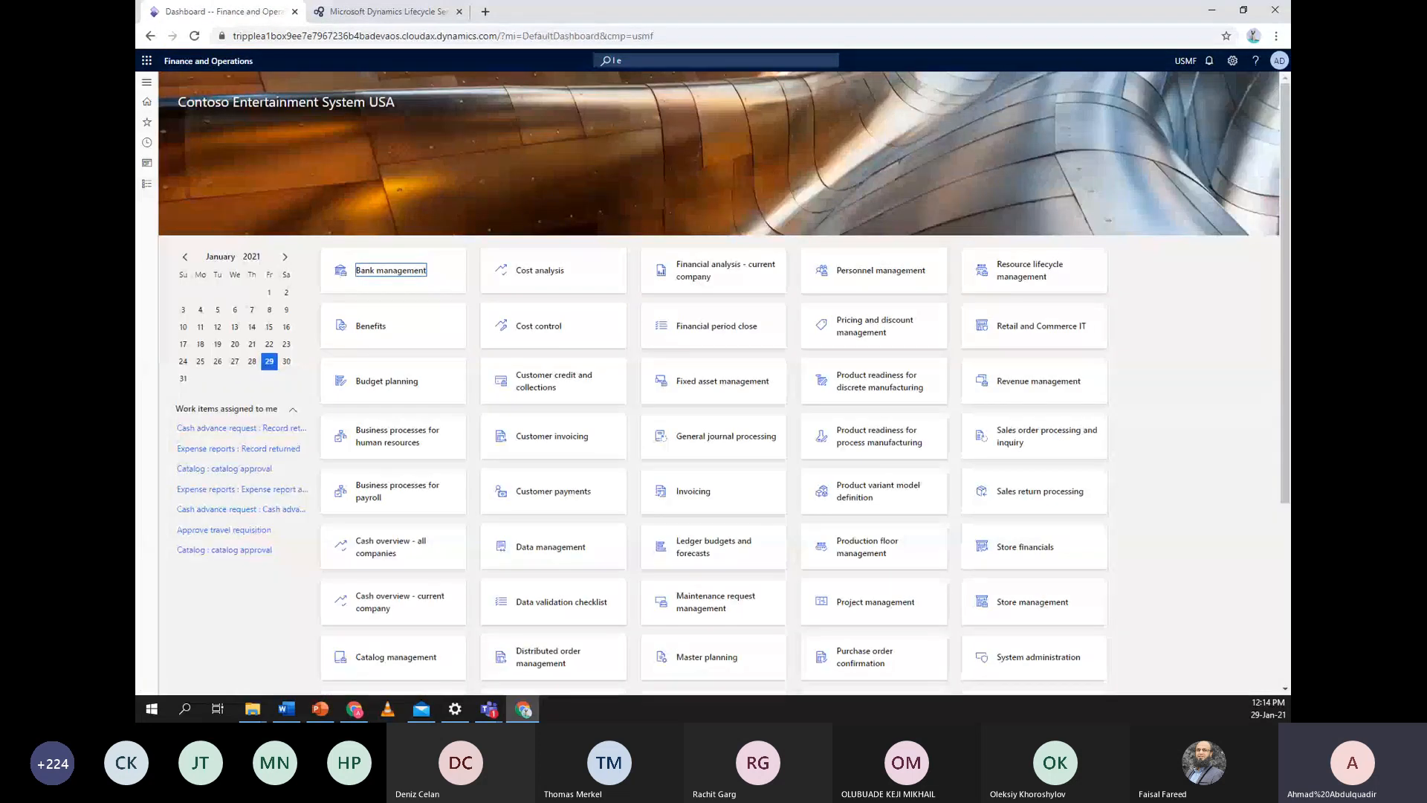
Browse the Accounts payable module's pages in the navigation pane, then close the pane
{"action": "left_click", "coordinate": [147, 183]}
{"action": "left_click", "coordinate": [176, 204]}
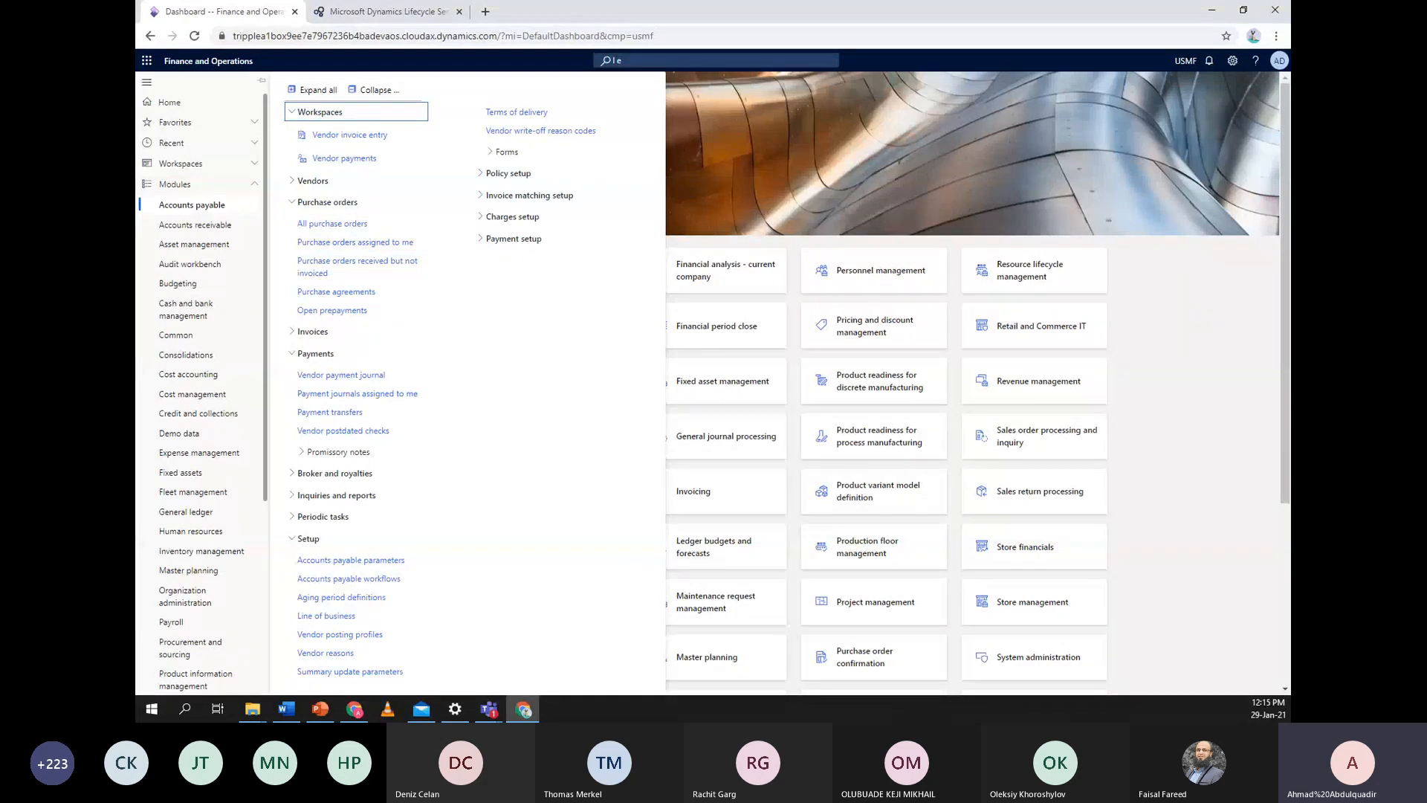
{"action": "scroll", "coordinate": [192, 297], "scroll_direction": "down", "scroll_amount": 5}
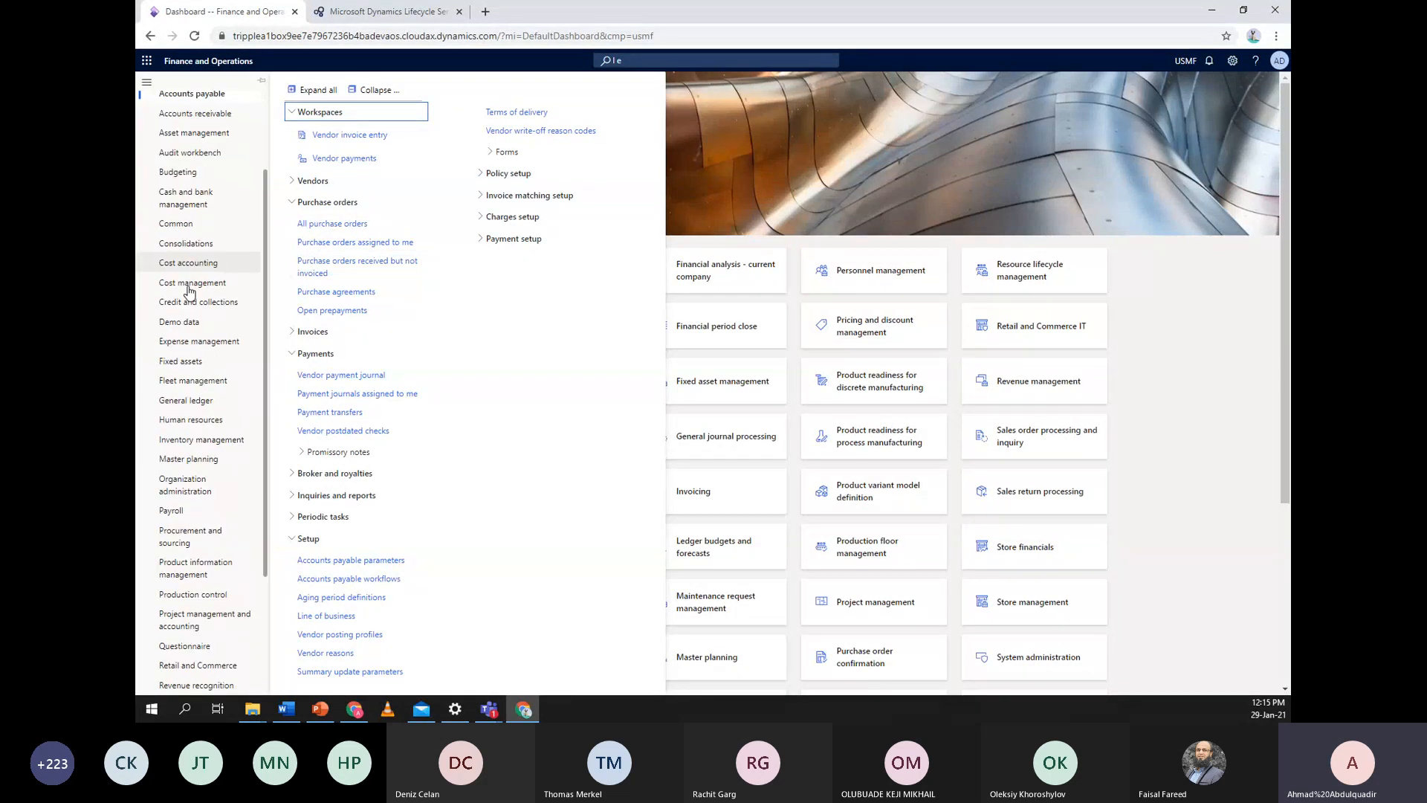
{"action": "left_click", "coordinate": [386, 60]}
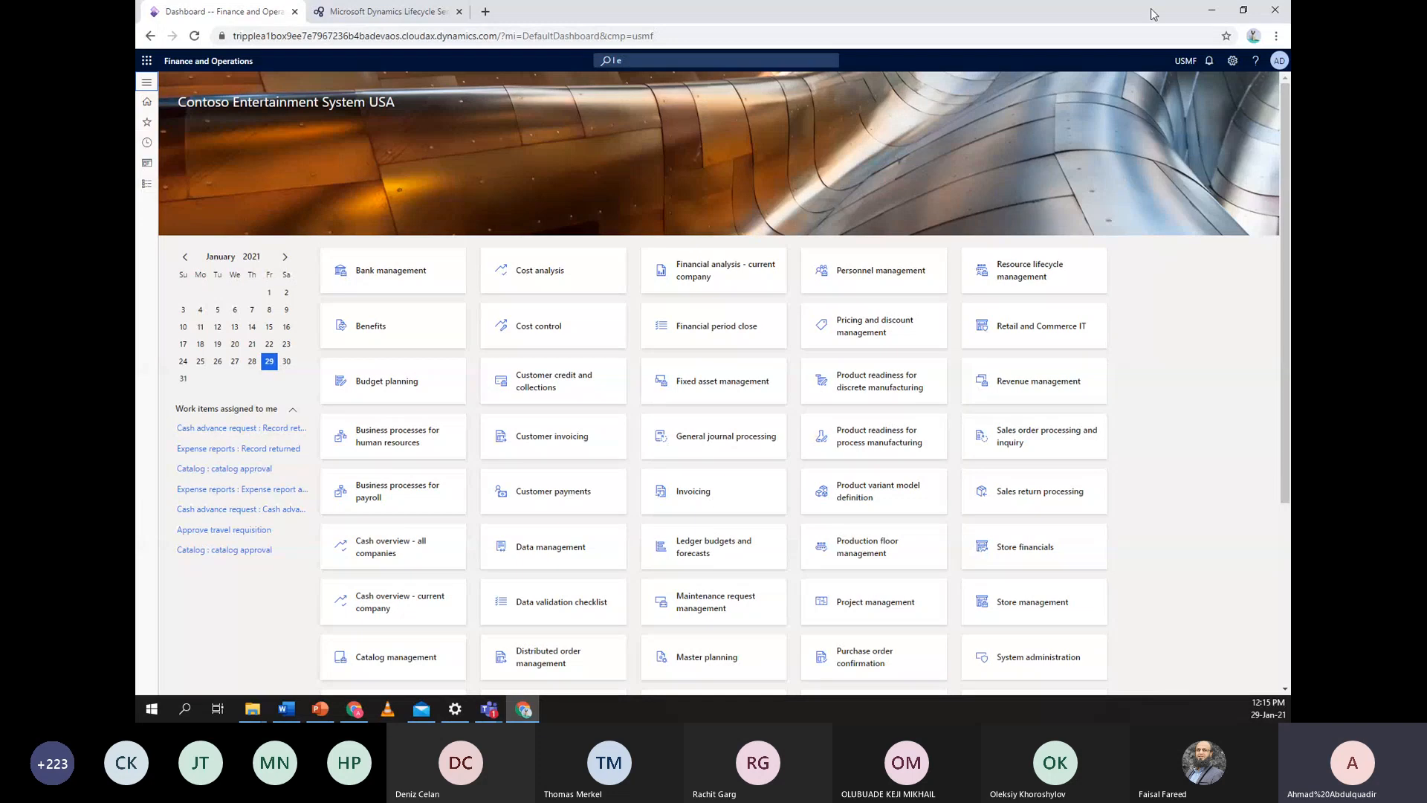
Restore Chrome down, show PowerPoint's User Enhancement and Functionality Hacks slide, then maximize Chrome
{"action": "double_click", "coordinate": [1131, 25]}
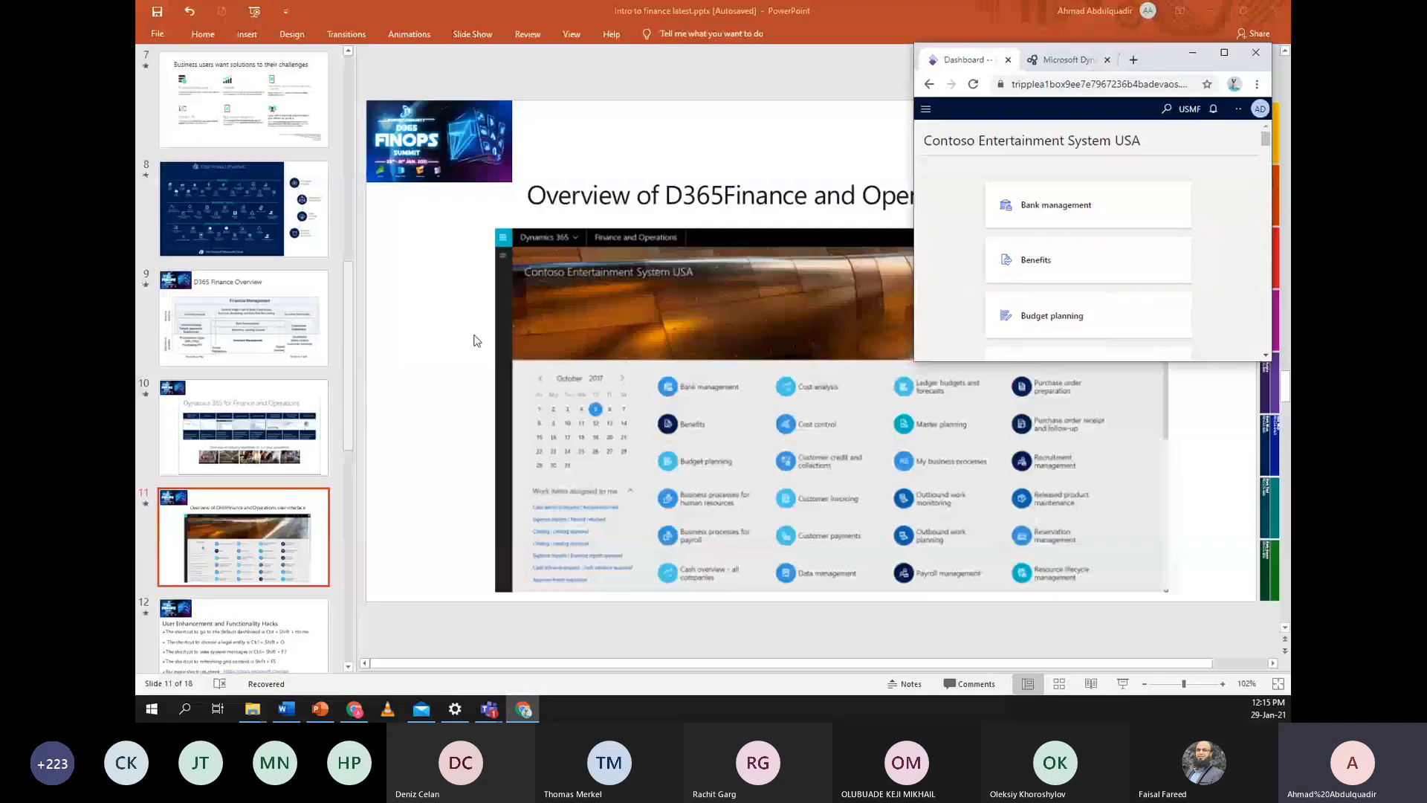
{"action": "left_click", "coordinate": [348, 366]}
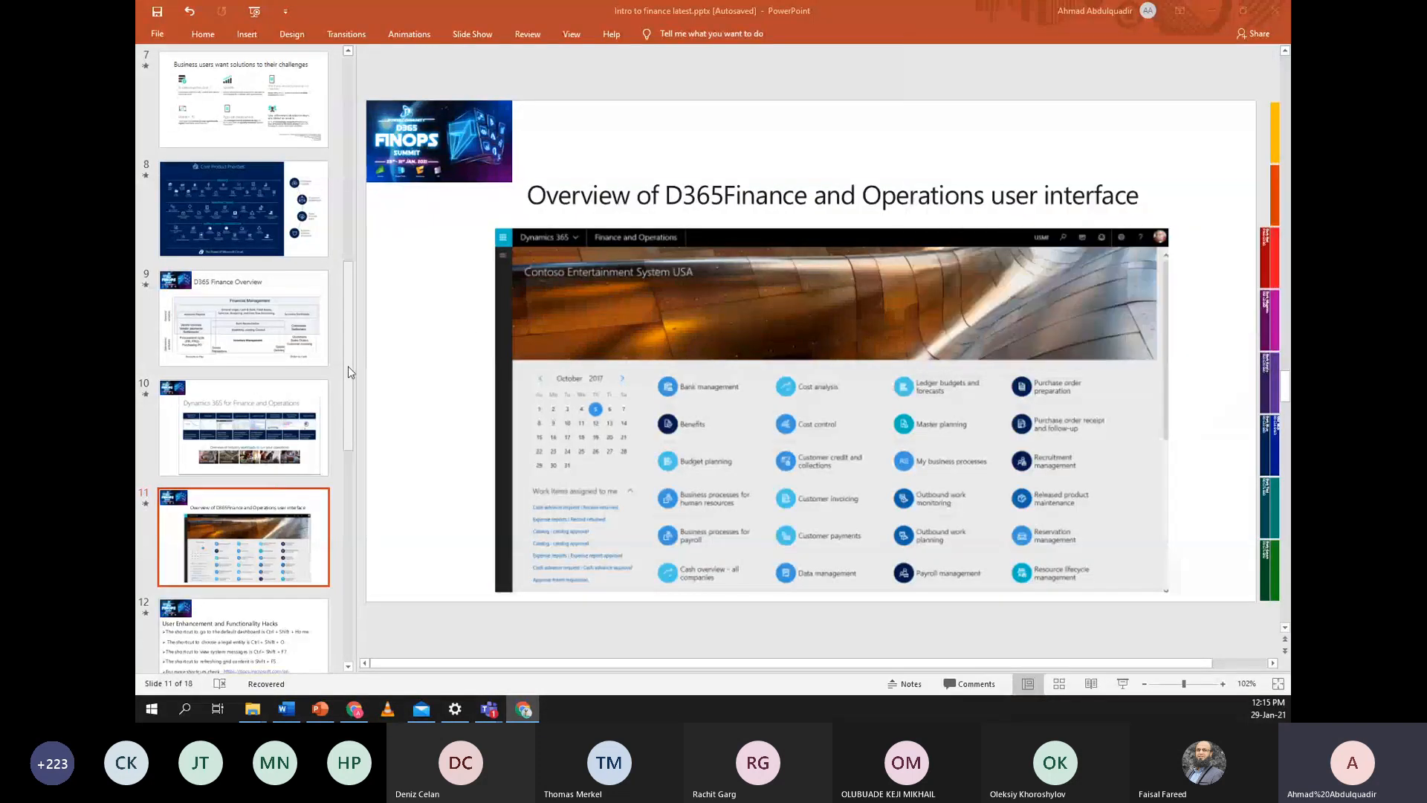
{"action": "left_click_drag", "start_coordinate": [350, 400], "coordinate": [340, 436]}
{"action": "key", "text": "Down"}
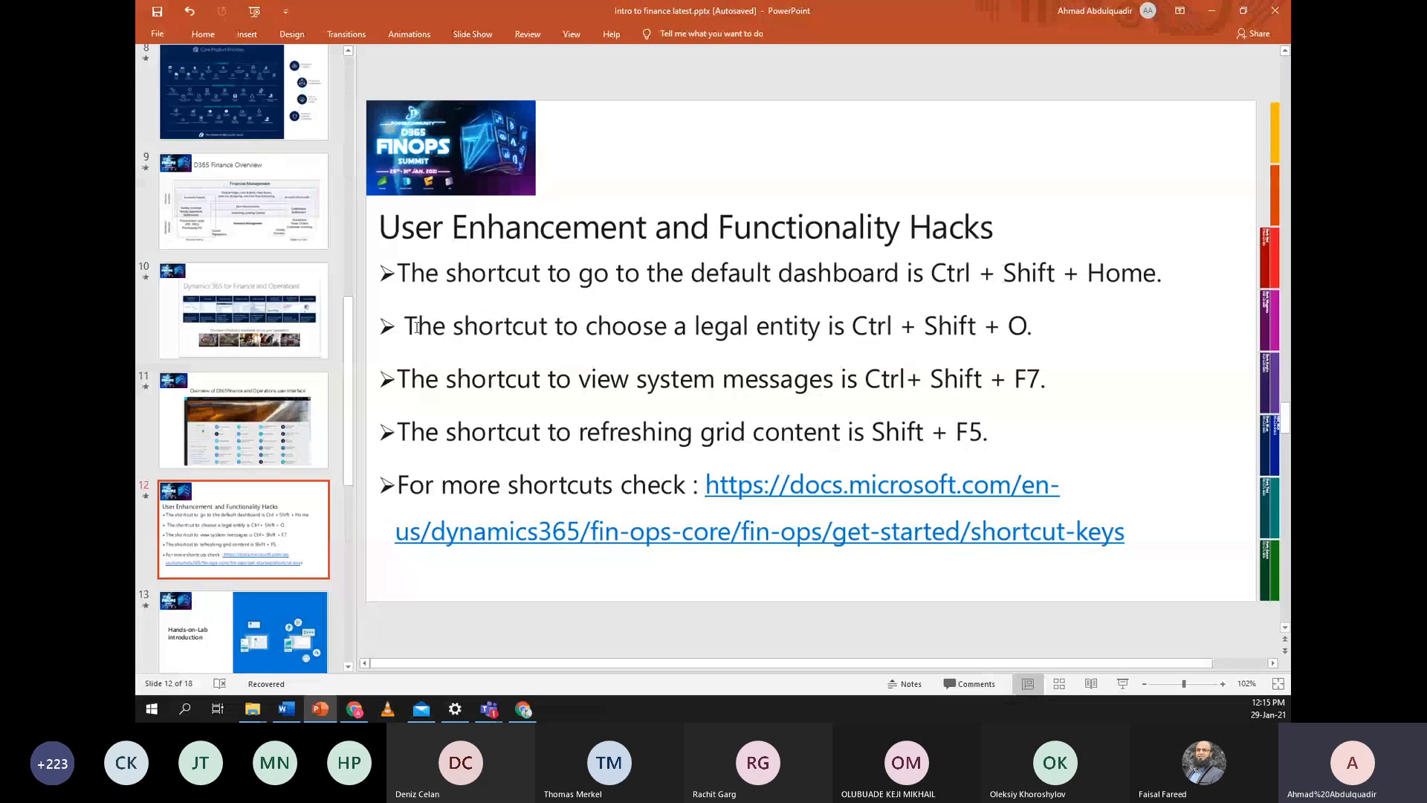
{"action": "left_click", "coordinate": [525, 711]}
{"action": "left_click_drag", "start_coordinate": [1164, 60], "coordinate": [1139, 6]}
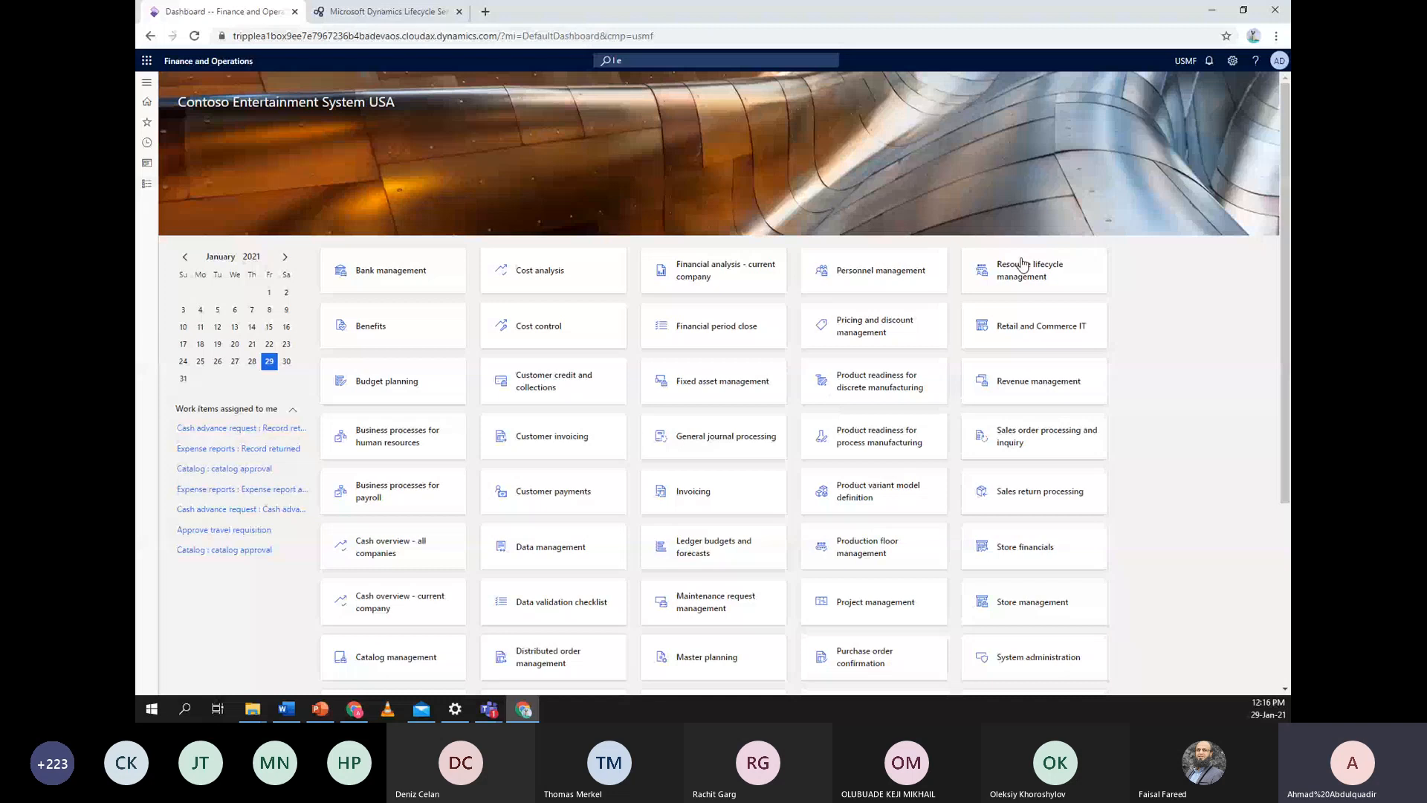
Check the USMF company picker, then open the Action center, which shows no notifications
{"action": "left_click", "coordinate": [1191, 62]}
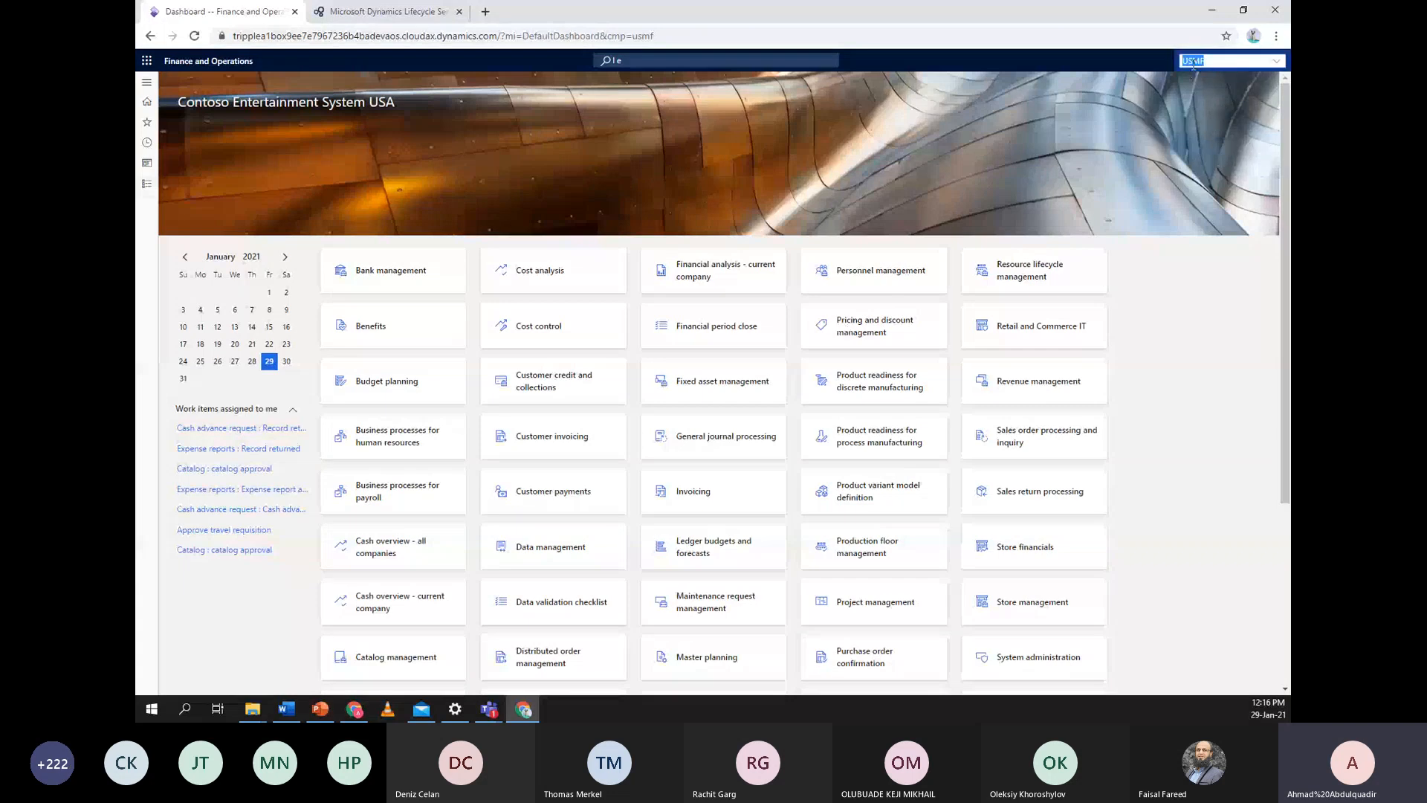
{"action": "left_click", "coordinate": [908, 136]}
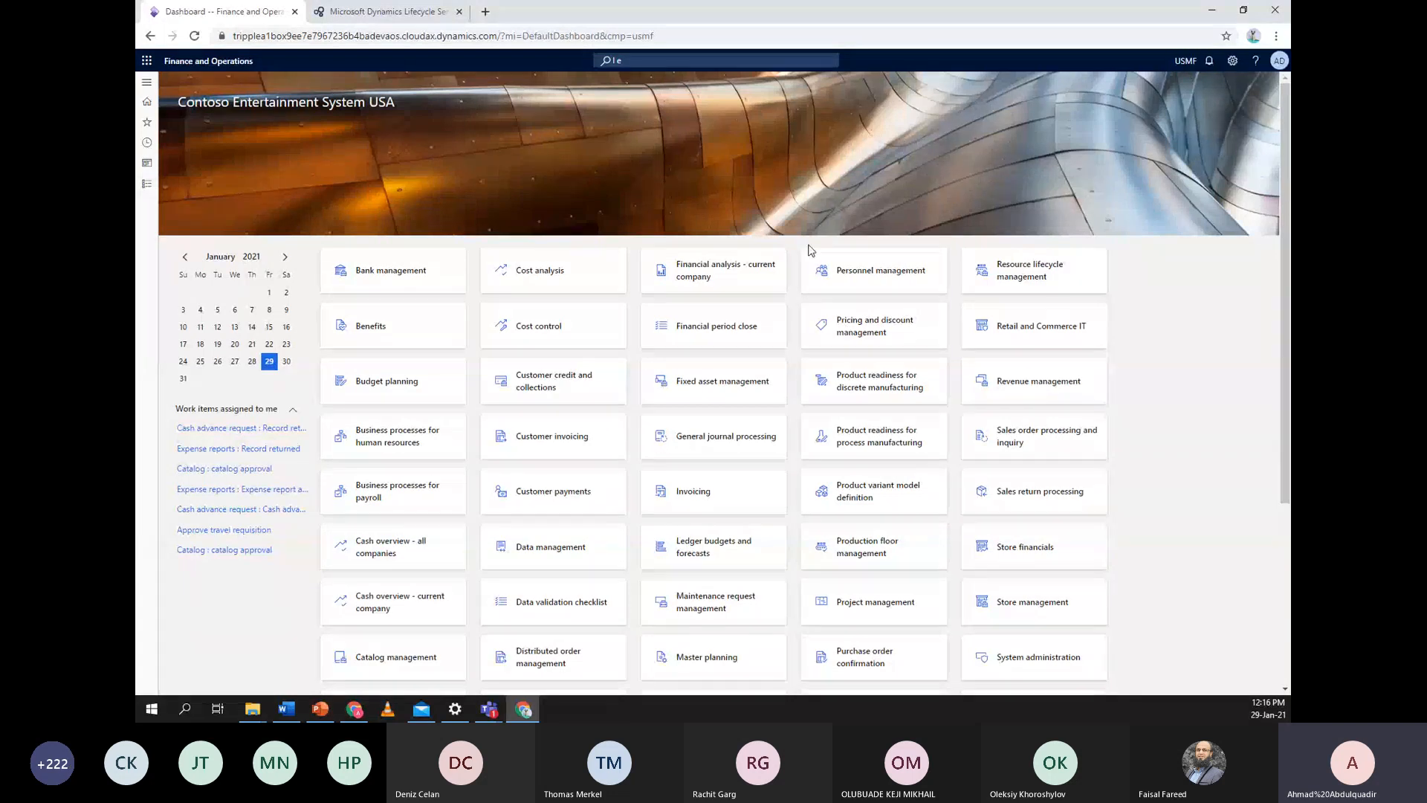
{"action": "left_click", "coordinate": [1187, 62]}
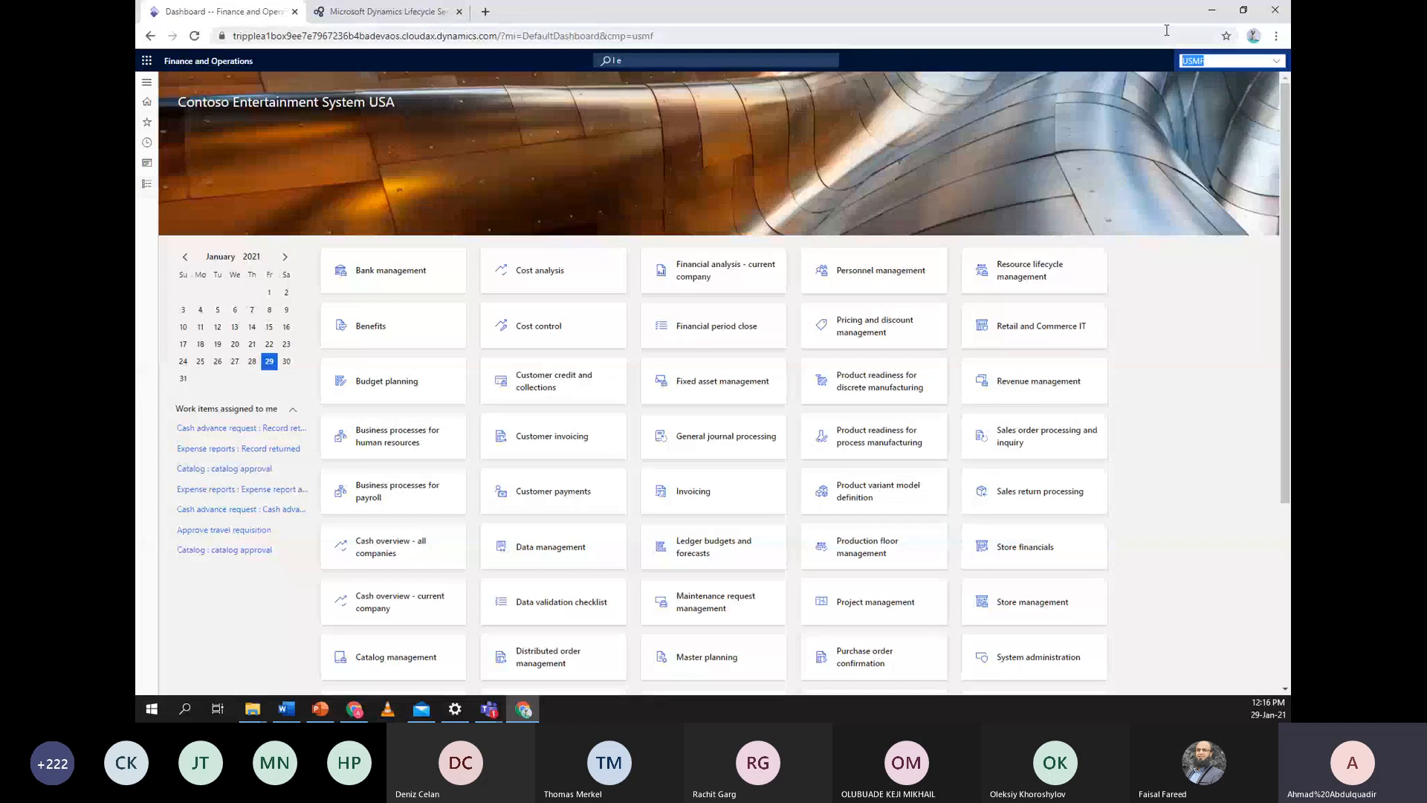
{"action": "left_click_drag", "start_coordinate": [1153, 21], "coordinate": [926, 5]}
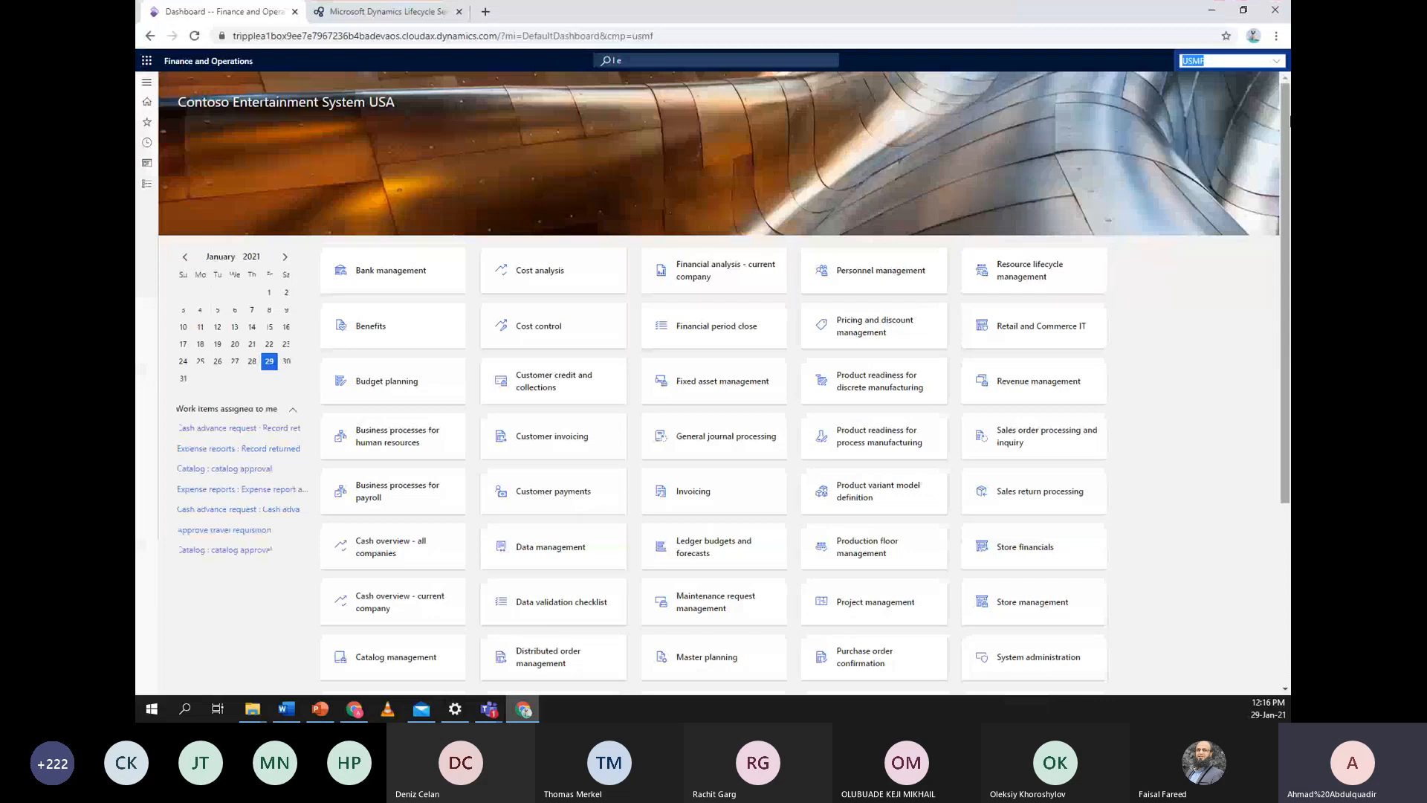
{"action": "key", "text": "Tab"}
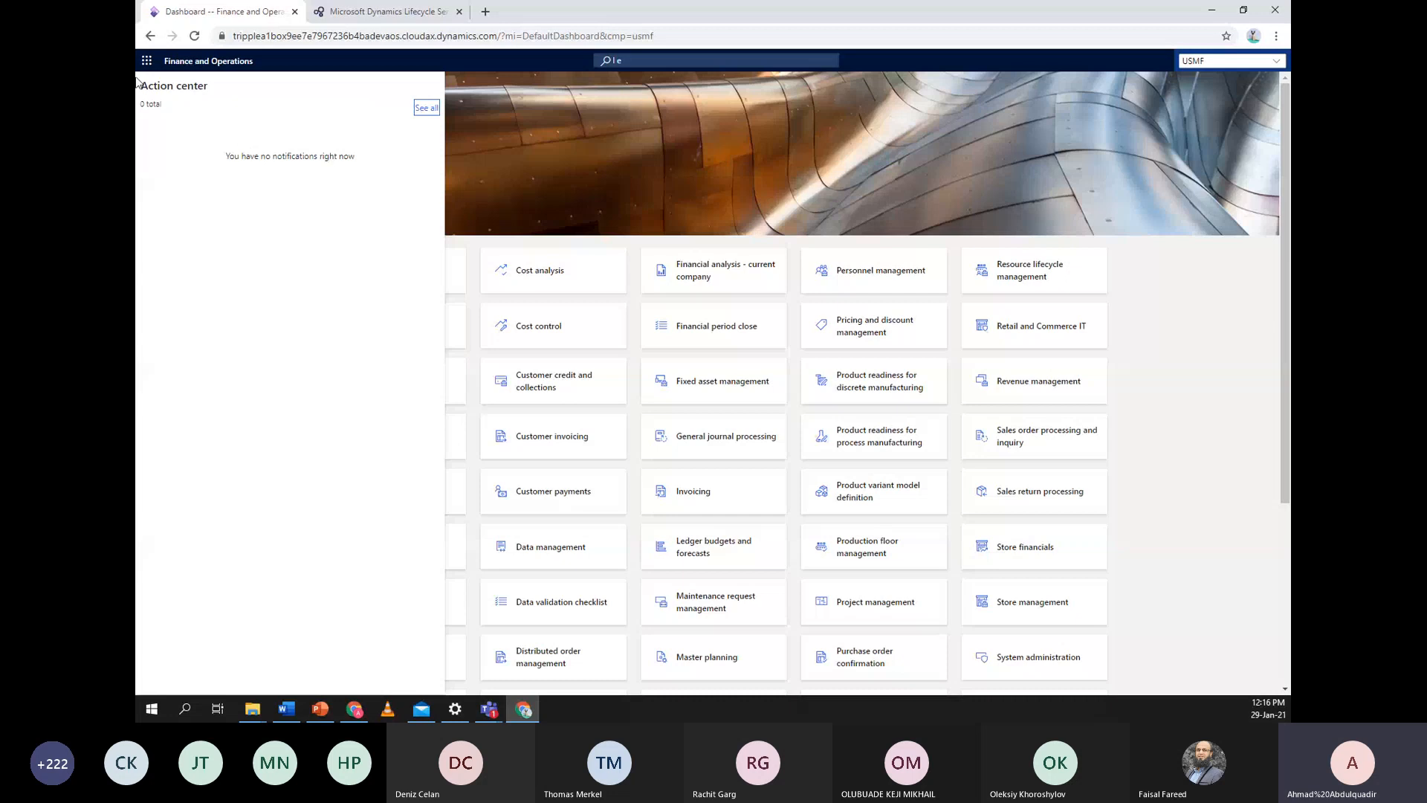
View the empty full notifications list, exit full screen and return to the default dashboard
{"action": "left_click", "coordinate": [429, 113]}
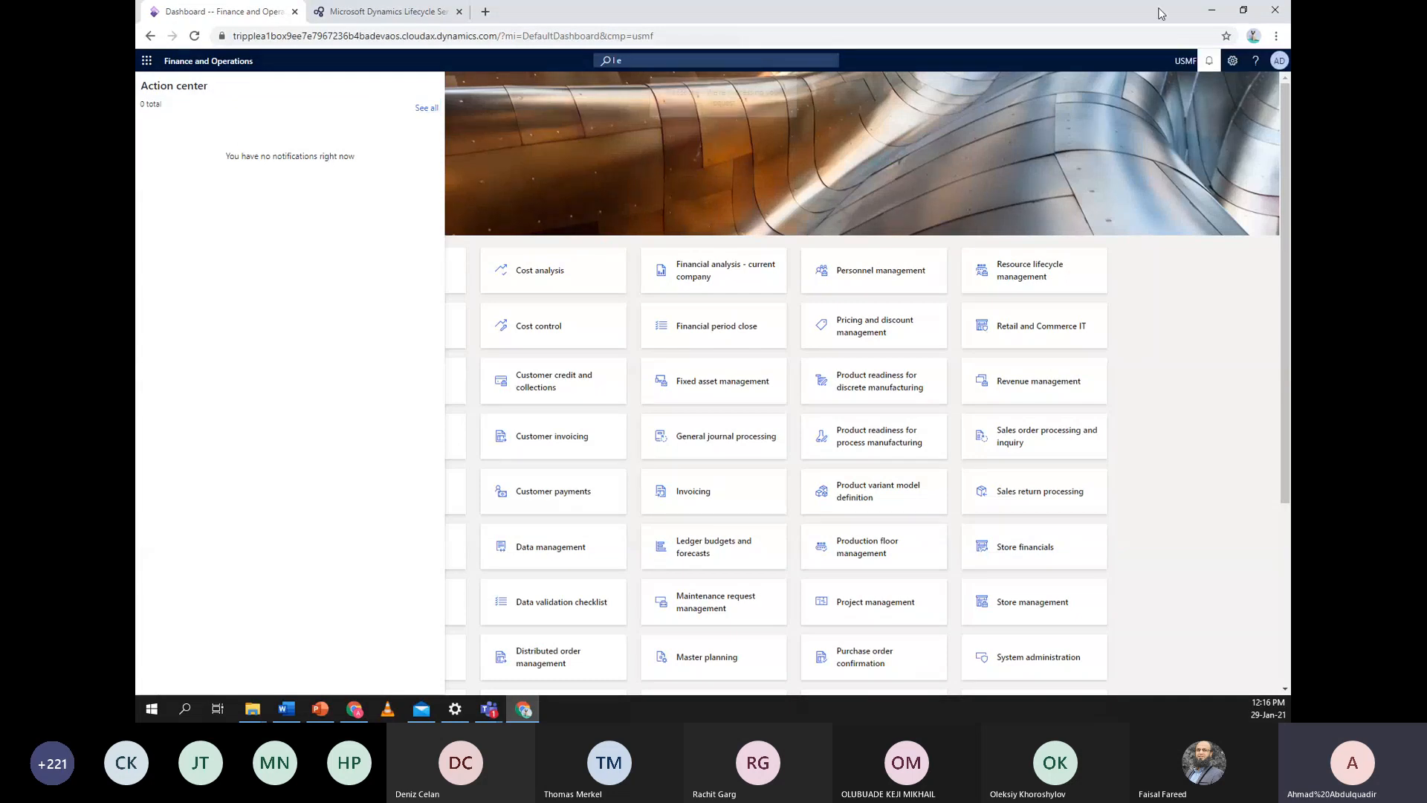
{"action": "left_click_drag", "start_coordinate": [1158, 10], "coordinate": [839, 1]}
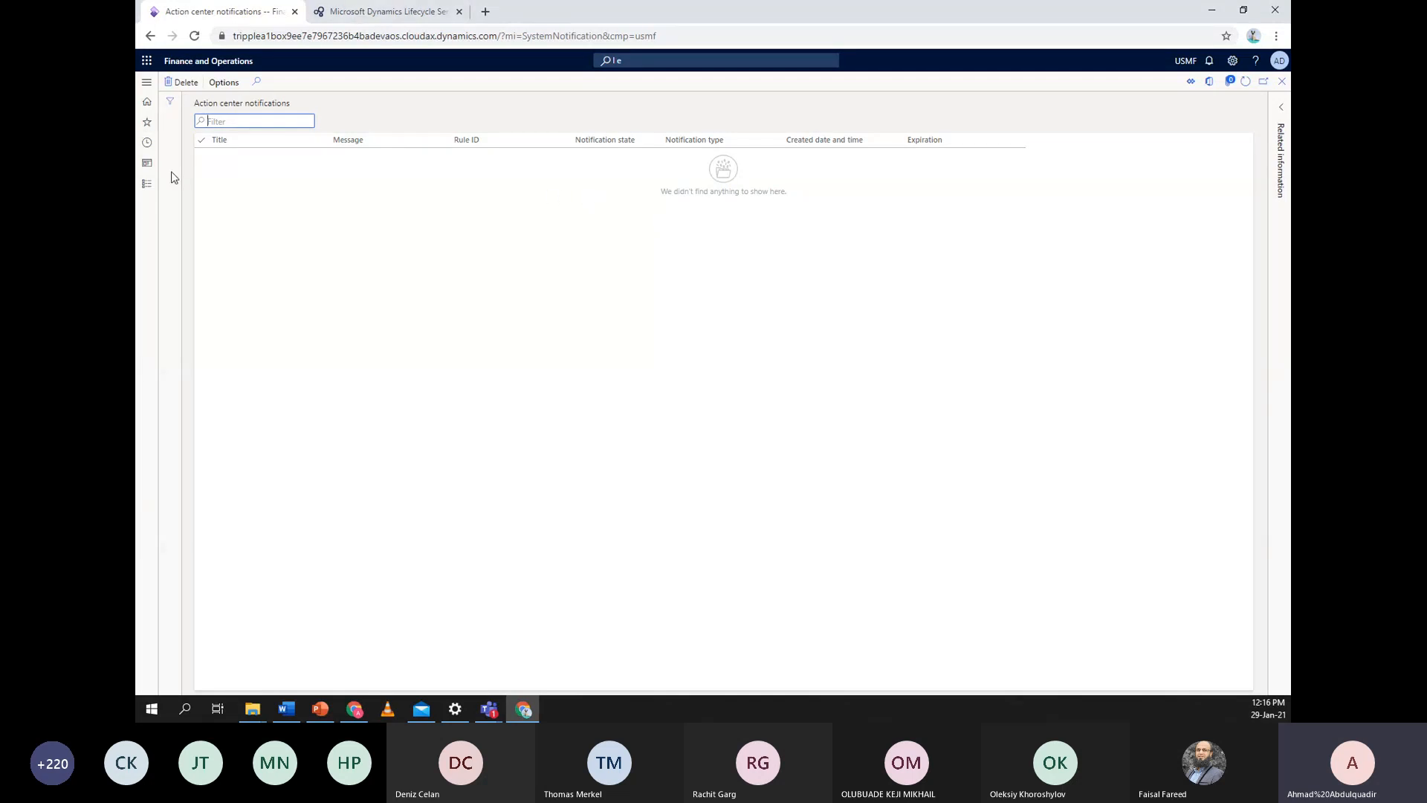
{"action": "left_click", "coordinate": [210, 64]}
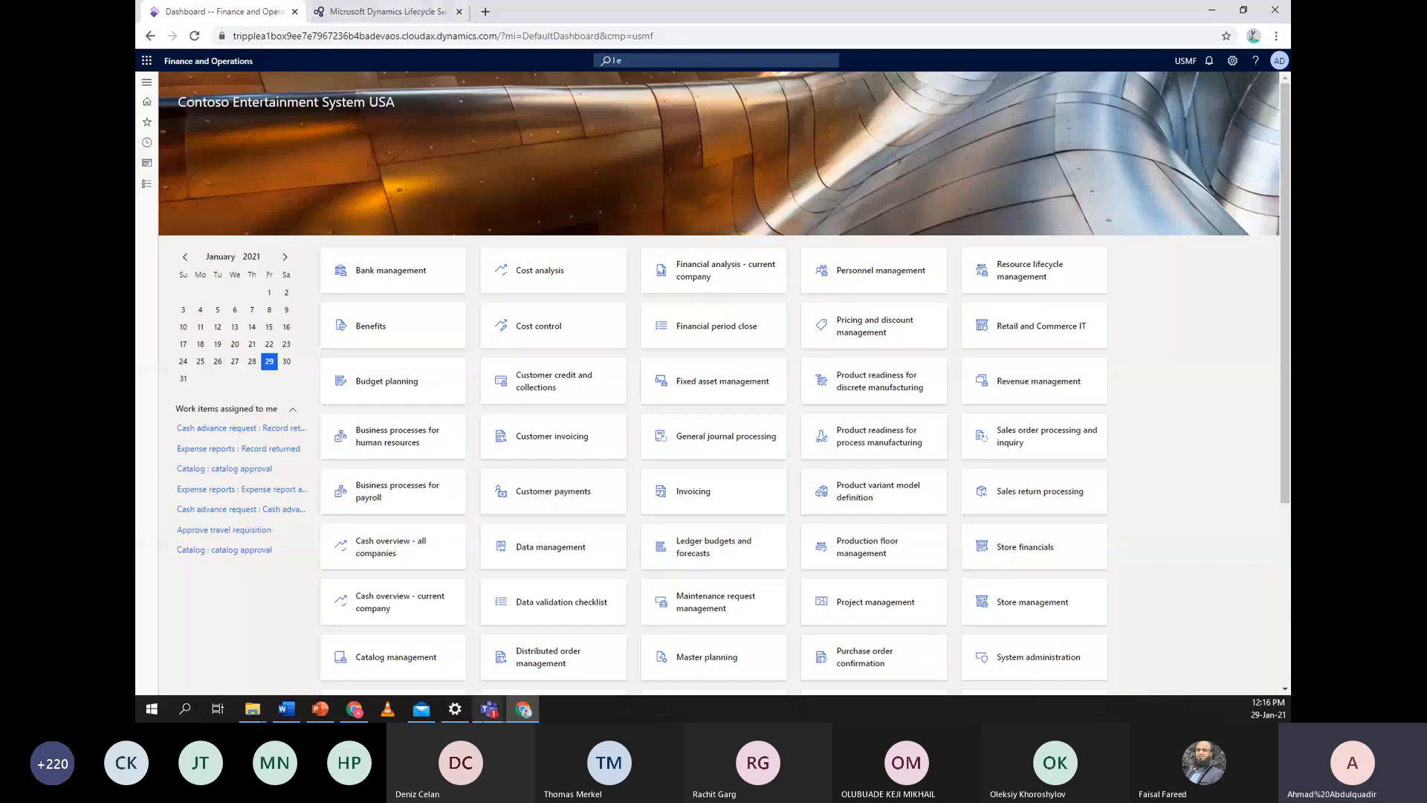
Switch back to the PowerPoint deck from the taskbar
{"action": "mouse_move", "coordinate": [321, 715]}
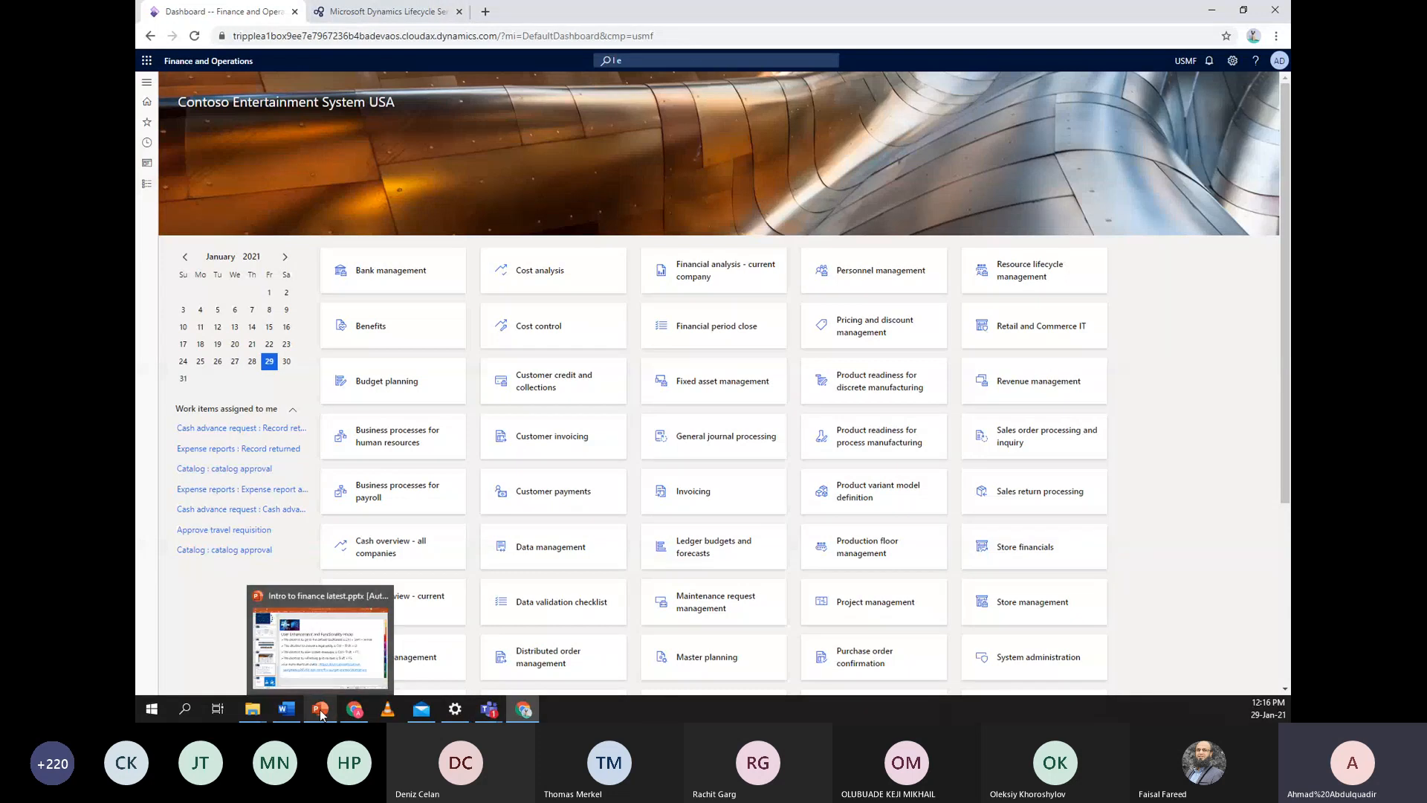
{"action": "left_click", "coordinate": [334, 644]}
{"action": "scroll", "coordinate": [294, 511], "scroll_direction": "down", "scroll_amount": 3}
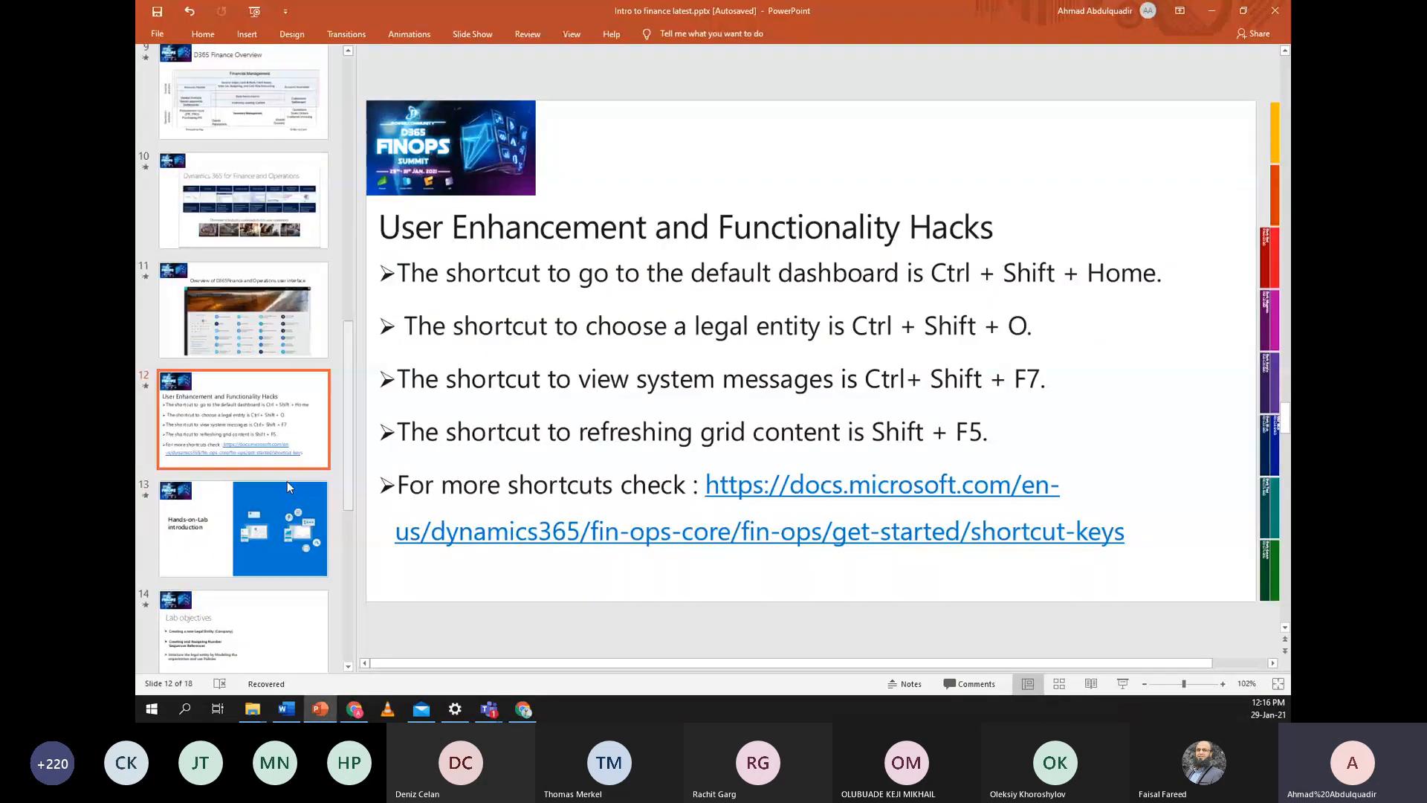
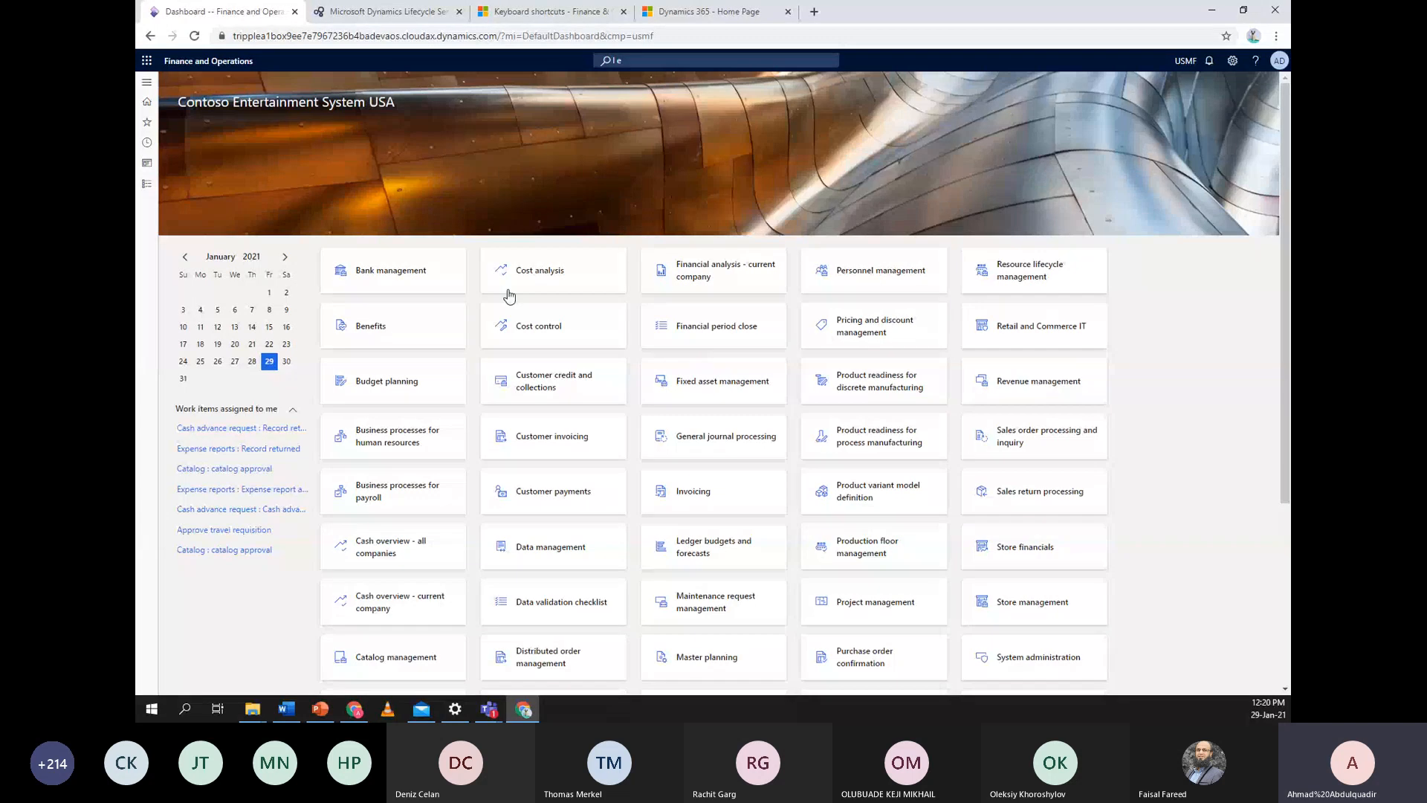
Navigate through Organization administration > Organizations to the Legal entities list
{"action": "left_click", "coordinate": [144, 183]}
{"action": "scroll", "coordinate": [209, 531], "scroll_direction": "down", "scroll_amount": 2}
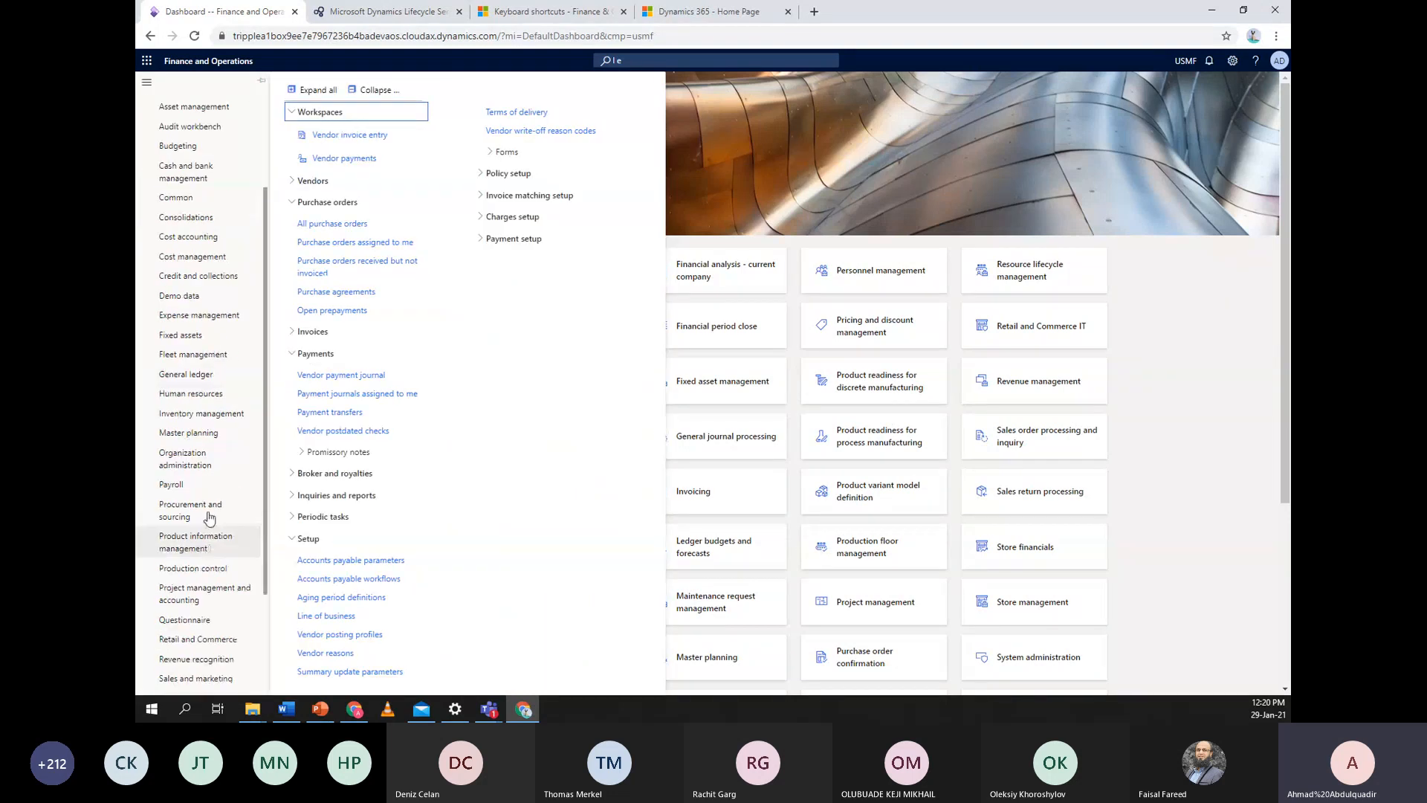
{"action": "left_click", "coordinate": [206, 467]}
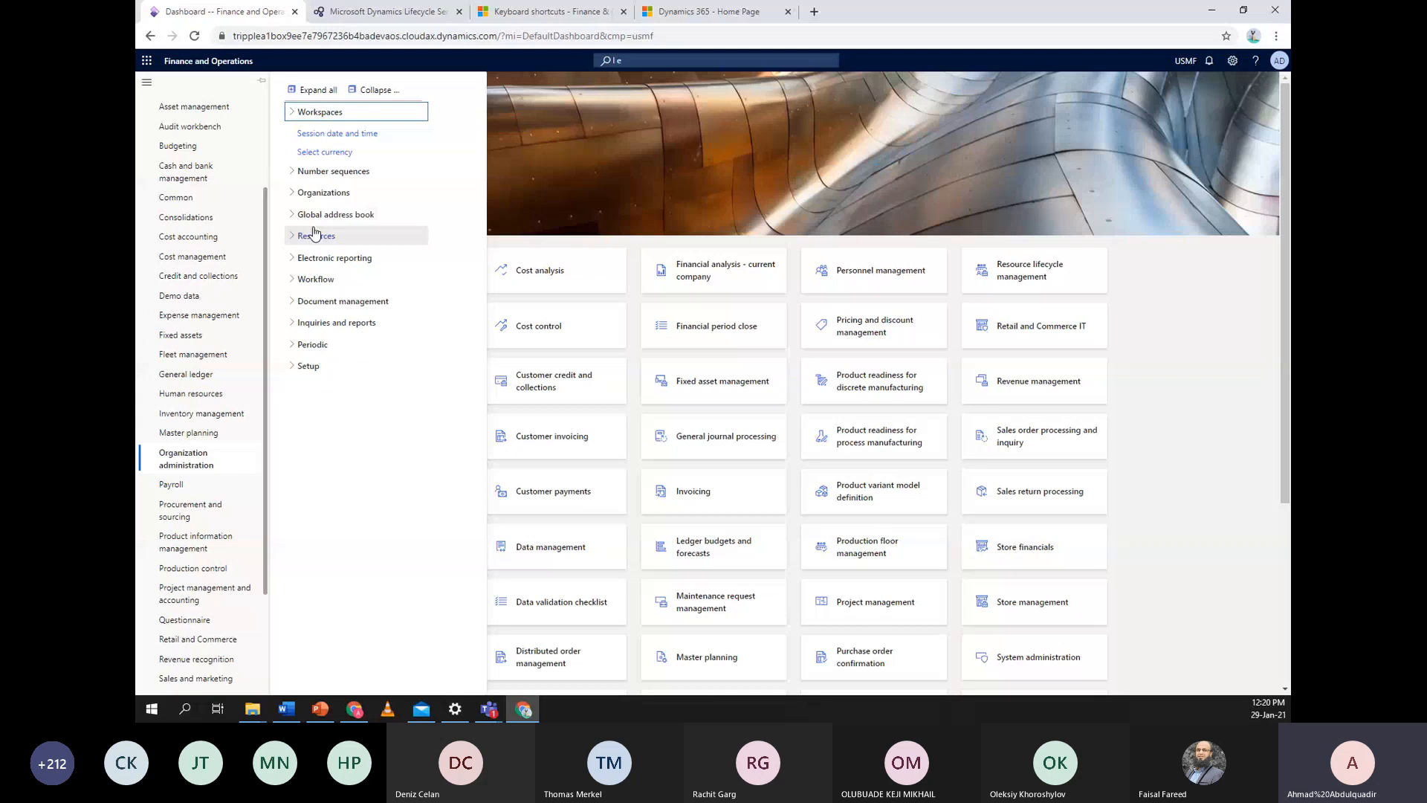
{"action": "left_click", "coordinate": [297, 195]}
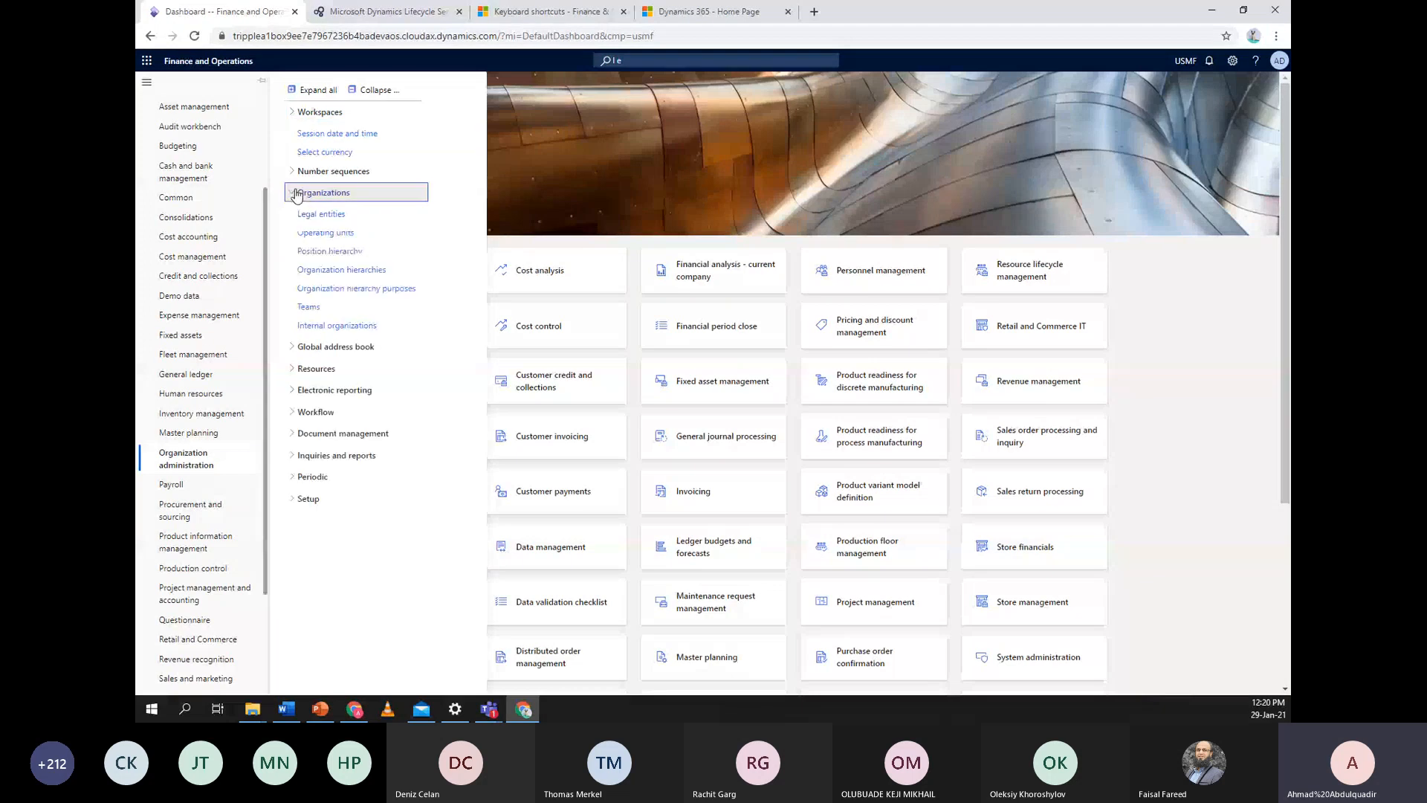
{"action": "left_click", "coordinate": [315, 215]}
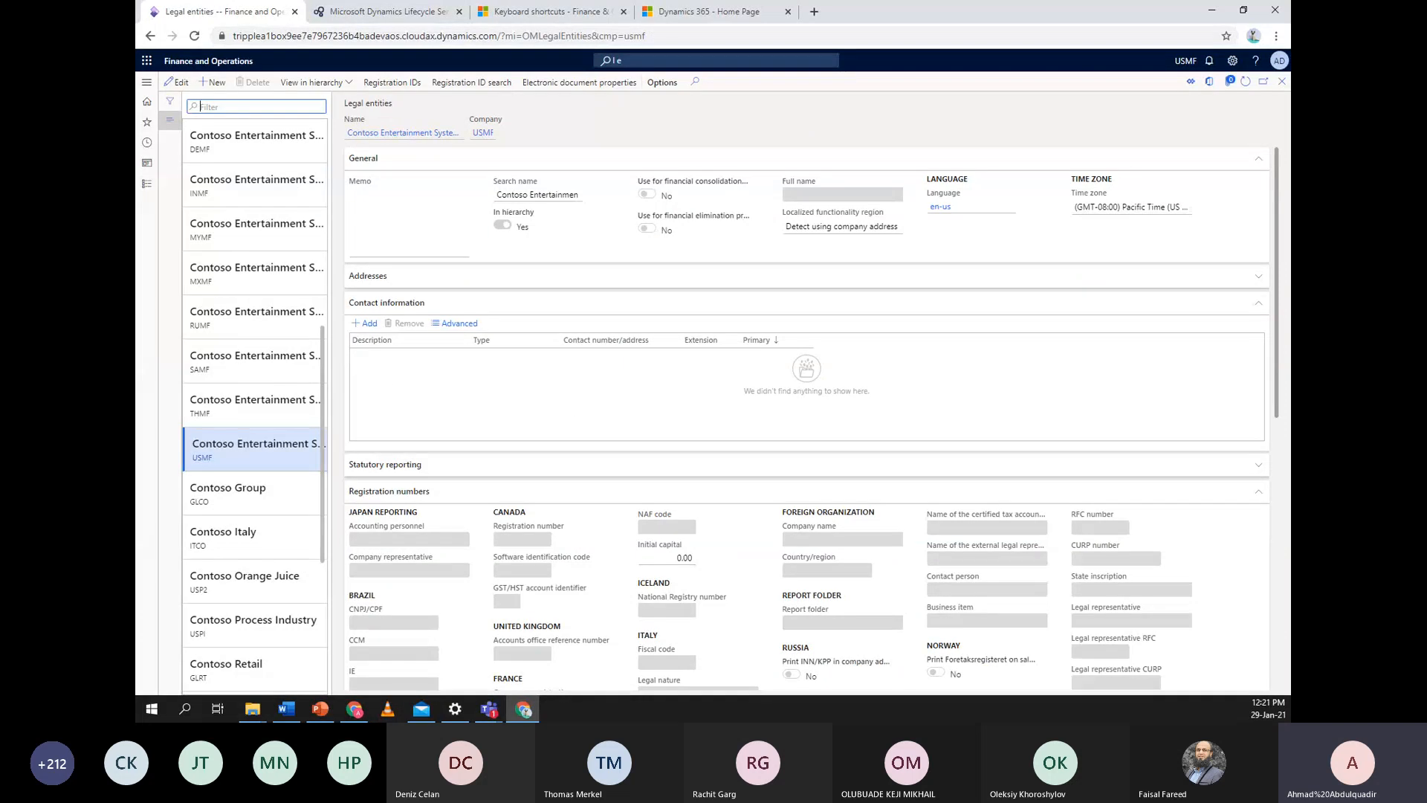
Create legal entity 'Tripple A retailers' with company code TAHQ and country/region IRL
{"action": "left_click", "coordinate": [202, 84]}
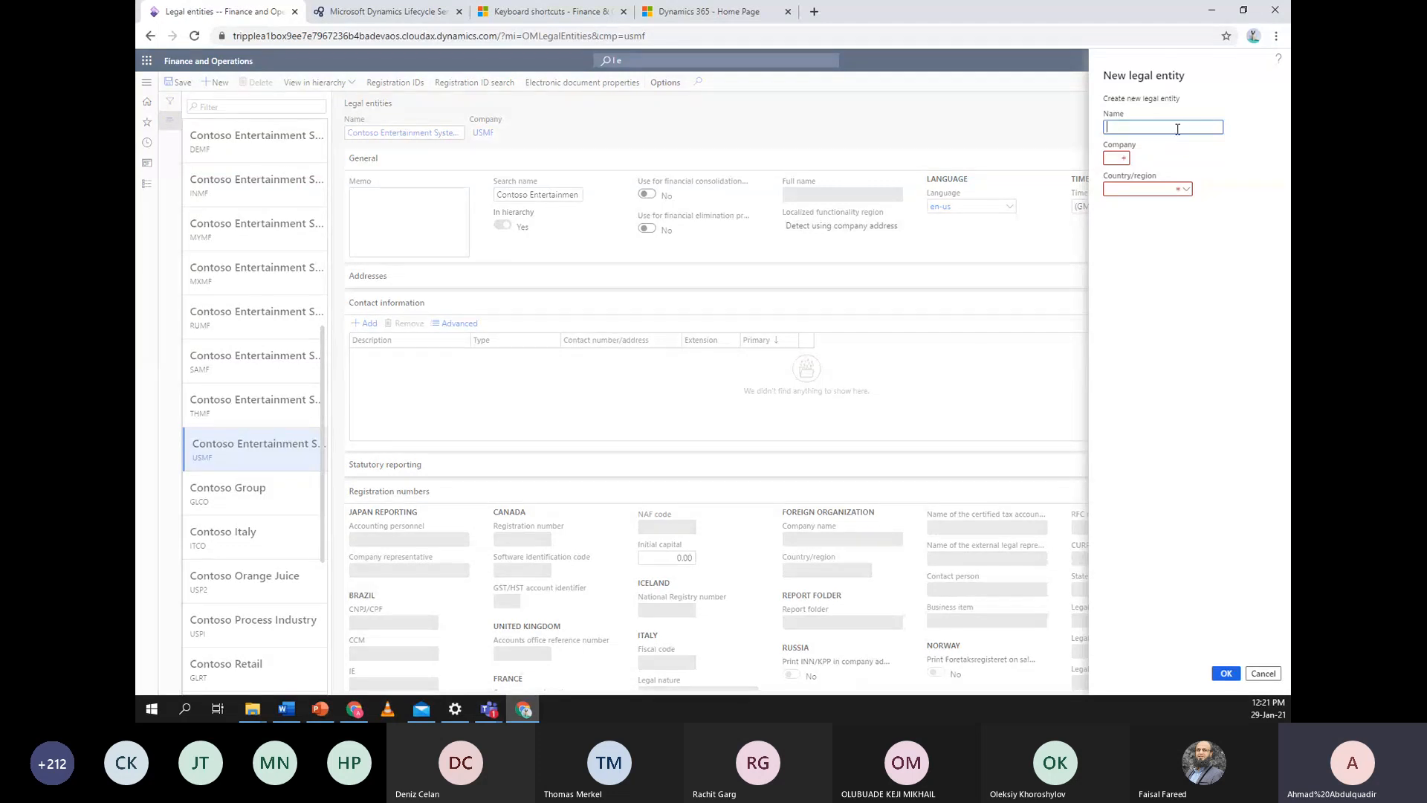
{"action": "type", "text": "Tripple A retailers"}
{"action": "left_click", "coordinate": [1116, 157]}
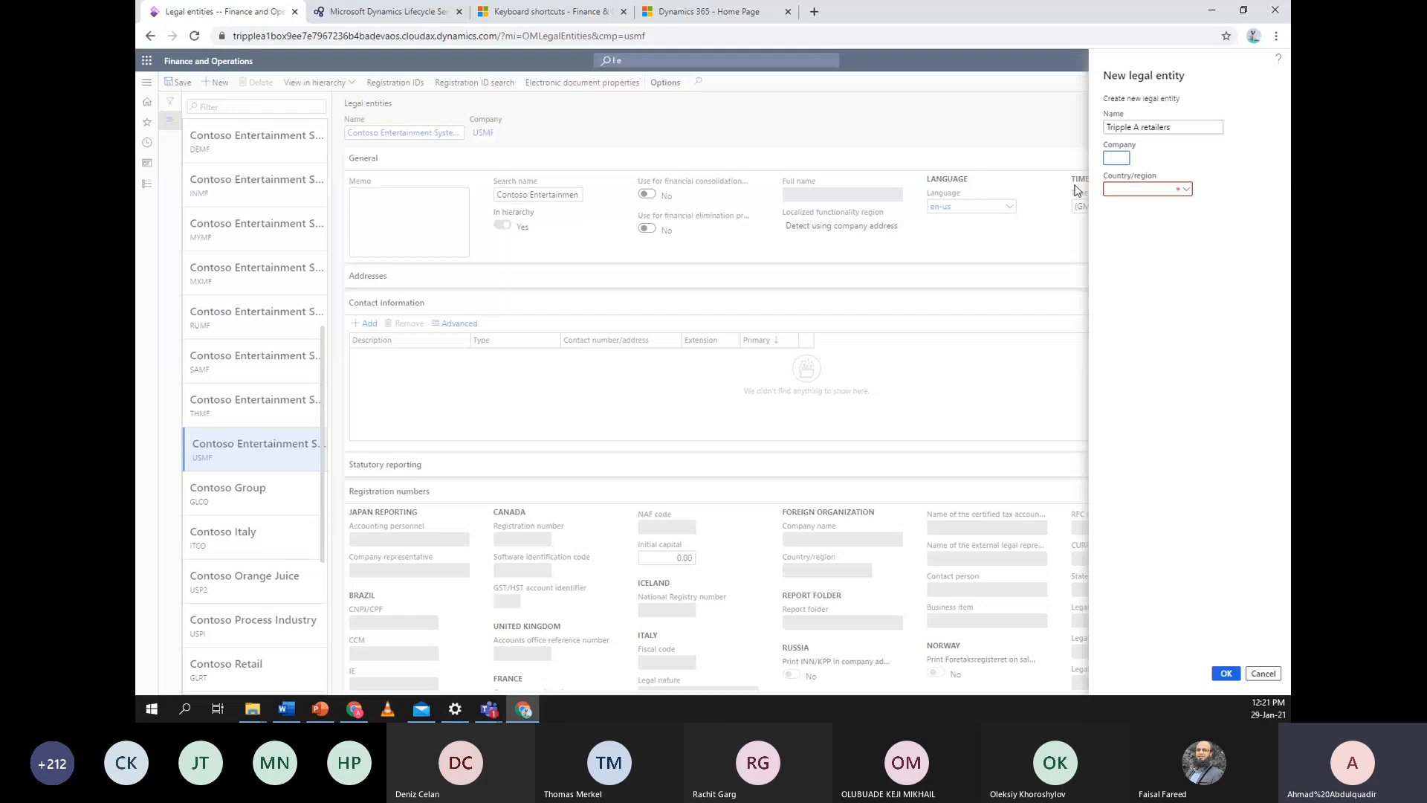
{"action": "type", "text": "A"}
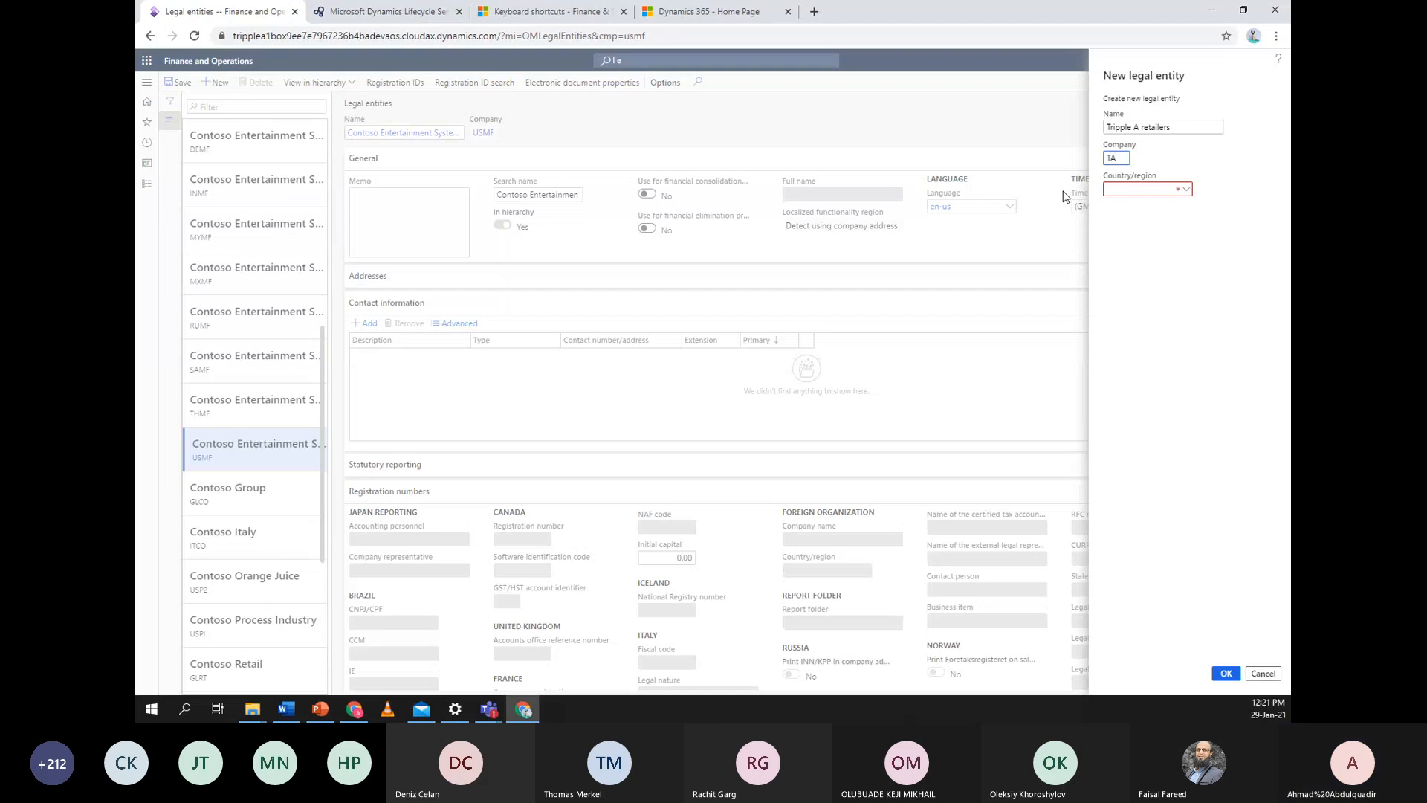
{"action": "type", "text": "H"}
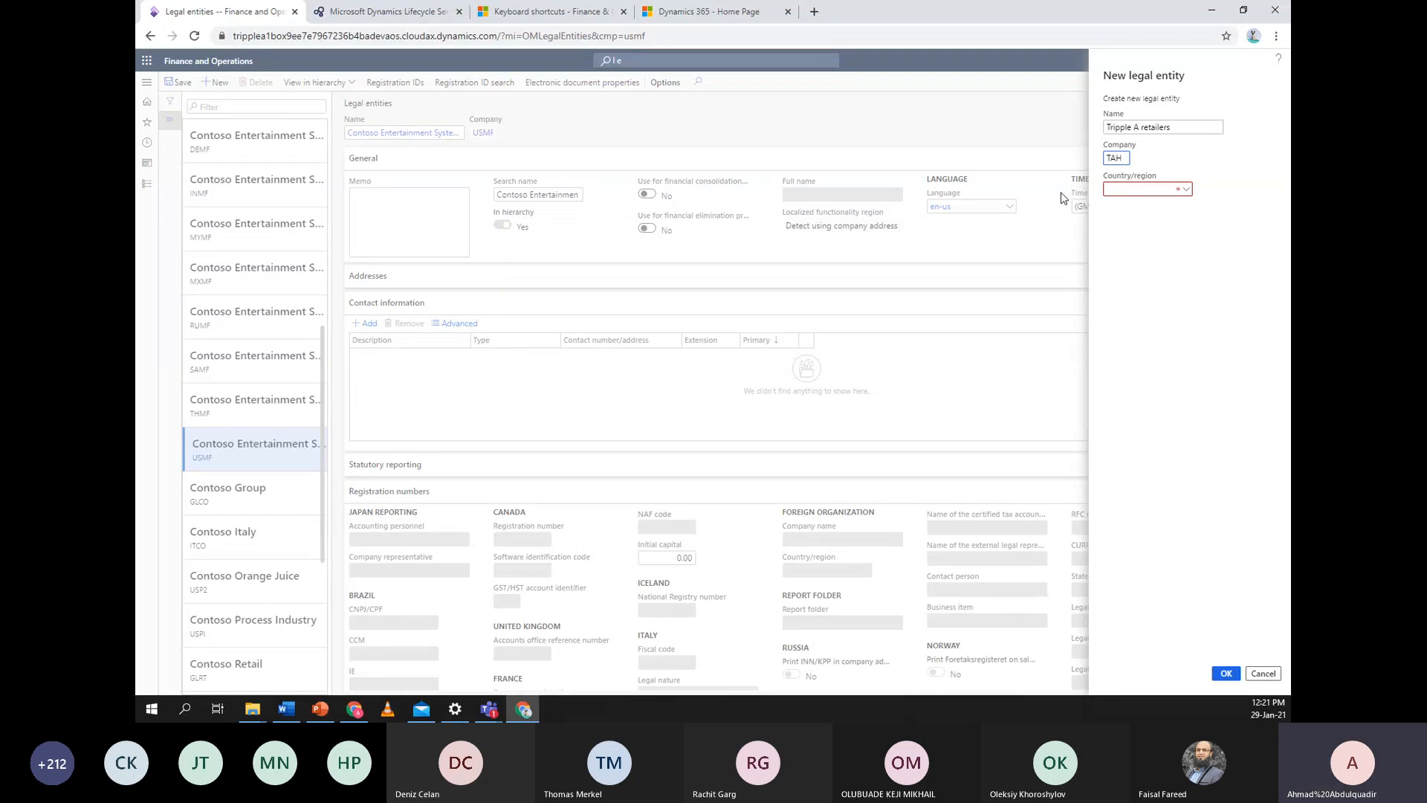
{"action": "type", "text": "Q"}
{"action": "left_click", "coordinate": [1188, 191]}
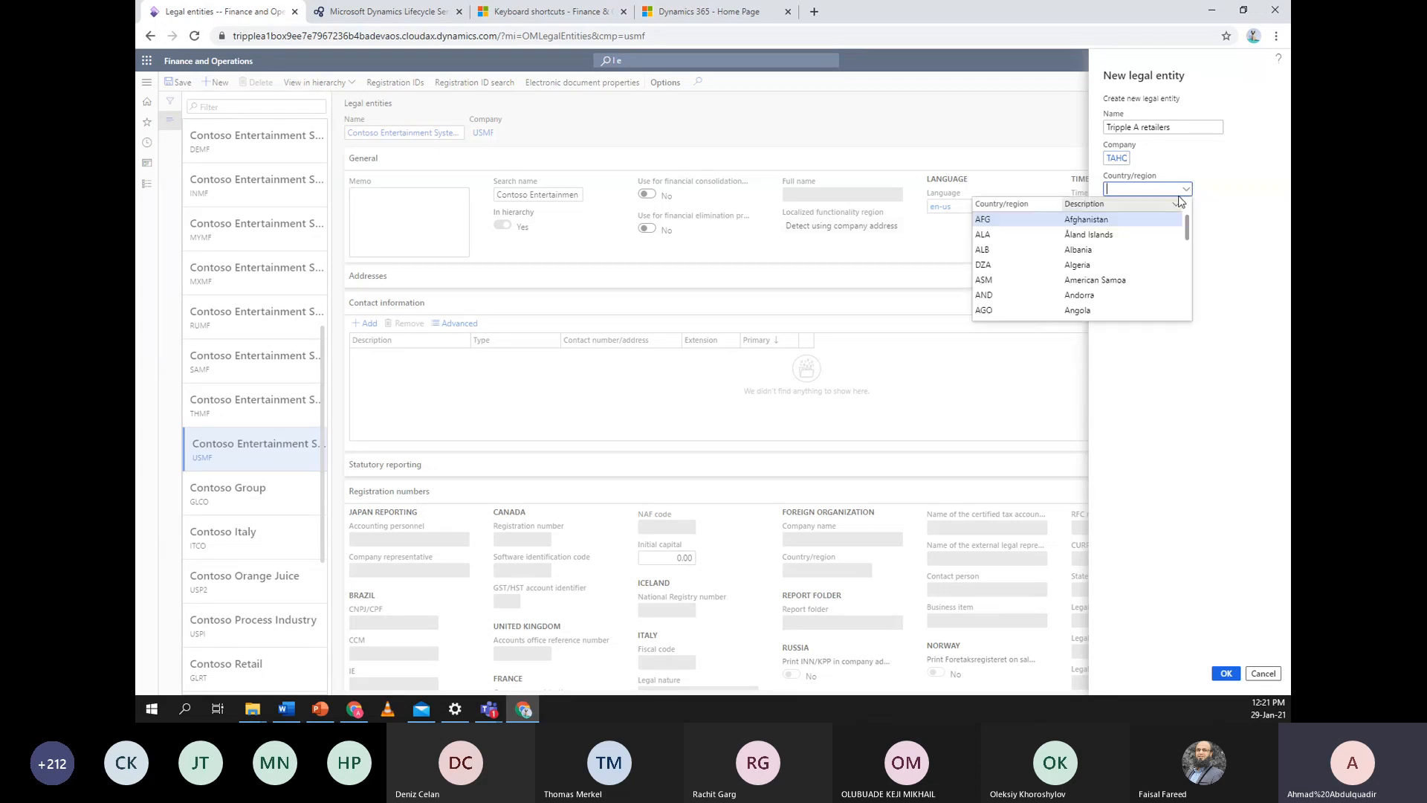
{"action": "scroll", "coordinate": [1103, 250], "scroll_direction": "down", "scroll_amount": 5}
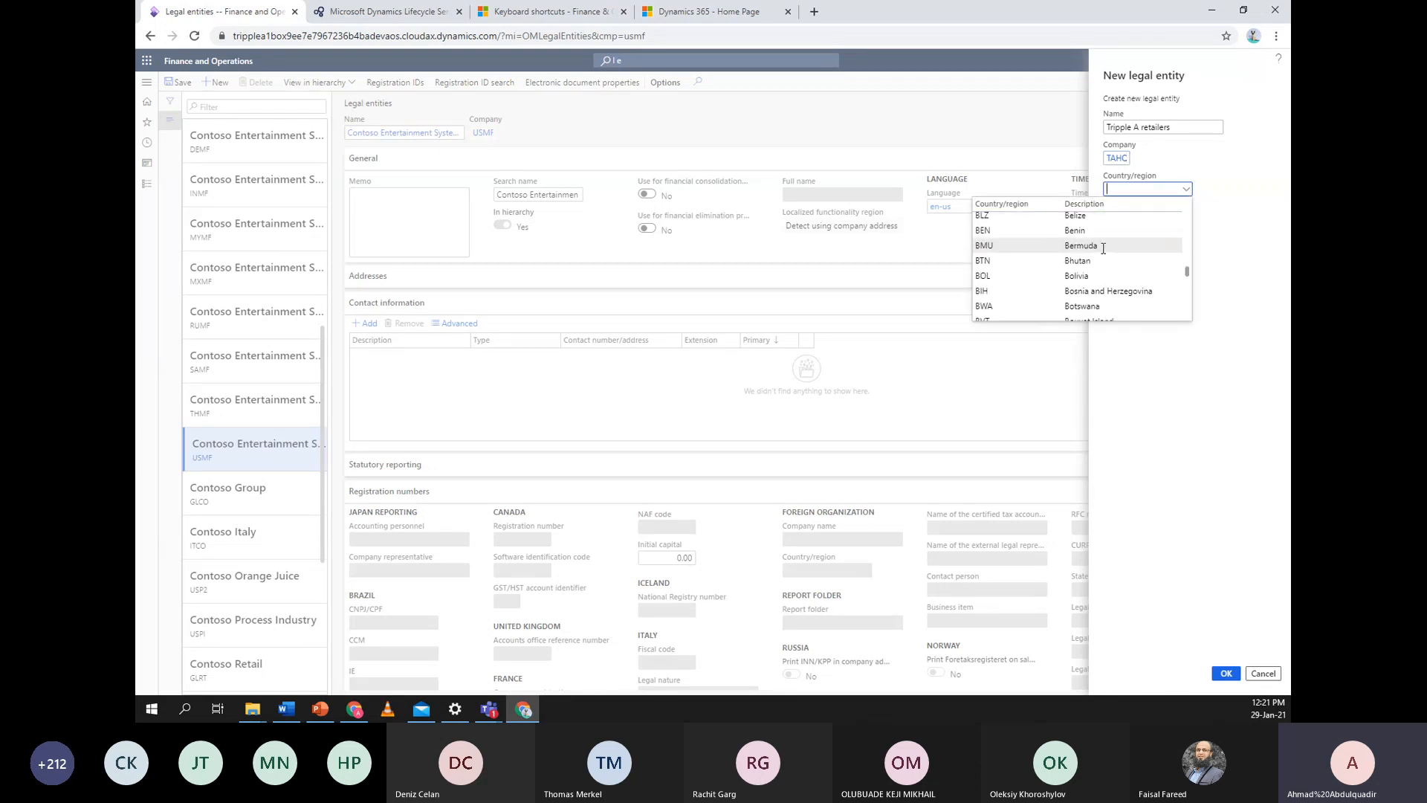
{"action": "scroll", "coordinate": [1103, 250], "scroll_direction": "down", "scroll_amount": 6}
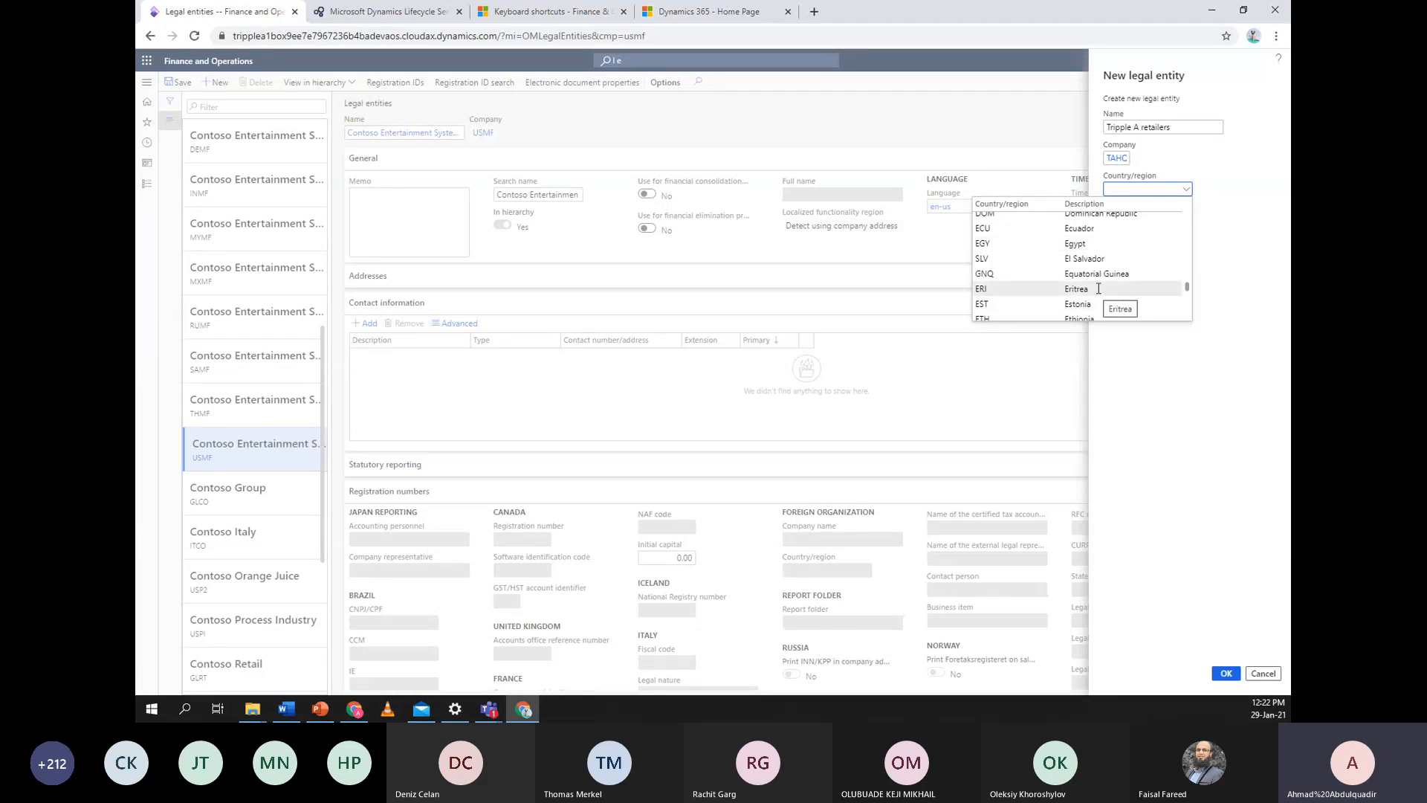
{"action": "scroll", "coordinate": [1099, 288], "scroll_direction": "up", "scroll_amount": 5}
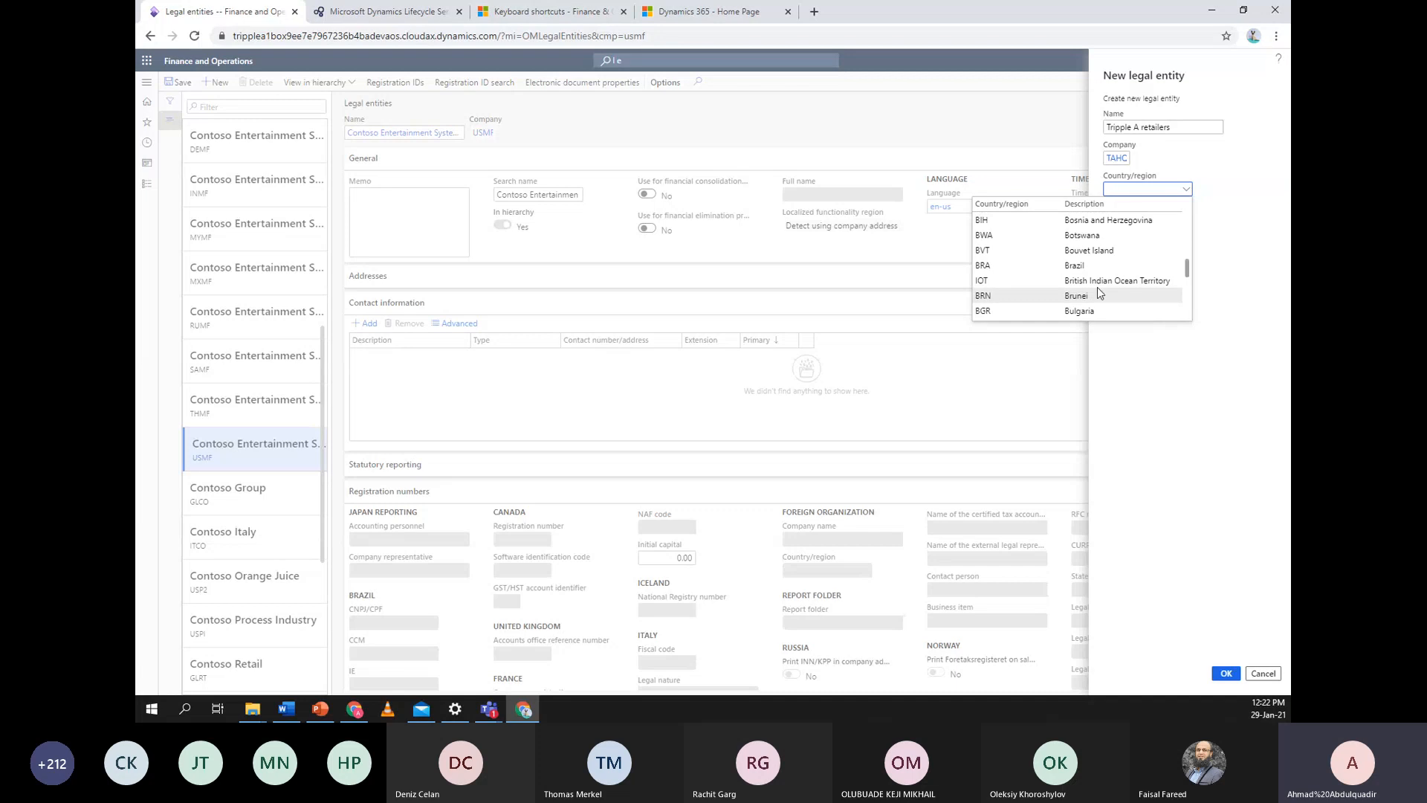
{"action": "scroll", "coordinate": [1098, 283], "scroll_direction": "down", "scroll_amount": 10}
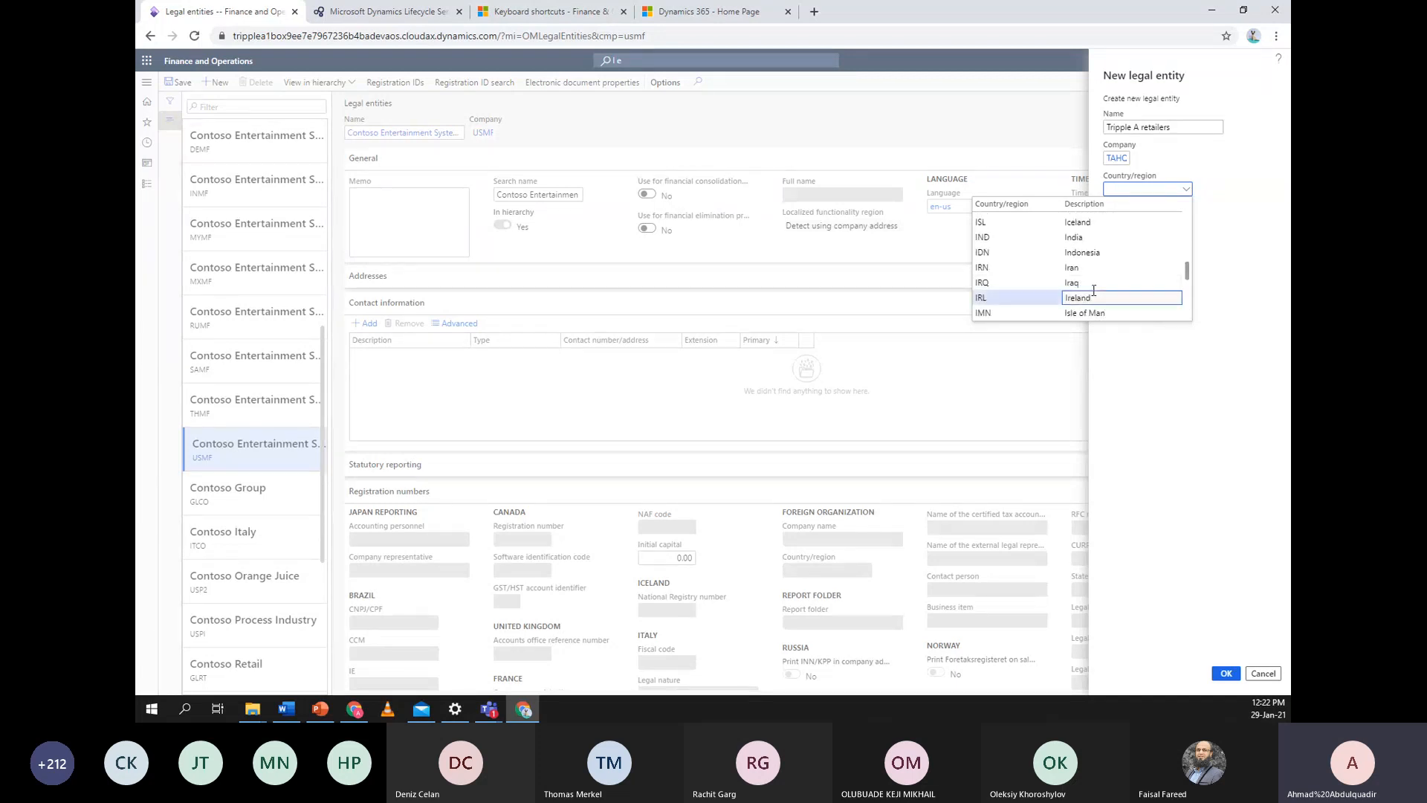
{"action": "left_click", "coordinate": [1077, 297]}
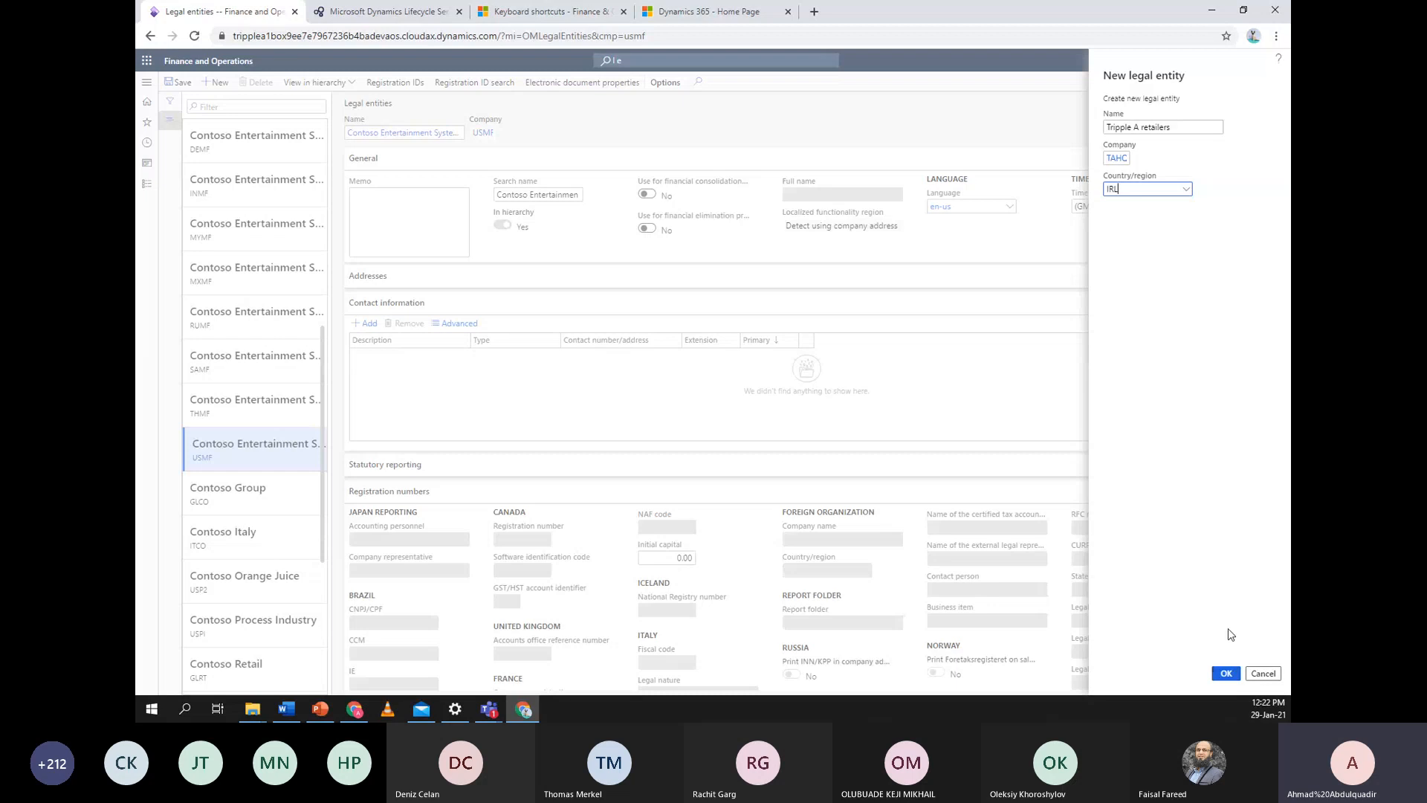
{"action": "left_click", "coordinate": [1228, 676]}
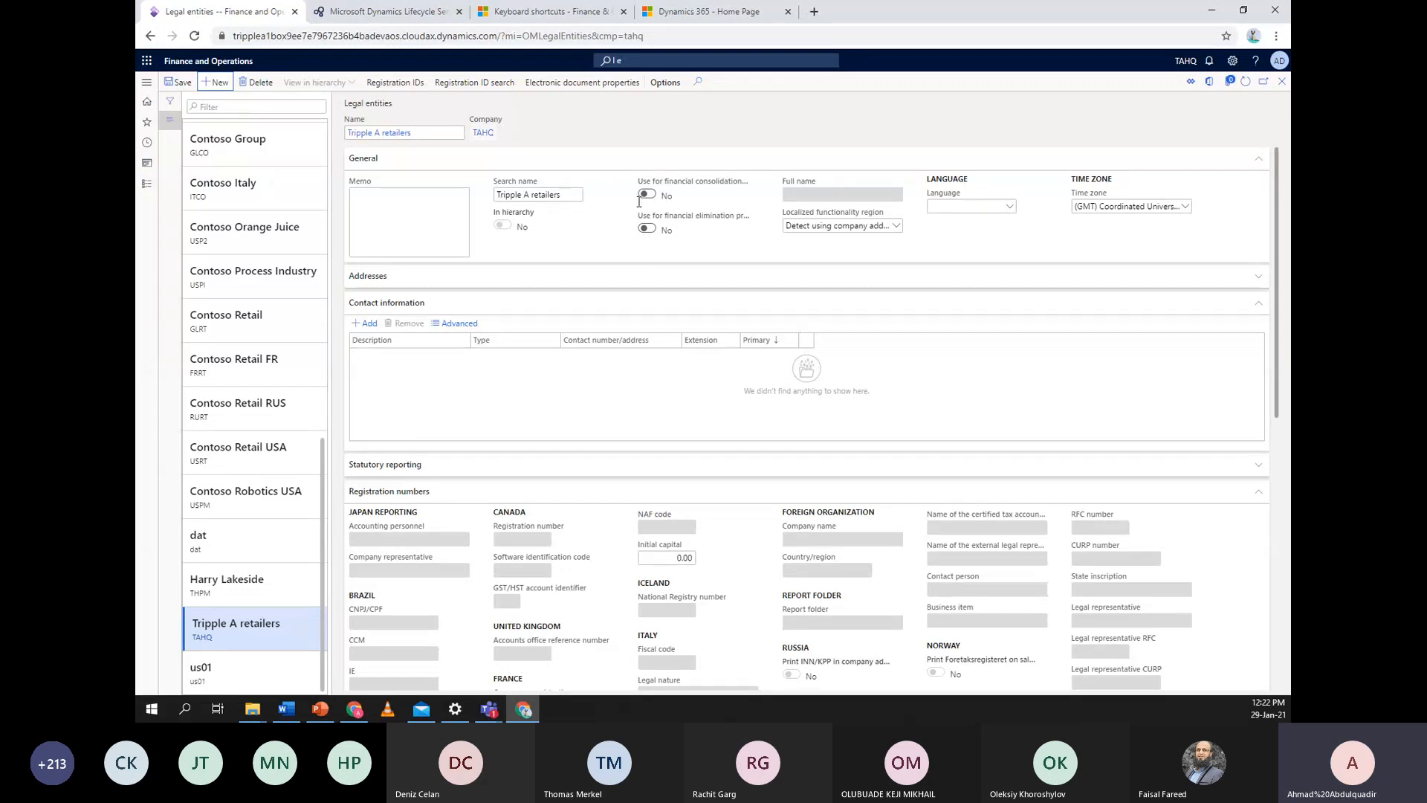
Set language to en-us, keep region detection from company address, and keep Coordinated Universal Time
{"action": "left_click", "coordinate": [1009, 207]}
{"action": "scroll", "coordinate": [1003, 260], "scroll_direction": "down", "scroll_amount": 4}
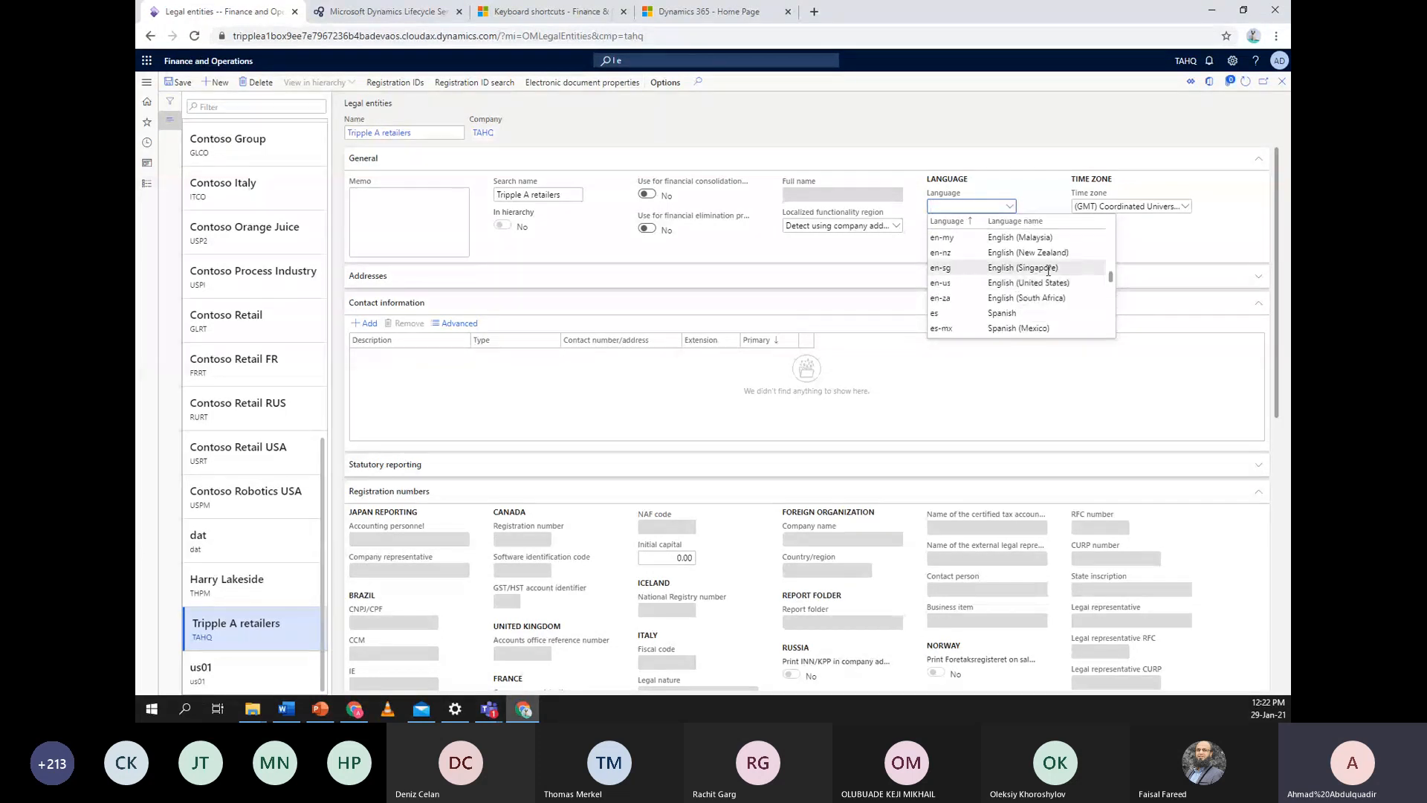
{"action": "left_click", "coordinate": [1054, 281]}
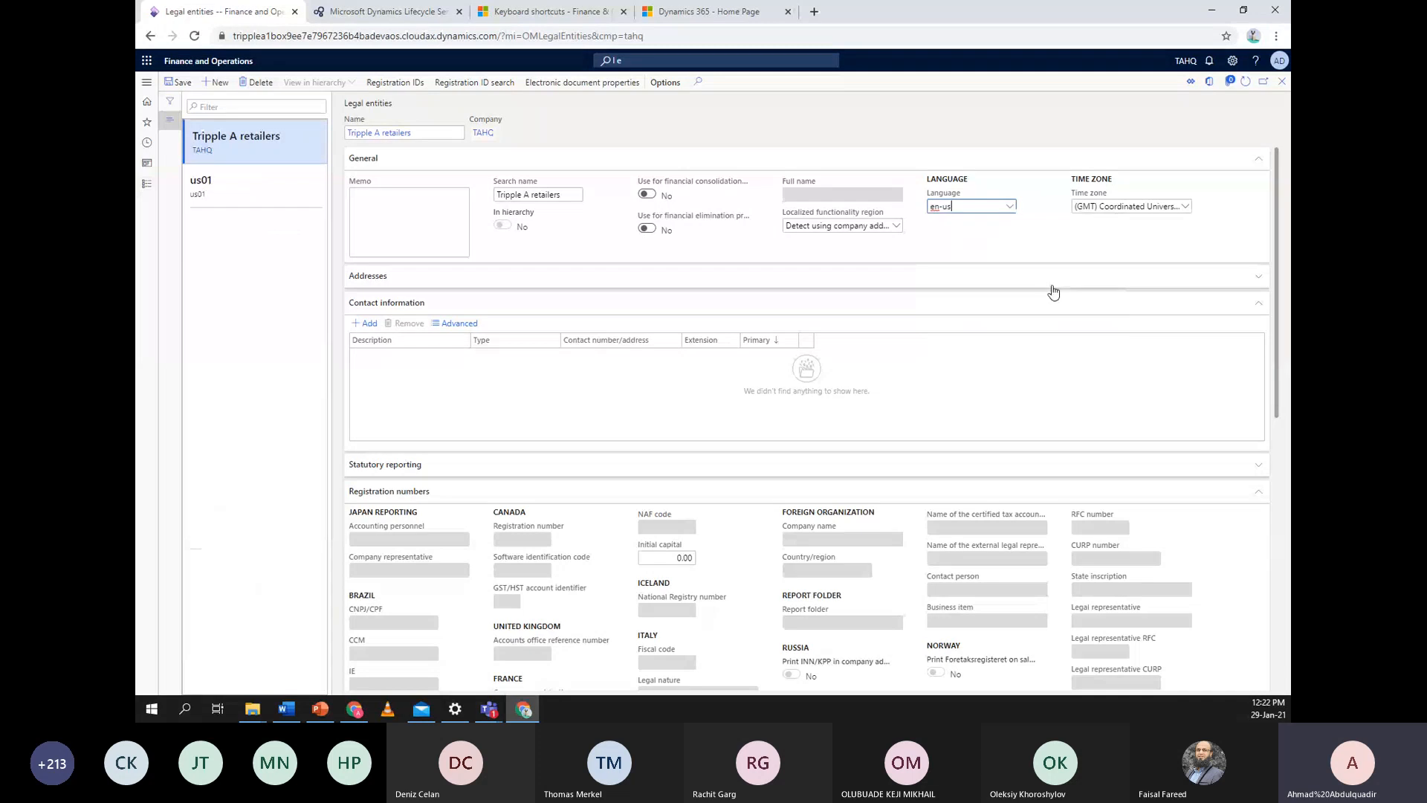
{"action": "left_click", "coordinate": [896, 228]}
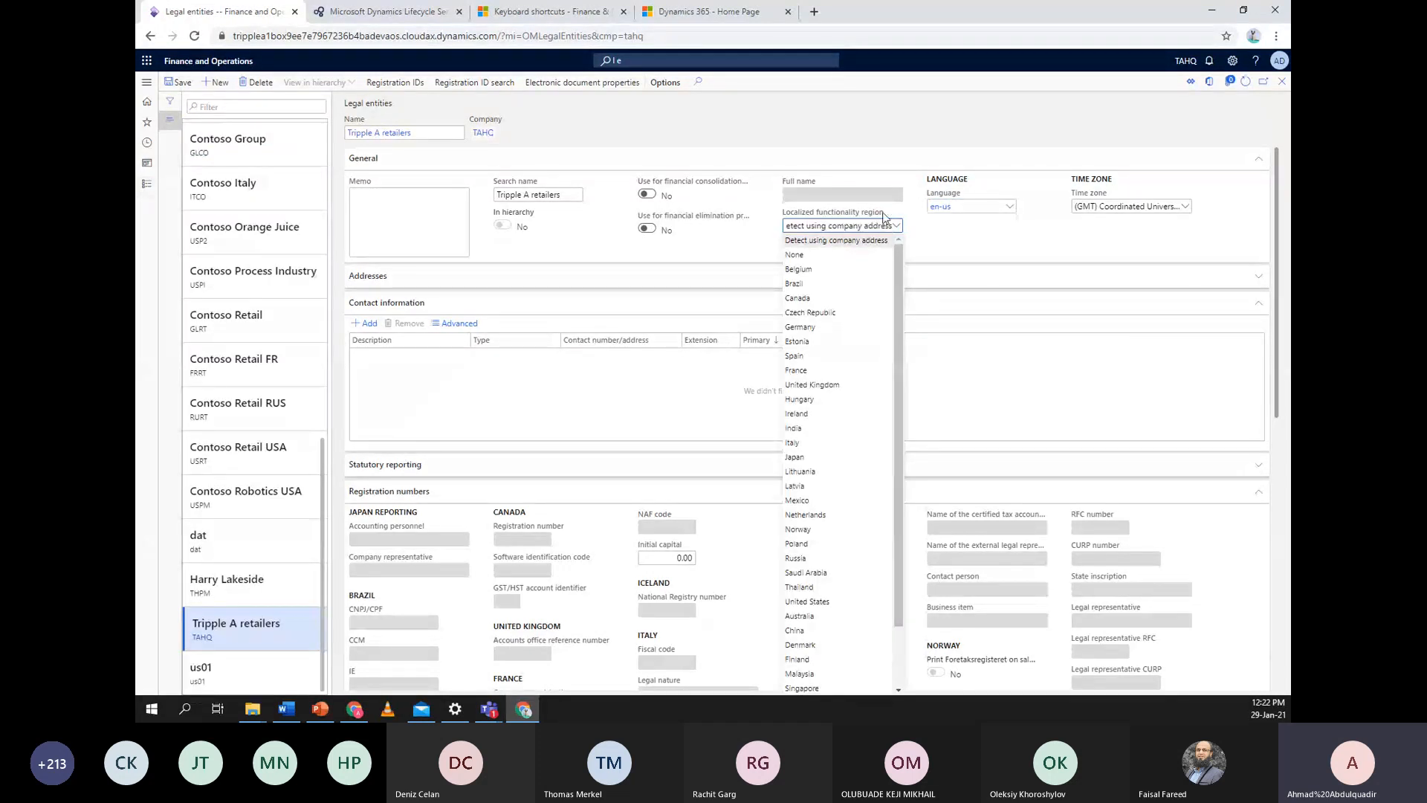
{"action": "left_click", "coordinate": [859, 242]}
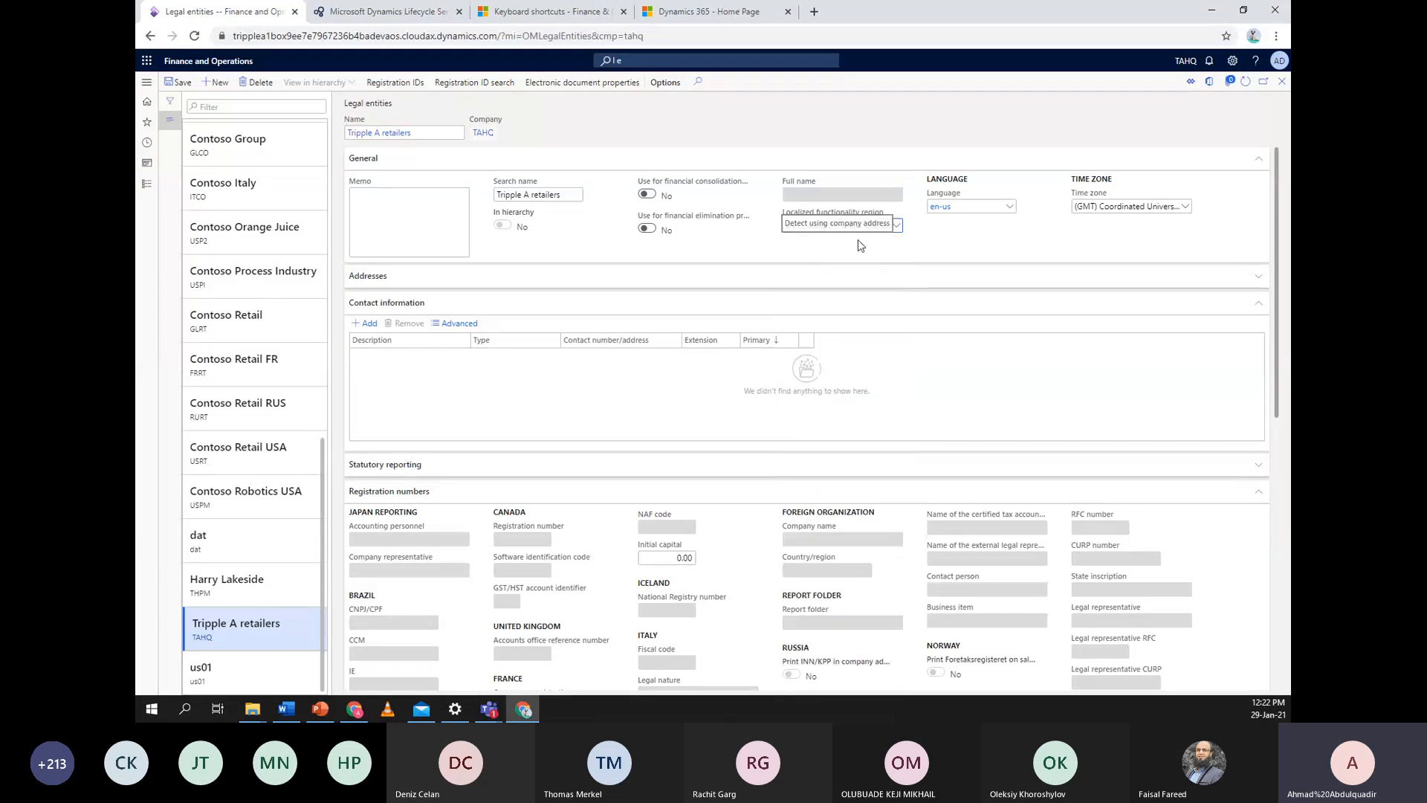
{"action": "left_click", "coordinate": [1188, 208]}
{"action": "left_click", "coordinate": [1188, 211]}
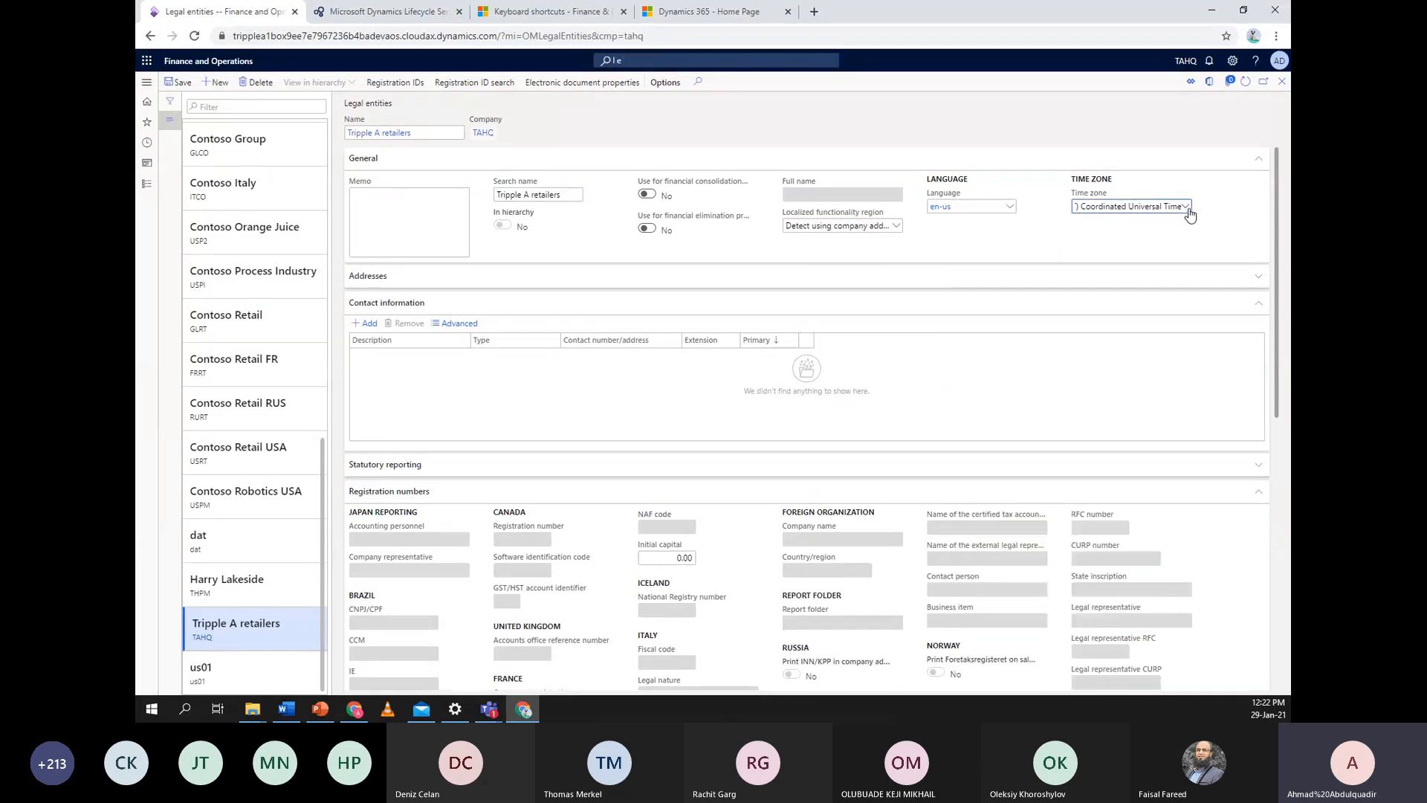
{"action": "left_click", "coordinate": [1188, 209]}
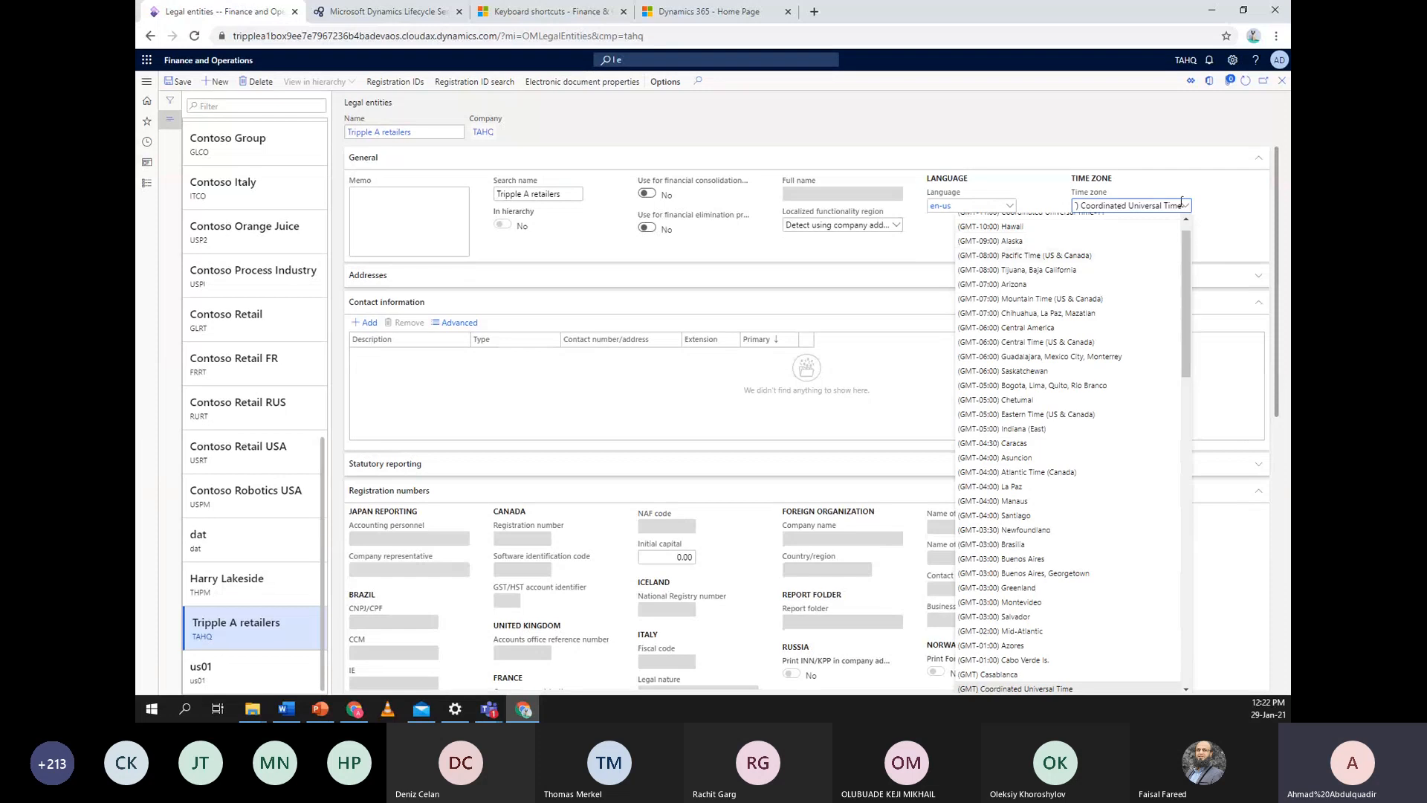
{"action": "left_click", "coordinate": [1188, 210]}
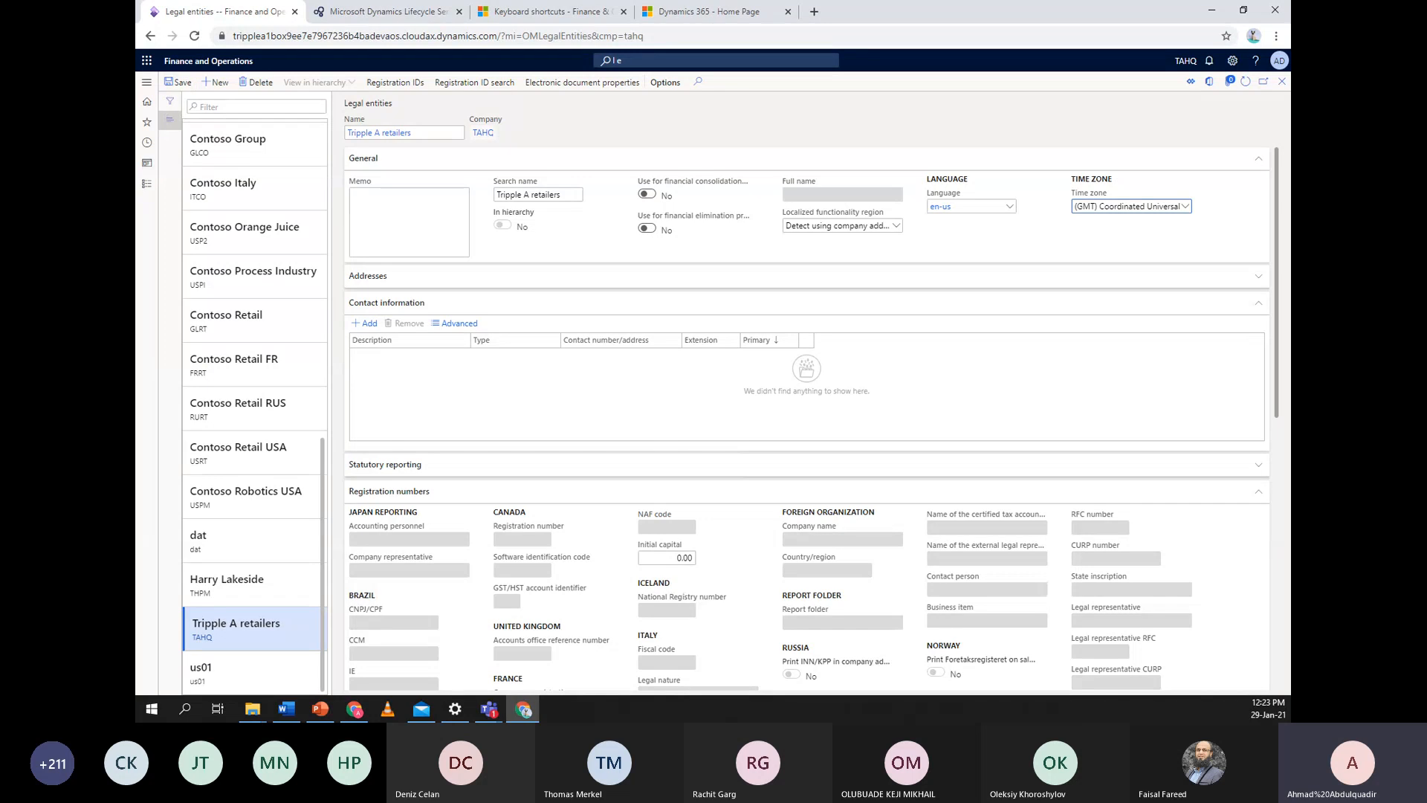
Save the entity, collapse Contact information and Registration numbers, expand Addresses, and start a new address
{"action": "left_click", "coordinate": [179, 81]}
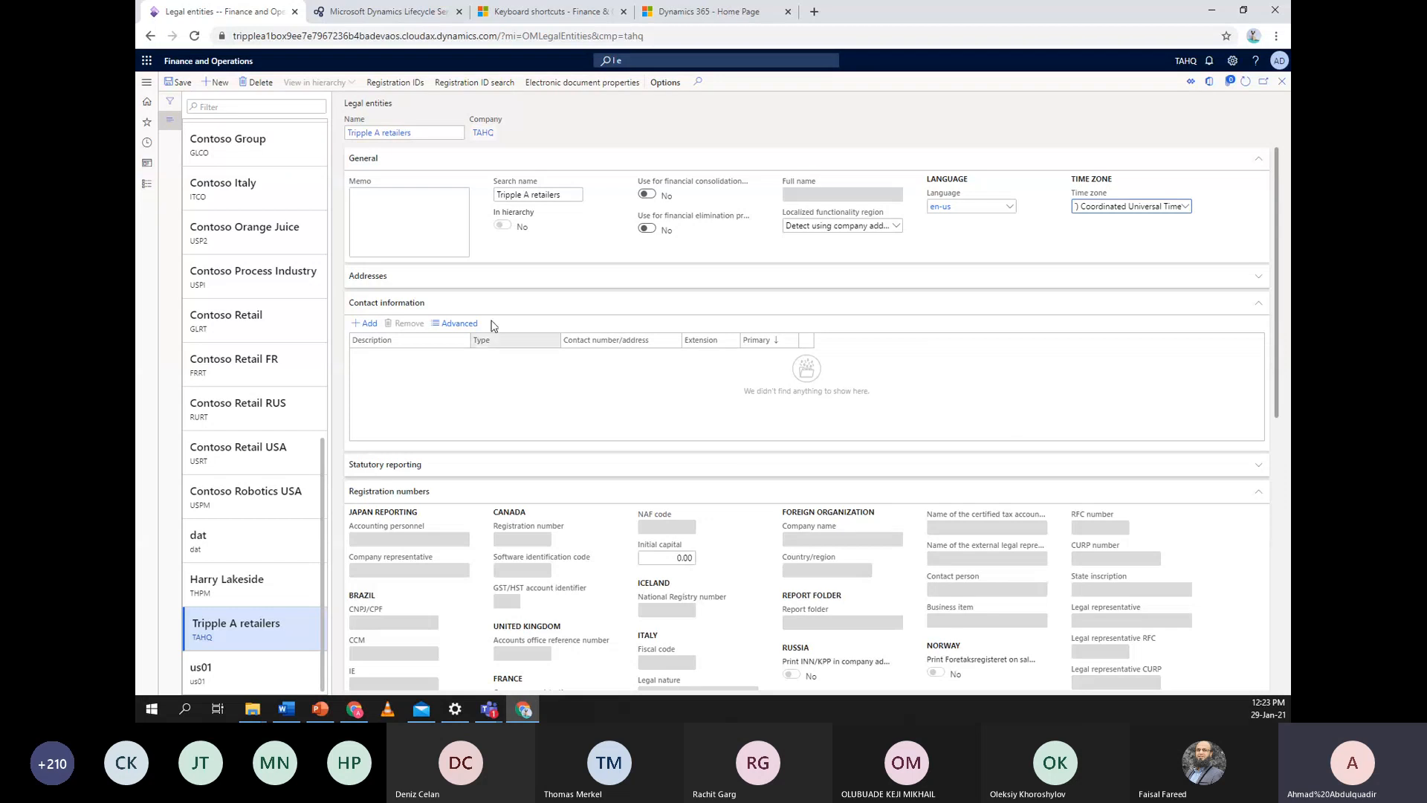
{"action": "left_click", "coordinate": [1257, 303]}
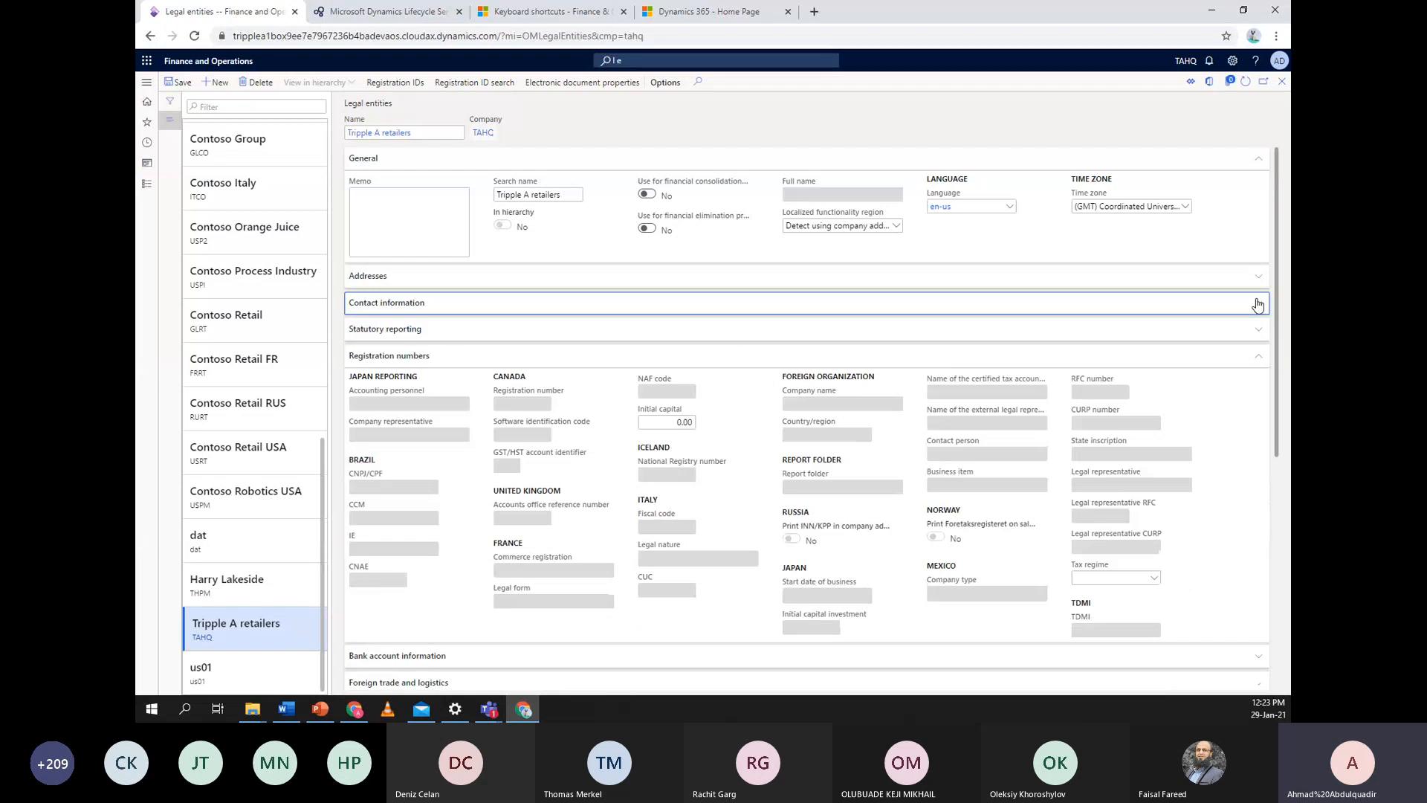
{"action": "left_click", "coordinate": [1261, 357]}
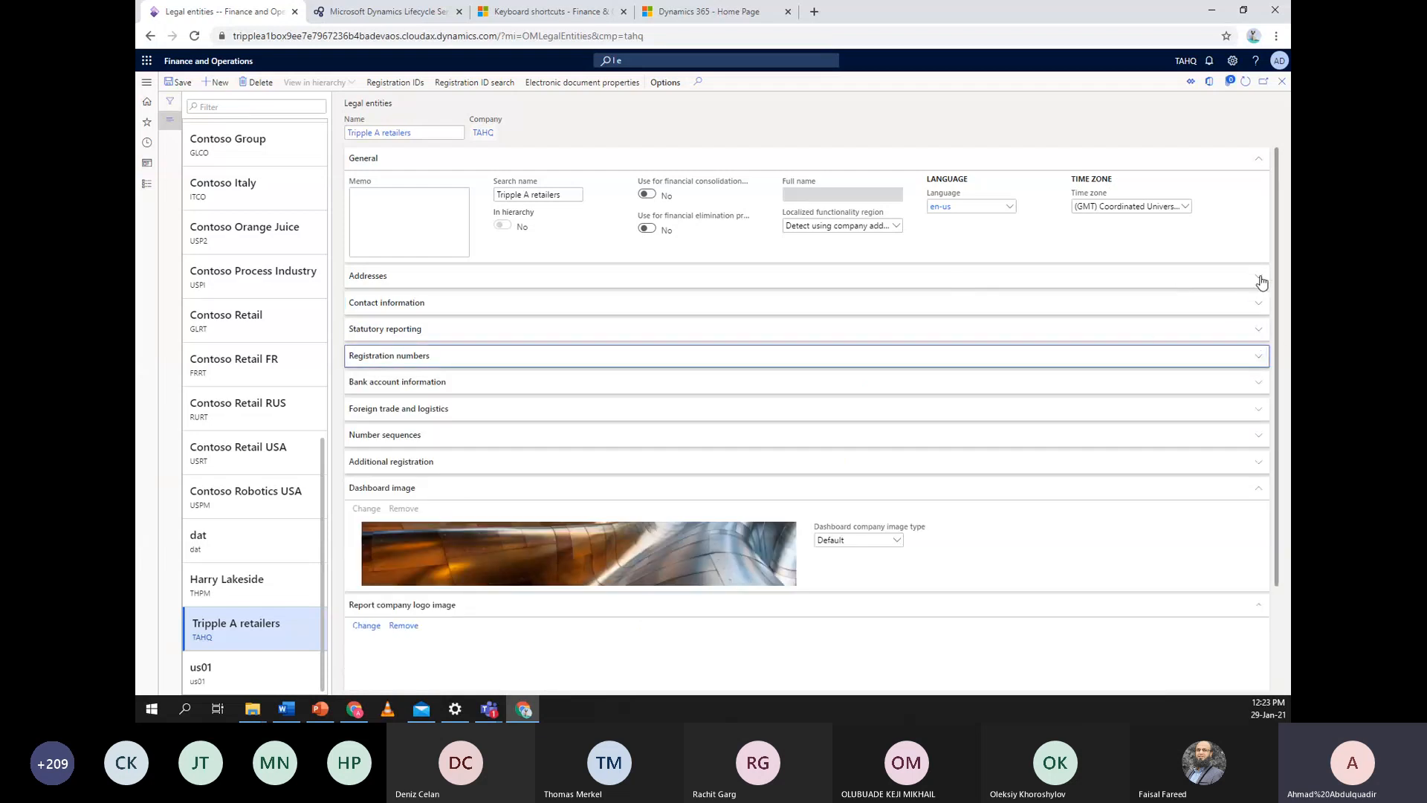
{"action": "left_click", "coordinate": [1262, 281]}
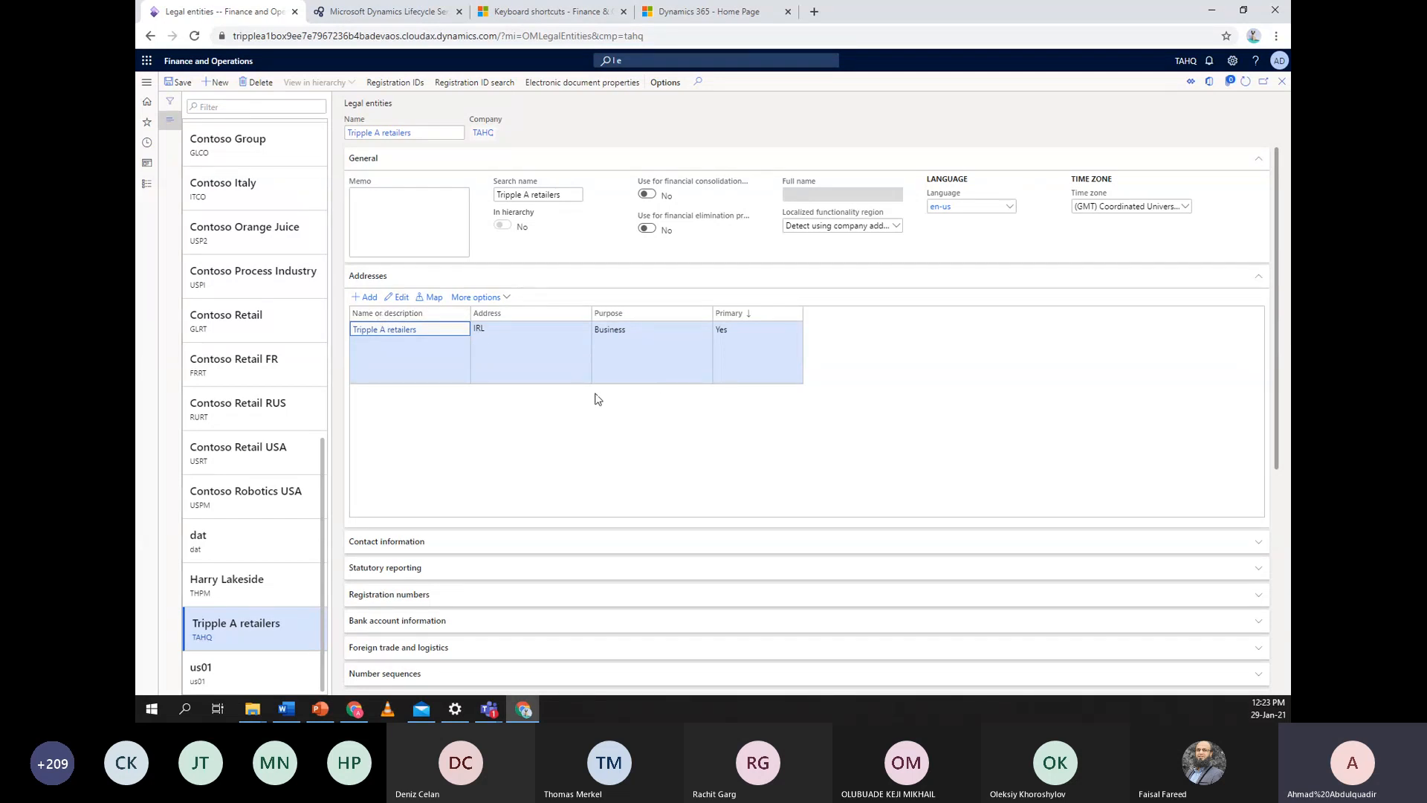
{"action": "left_click", "coordinate": [360, 299]}
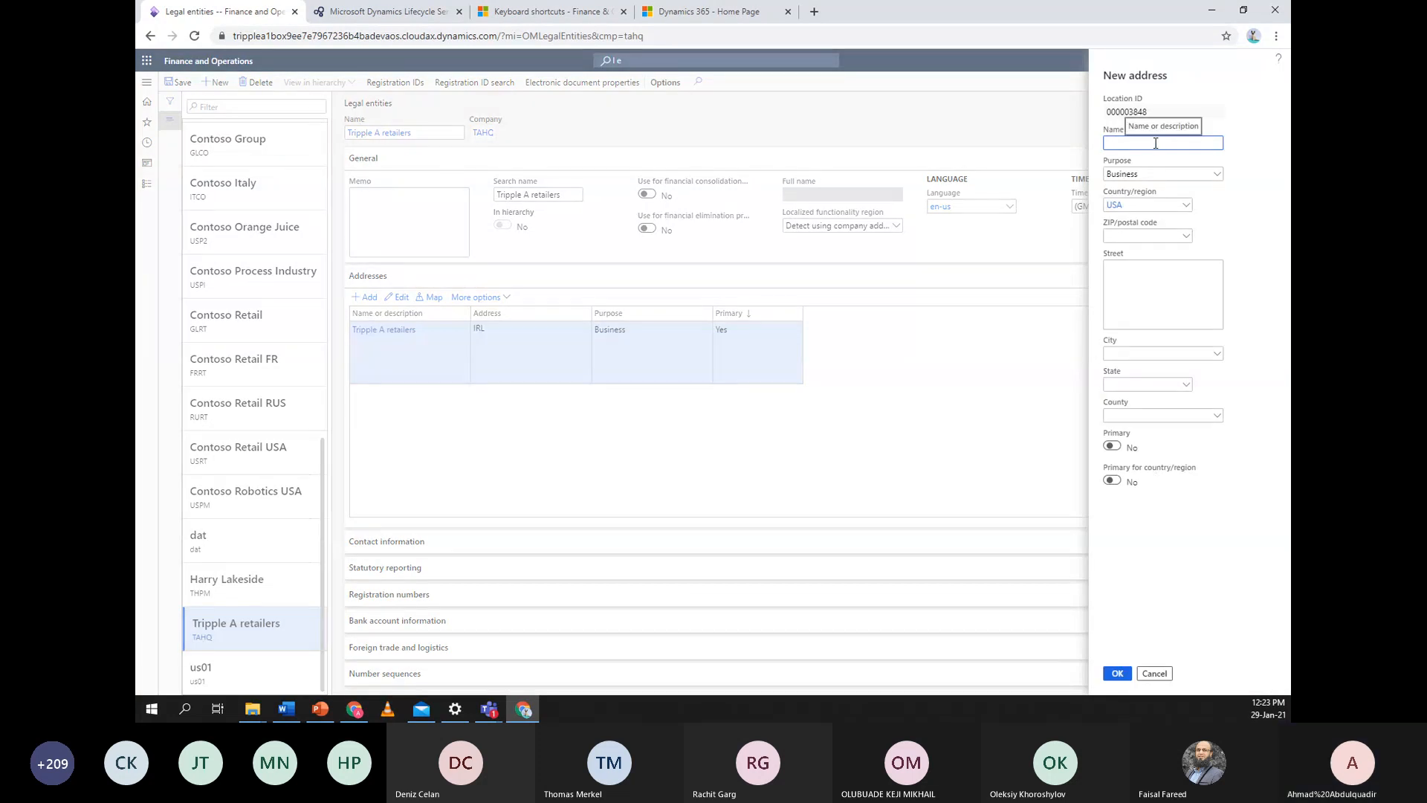
Name the new address 'Tripple A retailers' and pick Ireland (IRL) as its country/region
{"action": "type", "text": "Tripple A retailers"}
{"action": "left_click", "coordinate": [1185, 205]}
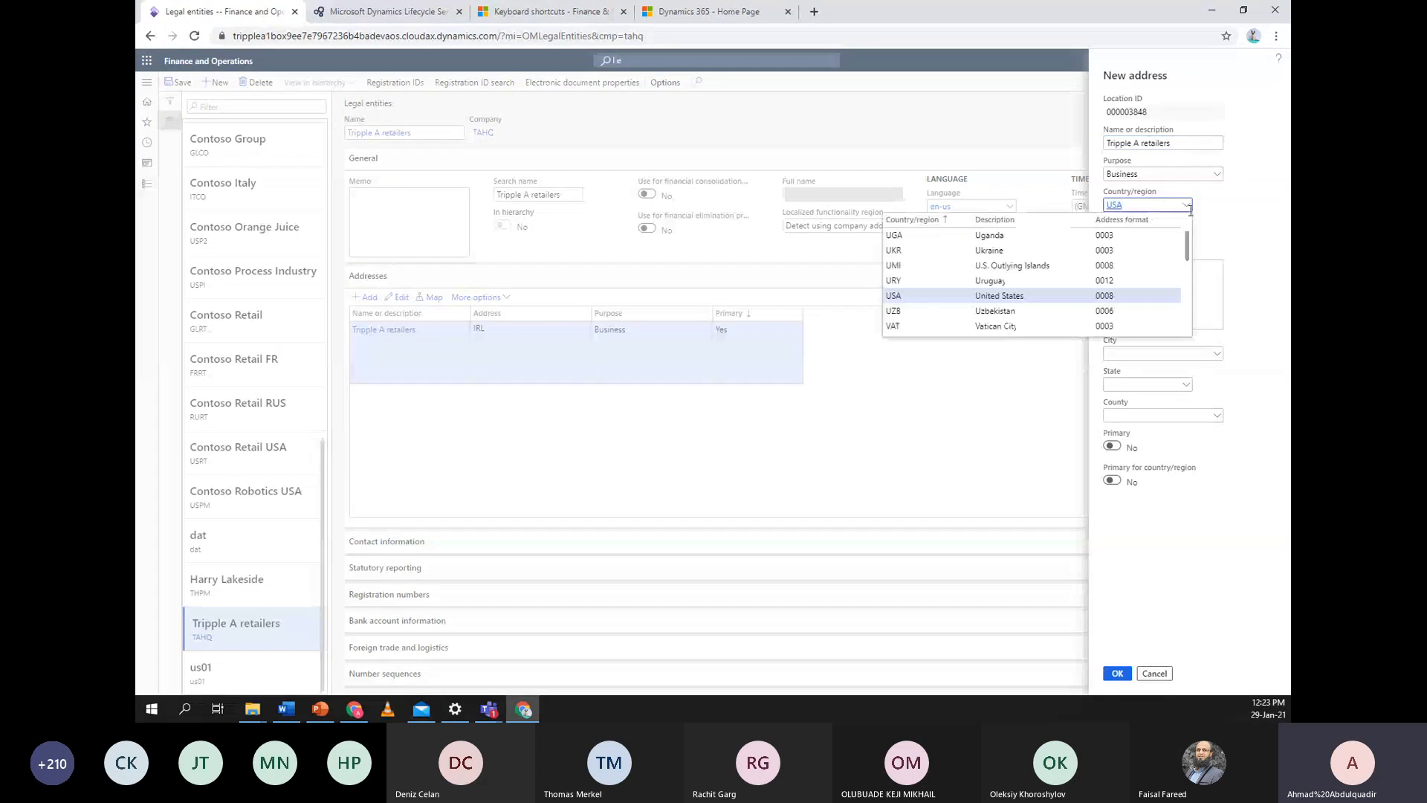
{"action": "scroll", "coordinate": [1077, 273], "scroll_direction": "up", "scroll_amount": 15}
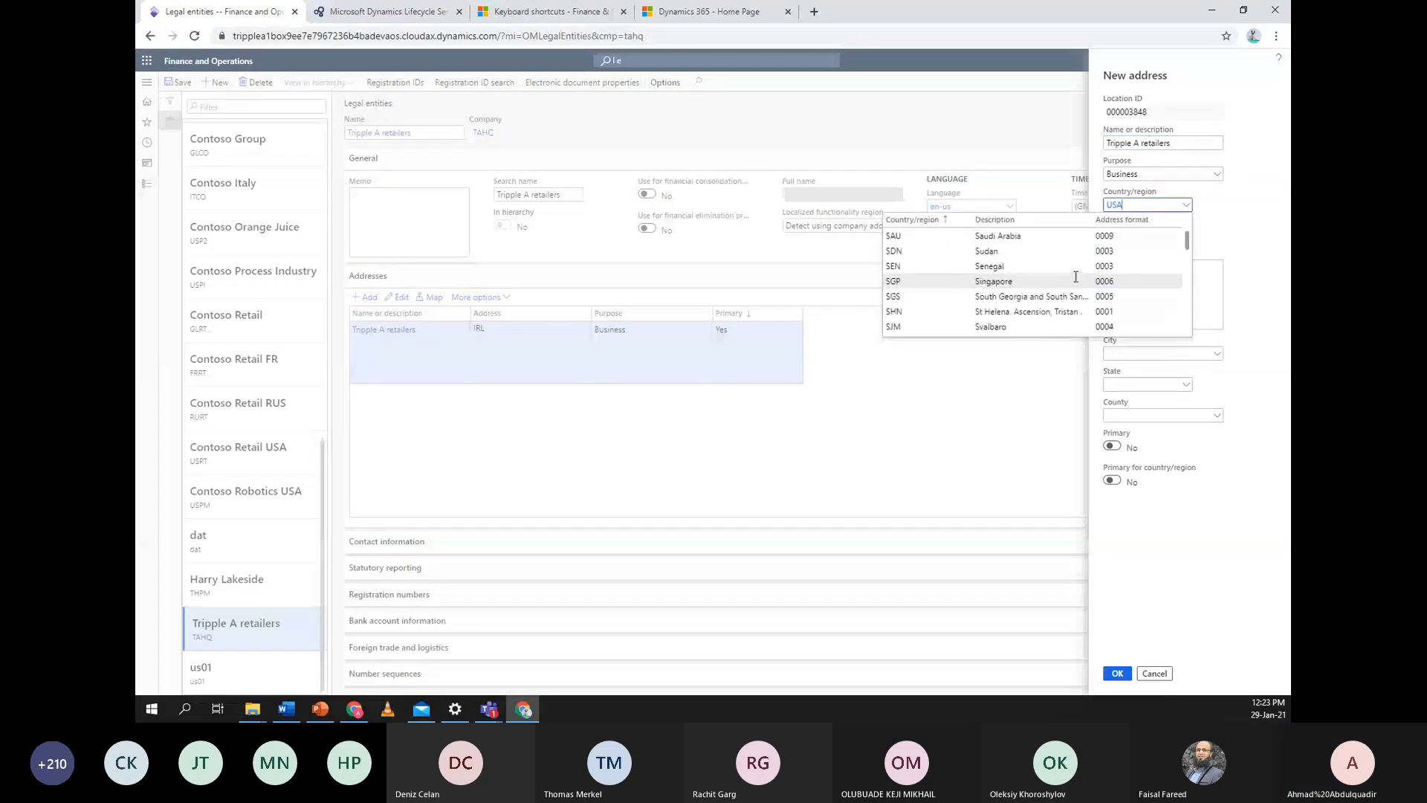
{"action": "scroll", "coordinate": [1075, 276], "scroll_direction": "up", "scroll_amount": 15}
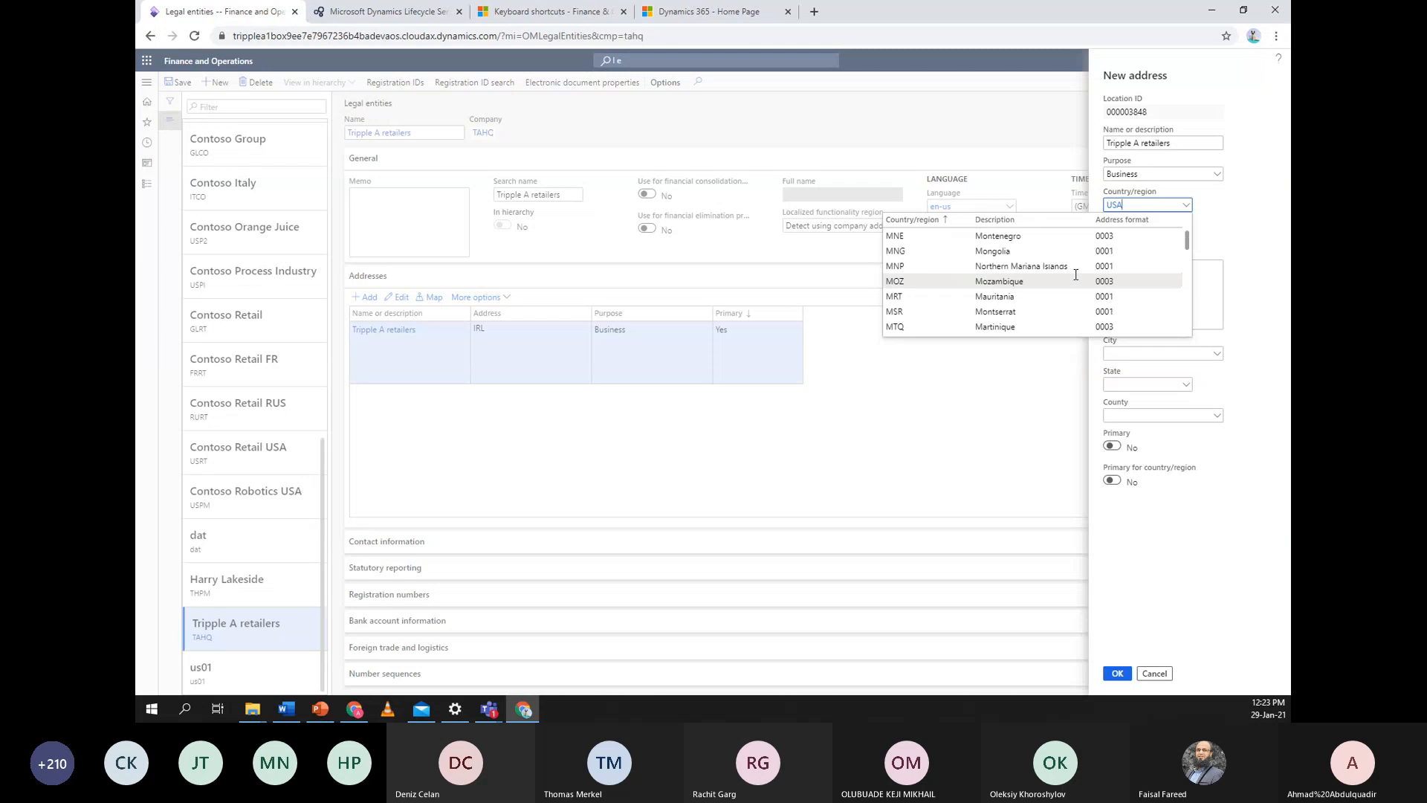
{"action": "scroll", "coordinate": [1074, 270], "scroll_direction": "up", "scroll_amount": 3}
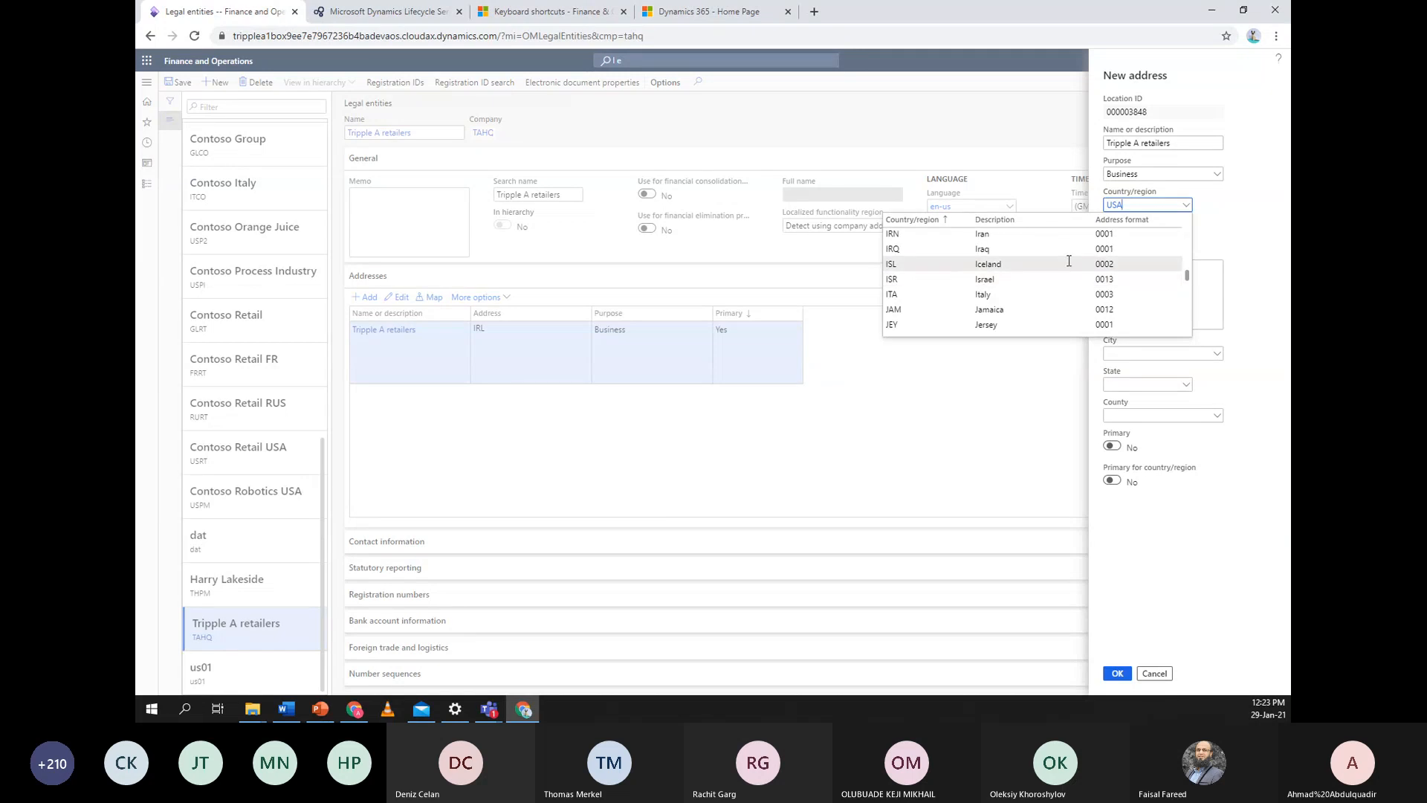
{"action": "scroll", "coordinate": [1067, 268], "scroll_direction": "up", "scroll_amount": 4}
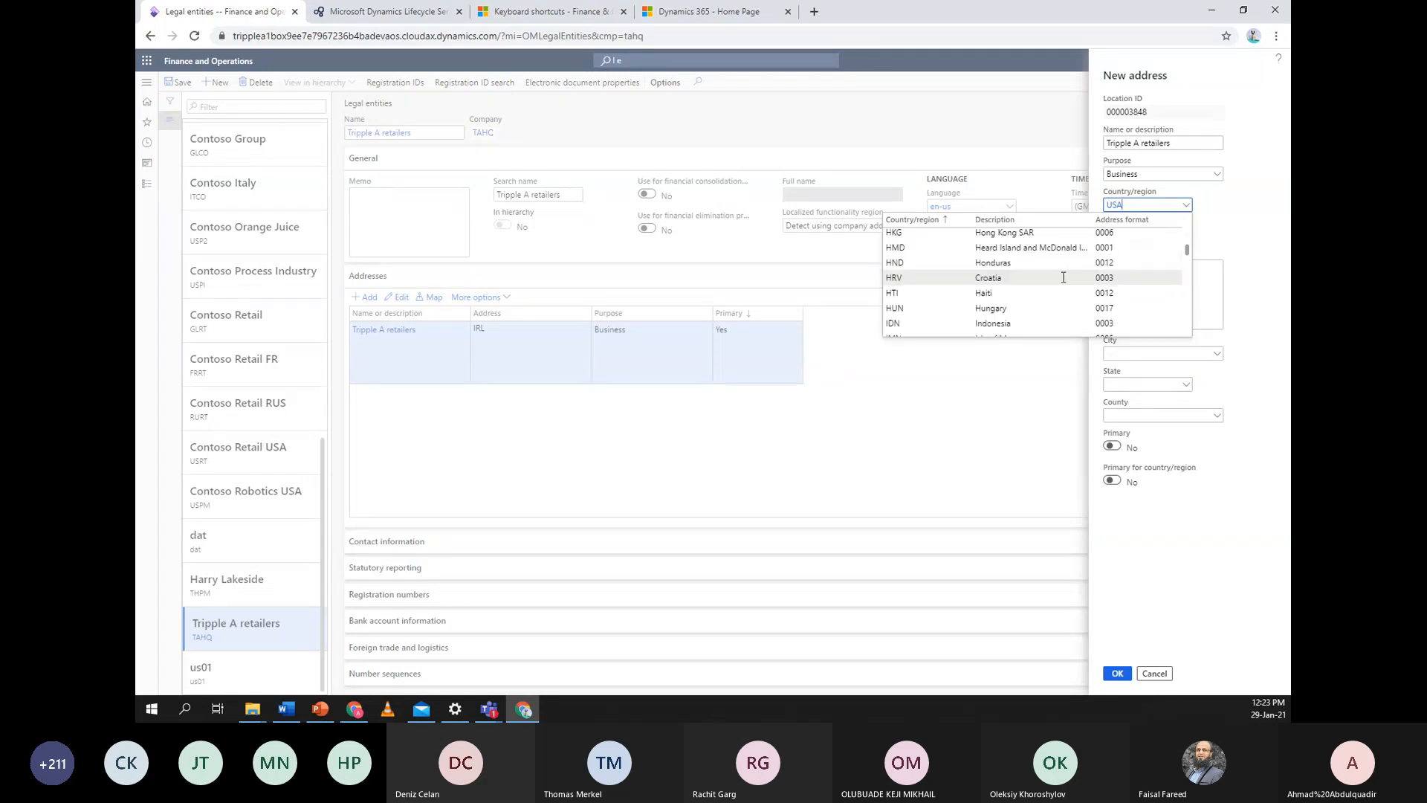
{"action": "scroll", "coordinate": [1063, 277], "scroll_direction": "up", "scroll_amount": 15}
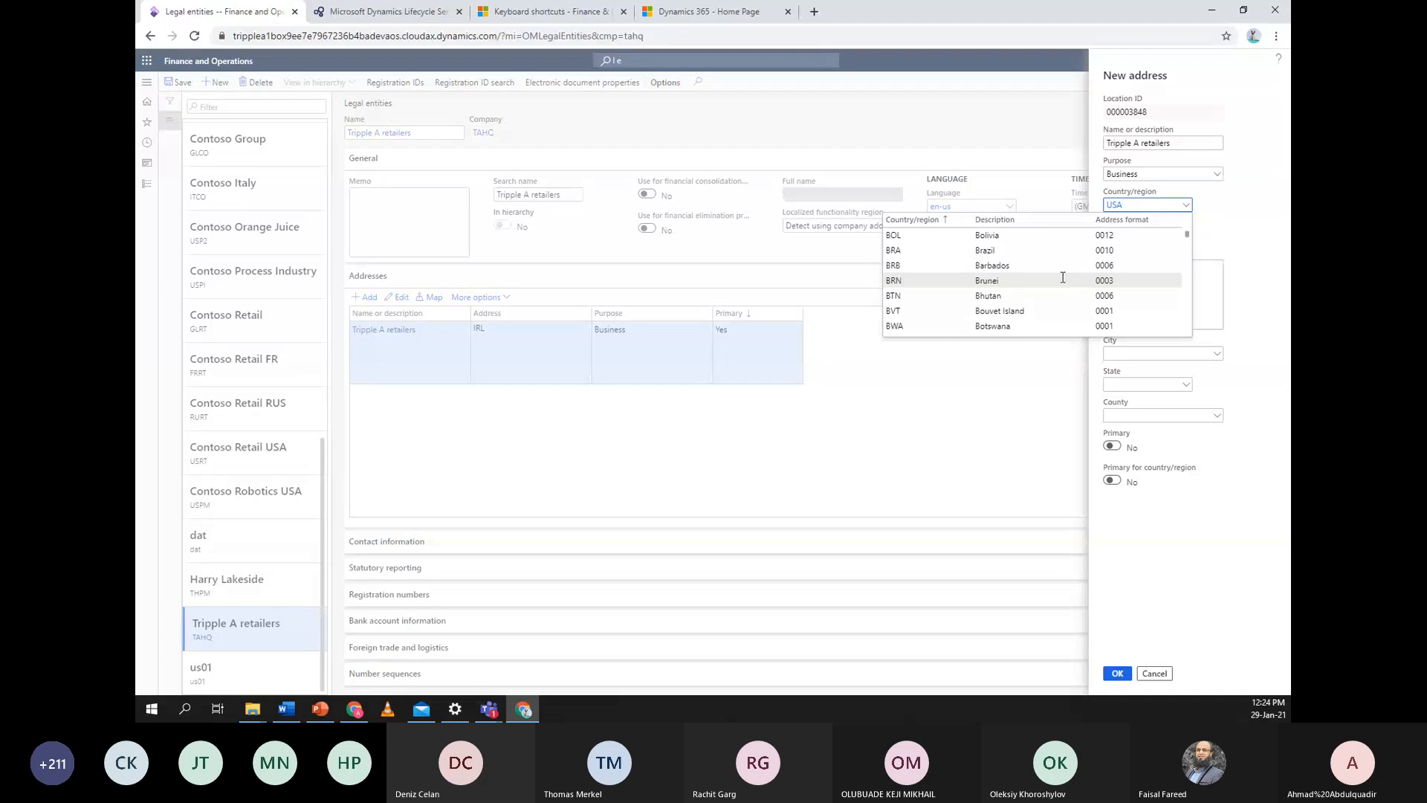
{"action": "scroll", "coordinate": [1064, 282], "scroll_direction": "down", "scroll_amount": 10}
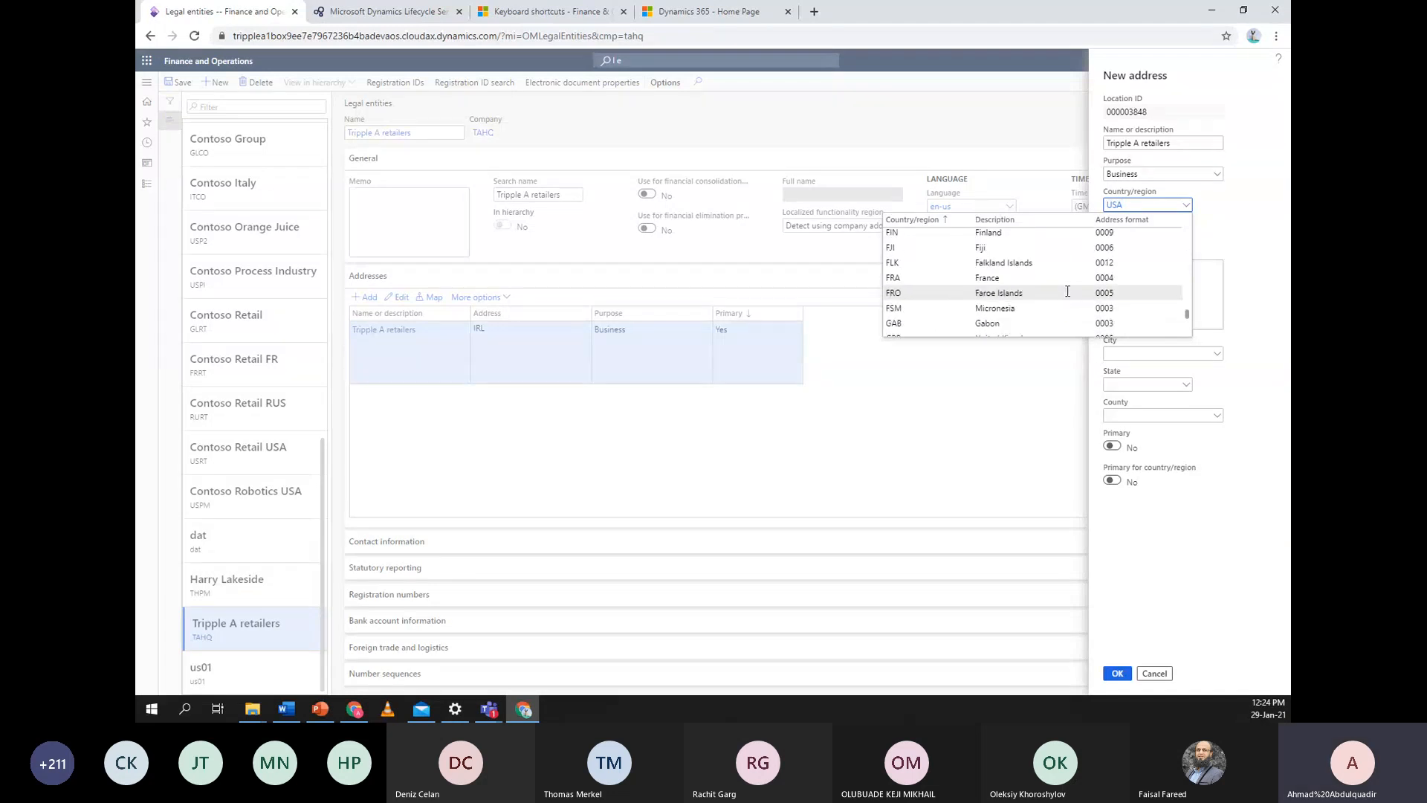
{"action": "scroll", "coordinate": [1067, 291], "scroll_direction": "down", "scroll_amount": 11}
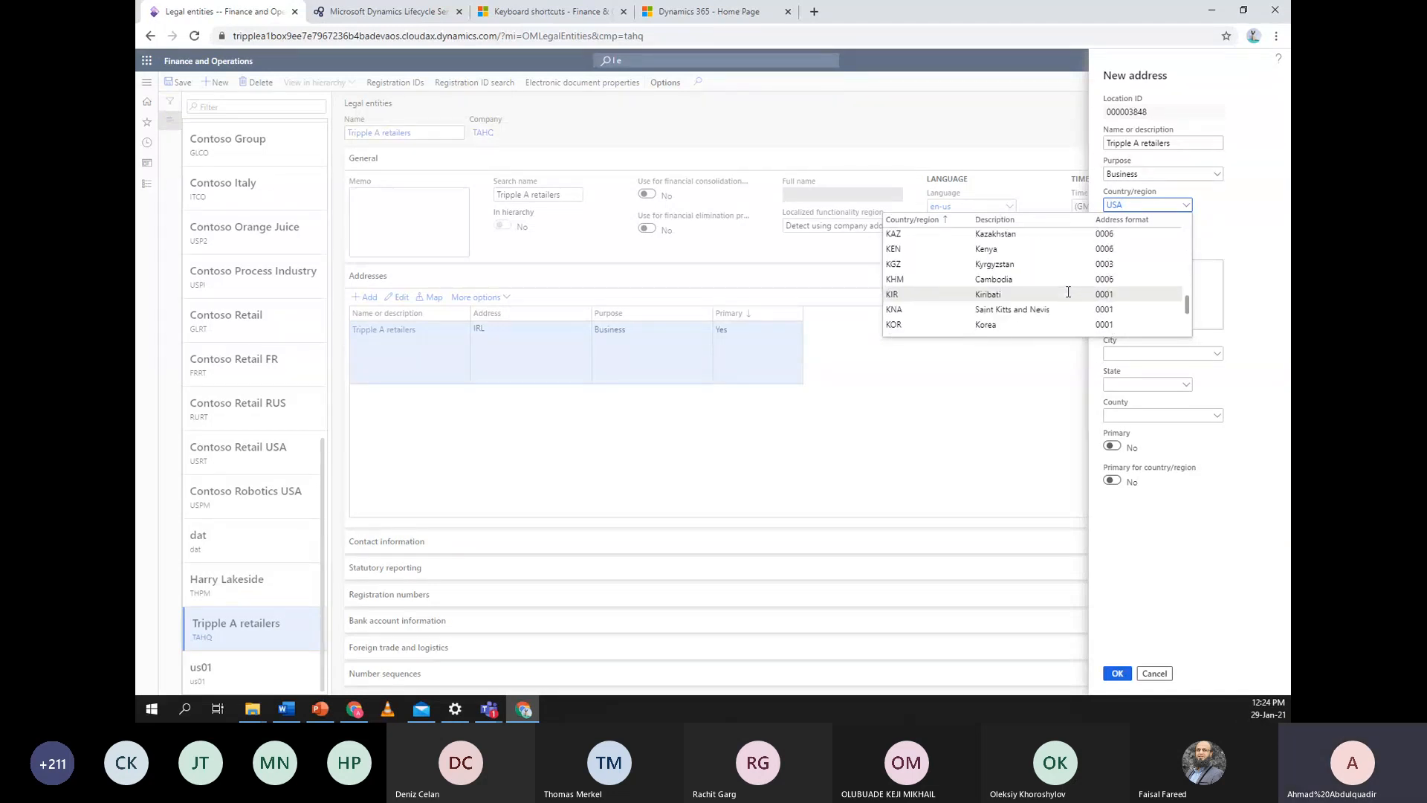
{"action": "scroll", "coordinate": [1070, 286], "scroll_direction": "down", "scroll_amount": 11}
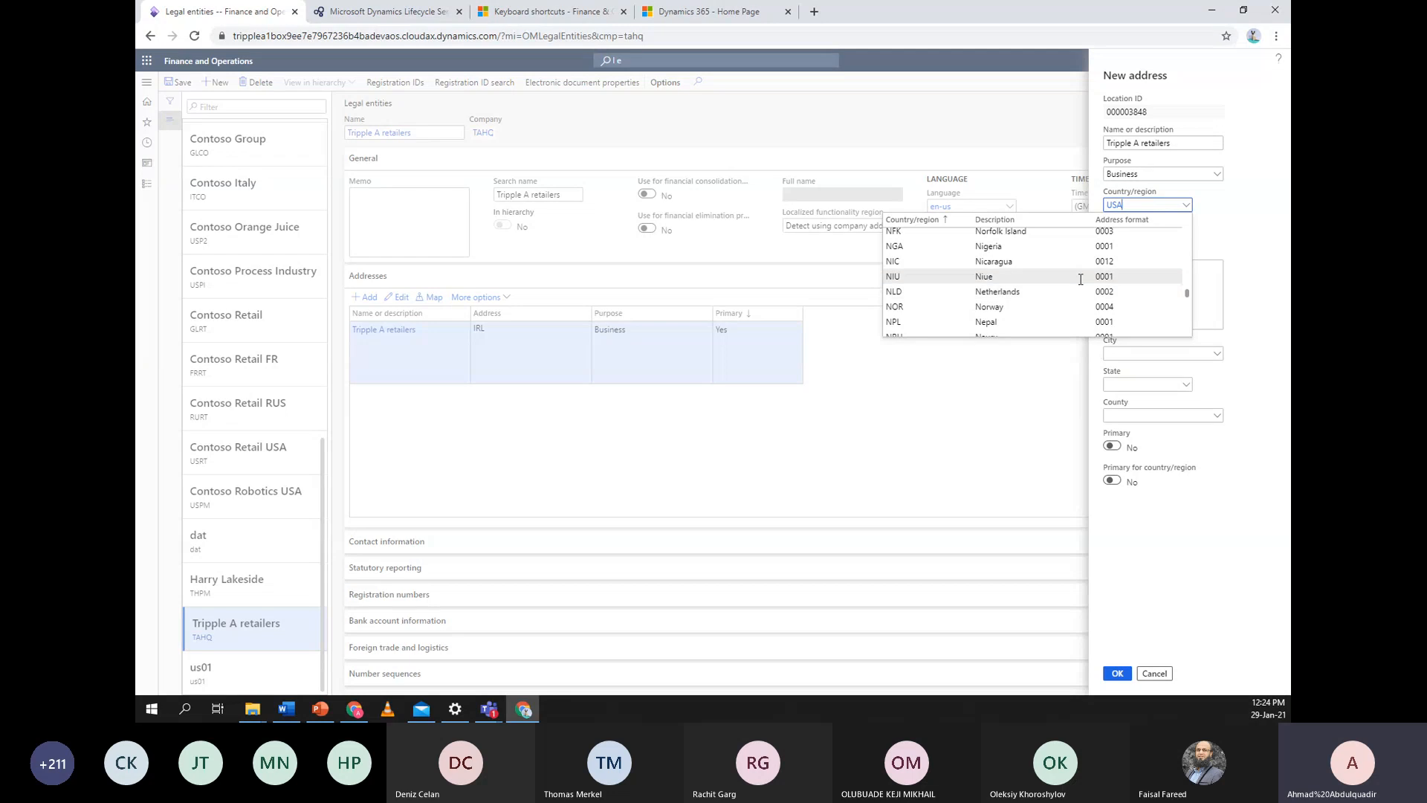
{"action": "type", "text": "i"}
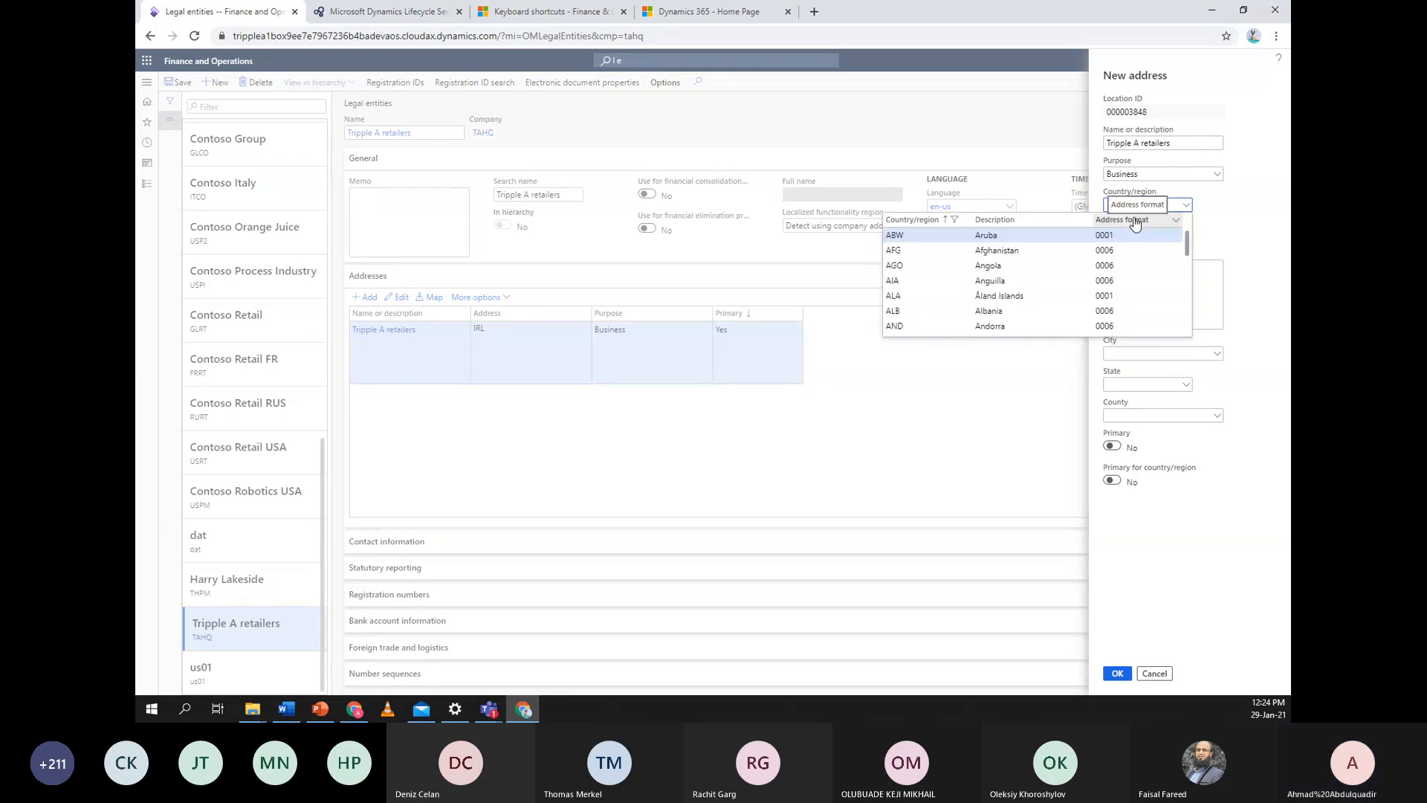
{"action": "type", "text": "ire"}
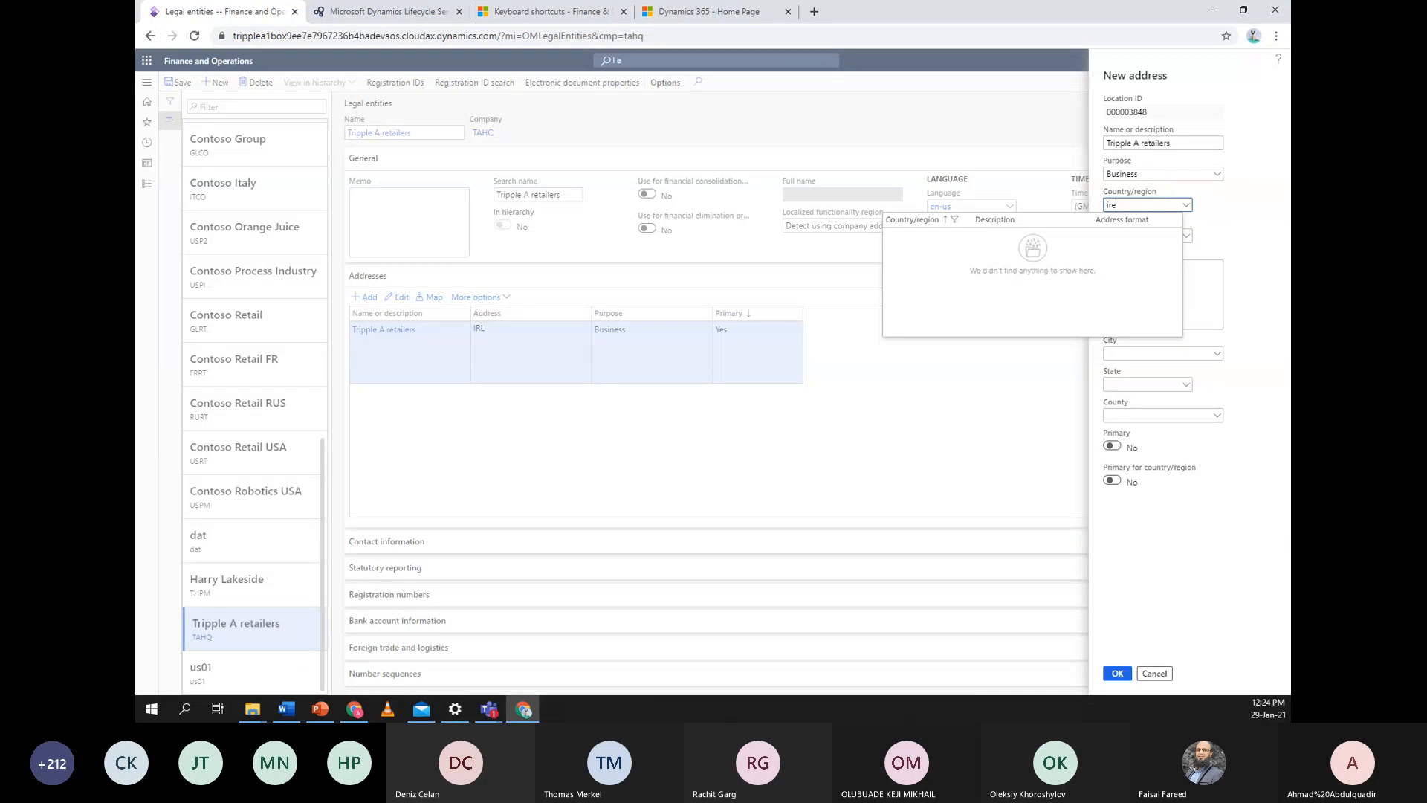
{"action": "type", "text": "l"}
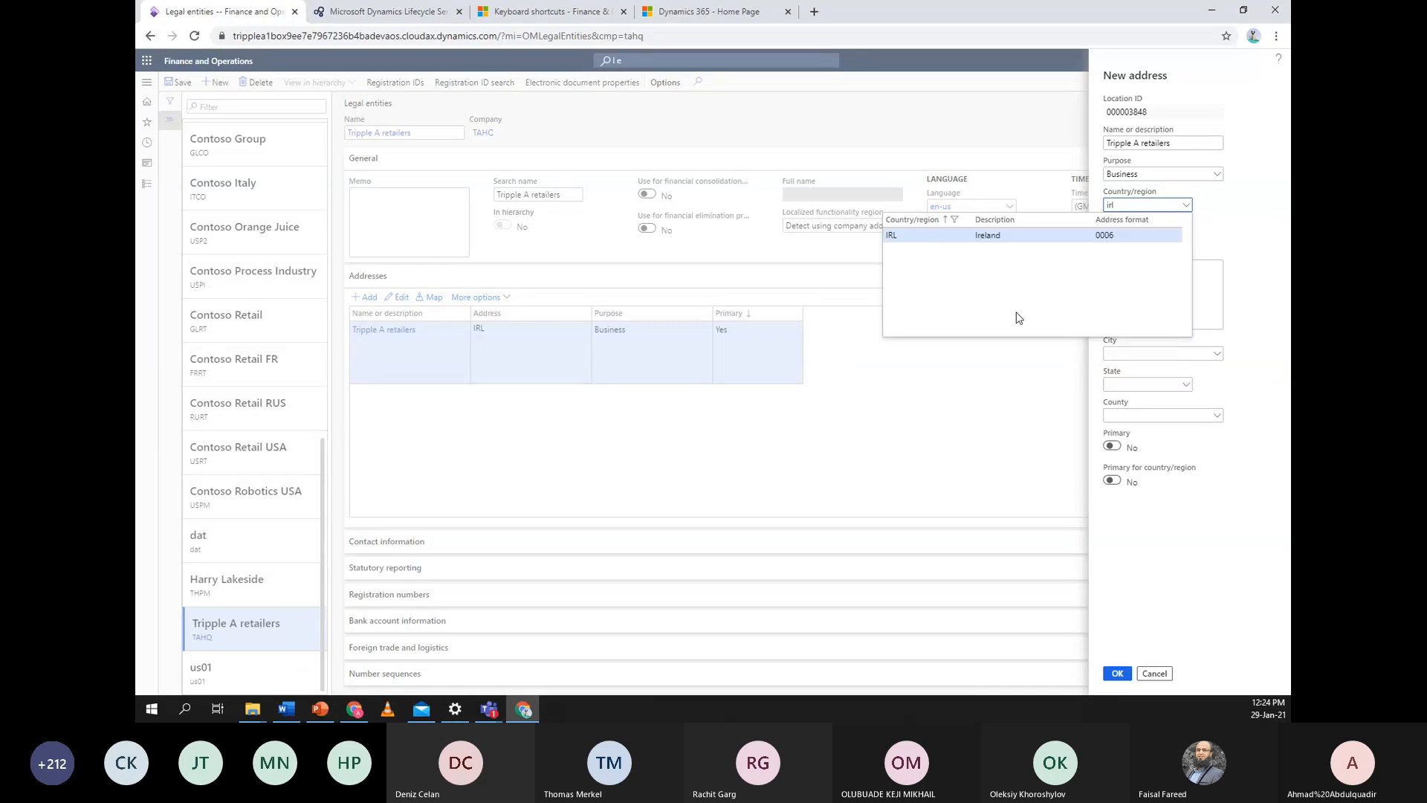
{"action": "left_click", "coordinate": [1067, 234]}
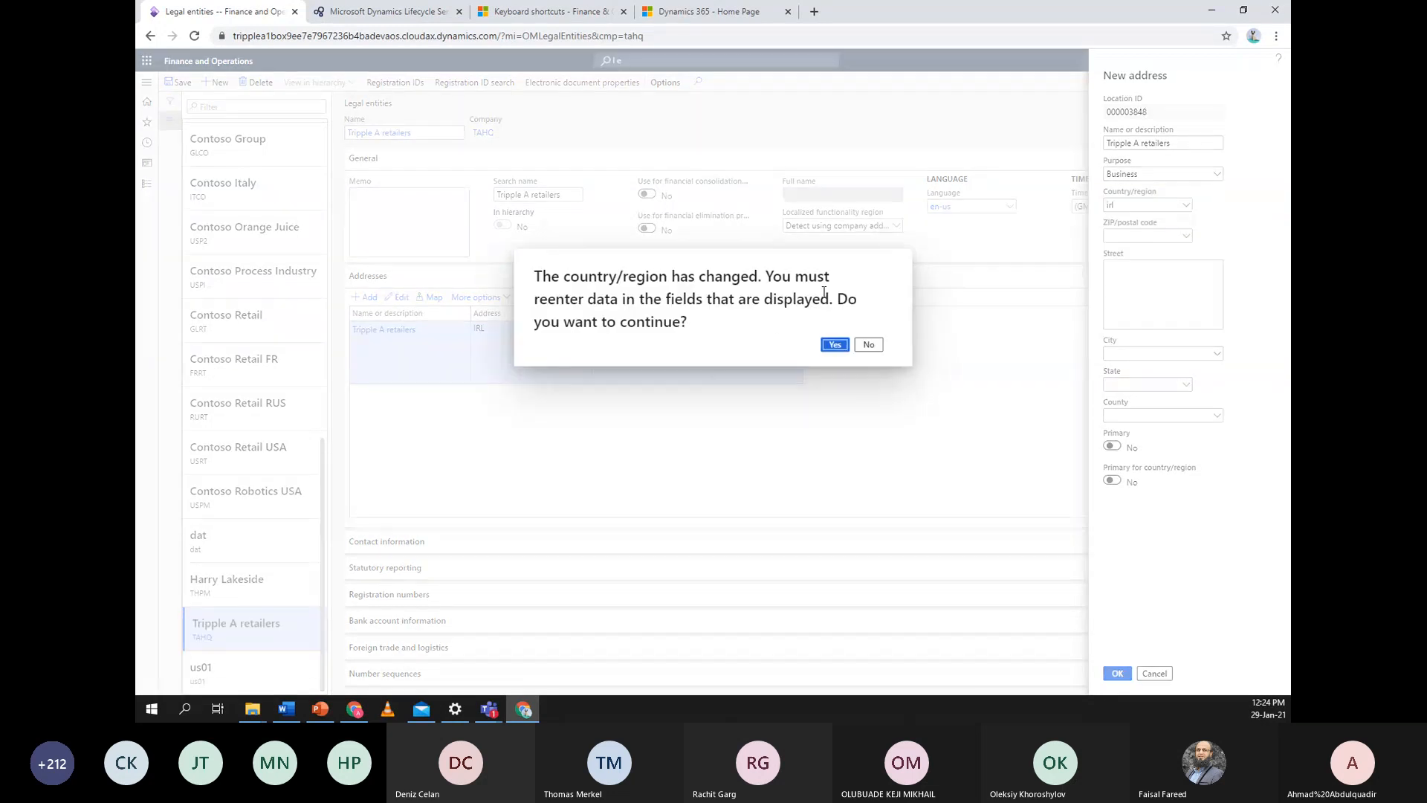
Accept the country change, enter street 'Power community', and save the address
{"action": "left_click", "coordinate": [834, 344]}
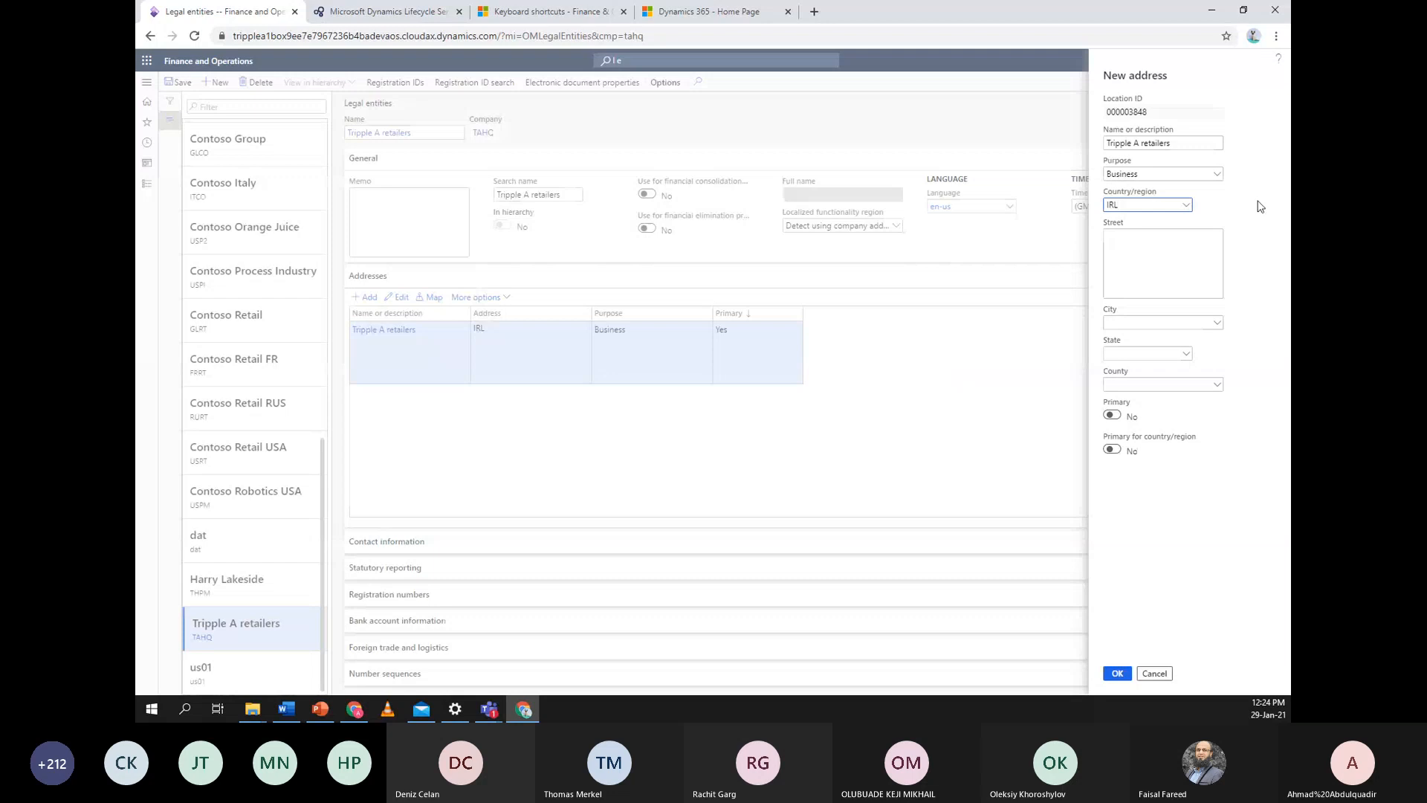
{"action": "left_click", "coordinate": [1165, 242]}
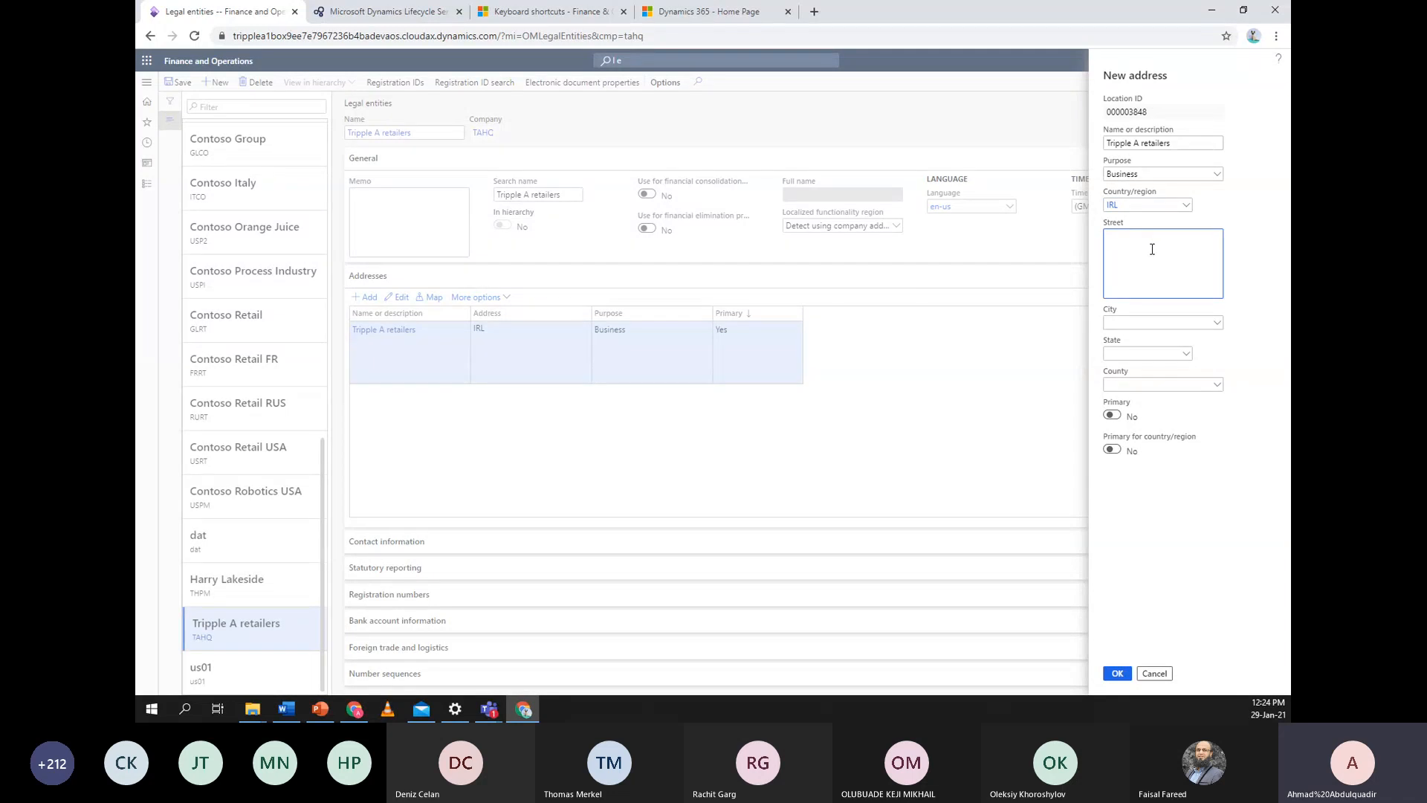
{"action": "type", "text": "Power community road"}
{"action": "left_click", "coordinate": [1121, 675]}
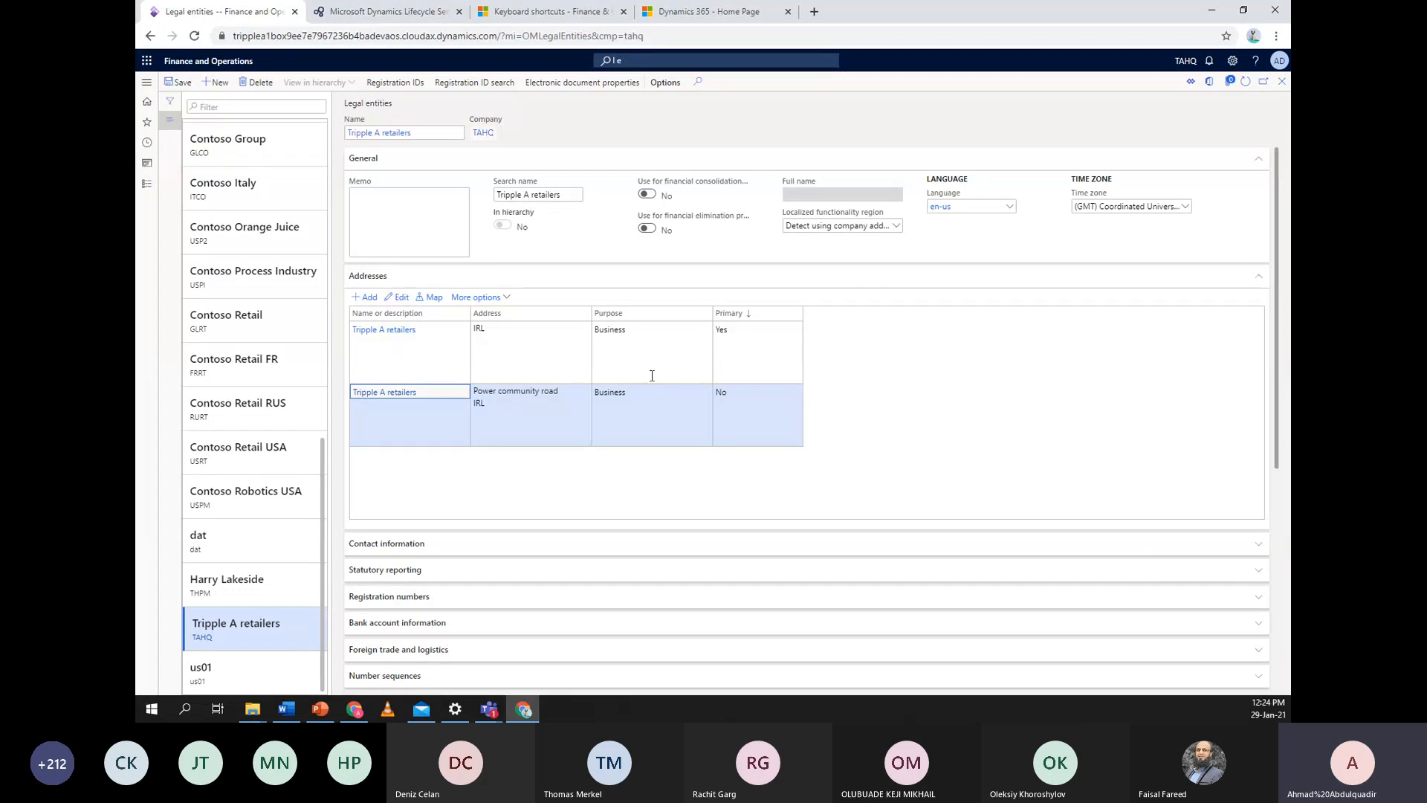
Collapse Addresses, expand Contact information, and start a new contact row
{"action": "left_click", "coordinate": [1222, 281]}
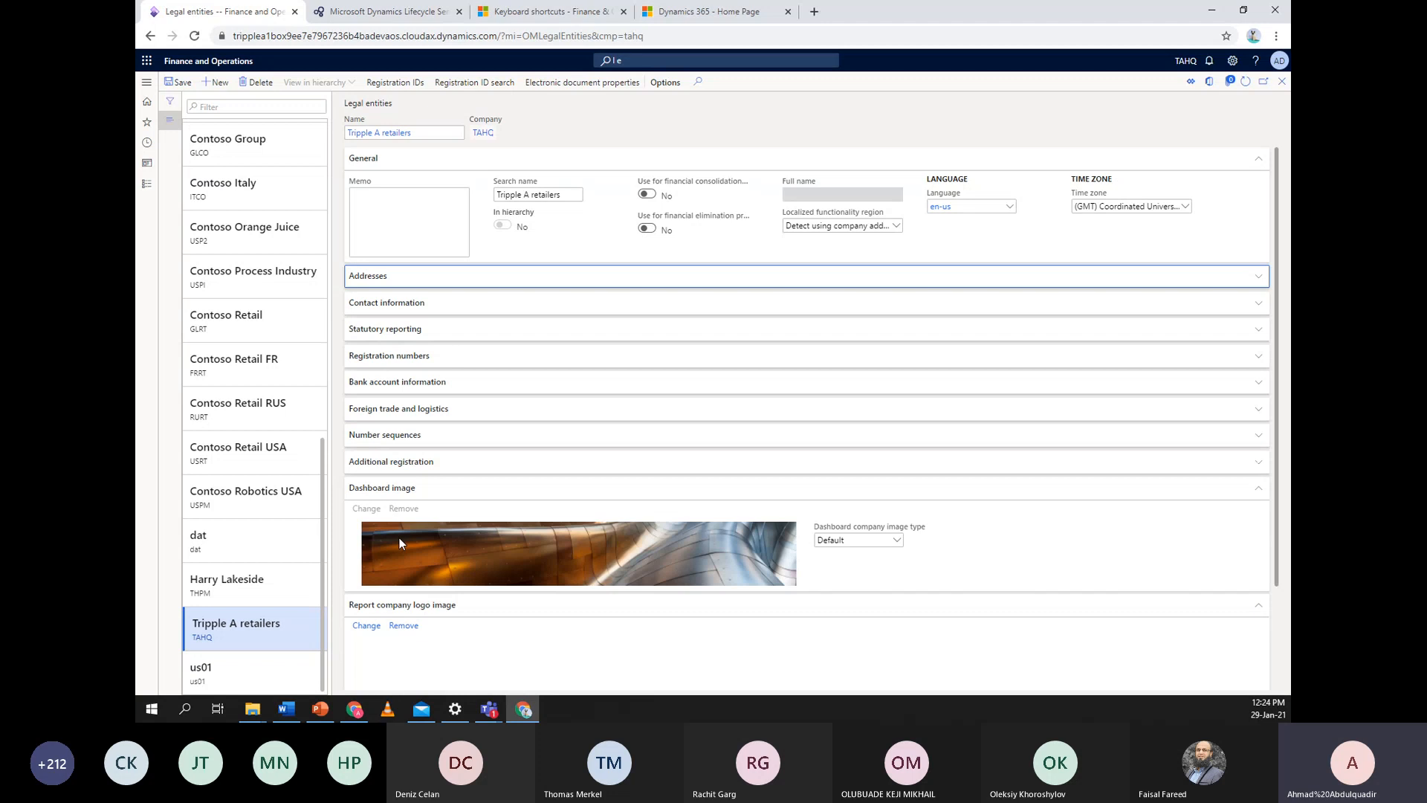
{"action": "left_click", "coordinate": [505, 311]}
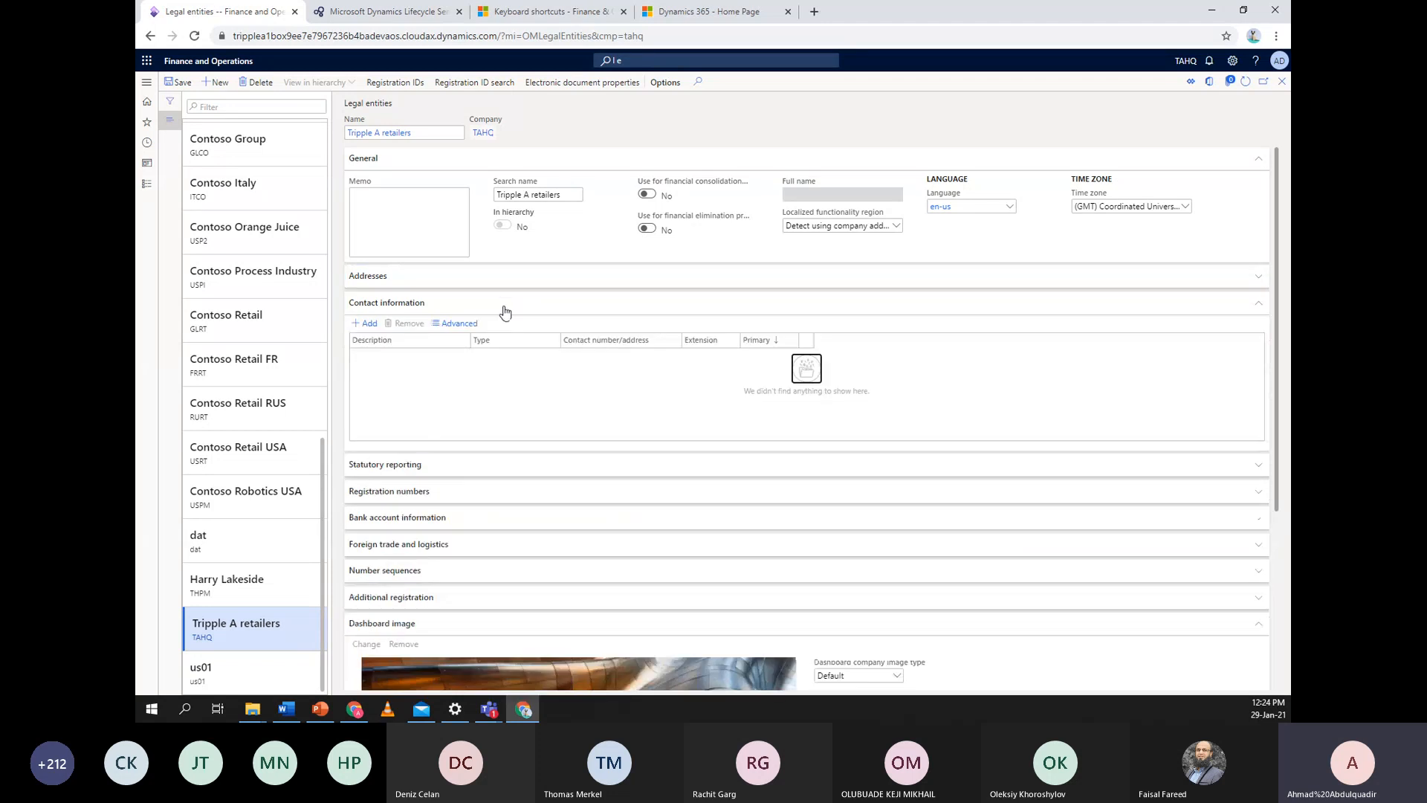
{"action": "left_click", "coordinate": [367, 321]}
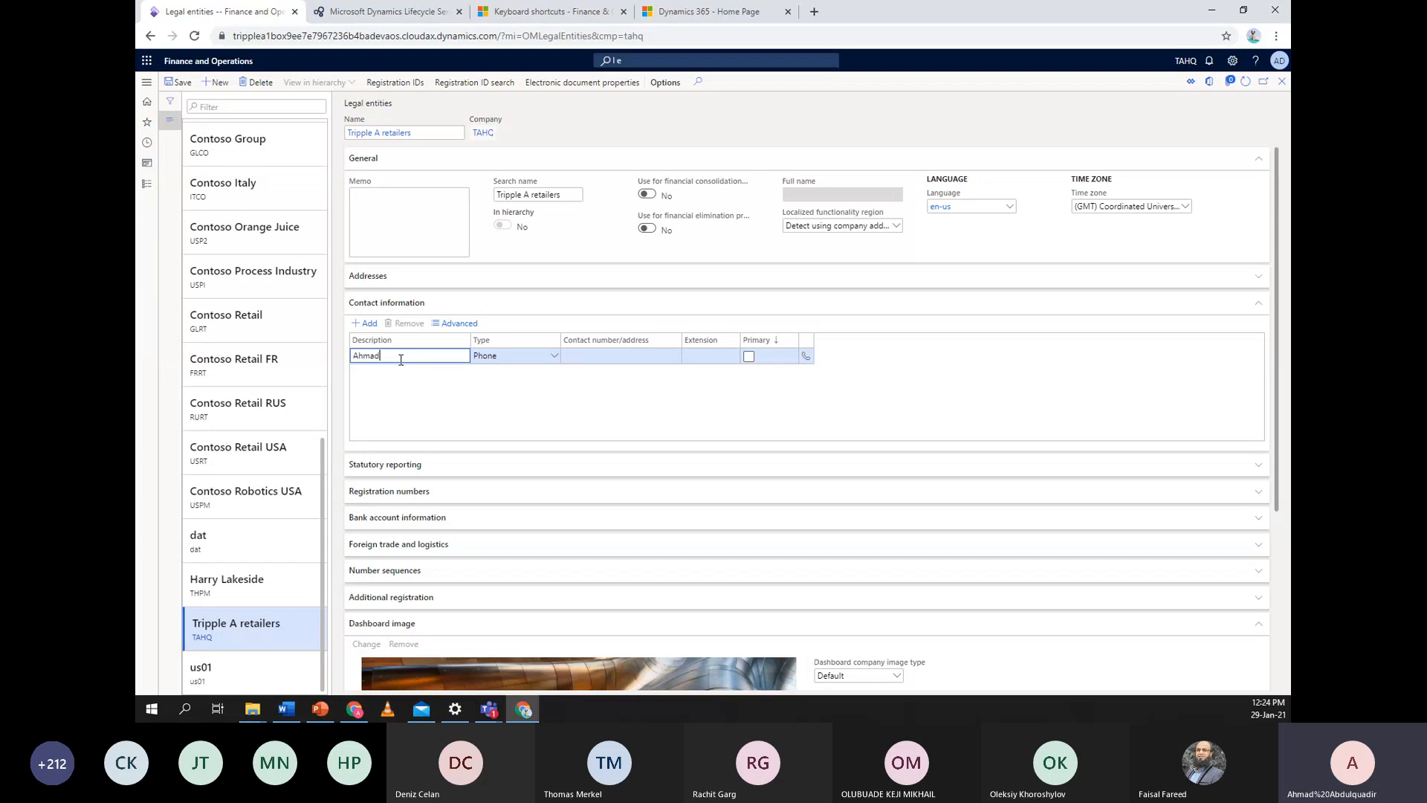
Add a primary phone number contact and an email address contact for the company
{"action": "left_click", "coordinate": [613, 357]}
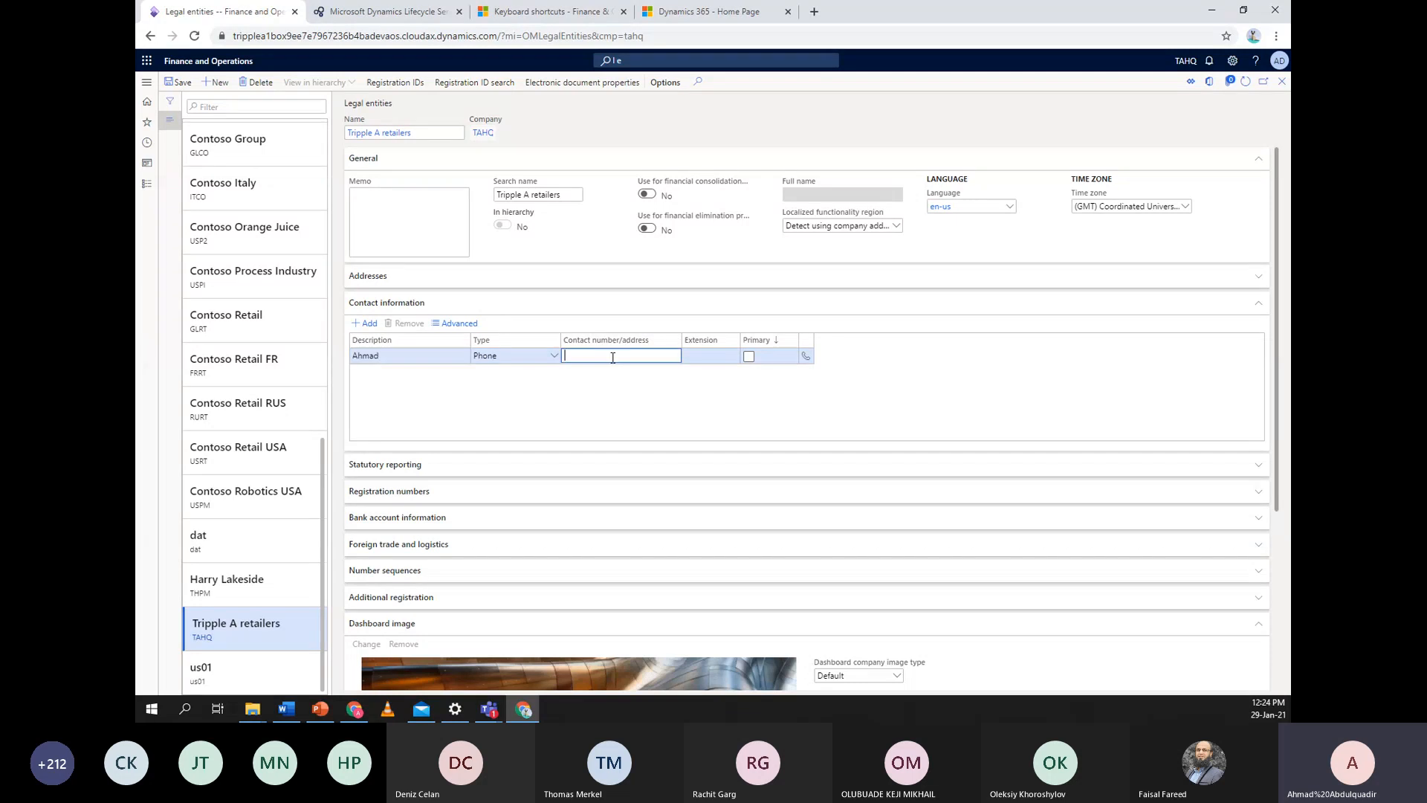
{"action": "type", "text": "99999"}
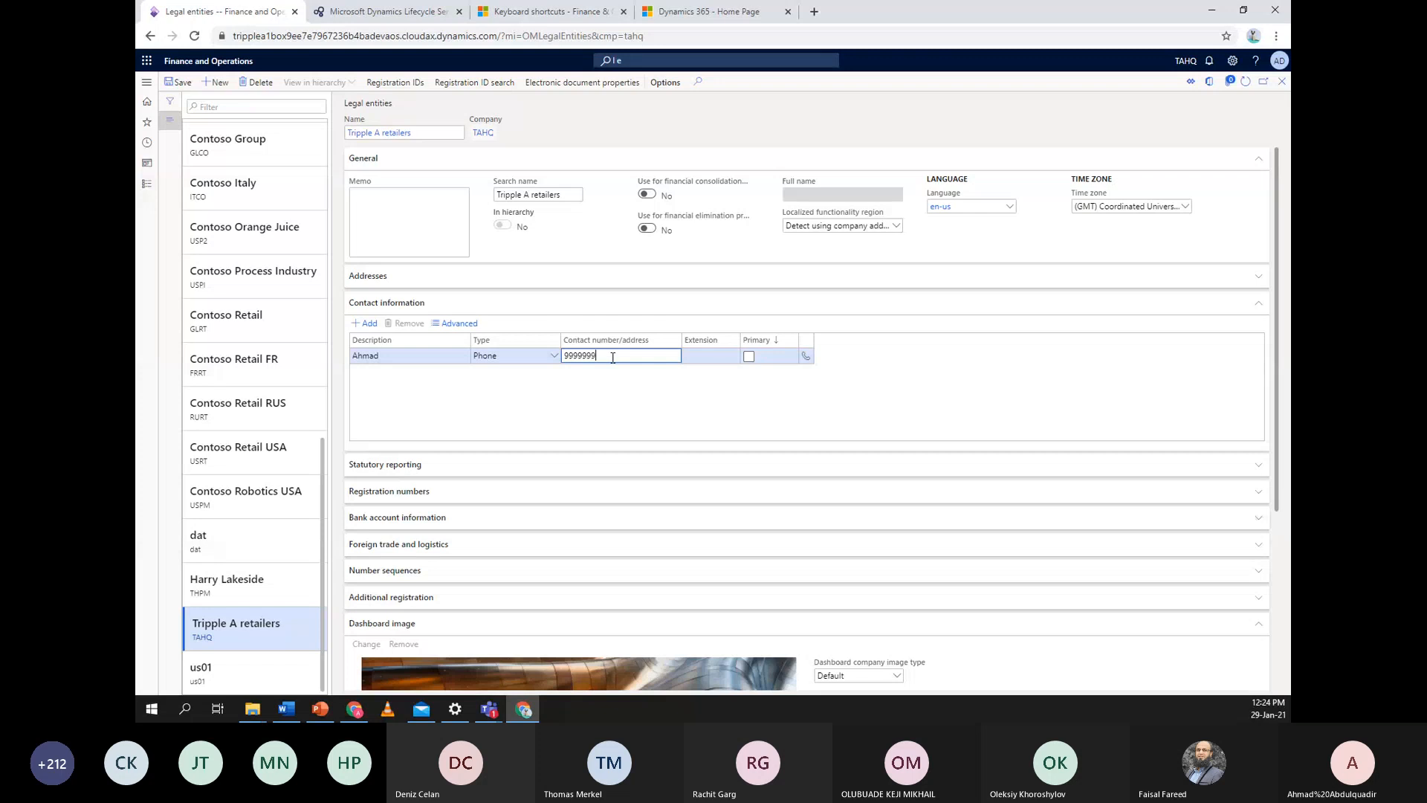
{"action": "type", "text": "99"}
{"action": "left_click", "coordinate": [748, 357]}
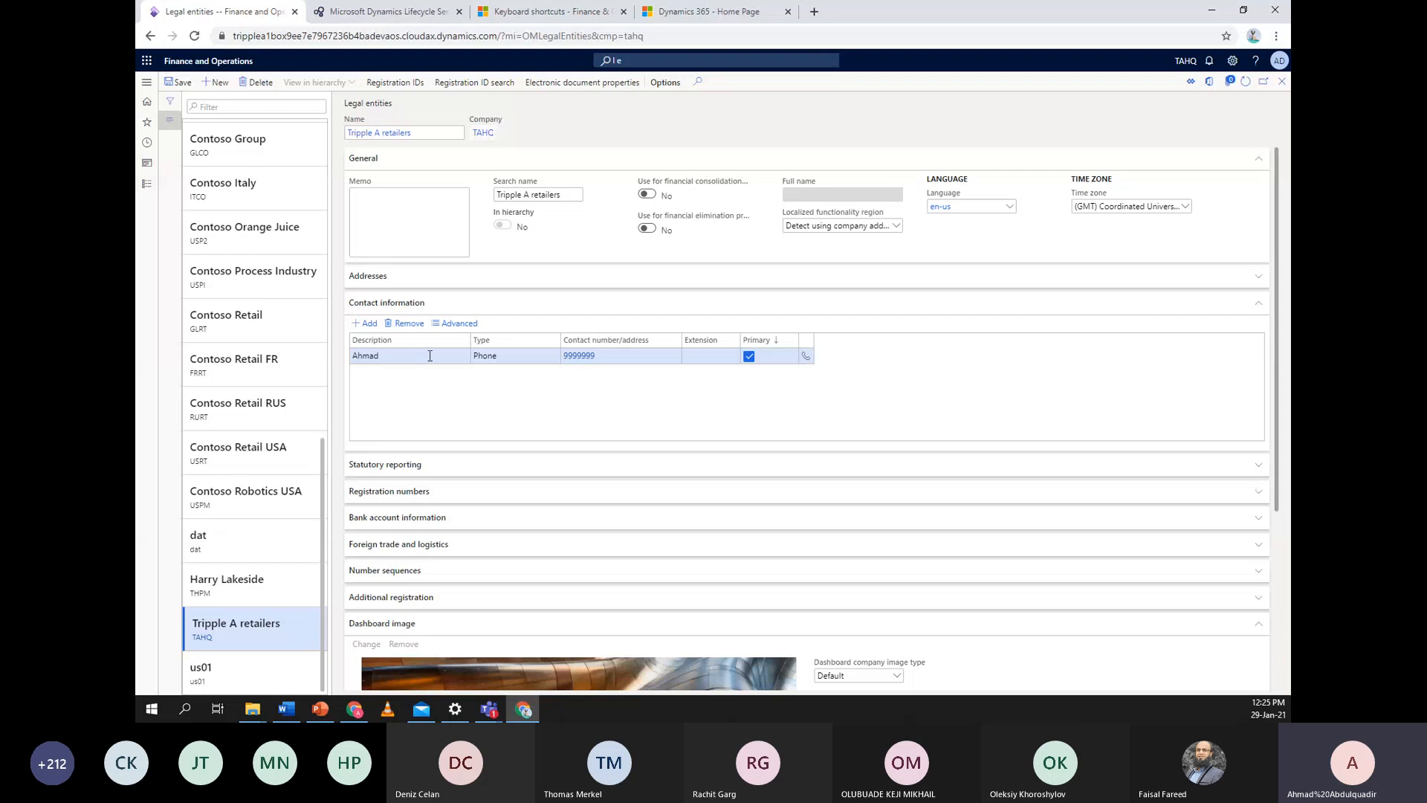
{"action": "left_click", "coordinate": [365, 323]}
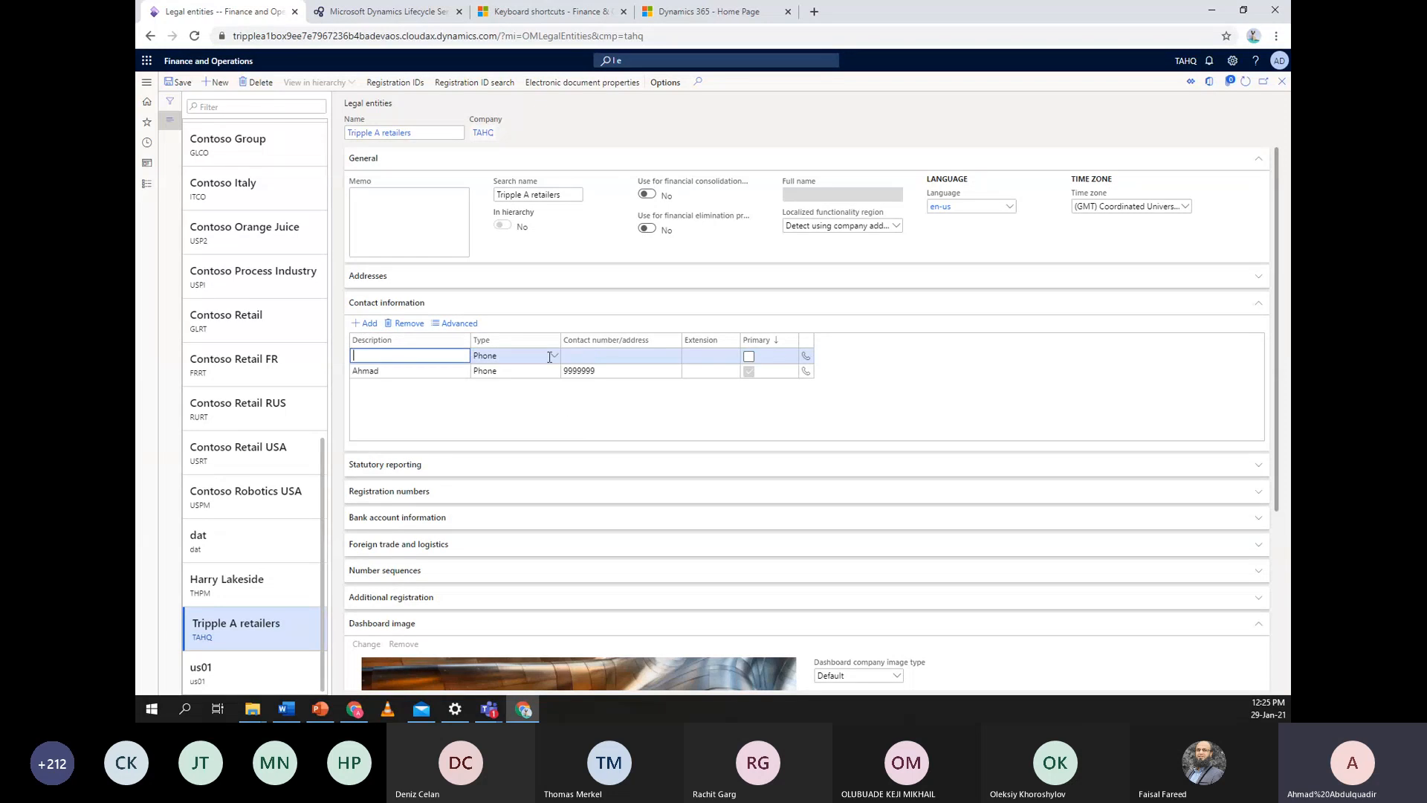
{"action": "left_click", "coordinate": [554, 356]}
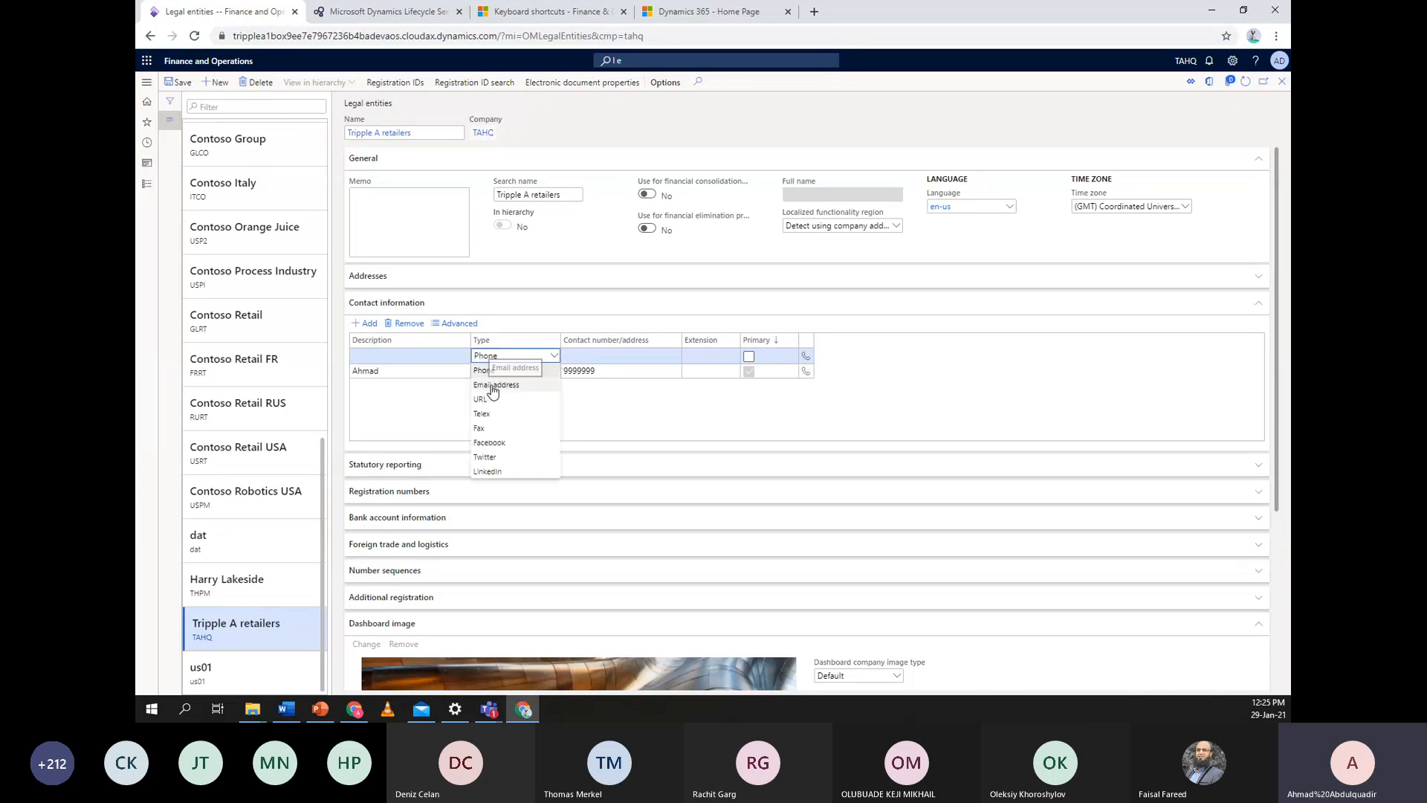
{"action": "left_click", "coordinate": [492, 385]}
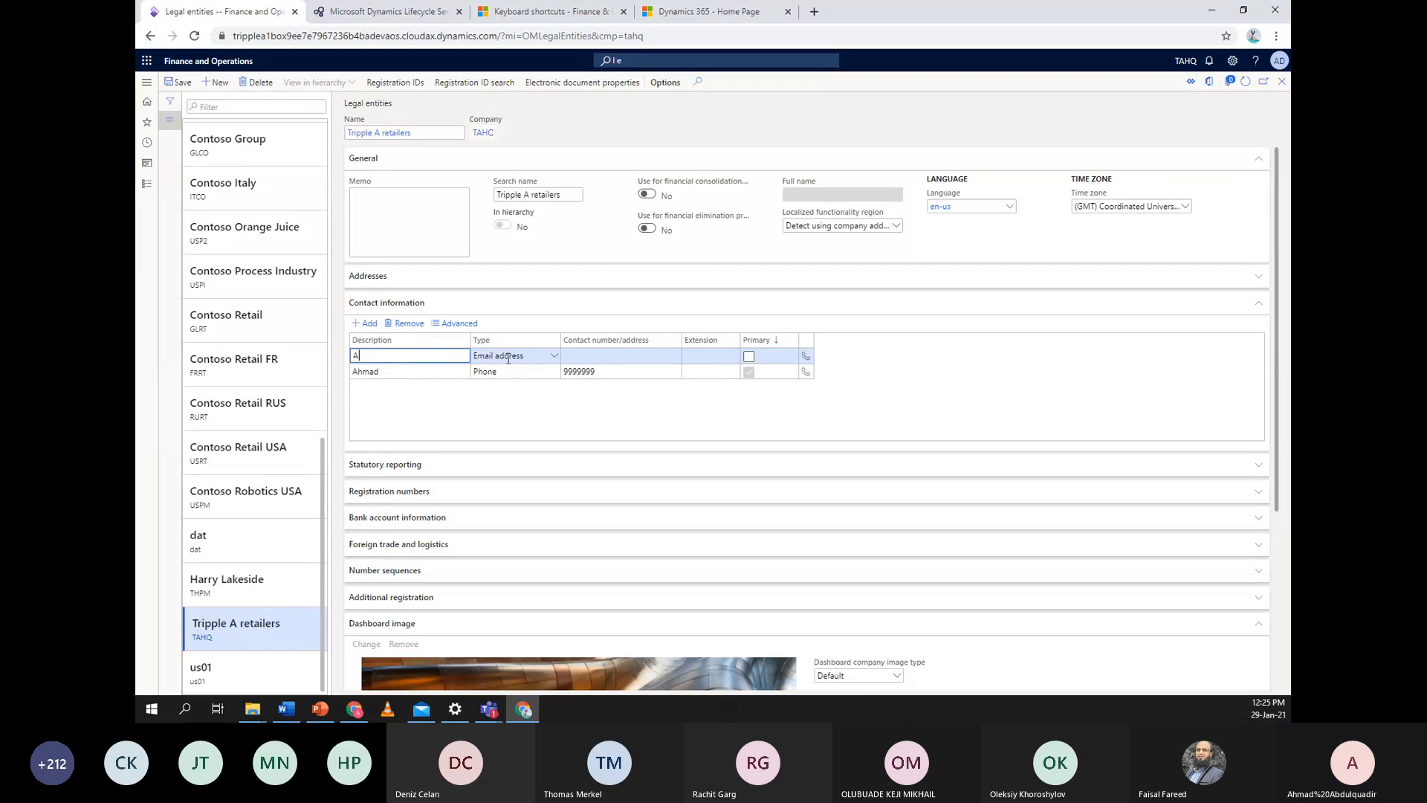
{"action": "type", "text": "Ahmad"}
{"action": "left_click", "coordinate": [637, 359]}
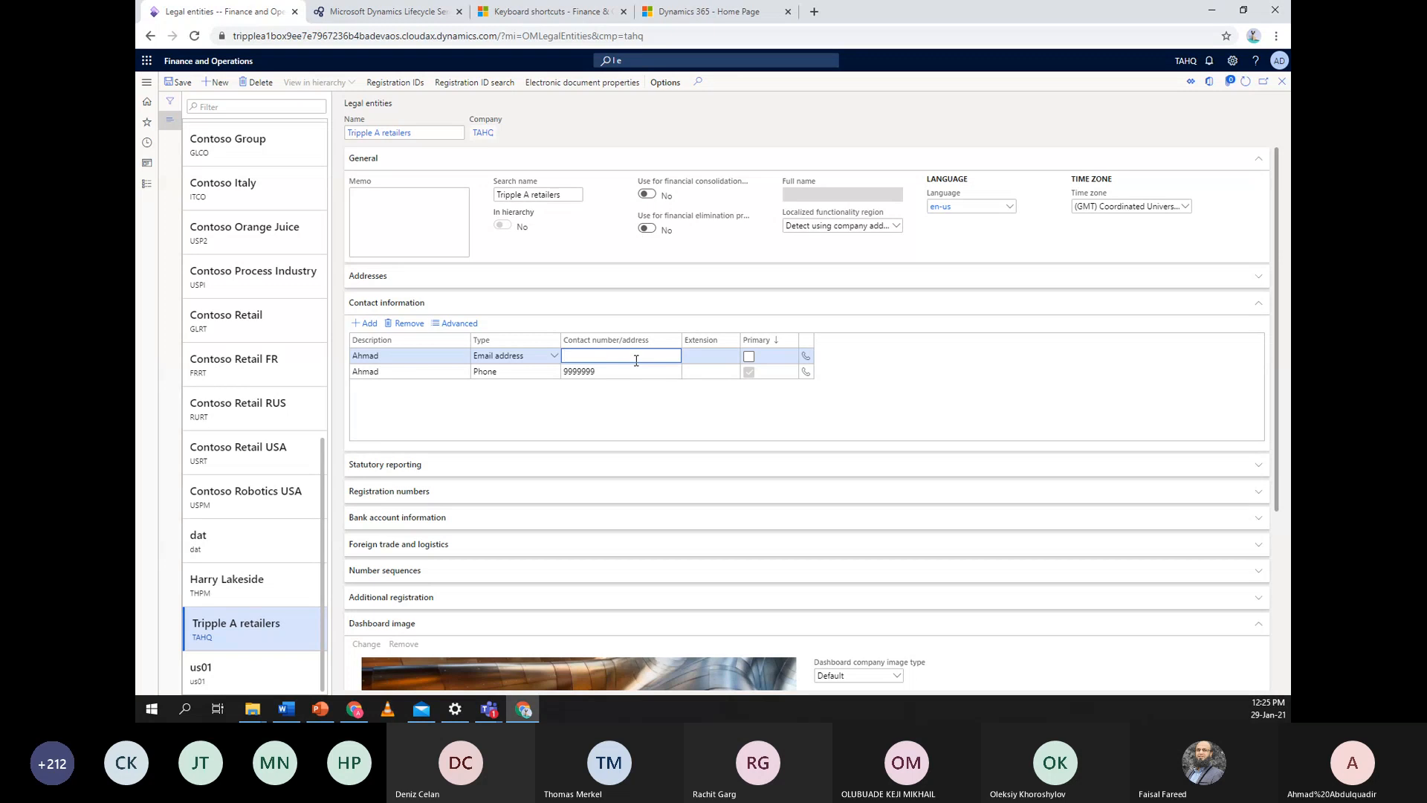
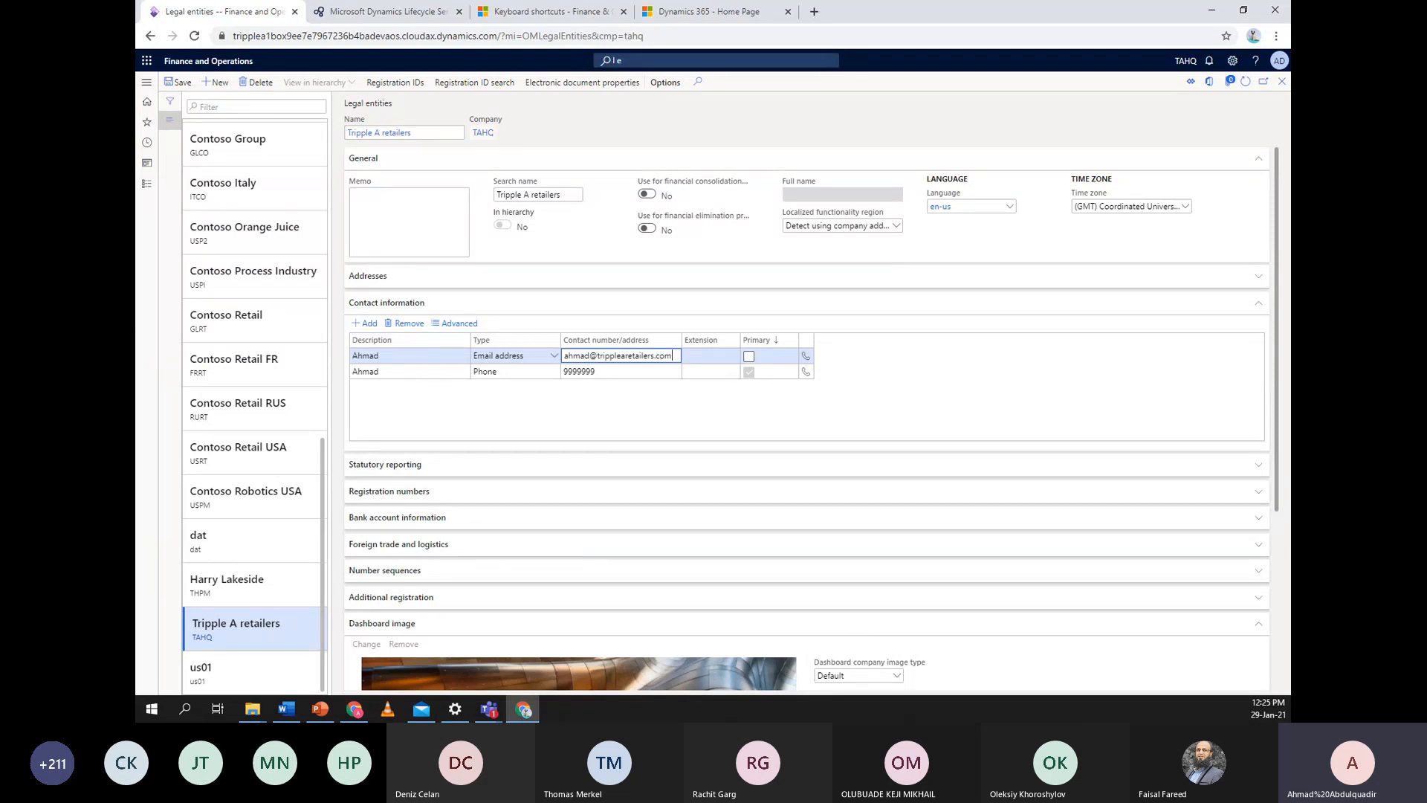
Collapse the Contact information, Report company logo image, Registration numbers and General sections
{"action": "left_click", "coordinate": [459, 305]}
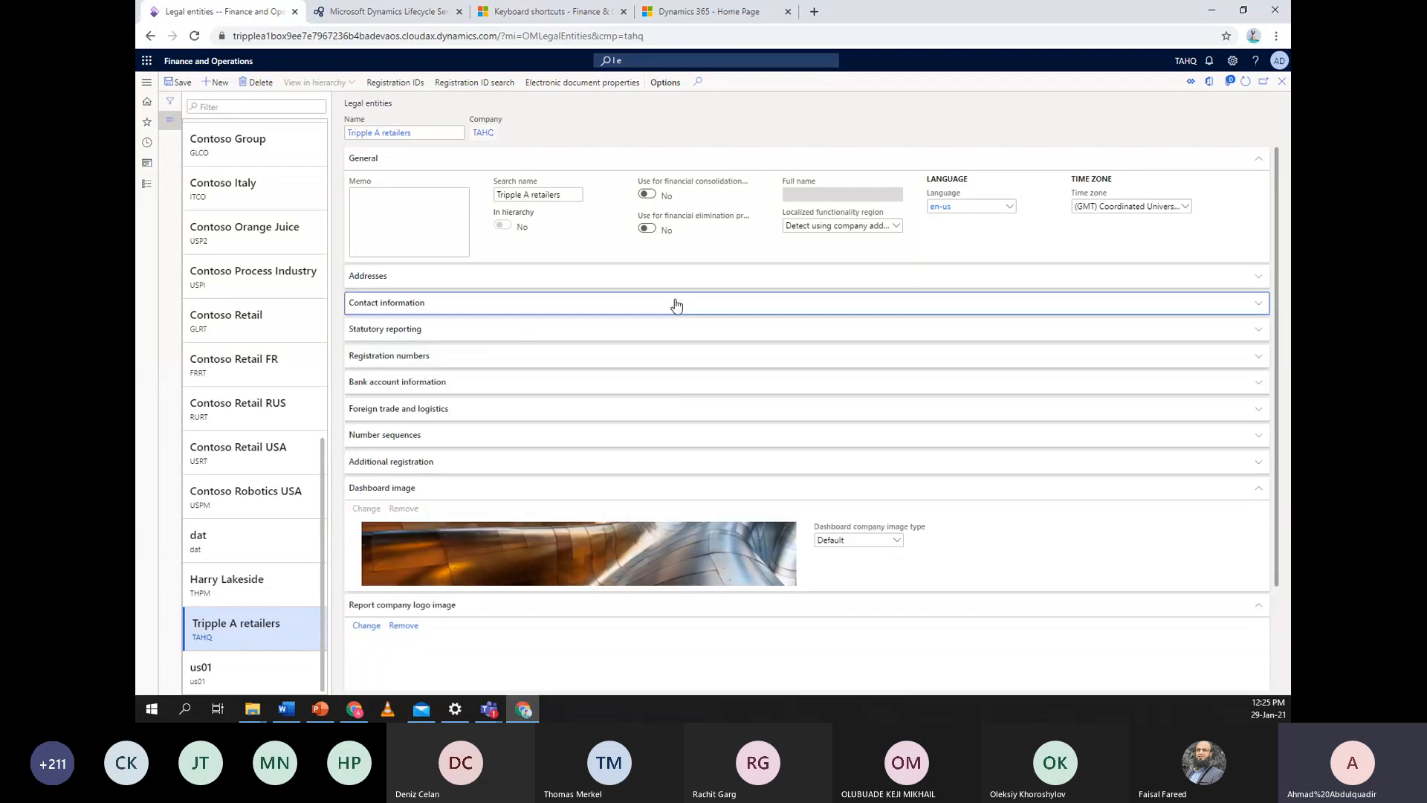
{"action": "scroll", "coordinate": [609, 418], "scroll_direction": "down", "scroll_amount": 2}
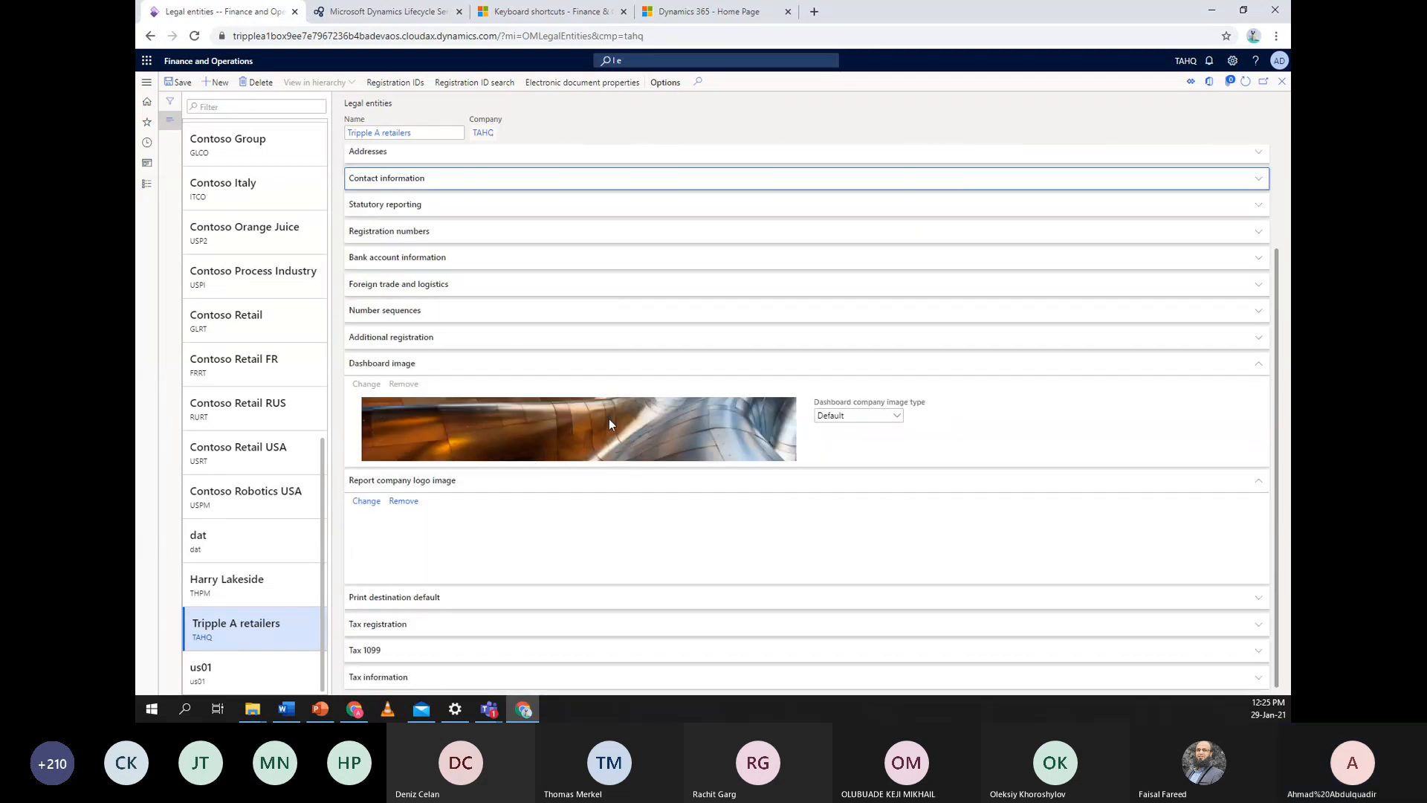
{"action": "left_click", "coordinate": [545, 484]}
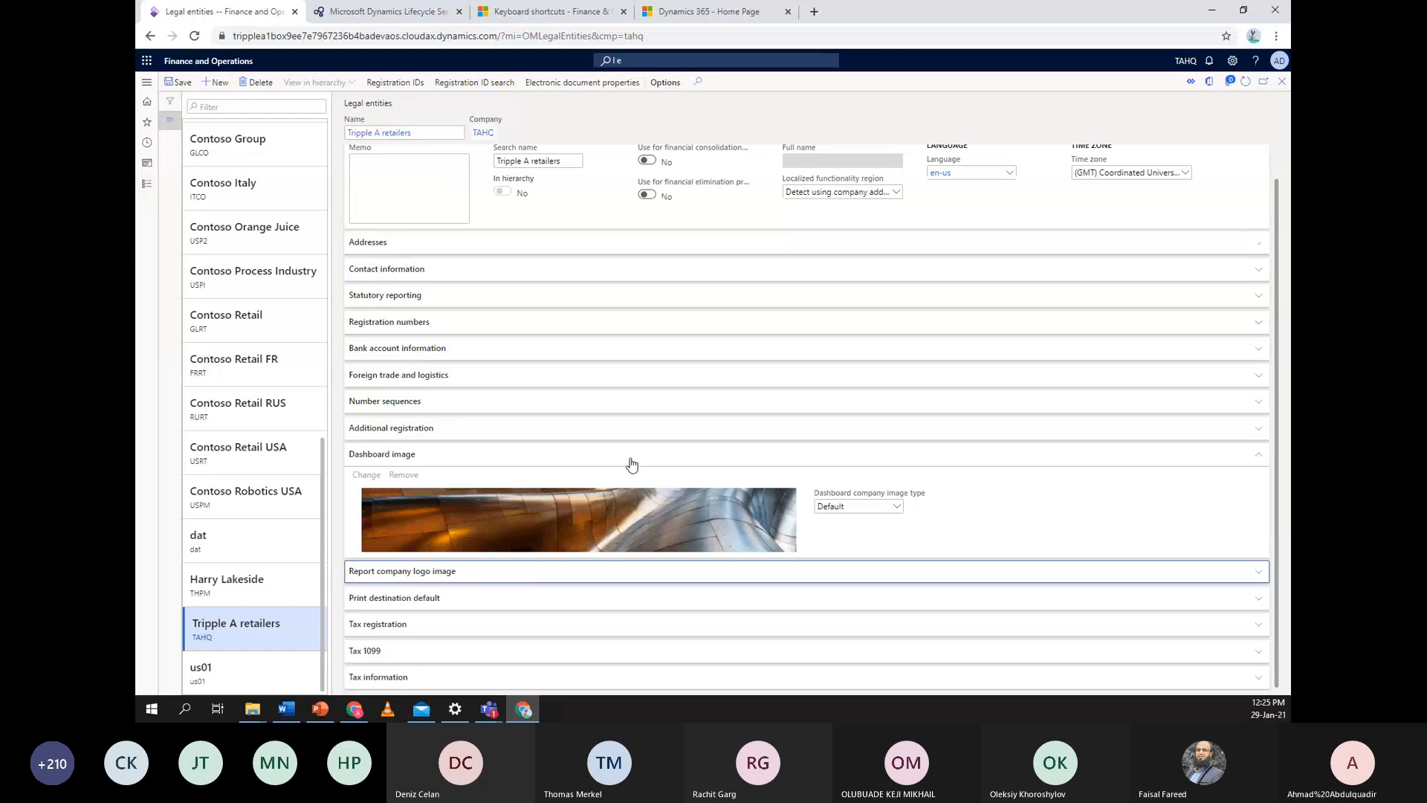
{"action": "left_click", "coordinate": [502, 323]}
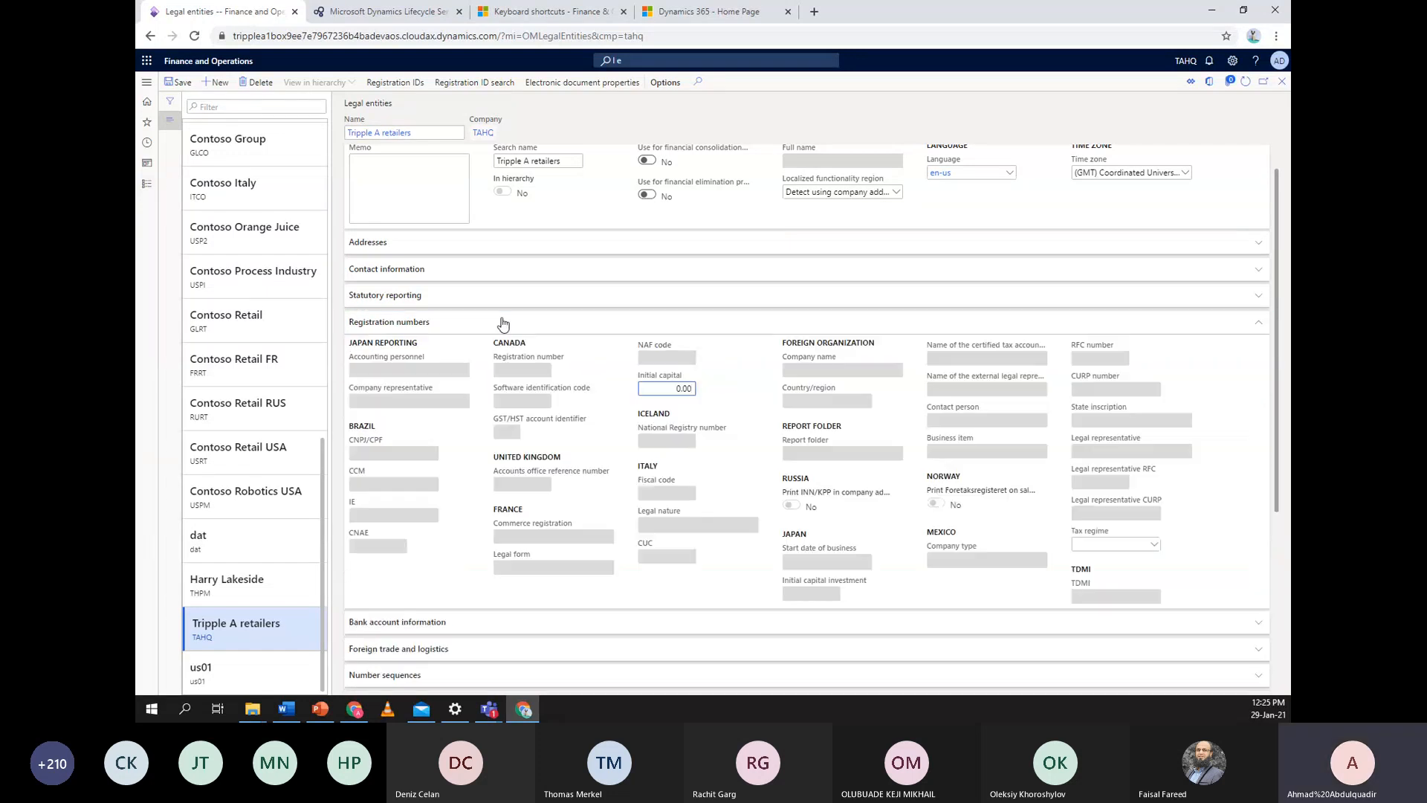
{"action": "left_click", "coordinate": [502, 323]}
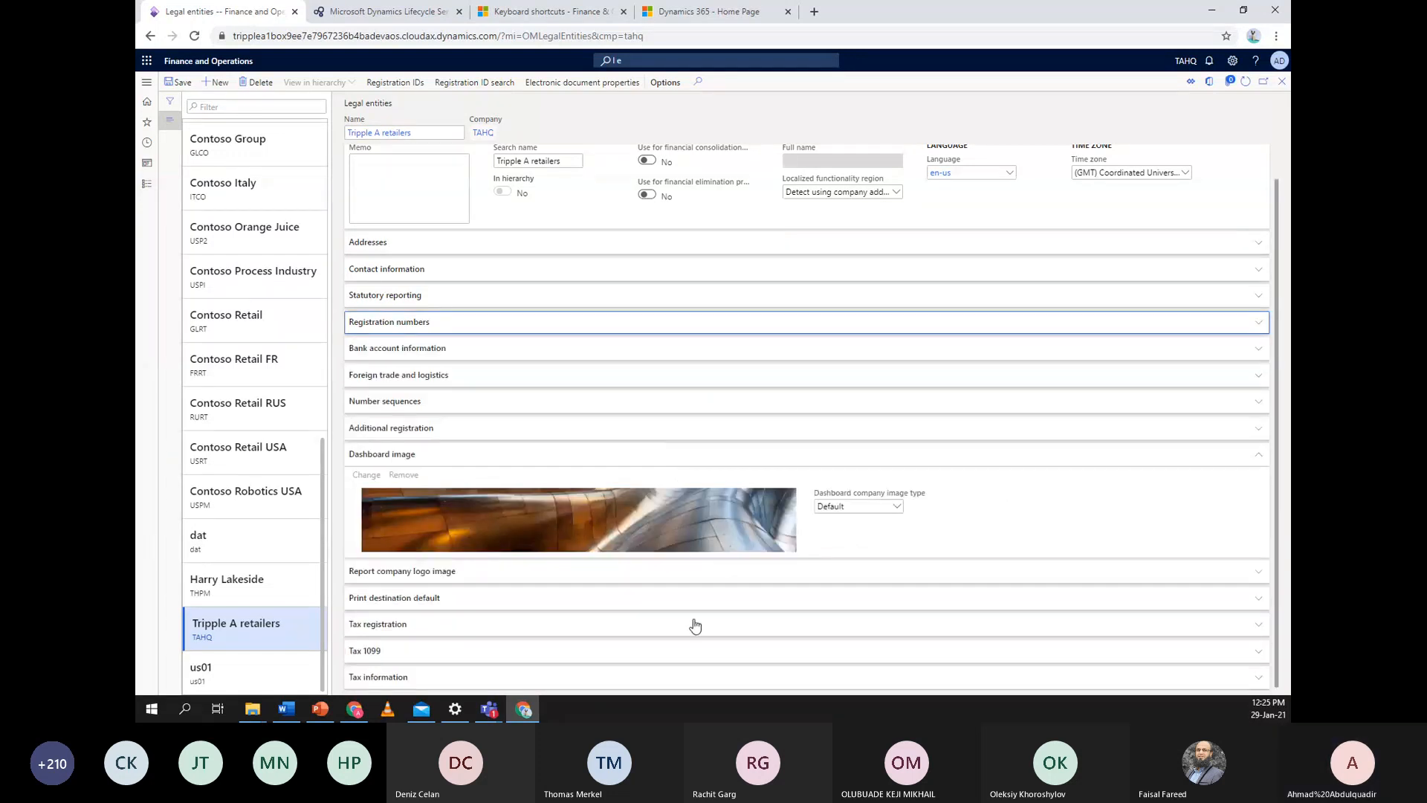
{"action": "scroll", "coordinate": [643, 519], "scroll_direction": "up", "scroll_amount": 1}
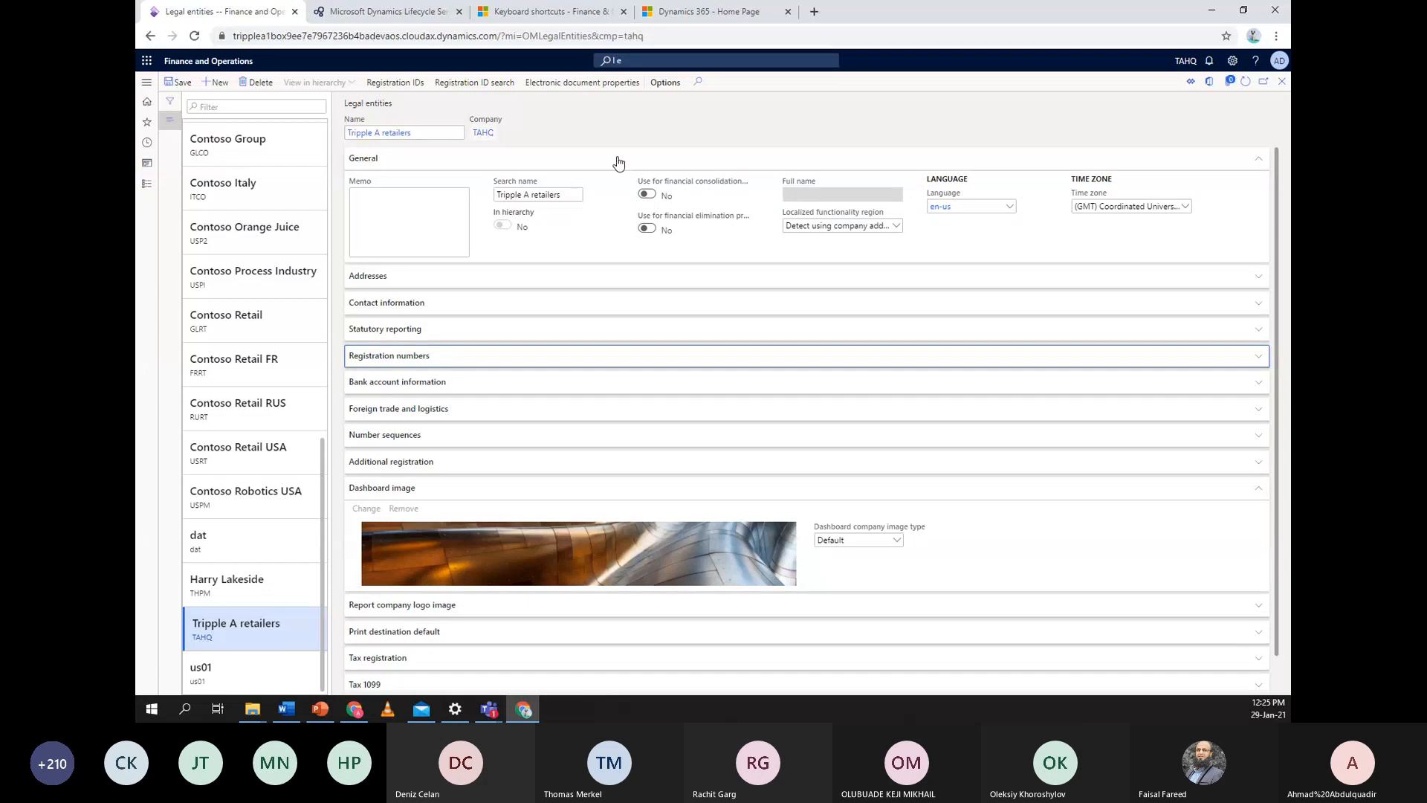
{"action": "left_click", "coordinate": [618, 161]}
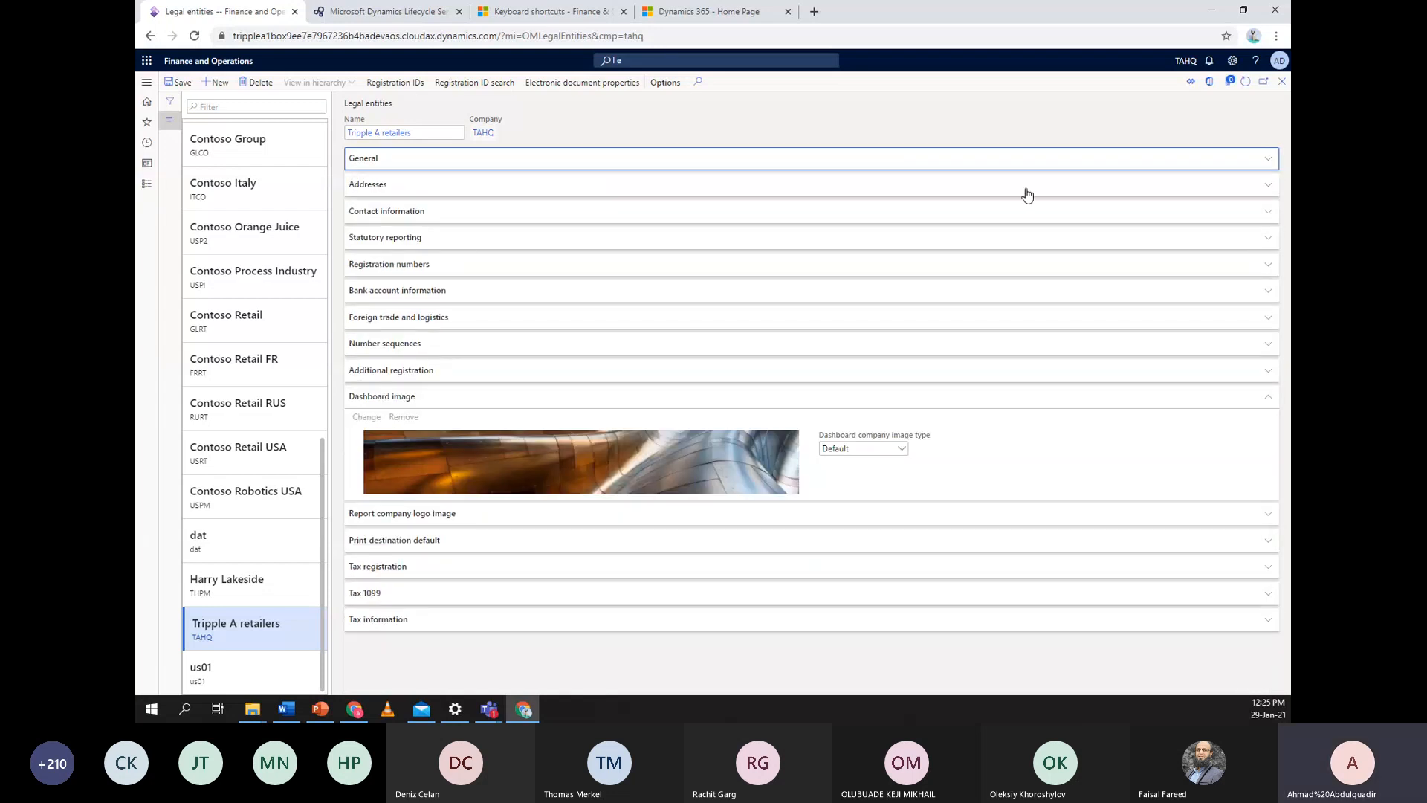
Open the address's Registration IDs and add a new, empty registration ID row
{"action": "left_click", "coordinate": [376, 86]}
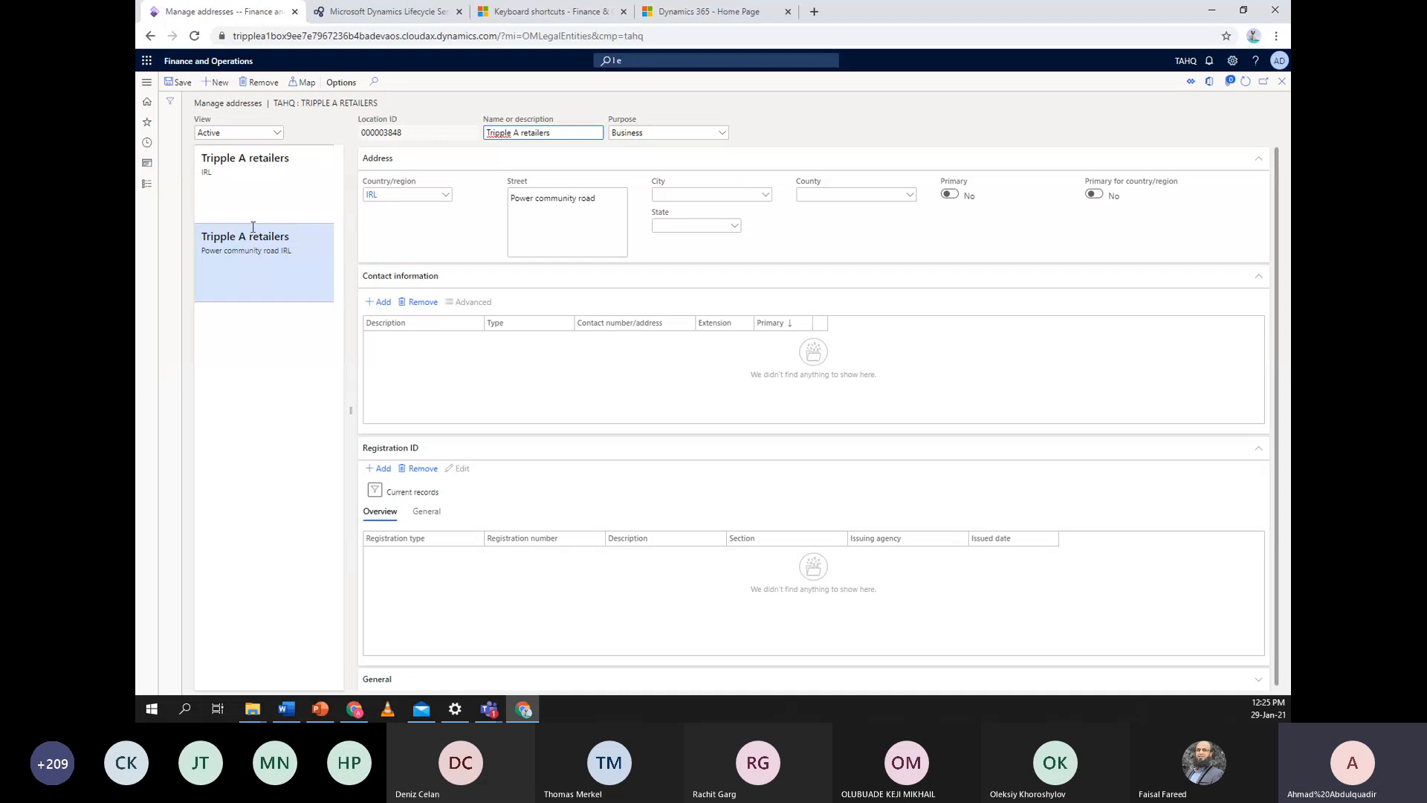
{"action": "left_click", "coordinate": [379, 471]}
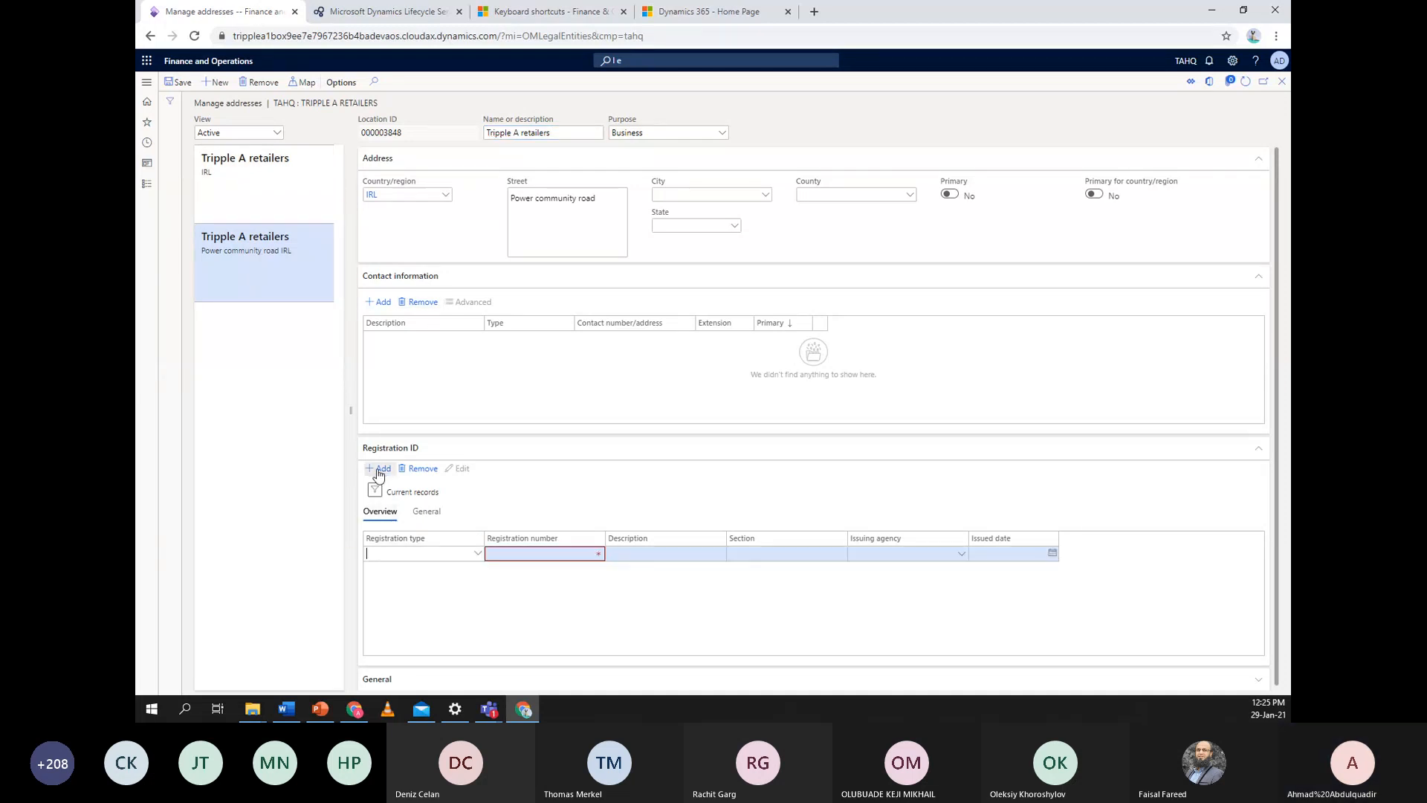
{"action": "left_click", "coordinate": [480, 555]}
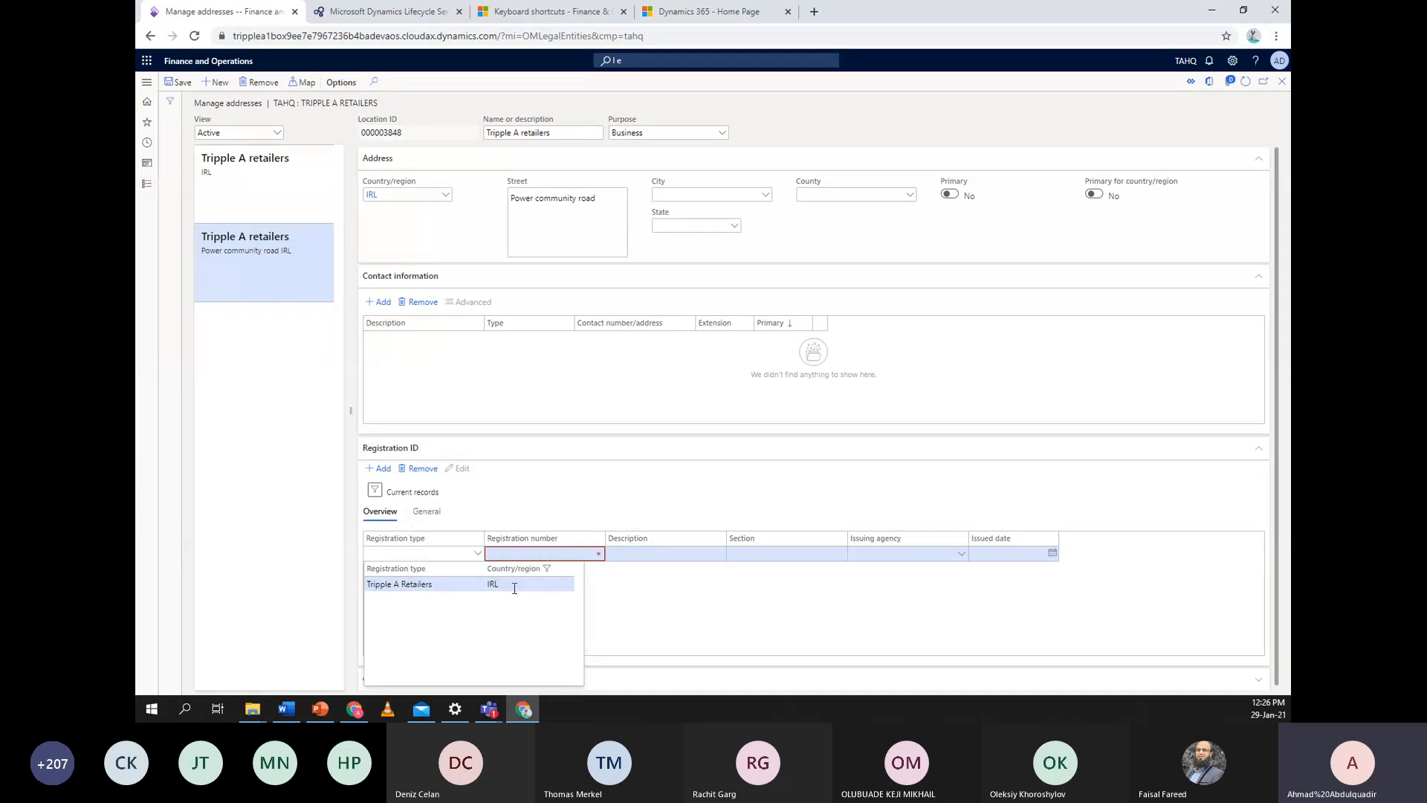
{"action": "left_click", "coordinate": [516, 489]}
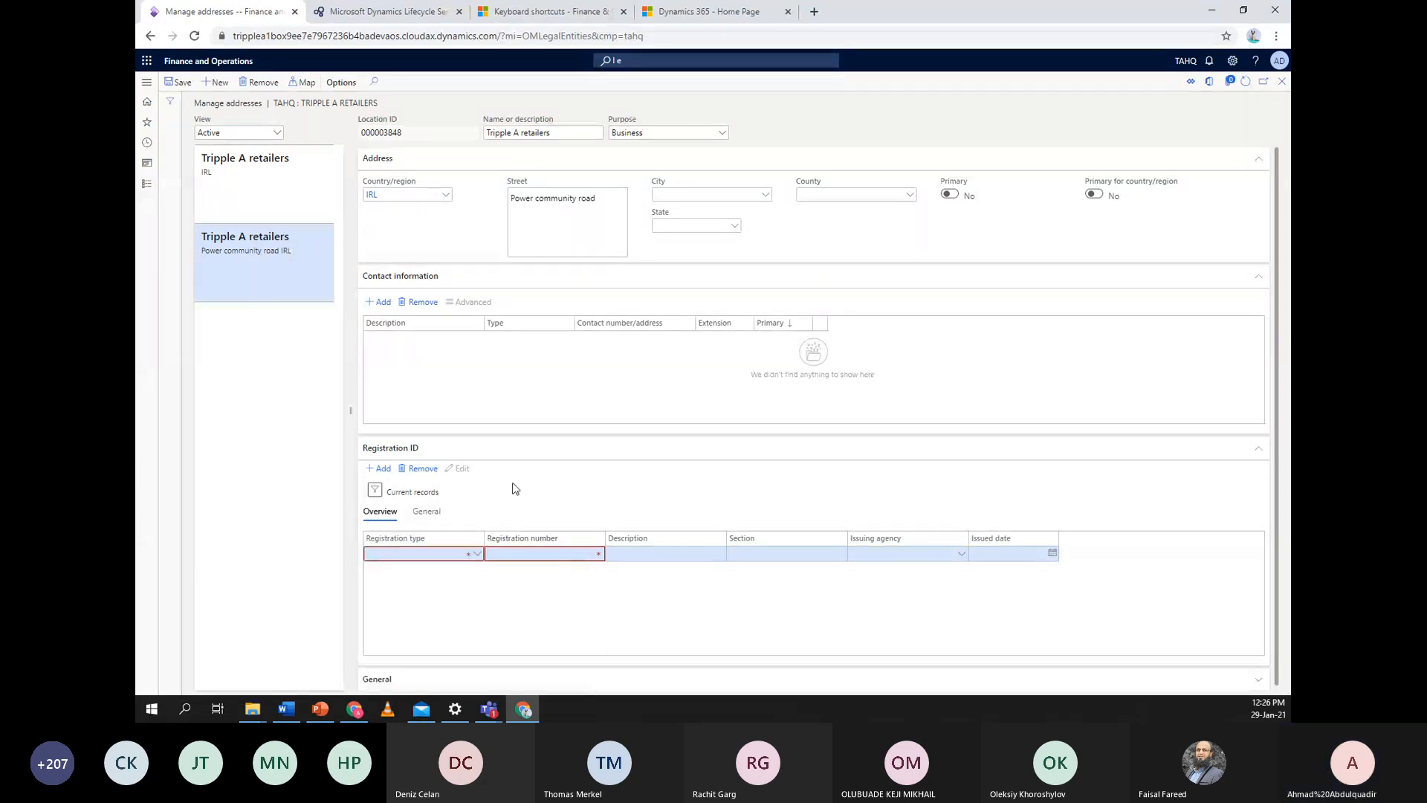
{"action": "left_click", "coordinate": [476, 554]}
{"action": "left_click", "coordinate": [487, 552]}
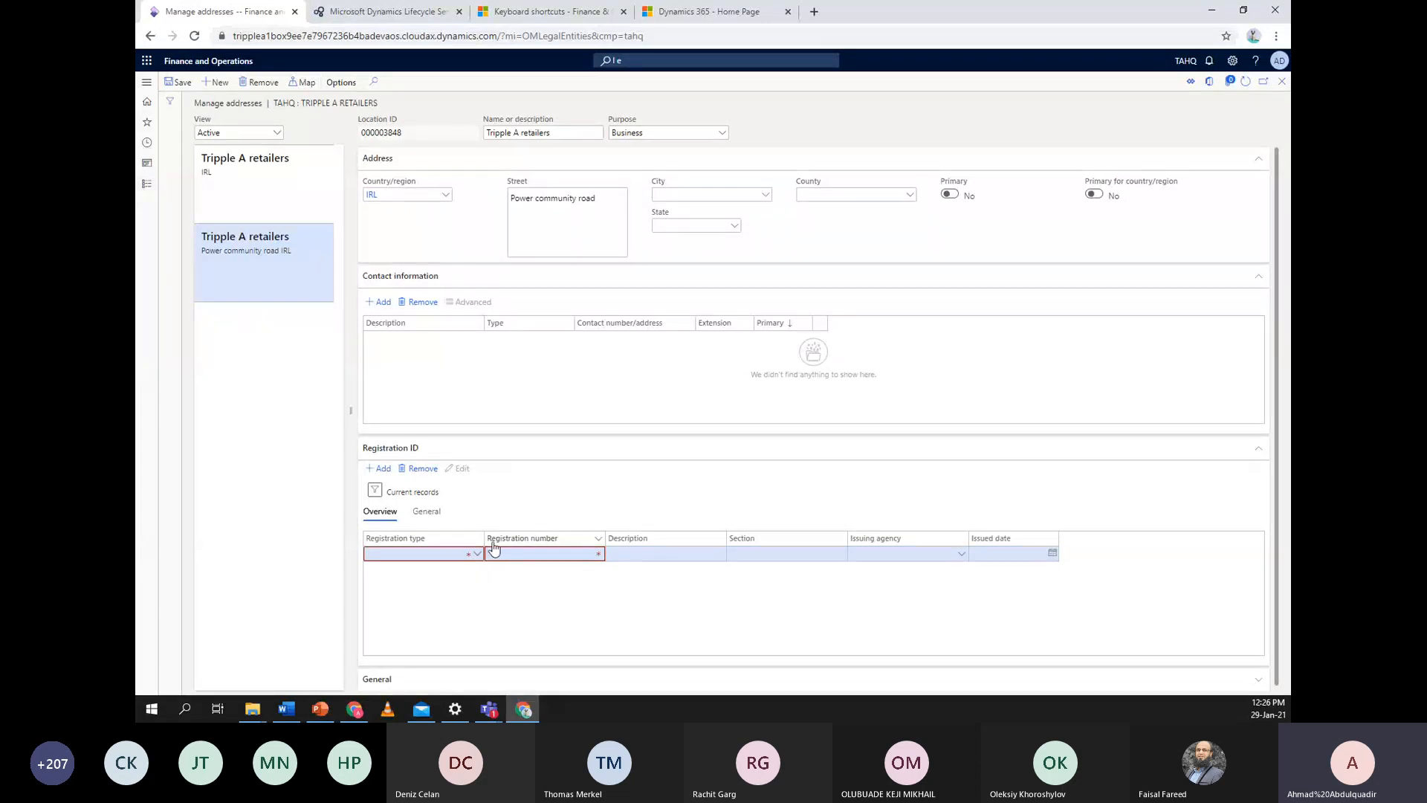
Open the Registration types setup page through the registration type field's View details
{"action": "right_click", "coordinate": [479, 556]}
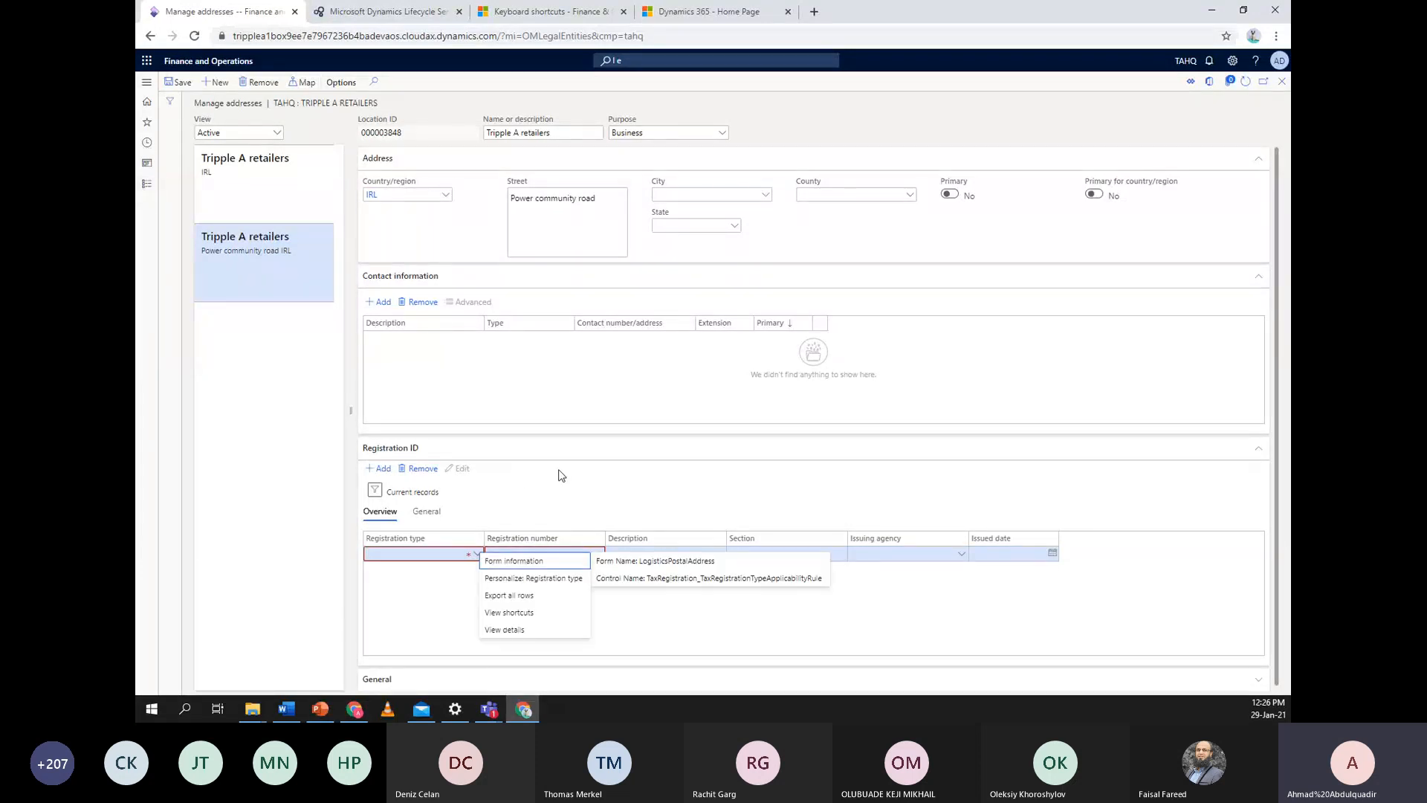
{"action": "left_click", "coordinate": [449, 579]}
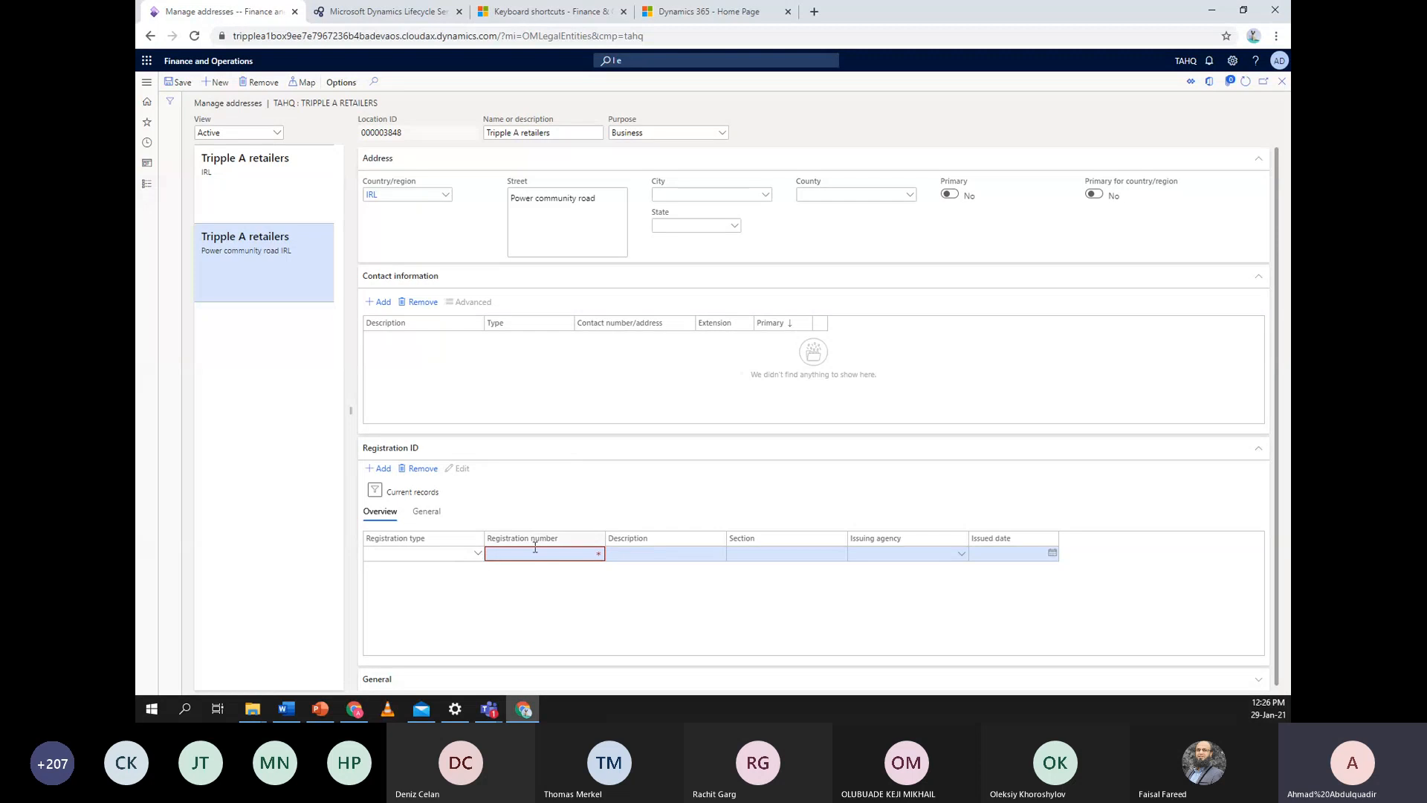
{"action": "left_click", "coordinate": [478, 554]}
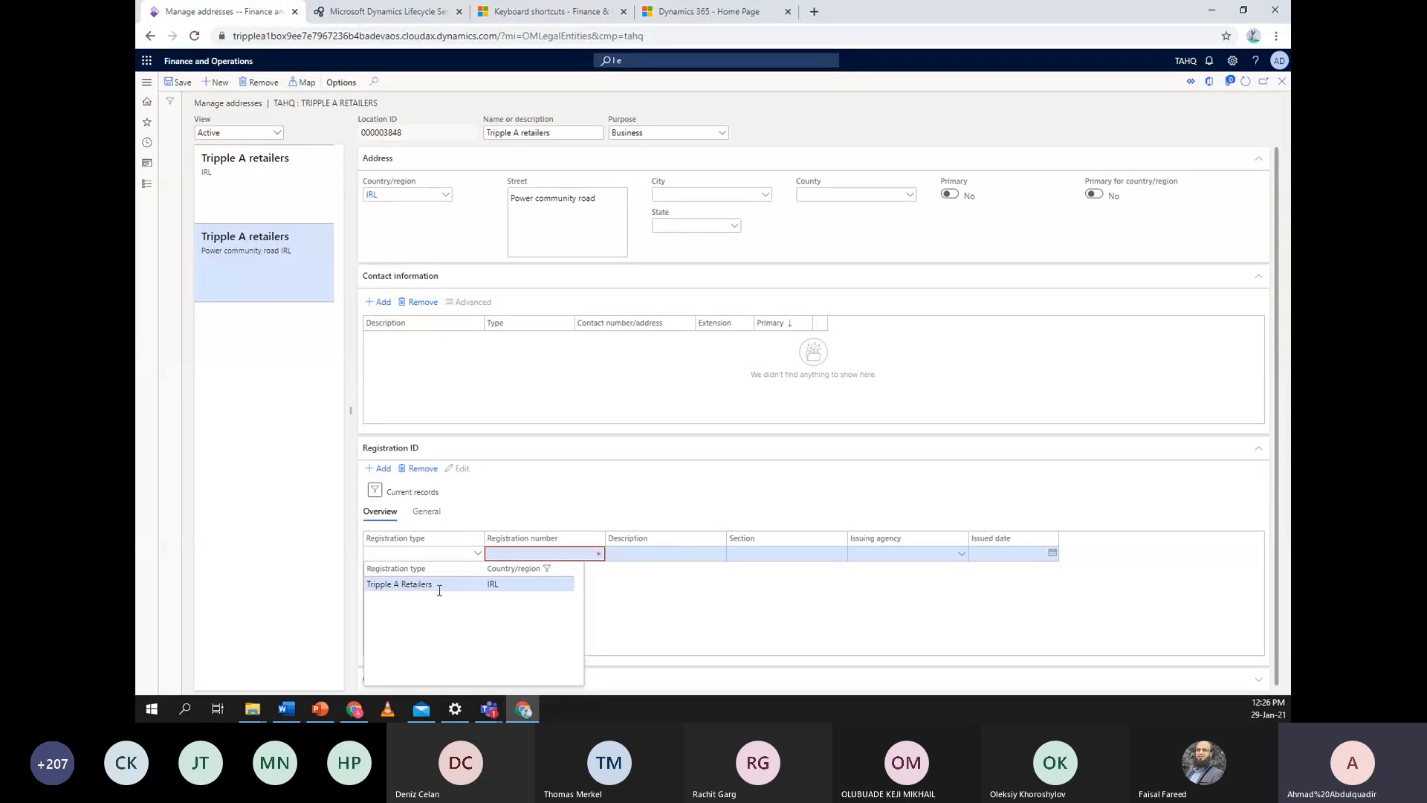
{"action": "right_click", "coordinate": [480, 556]}
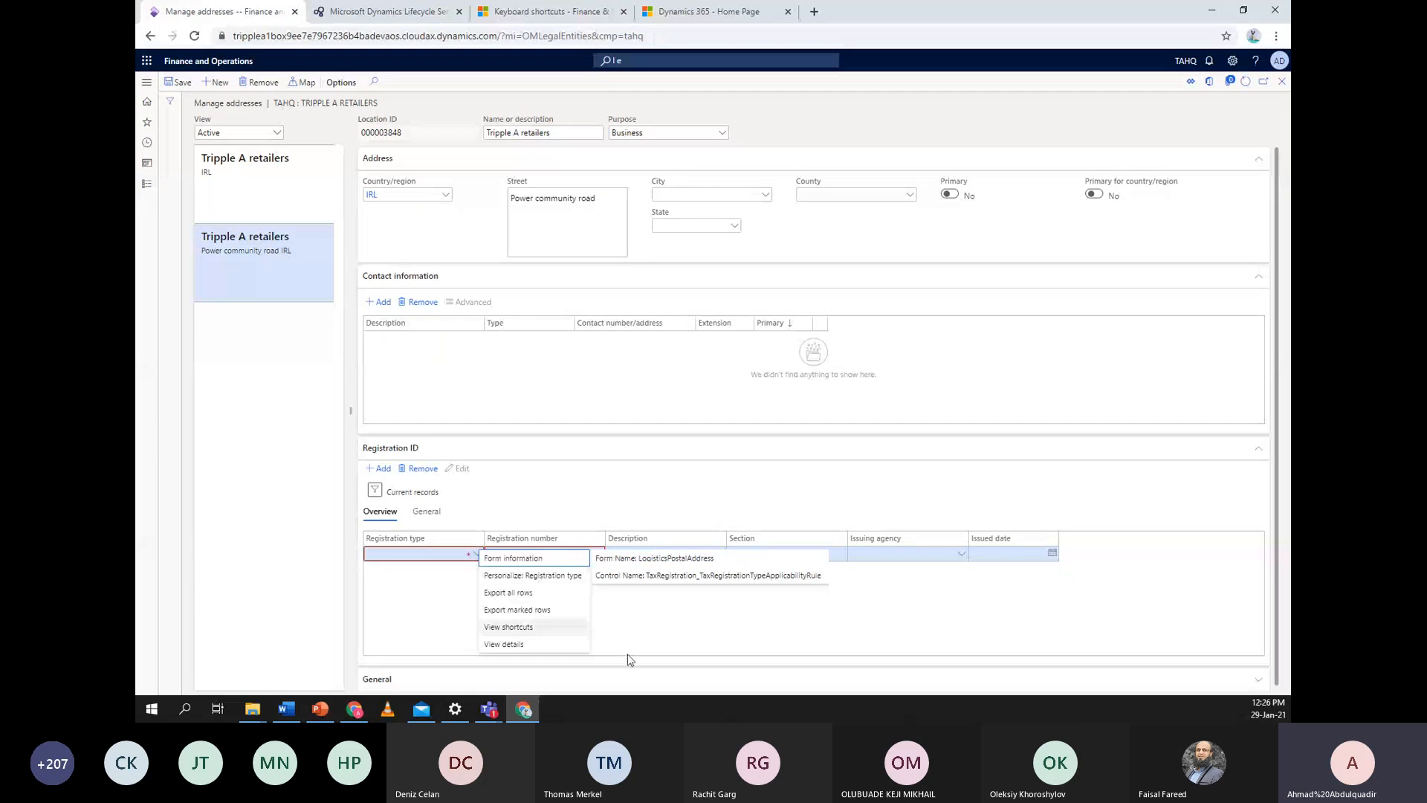
{"action": "left_click", "coordinate": [721, 644]}
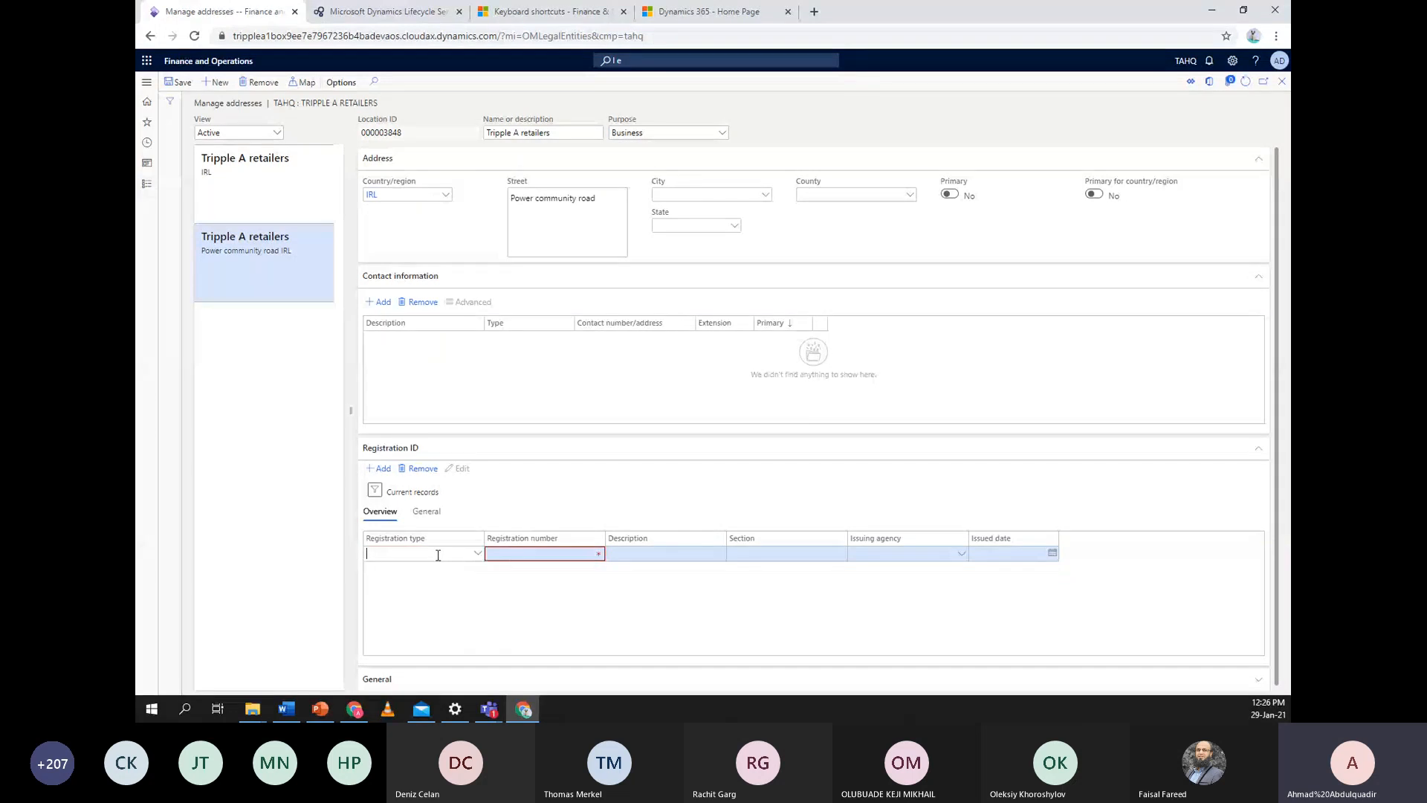
{"action": "right_click", "coordinate": [478, 555]}
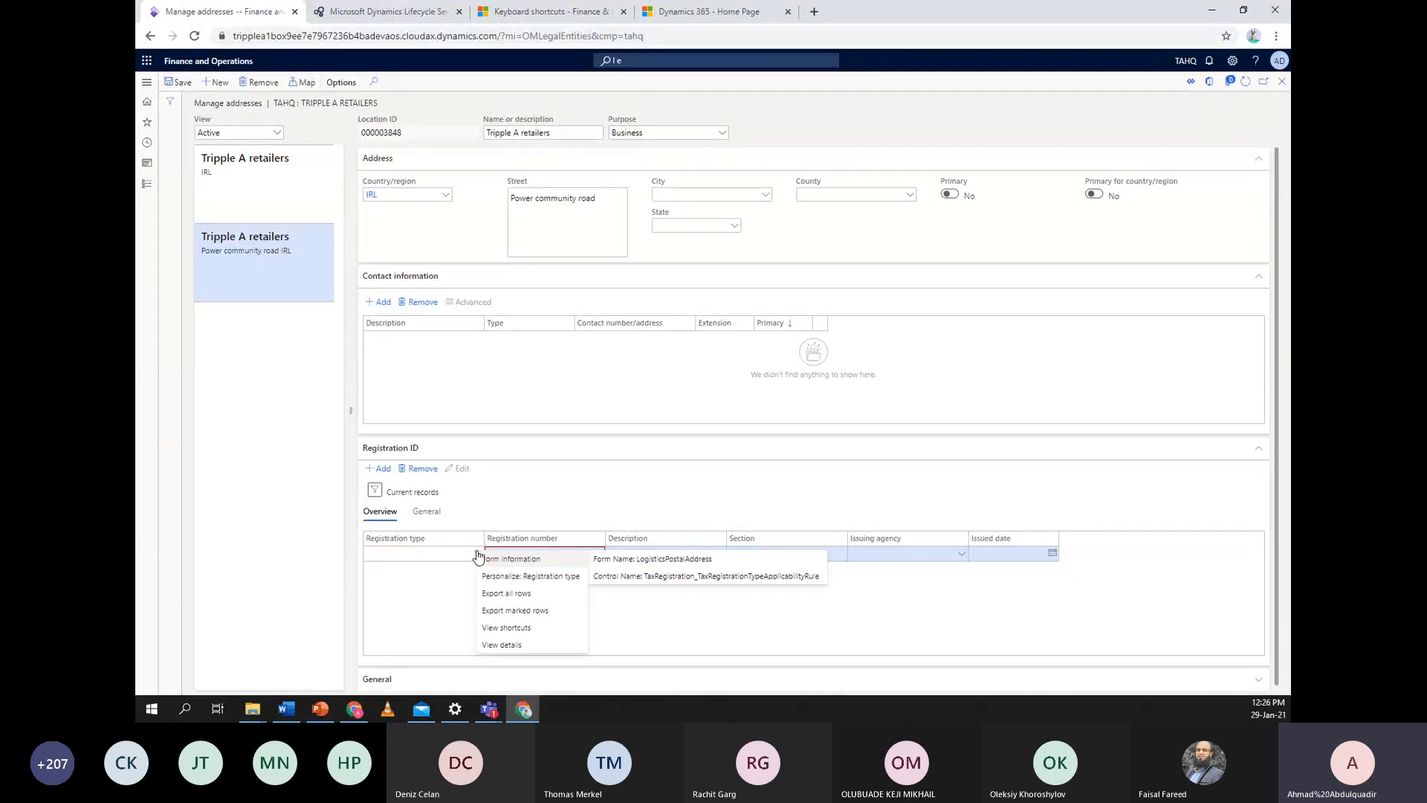
{"action": "left_click", "coordinate": [526, 646]}
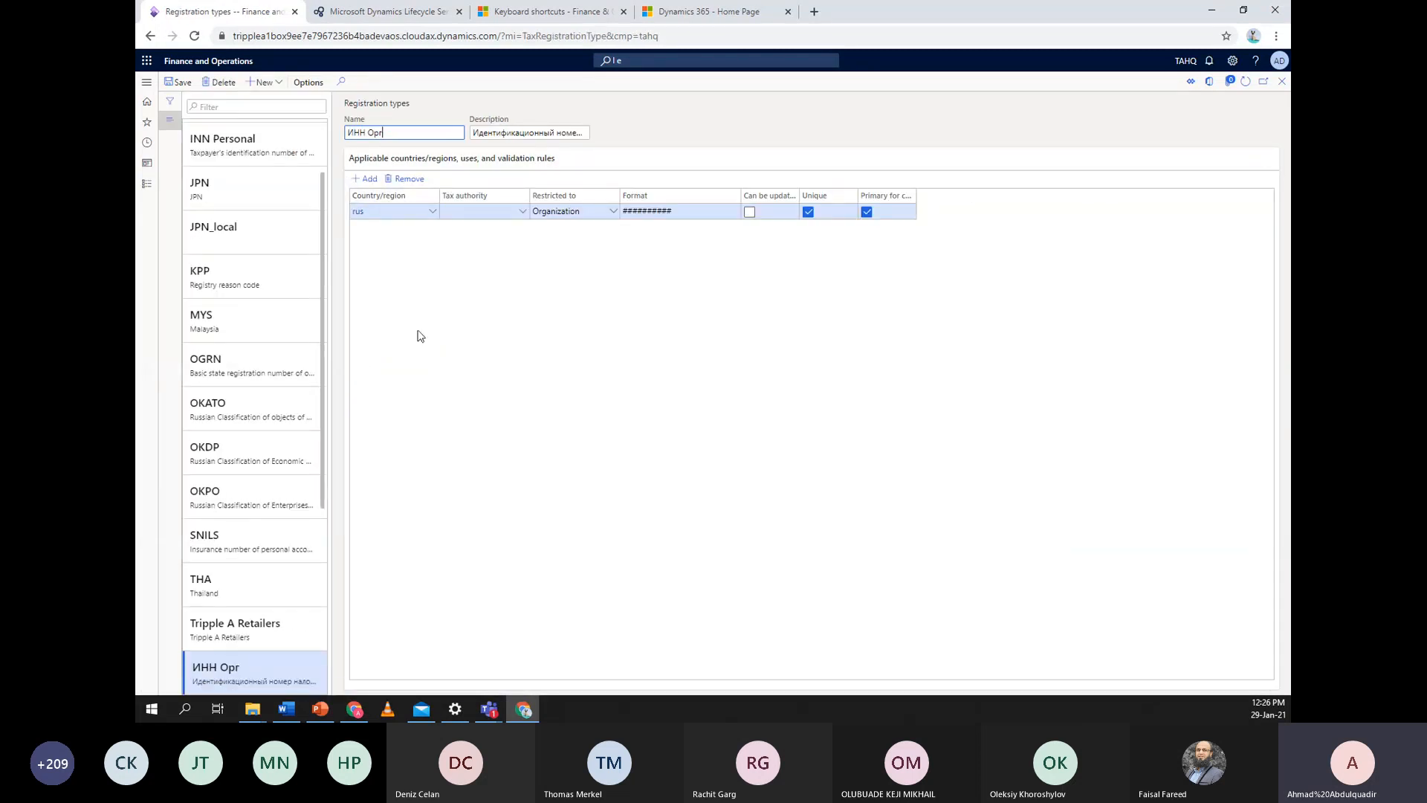
Start a new registration type named Tripple A, described Tripple A, for country/region IRL
{"action": "left_click", "coordinate": [266, 83]}
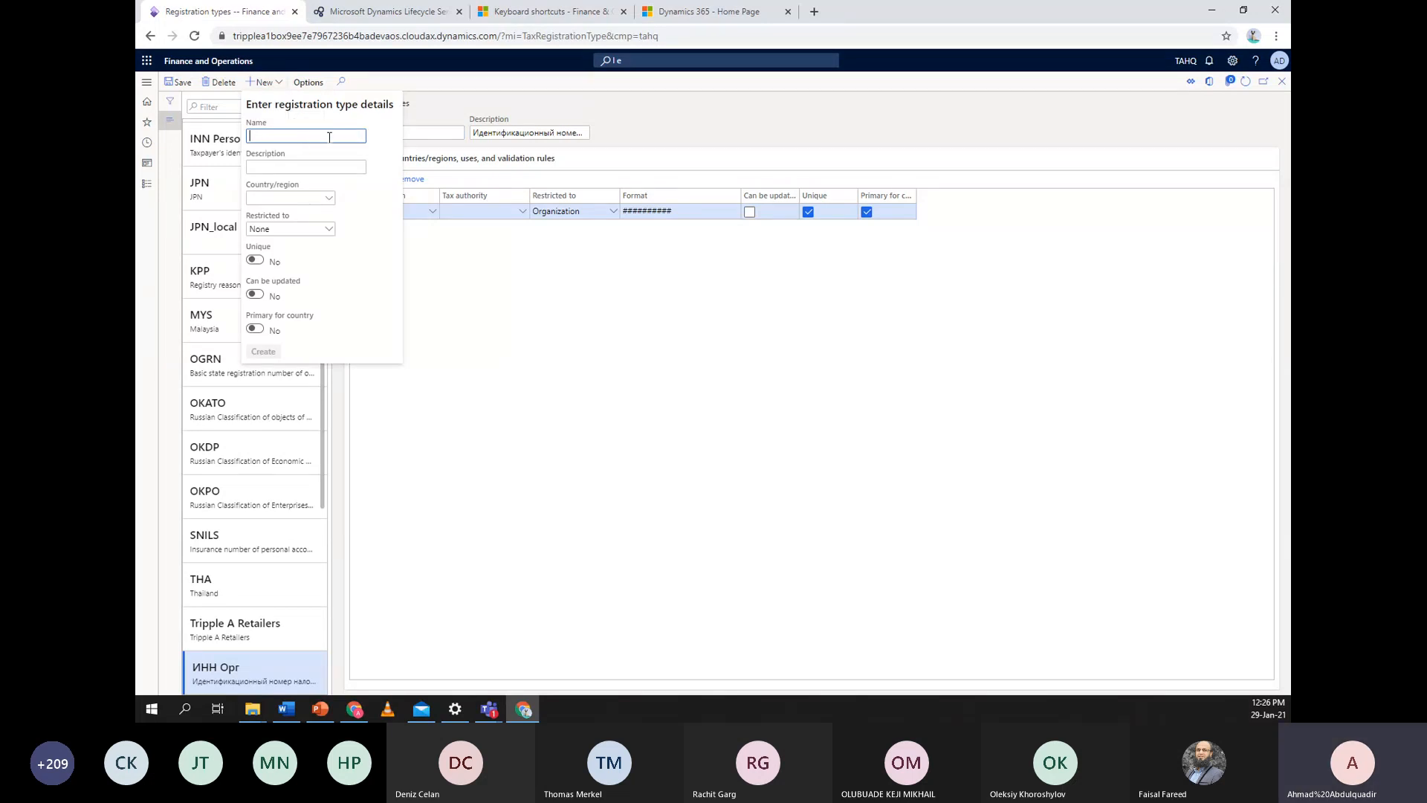
{"action": "type", "text": "Tripple A"}
{"action": "key", "text": "Tab"}
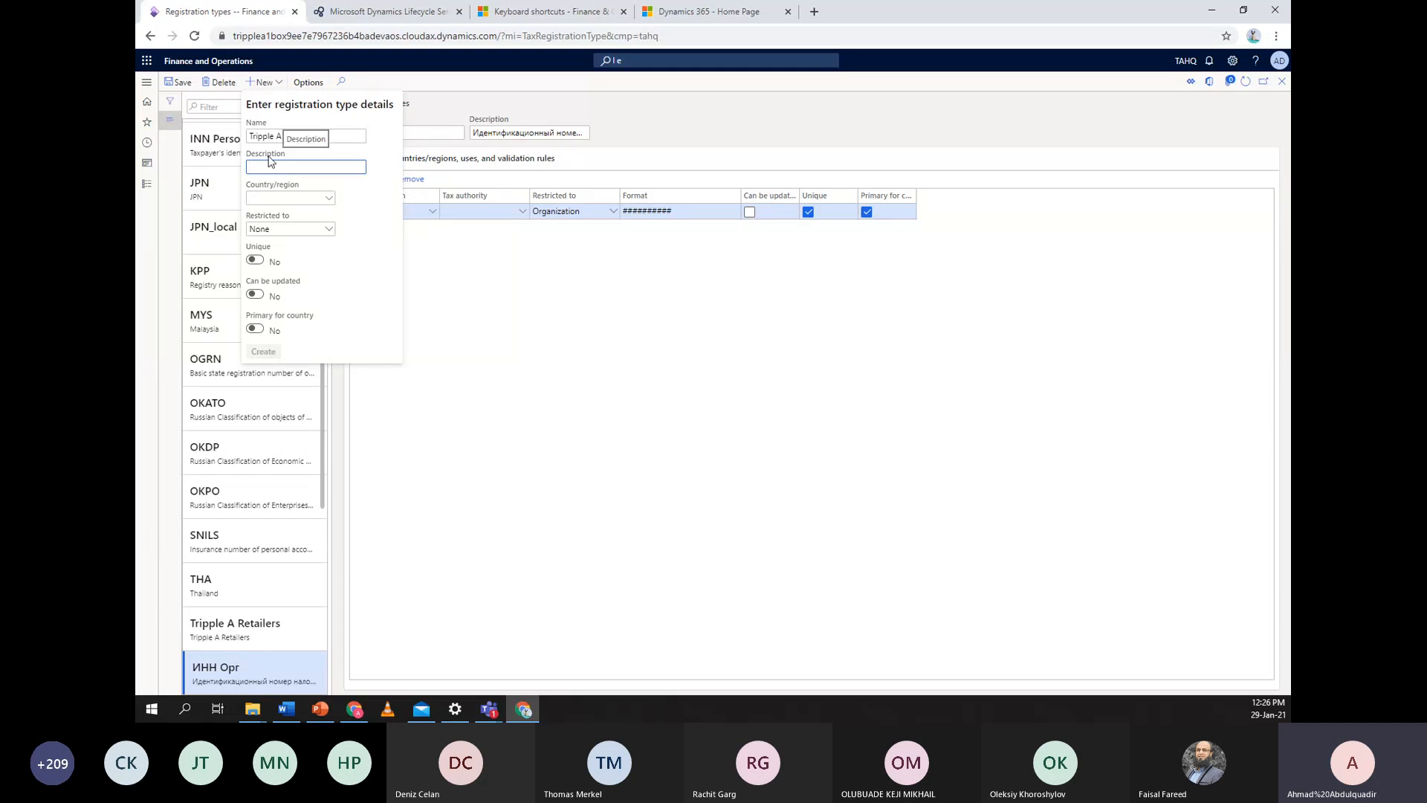
{"action": "type", "text": "Tripple A"}
{"action": "left_click", "coordinate": [326, 198]}
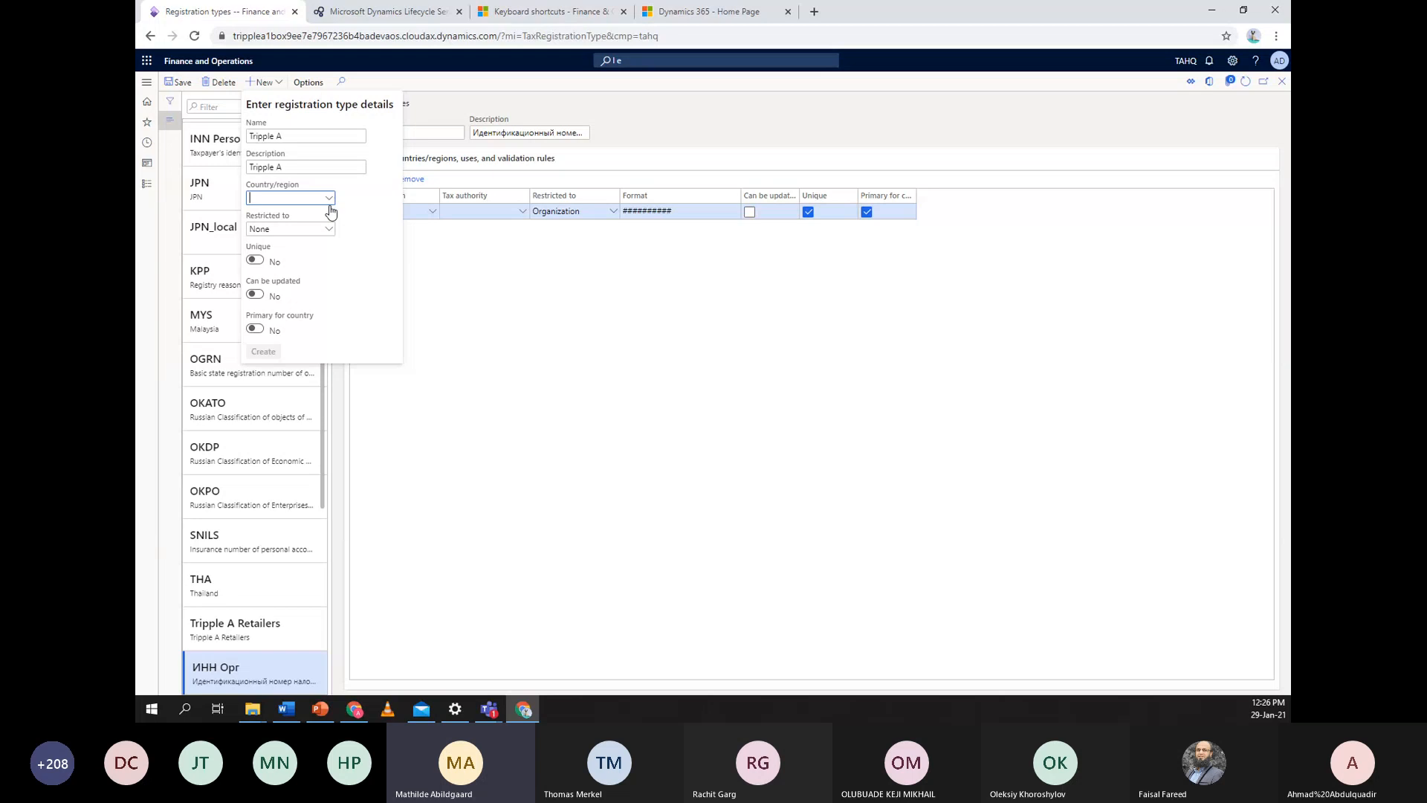
{"action": "left_click", "coordinate": [329, 199]}
{"action": "scroll", "coordinate": [304, 265], "scroll_direction": "down", "scroll_amount": 3}
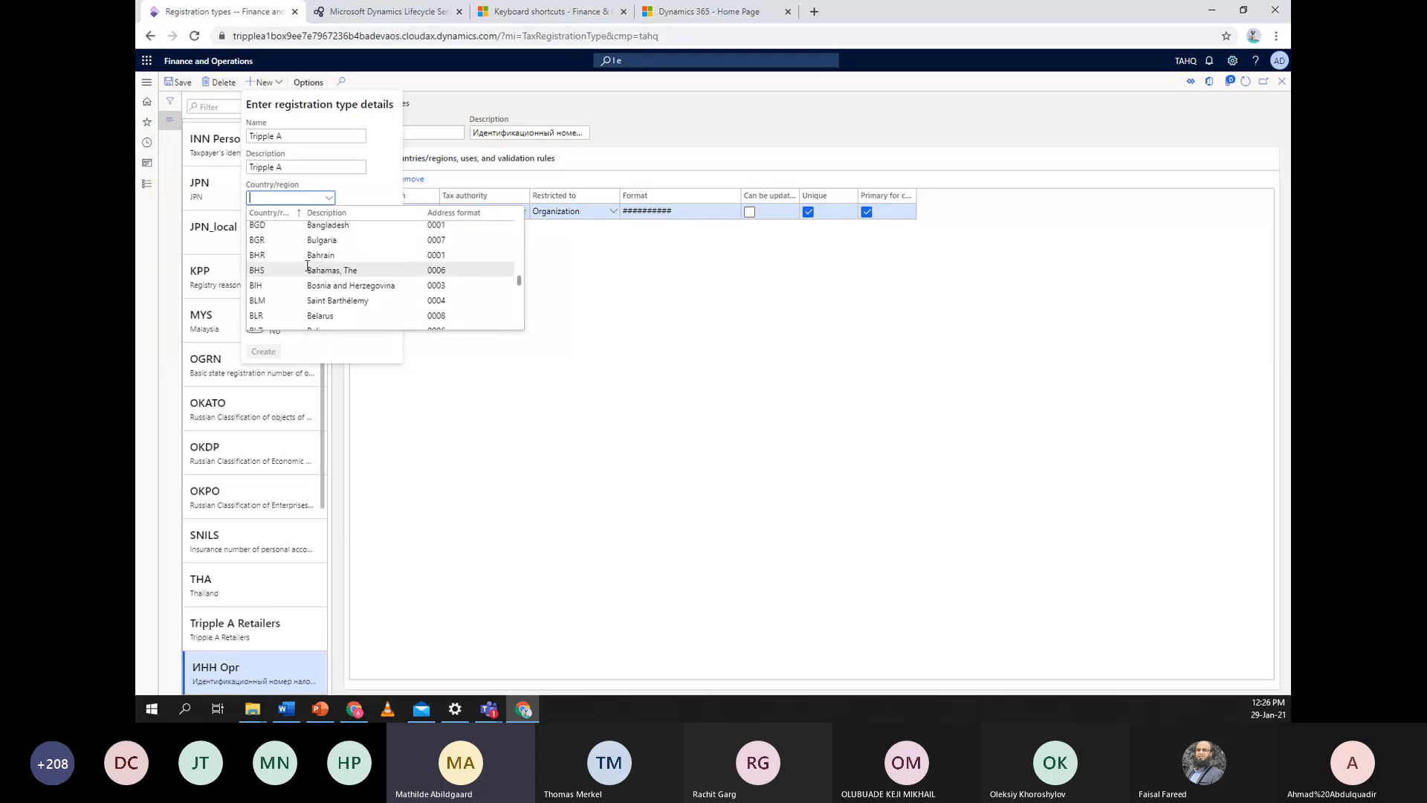
{"action": "scroll", "coordinate": [309, 264], "scroll_direction": "up", "scroll_amount": 3}
{"action": "scroll", "coordinate": [313, 263], "scroll_direction": "down", "scroll_amount": 10}
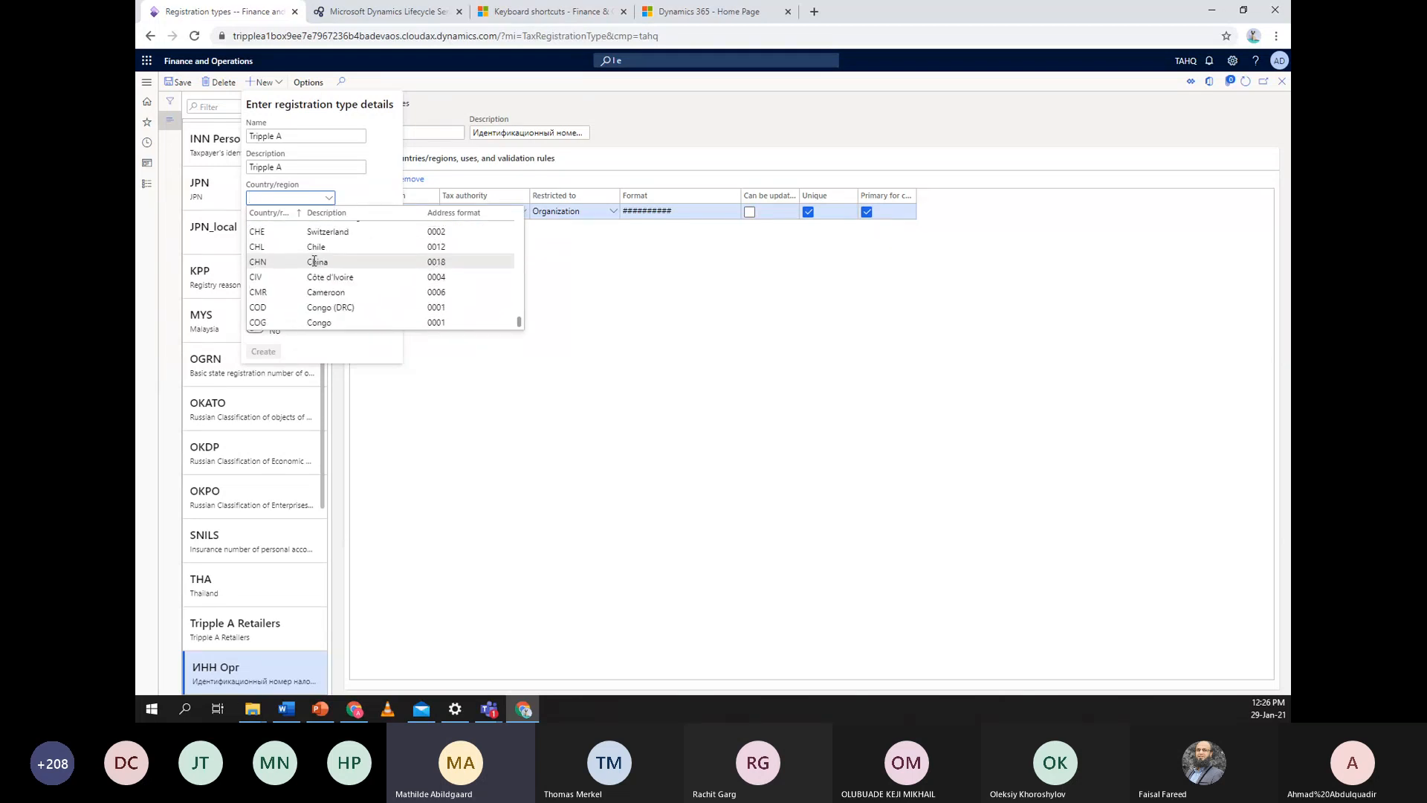
{"action": "scroll", "coordinate": [317, 267], "scroll_direction": "down", "scroll_amount": 5}
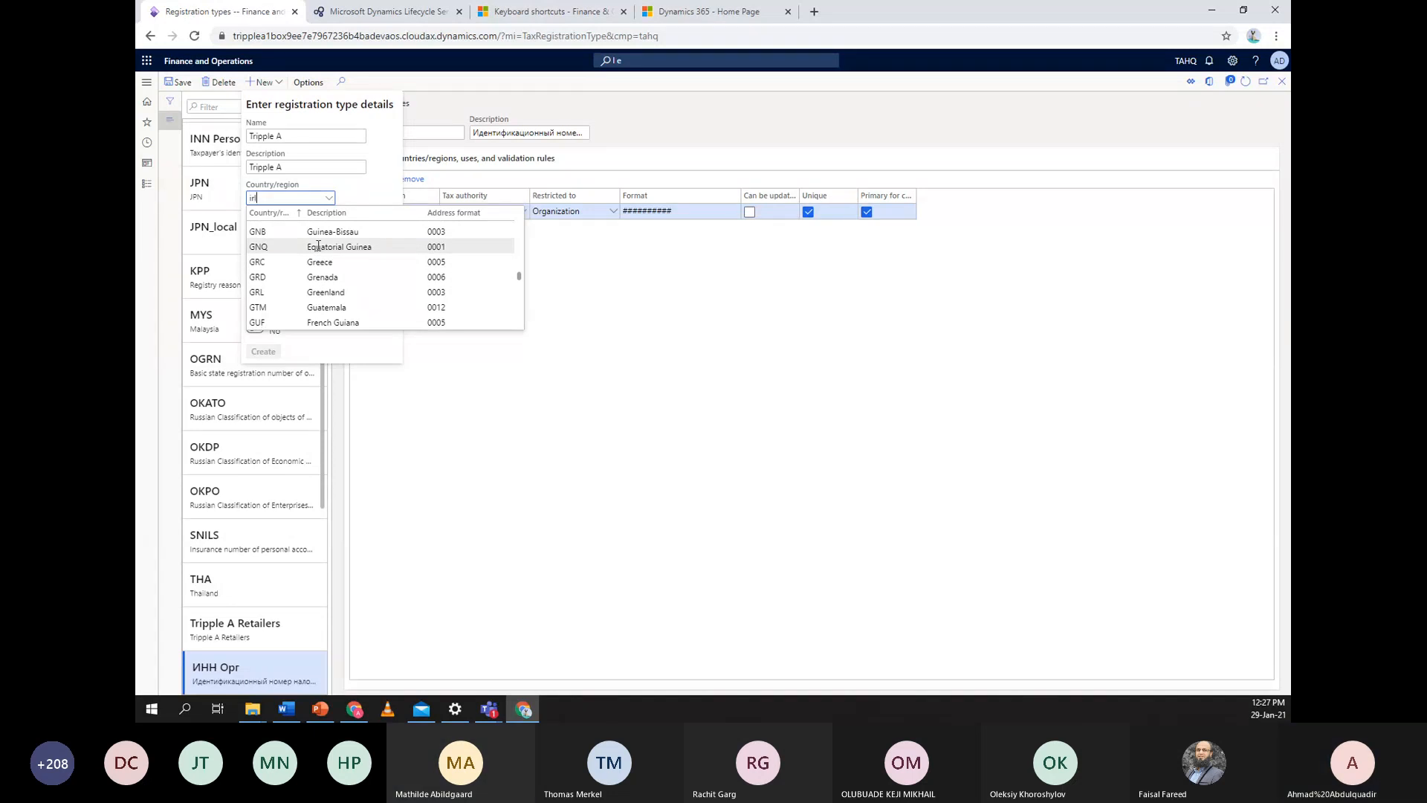
{"action": "left_click", "coordinate": [352, 231]}
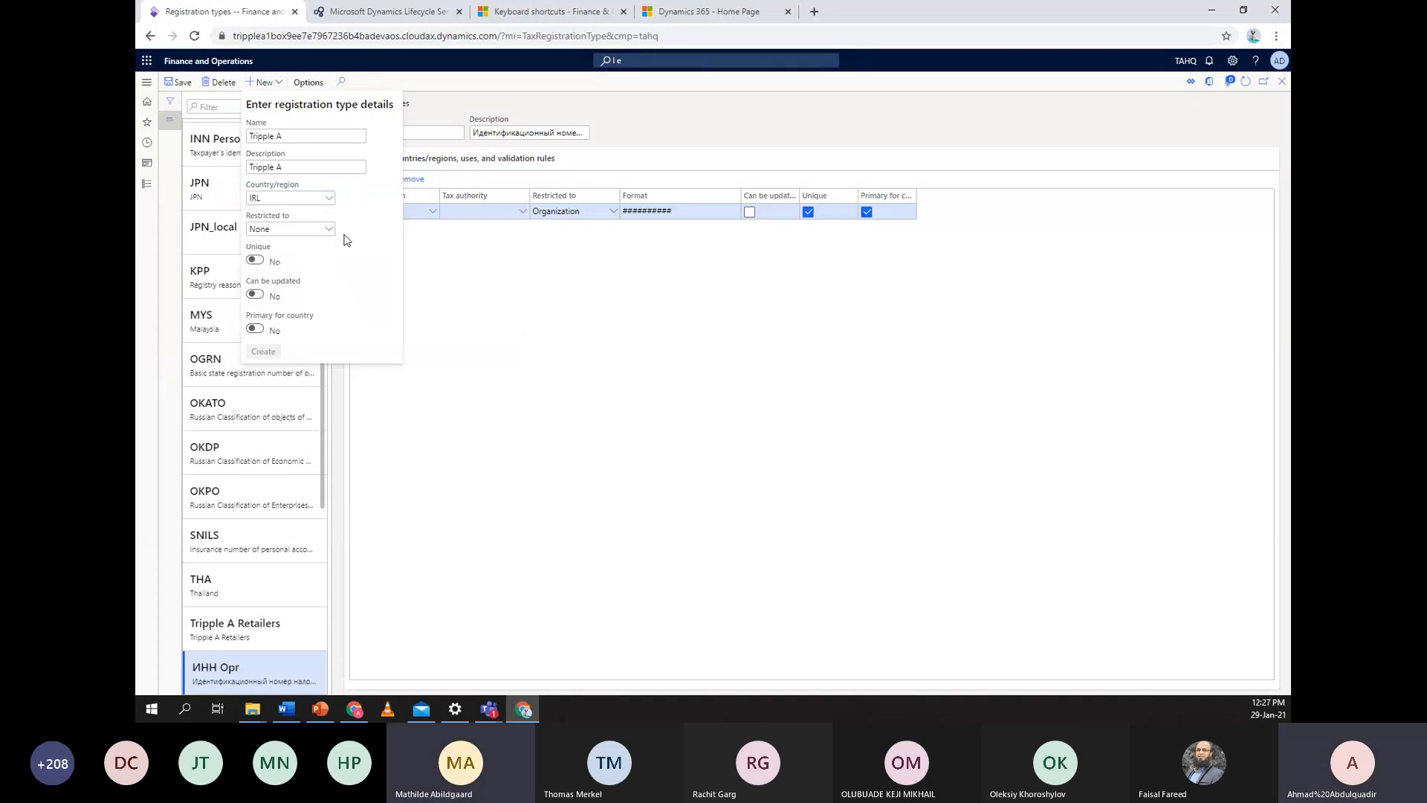
{"action": "left_click", "coordinate": [334, 278]}
Leave uniqueness off, create the Tripple A registration type, and close the form
{"action": "left_click", "coordinate": [256, 261]}
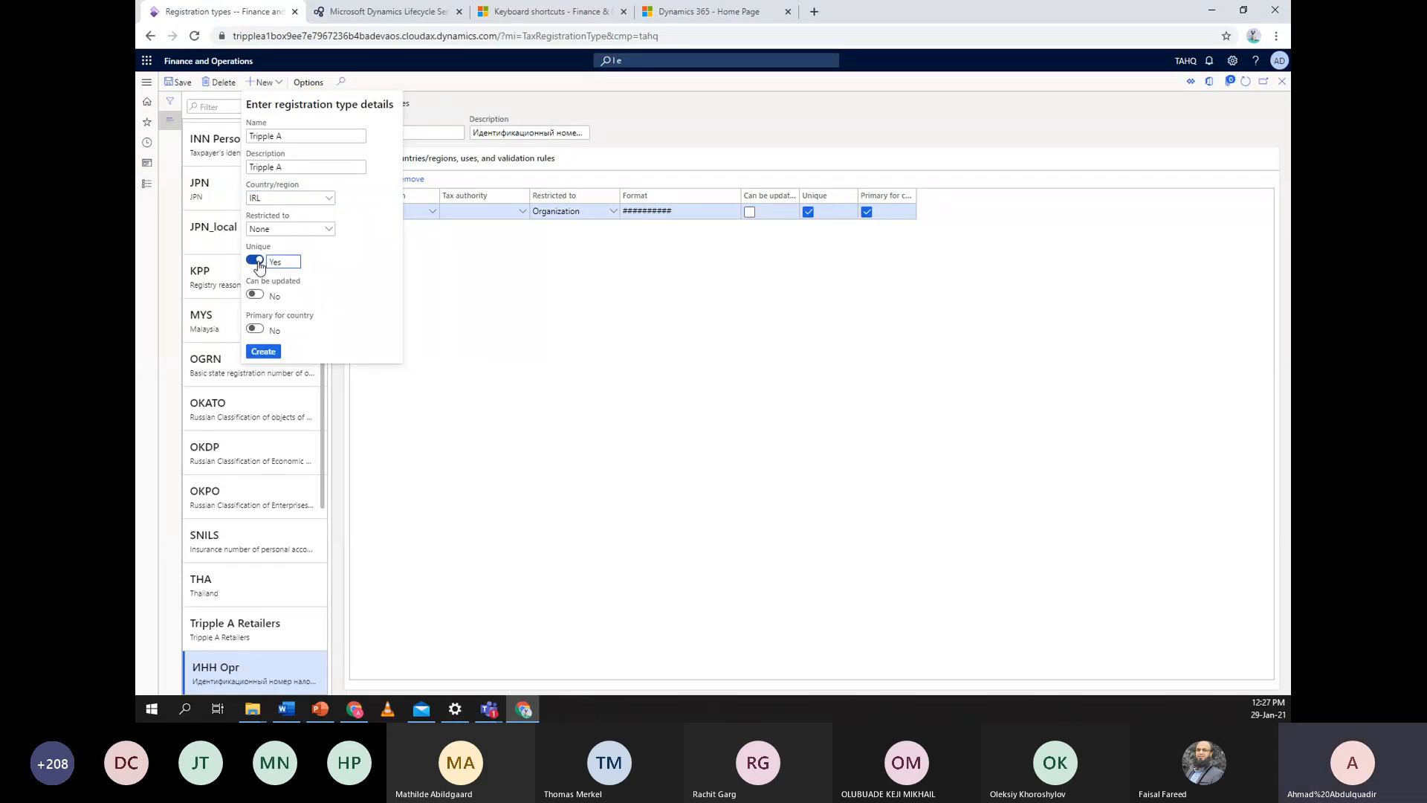
{"action": "left_click", "coordinate": [256, 262]}
{"action": "left_click", "coordinate": [264, 352]}
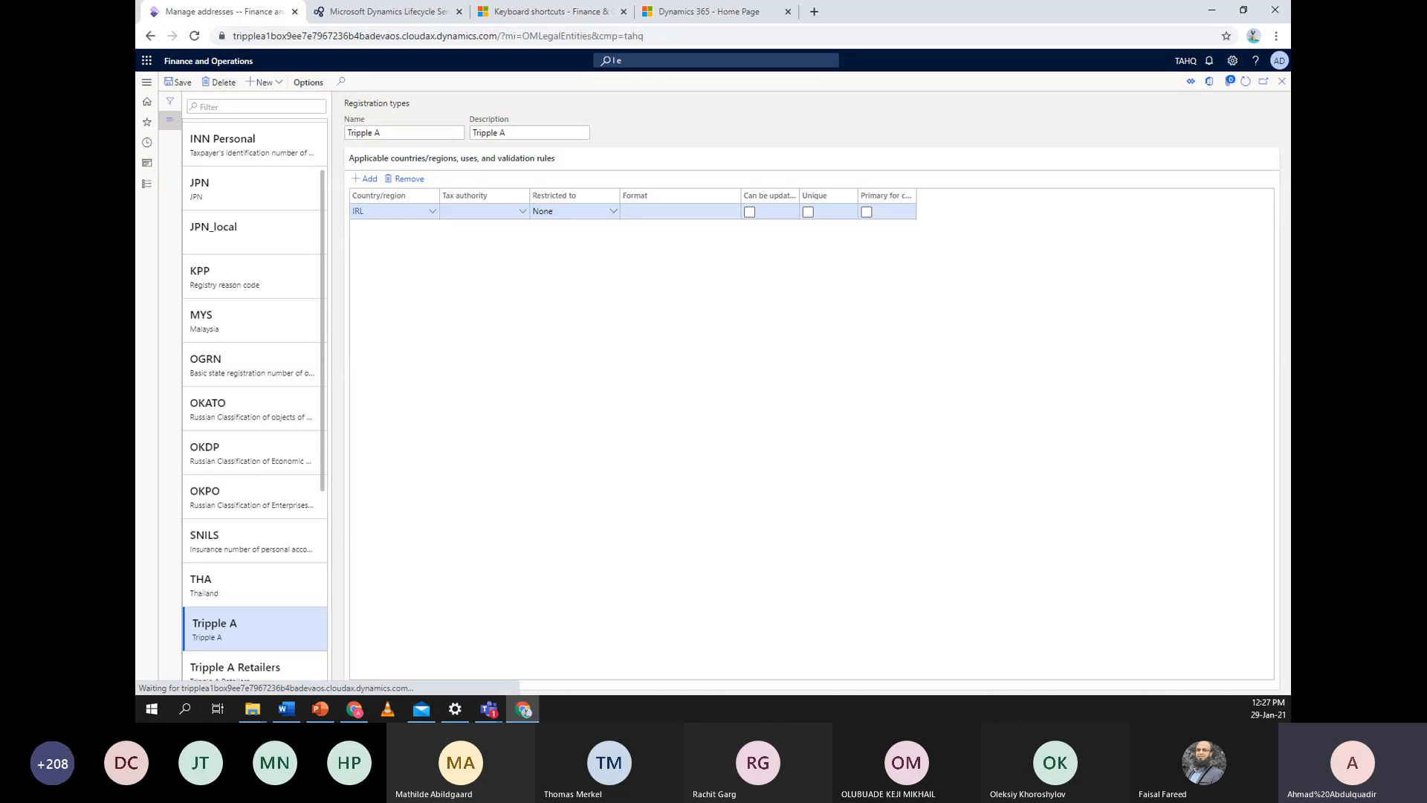
{"action": "left_click", "coordinate": [1279, 84]}
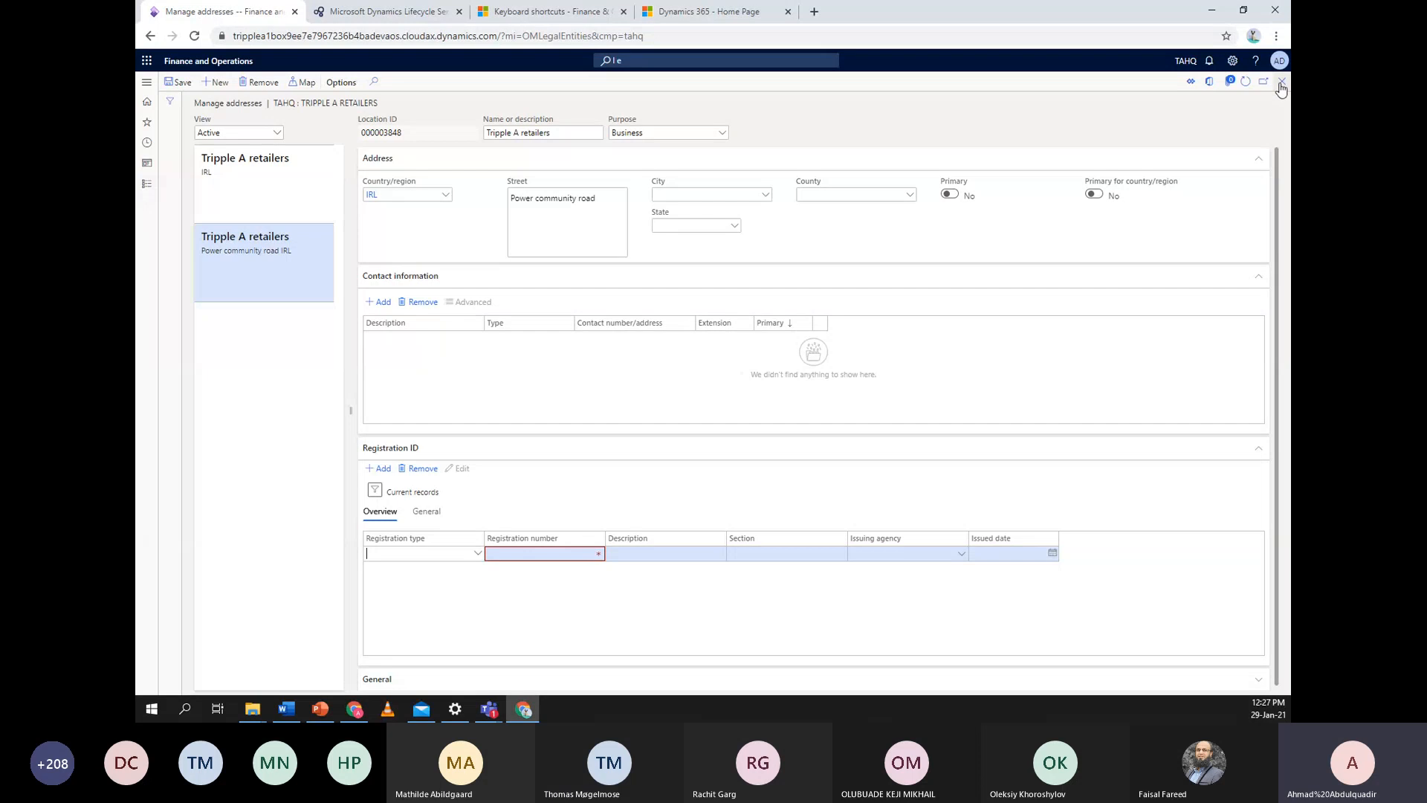
Add and save a Tripple A registration ID with number 674664747
{"action": "left_click", "coordinate": [1245, 82]}
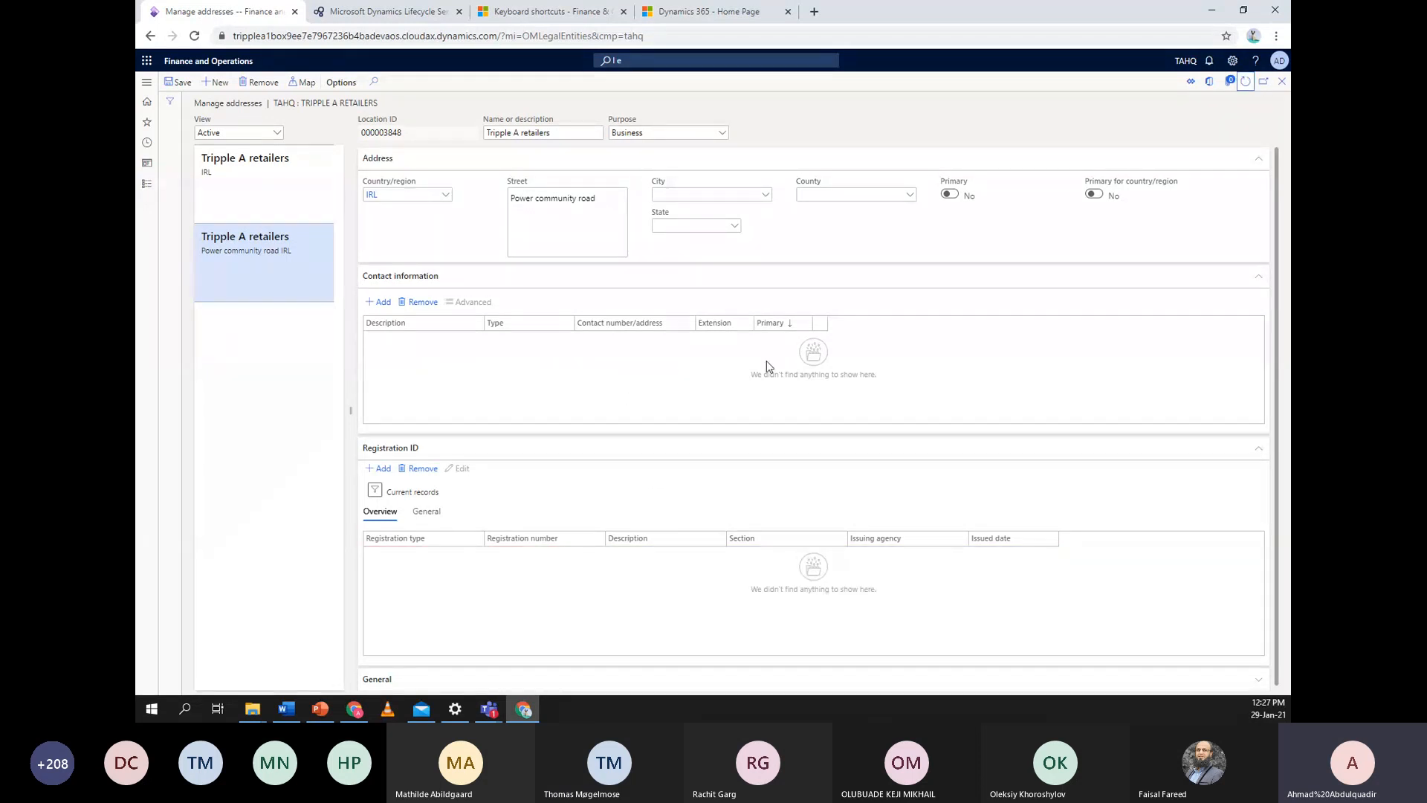
{"action": "left_click", "coordinate": [380, 469]}
{"action": "left_click", "coordinate": [478, 553]}
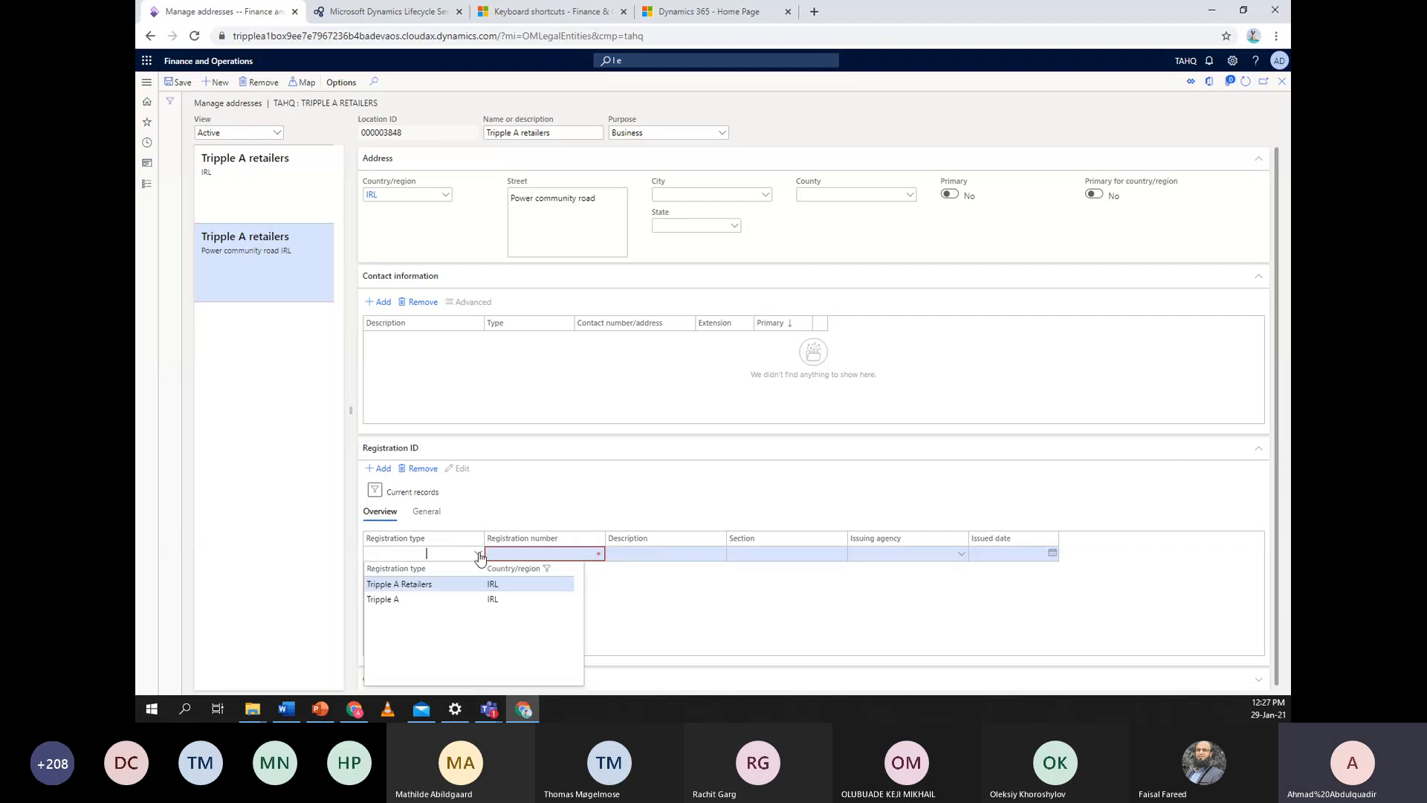
{"action": "left_click", "coordinate": [398, 598]}
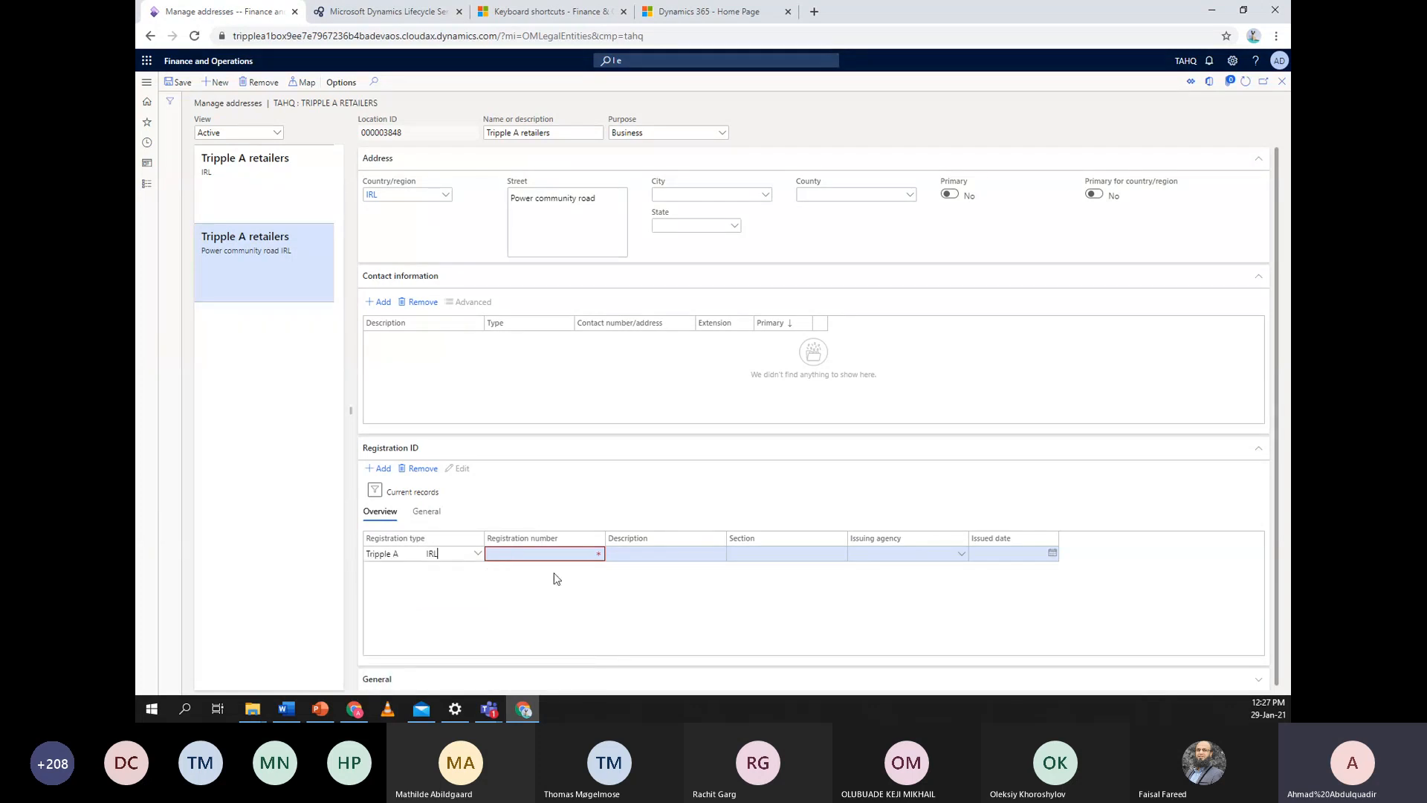
{"action": "left_click", "coordinate": [531, 553]}
{"action": "type", "text": "67"}
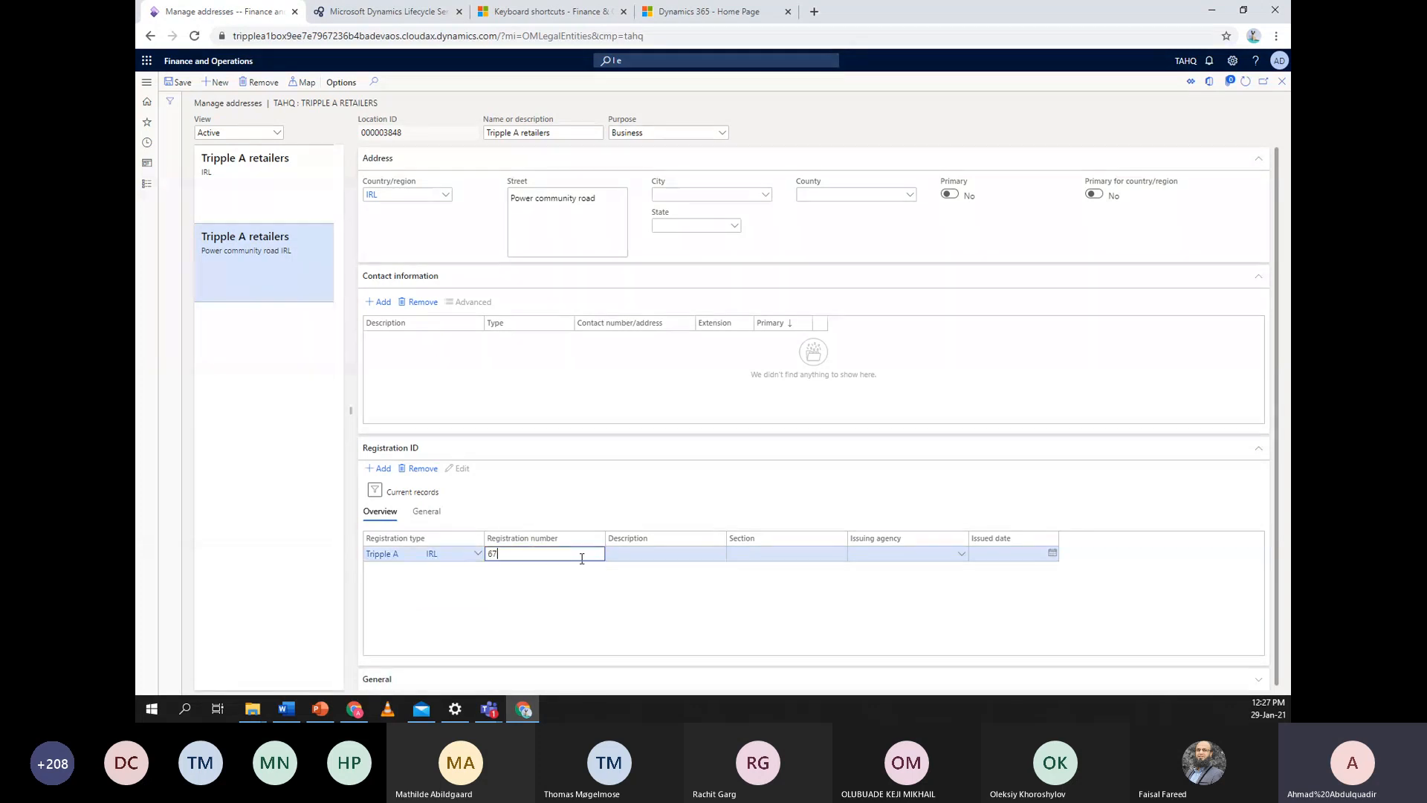
{"action": "type", "text": "4664747"}
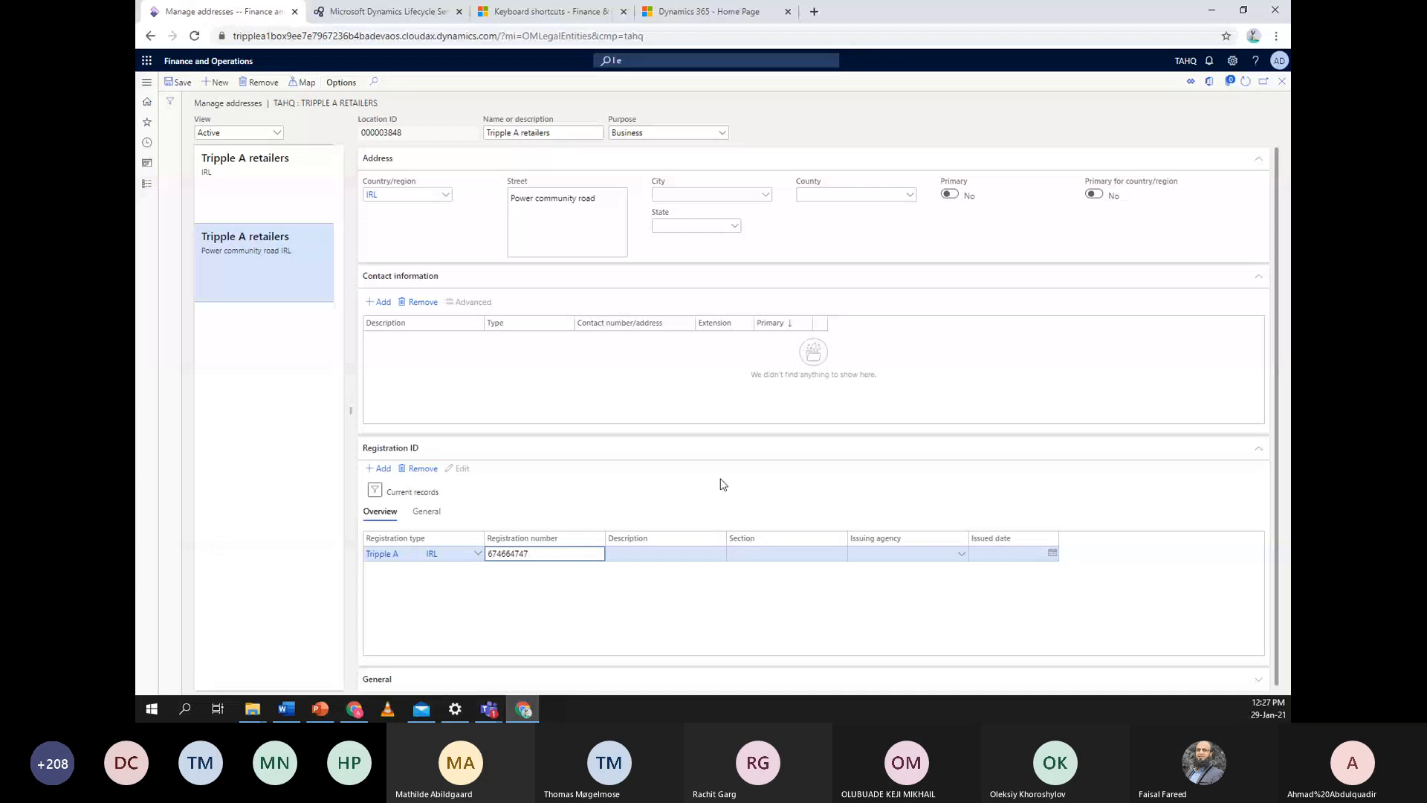
{"action": "left_click", "coordinate": [186, 83]}
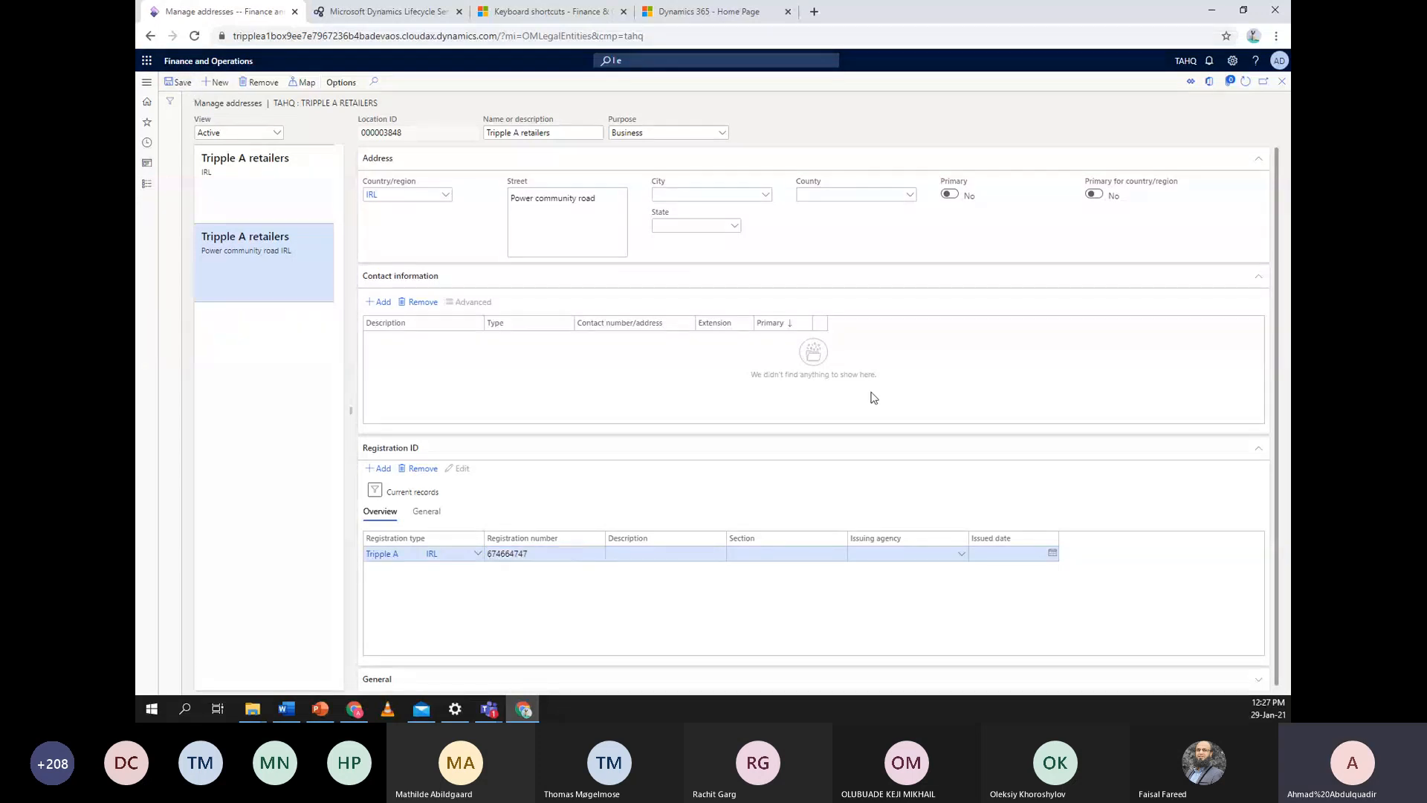
Close Manage addresses and return to the Legal entities page
{"action": "scroll", "coordinate": [879, 491], "scroll_direction": "down", "scroll_amount": 1}
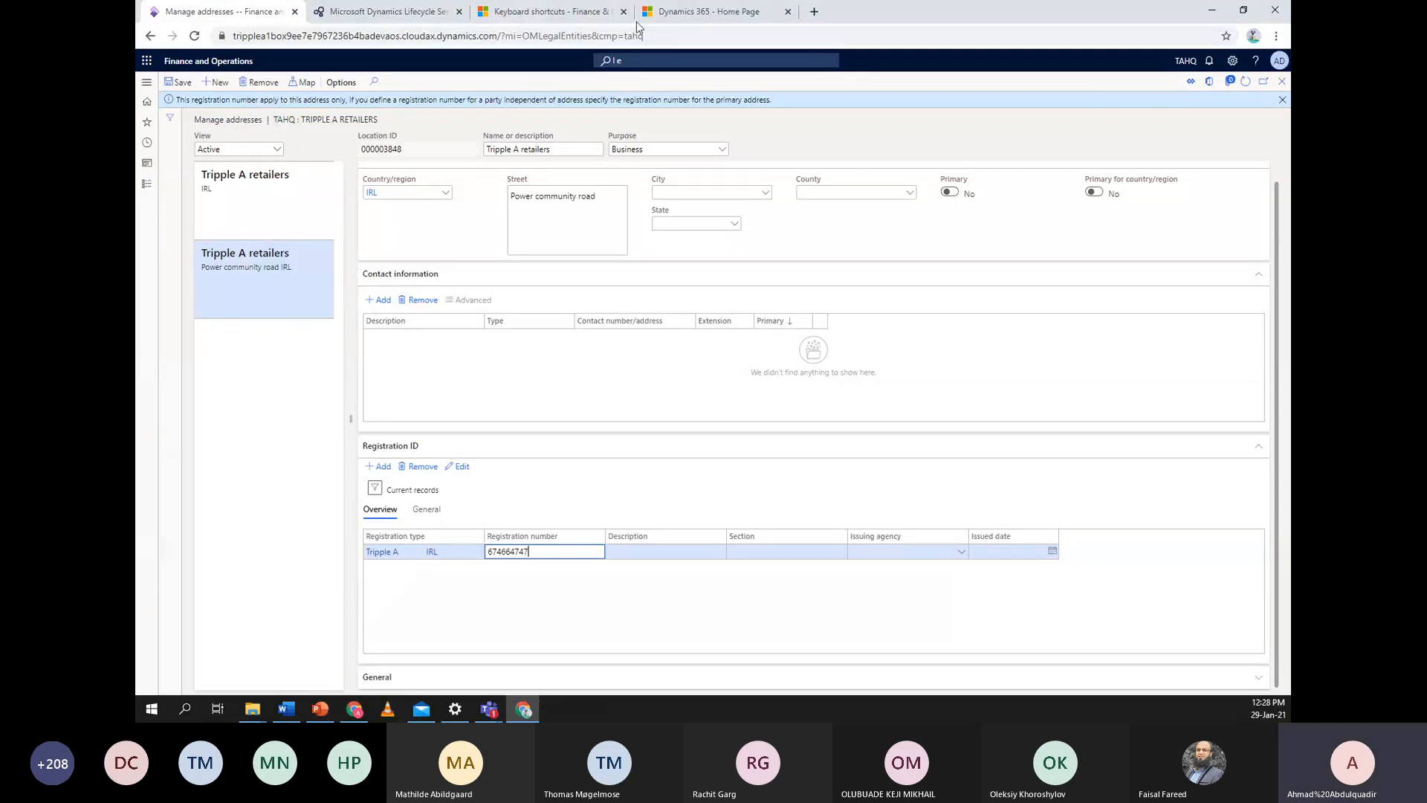
{"action": "left_click", "coordinate": [1281, 82]}
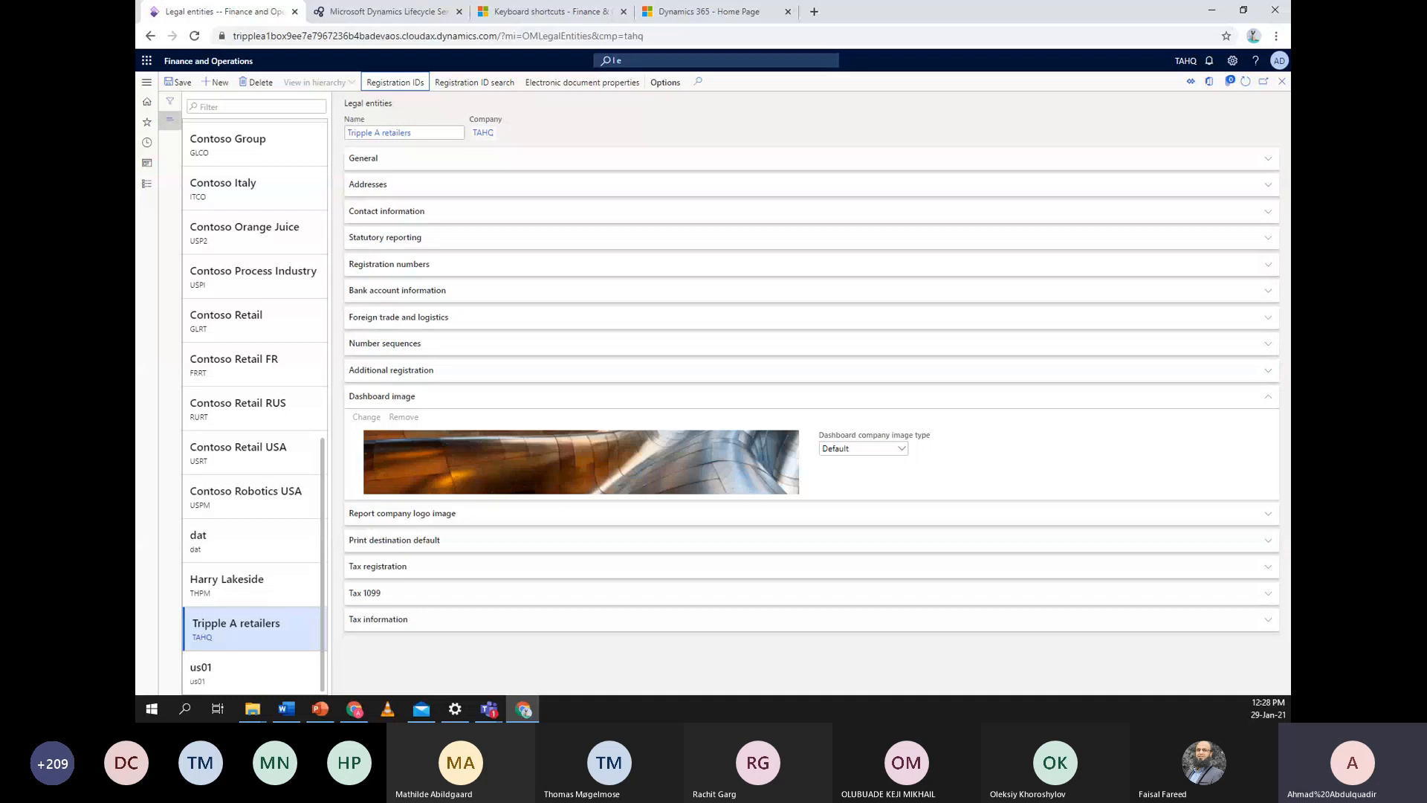
{"action": "left_click", "coordinate": [1232, 62]}
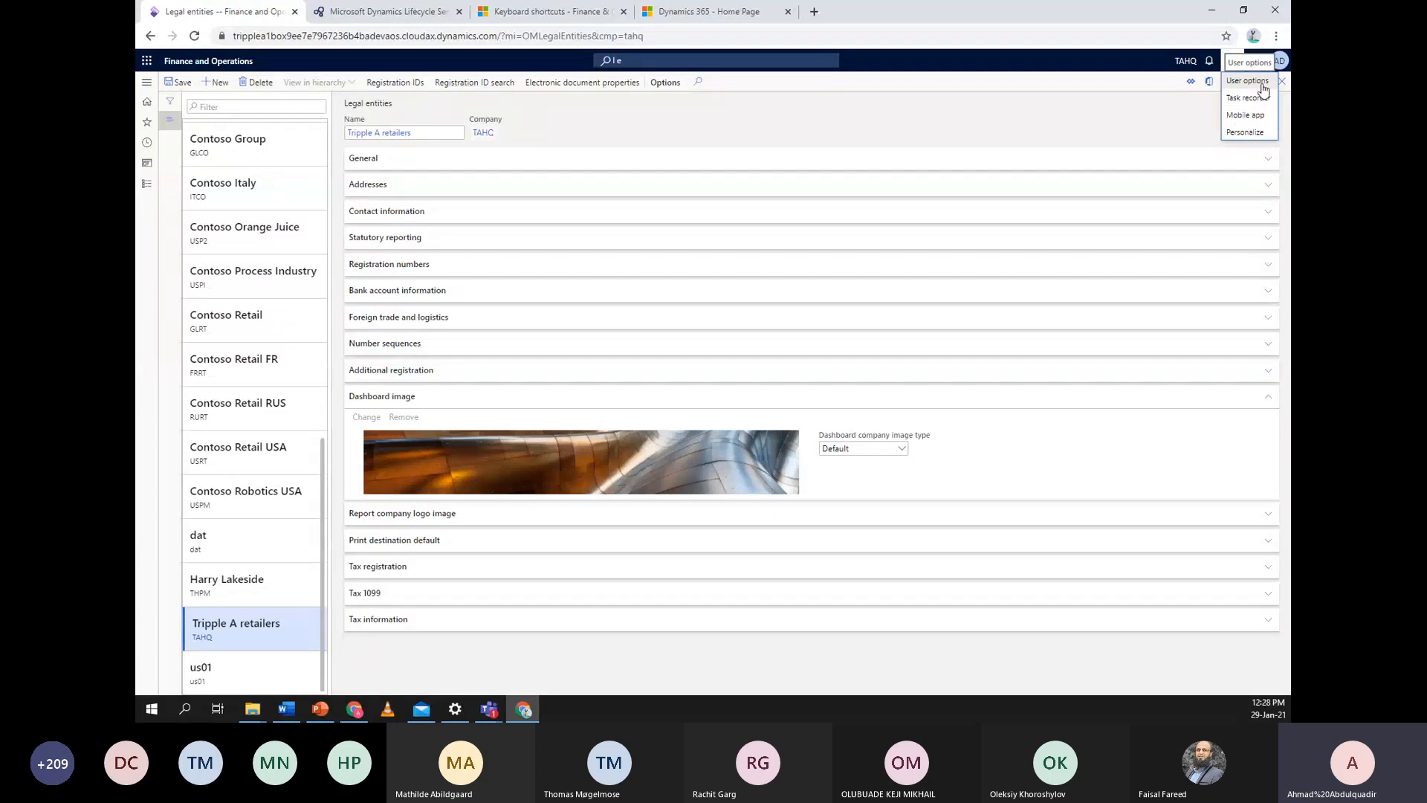
In User options Preferences, save TAHQ as the default startup company, then close Options
{"action": "left_click", "coordinate": [1254, 84]}
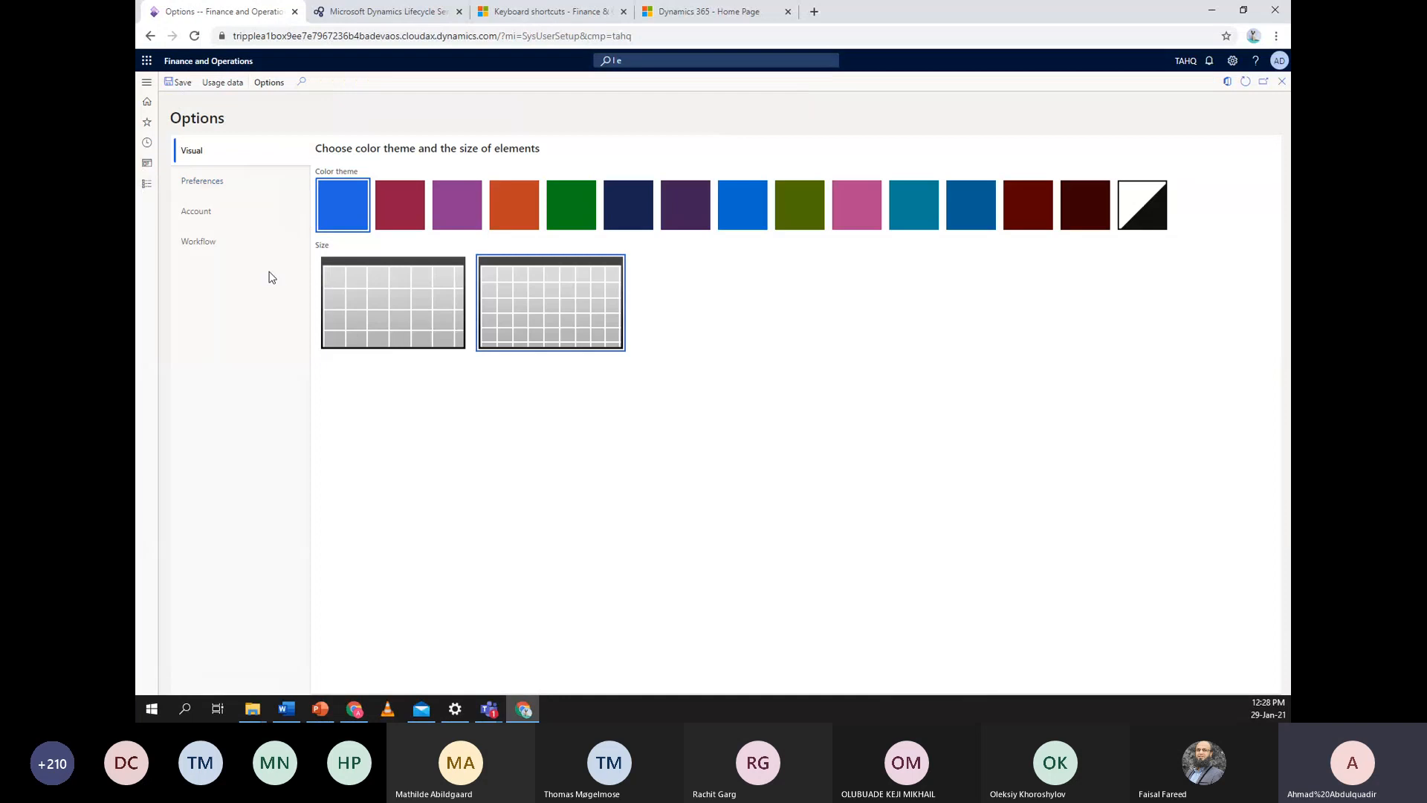
{"action": "left_click", "coordinate": [238, 182]}
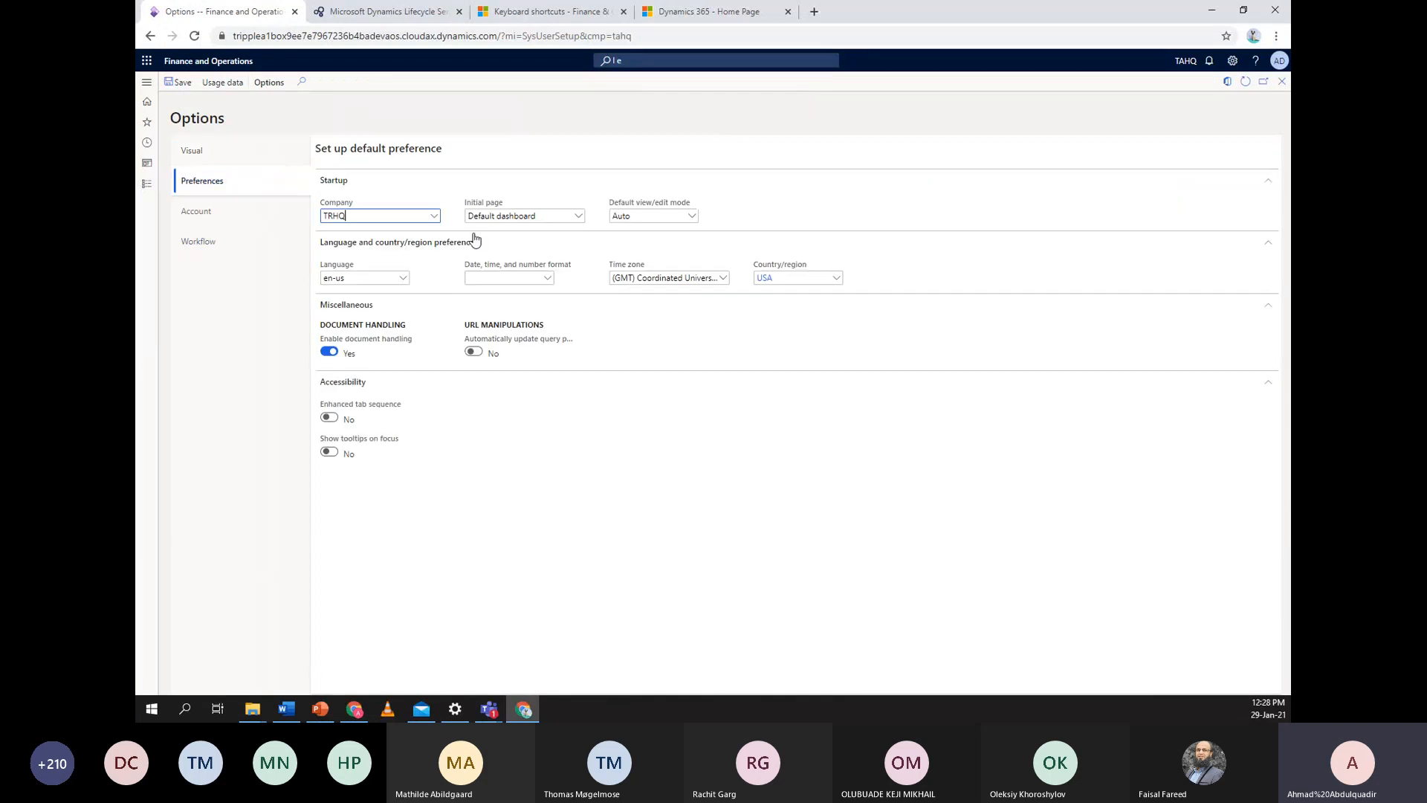
{"action": "left_click", "coordinate": [435, 218]}
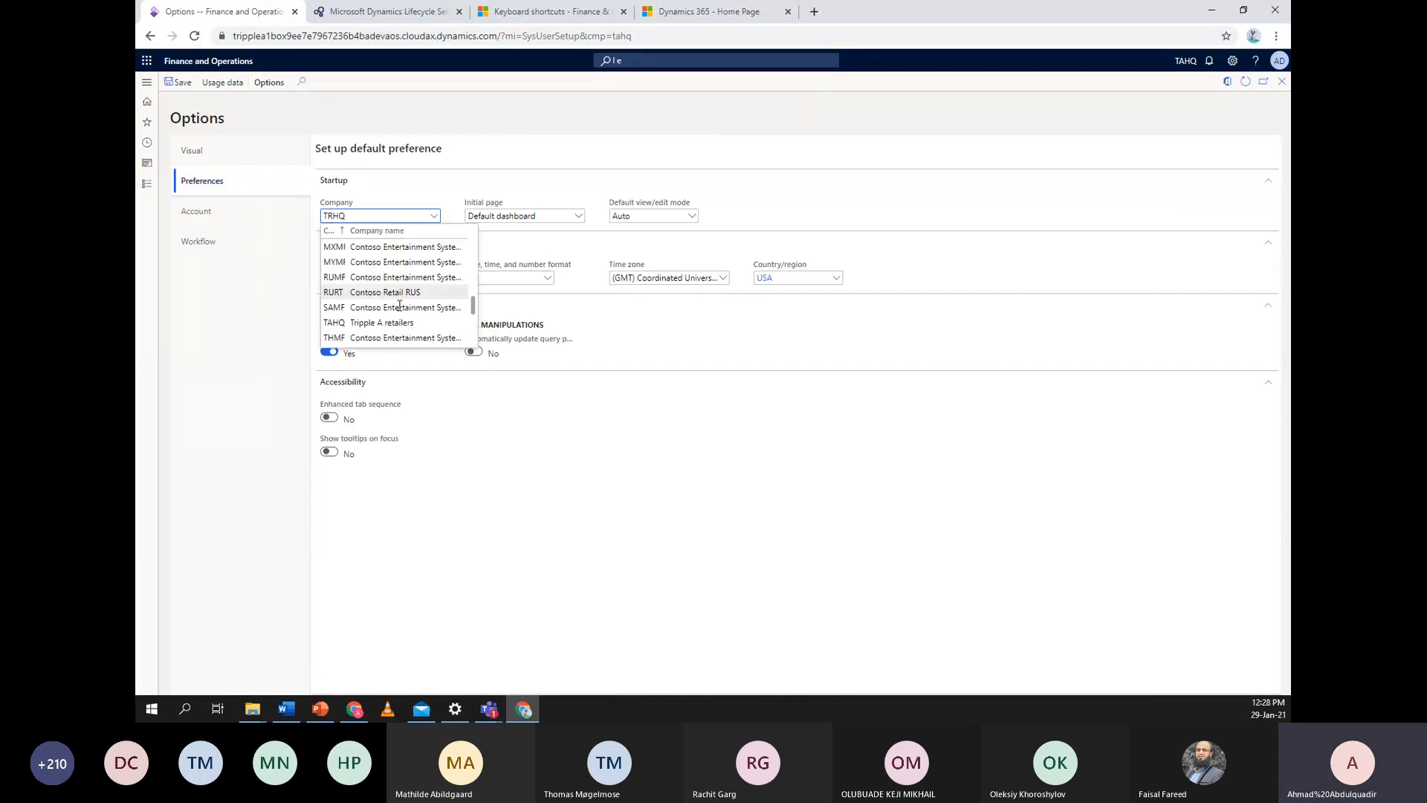
{"action": "scroll", "coordinate": [394, 298], "scroll_direction": "down", "scroll_amount": 1}
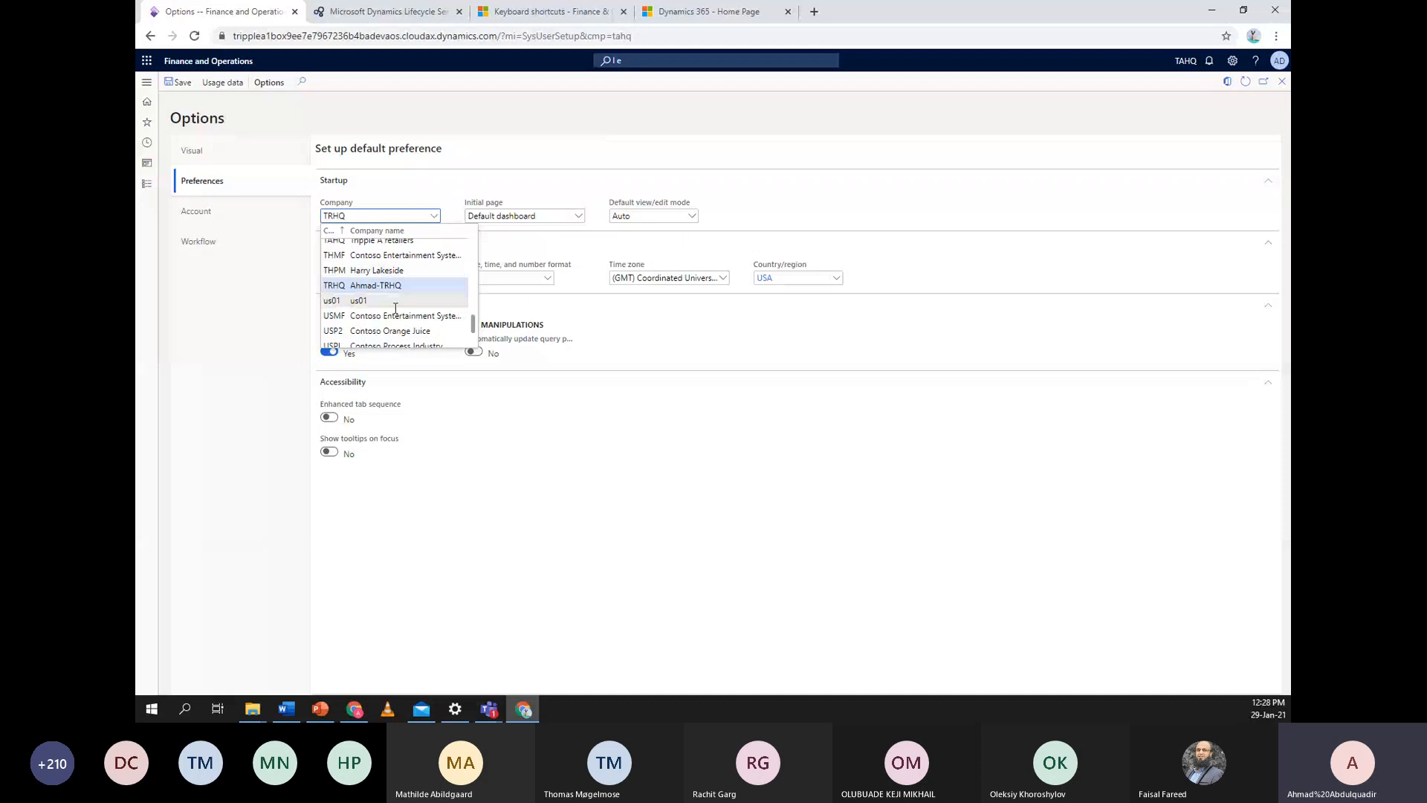
{"action": "scroll", "coordinate": [398, 294], "scroll_direction": "up", "scroll_amount": 2}
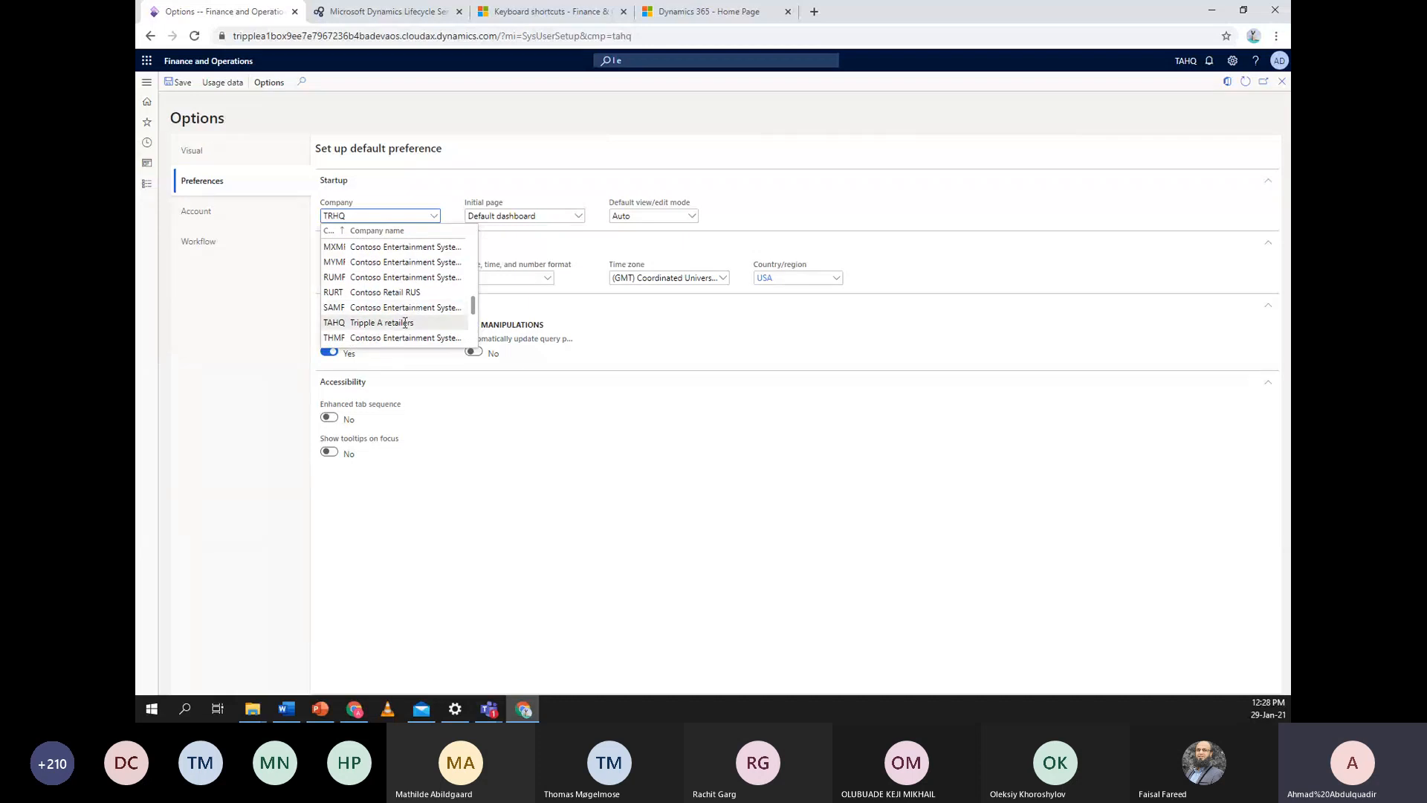
{"action": "left_click", "coordinate": [406, 323]}
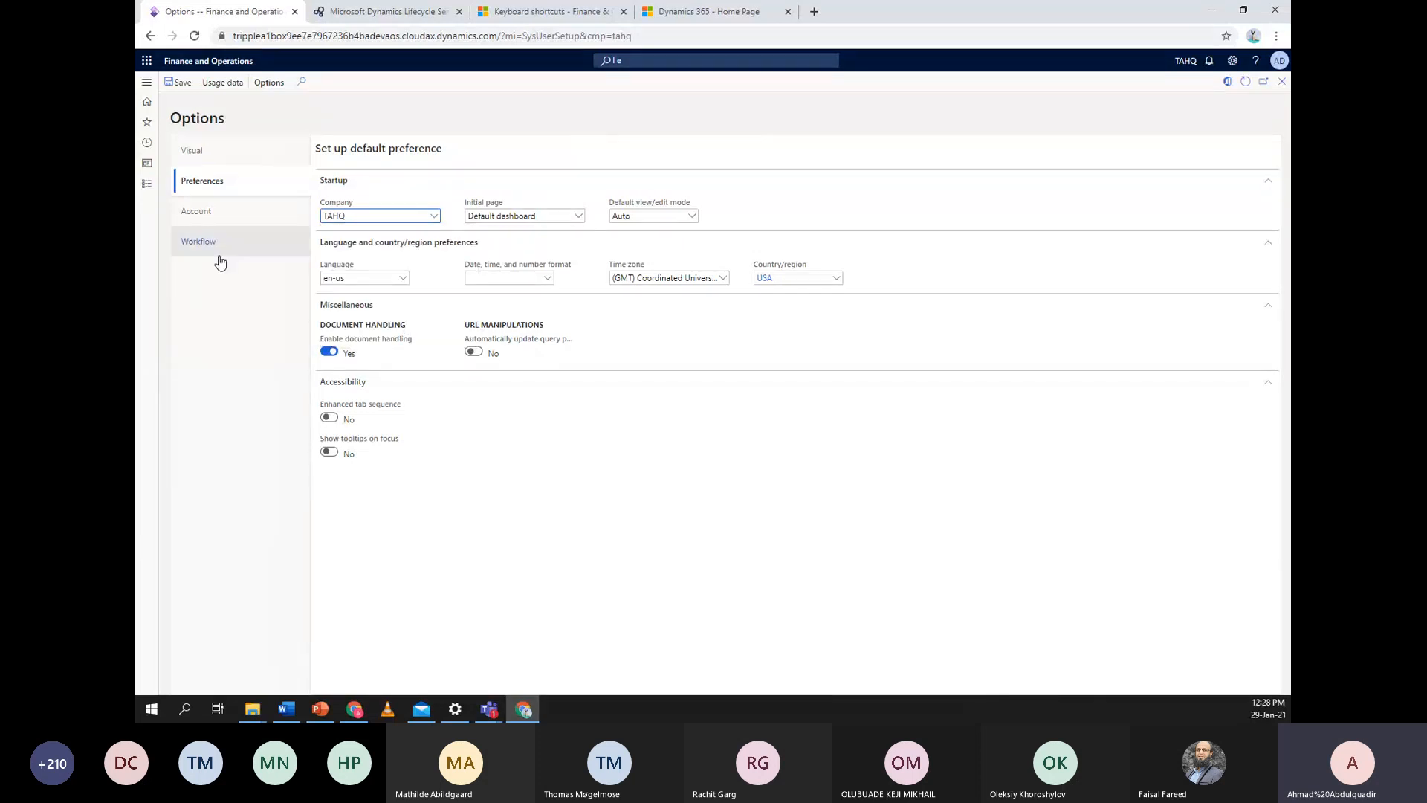
{"action": "left_click", "coordinate": [180, 83]}
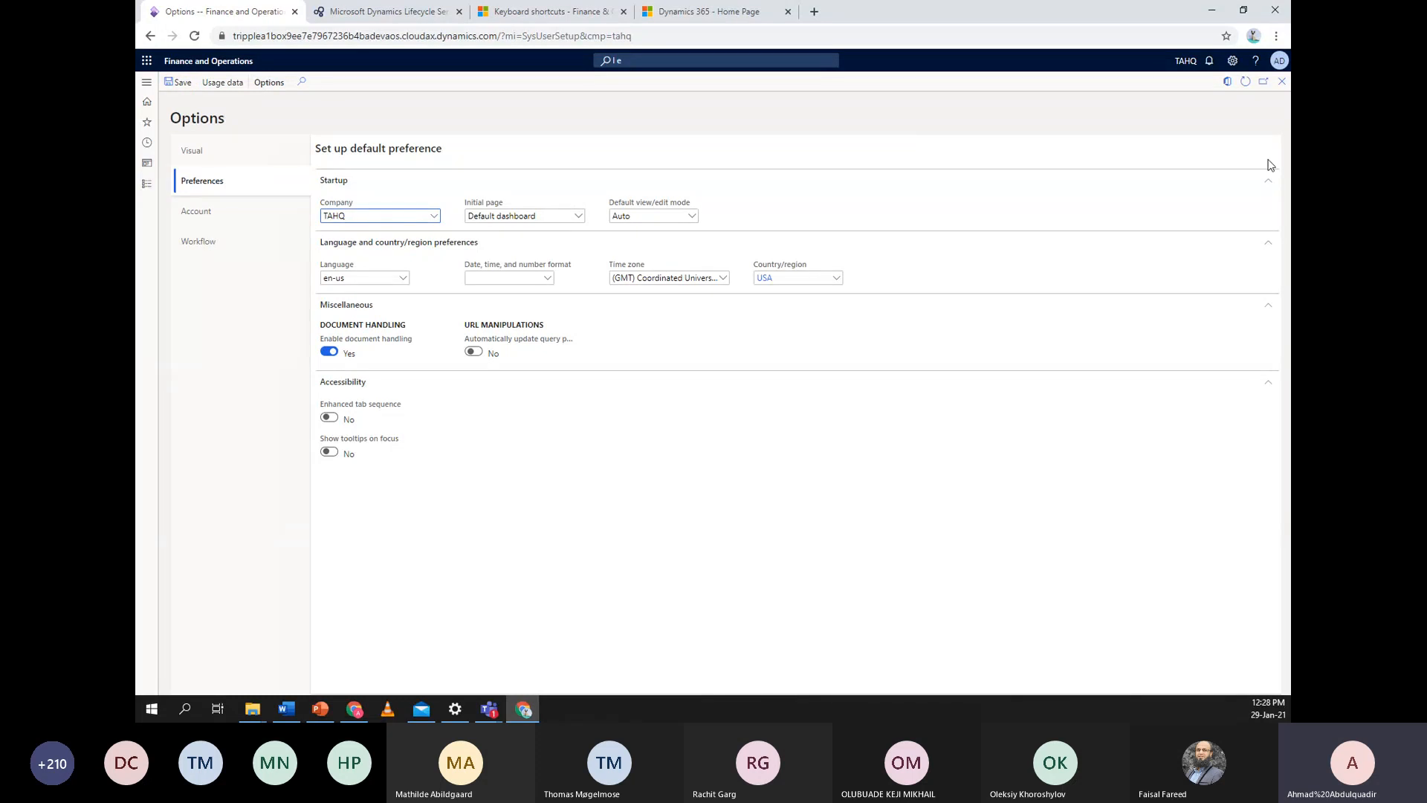
{"action": "left_click", "coordinate": [1282, 81]}
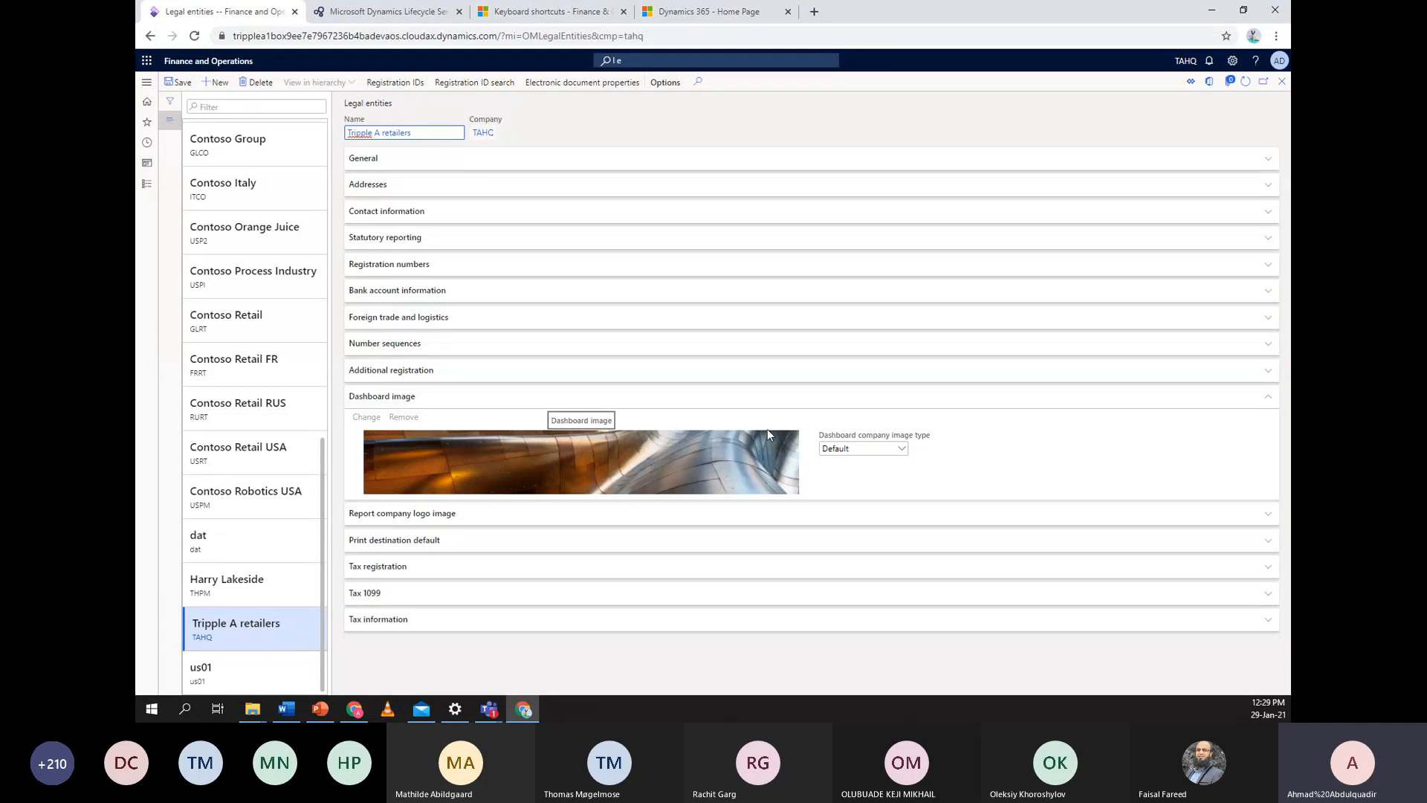
Set the TAHQ dashboard image type to Logo and upload the TRIPPLEA logo file as the image
{"action": "left_click", "coordinate": [868, 450]}
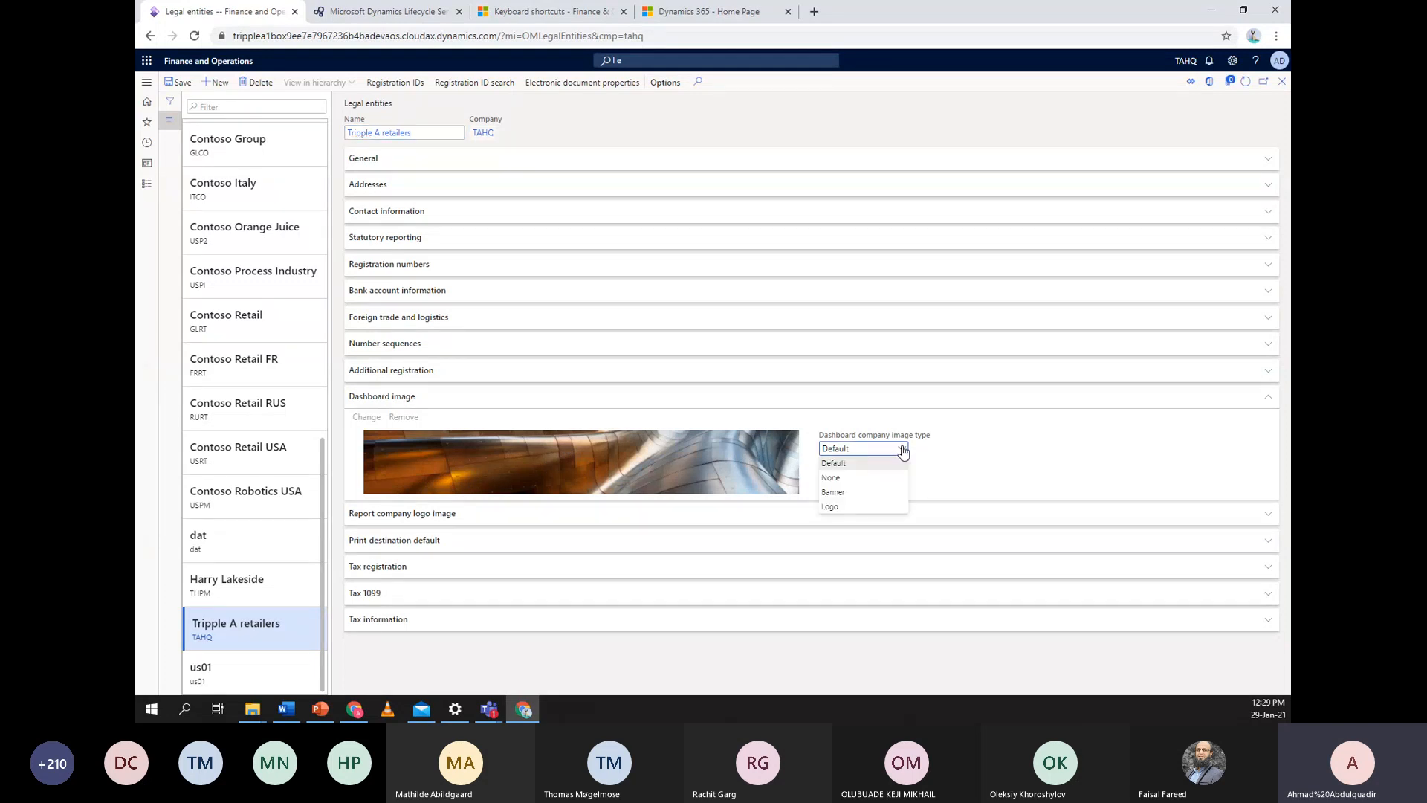
{"action": "left_click", "coordinate": [849, 505]}
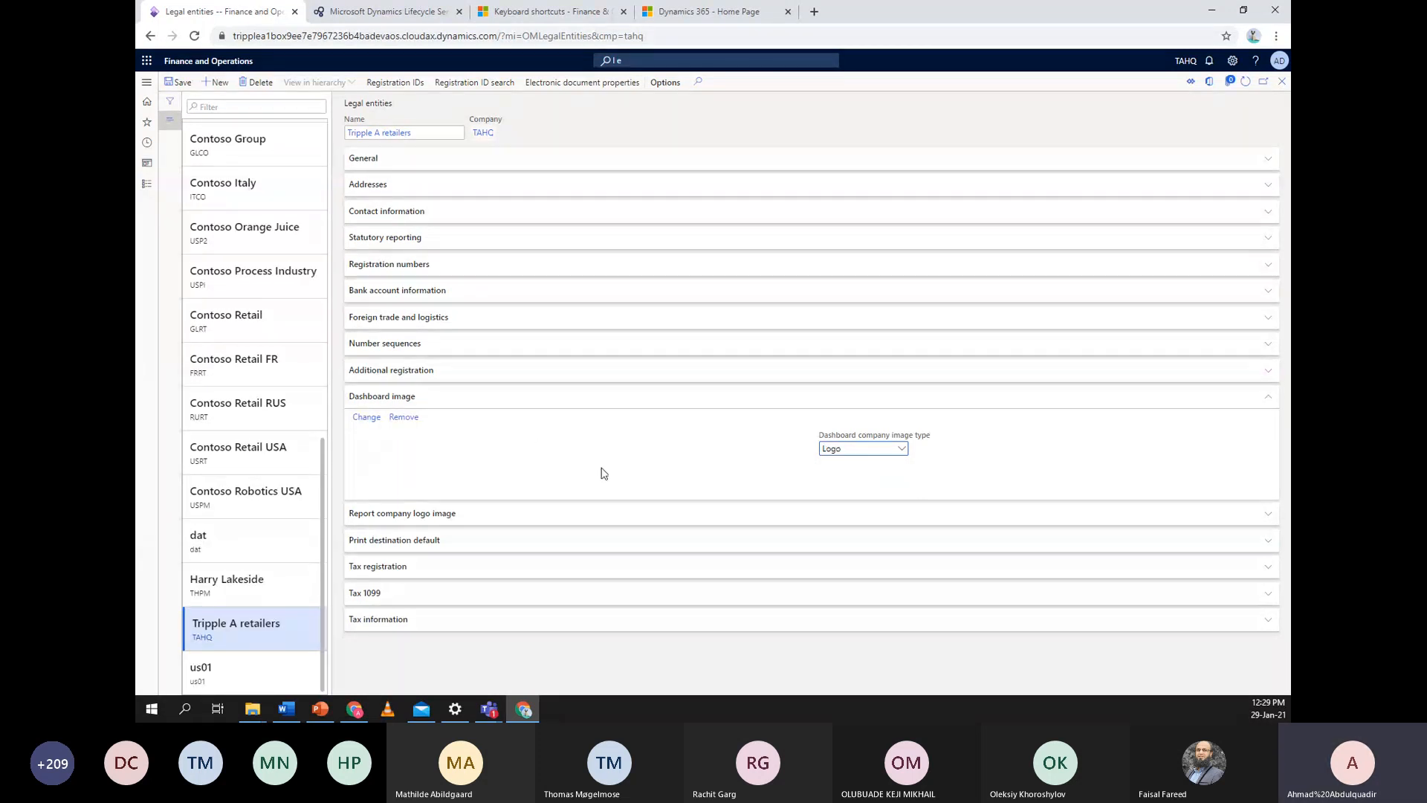
{"action": "left_click", "coordinate": [366, 417]}
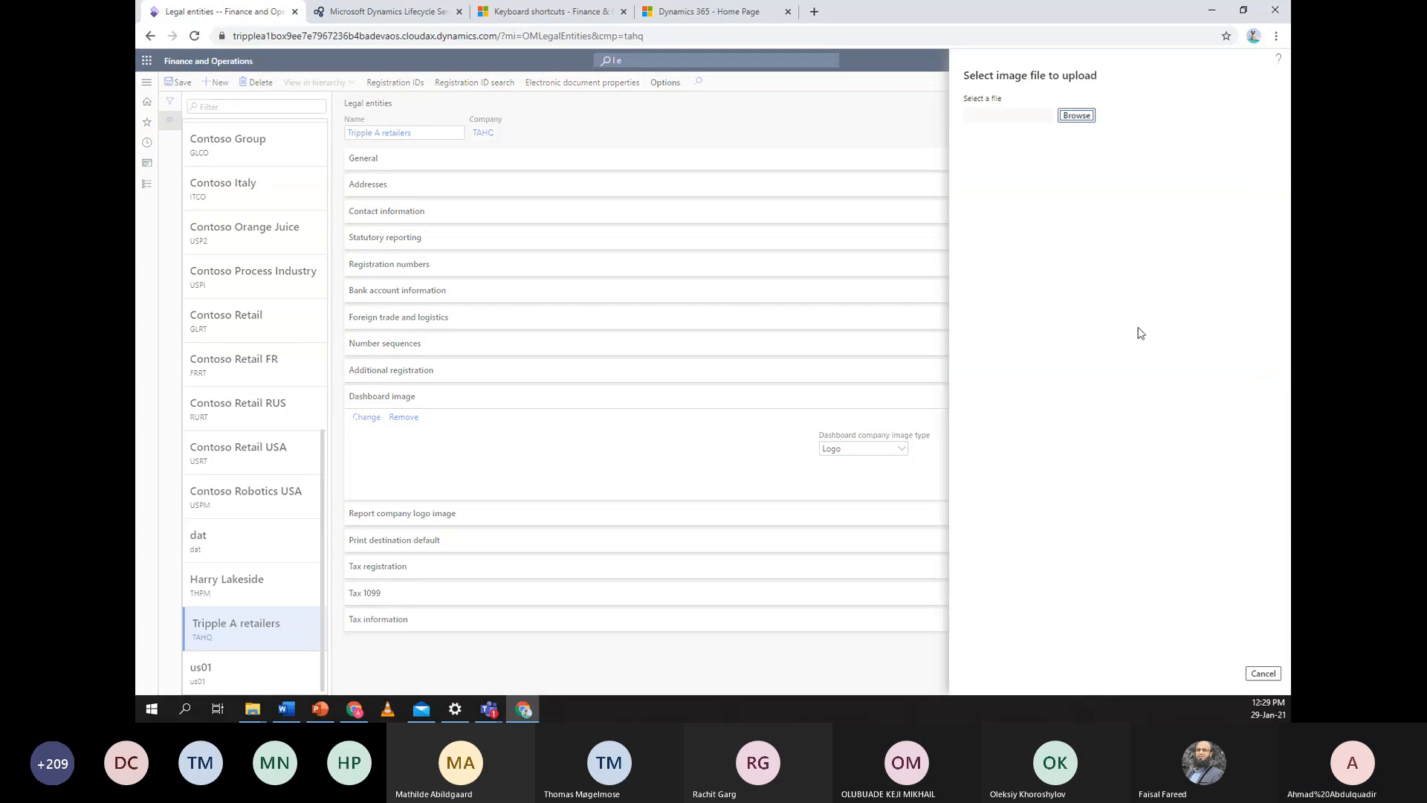
{"action": "left_click", "coordinate": [1076, 115]}
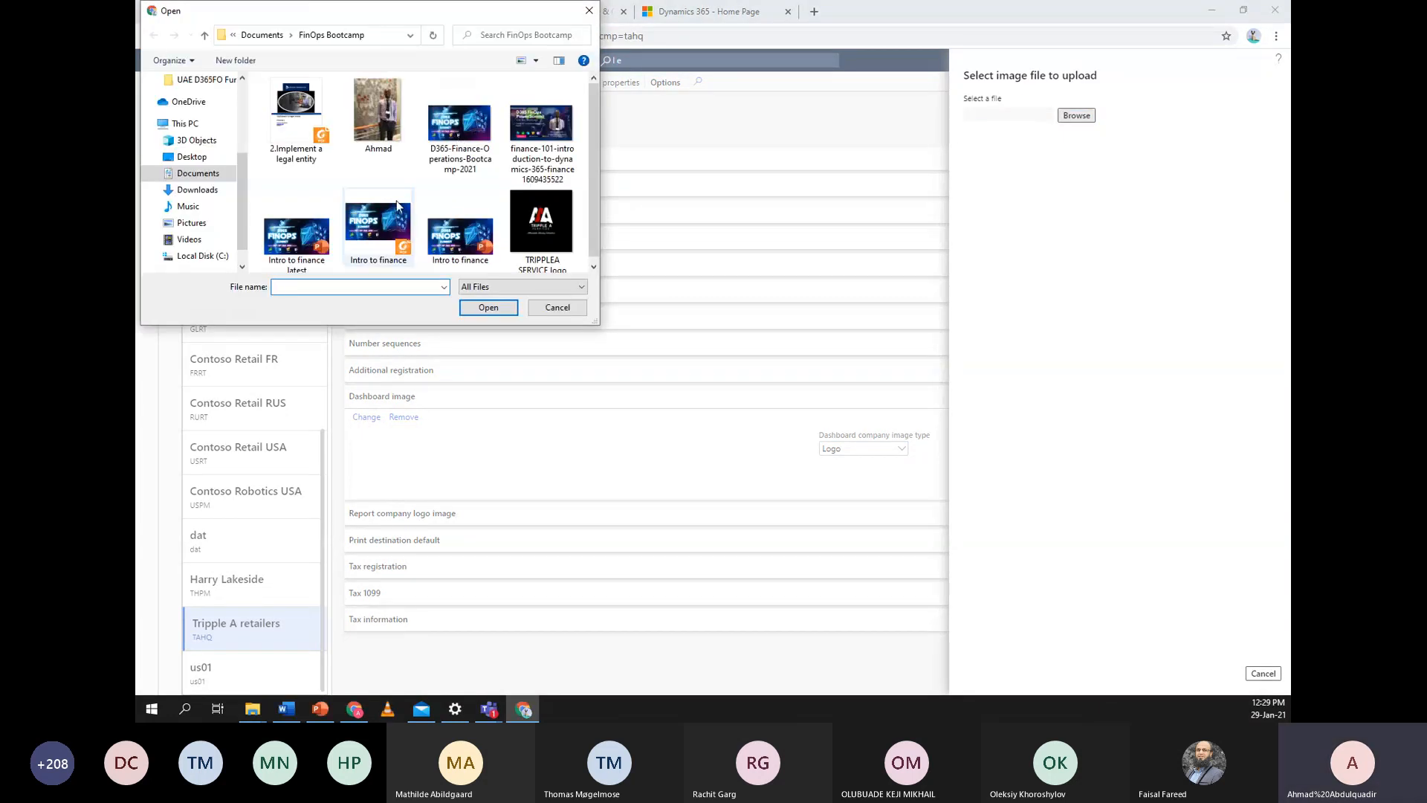
{"action": "double_click", "coordinate": [554, 214]}
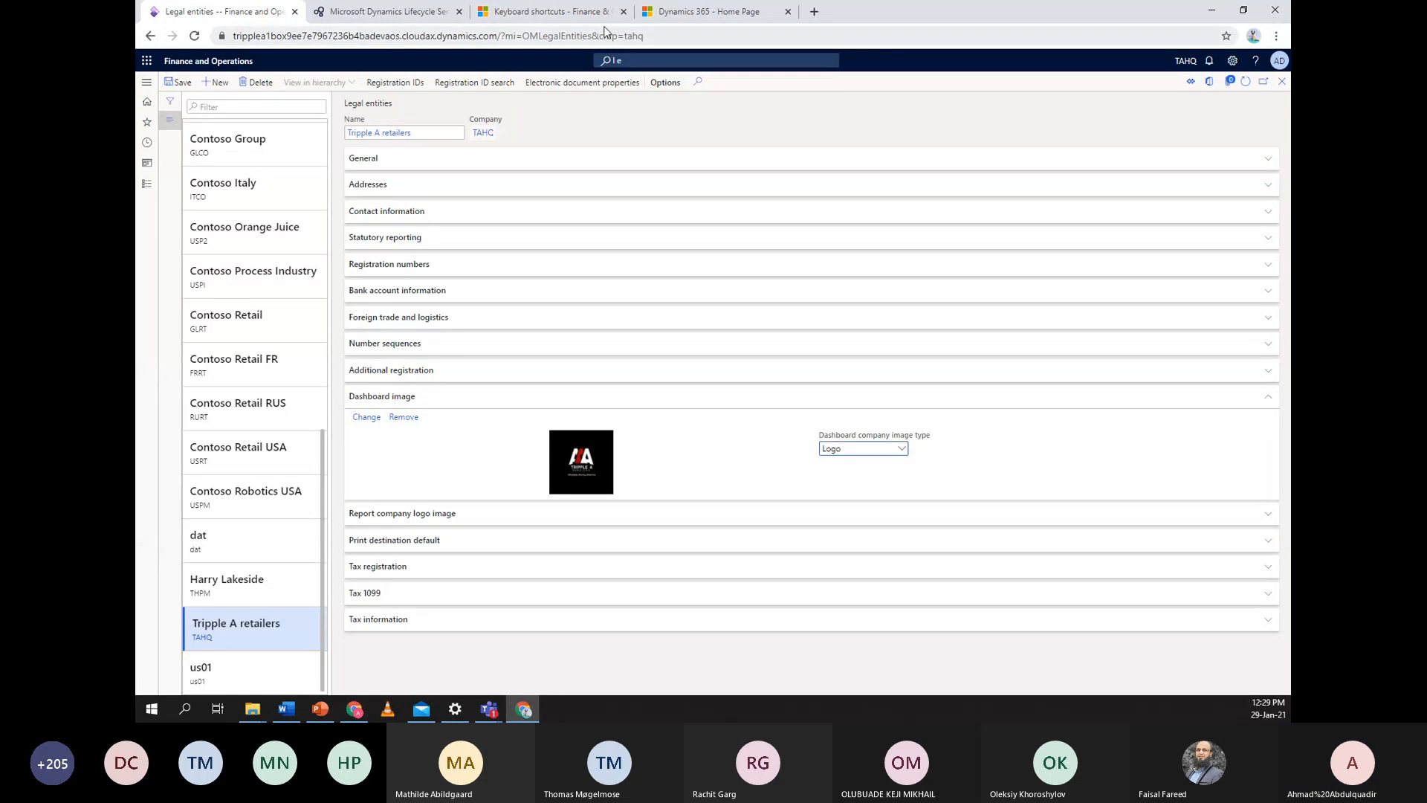
{"action": "left_click", "coordinate": [1246, 81]}
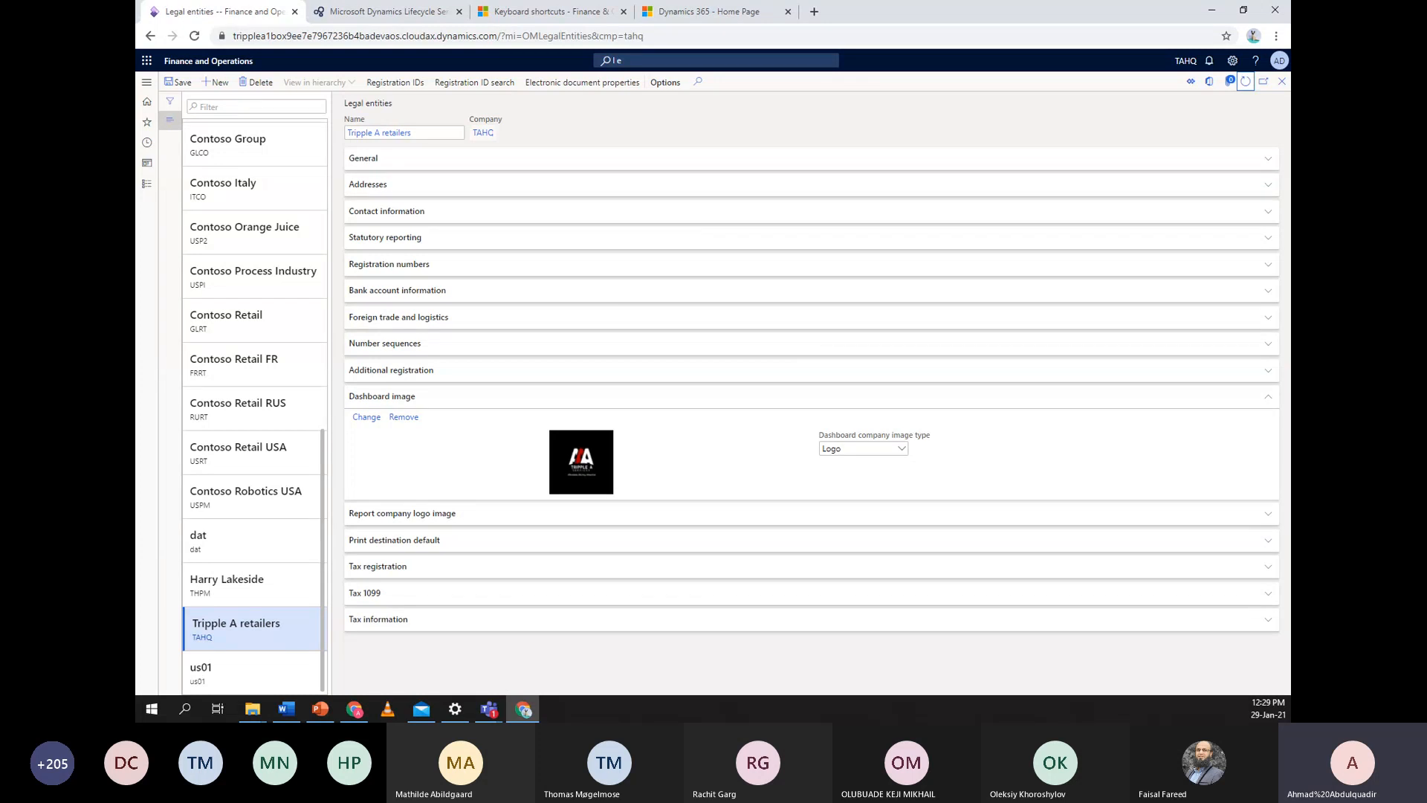
Upload the TRIPPLEA logo as the TAHQ report company logo image and save the legal entity
{"action": "left_click", "coordinate": [147, 147]}
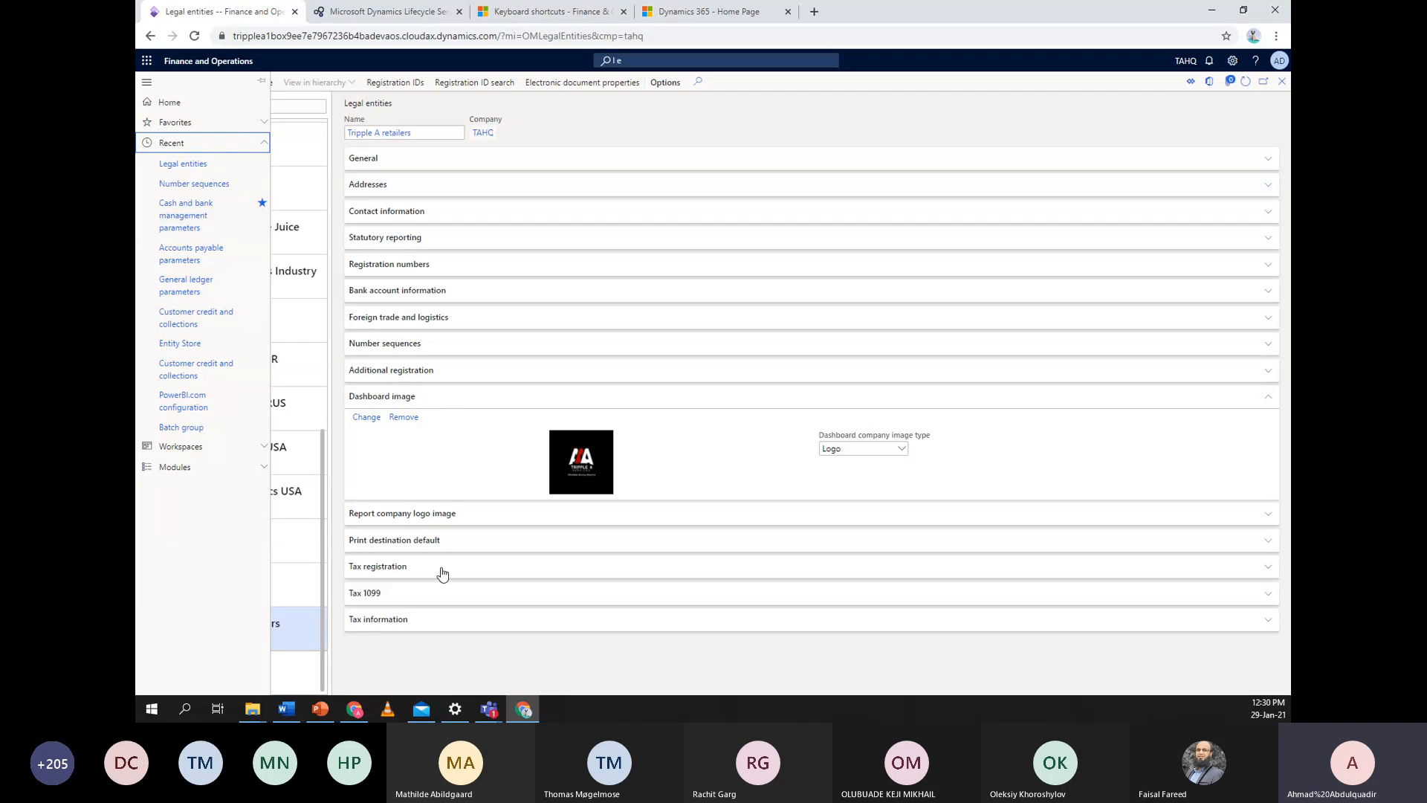
{"action": "left_click", "coordinate": [734, 114]}
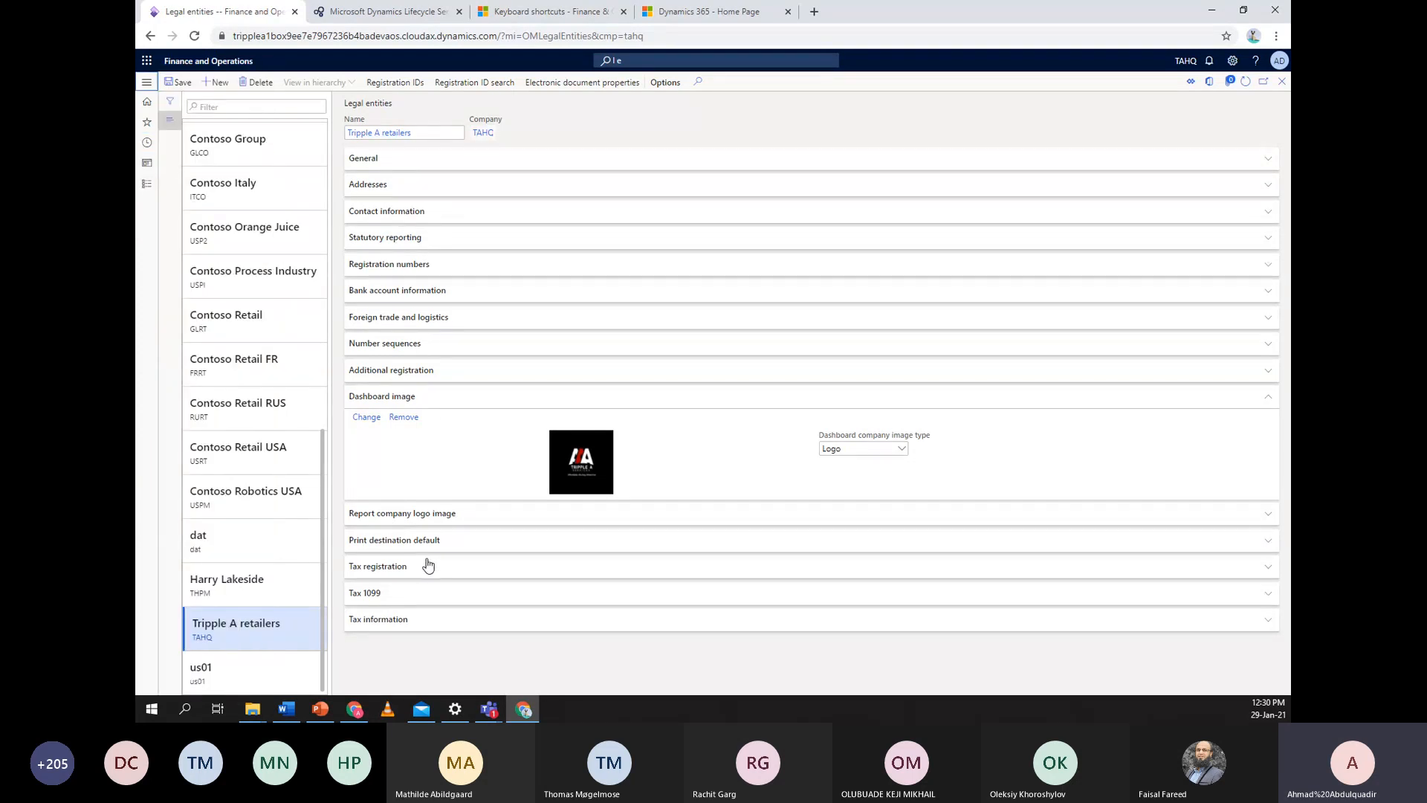
{"action": "left_click", "coordinate": [440, 514]}
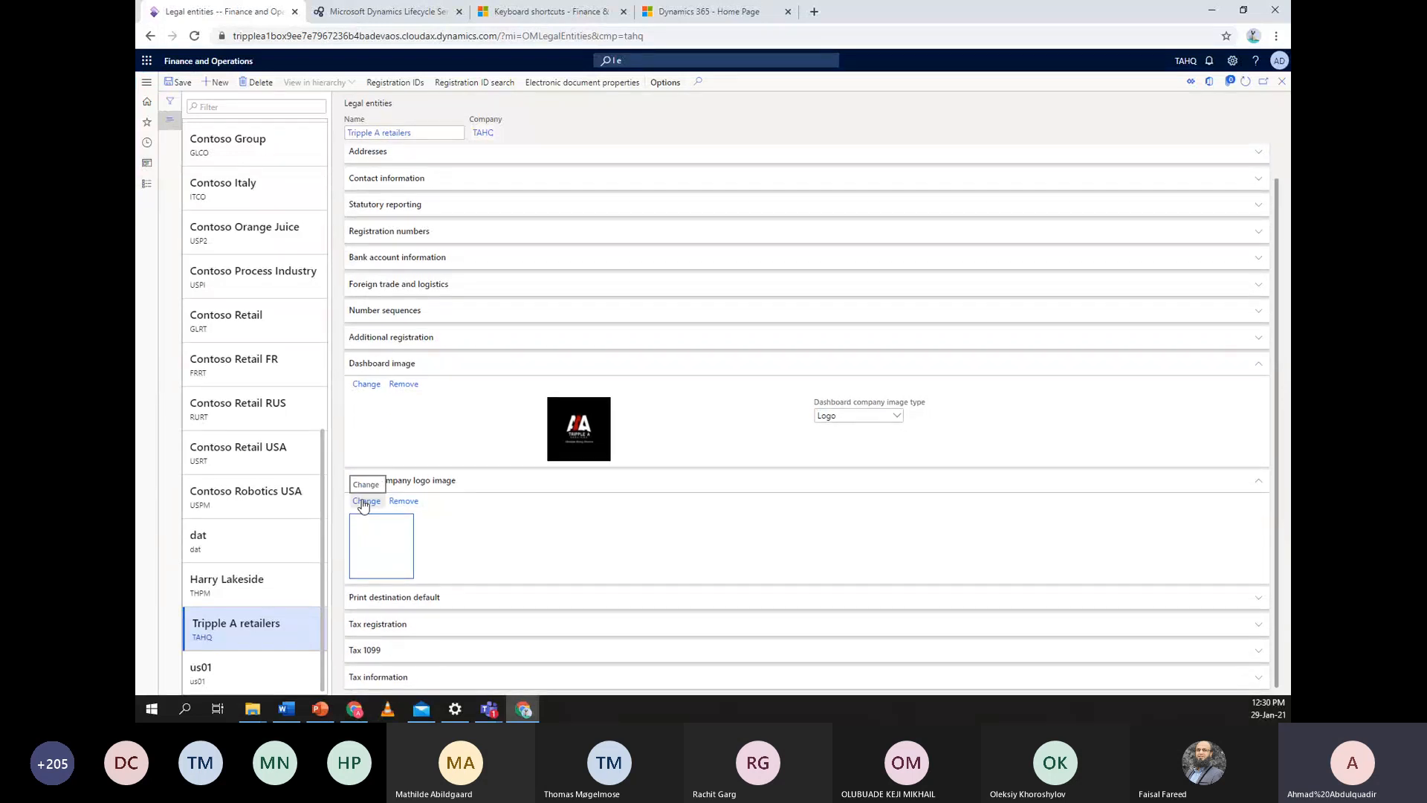
{"action": "left_click", "coordinate": [367, 502]}
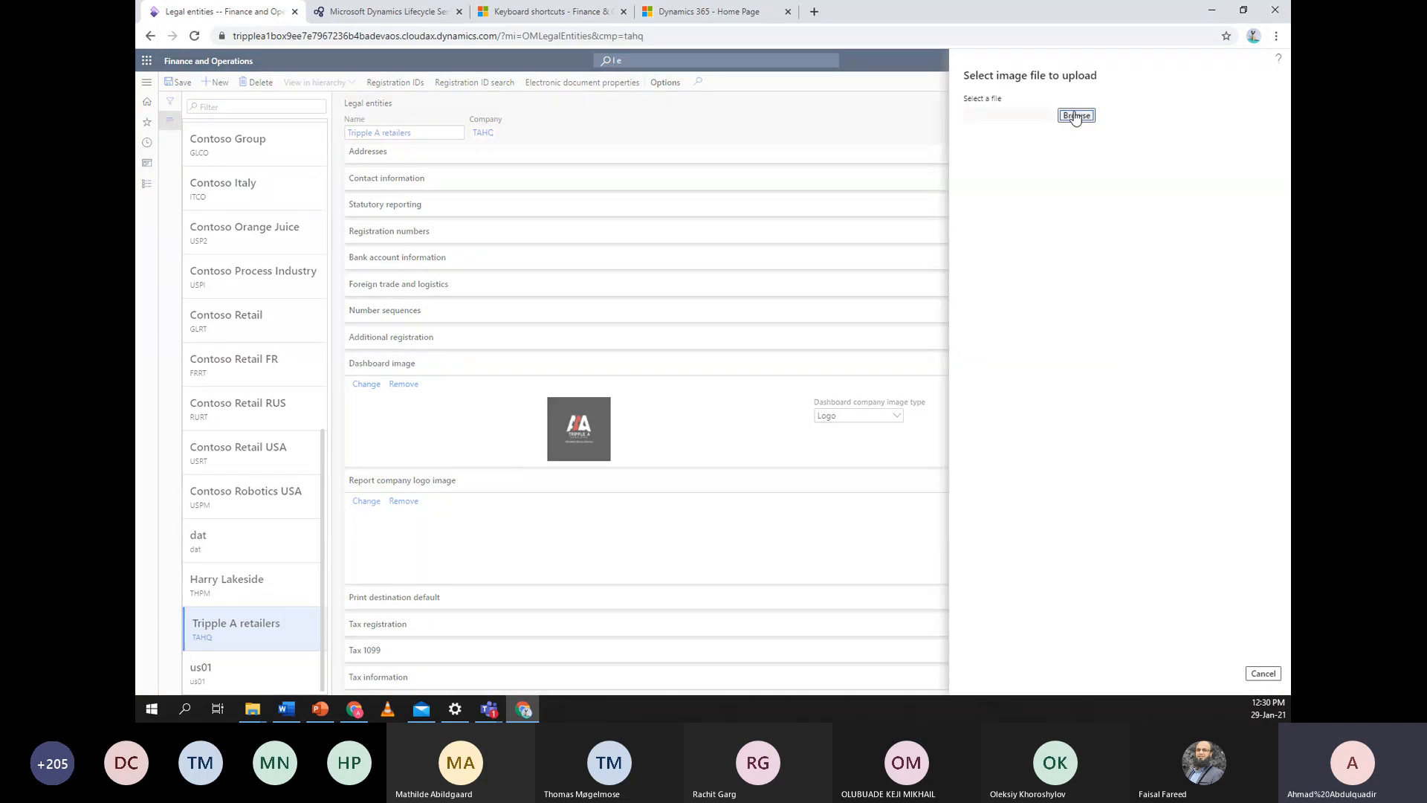
{"action": "left_click", "coordinate": [1075, 116]}
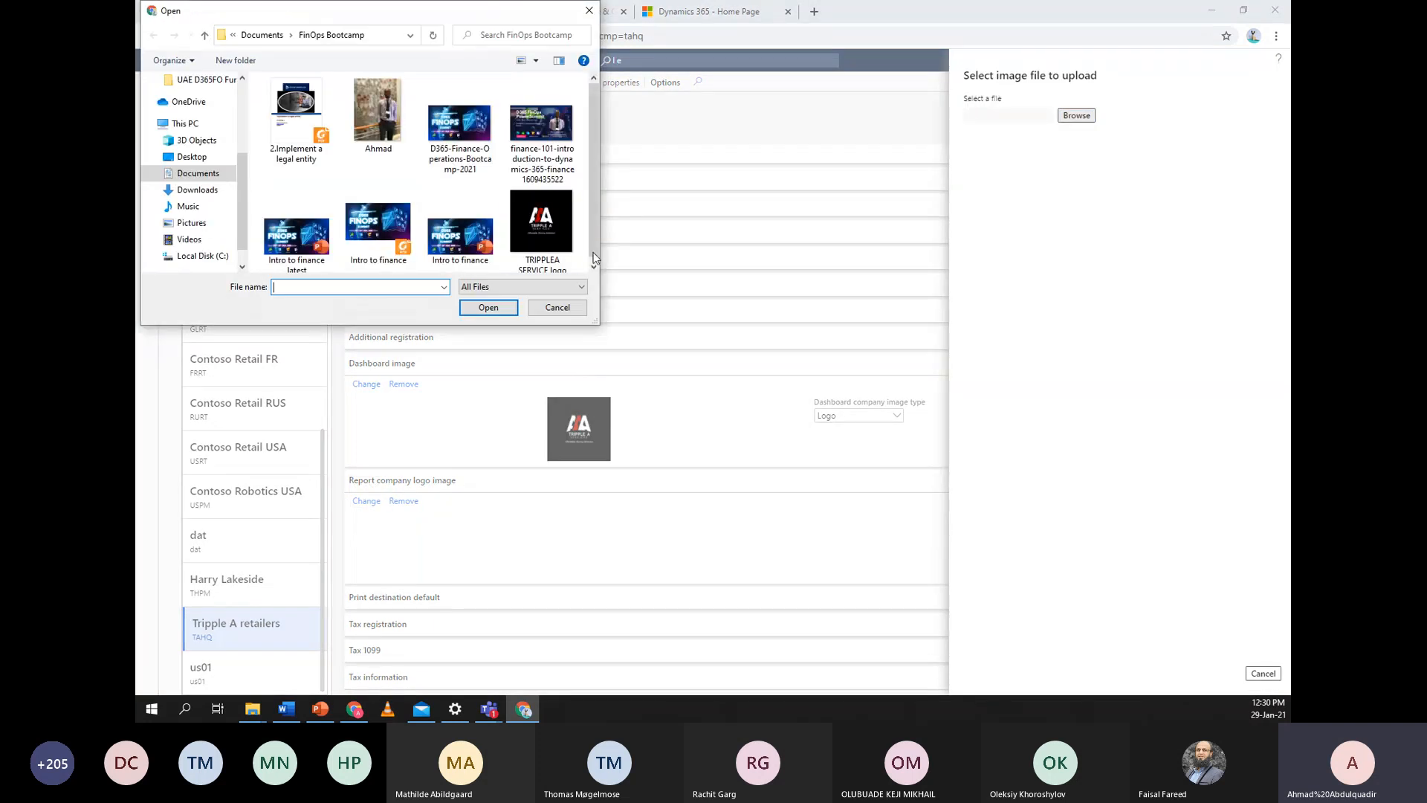
{"action": "double_click", "coordinate": [542, 223]}
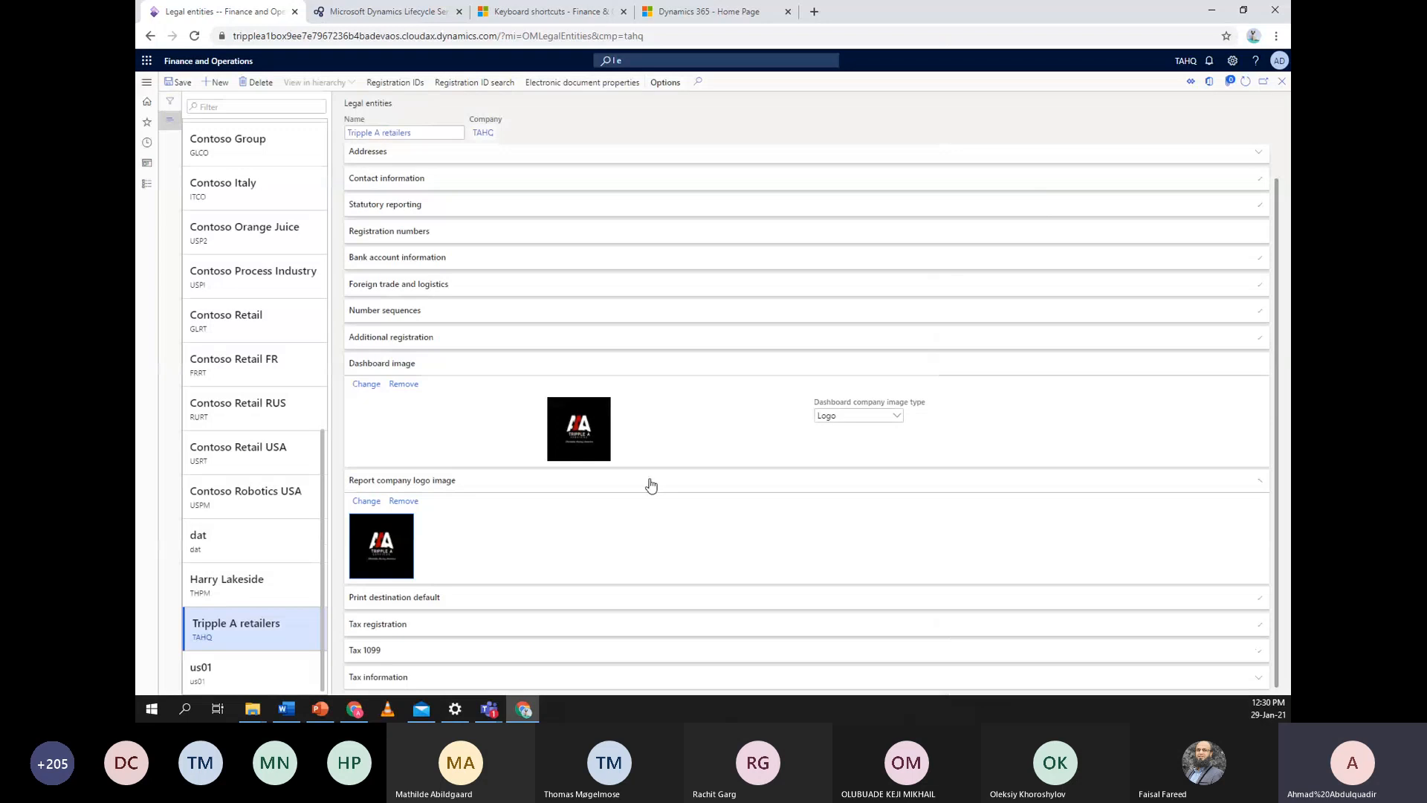
{"action": "left_click", "coordinate": [183, 88]}
{"action": "left_click", "coordinate": [1163, 366]}
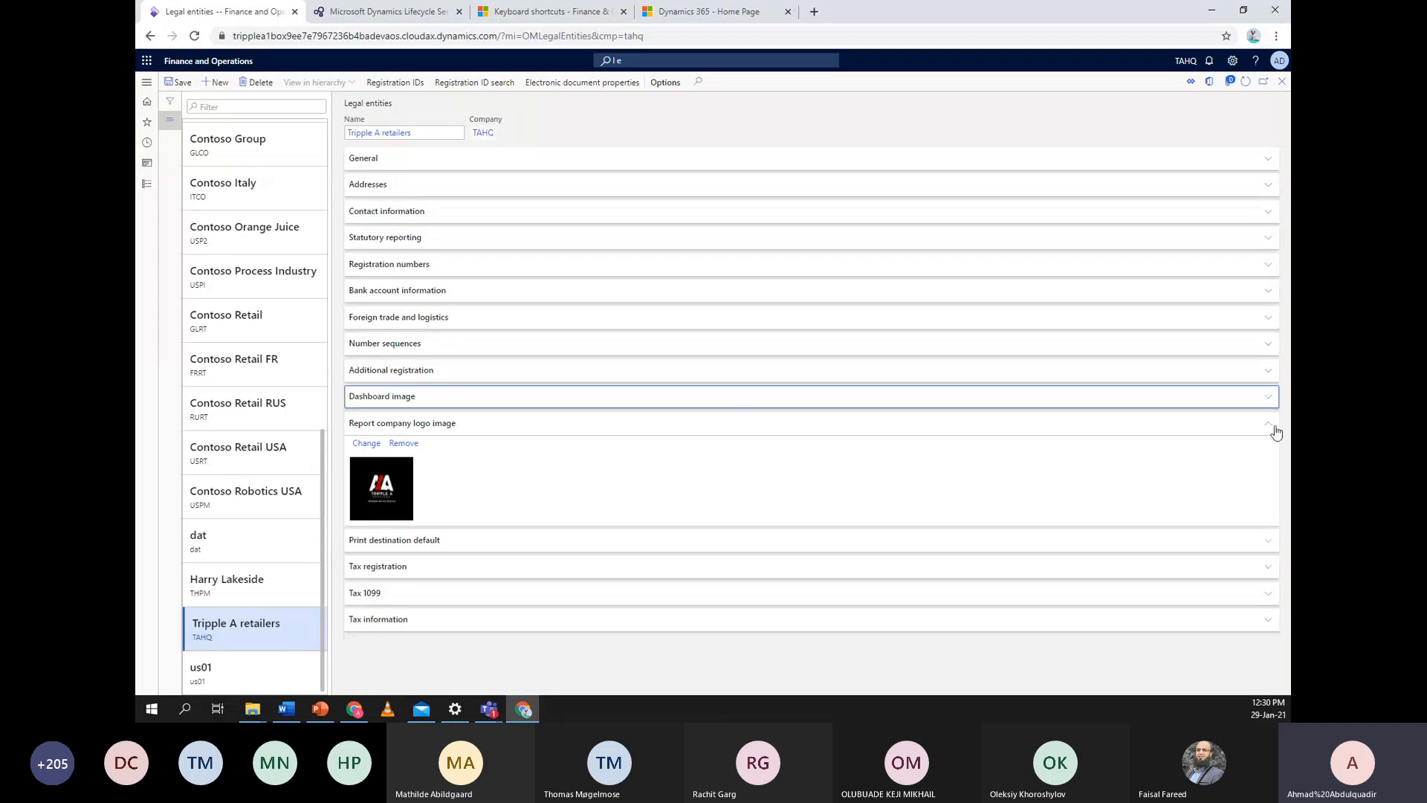
Collapse the Report company logo image section and close the Legal entities form
{"action": "left_click", "coordinate": [1268, 424]}
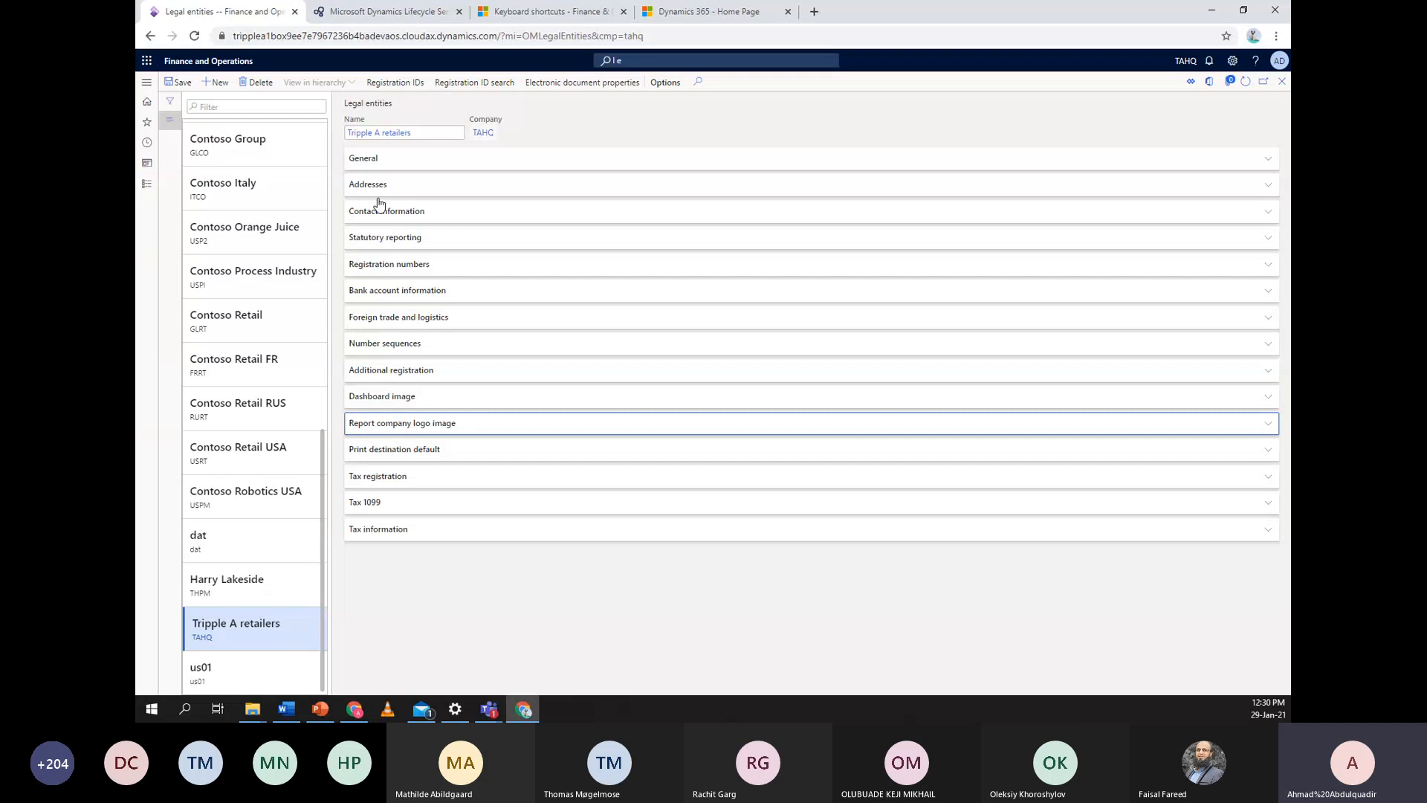
{"action": "left_click", "coordinate": [1281, 81]}
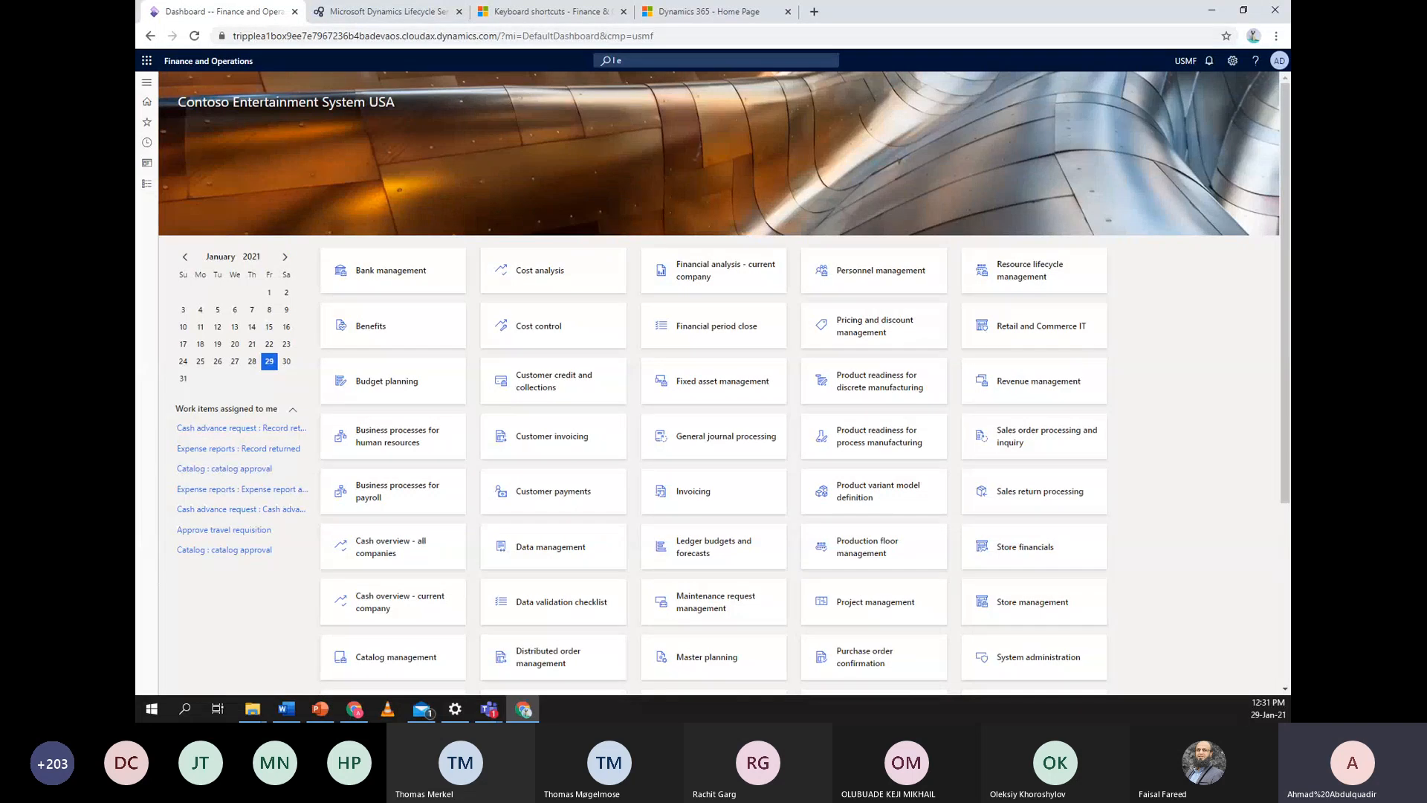
Open Organization administration > Number sequences > Number sequences
{"action": "left_click", "coordinate": [147, 187]}
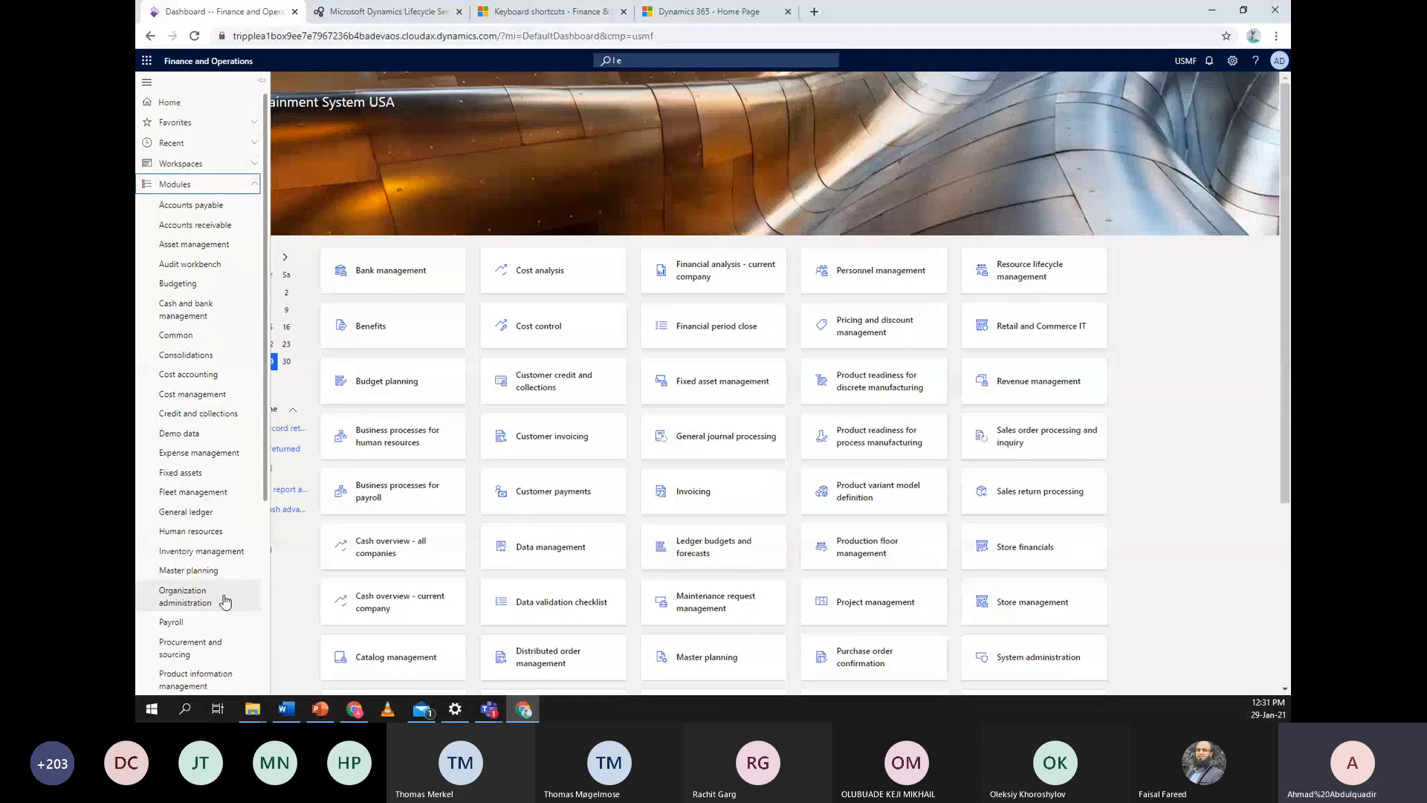
{"action": "left_click", "coordinate": [186, 596]}
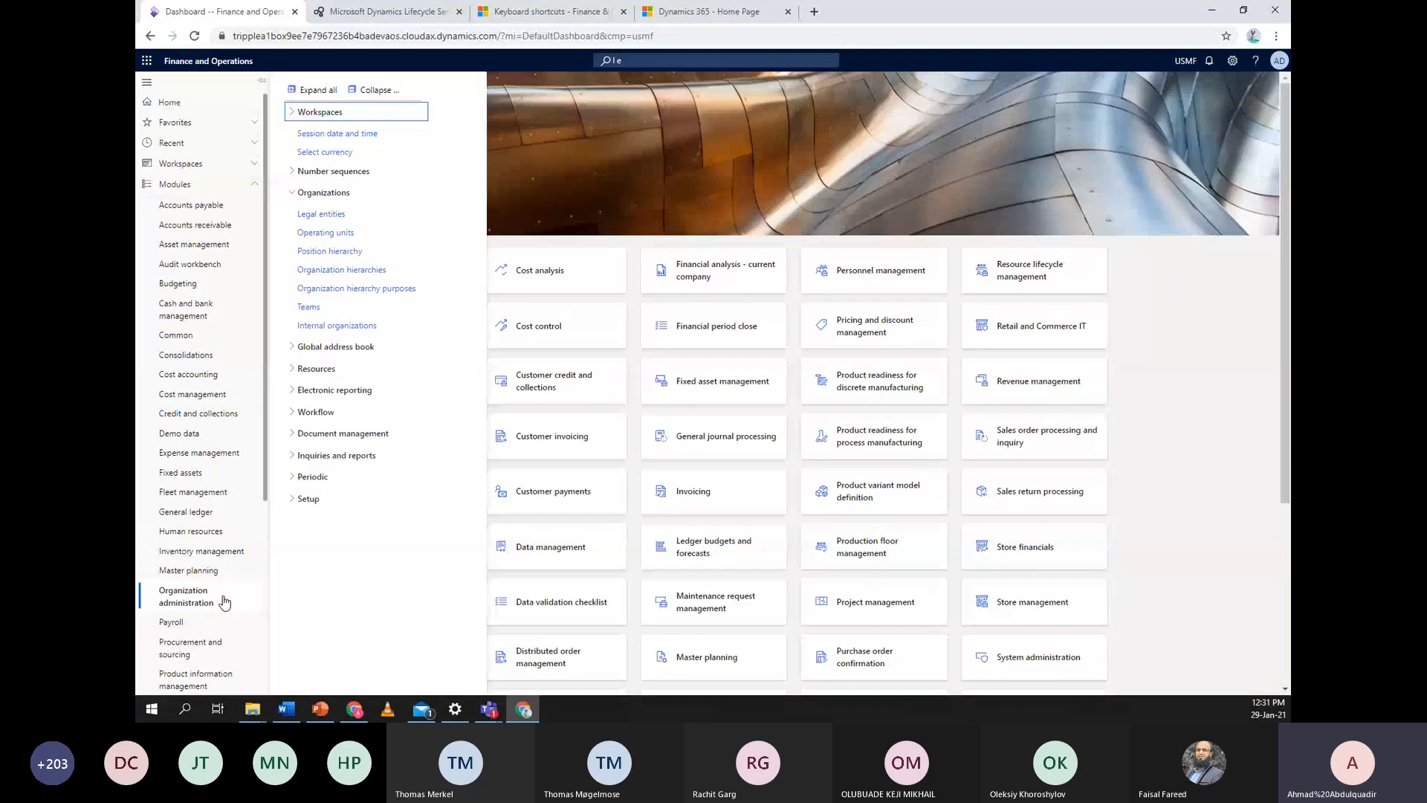
{"action": "left_click", "coordinate": [291, 173]}
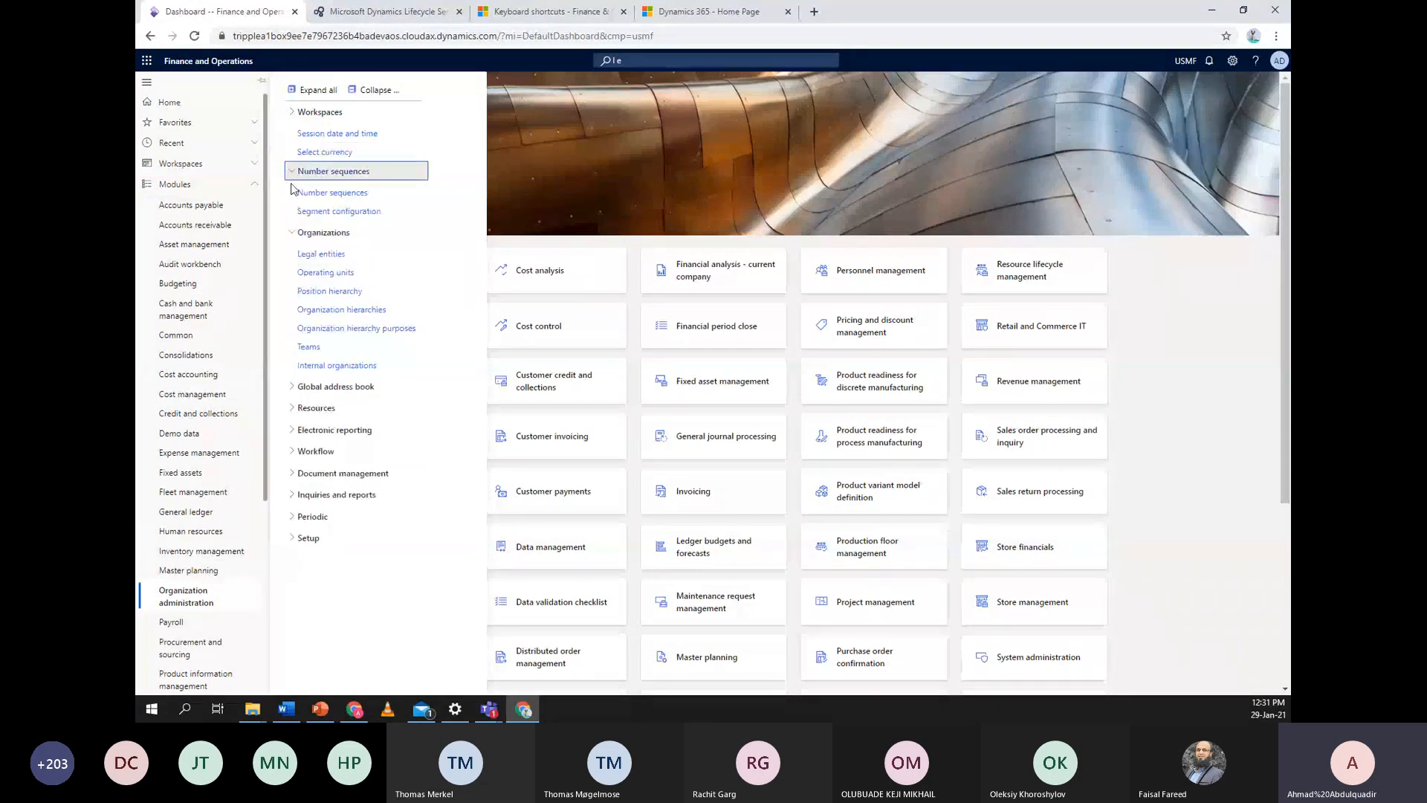
{"action": "left_click", "coordinate": [344, 193]}
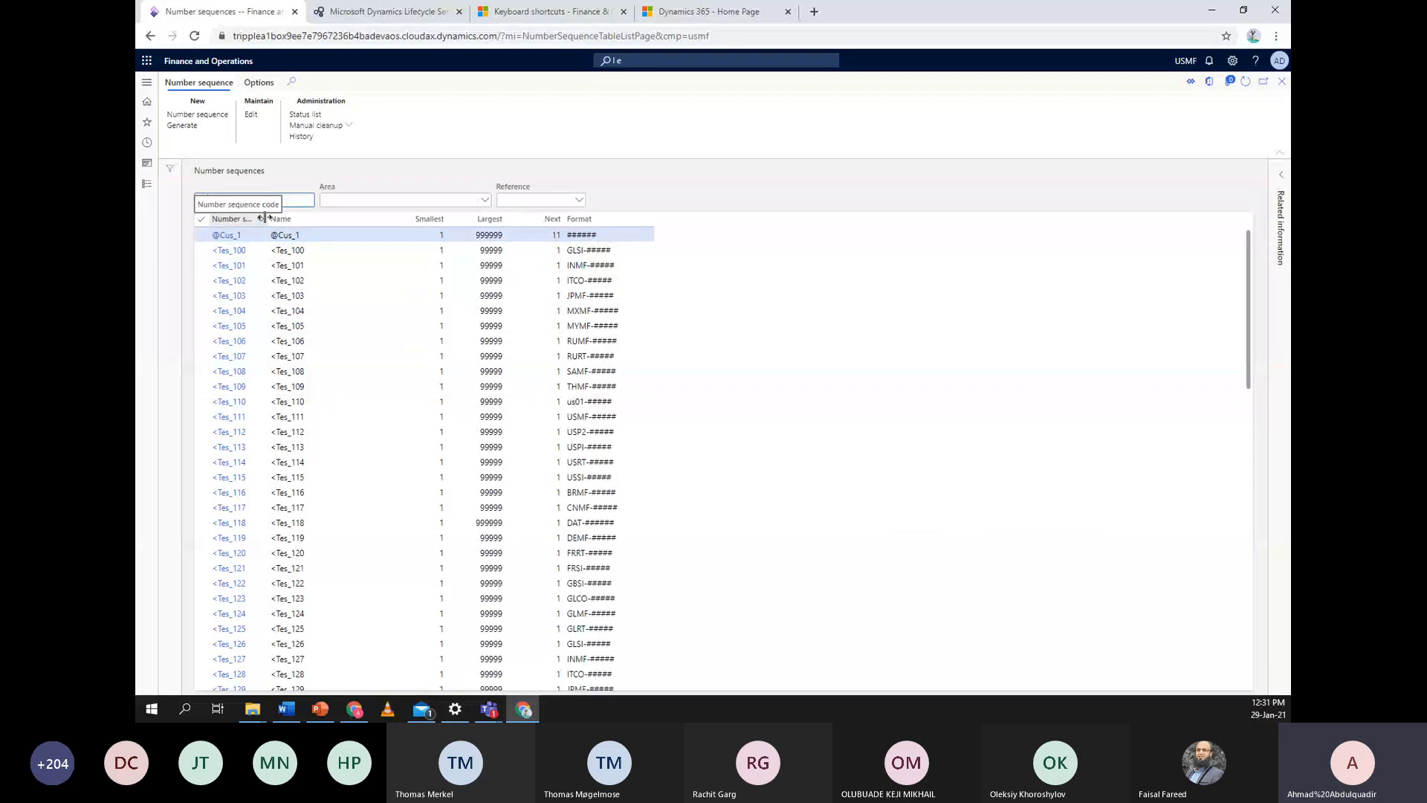
Widen the Number sequence code column to fit and scroll through the USMF sequences
{"action": "double_click", "coordinate": [303, 217]}
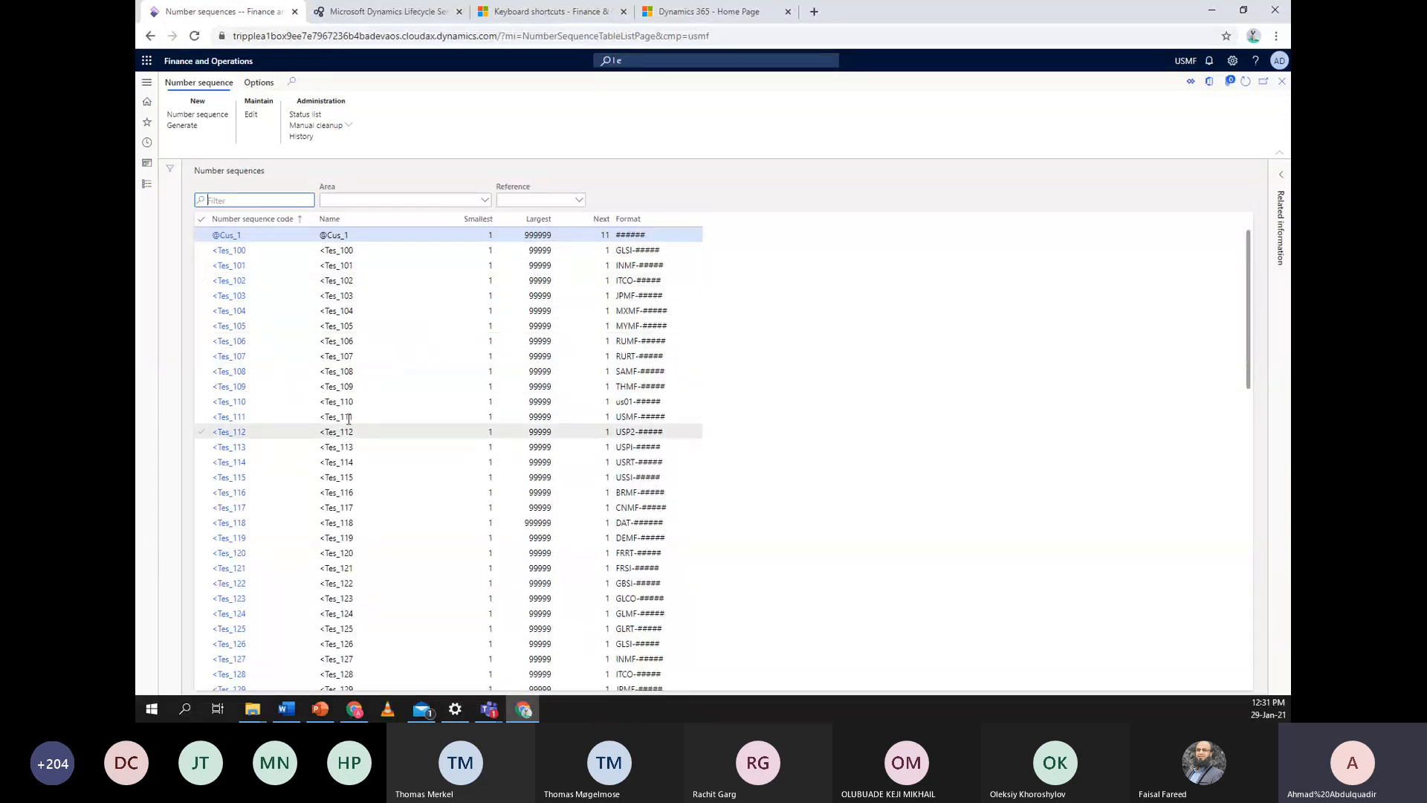
{"action": "scroll", "coordinate": [367, 399], "scroll_direction": "down", "scroll_amount": 9}
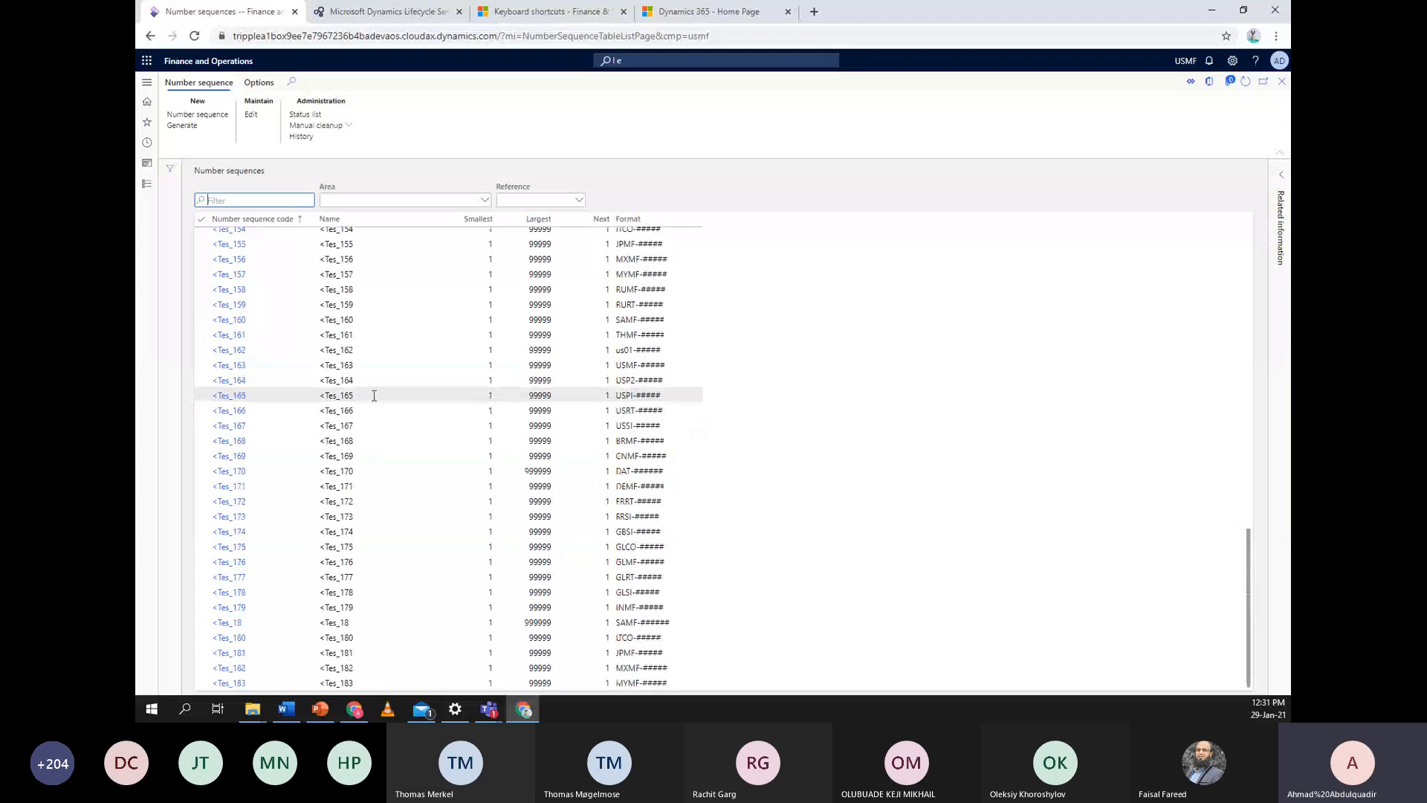
{"action": "scroll", "coordinate": [374, 397], "scroll_direction": "up", "scroll_amount": 10}
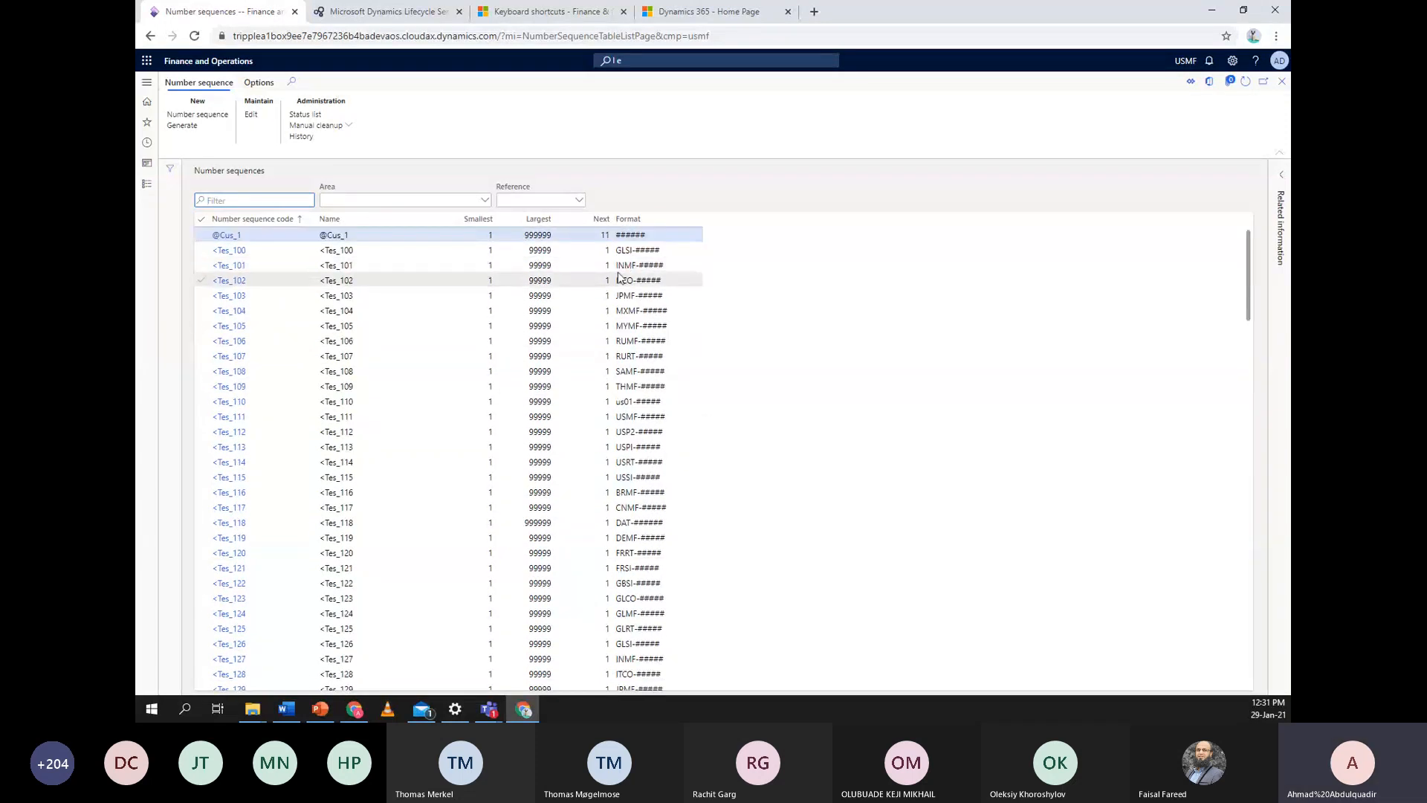
{"action": "scroll", "coordinate": [651, 297], "scroll_direction": "down", "scroll_amount": 13}
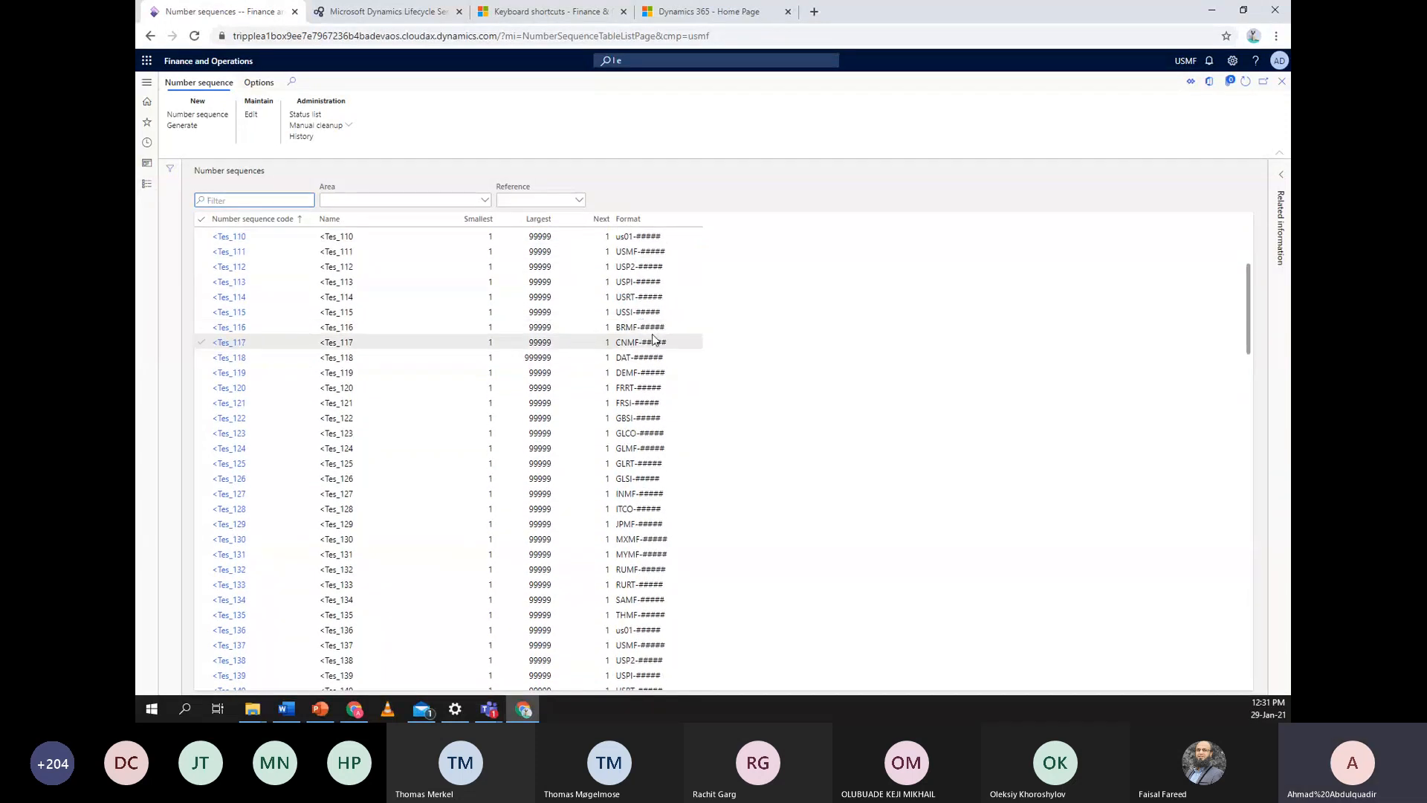
{"action": "key", "text": "ctrl+Home"}
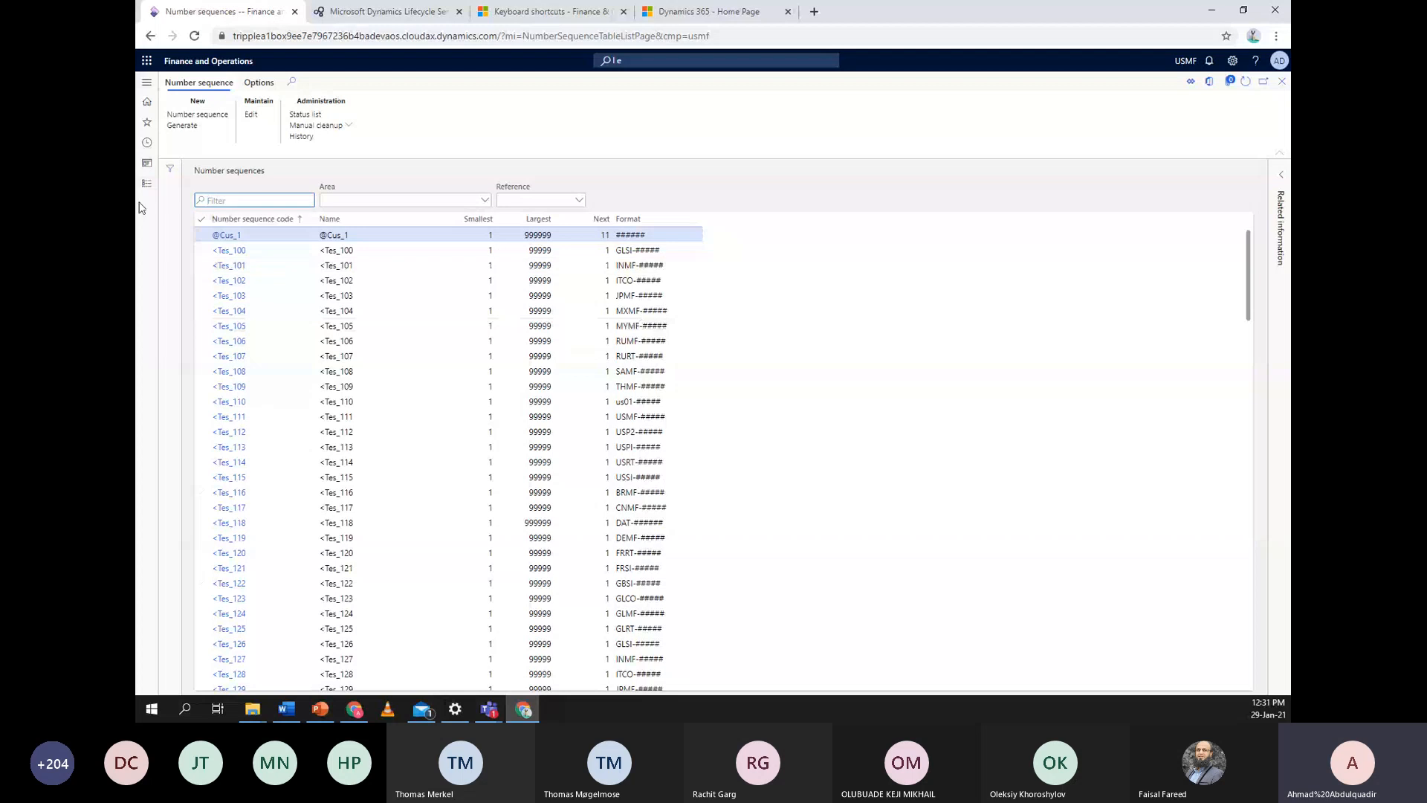
{"action": "left_click", "coordinate": [146, 190]}
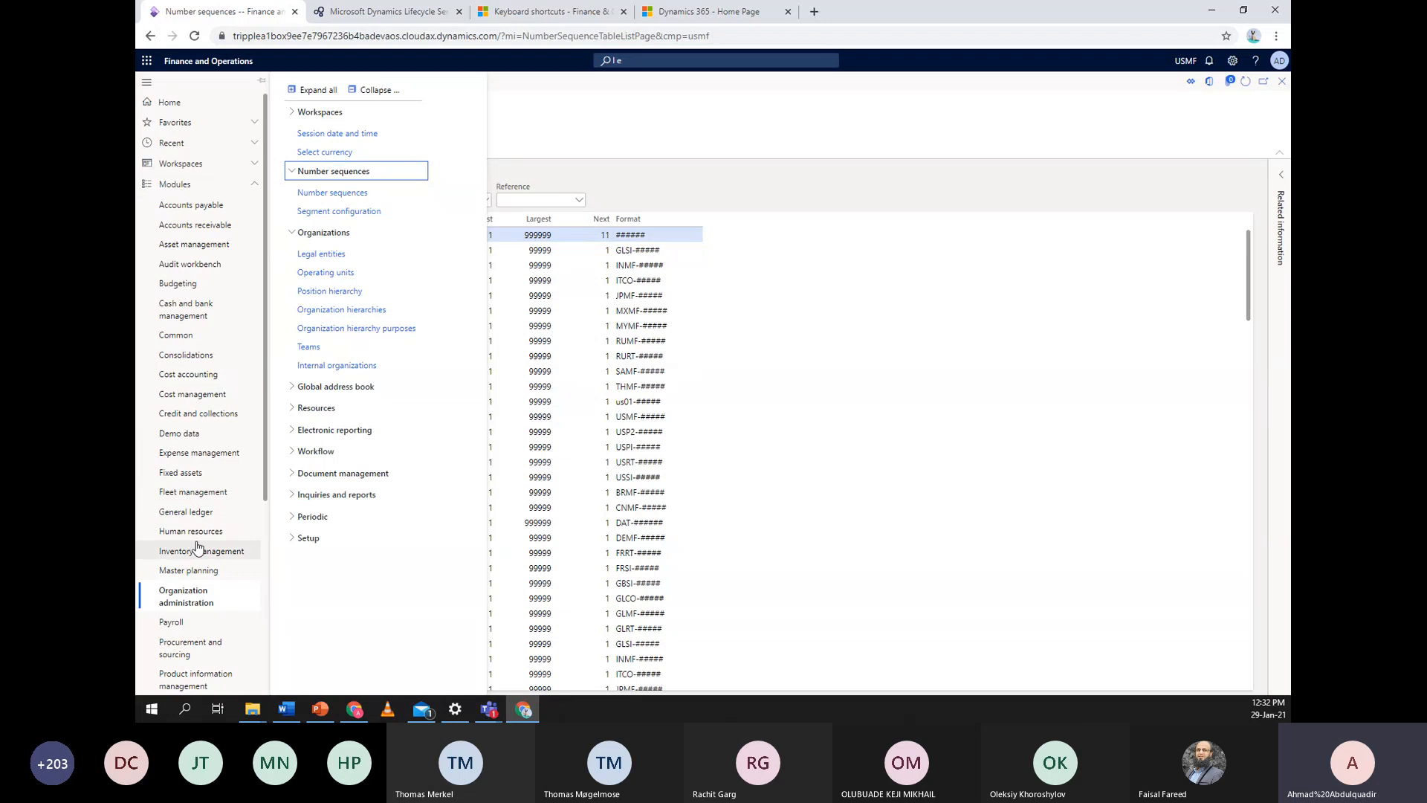
Open General ledger parameters, switch the company to TAHQ, and view its Number sequences tab
{"action": "left_click", "coordinate": [191, 514]}
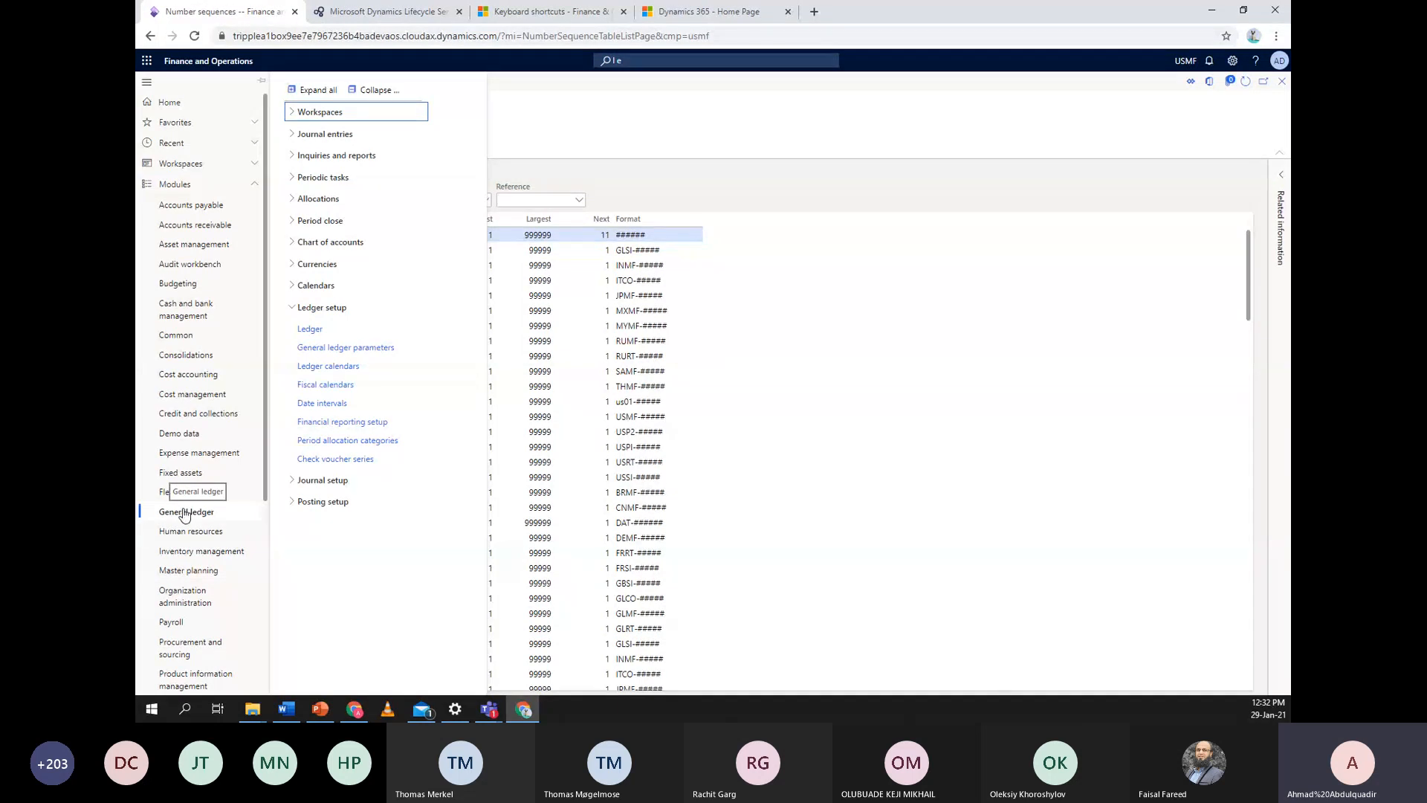
{"action": "left_click", "coordinate": [375, 350]}
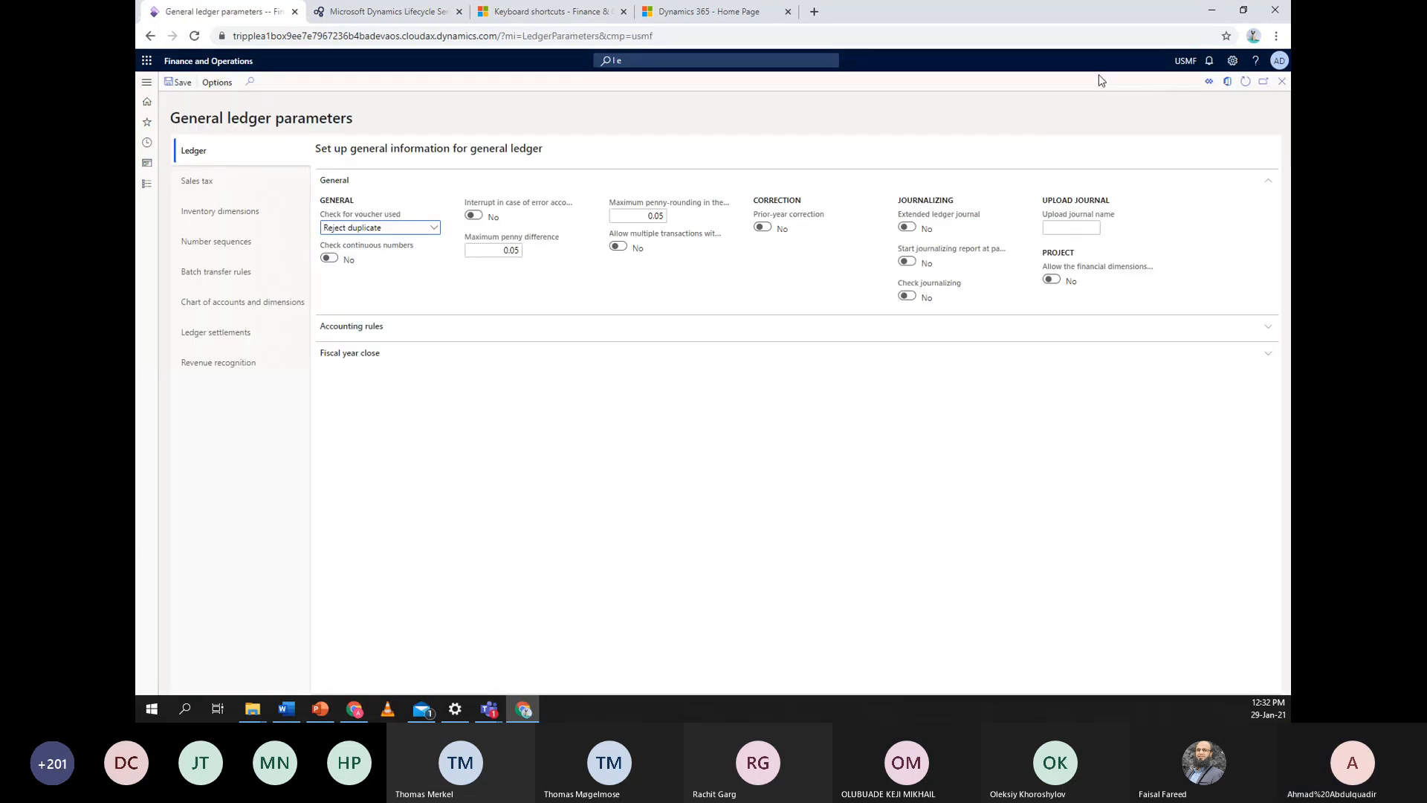
{"action": "left_click", "coordinate": [1186, 61]}
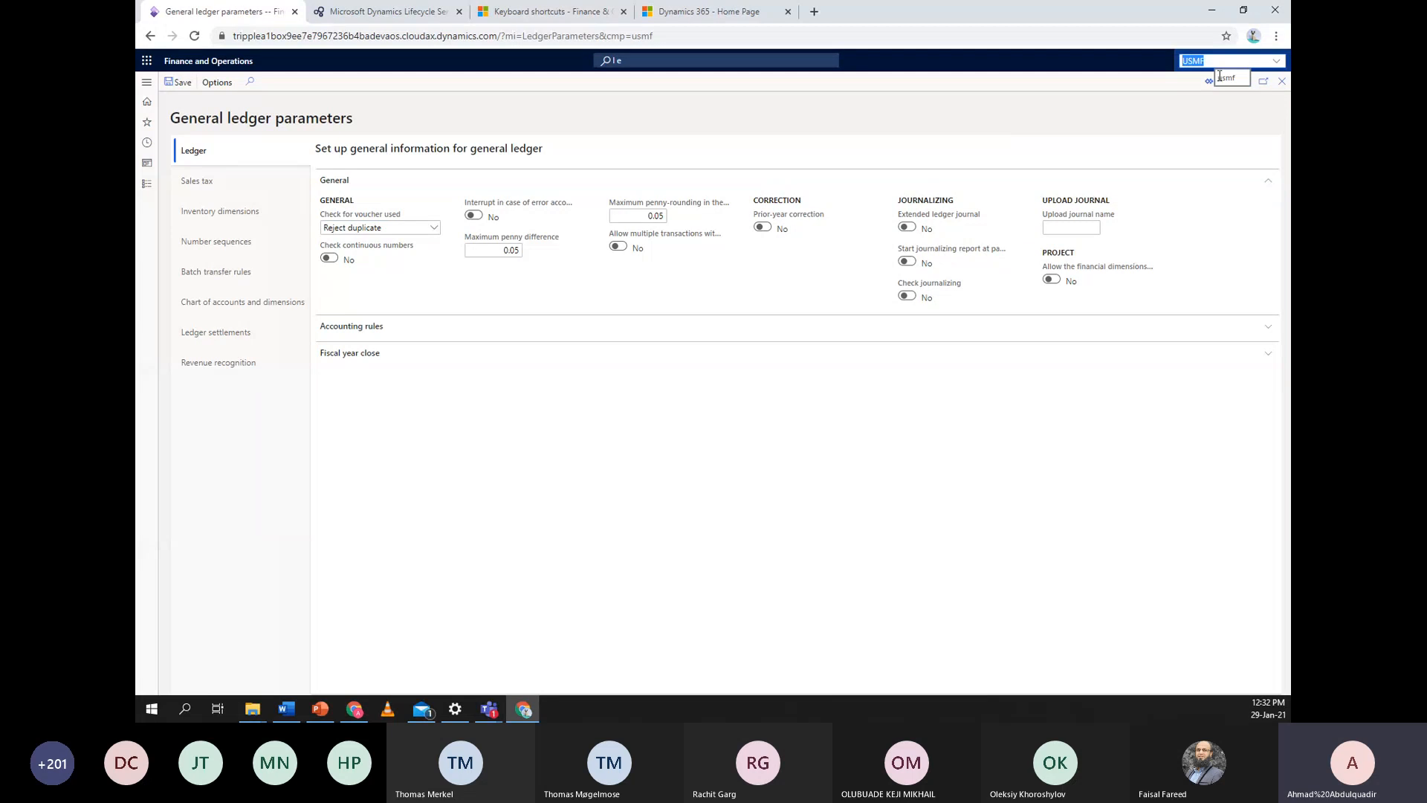
{"action": "type", "text": "TAHQ"}
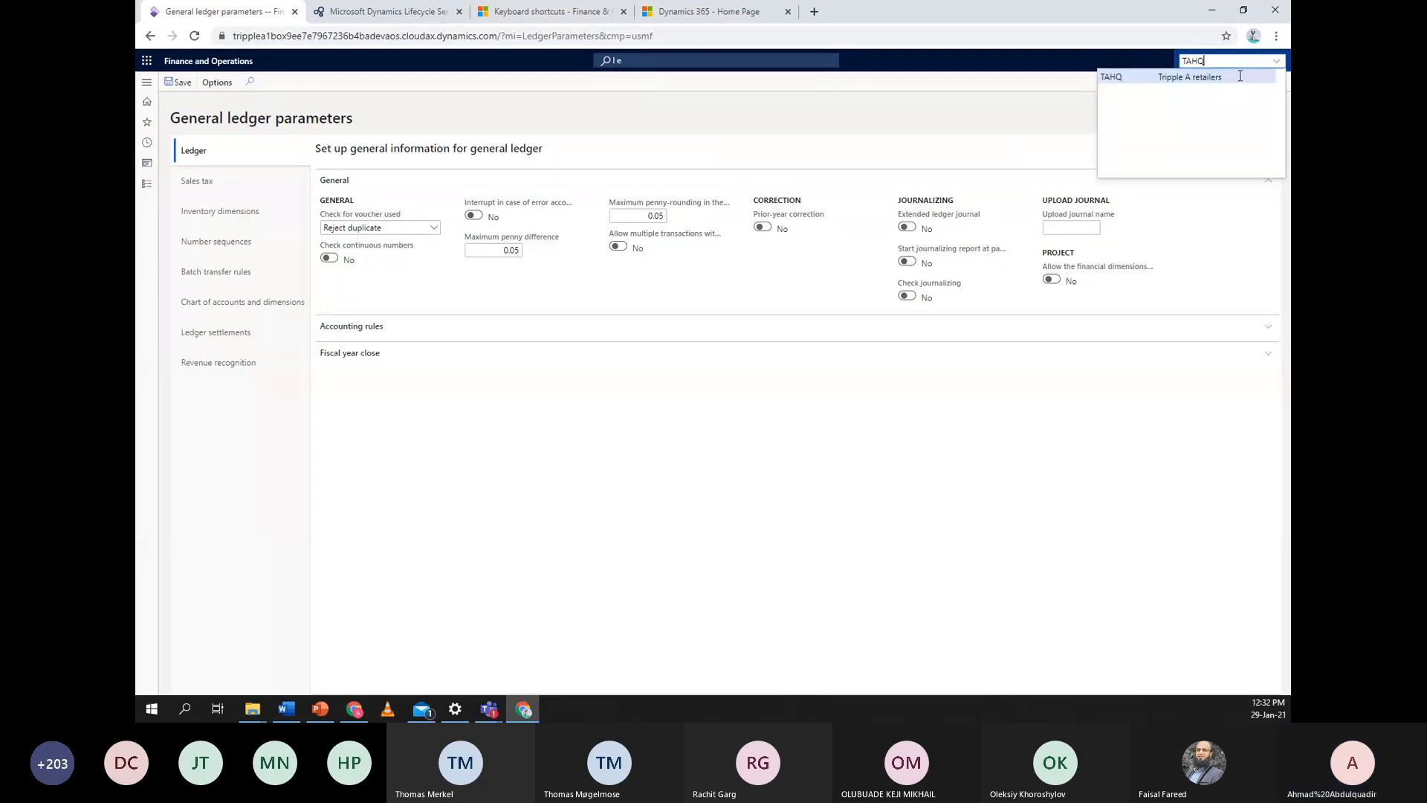
{"action": "key", "text": "Return"}
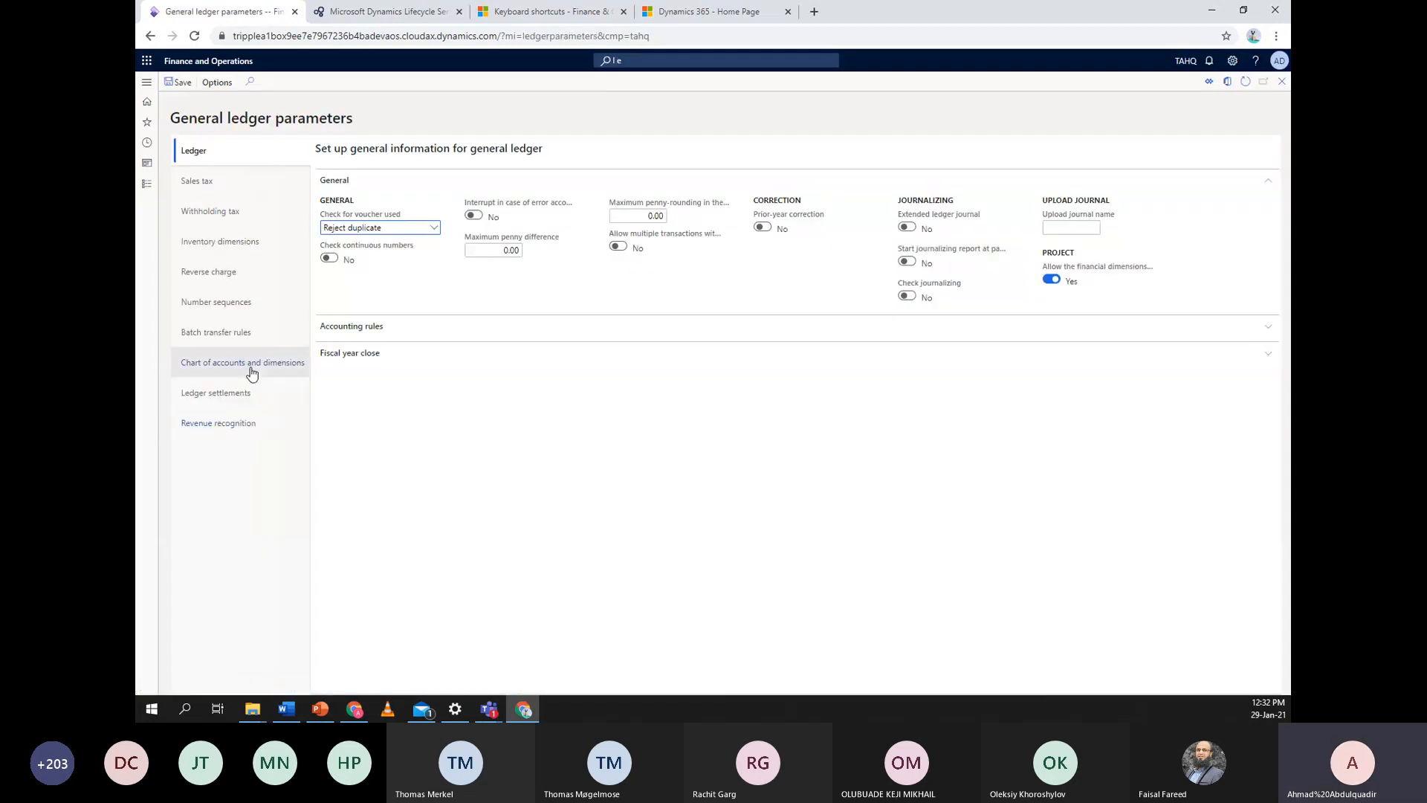
{"action": "left_click", "coordinate": [248, 312]}
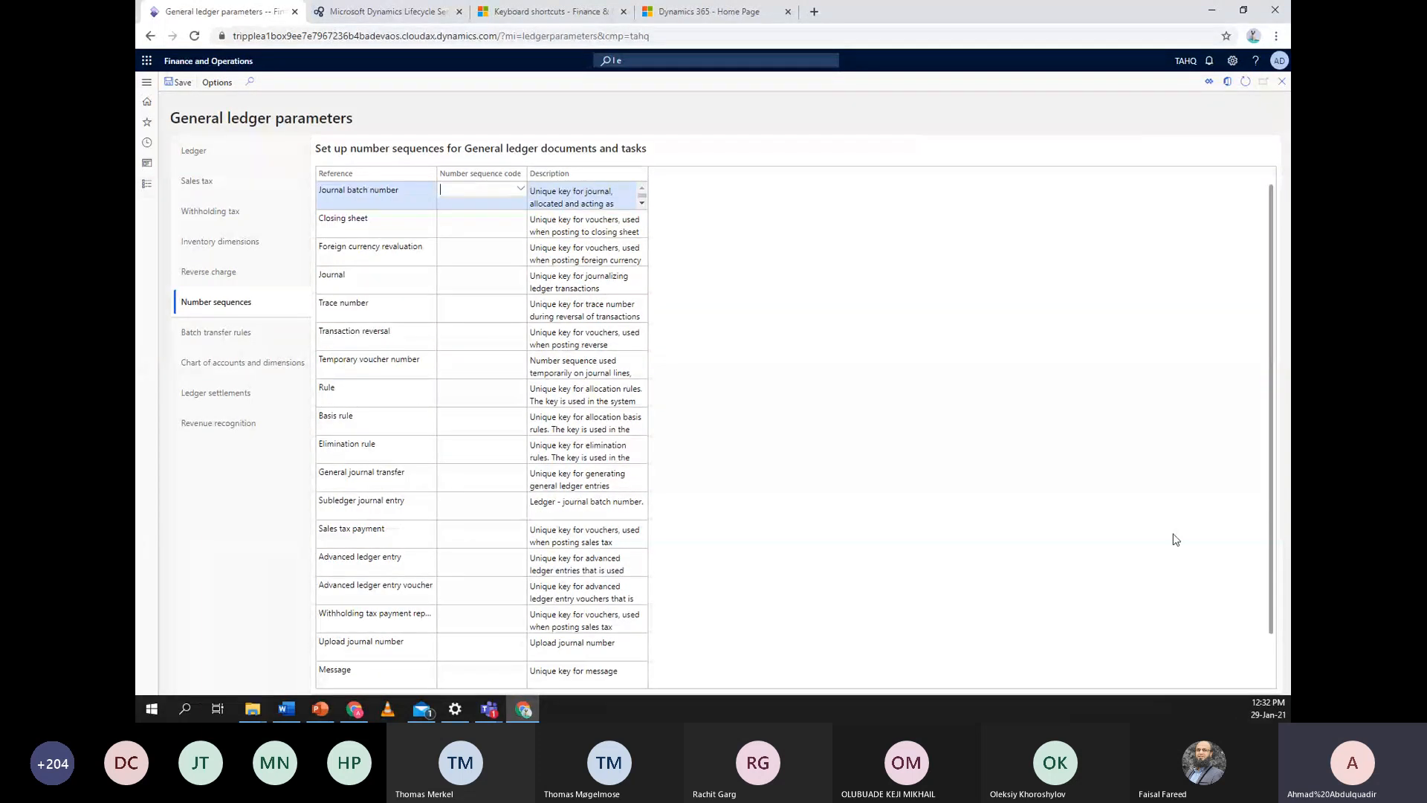
{"action": "left_click", "coordinate": [147, 183]}
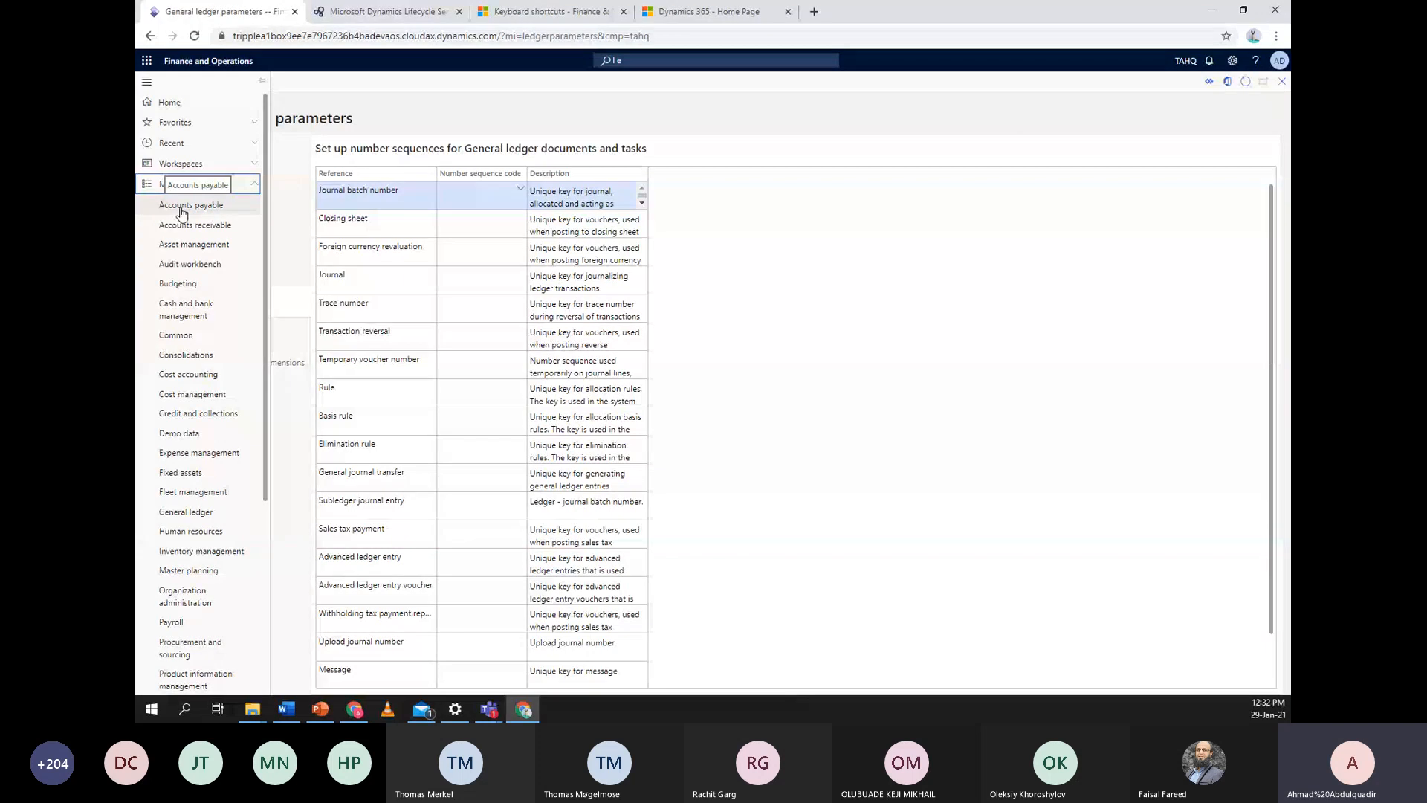
Open TAHQ's Accounts payable parameters and view the Number sequences tab, showing references like Vendor account
{"action": "left_click", "coordinate": [182, 208]}
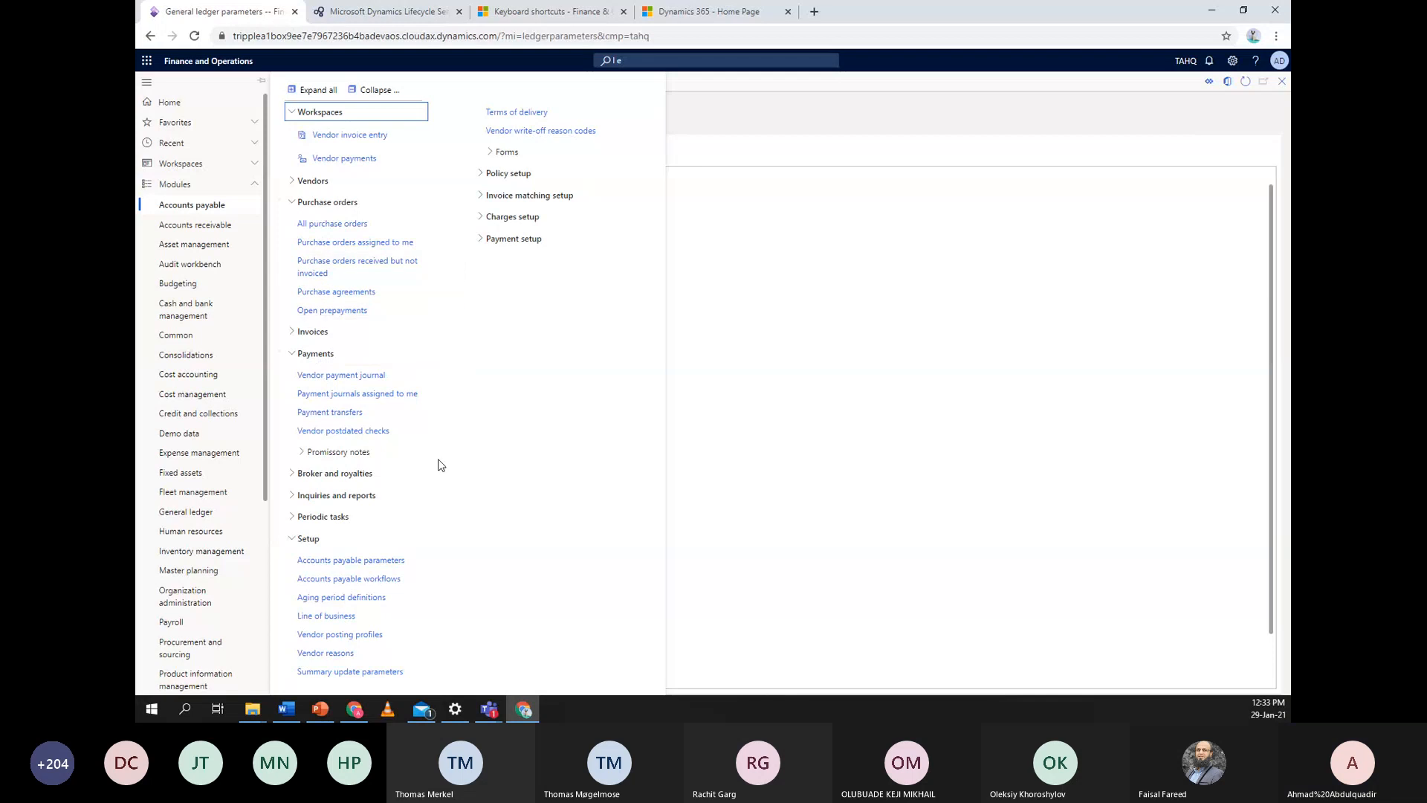
{"action": "left_click", "coordinate": [370, 563]}
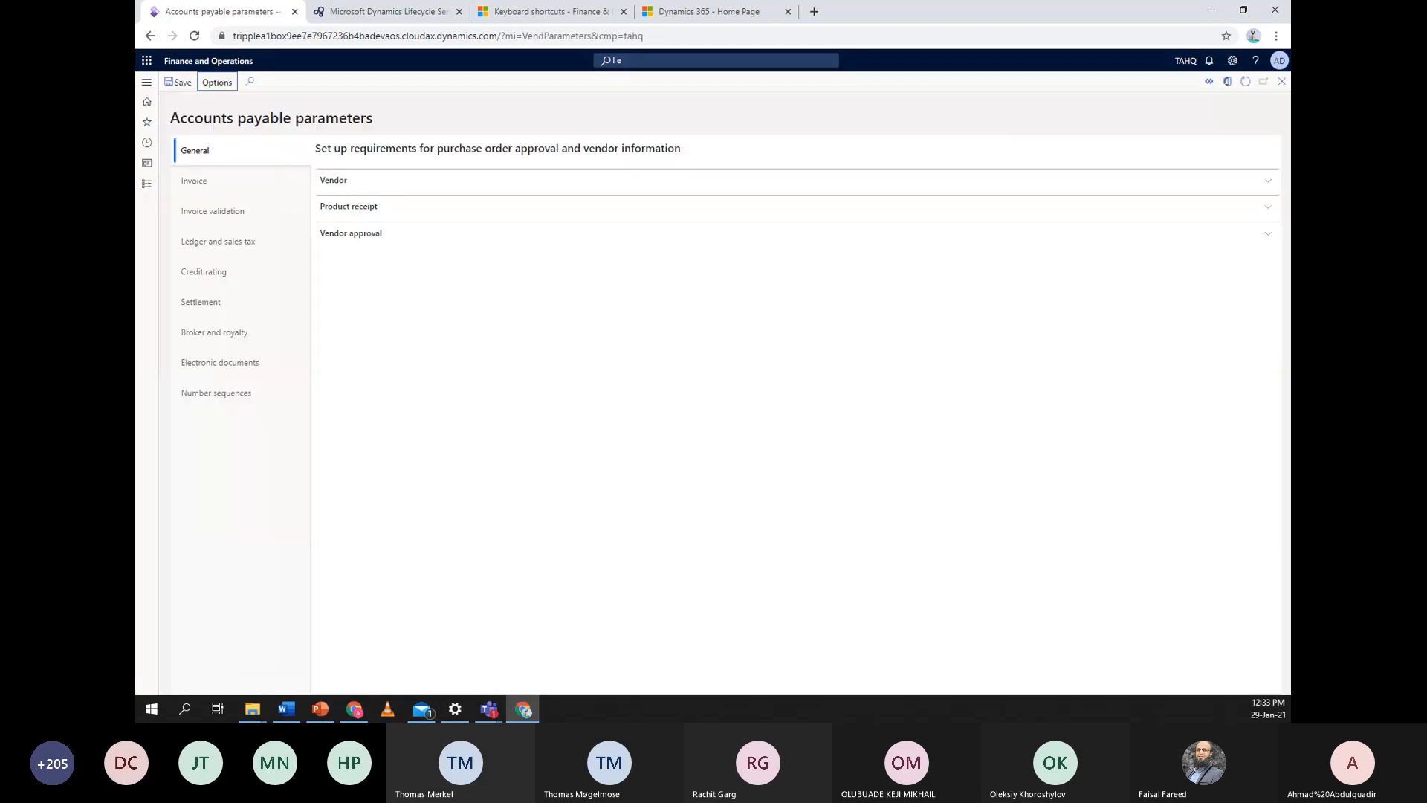
{"action": "left_click", "coordinate": [259, 393]}
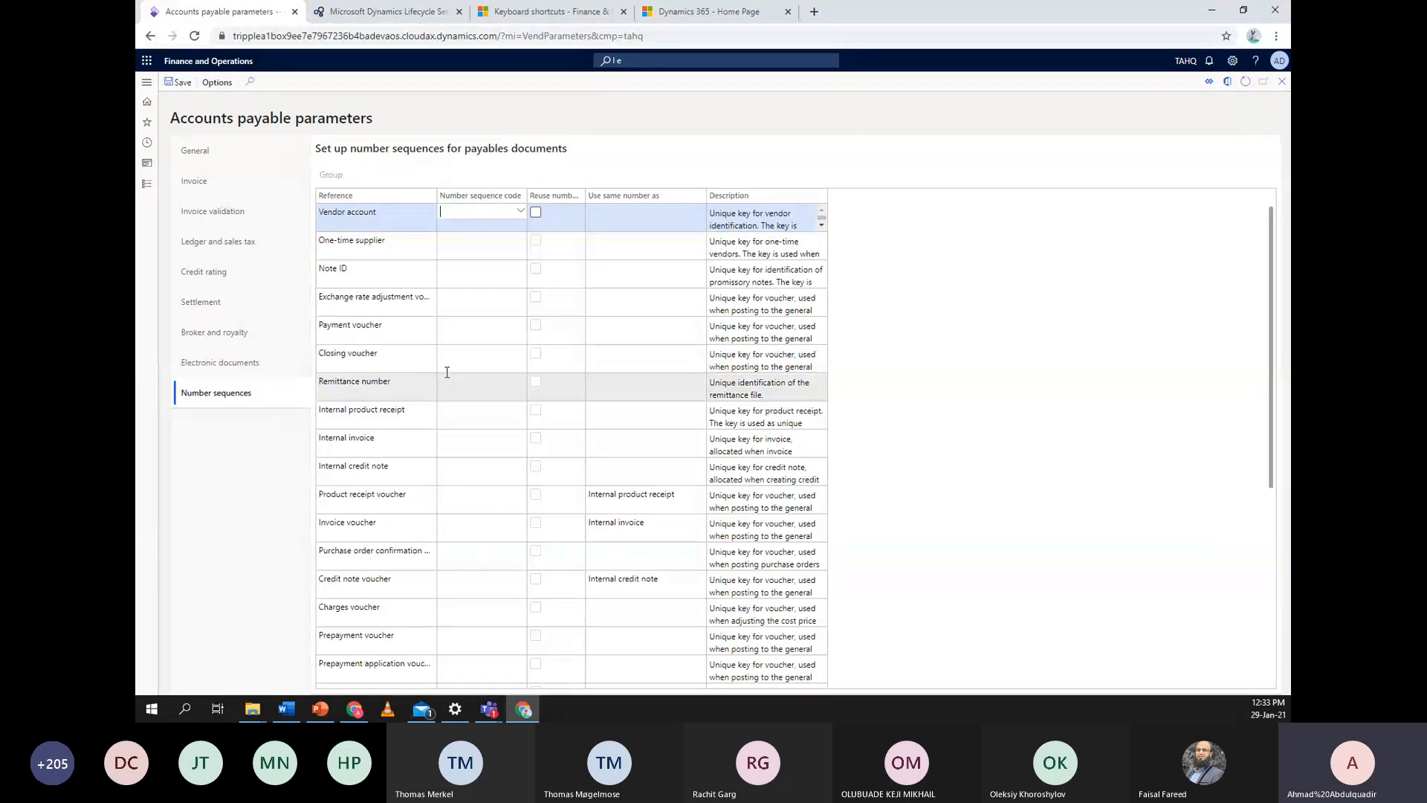
{"action": "left_click", "coordinate": [149, 184]}
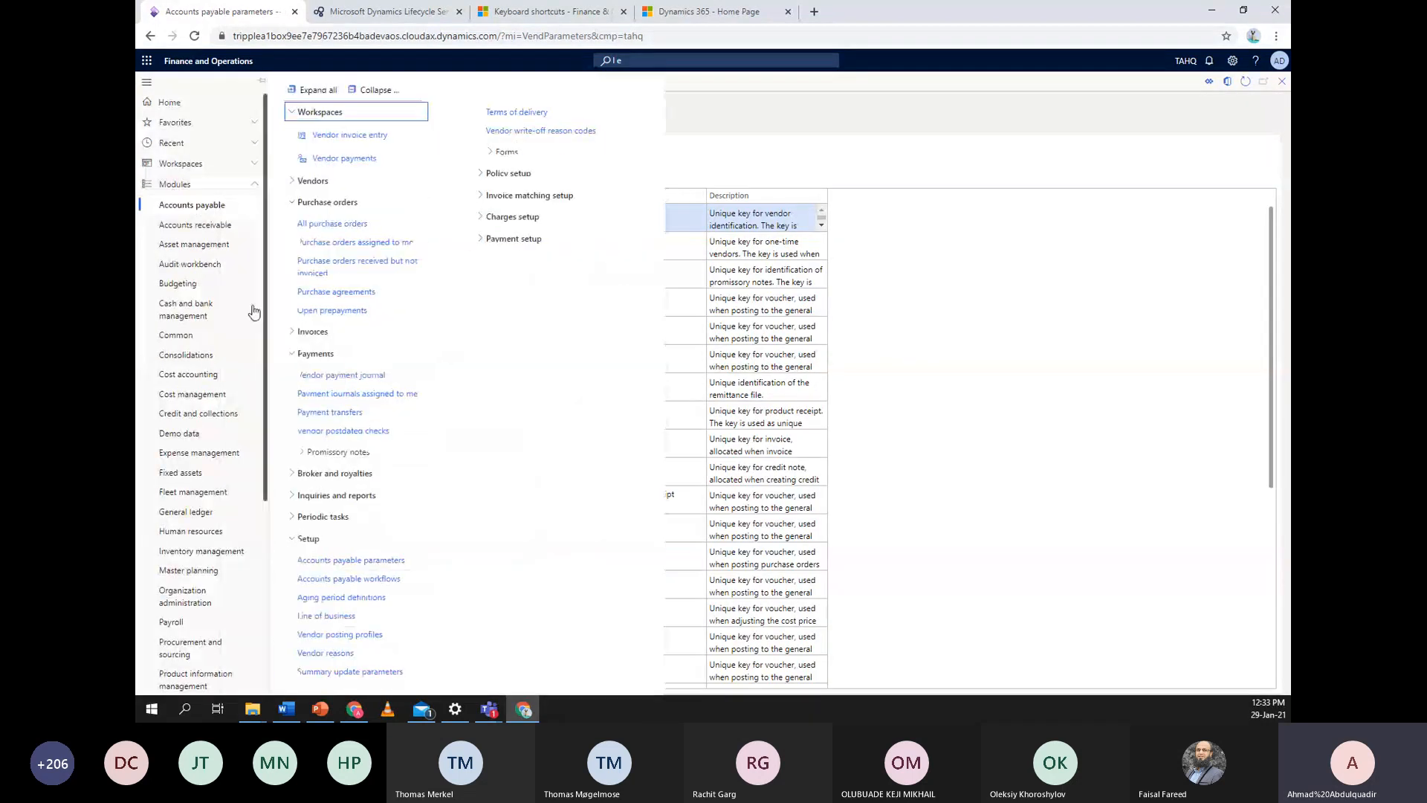
{"action": "key", "text": "Escape"}
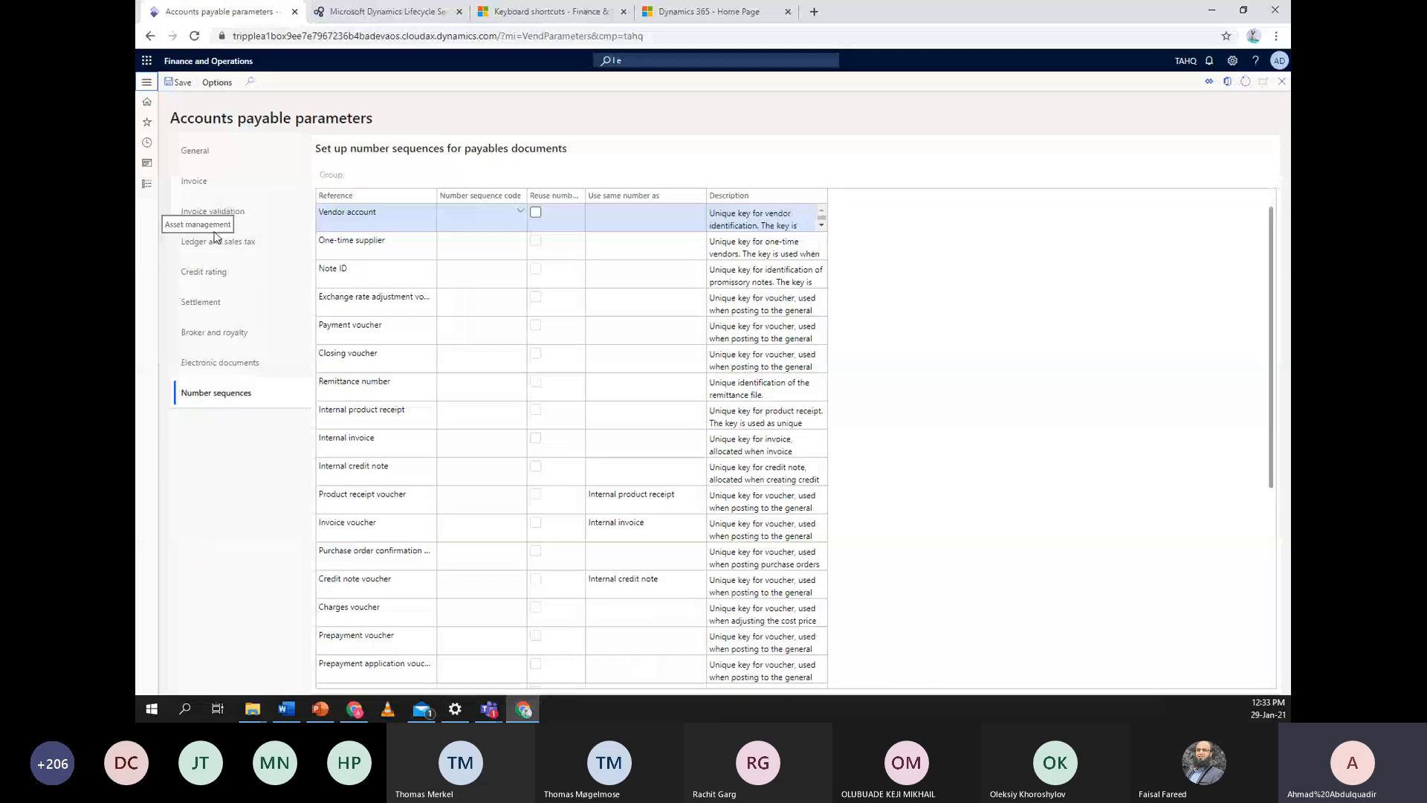
{"action": "left_click", "coordinate": [147, 184]}
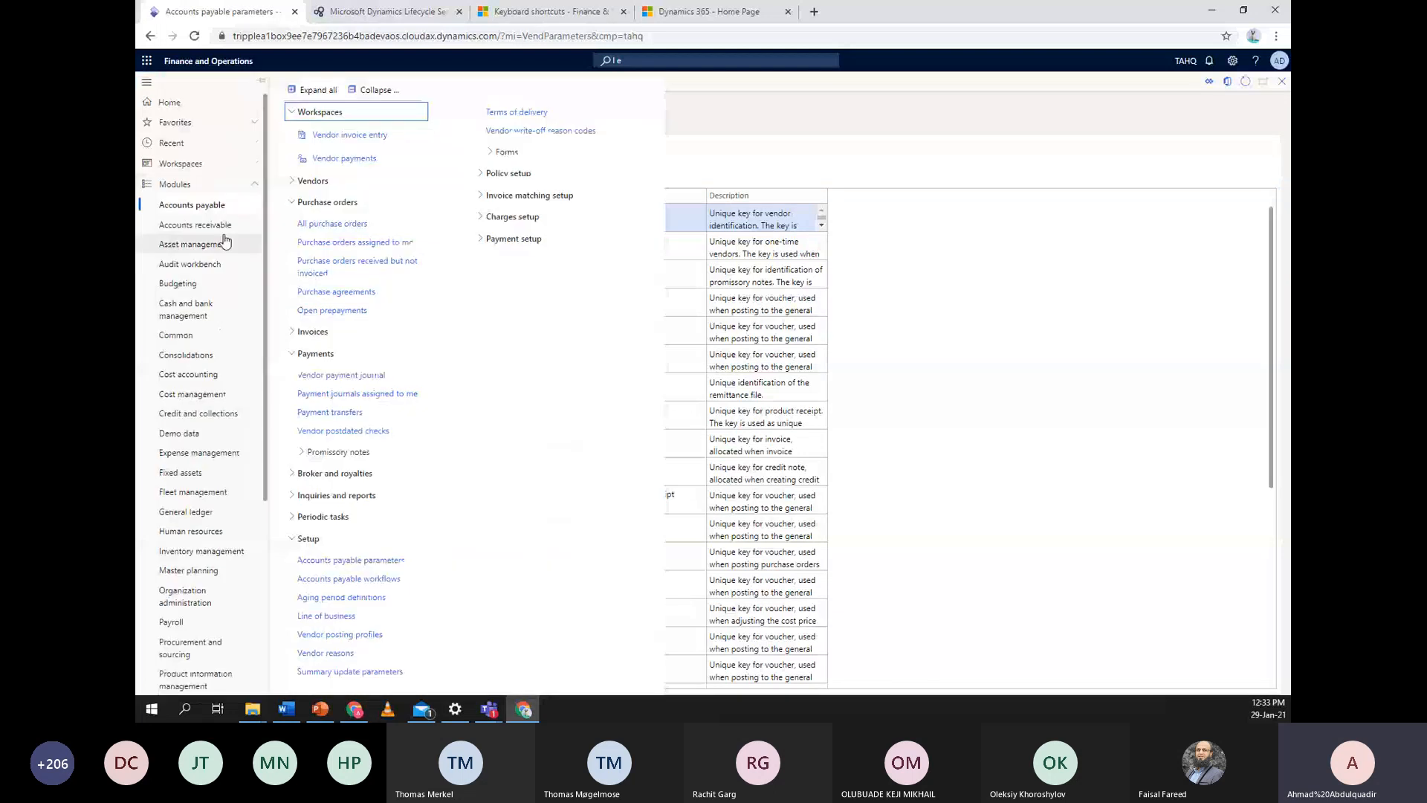
Go through Organization administration to the Number sequences list for company TAHQ
{"action": "left_click", "coordinate": [222, 228]}
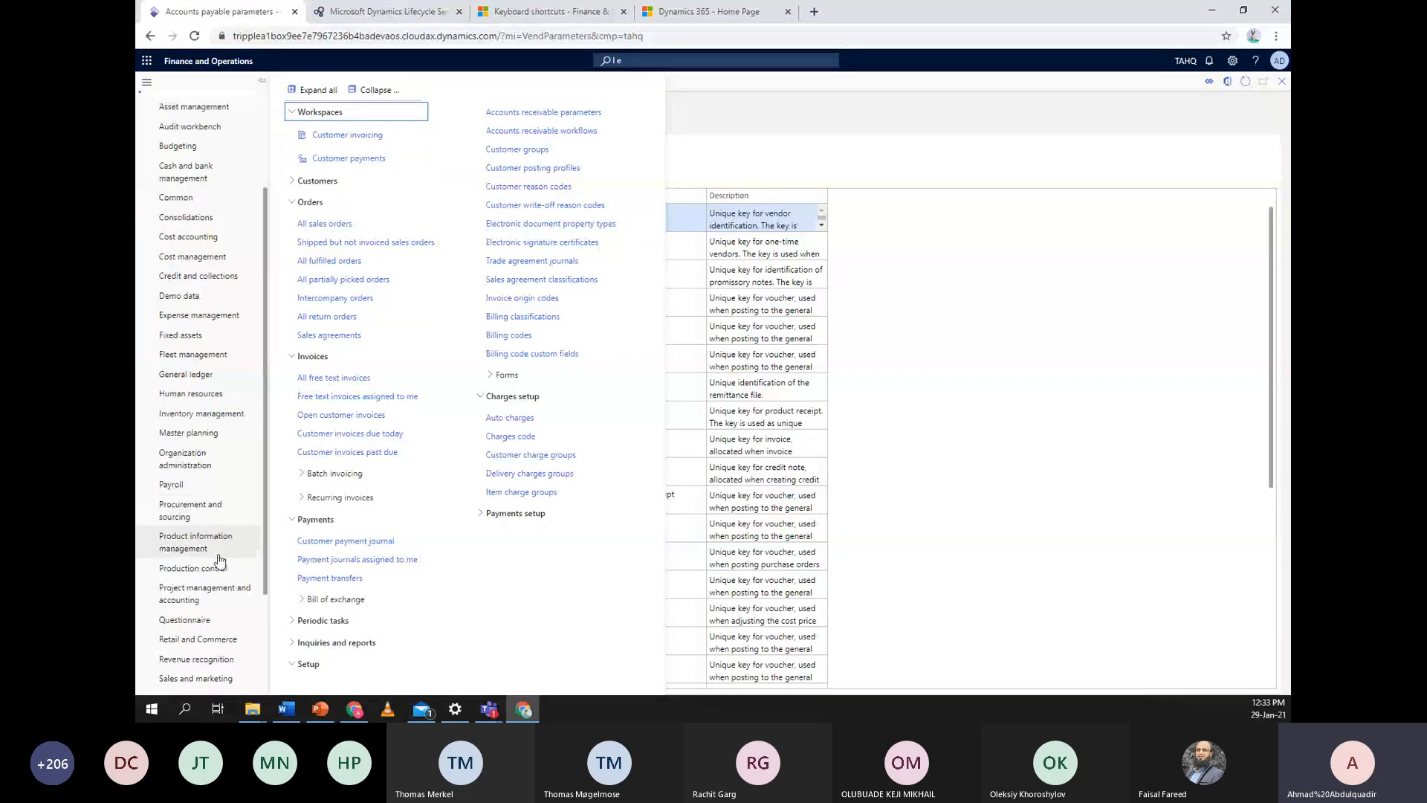
{"action": "scroll", "coordinate": [219, 561], "scroll_direction": "down", "scroll_amount": 3}
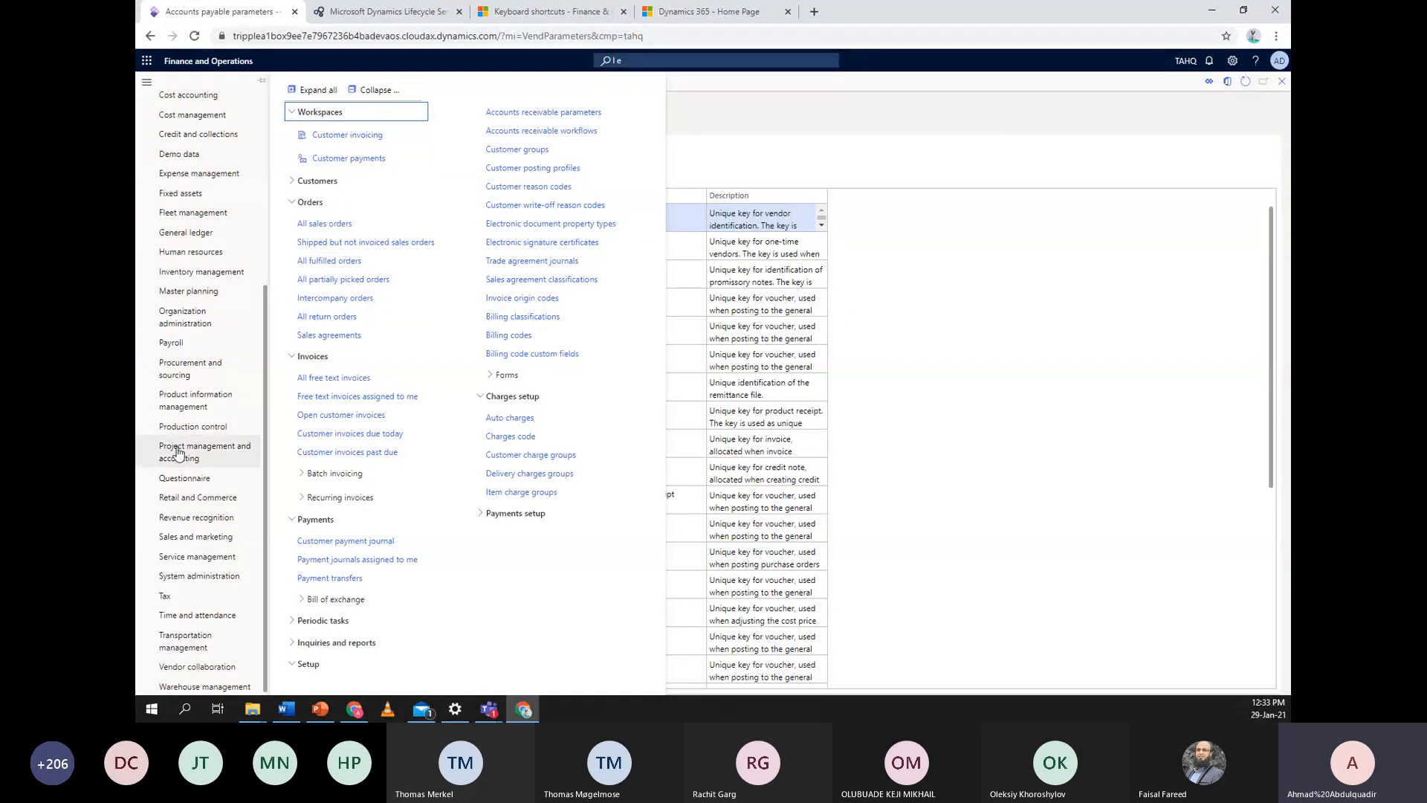
{"action": "left_click", "coordinate": [199, 320]}
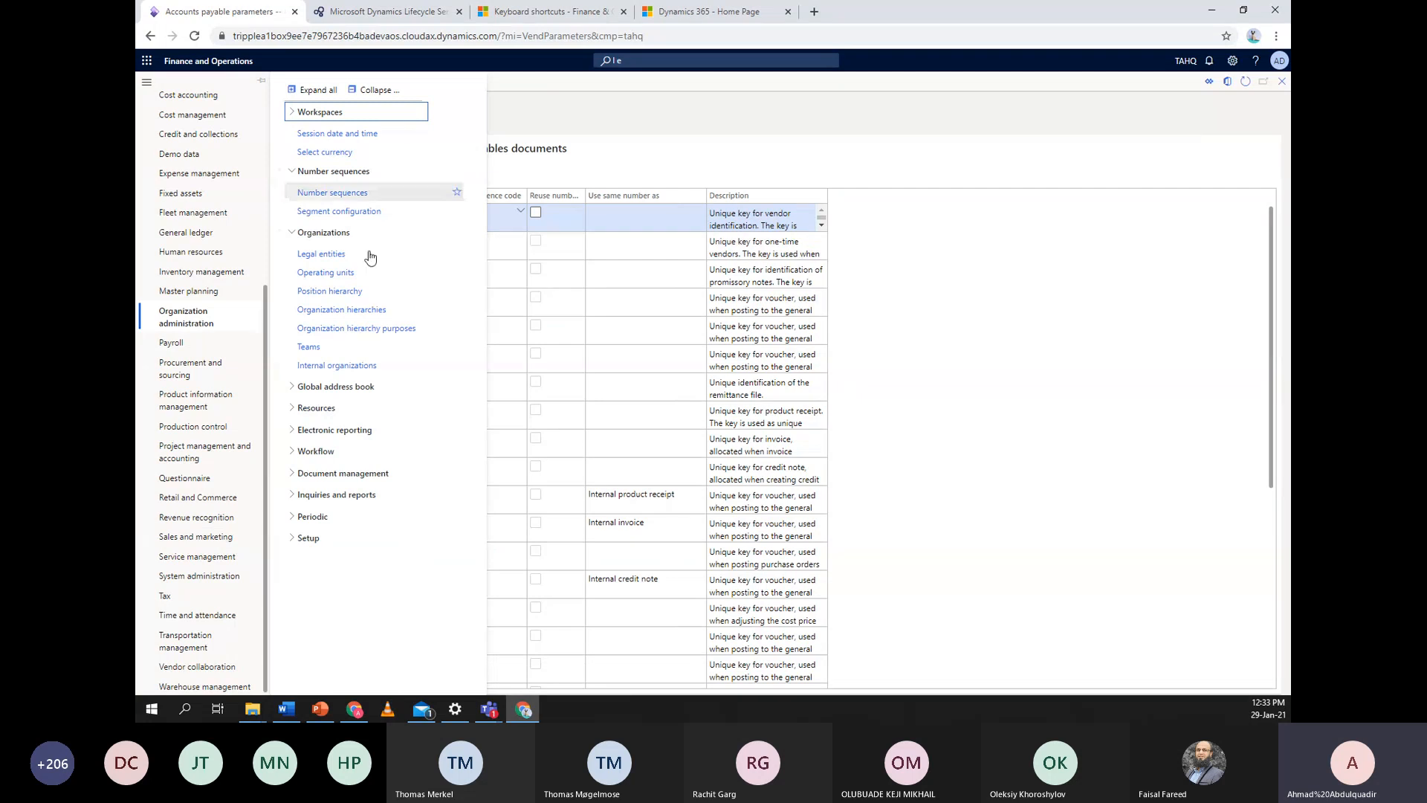
{"action": "left_click", "coordinate": [355, 193]}
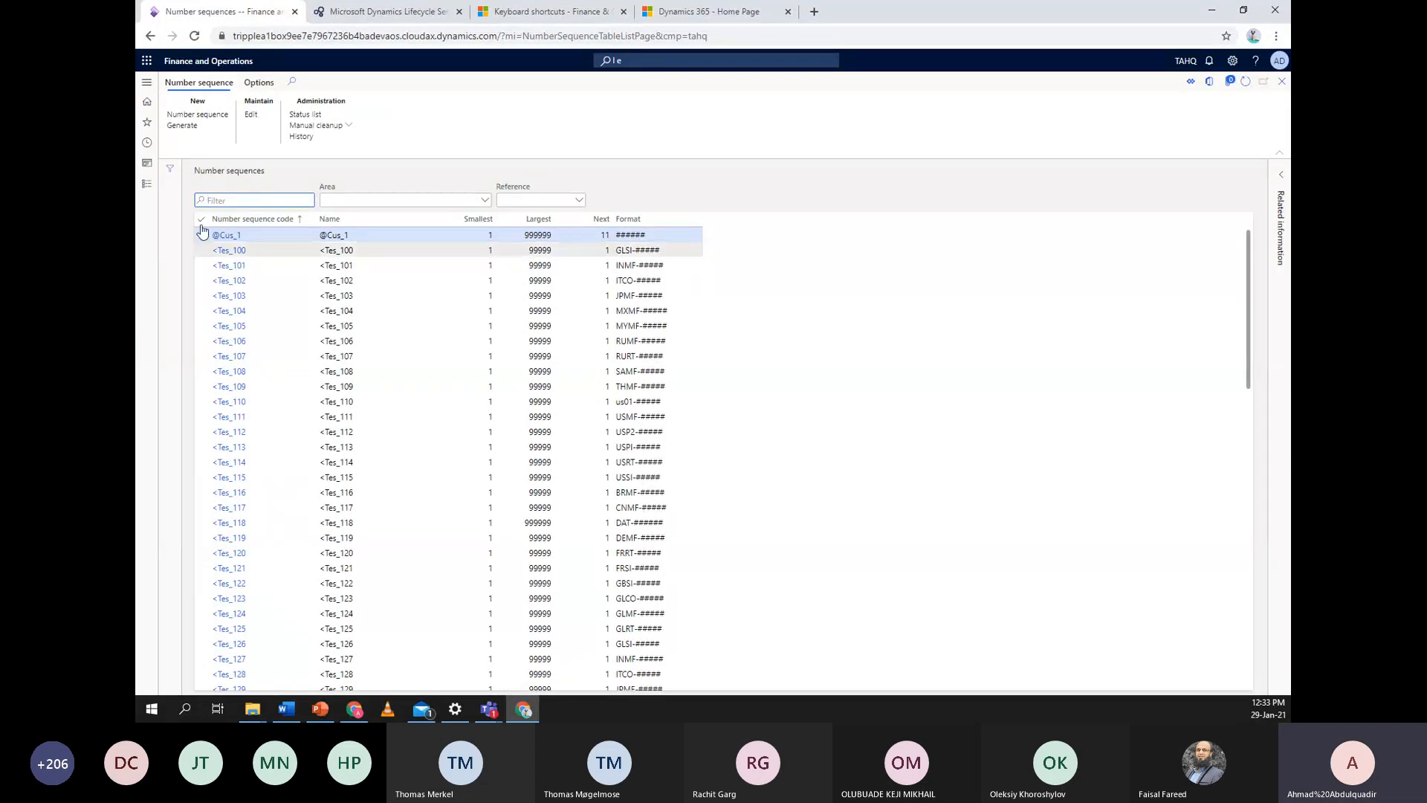
Run the Generate number sequences wizard for TAHQ through to Finish
{"action": "left_click", "coordinate": [200, 128]}
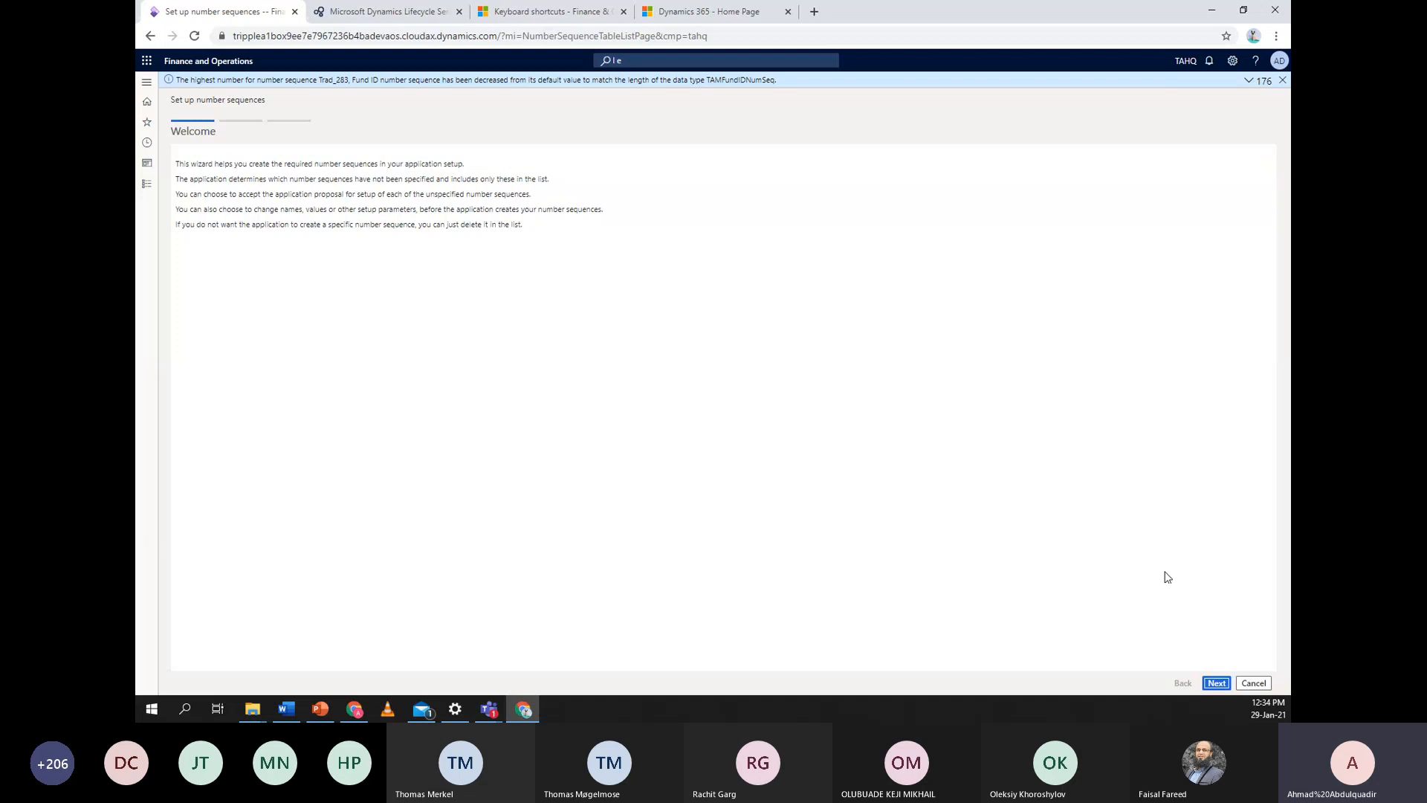
{"action": "left_click", "coordinate": [1217, 683]}
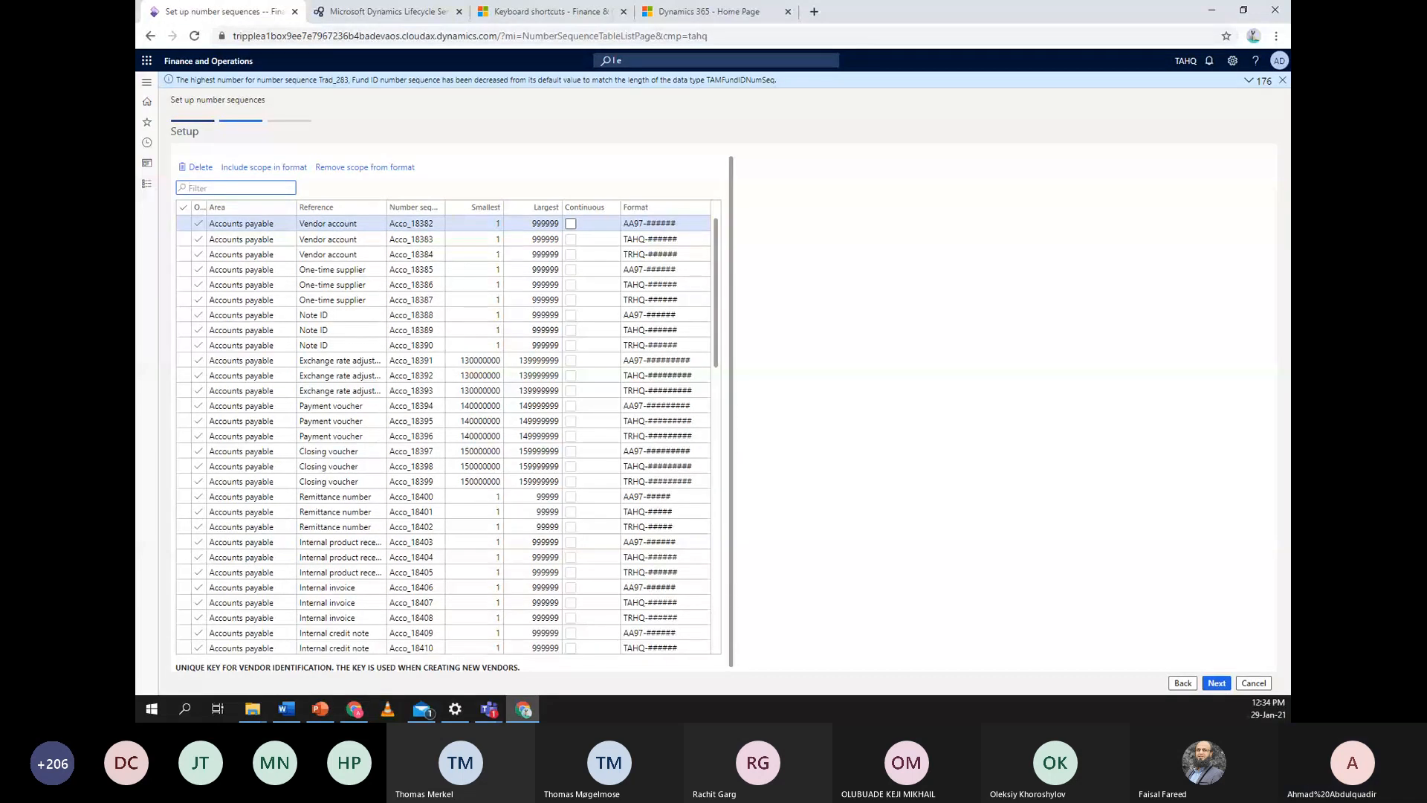
{"action": "left_click", "coordinate": [1217, 684]}
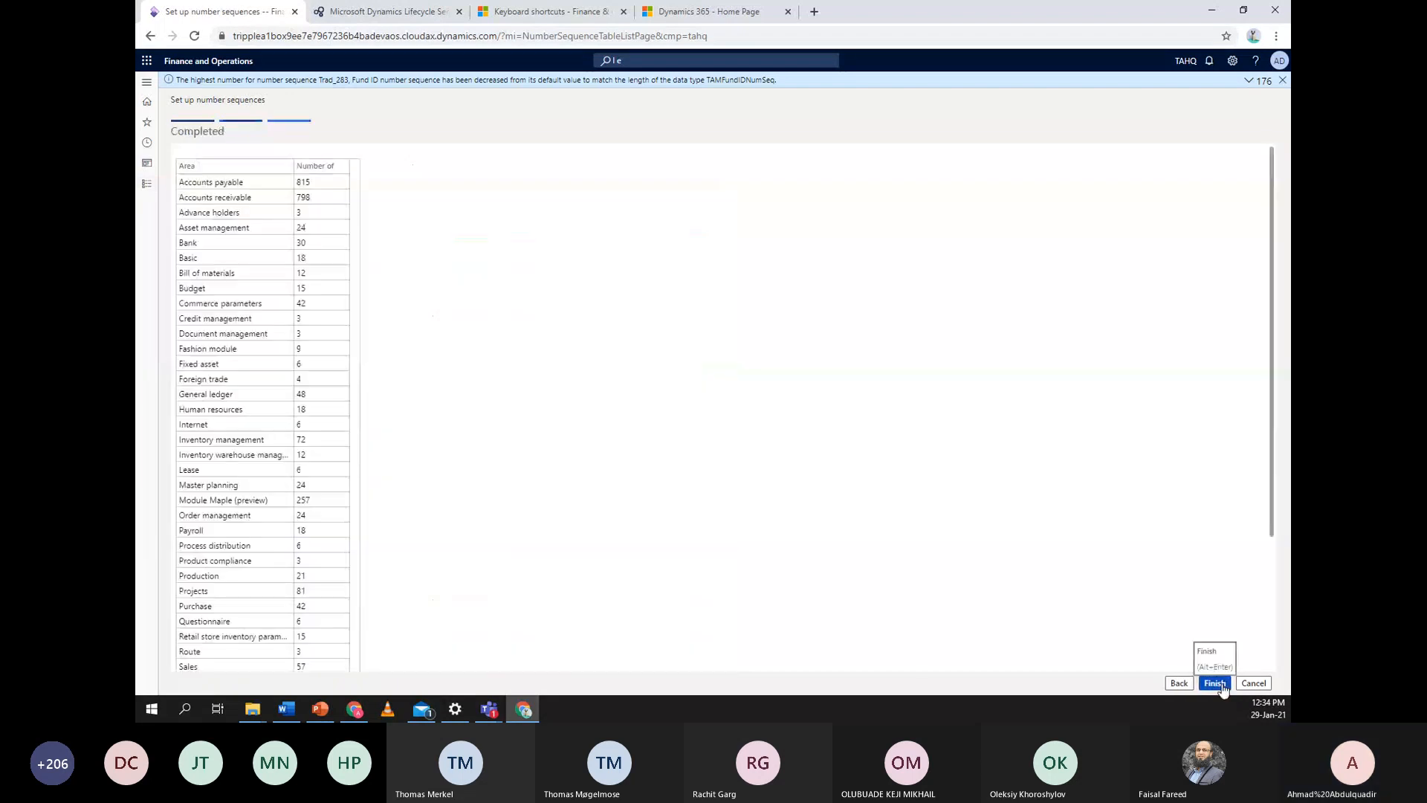
{"action": "left_click", "coordinate": [1223, 687]}
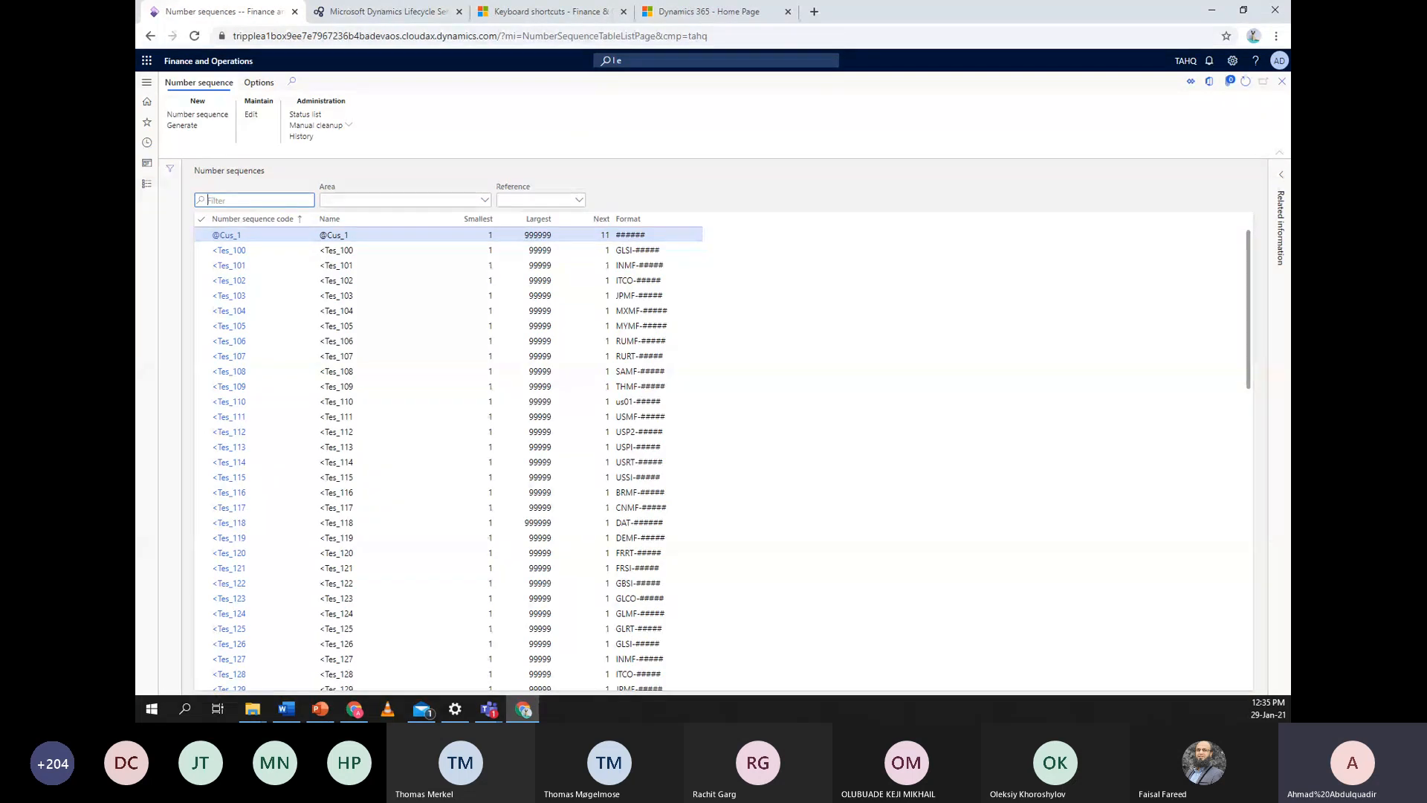
Open the General ledger module menu from the Modules list
{"action": "left_click", "coordinate": [147, 186]}
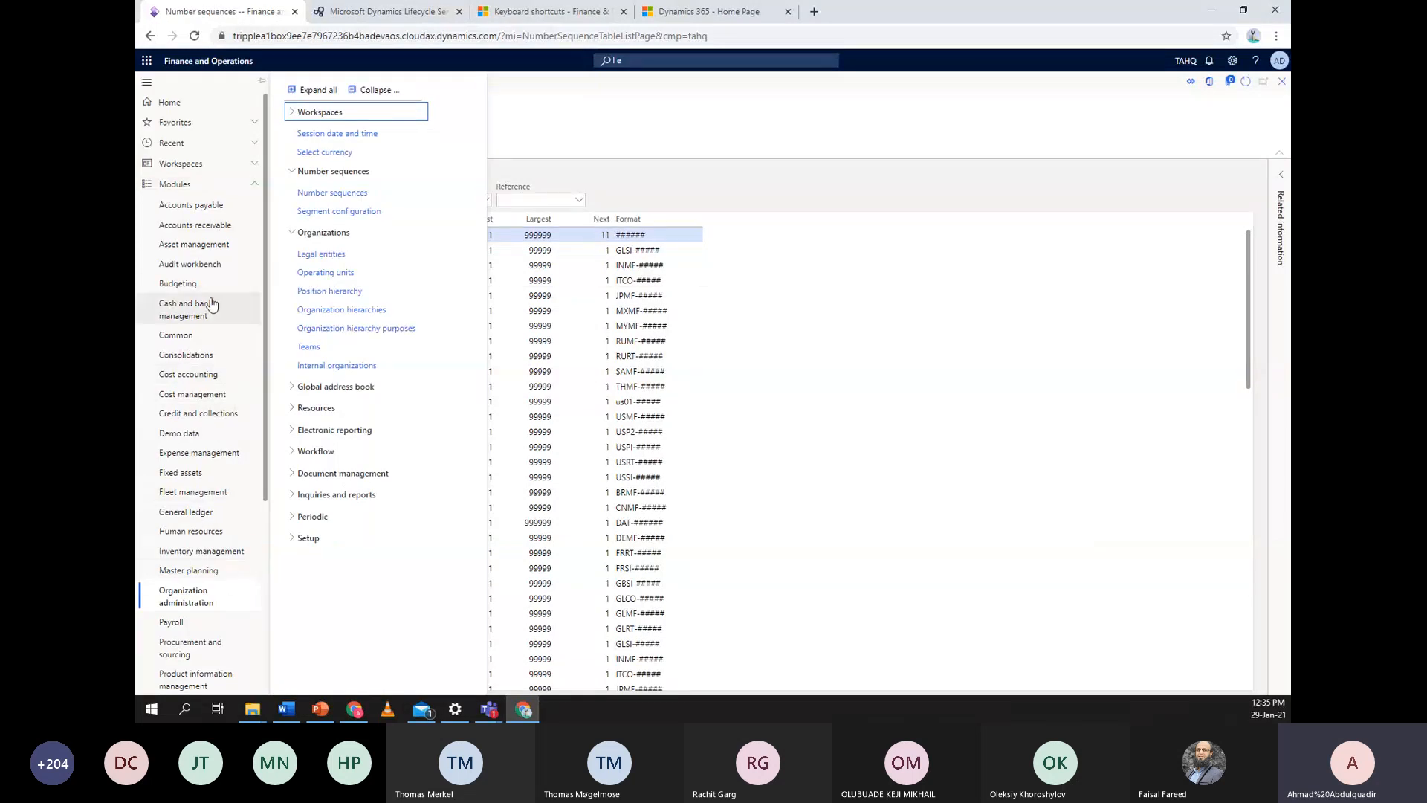
{"action": "scroll", "coordinate": [176, 564], "scroll_direction": "down", "scroll_amount": 4}
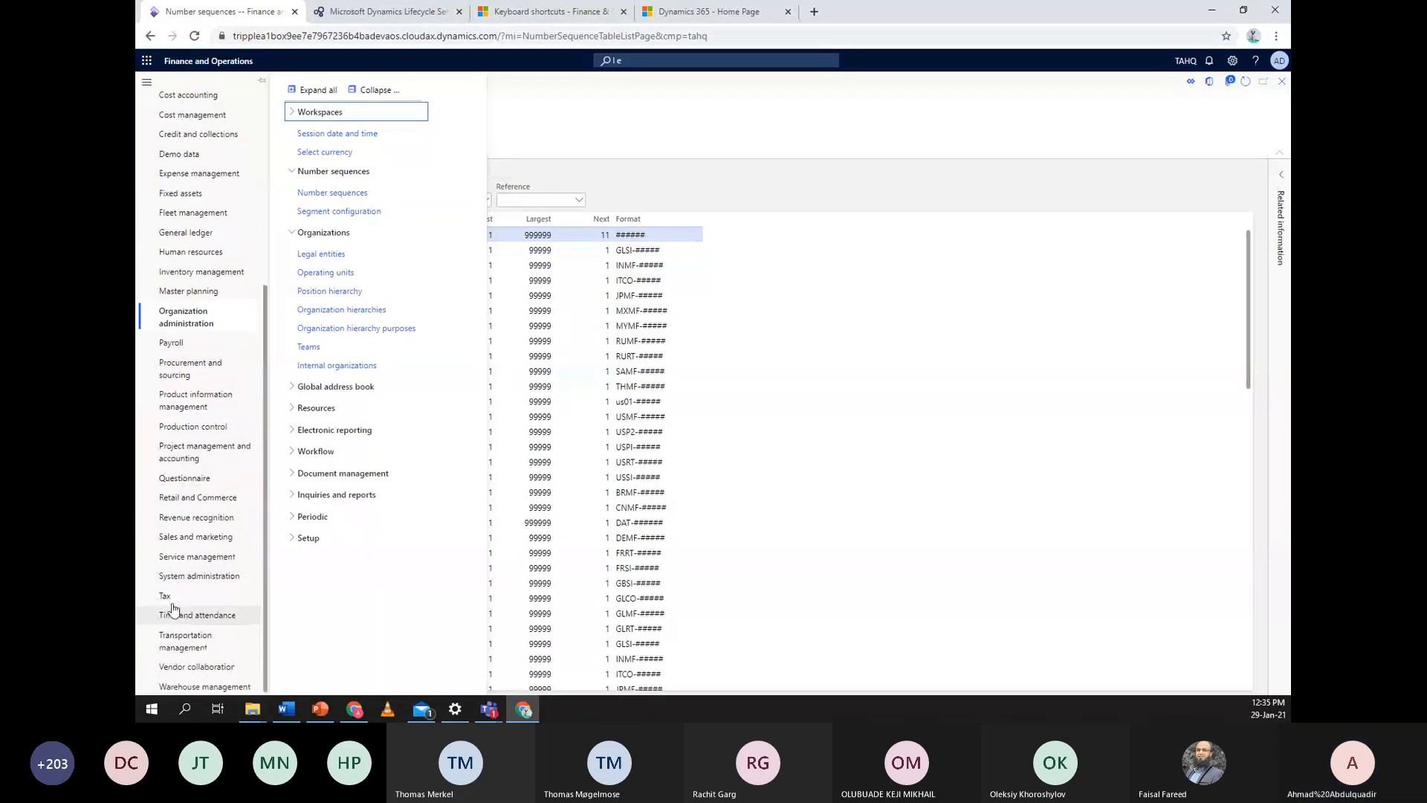
{"action": "scroll", "coordinate": [171, 484], "scroll_direction": "up", "scroll_amount": 3}
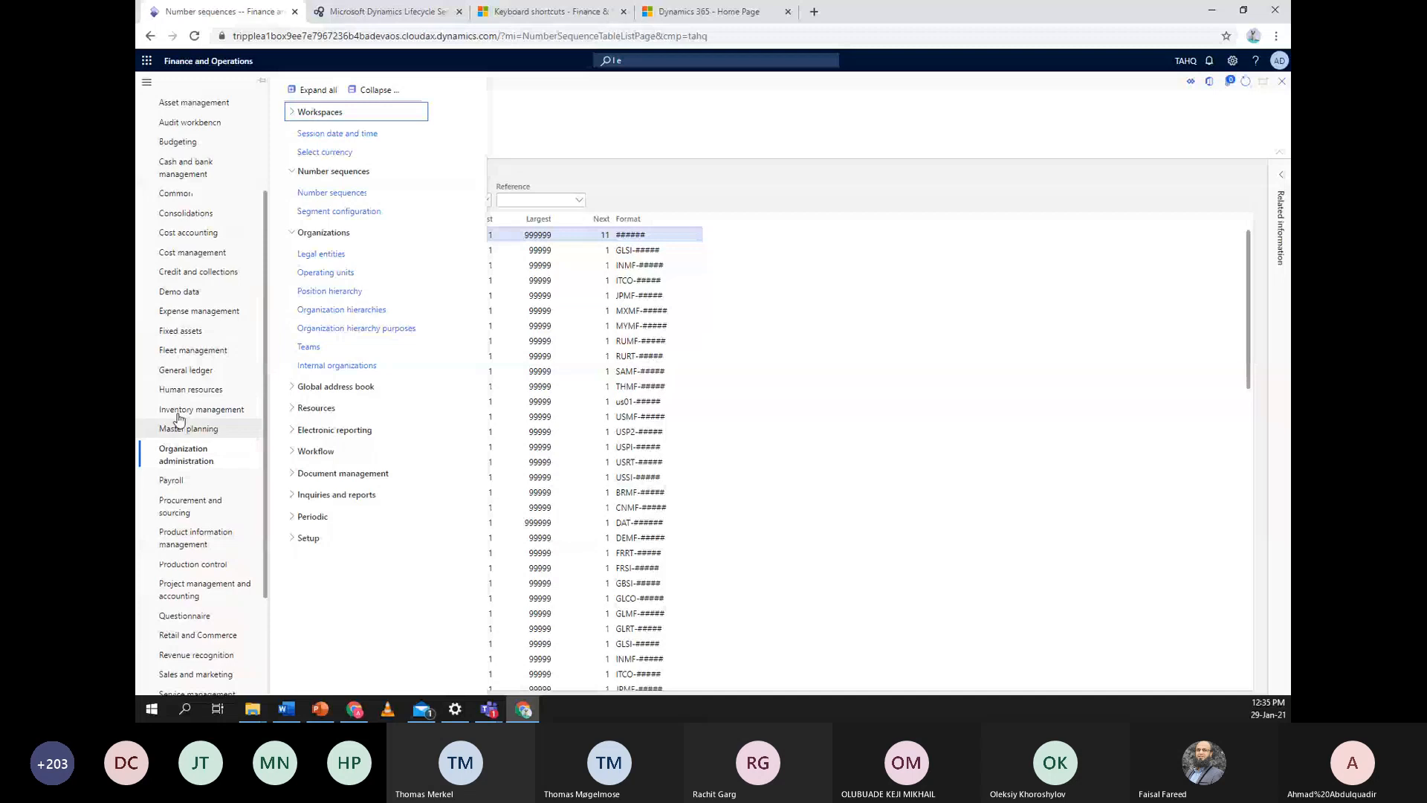
{"action": "left_click", "coordinate": [188, 370]}
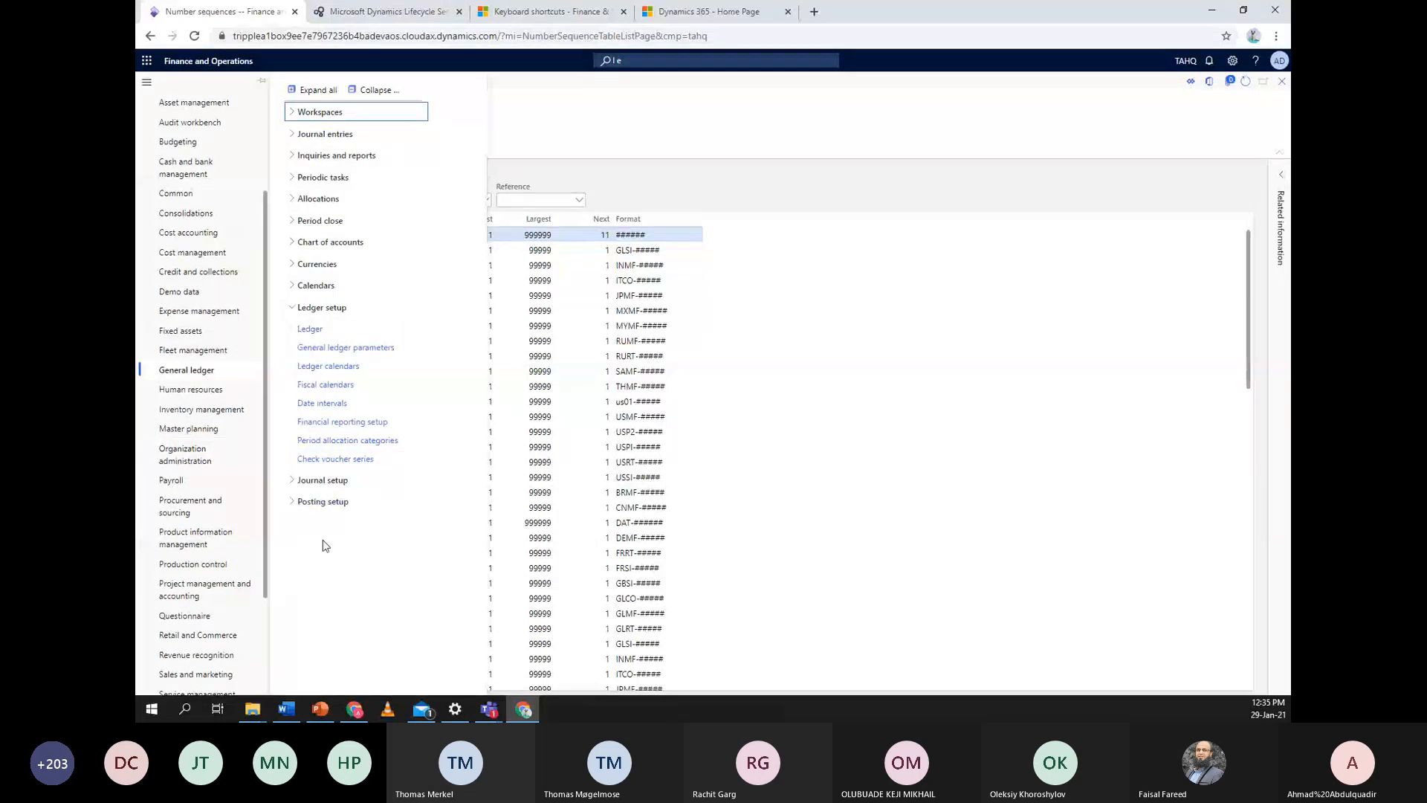
Check TAHQ General ledger number sequences, e.g. Gene_468 for Journal batch number, then open Accounts receivable
{"action": "left_click", "coordinate": [344, 350]}
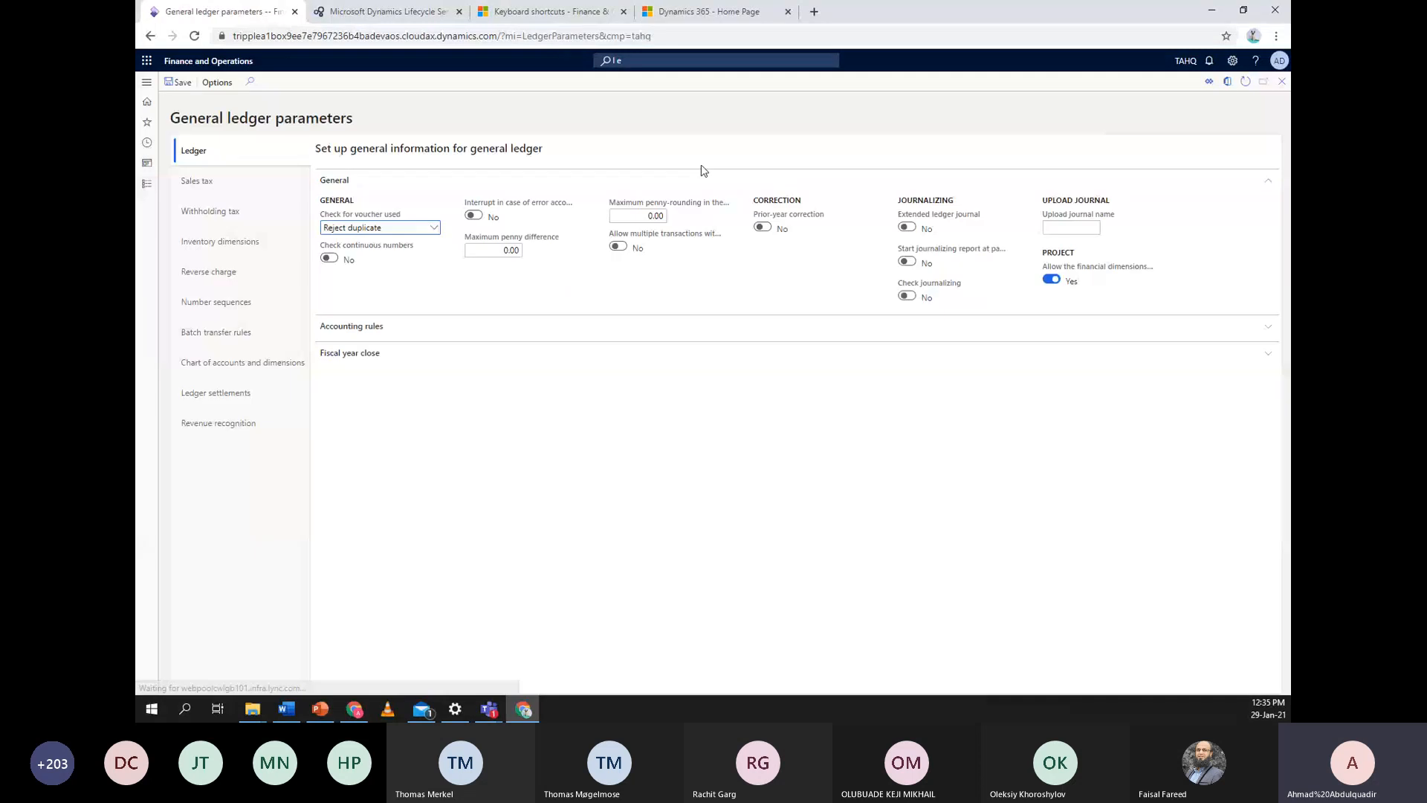
{"action": "left_click", "coordinate": [257, 307]}
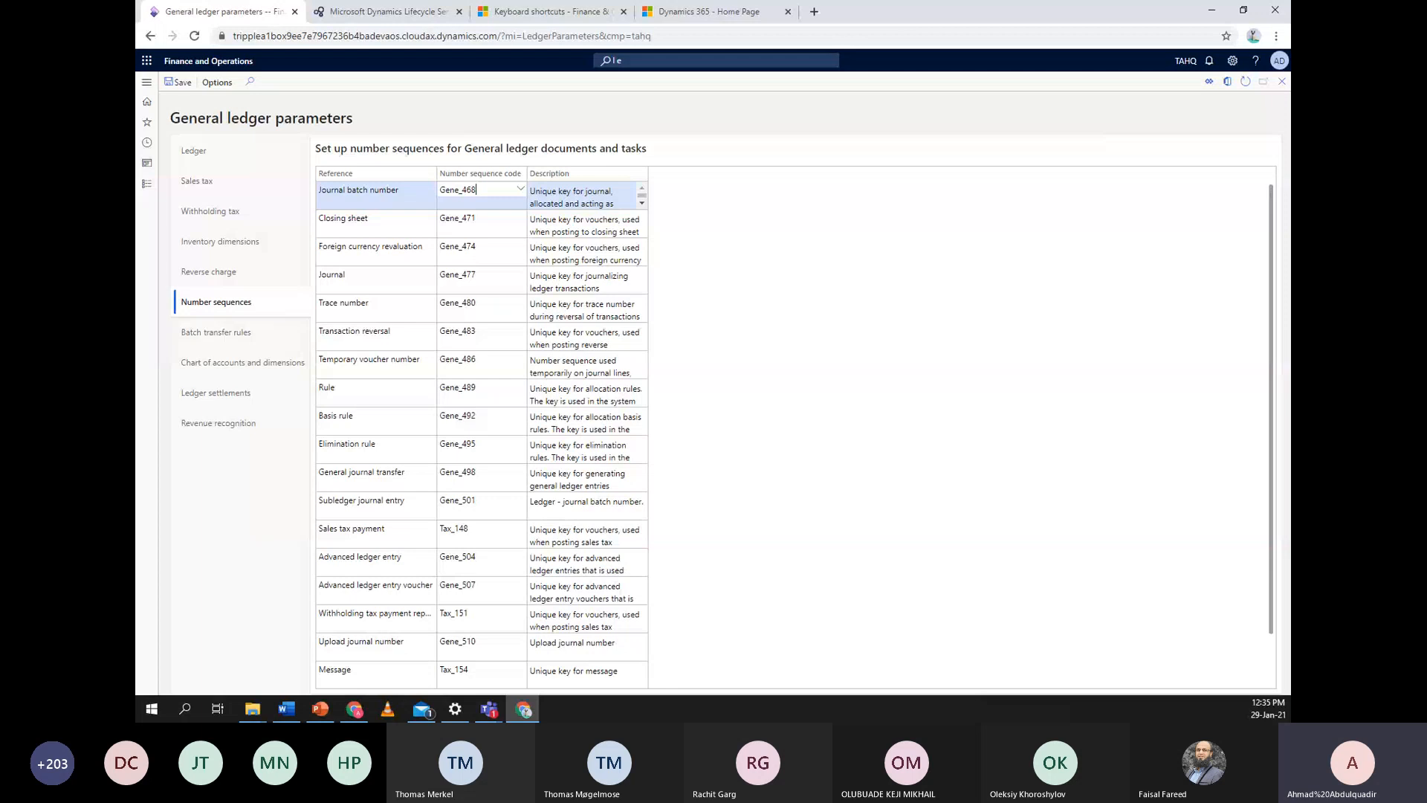
{"action": "left_click", "coordinate": [147, 187]}
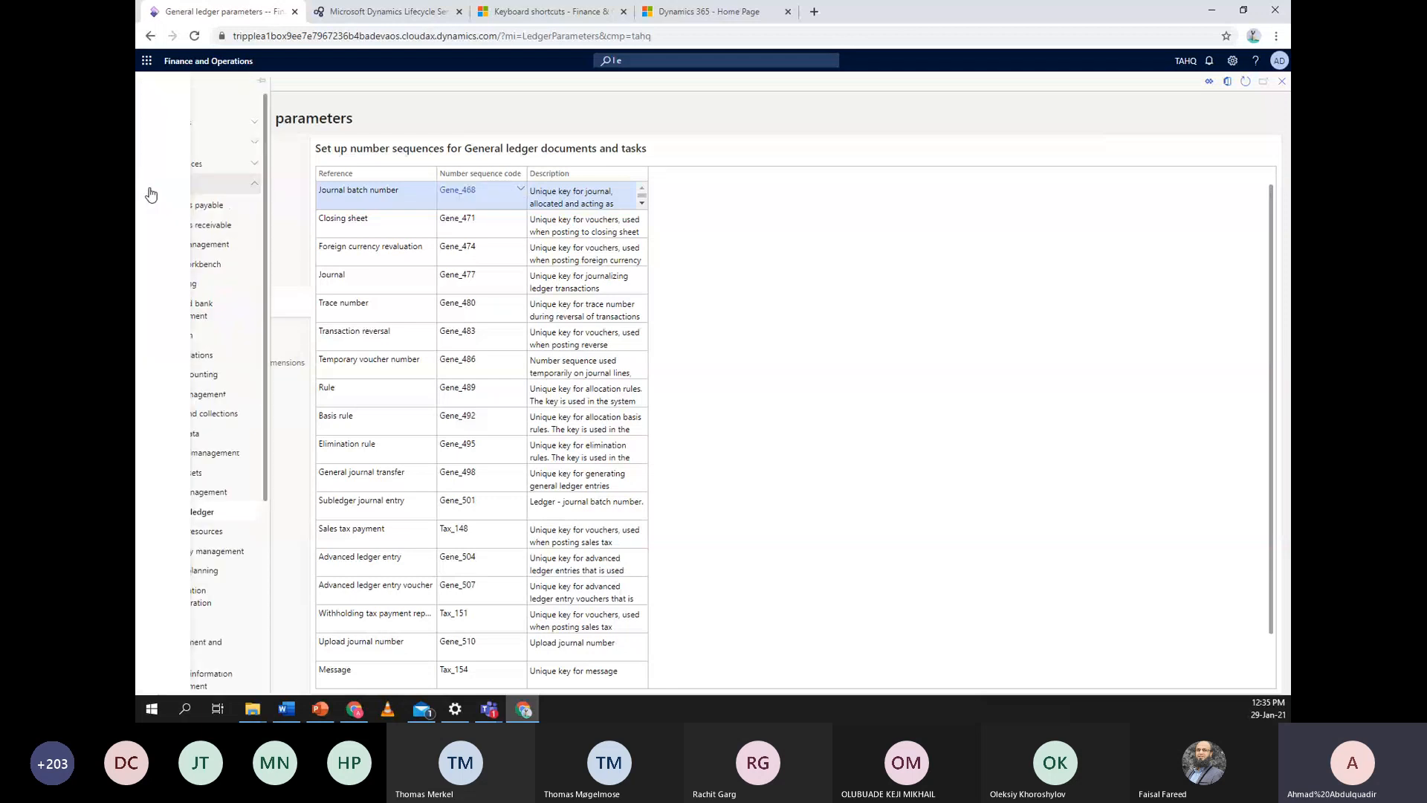
{"action": "left_click", "coordinate": [211, 225]}
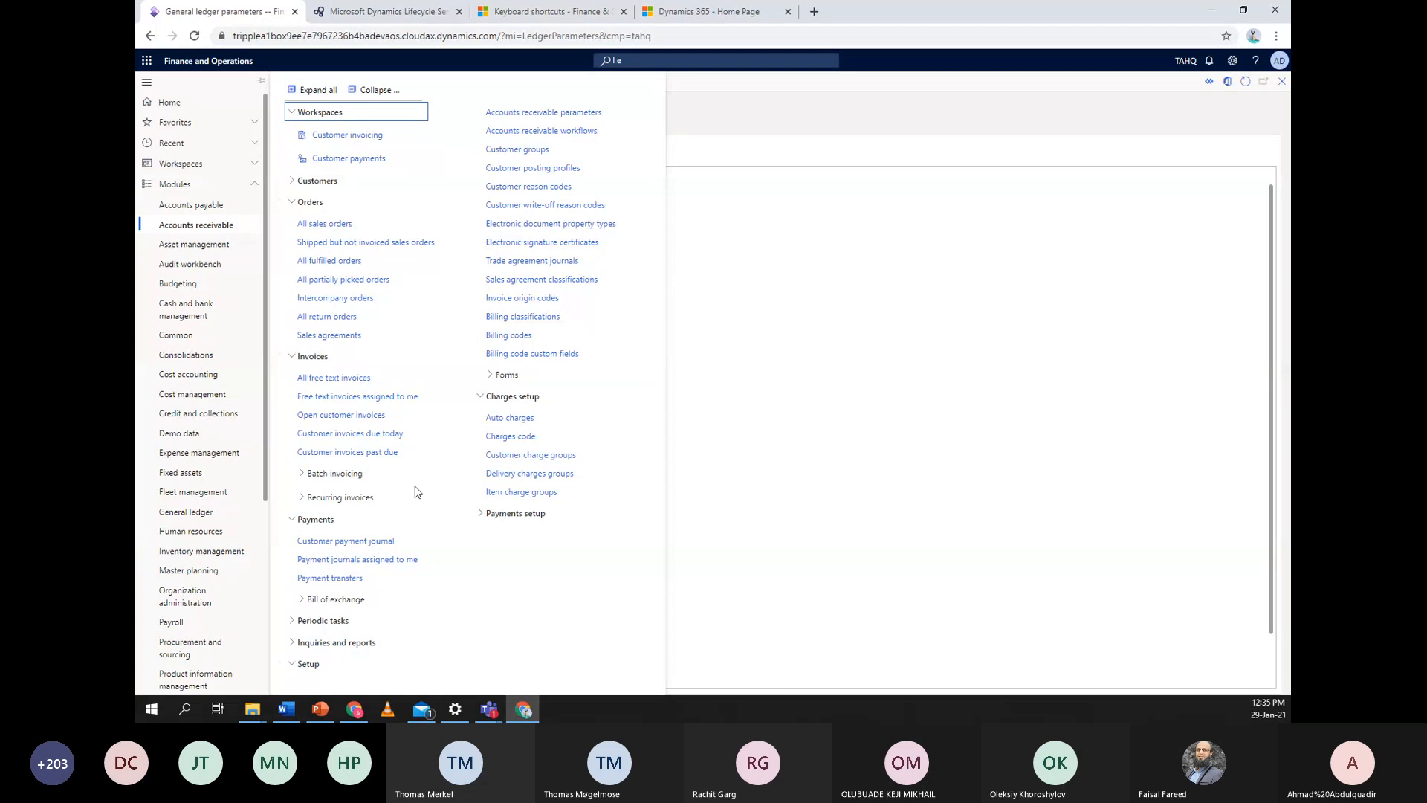
Review the Accounts payable parameters number sequences, such as Vendor account using Acco_18383
{"action": "left_click", "coordinate": [192, 206]}
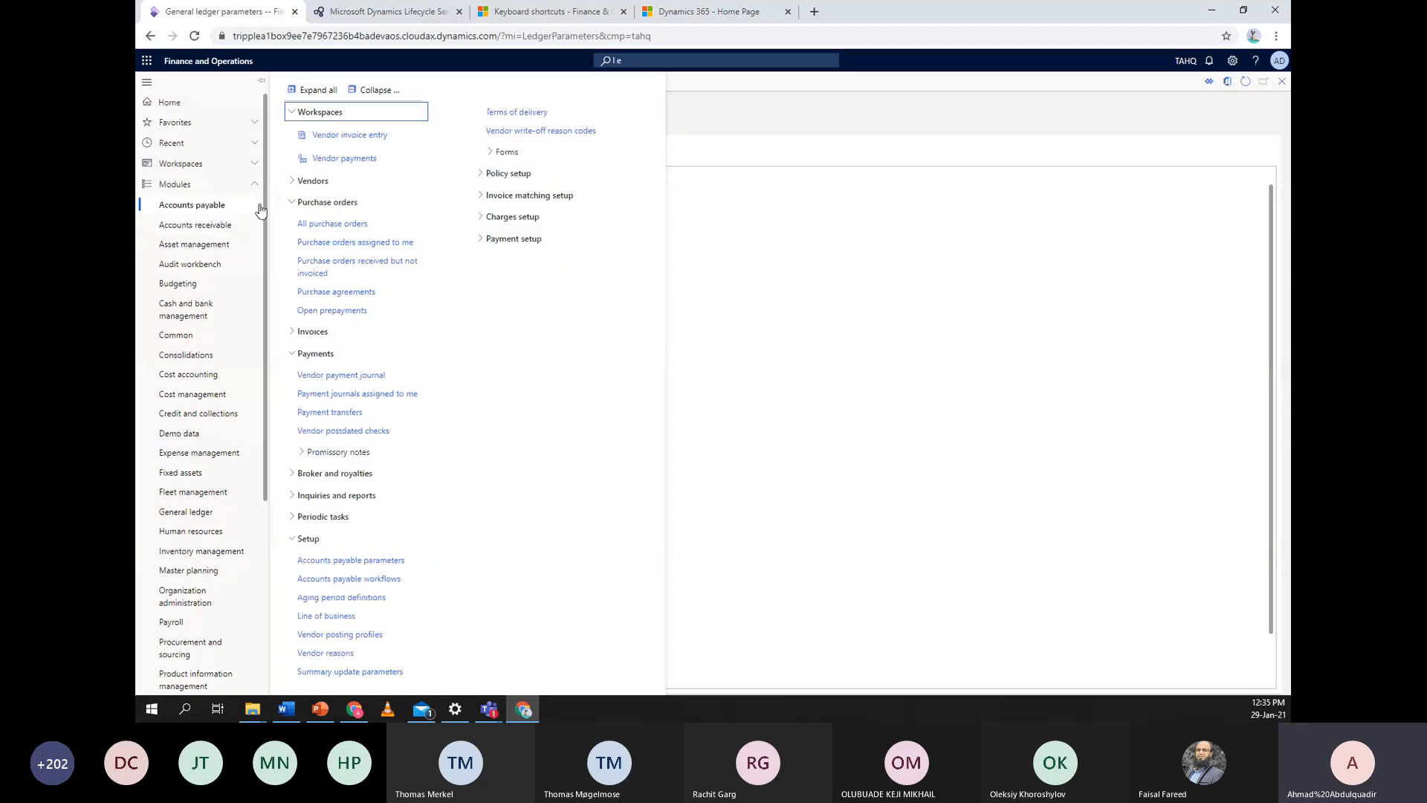
{"action": "left_click", "coordinate": [364, 564]}
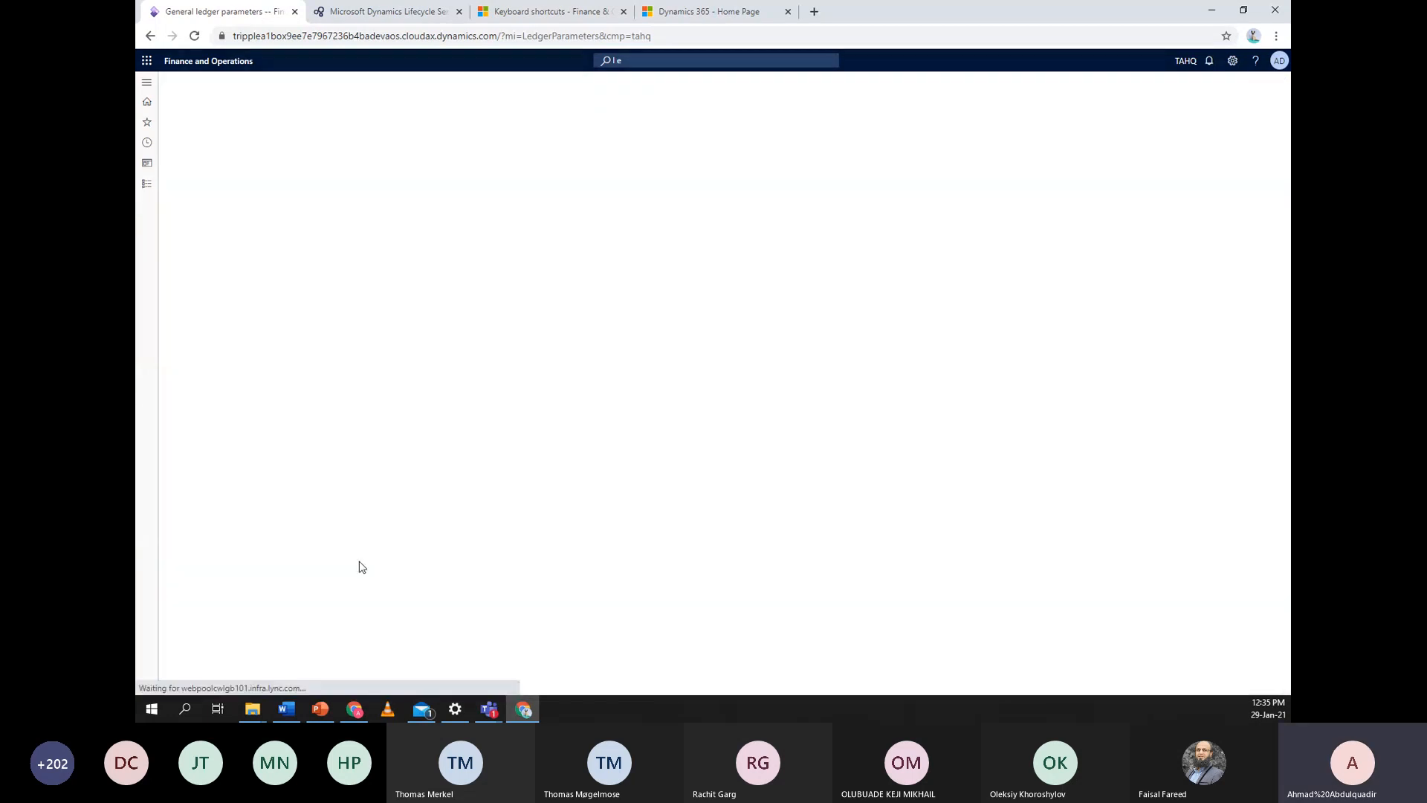
{"action": "left_click", "coordinate": [218, 394]}
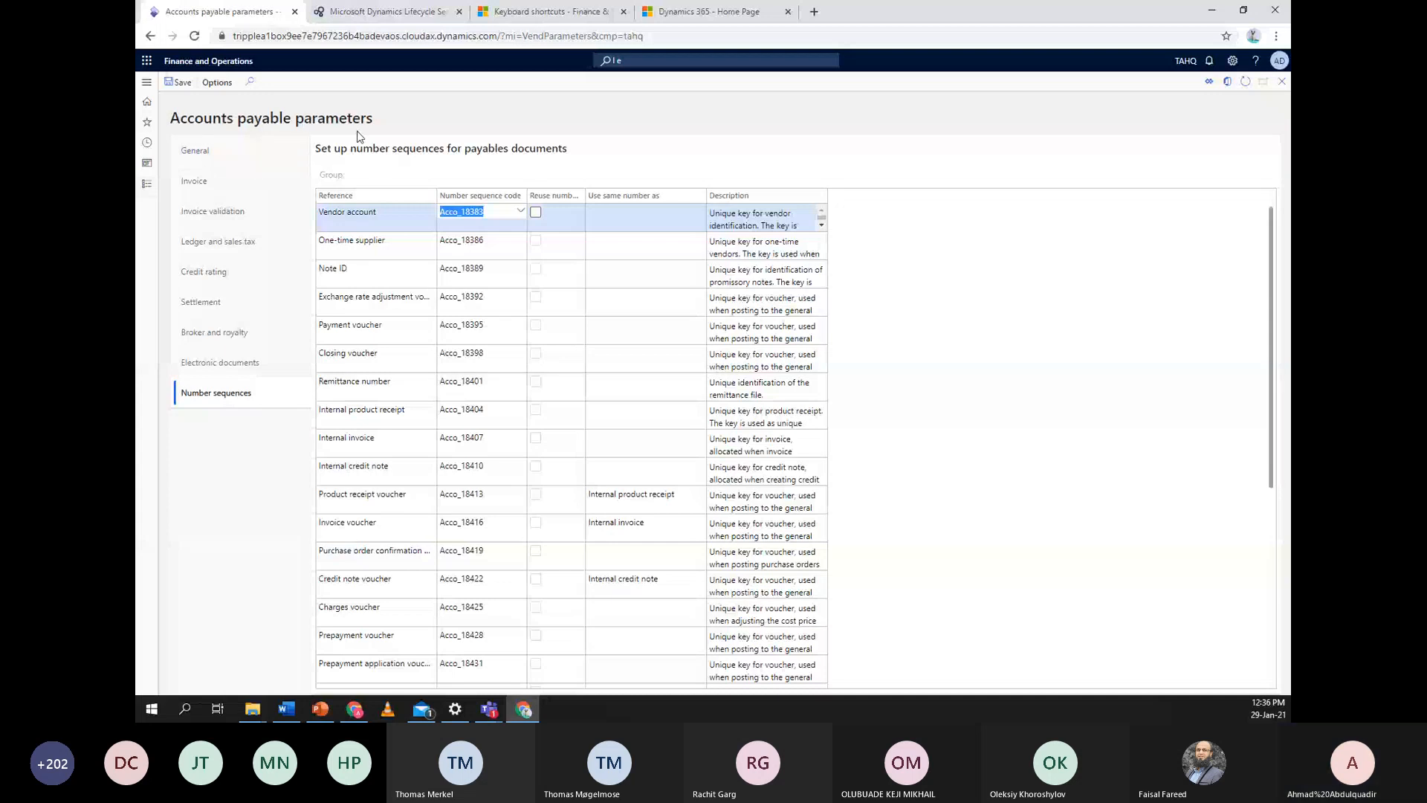
{"action": "left_click", "coordinate": [151, 193]}
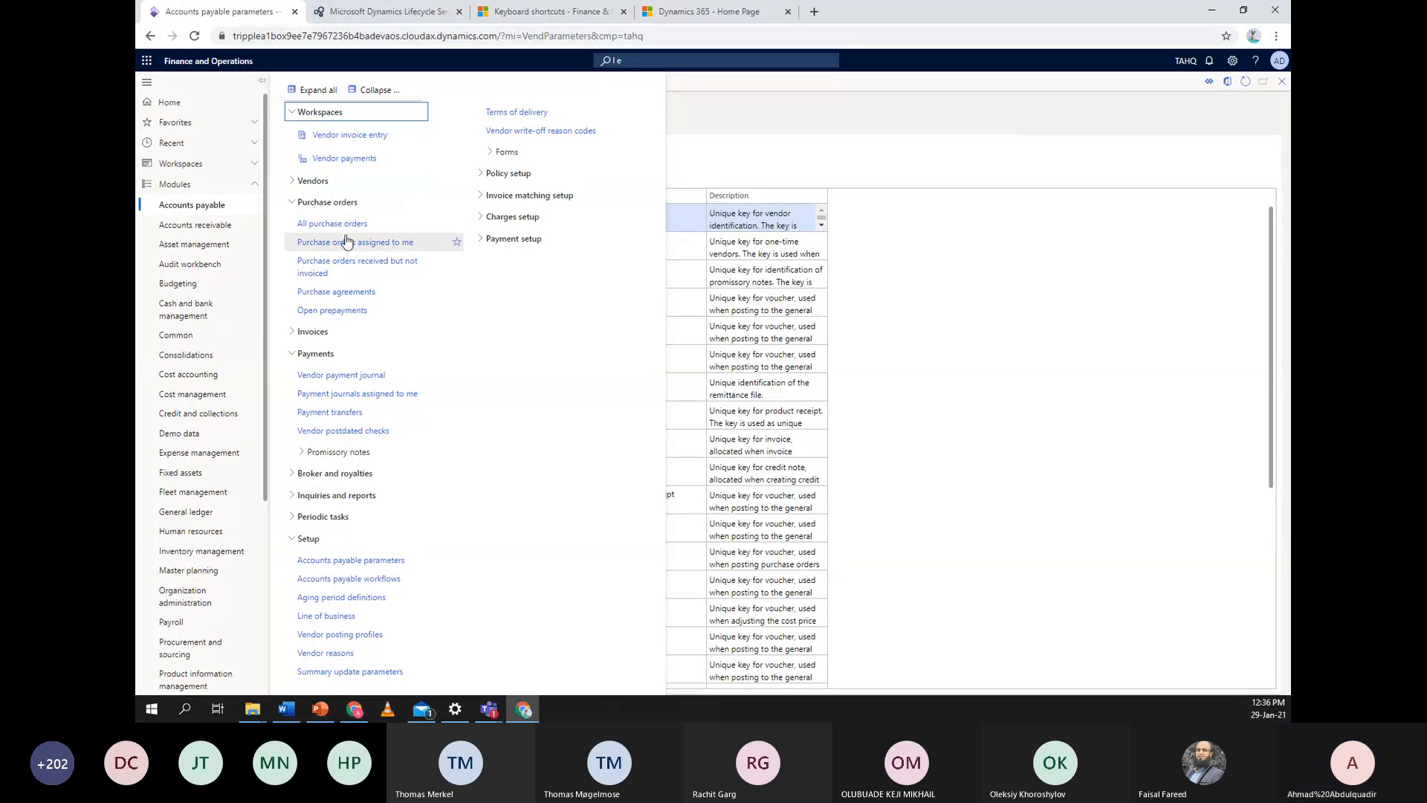
{"action": "left_click", "coordinate": [946, 178]}
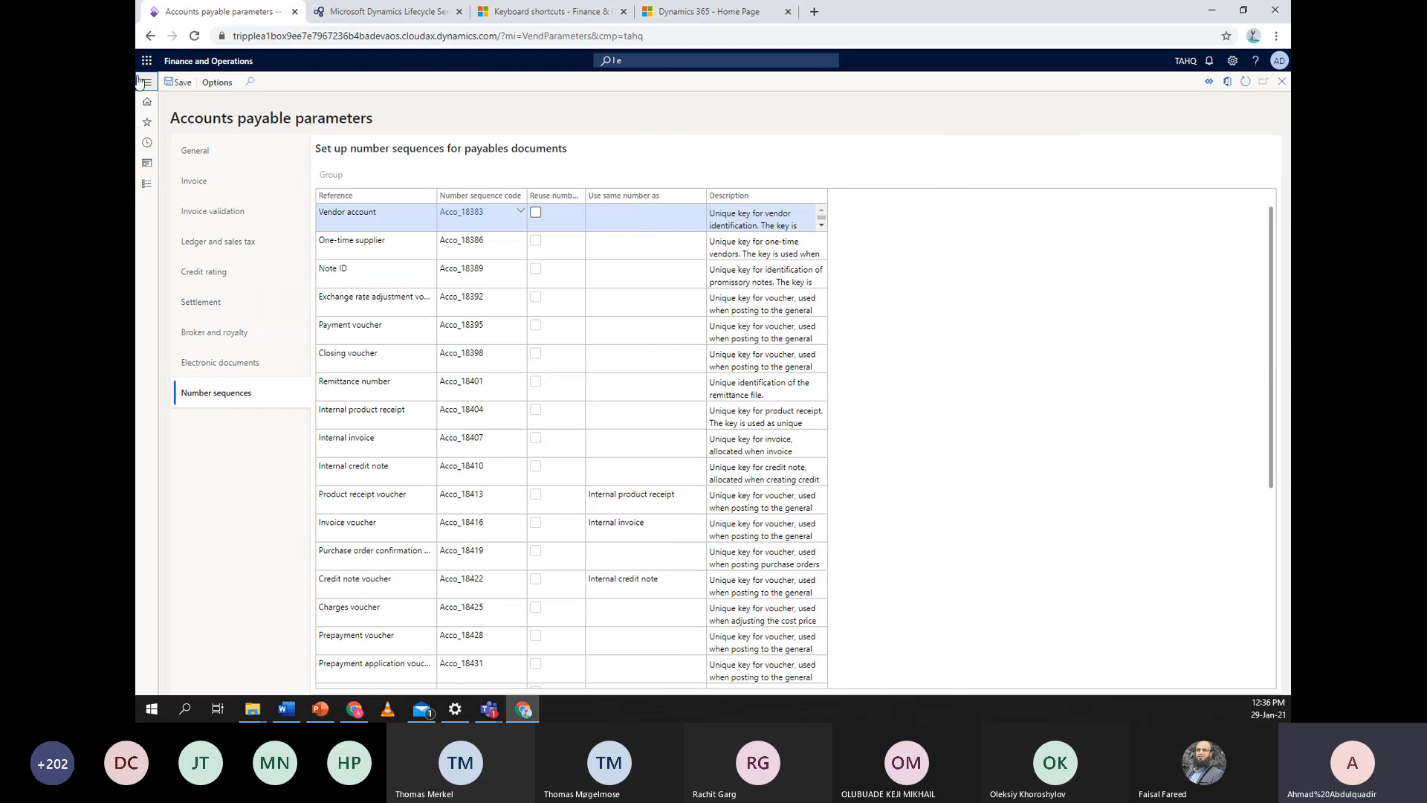
Open Organization administration's Number sequences list and start a new number sequence record
{"action": "left_click", "coordinate": [148, 185]}
{"action": "scroll", "coordinate": [186, 446], "scroll_direction": "down", "scroll_amount": 3}
{"action": "left_click", "coordinate": [187, 389]}
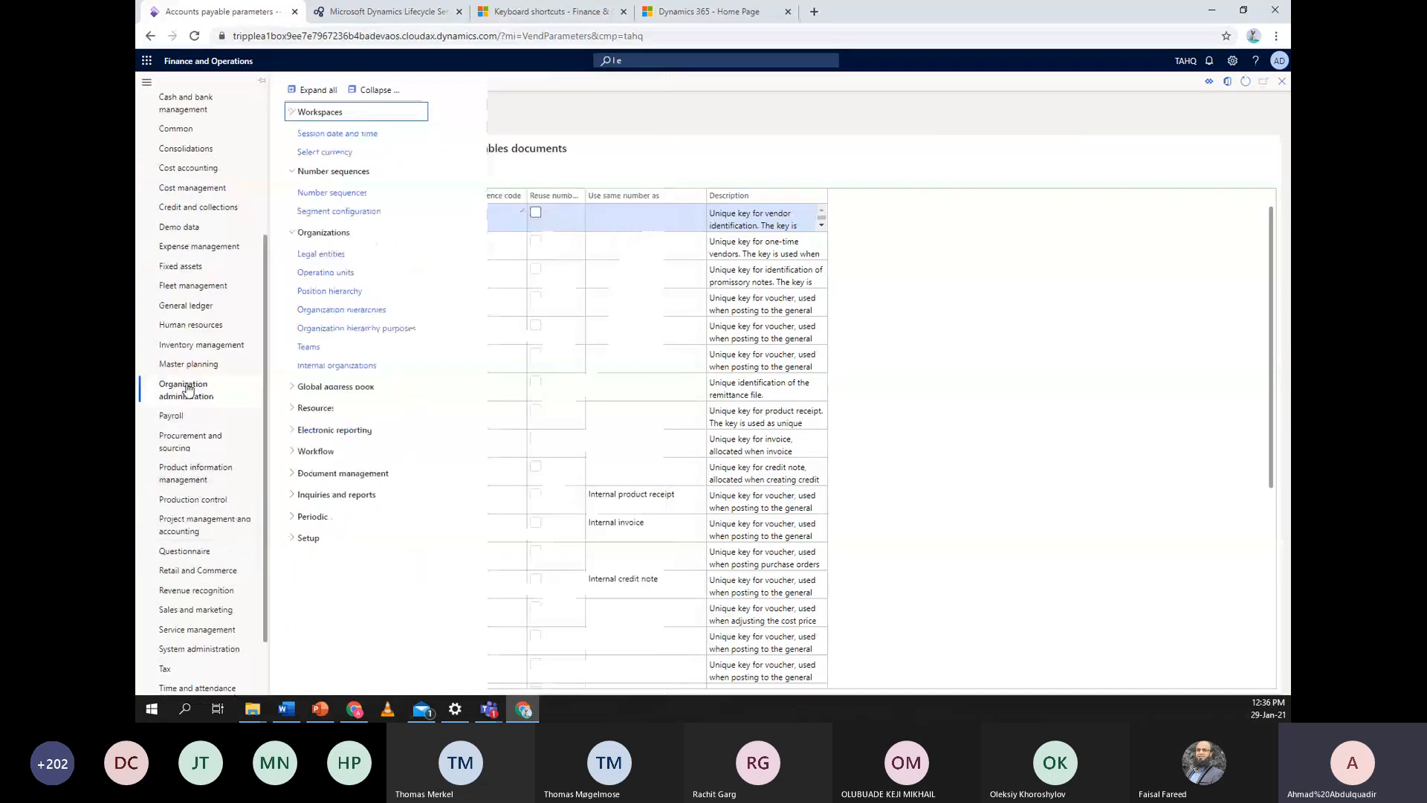
{"action": "left_click", "coordinate": [362, 197]}
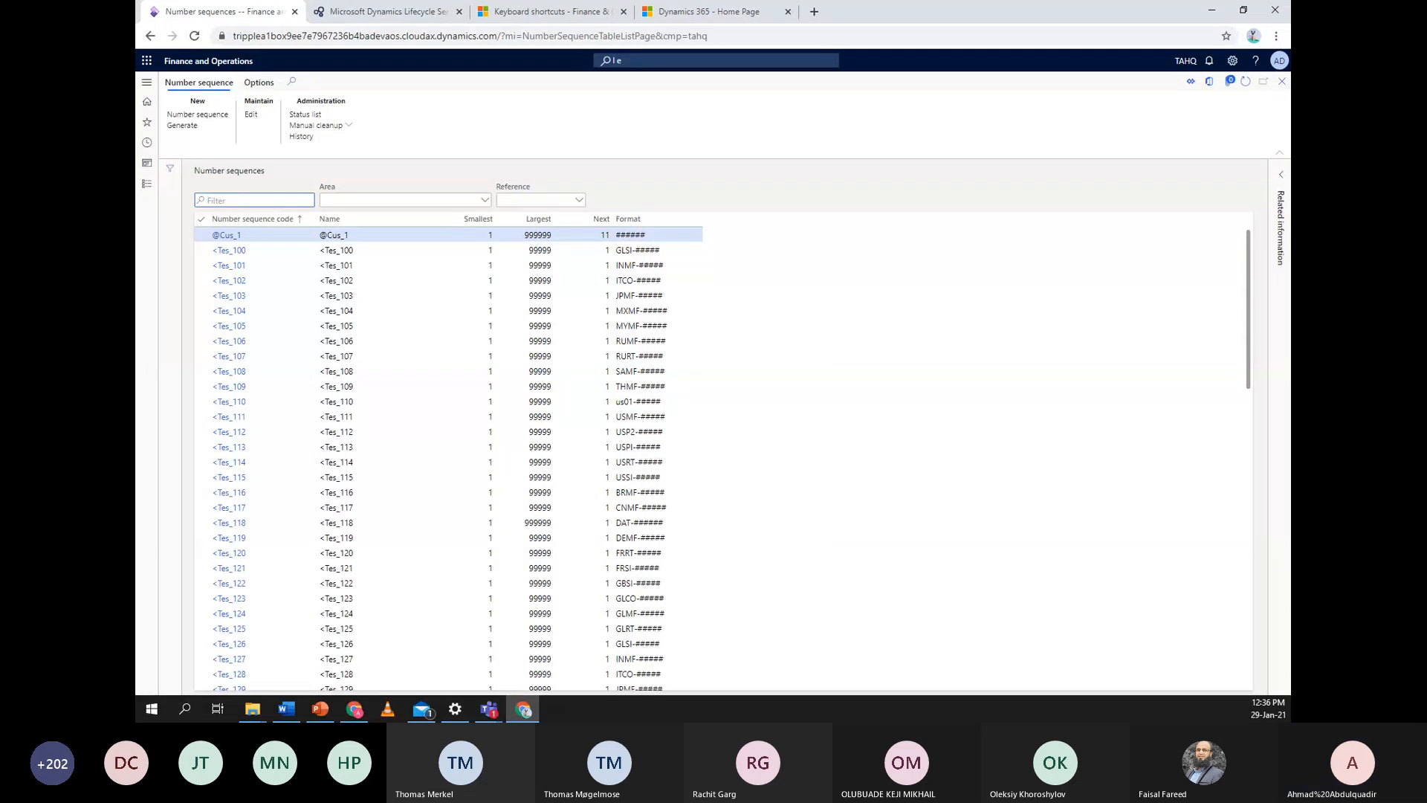
{"action": "left_click", "coordinate": [222, 119]}
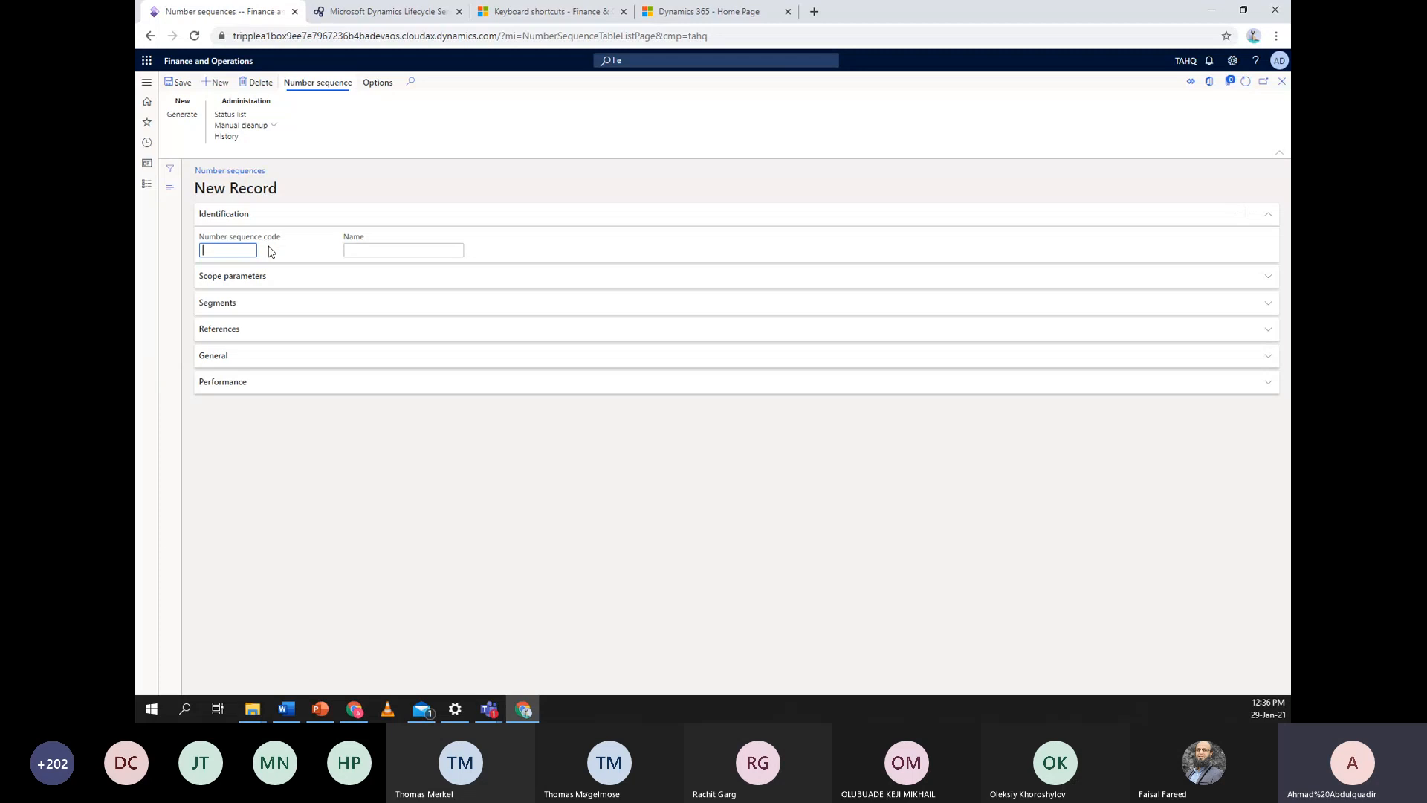
Enter code TAHQ-GL and the name 'Tripple Retailers- GL Number seq'
{"action": "type", "text": "TAH"}
{"action": "type", "text": "Q-GL"}
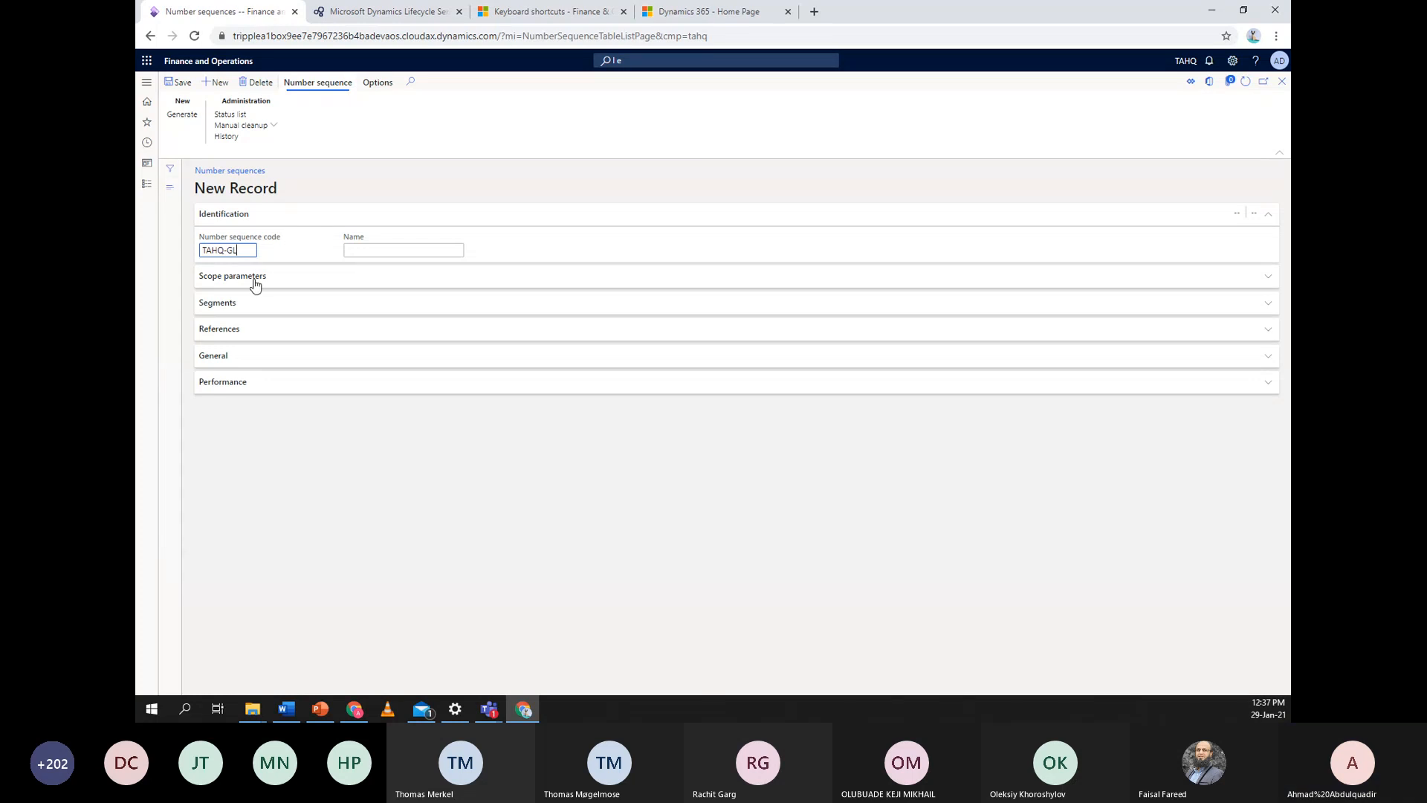
{"action": "left_click", "coordinate": [347, 253]}
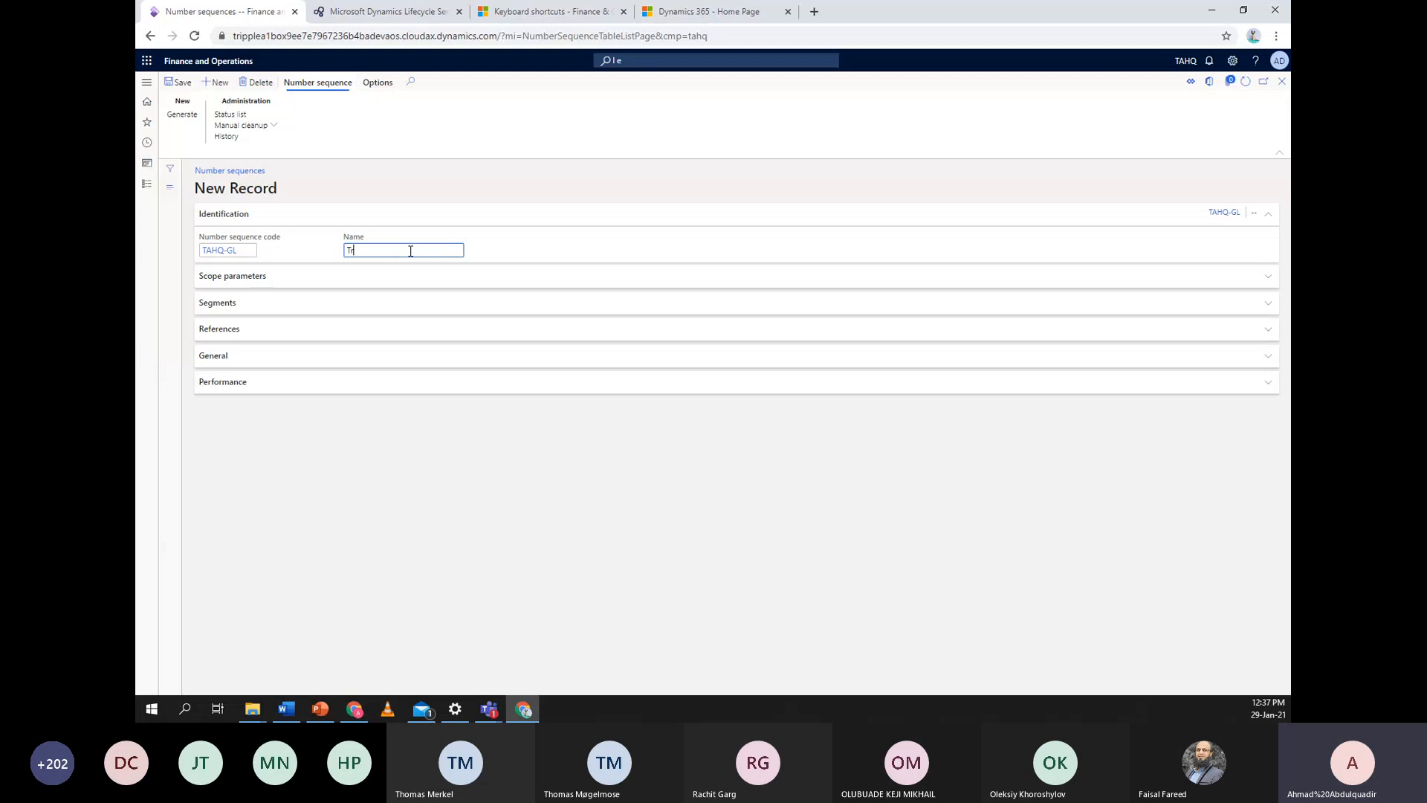
{"action": "type", "text": "Tripp"}
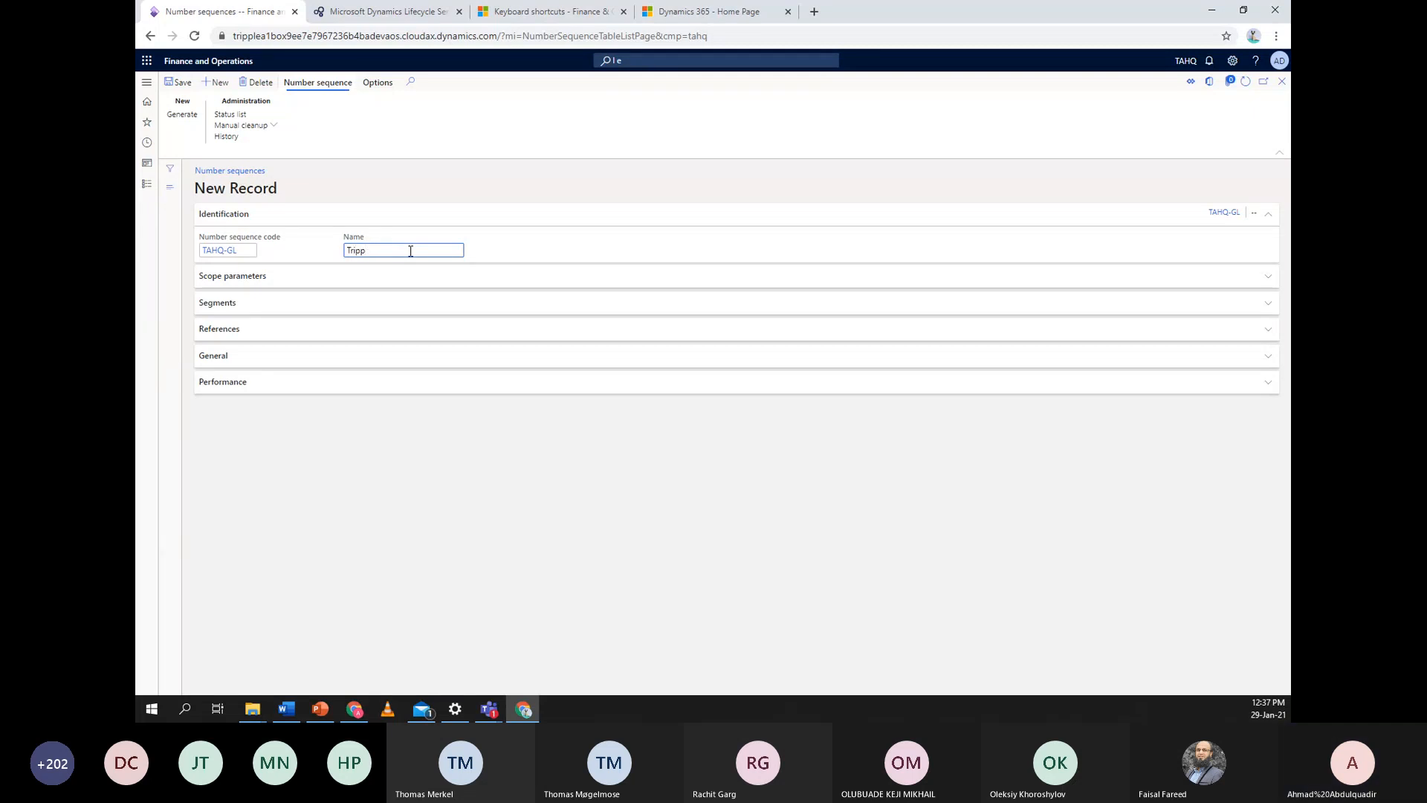
{"action": "type", "text": "ele Retailer"}
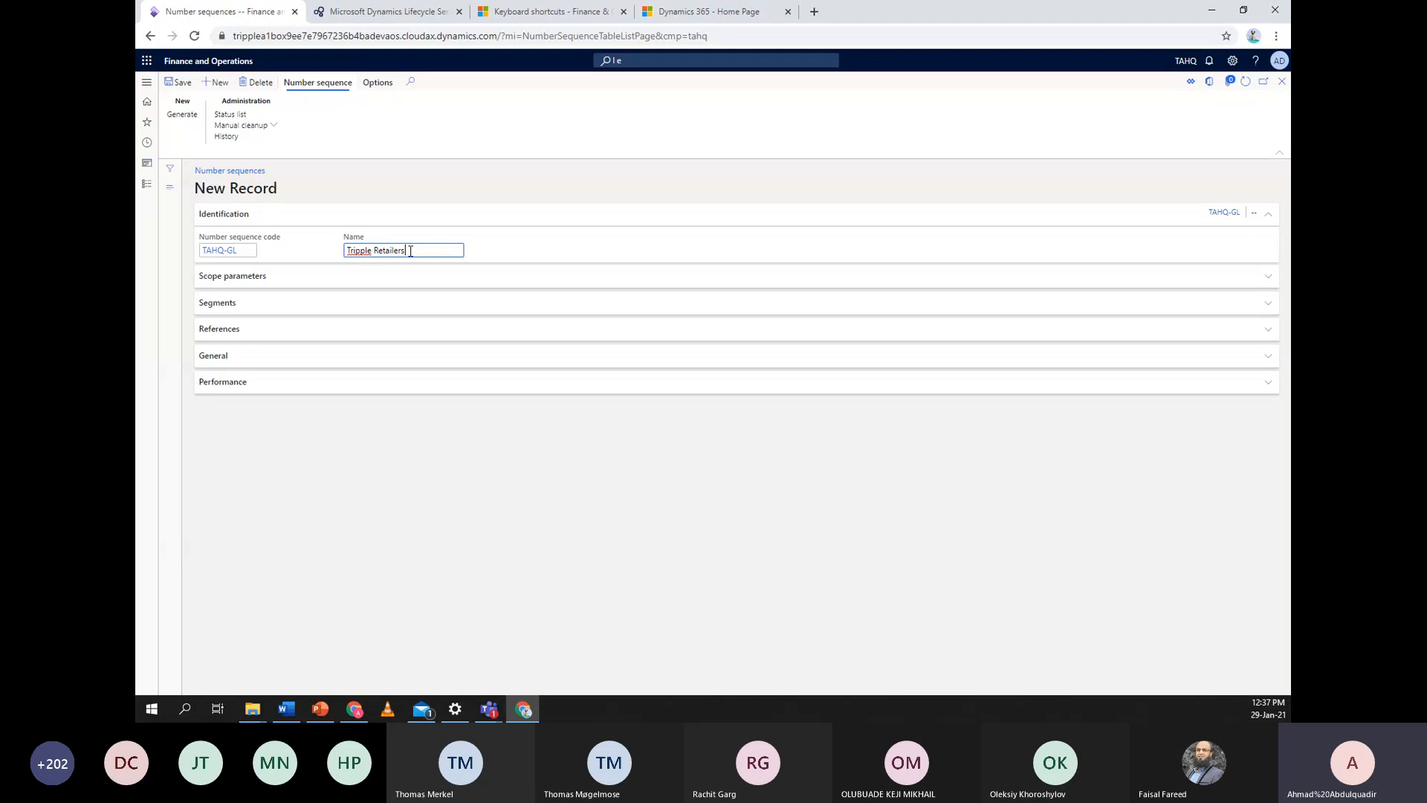
{"action": "type", "text": "s-"}
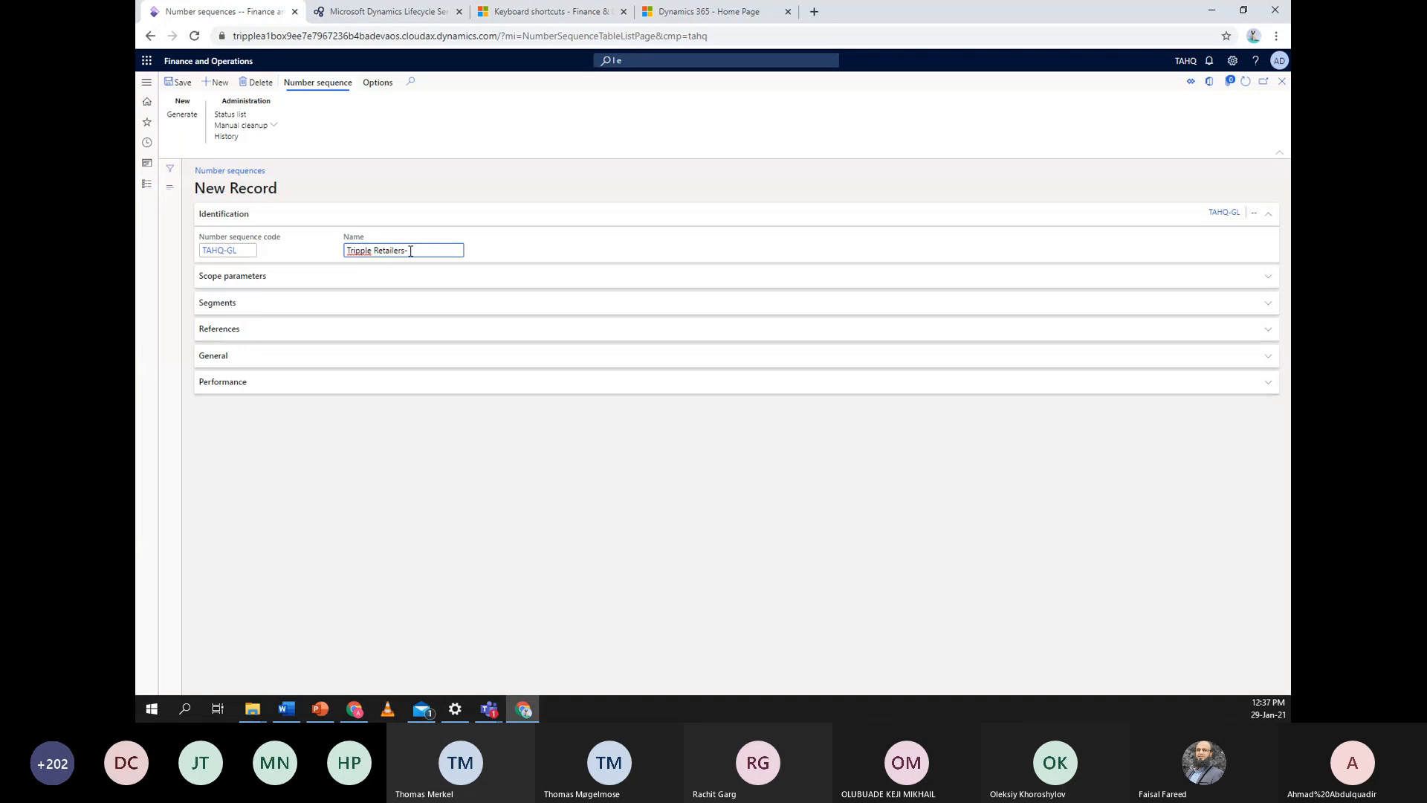
{"action": "type", "text": " GL N"}
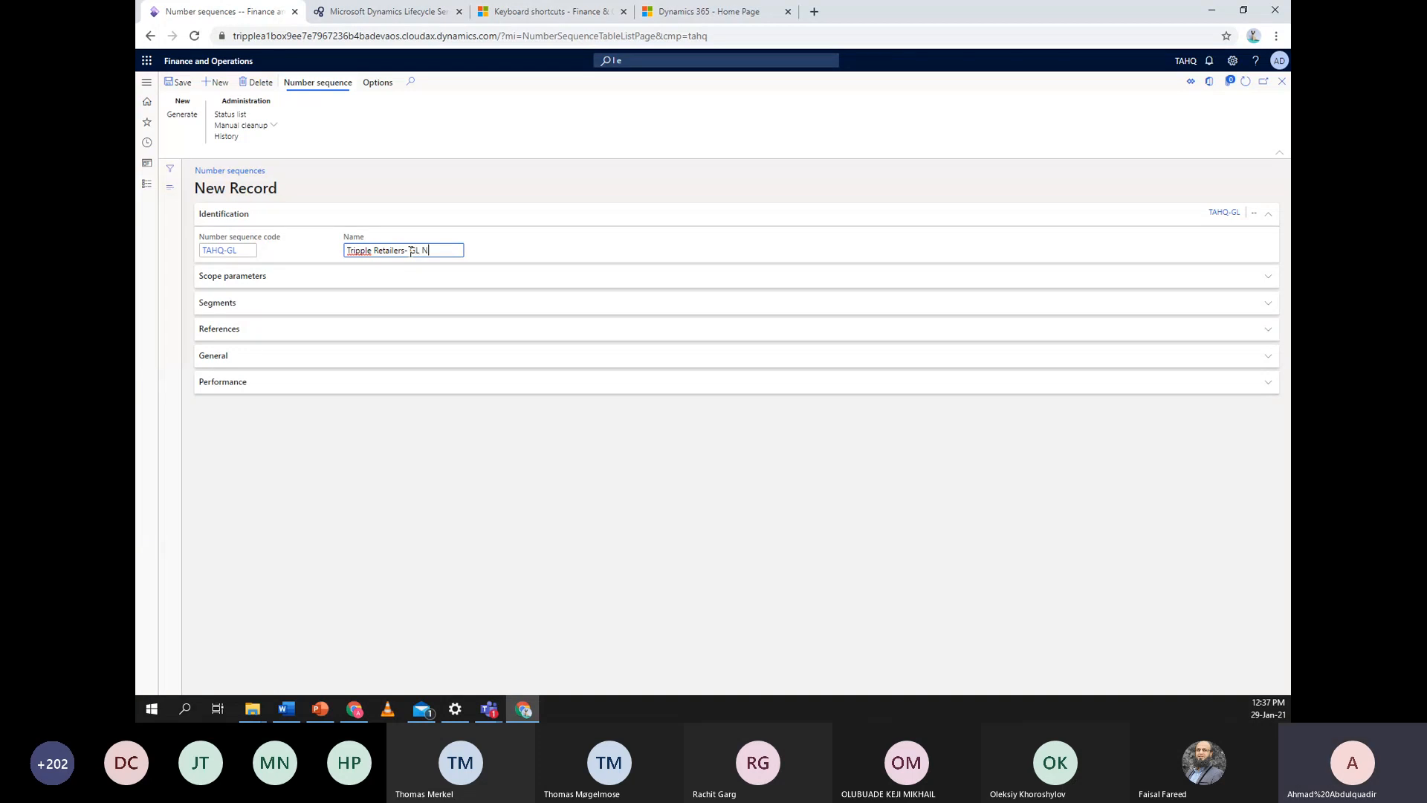
{"action": "type", "text": "umber s"}
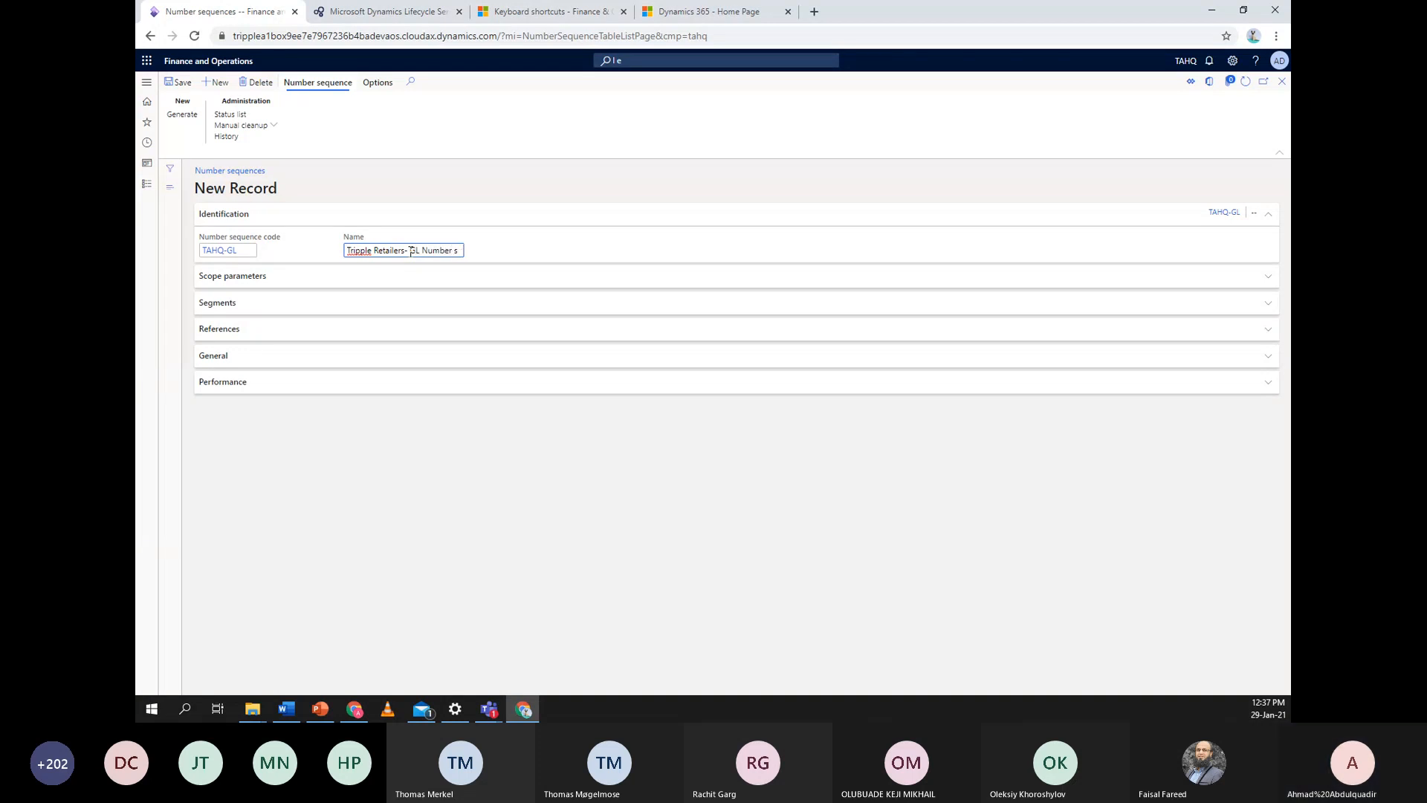
{"action": "type", "text": "eq"}
Review the Scope parameters choices, leaving the scope as Shared
{"action": "left_click", "coordinate": [699, 287]}
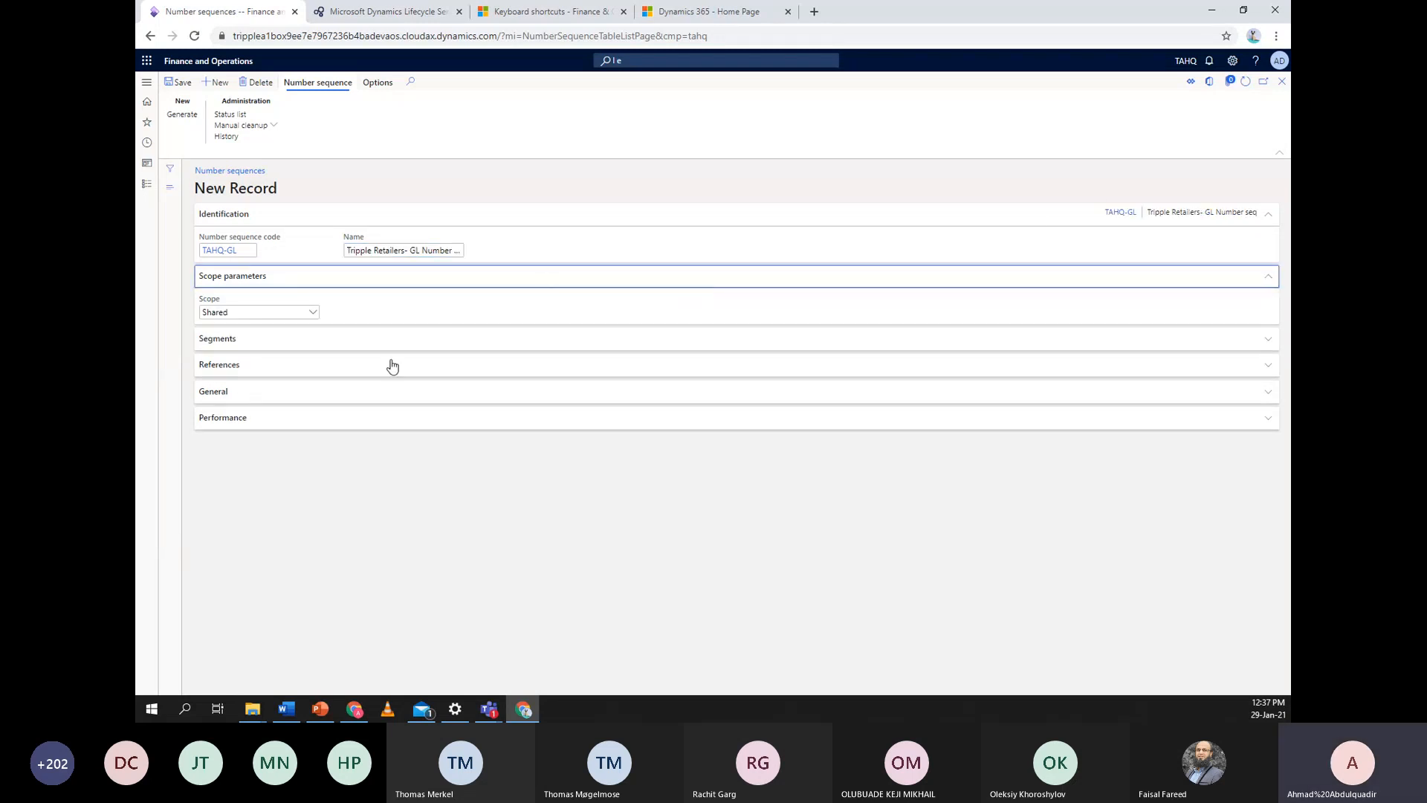
{"action": "left_click", "coordinate": [313, 315]}
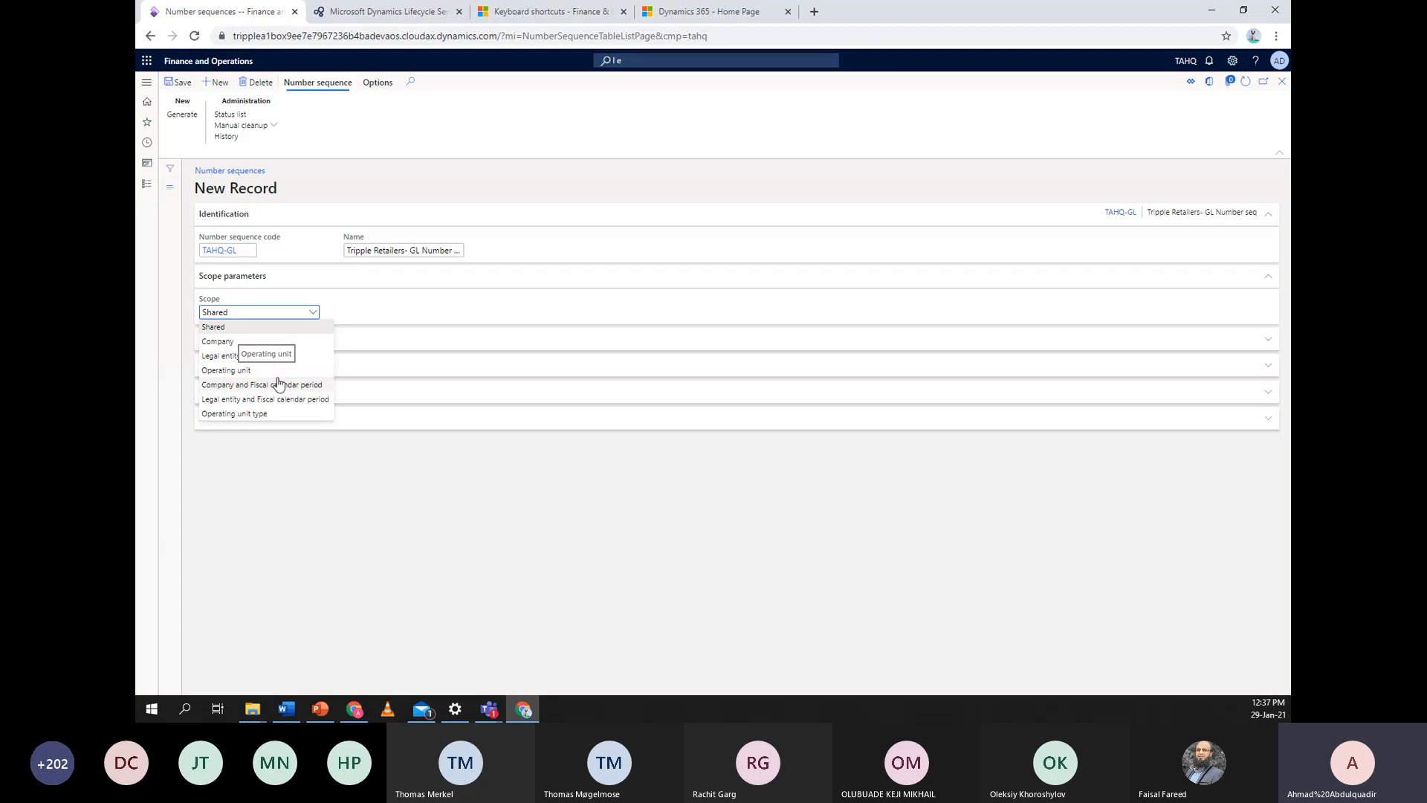
{"action": "left_click", "coordinate": [378, 296]}
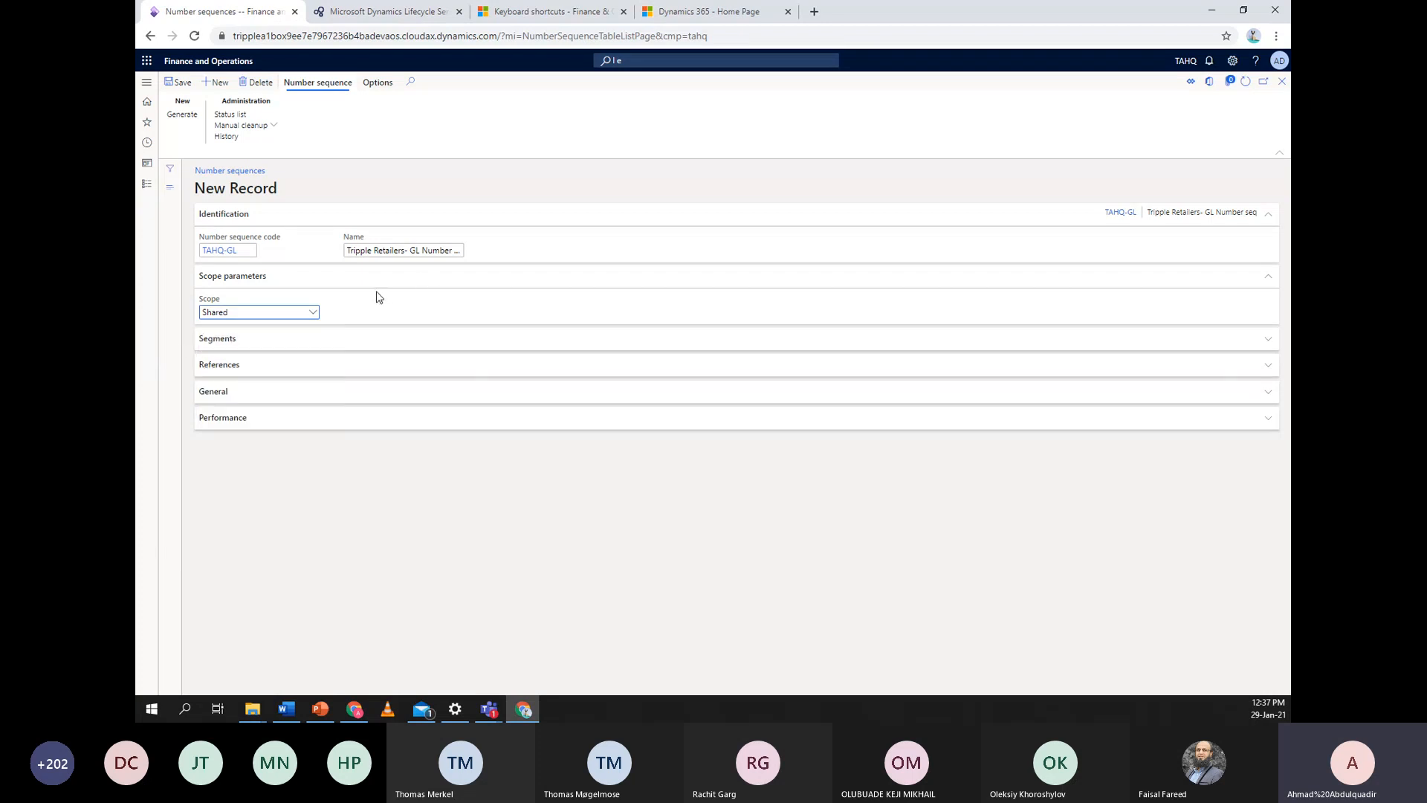
Add an Alphanumeric segment to the sequence format
{"action": "left_click", "coordinate": [427, 348]}
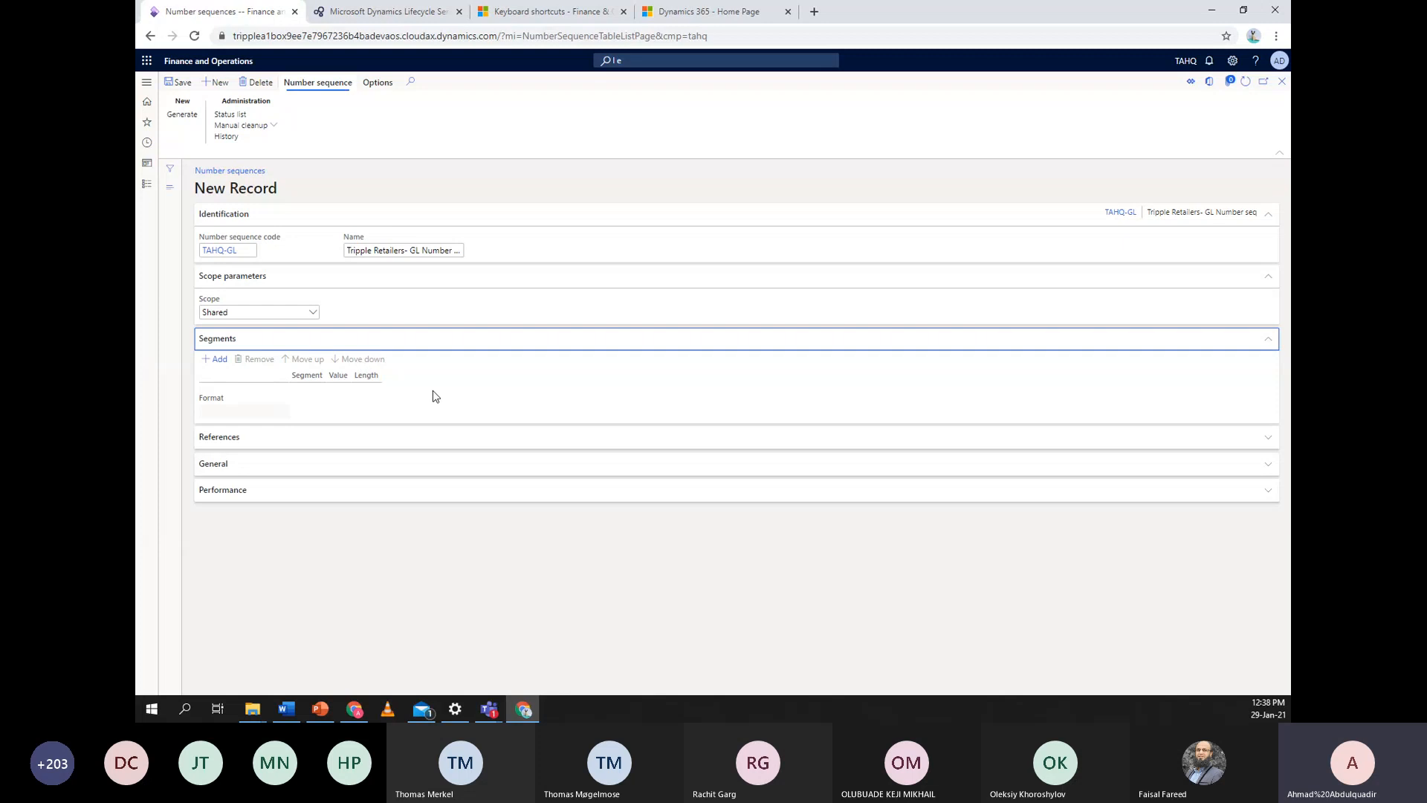
{"action": "left_click", "coordinate": [222, 359]}
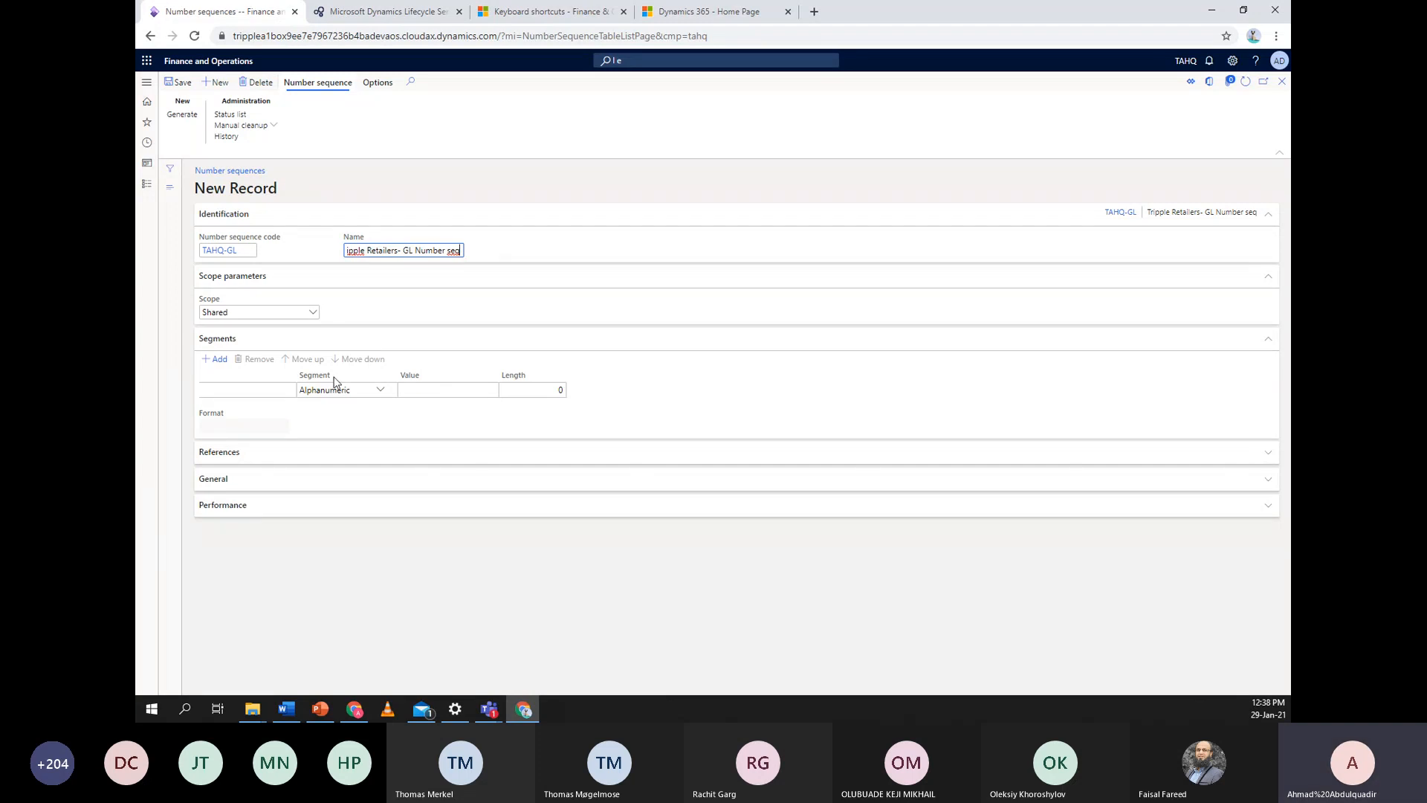
{"action": "left_click", "coordinate": [380, 391]}
{"action": "left_click", "coordinate": [382, 392]}
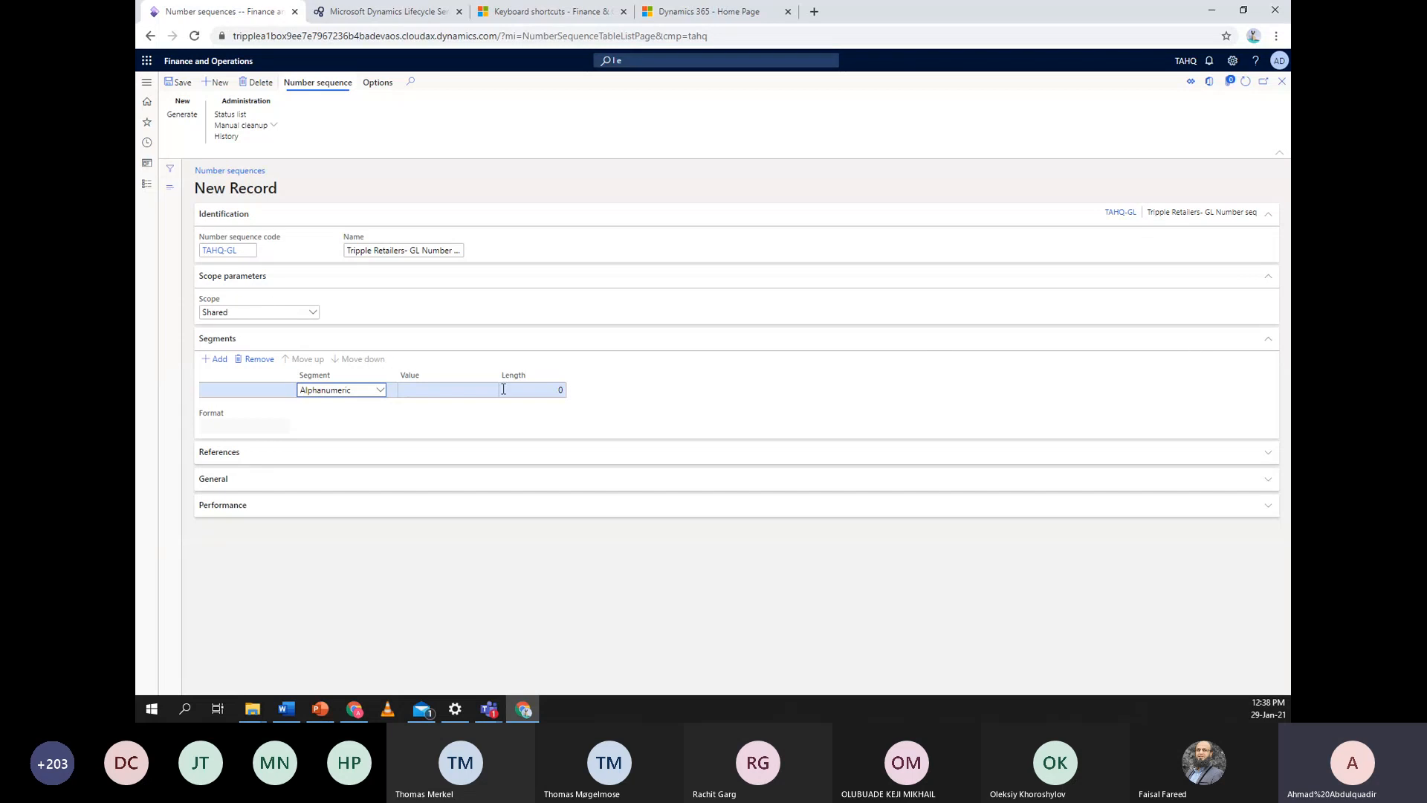
{"action": "left_click", "coordinate": [314, 316]}
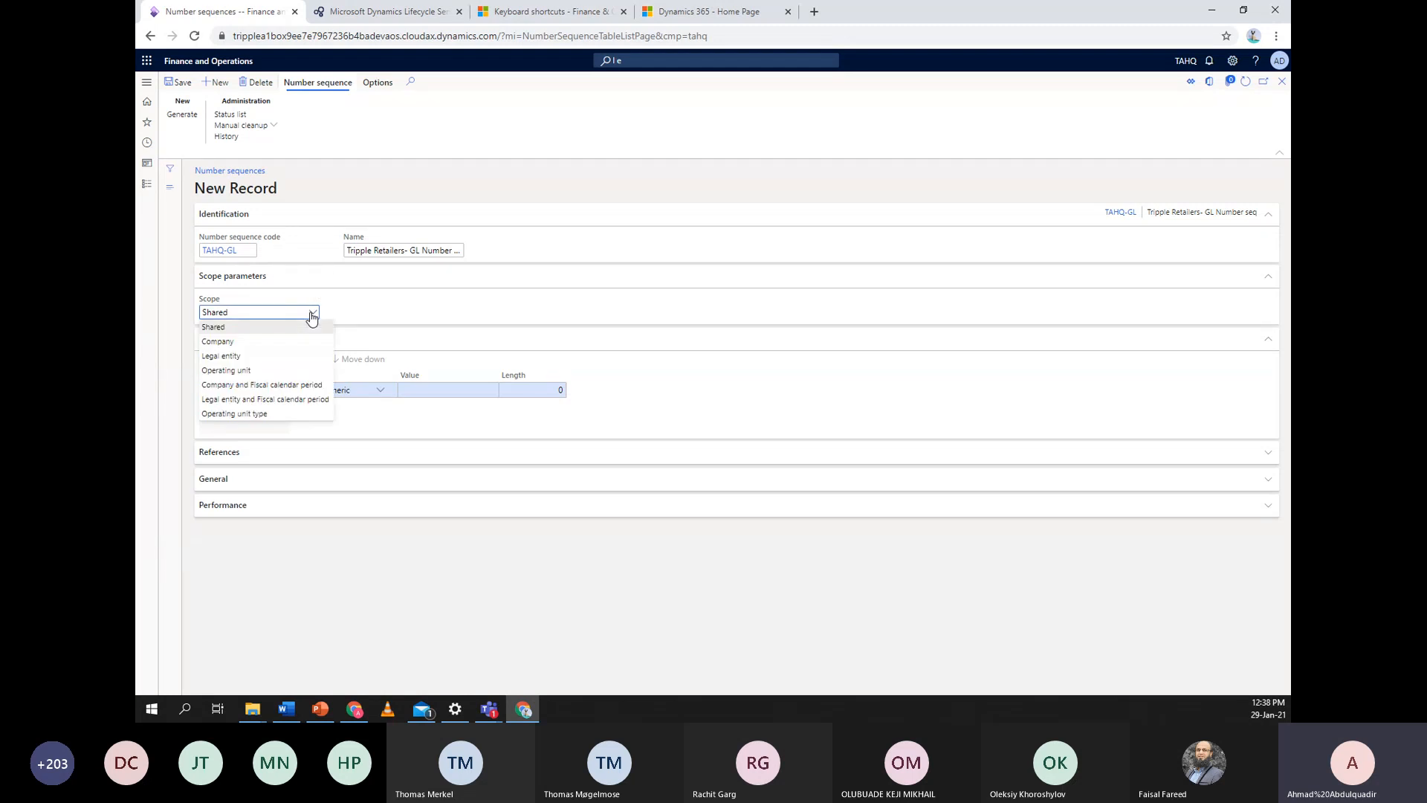
Scope the sequence to legal entity TAHQ and check the TAHQ-######### format preview
{"action": "left_click", "coordinate": [284, 355]}
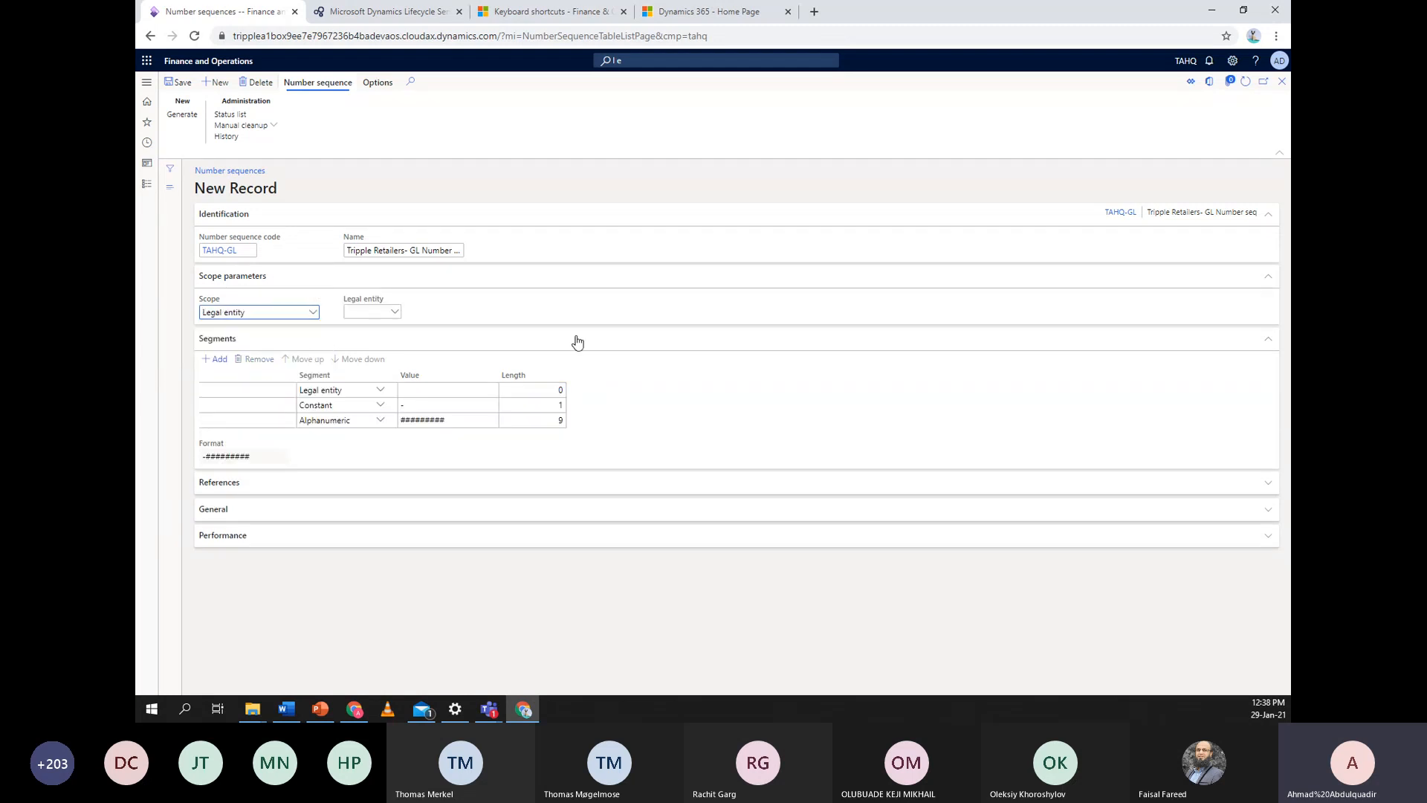
{"action": "left_click", "coordinate": [395, 312]}
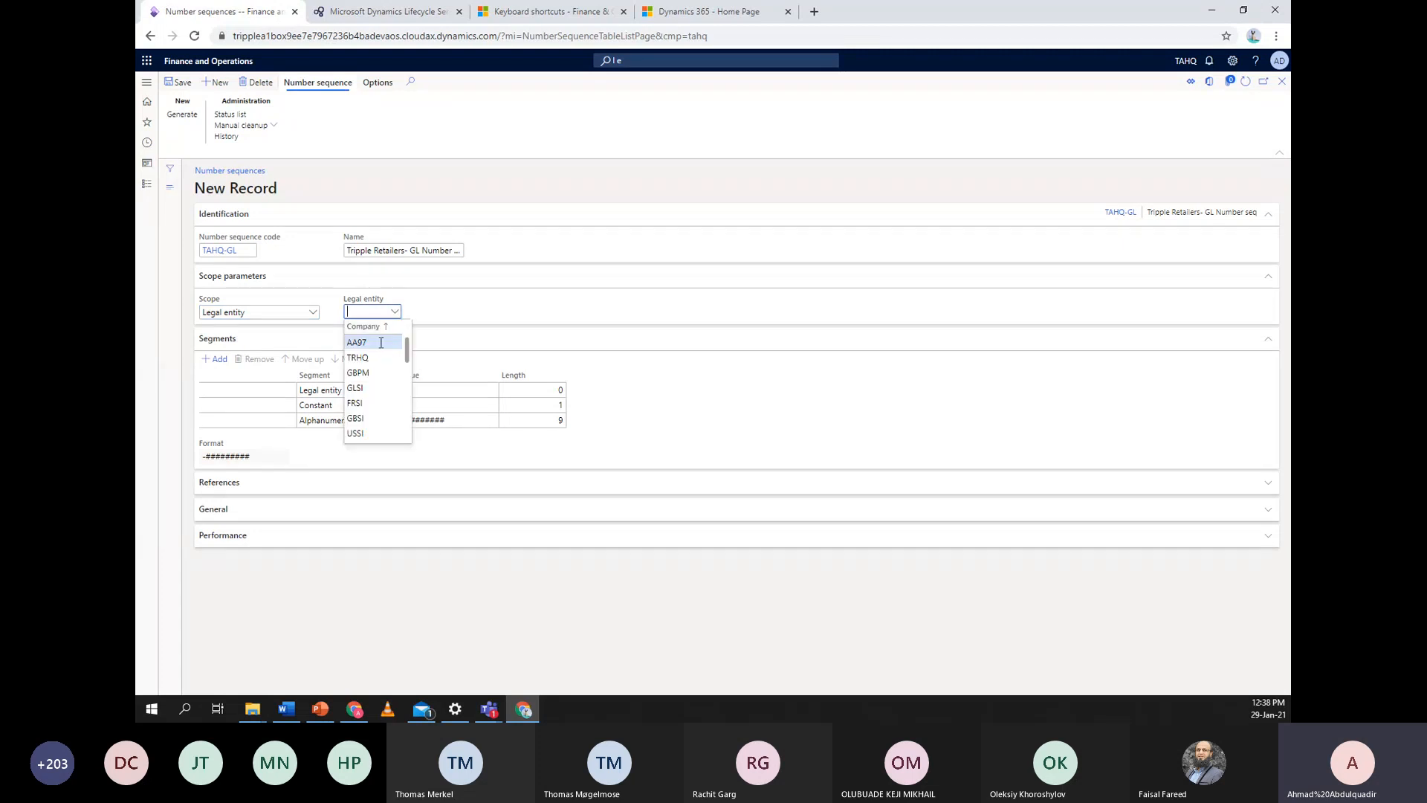
{"action": "scroll", "coordinate": [382, 369], "scroll_direction": "down", "scroll_amount": 3}
{"action": "scroll", "coordinate": [381, 369], "scroll_direction": "up", "scroll_amount": 4}
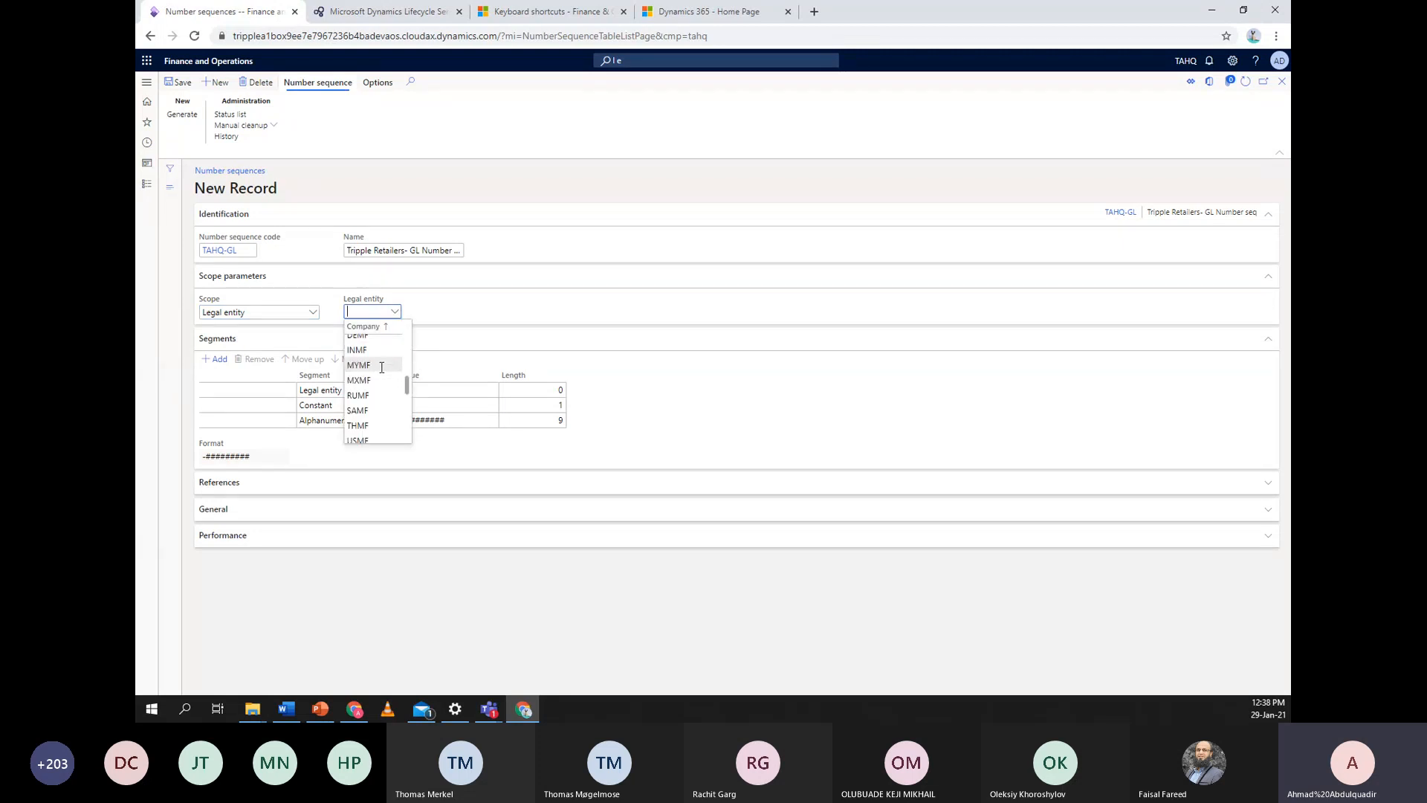
{"action": "scroll", "coordinate": [382, 382], "scroll_direction": "down", "scroll_amount": 5}
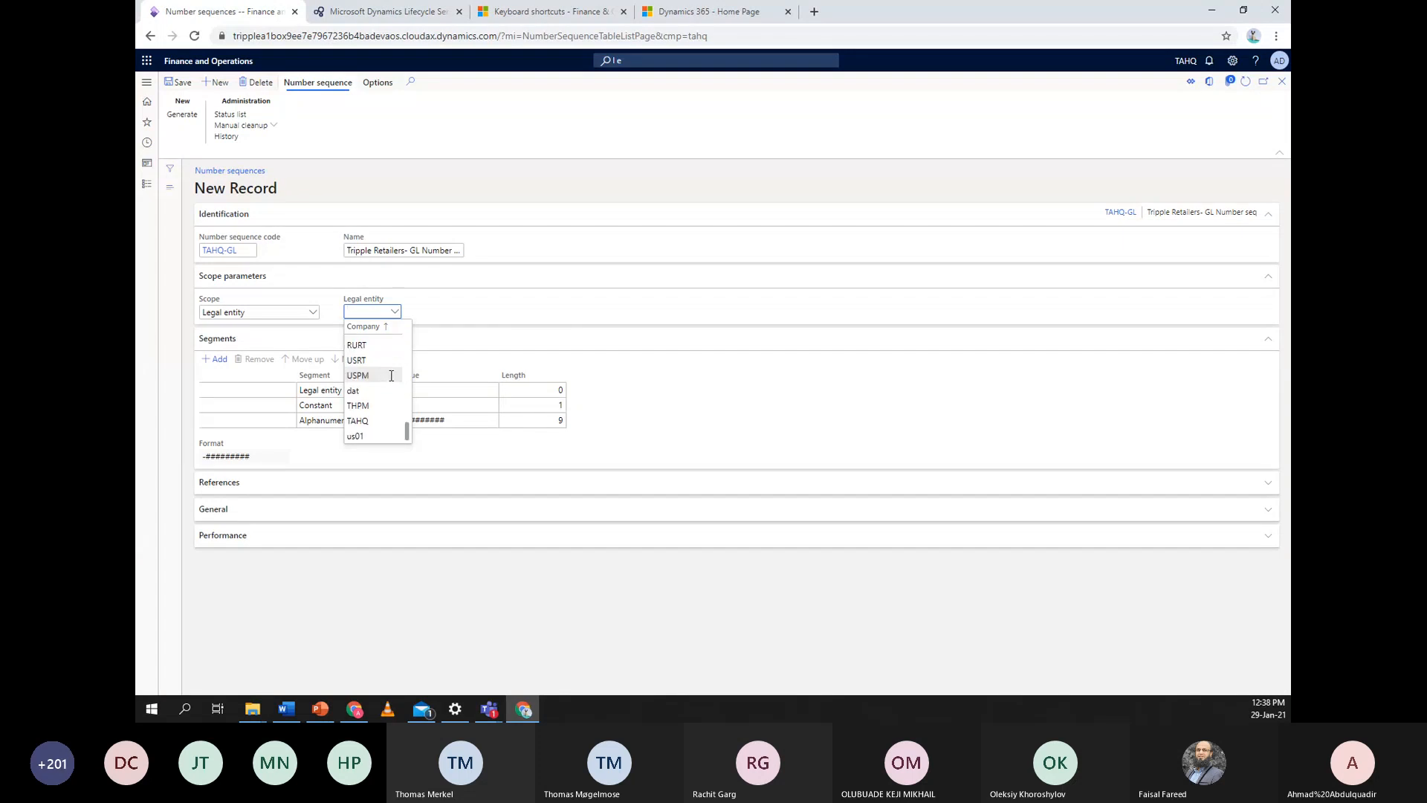
{"action": "left_click", "coordinate": [377, 422]}
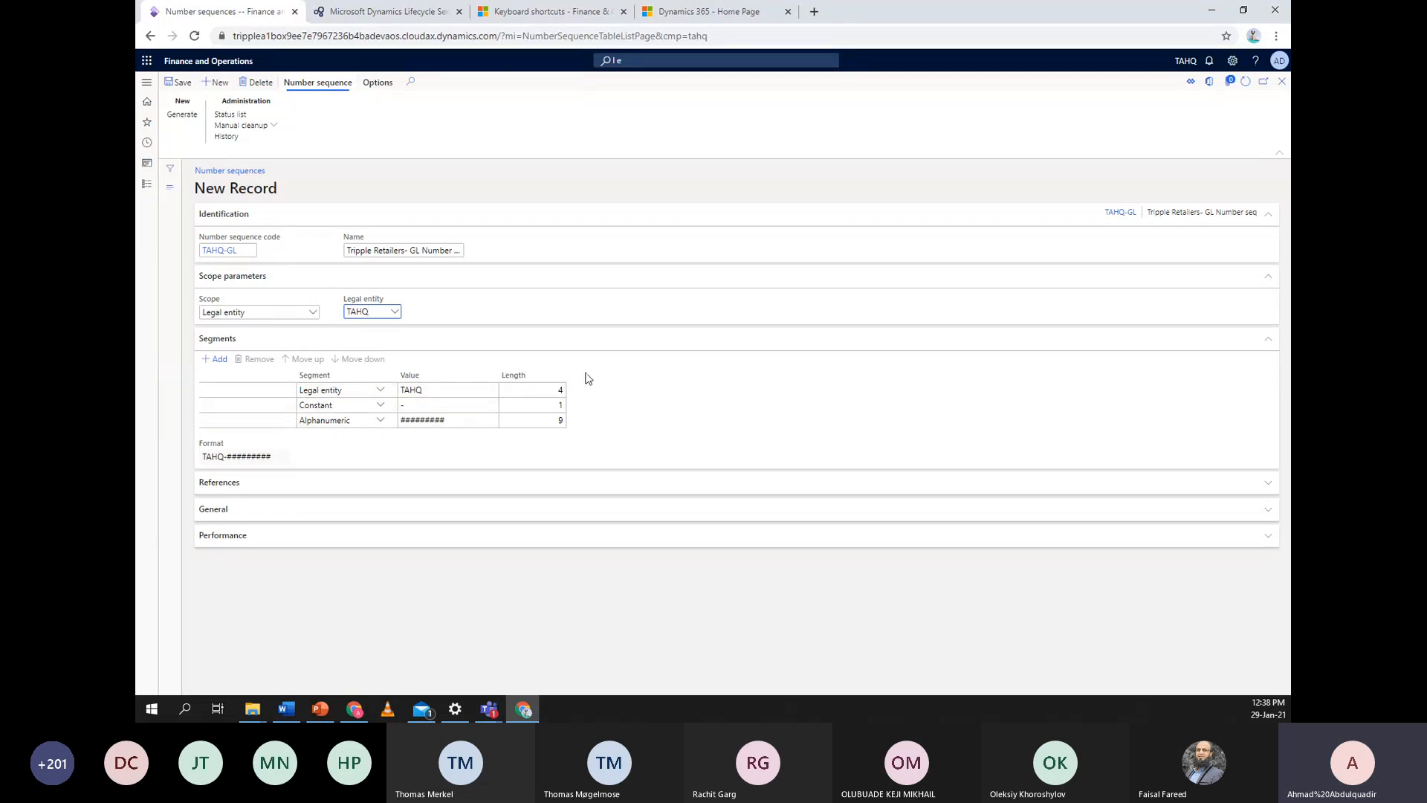
{"action": "left_click", "coordinate": [272, 455]}
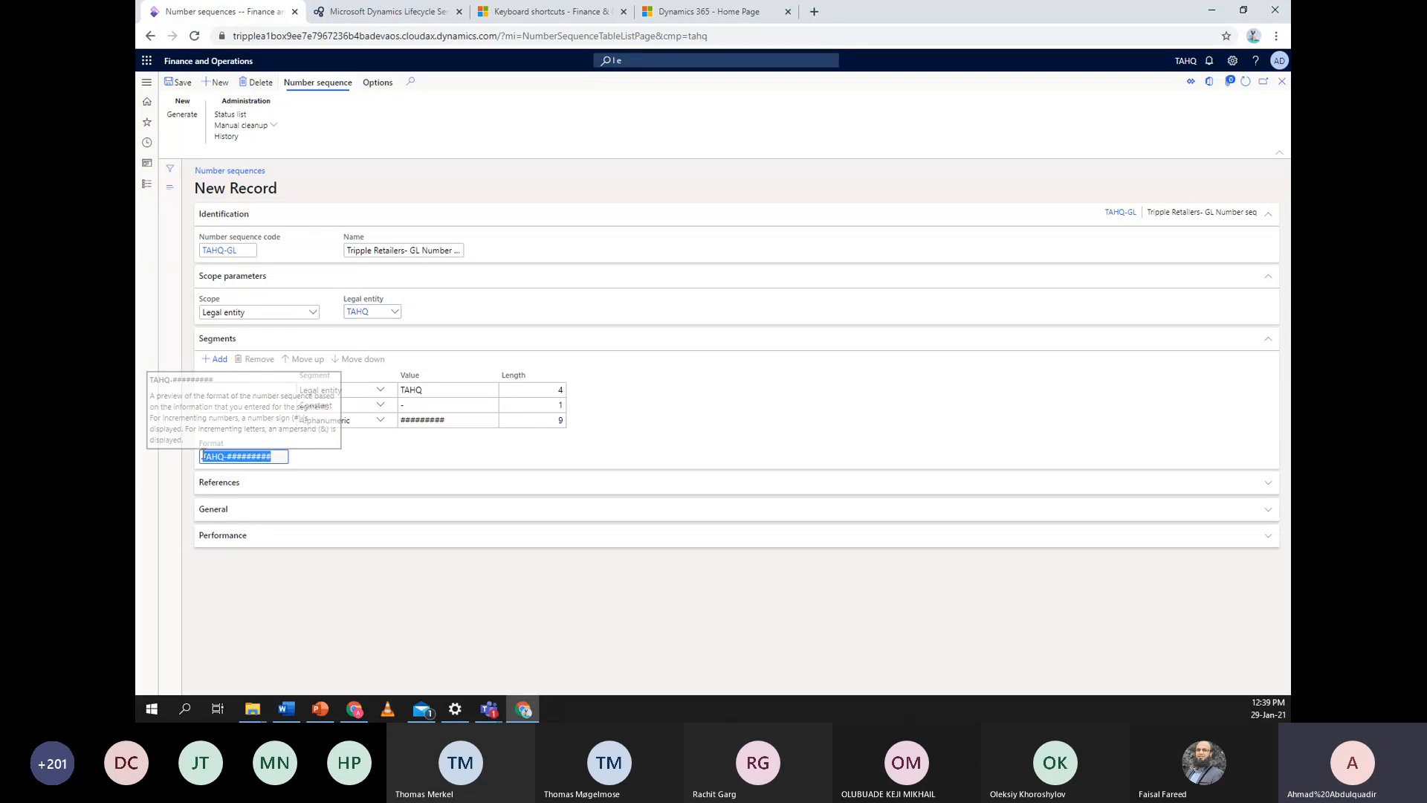
{"action": "left_click", "coordinate": [278, 457]}
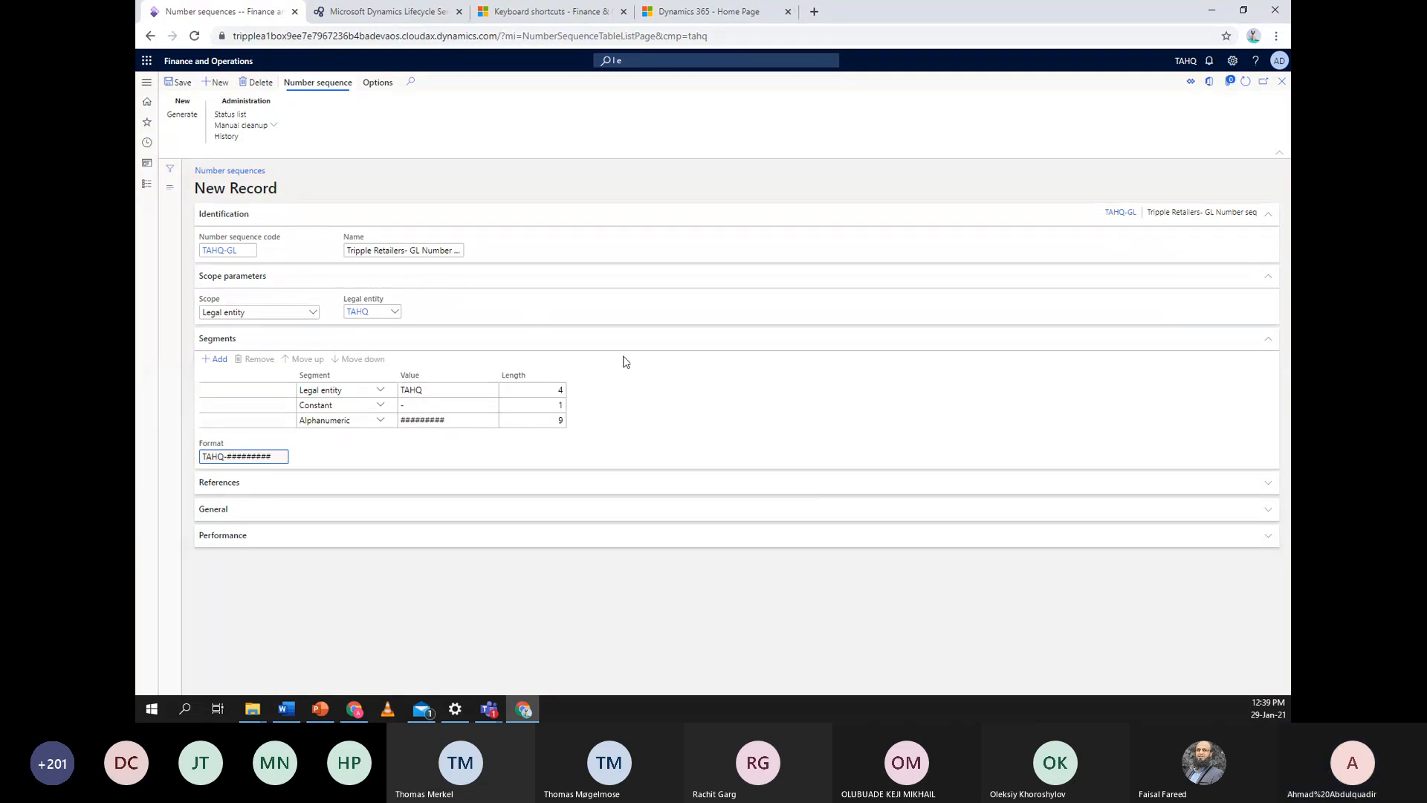
{"action": "left_click", "coordinate": [315, 317]}
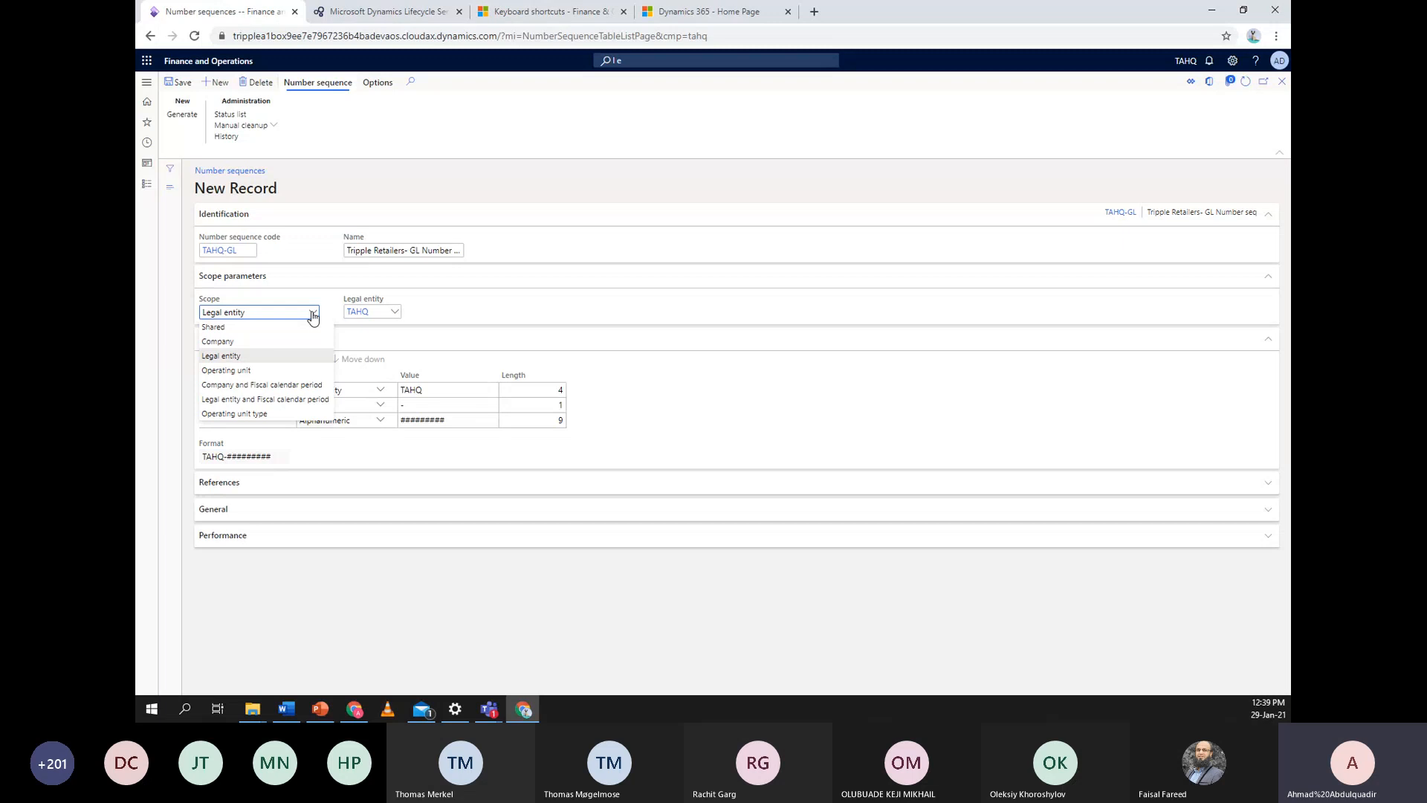
Try the Company and Operating unit scopes, then return the scope to Legal entity
{"action": "left_click", "coordinate": [274, 347]}
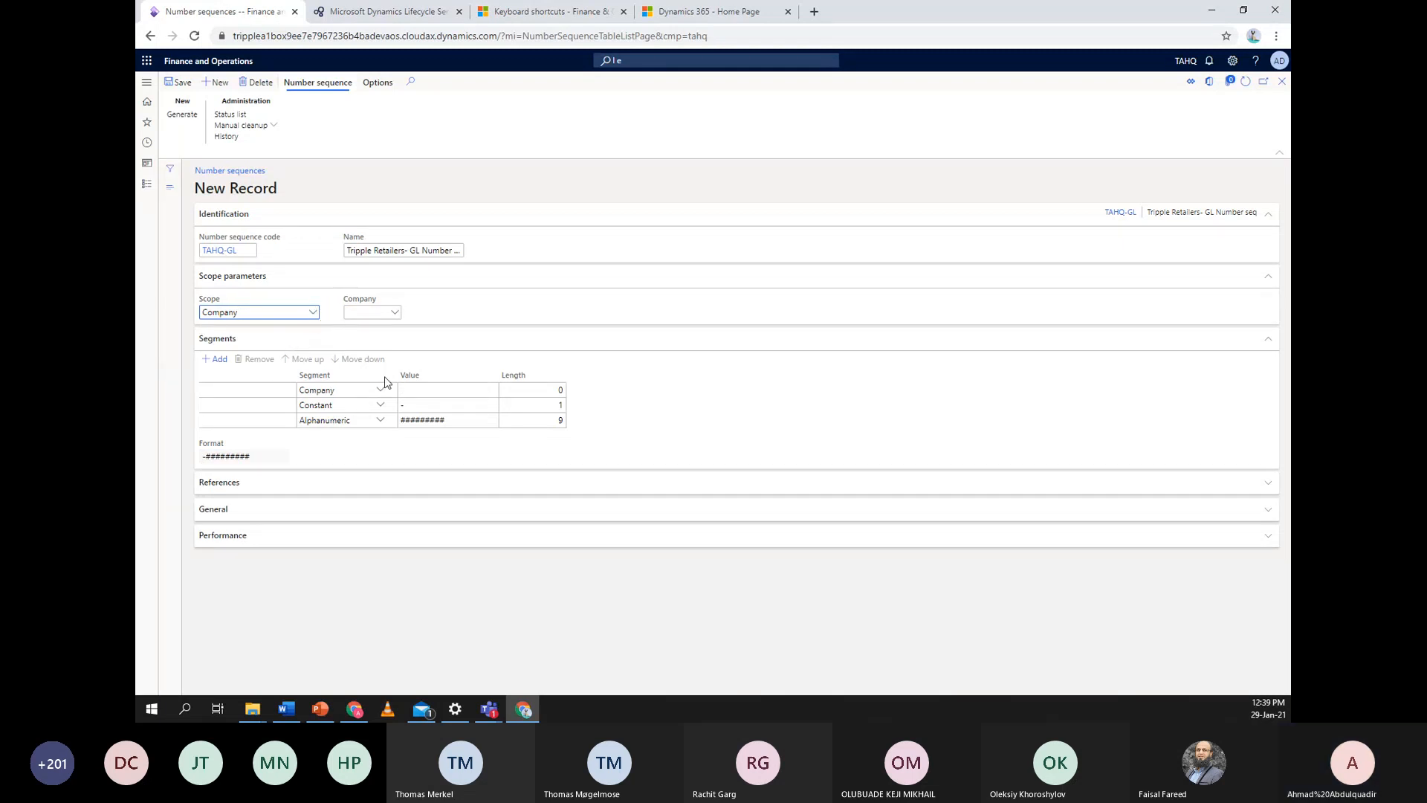
{"action": "left_click", "coordinate": [430, 387]}
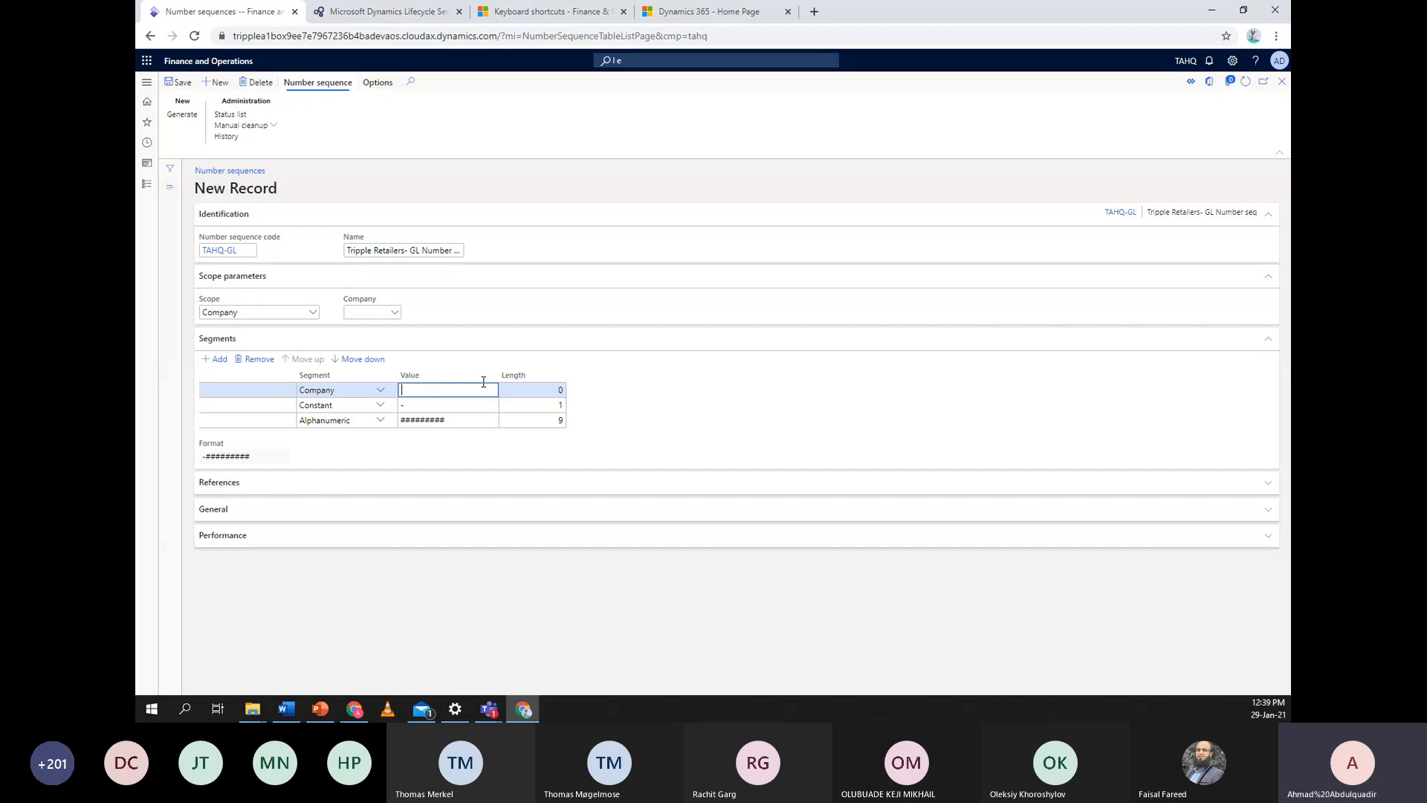
{"action": "left_click", "coordinate": [313, 312]}
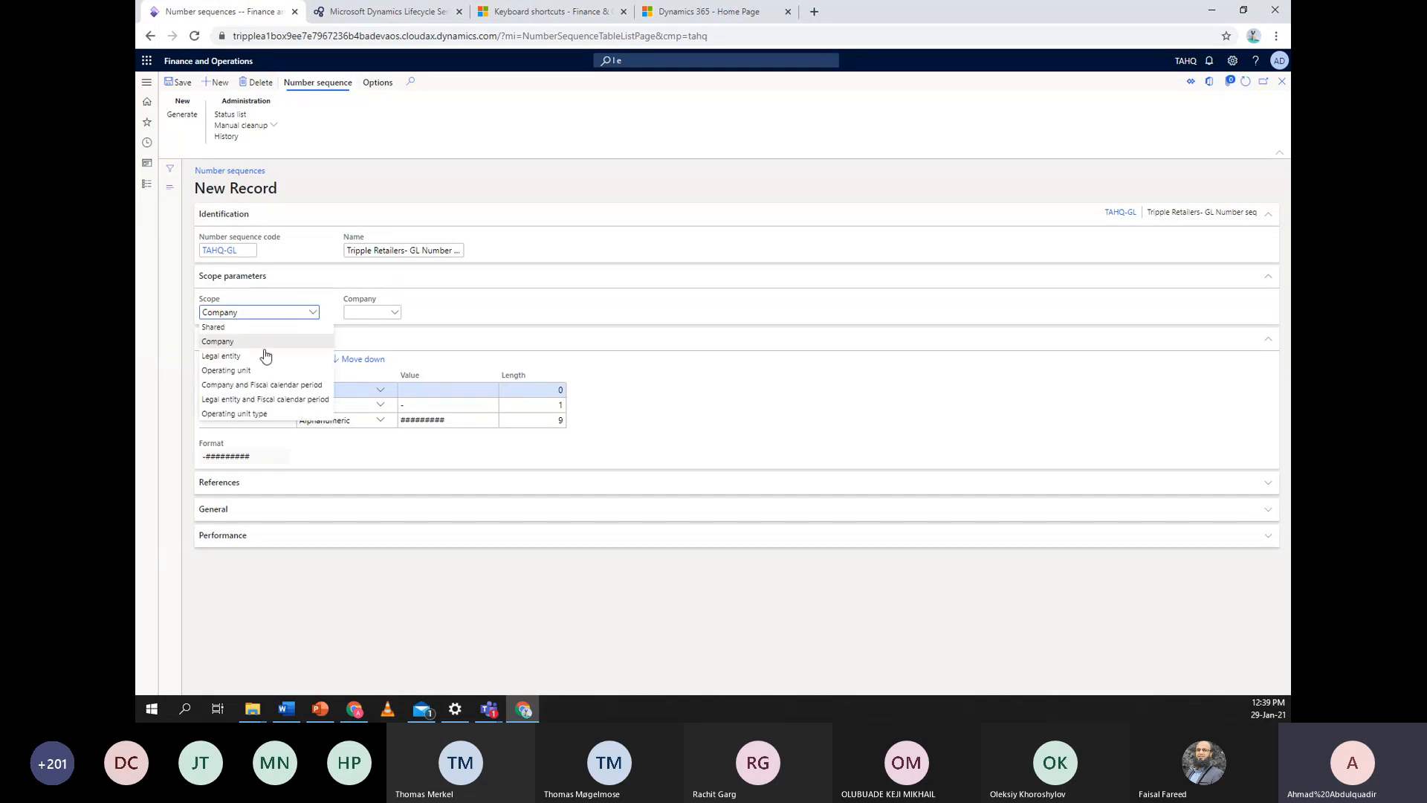
{"action": "left_click", "coordinate": [265, 370]}
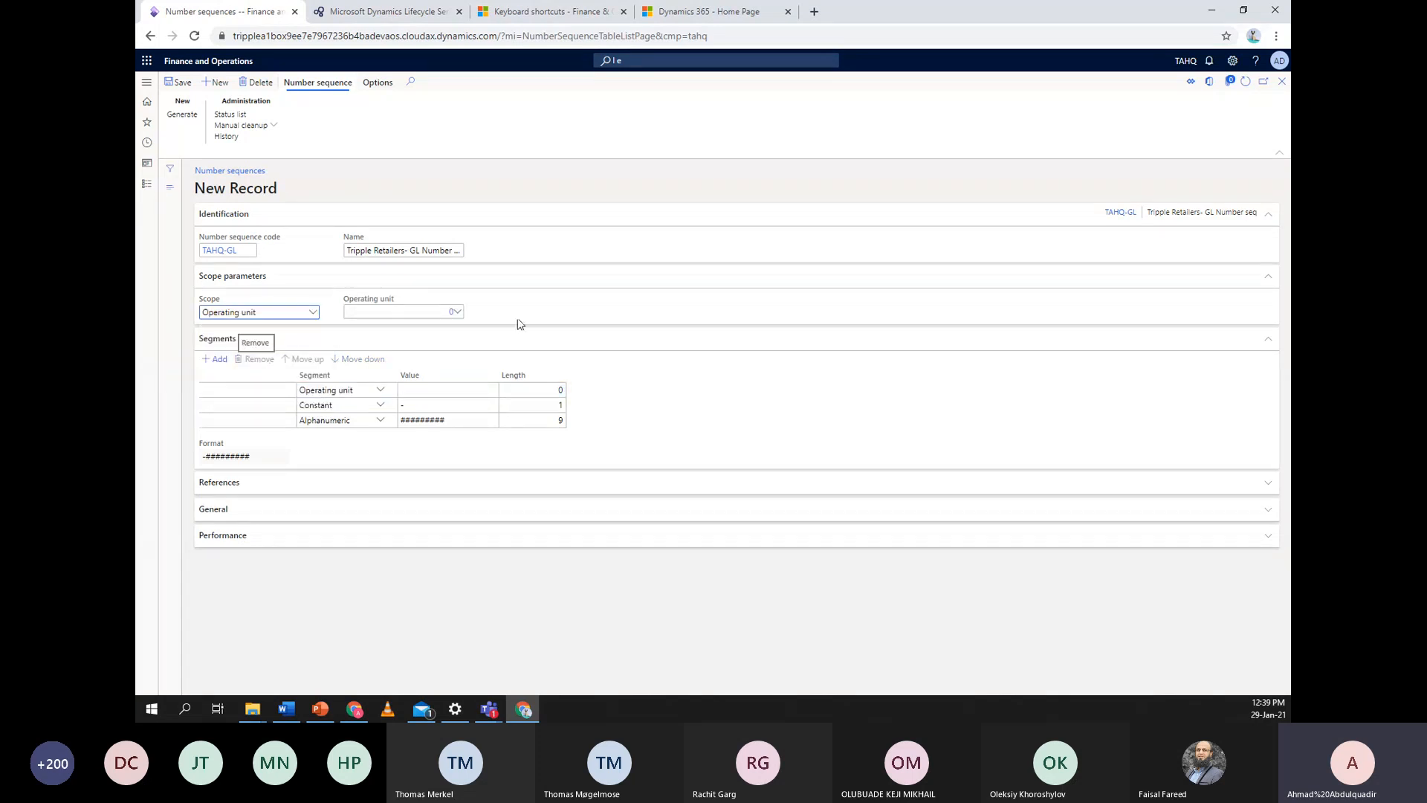
{"action": "left_click", "coordinate": [456, 311]}
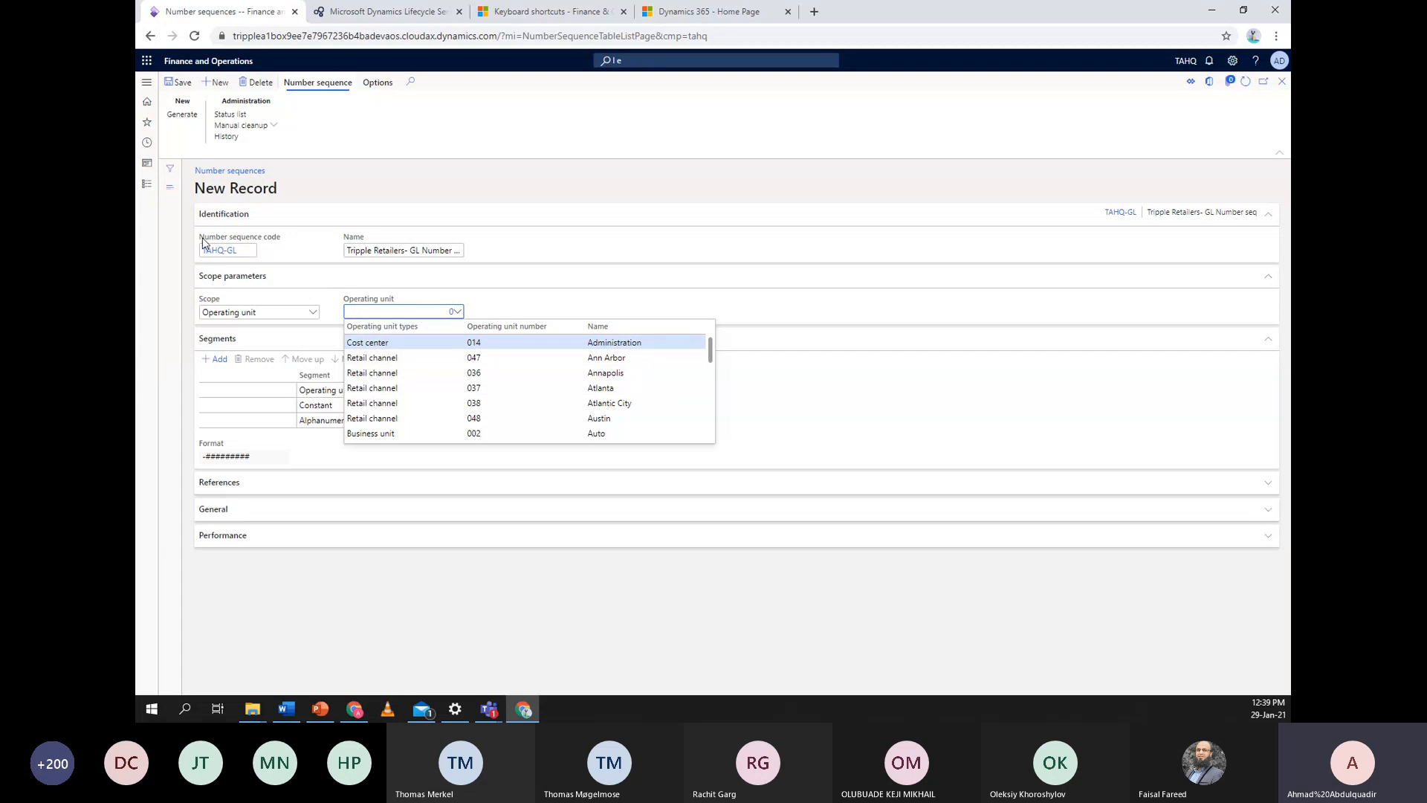
{"action": "scroll", "coordinate": [457, 379], "scroll_direction": "down", "scroll_amount": 5}
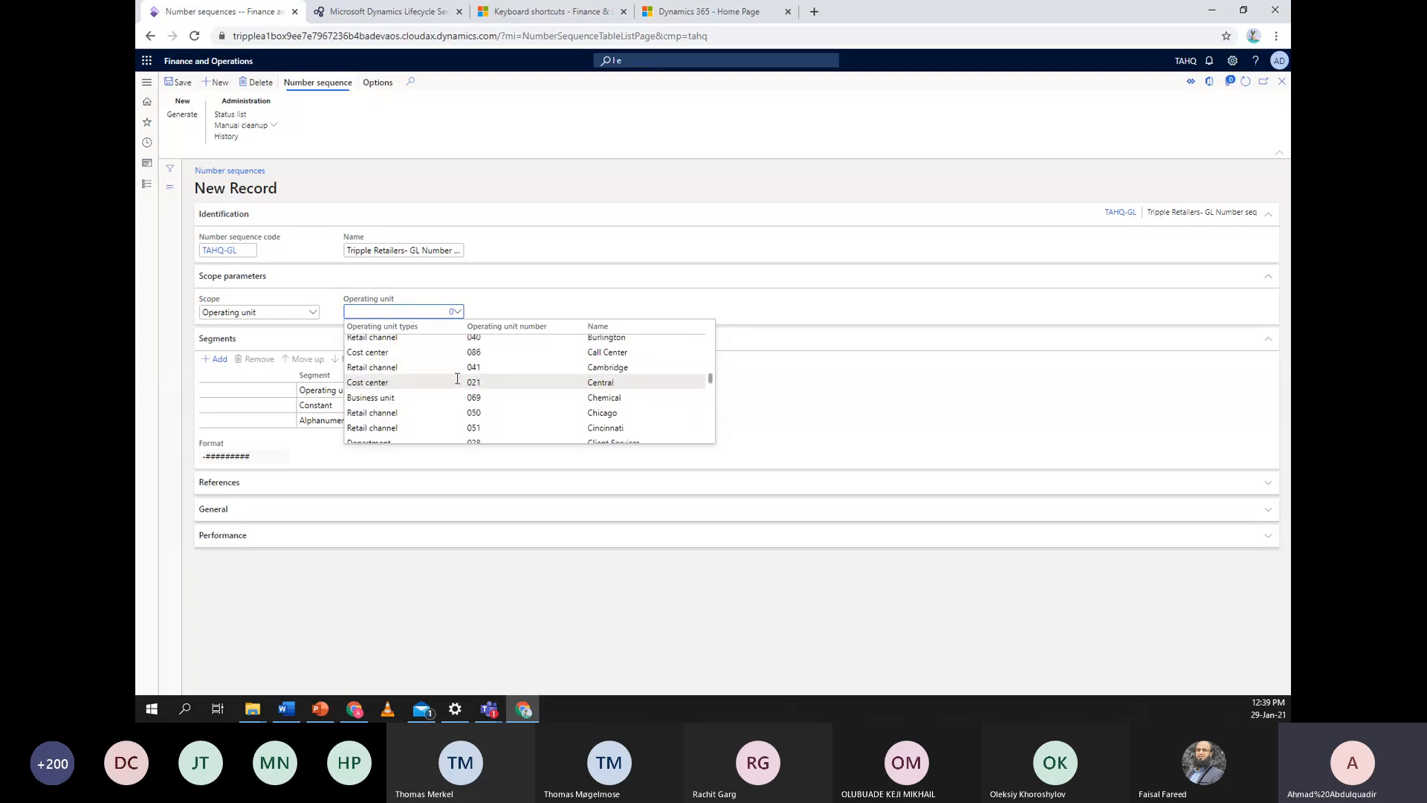
{"action": "scroll", "coordinate": [457, 379], "scroll_direction": "up", "scroll_amount": 5}
{"action": "left_click", "coordinate": [503, 299]}
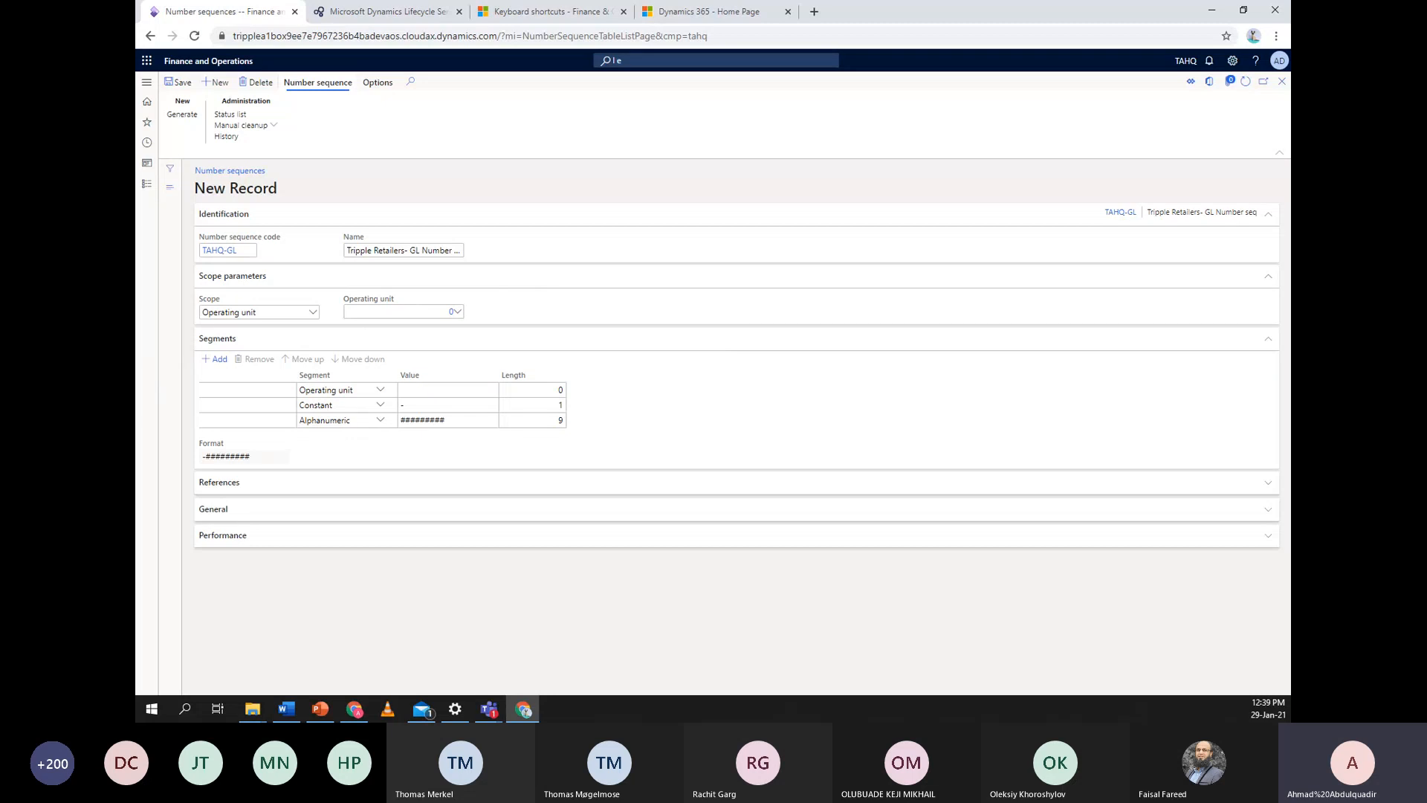
{"action": "left_click", "coordinate": [314, 313]}
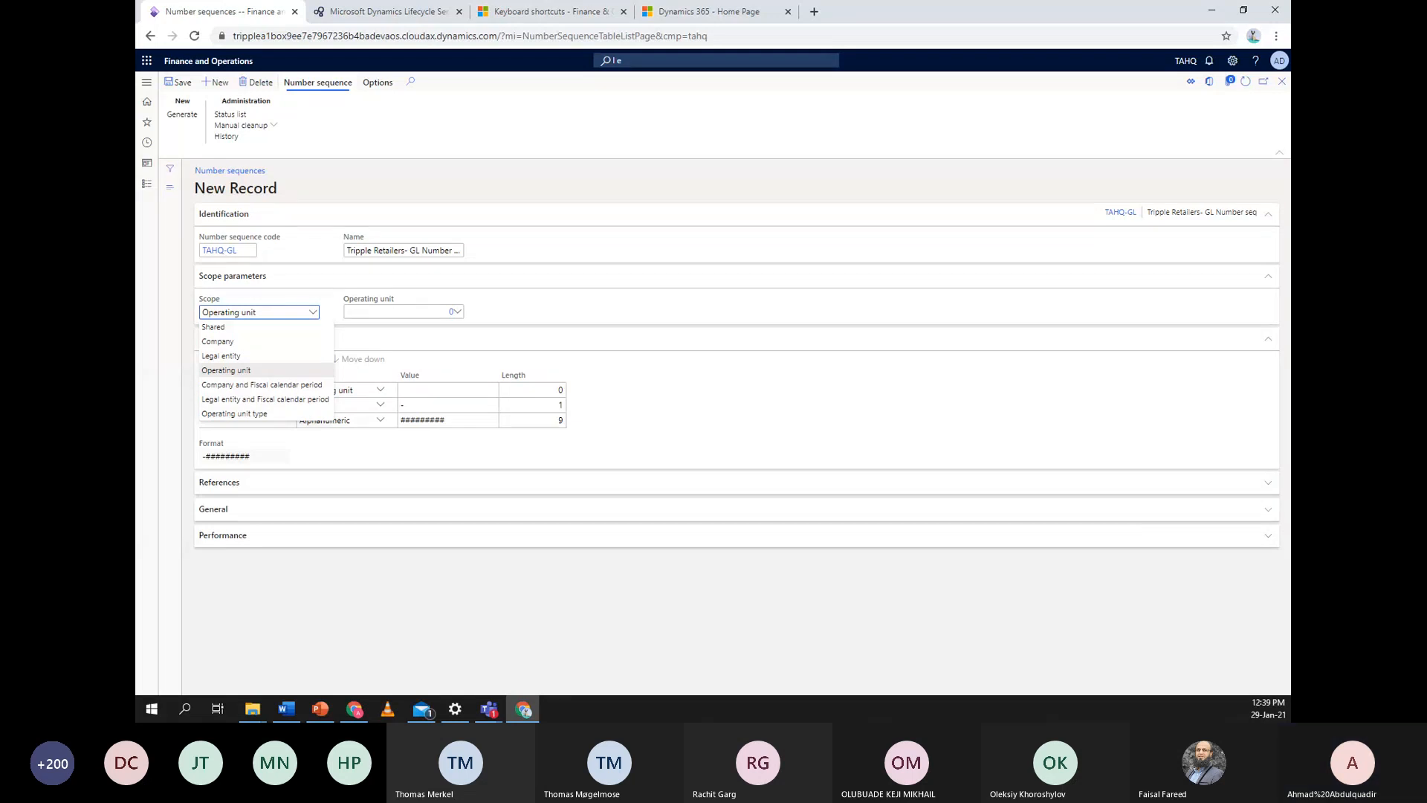
{"action": "left_click", "coordinate": [230, 356]}
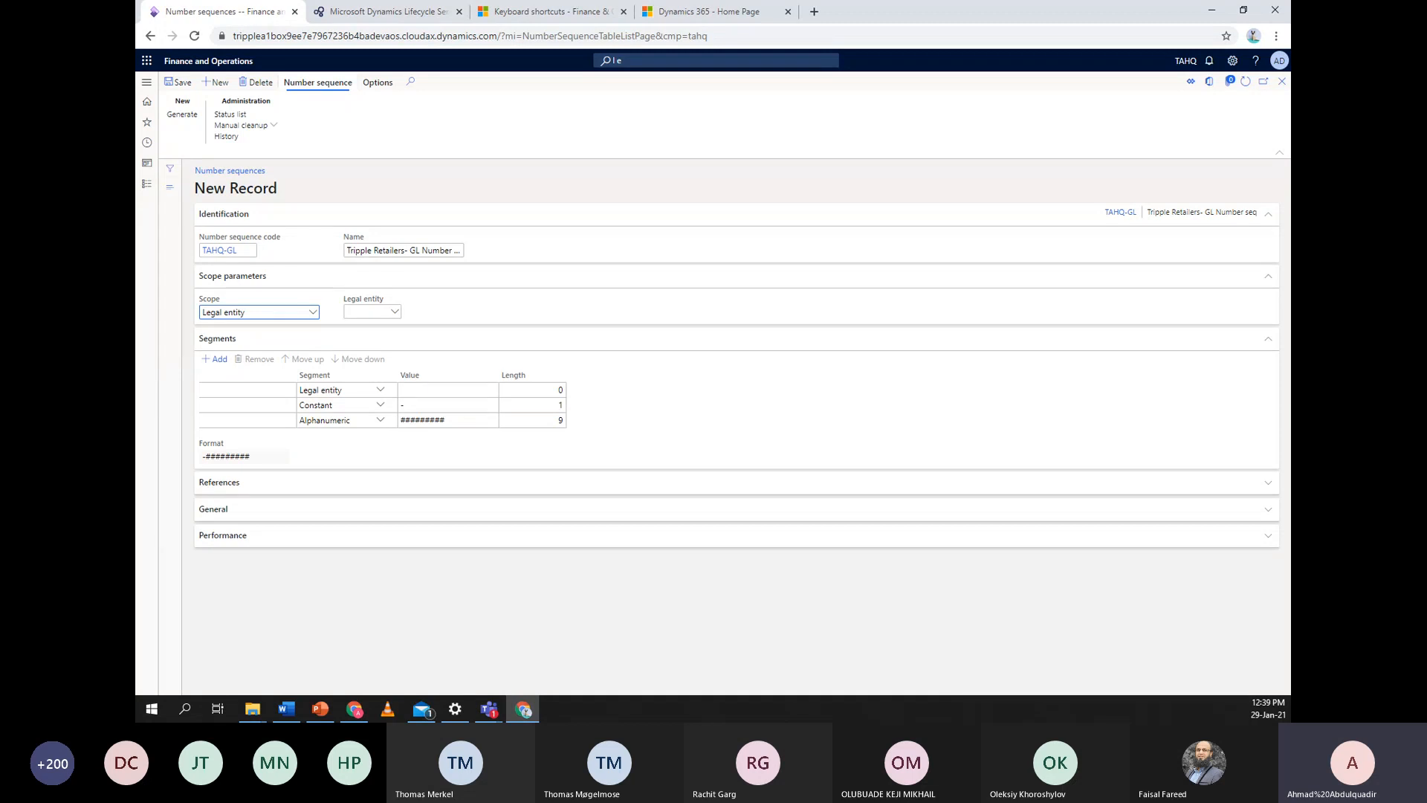
Select TAHQ as the legal entity again and save the TAHQ-GL number sequence
{"action": "left_click", "coordinate": [650, 341]}
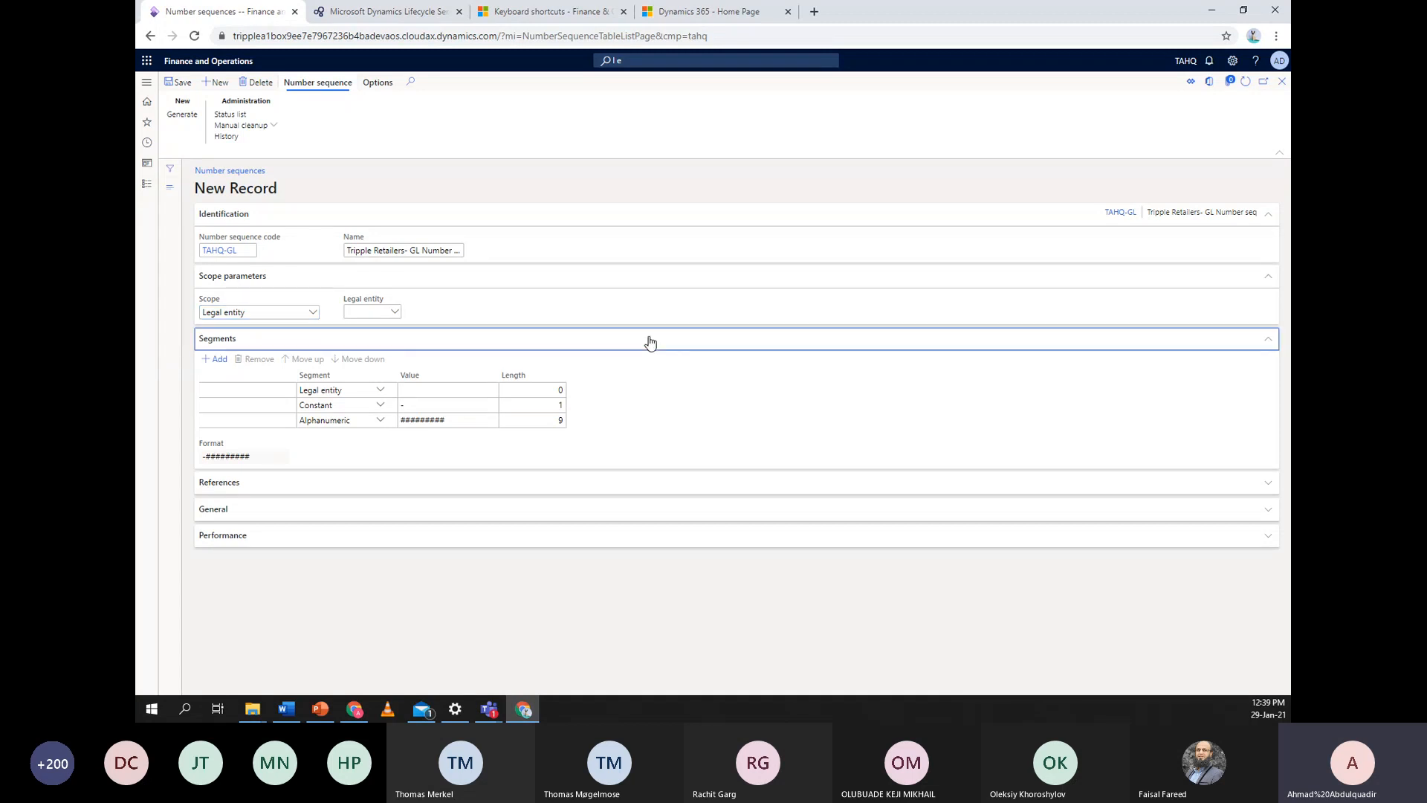
{"action": "left_click", "coordinate": [440, 364]}
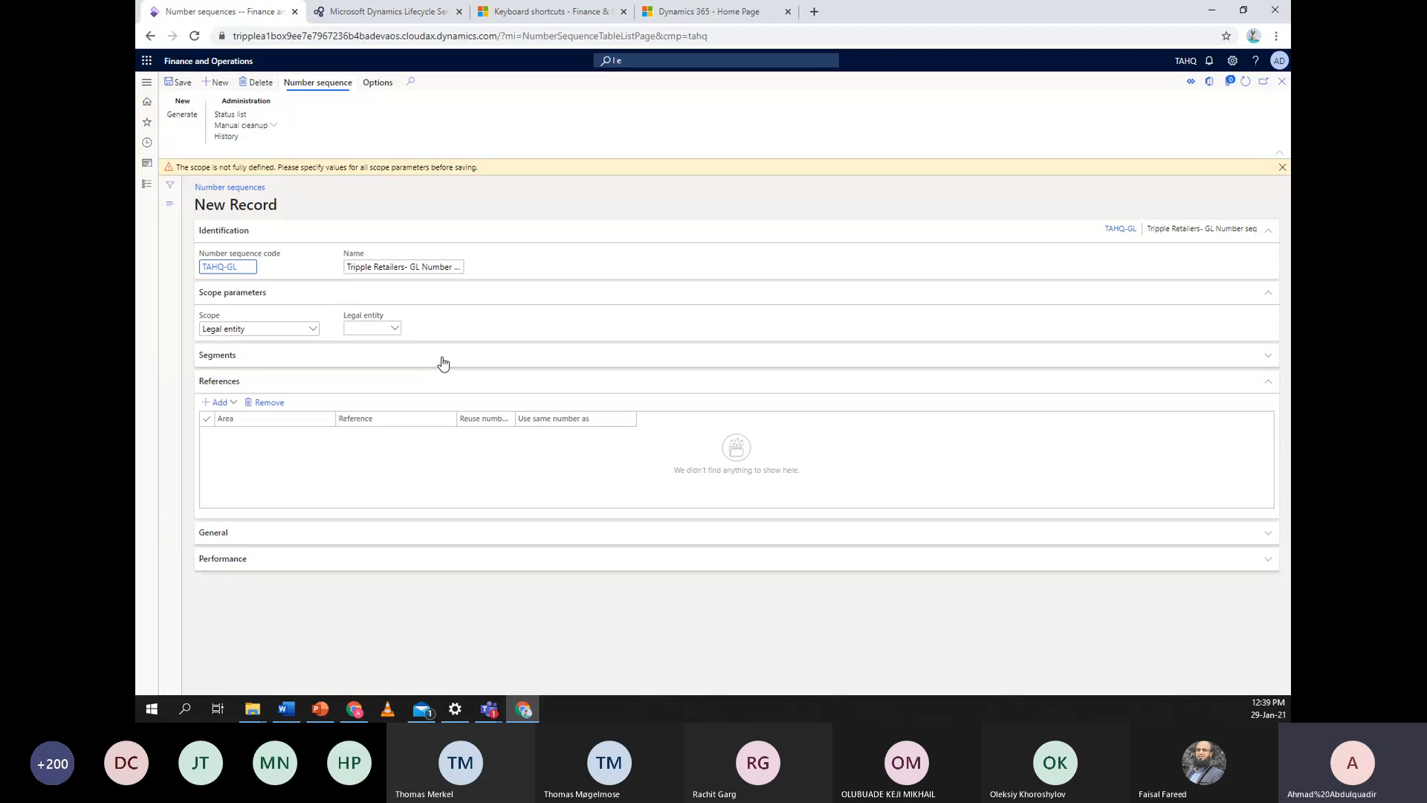
{"action": "left_click", "coordinate": [236, 408]}
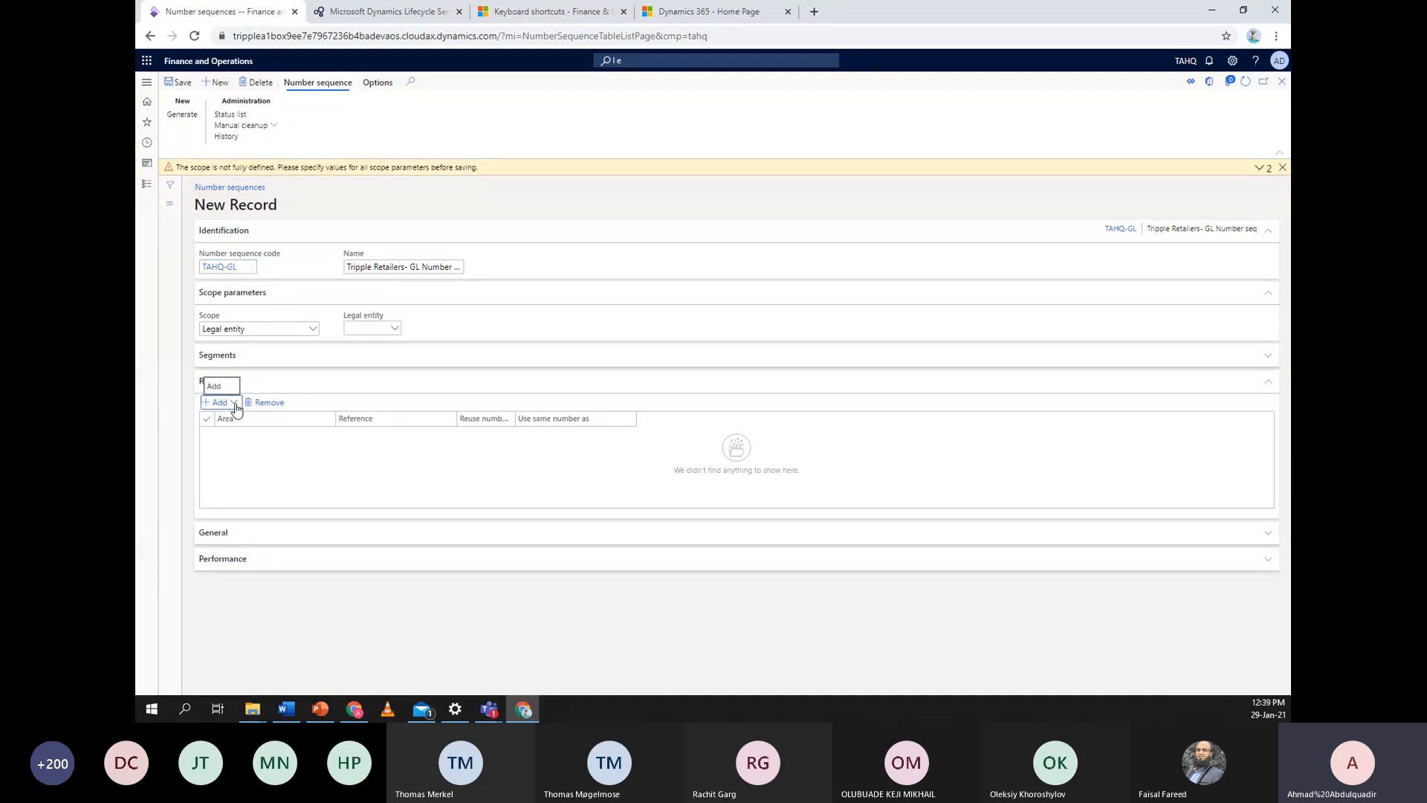
{"action": "left_click", "coordinate": [395, 327]}
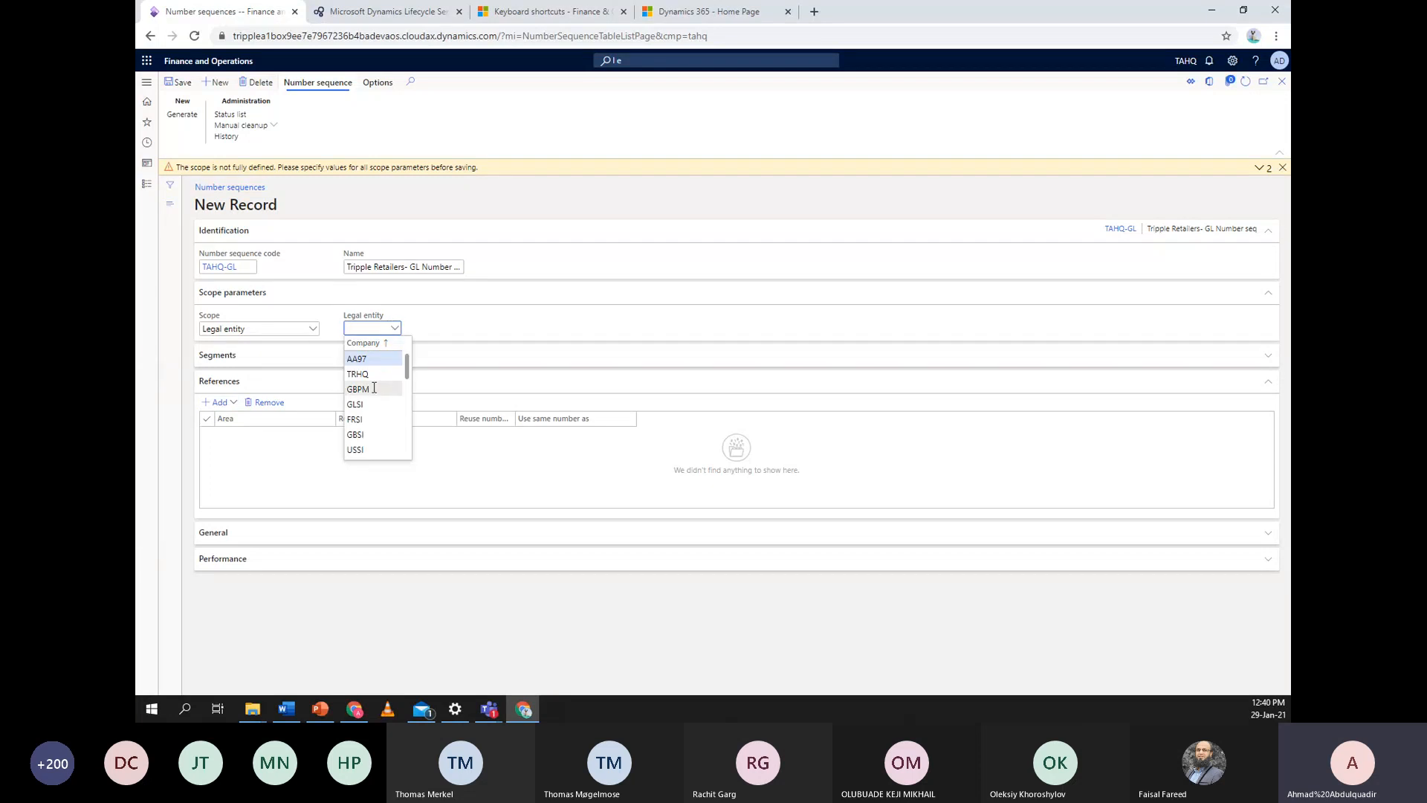
{"action": "scroll", "coordinate": [375, 394], "scroll_direction": "down", "scroll_amount": 5}
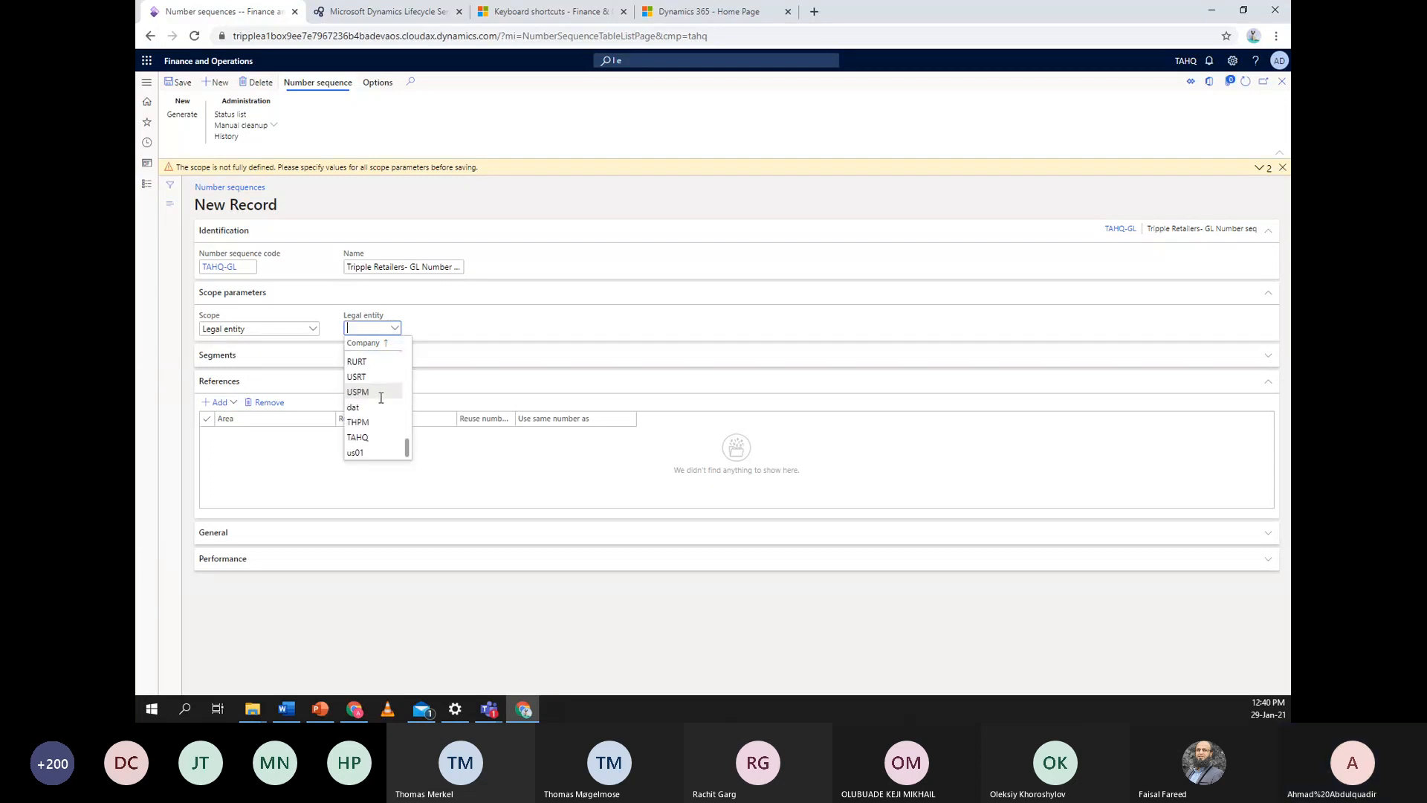
{"action": "left_click", "coordinate": [373, 438]}
{"action": "left_click", "coordinate": [504, 325]}
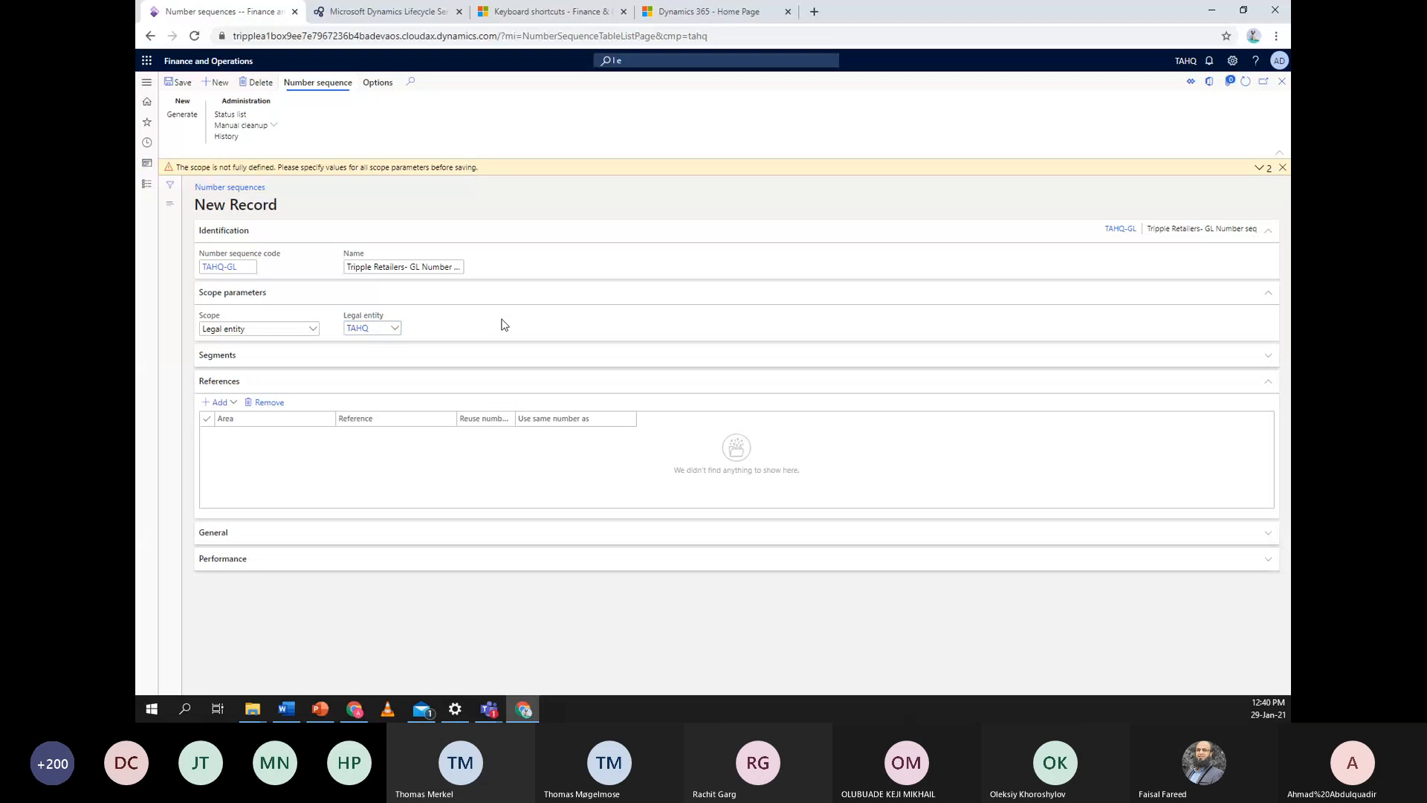
{"action": "left_click", "coordinate": [178, 82]}
Open Add reference, browse the module areas, and cancel without adding a reference
{"action": "left_click", "coordinate": [236, 403]}
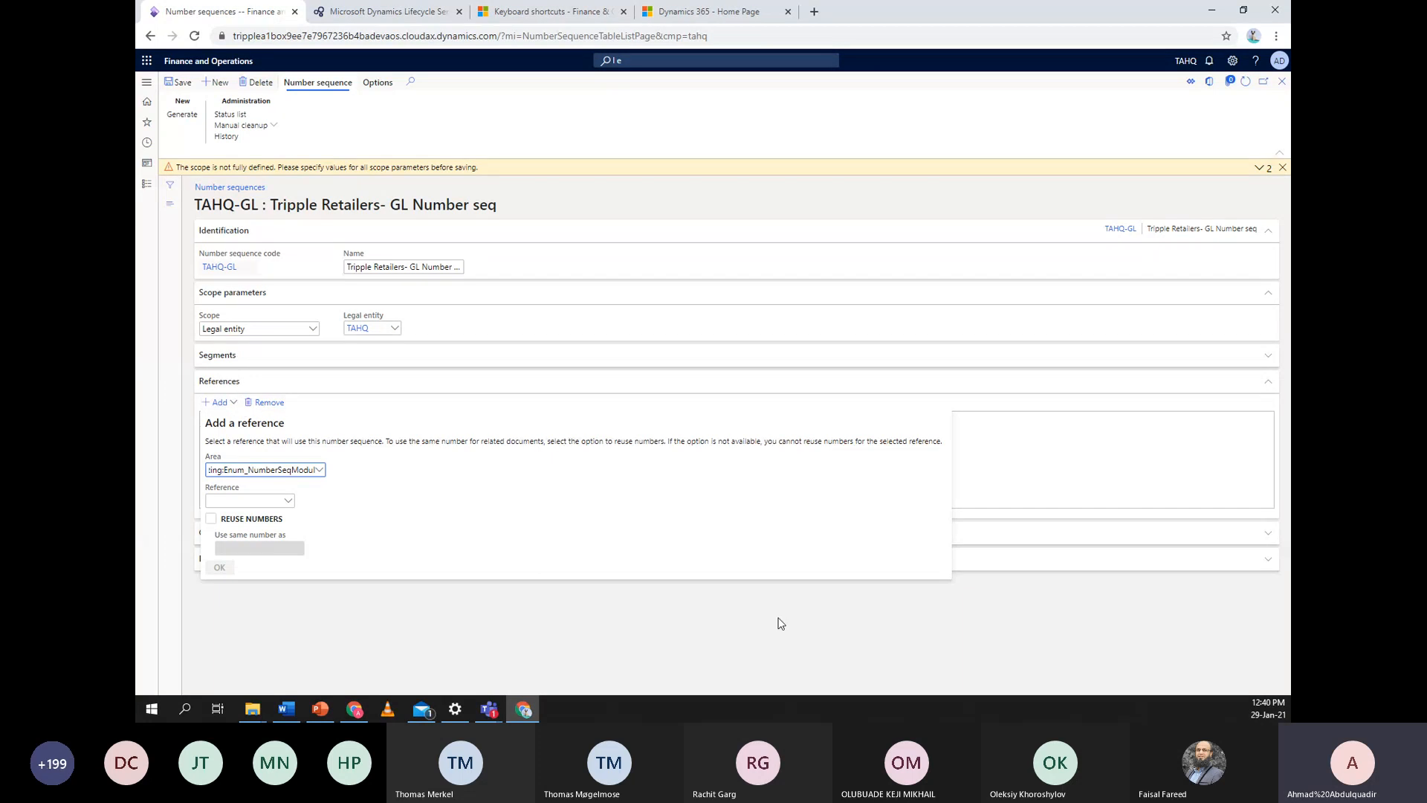
{"action": "left_click", "coordinate": [319, 470]}
{"action": "left_click", "coordinate": [591, 509]}
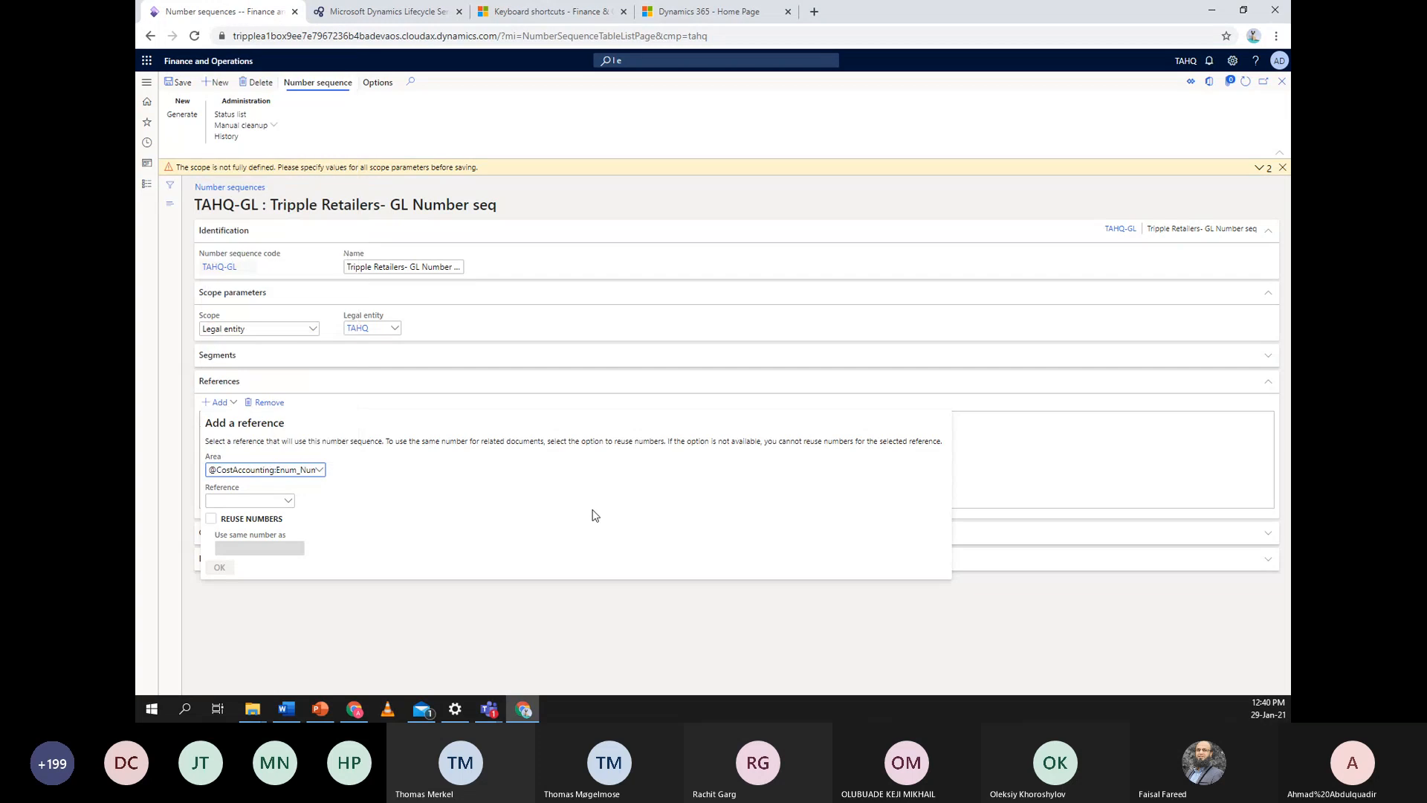
{"action": "left_click", "coordinate": [451, 632]}
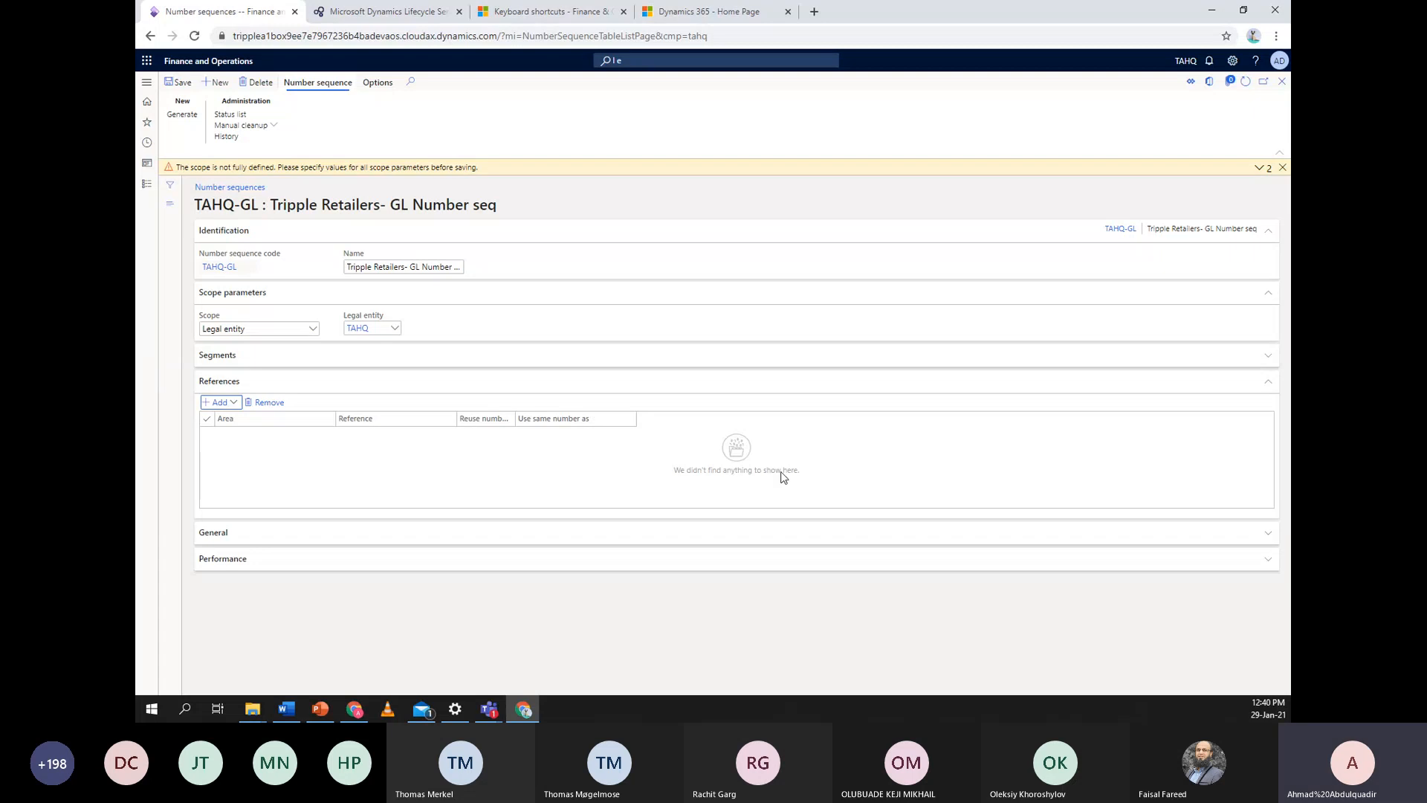
{"action": "left_click", "coordinate": [338, 383]}
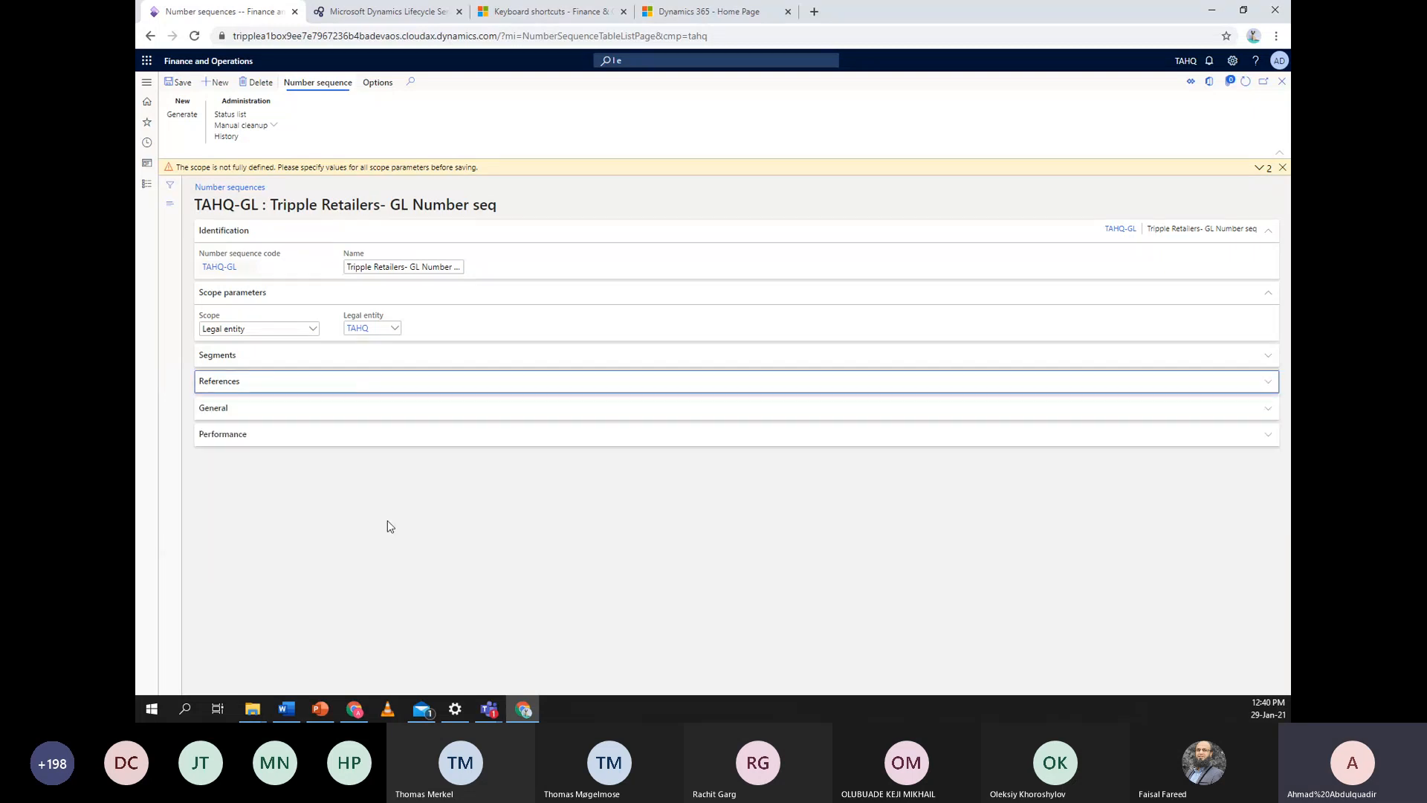
Make TAHQ-GL continuous and review automatic cleanup, set to every 24.00 hours
{"action": "left_click", "coordinate": [398, 408]}
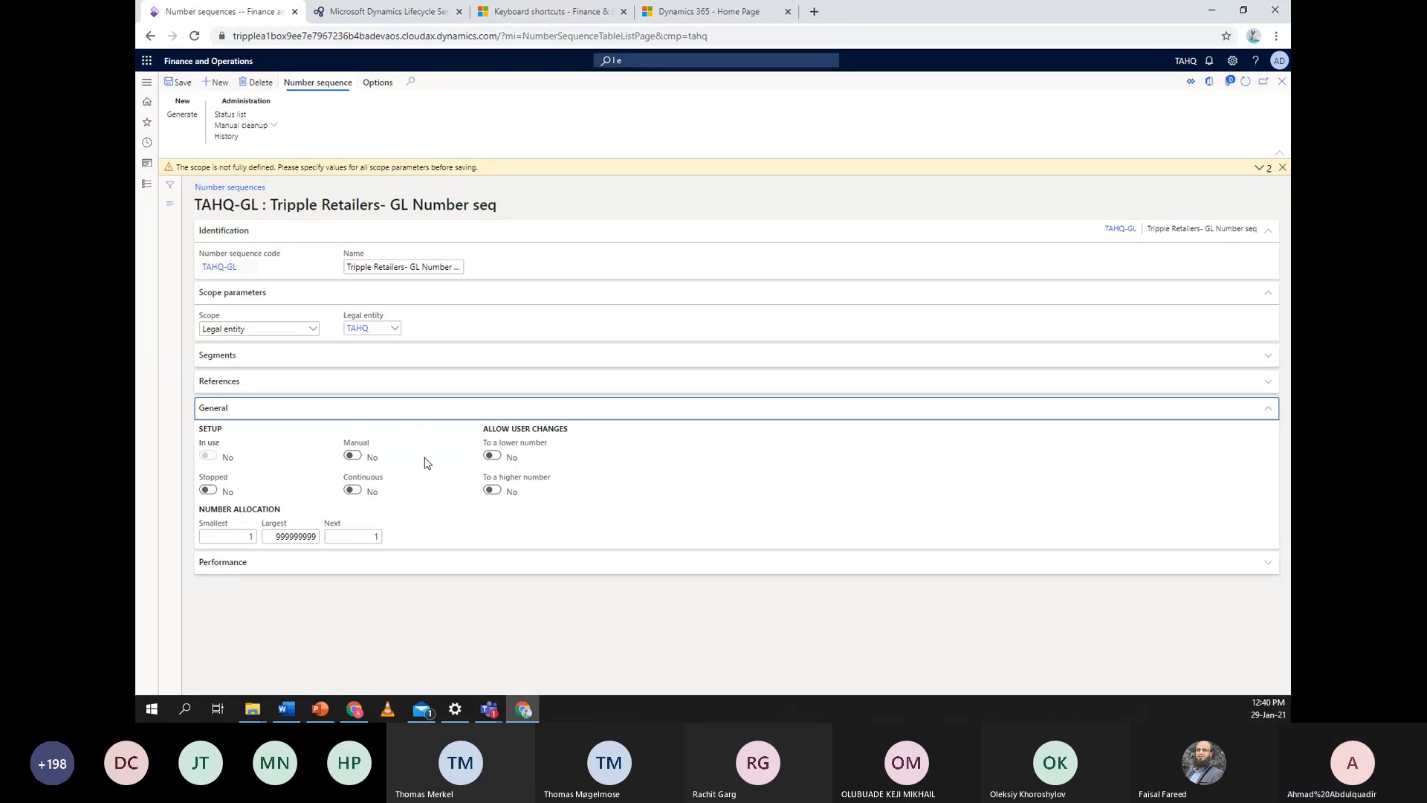
{"action": "left_click", "coordinate": [355, 492]}
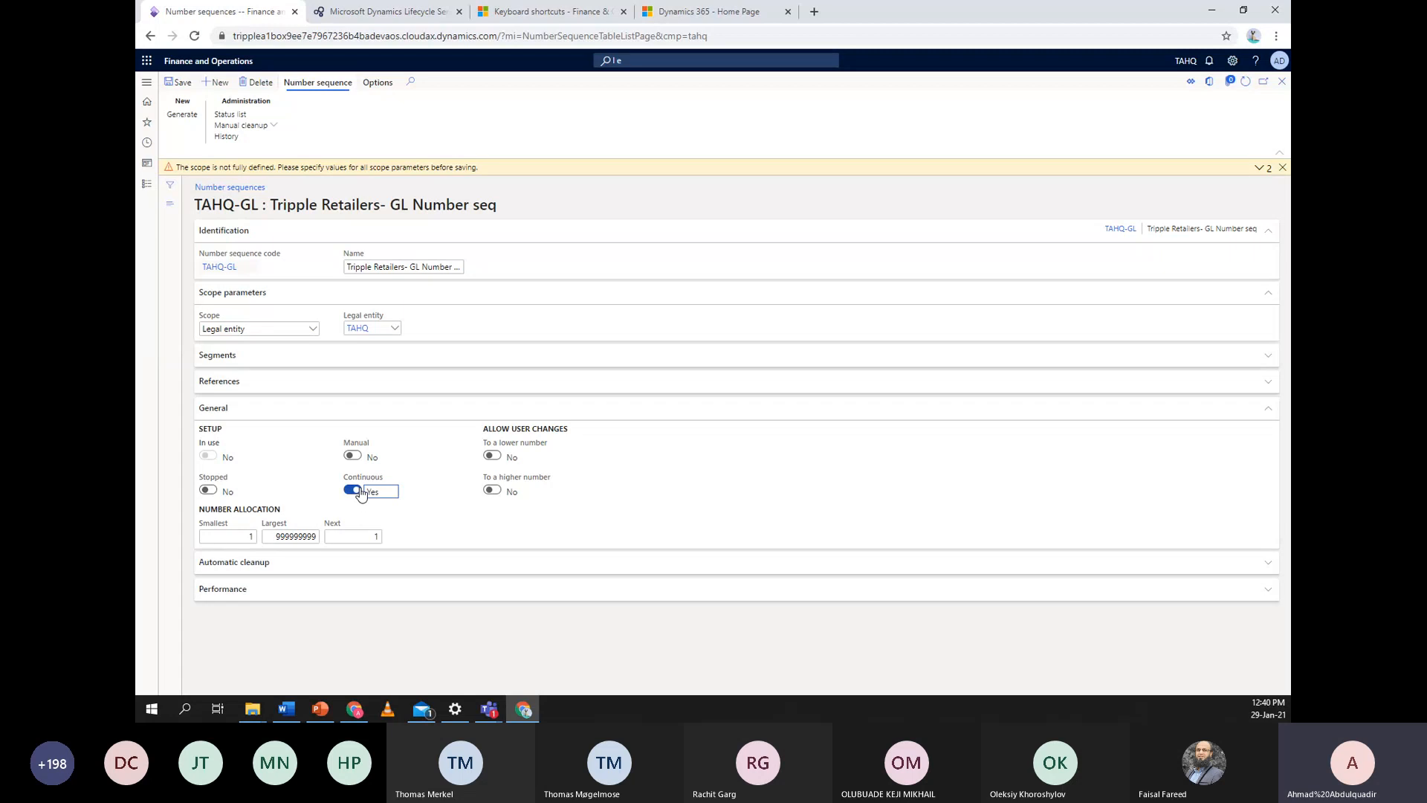
{"action": "left_click", "coordinate": [374, 563]}
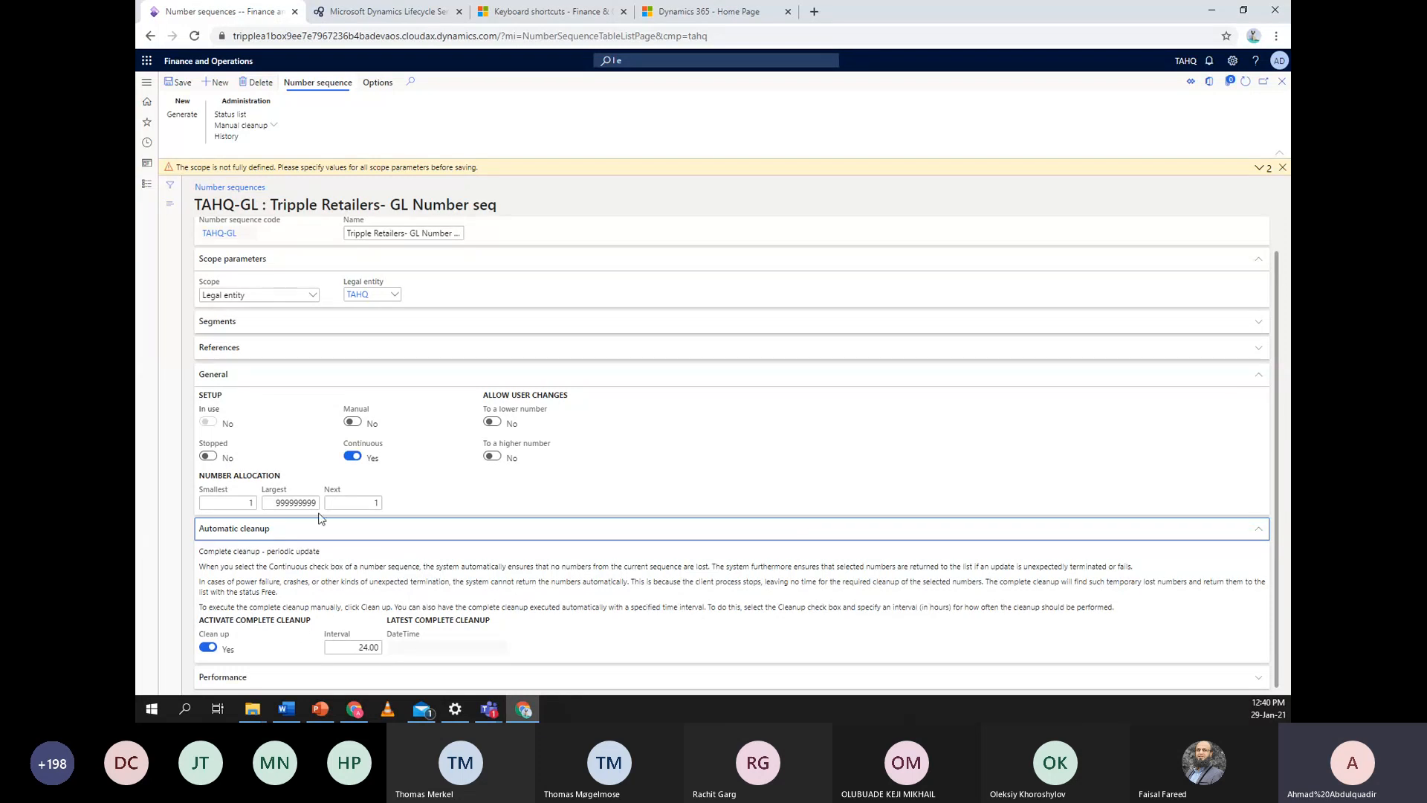
{"action": "left_click", "coordinate": [419, 535]}
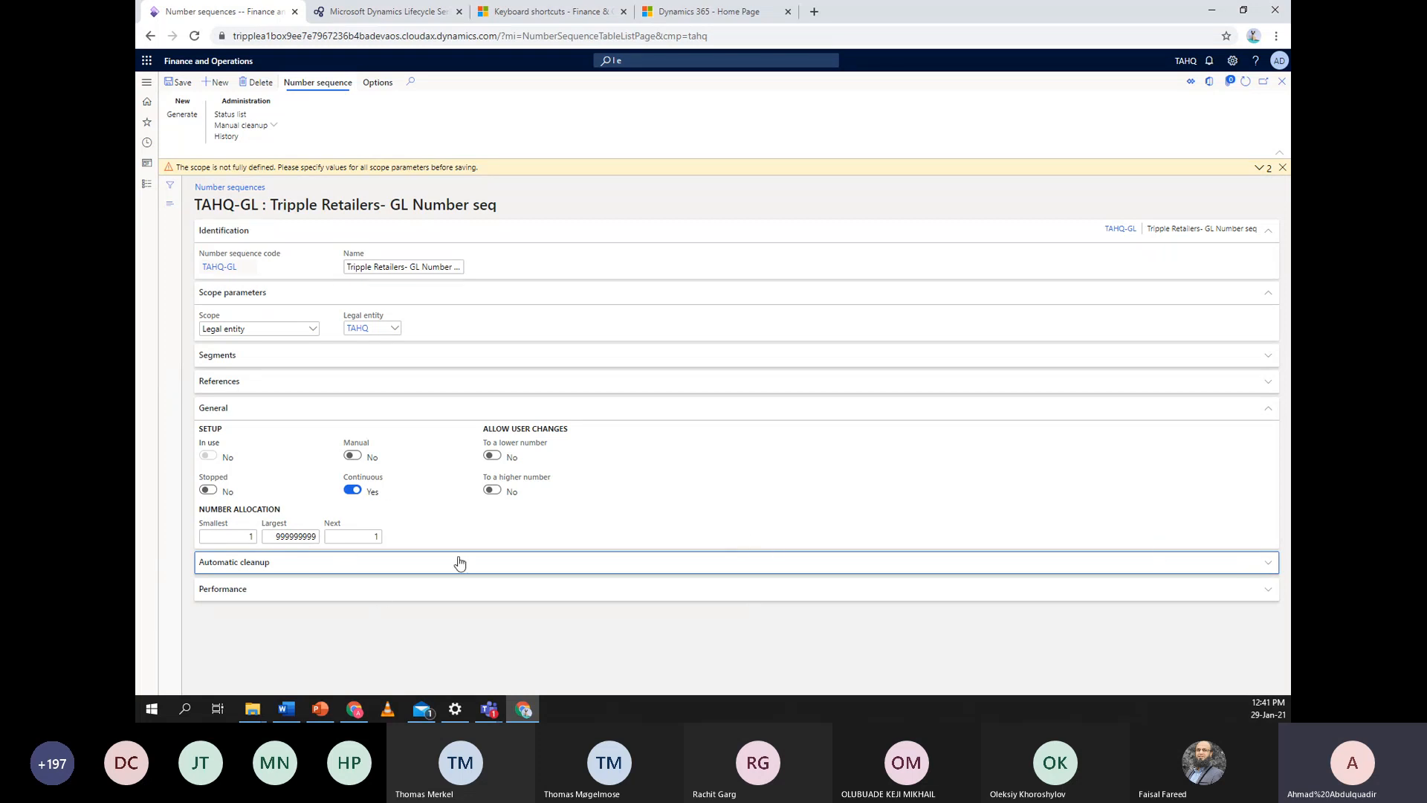
{"action": "left_click", "coordinate": [377, 414]}
Turn Continuous off, enable preallocation with quantity 5, and dismiss the scope warning
{"action": "left_click", "coordinate": [380, 463]}
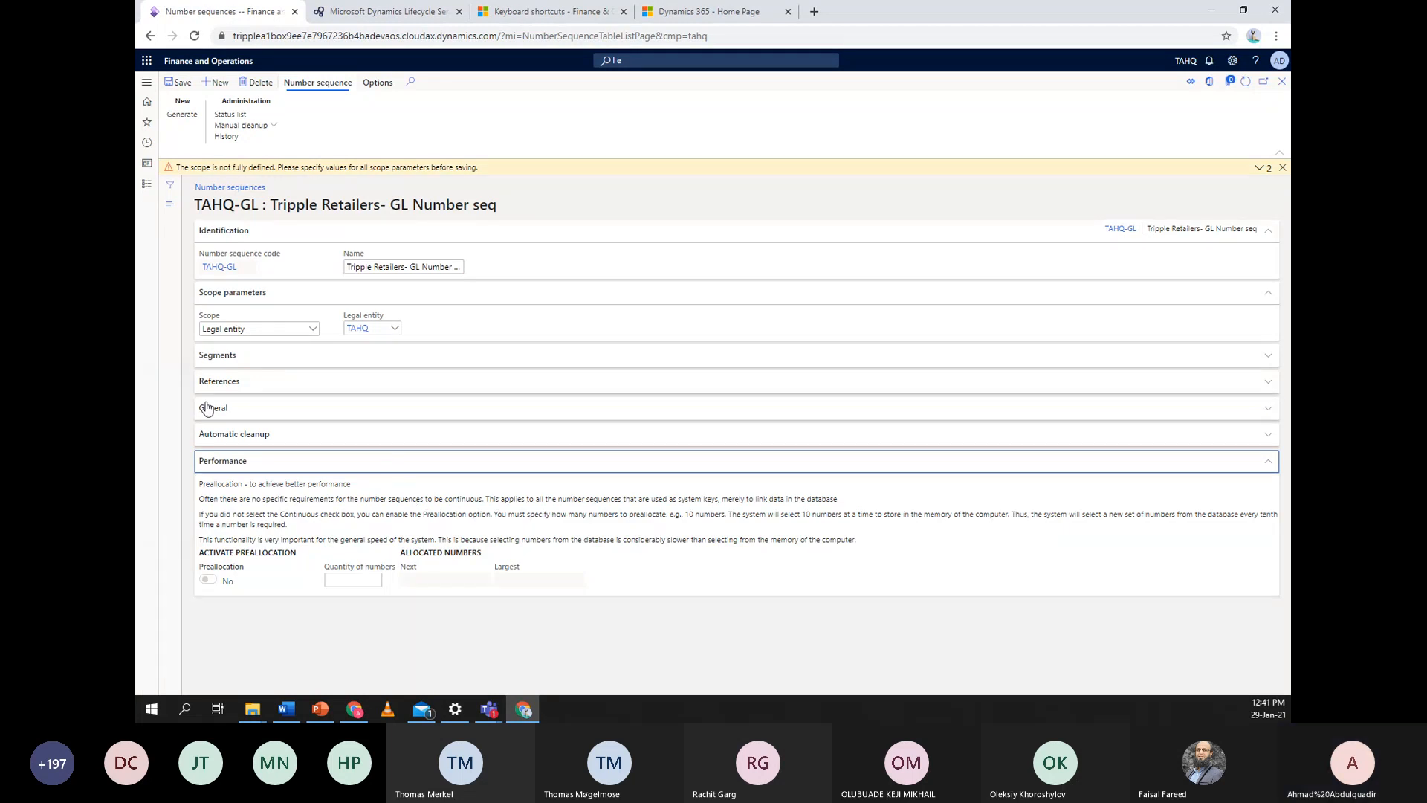
{"action": "left_click", "coordinate": [301, 413]}
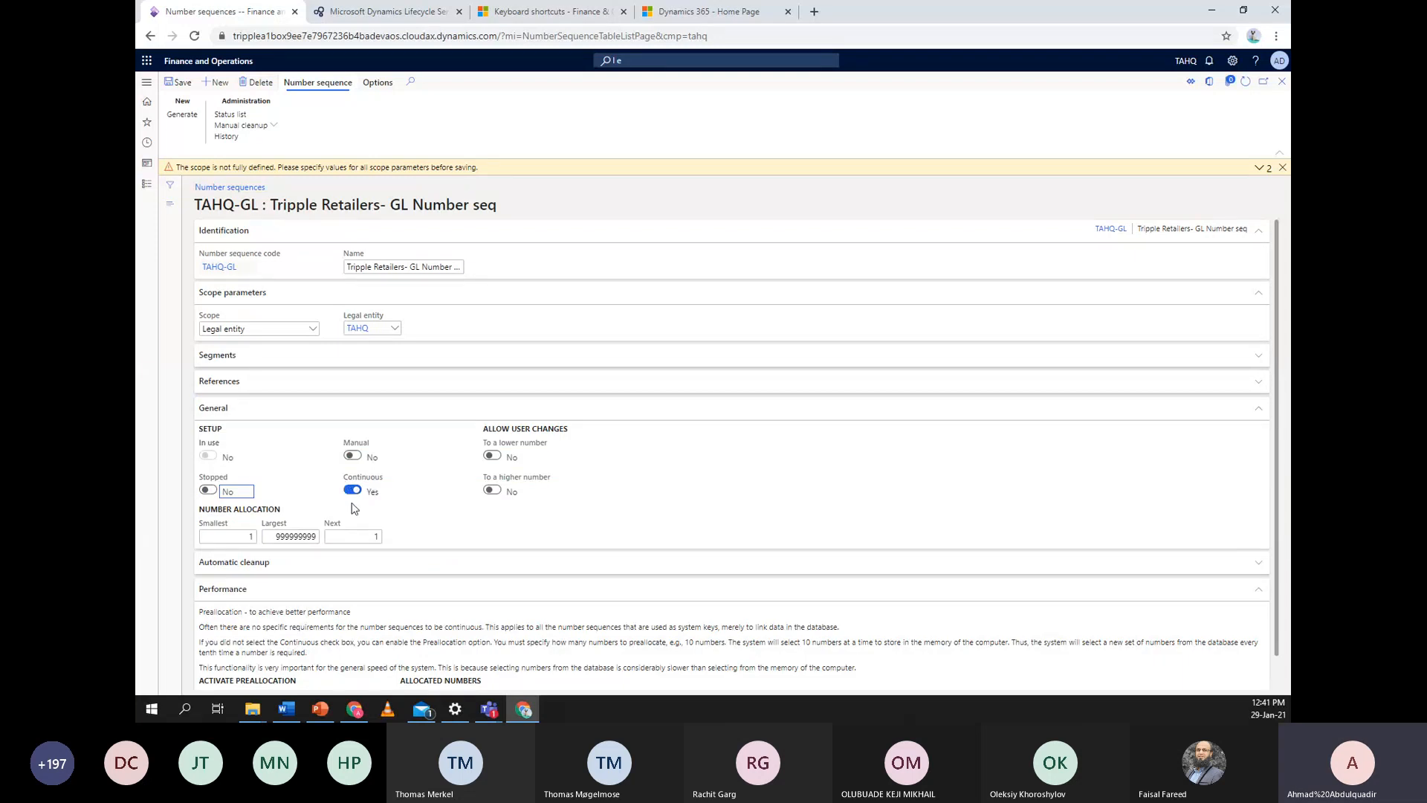
{"action": "left_click", "coordinate": [353, 492]}
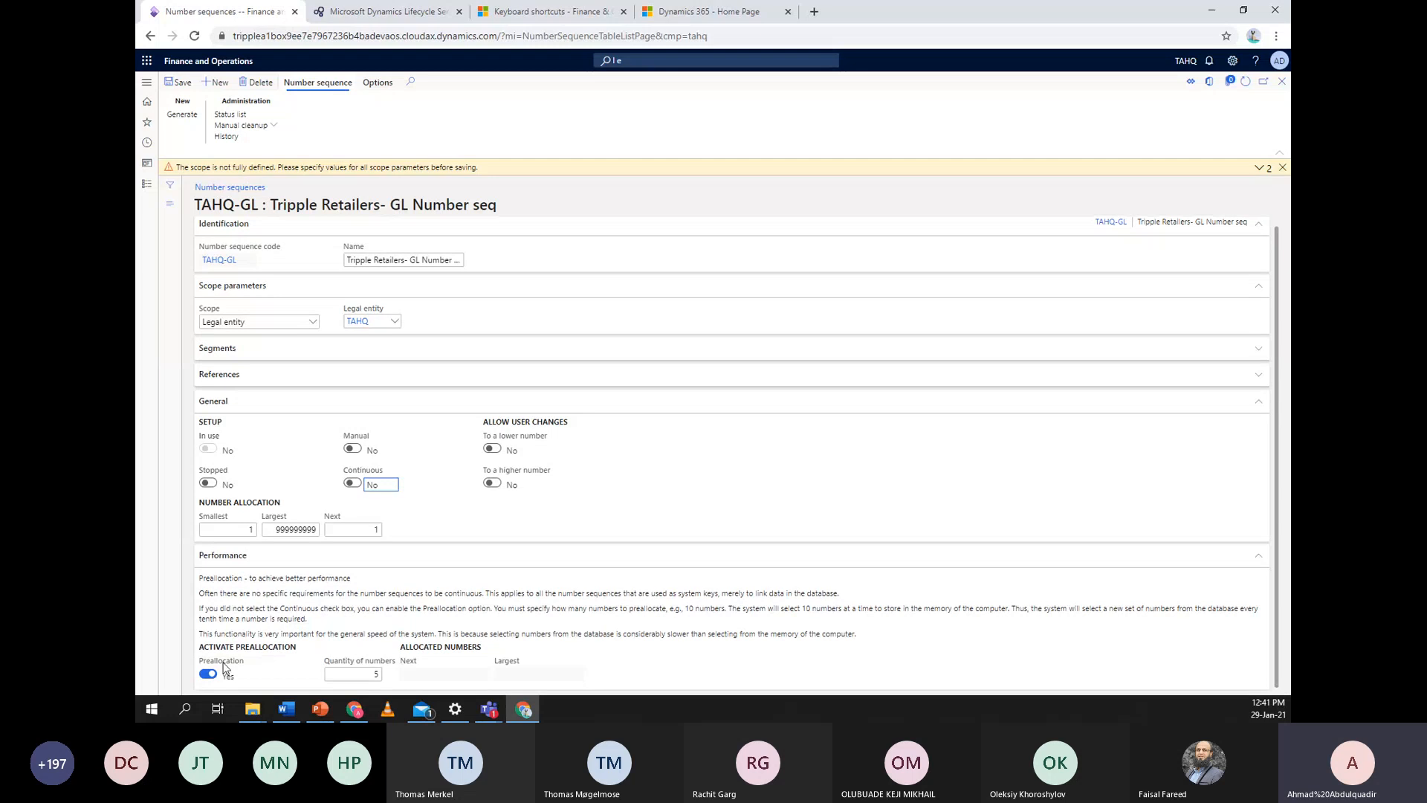
{"action": "left_click", "coordinate": [208, 675]}
{"action": "left_click", "coordinate": [1281, 169]}
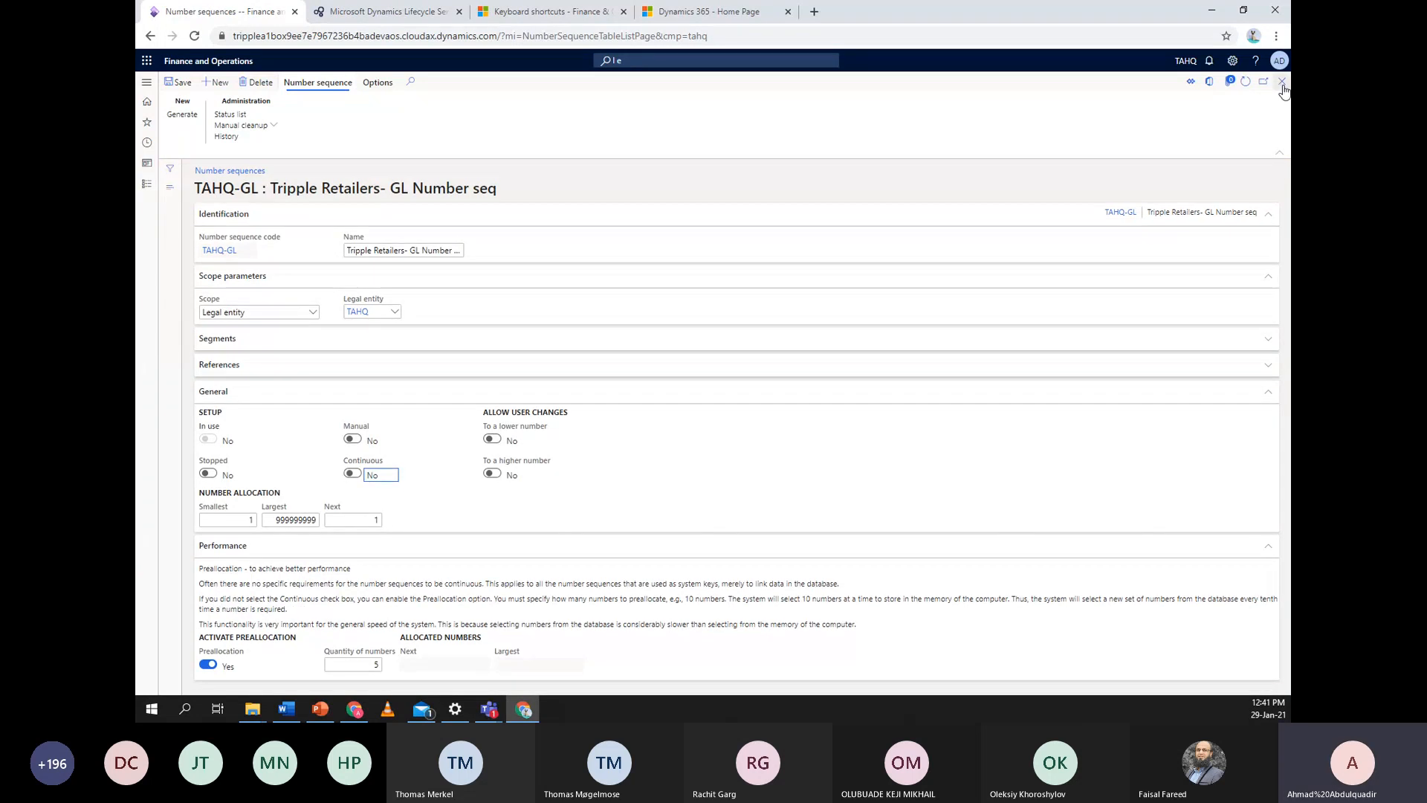
Close the TAHQ-GL details and present the Organizational Structure slide before returning to Dynamics 365
{"action": "key", "text": "Escape"}
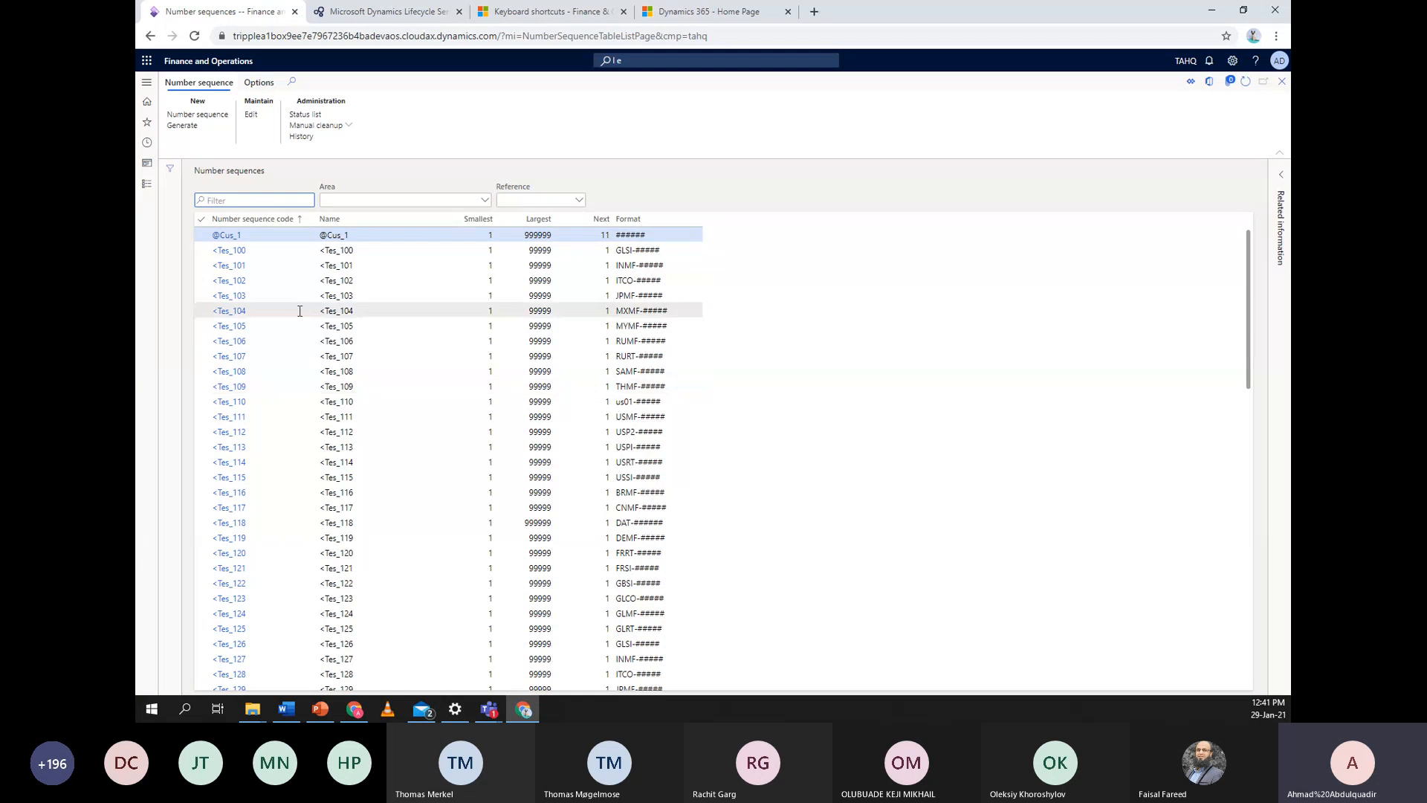
{"action": "left_click", "coordinate": [321, 711]}
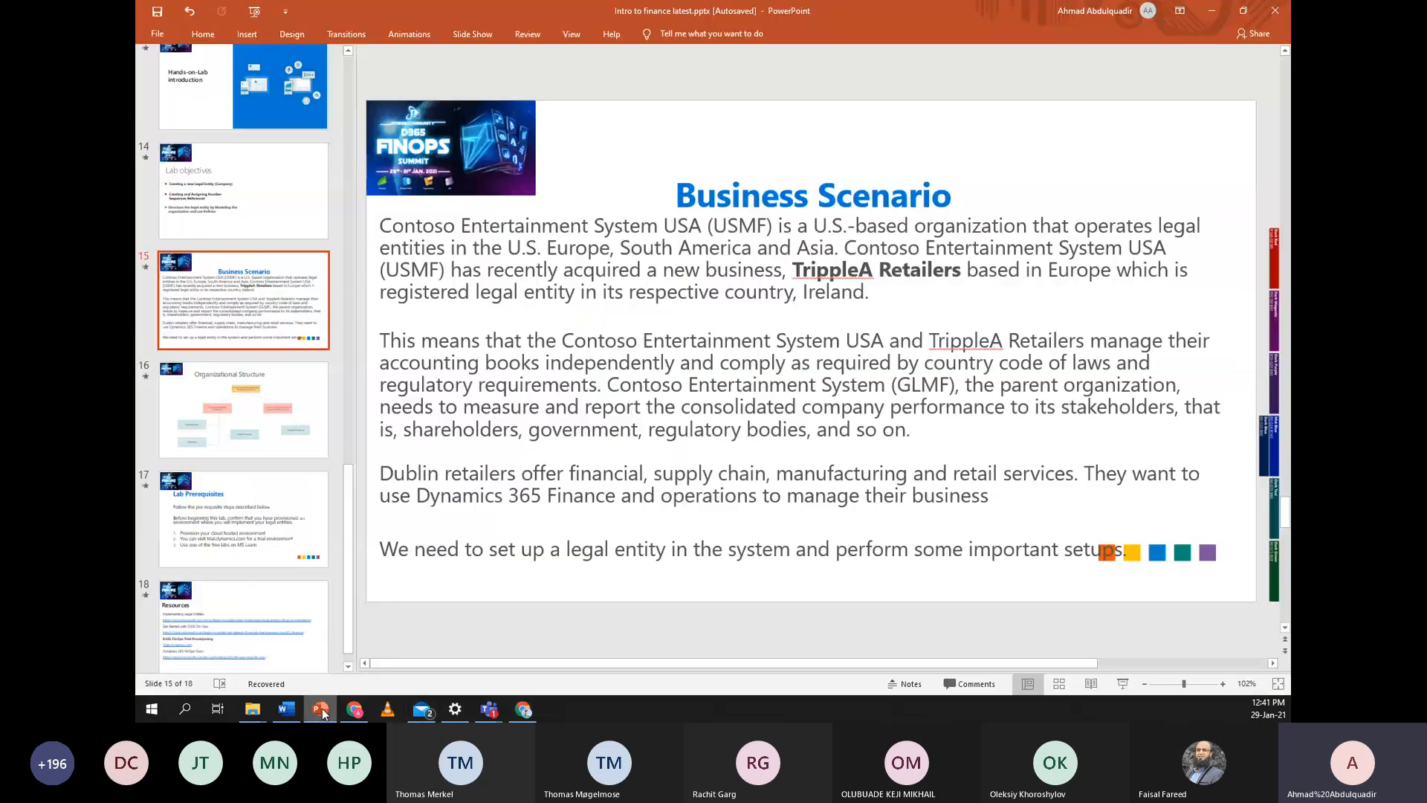
{"action": "left_click", "coordinate": [211, 417]}
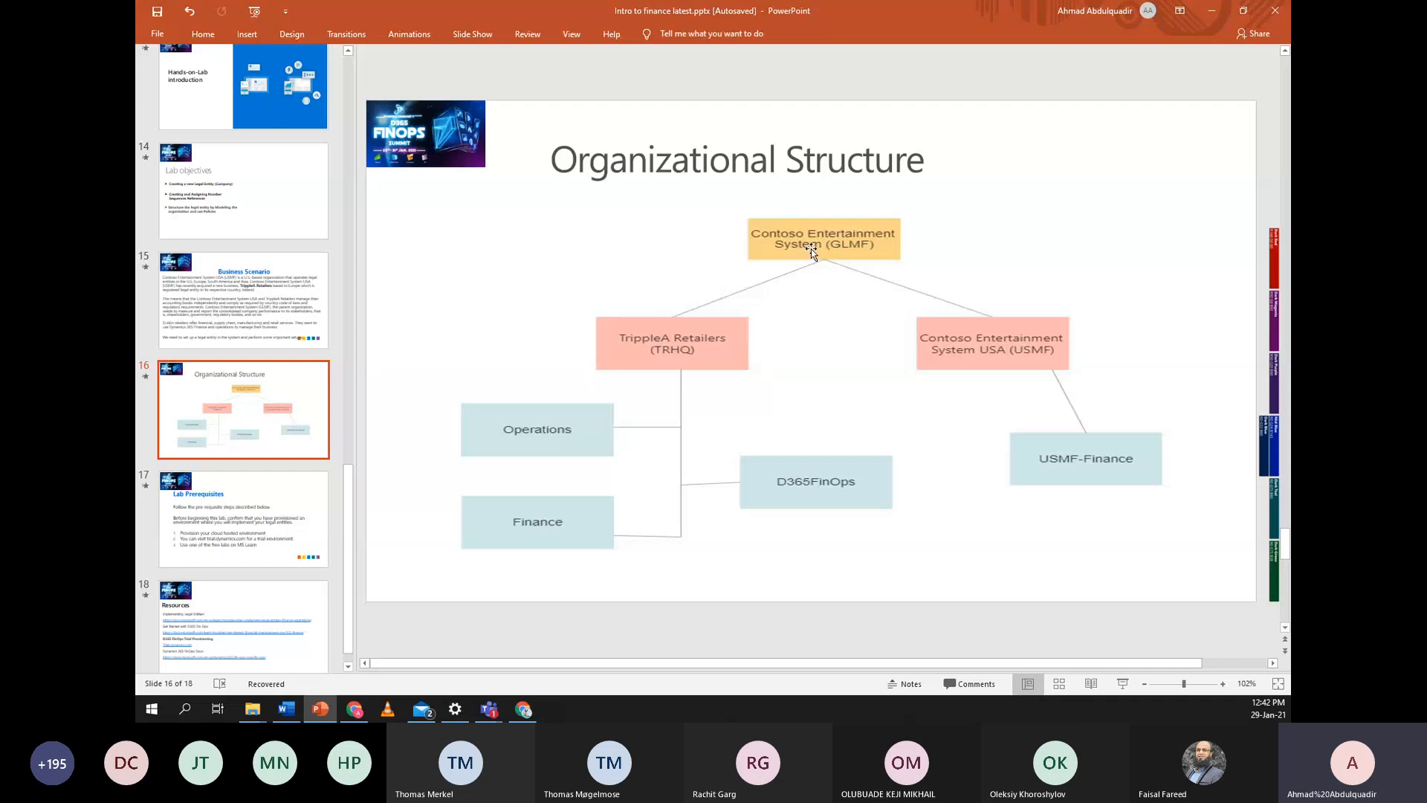
{"action": "left_click", "coordinate": [1213, 14]}
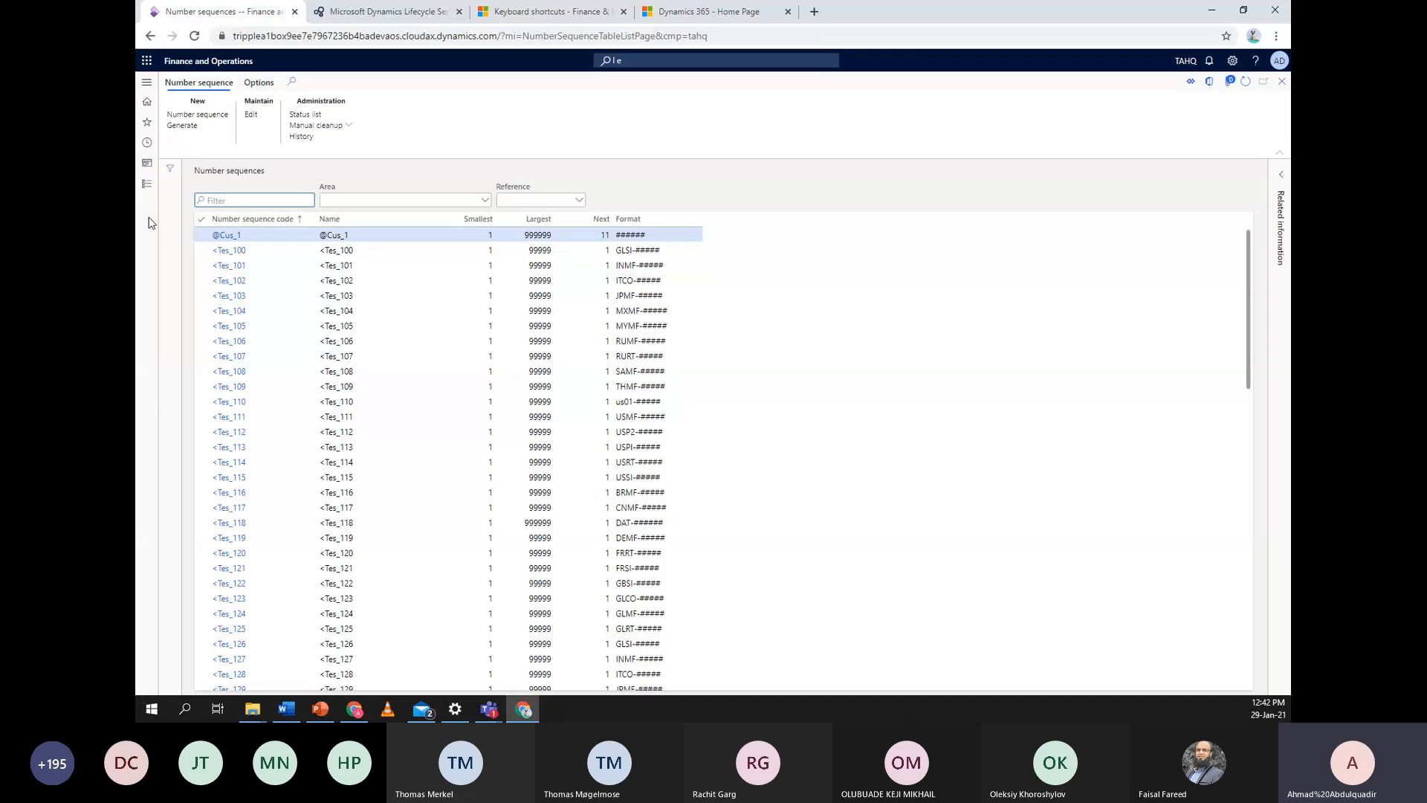
In Organization administration > Internal organizations, create a new Department-type operating unit (number 202)
{"action": "left_click", "coordinate": [147, 184]}
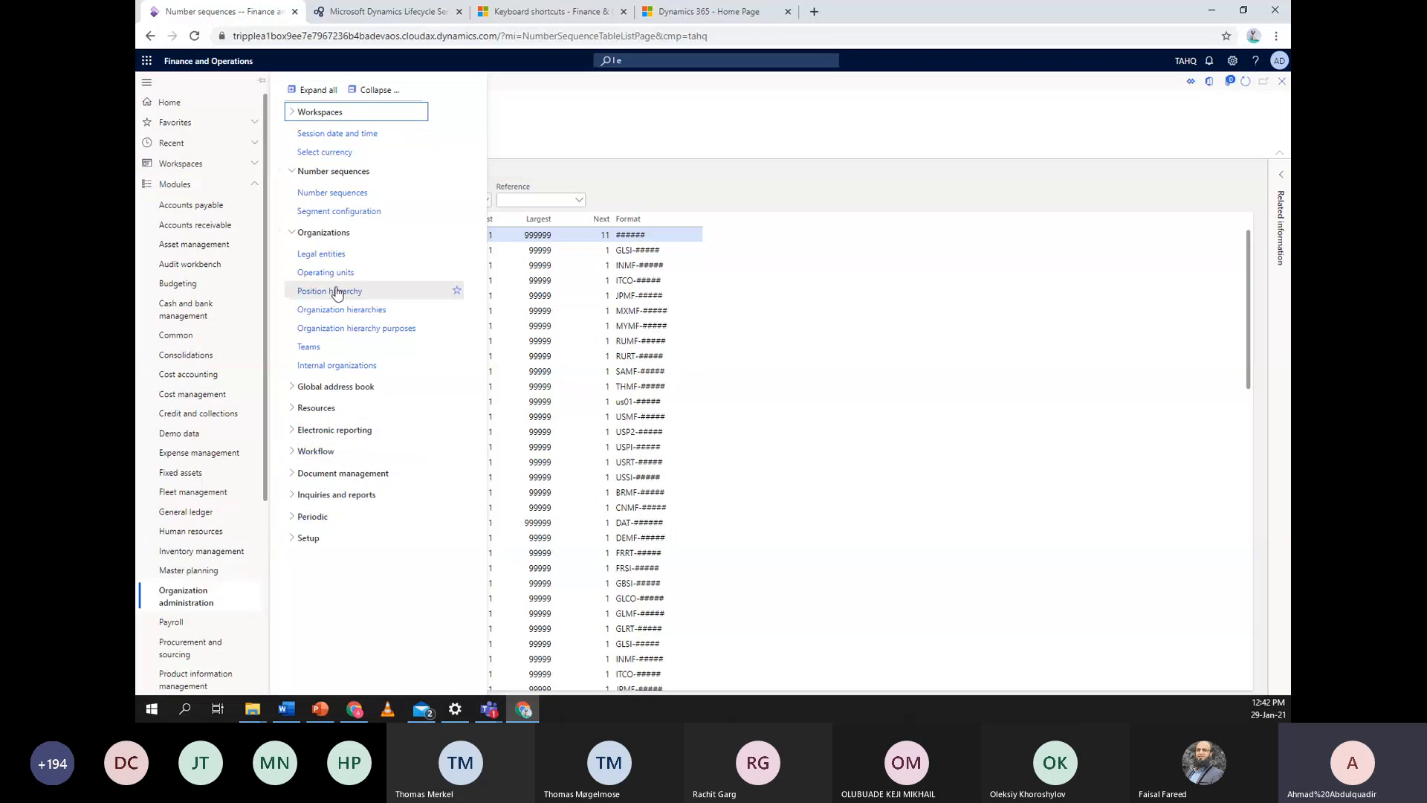
{"action": "left_click", "coordinate": [348, 368]}
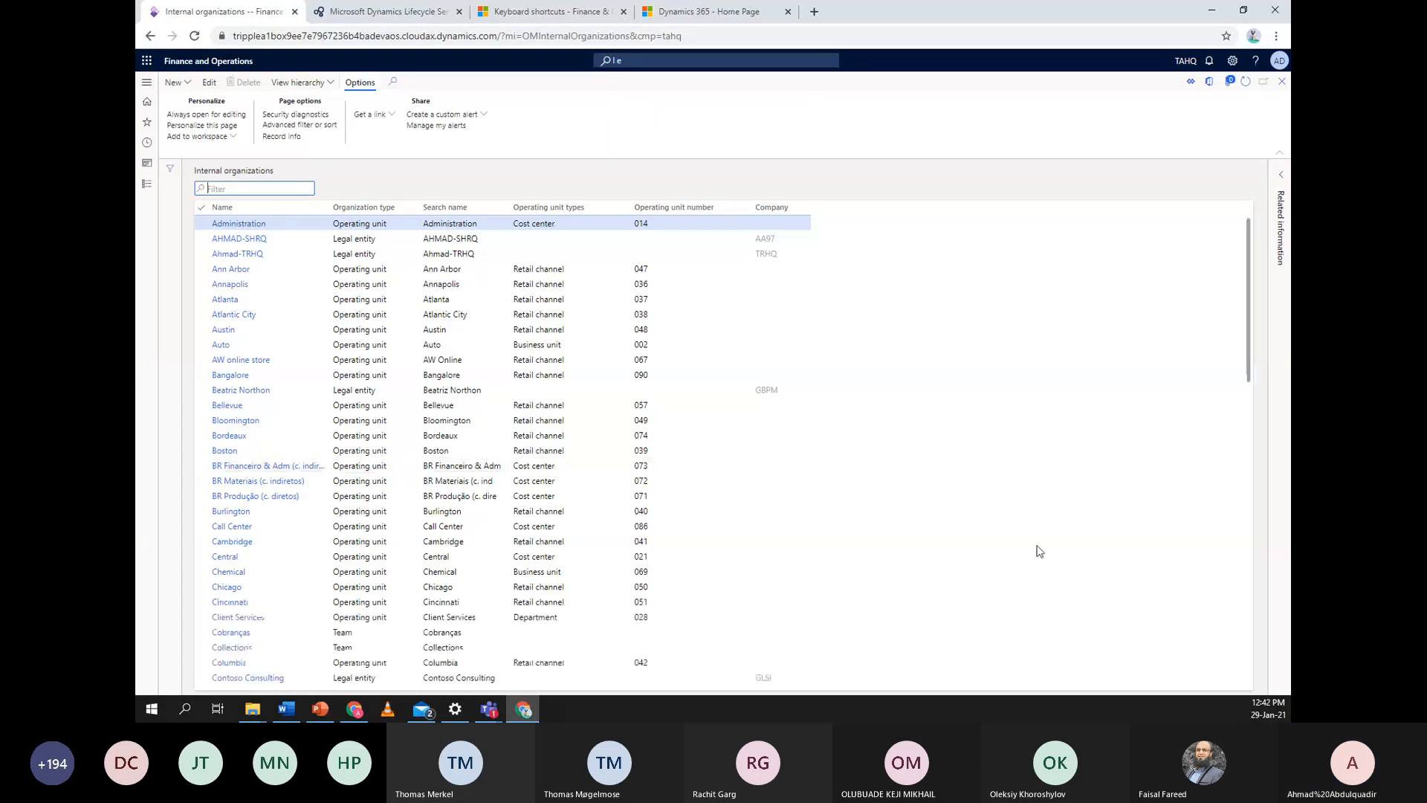
{"action": "scroll", "coordinate": [1121, 507], "scroll_direction": "down", "scroll_amount": 4}
{"action": "scroll", "coordinate": [1122, 507], "scroll_direction": "up", "scroll_amount": 4}
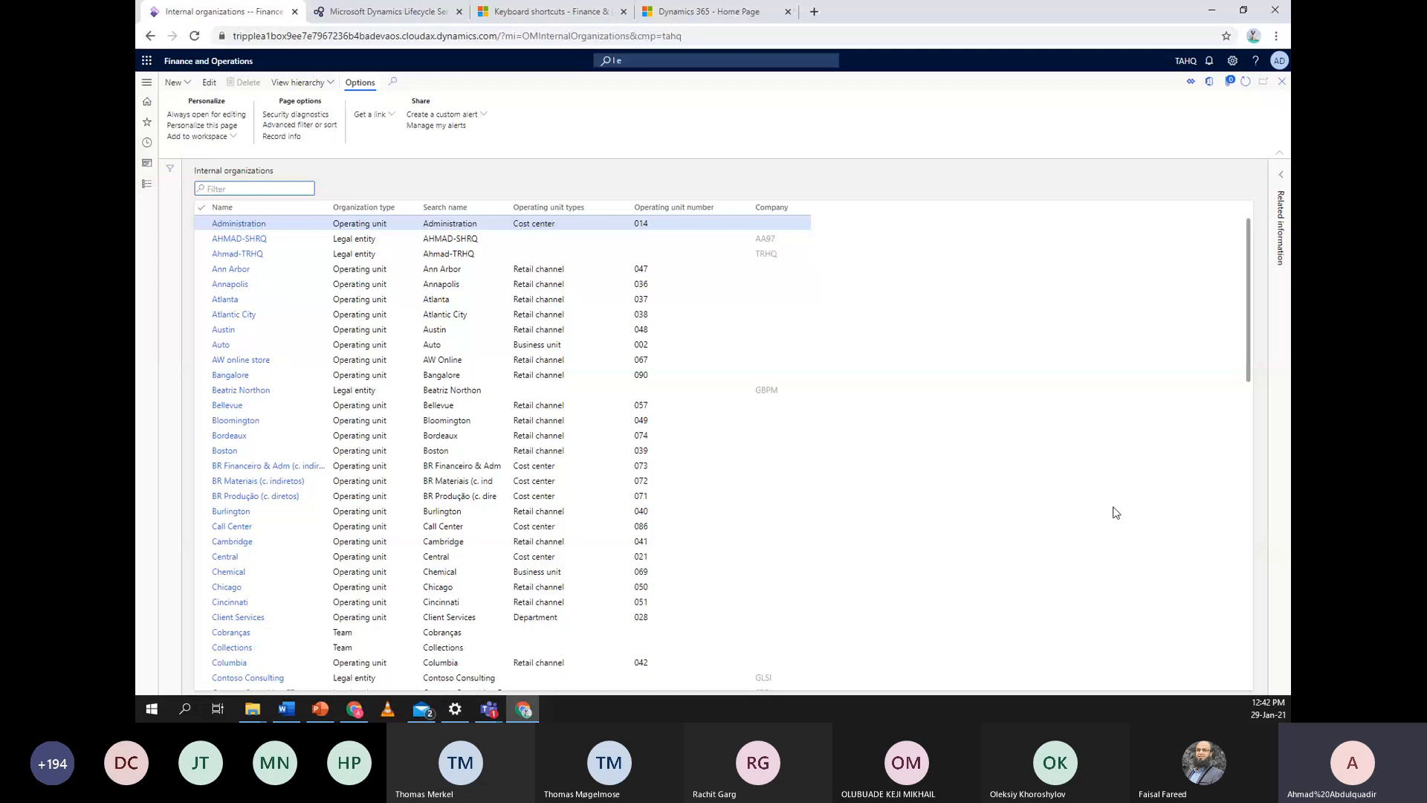
{"action": "left_click", "coordinate": [175, 84]}
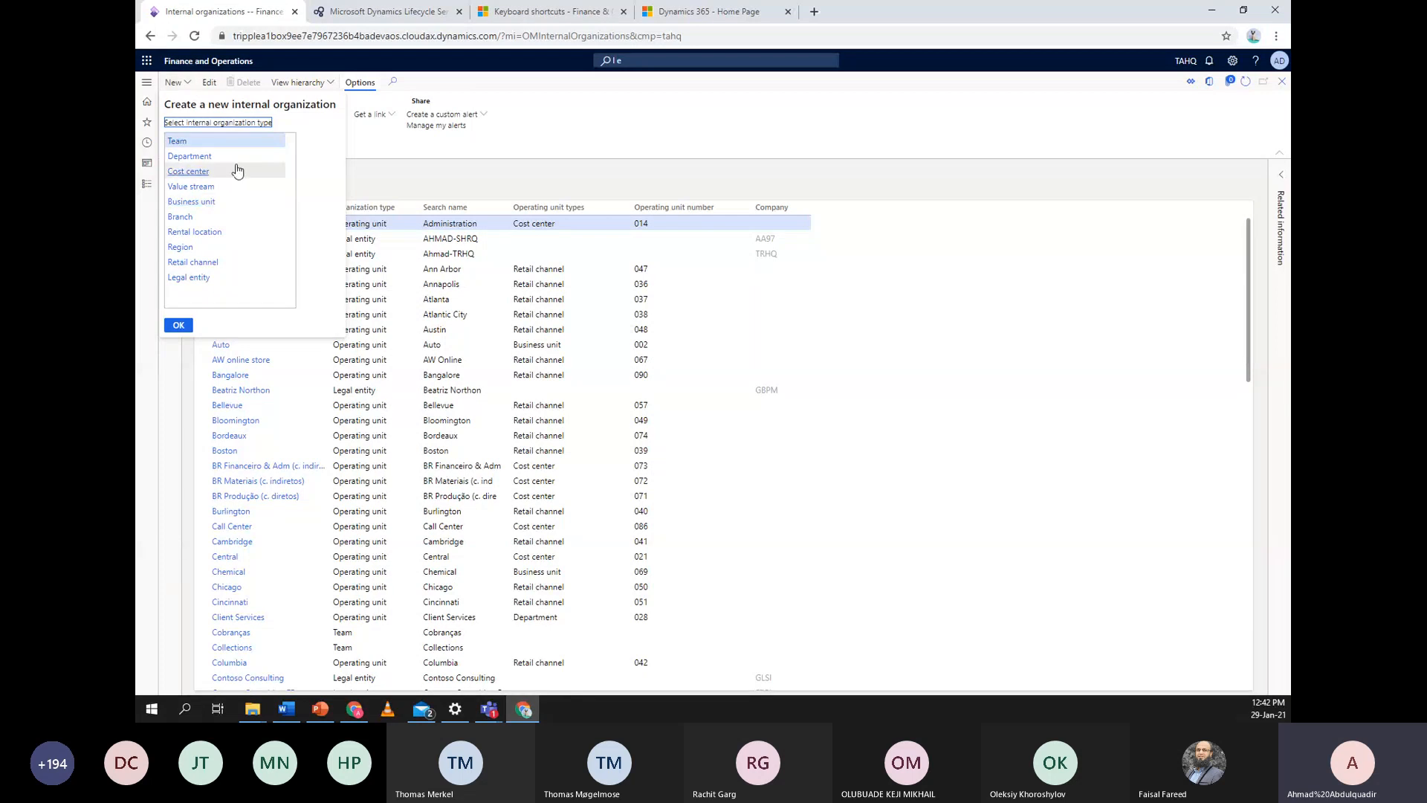
{"action": "left_click", "coordinate": [192, 156]}
{"action": "left_click", "coordinate": [181, 326]}
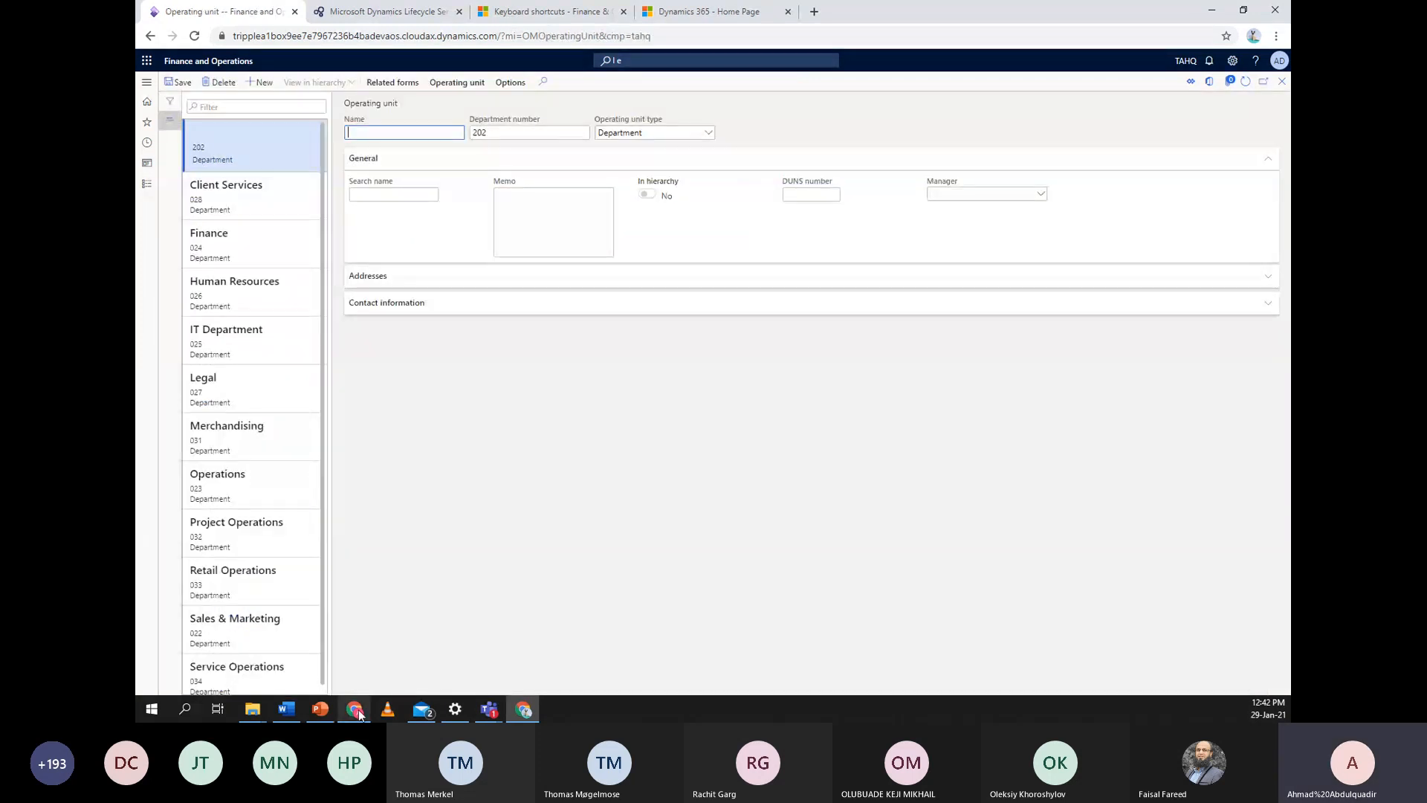
{"action": "left_click", "coordinate": [358, 710]}
{"action": "left_click", "coordinate": [358, 711]}
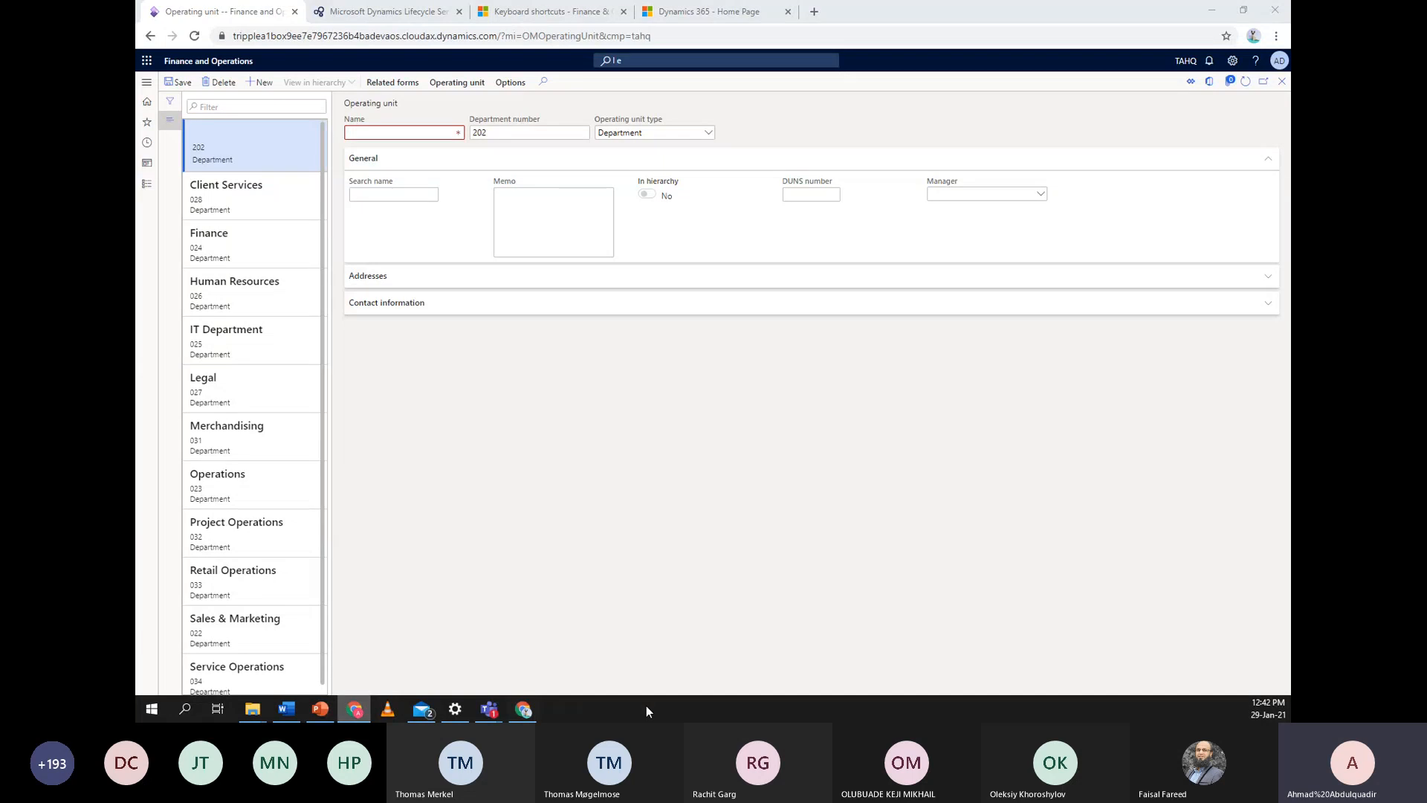
{"action": "left_click", "coordinate": [323, 712]}
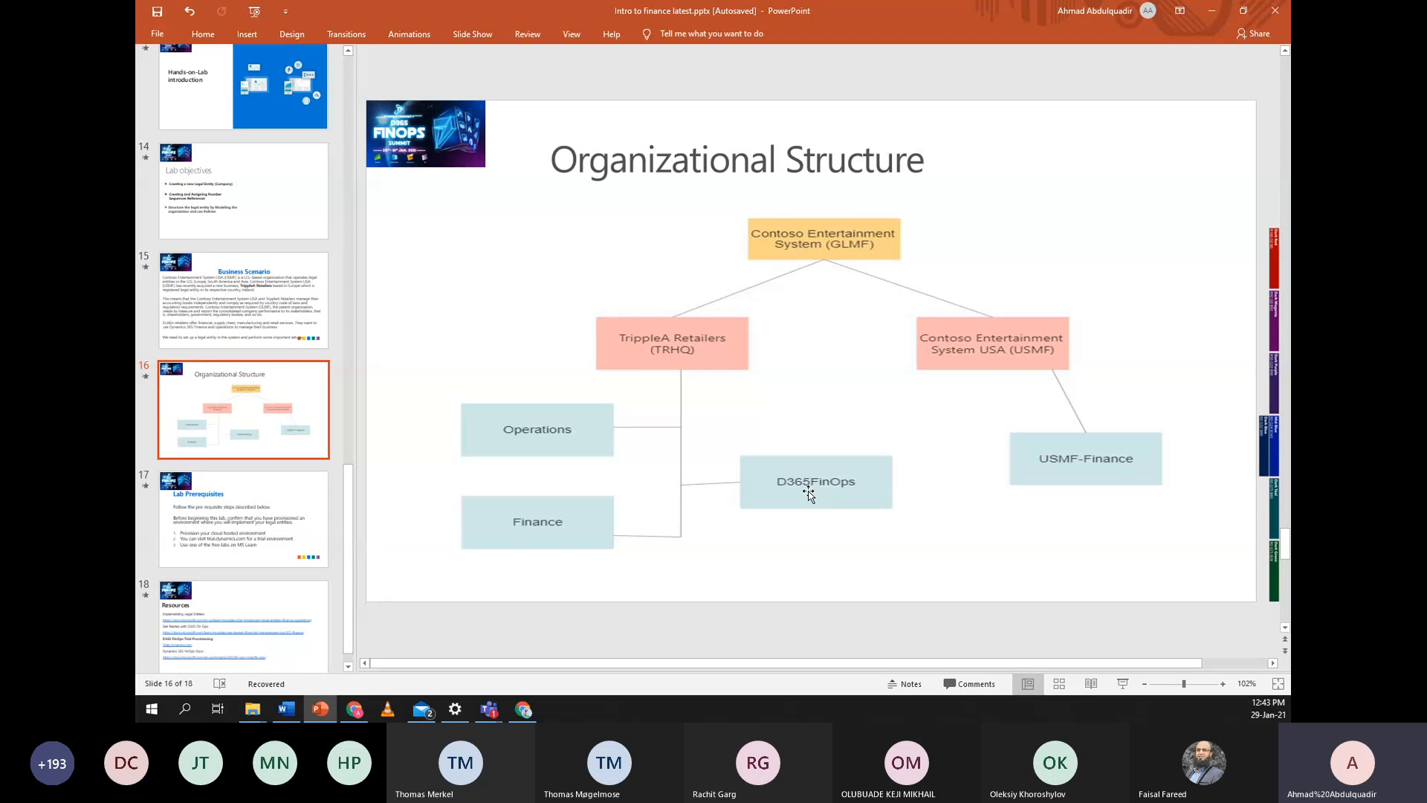
{"action": "left_click", "coordinate": [1212, 11]}
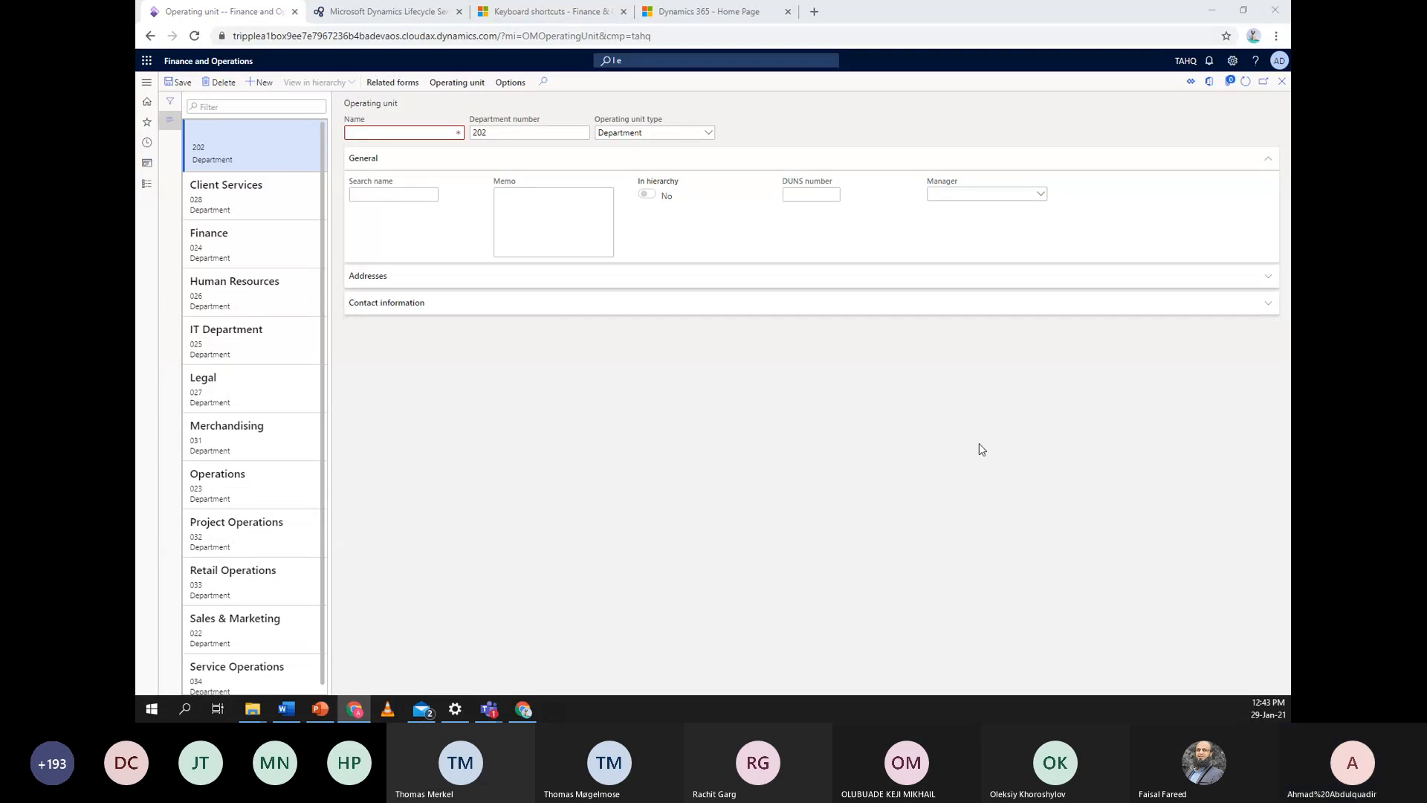
Enter D365FinOps as the name of department 202 and save the record
{"action": "left_click", "coordinate": [400, 130]}
{"action": "type", "text": "Di"}
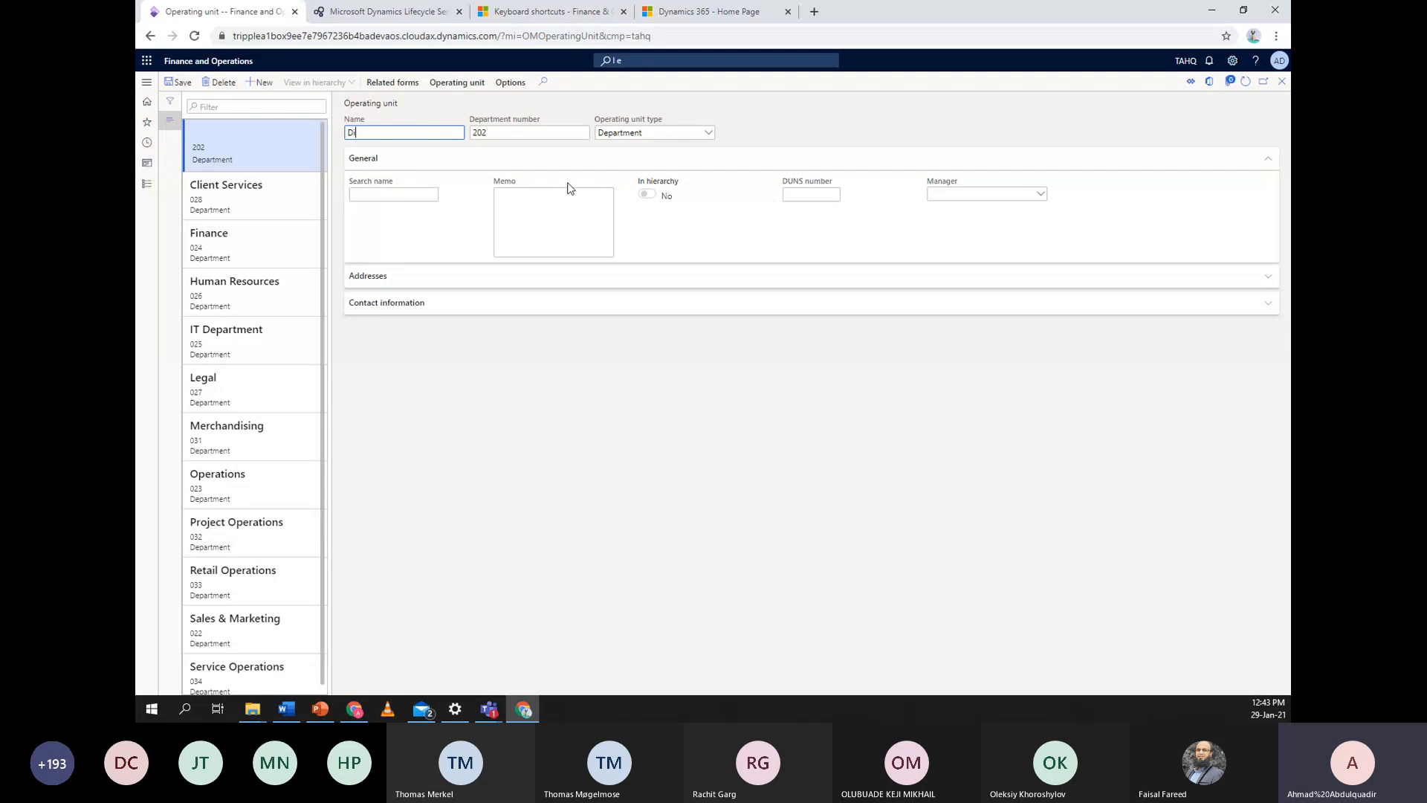
{"action": "type", "text": "nO"}
{"action": "key", "text": "BackSpace"}
{"action": "key", "text": "BackSpace"}
{"action": "key", "text": "BackSpace"}
{"action": "type", "text": "365Fin"}
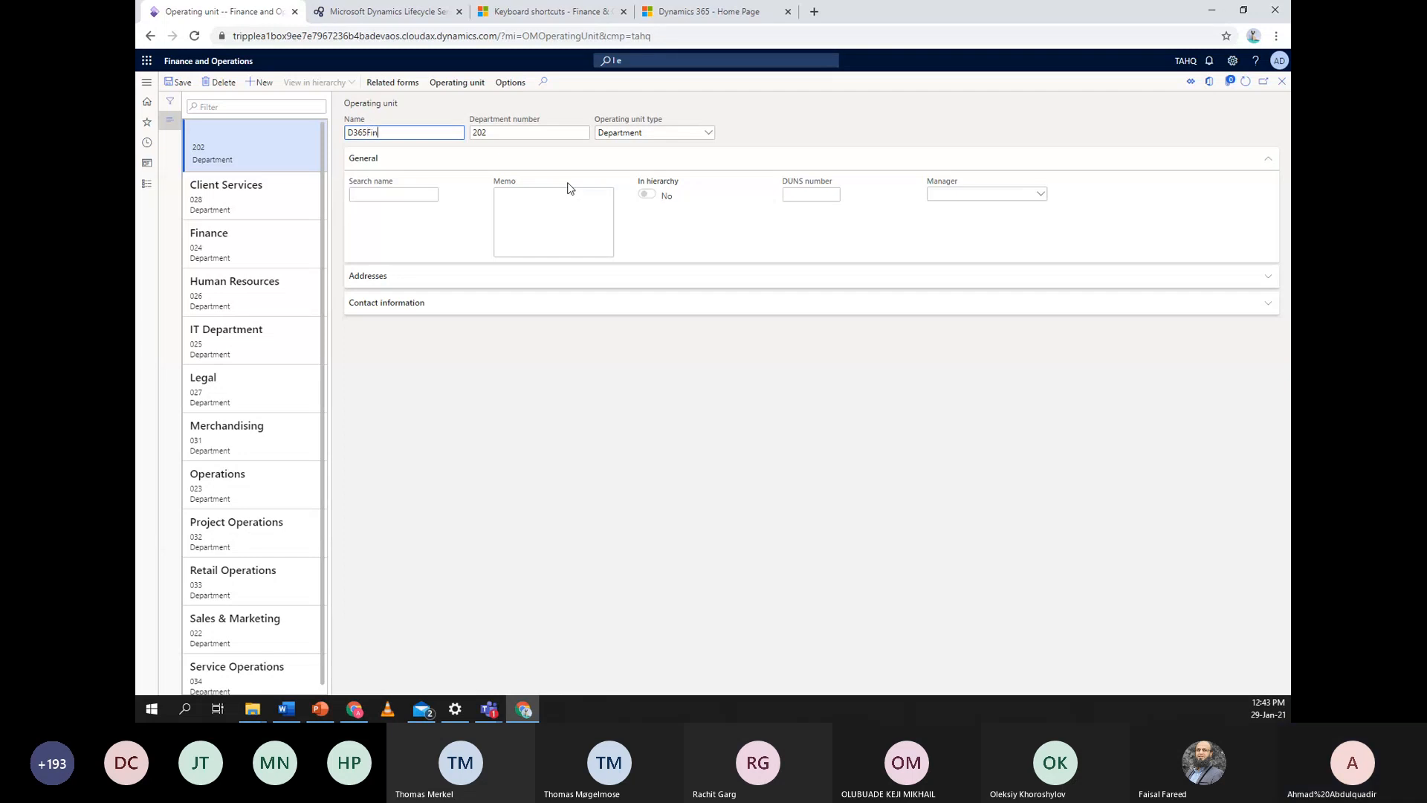
{"action": "type", "text": "Ops"}
{"action": "key", "text": "Tab"}
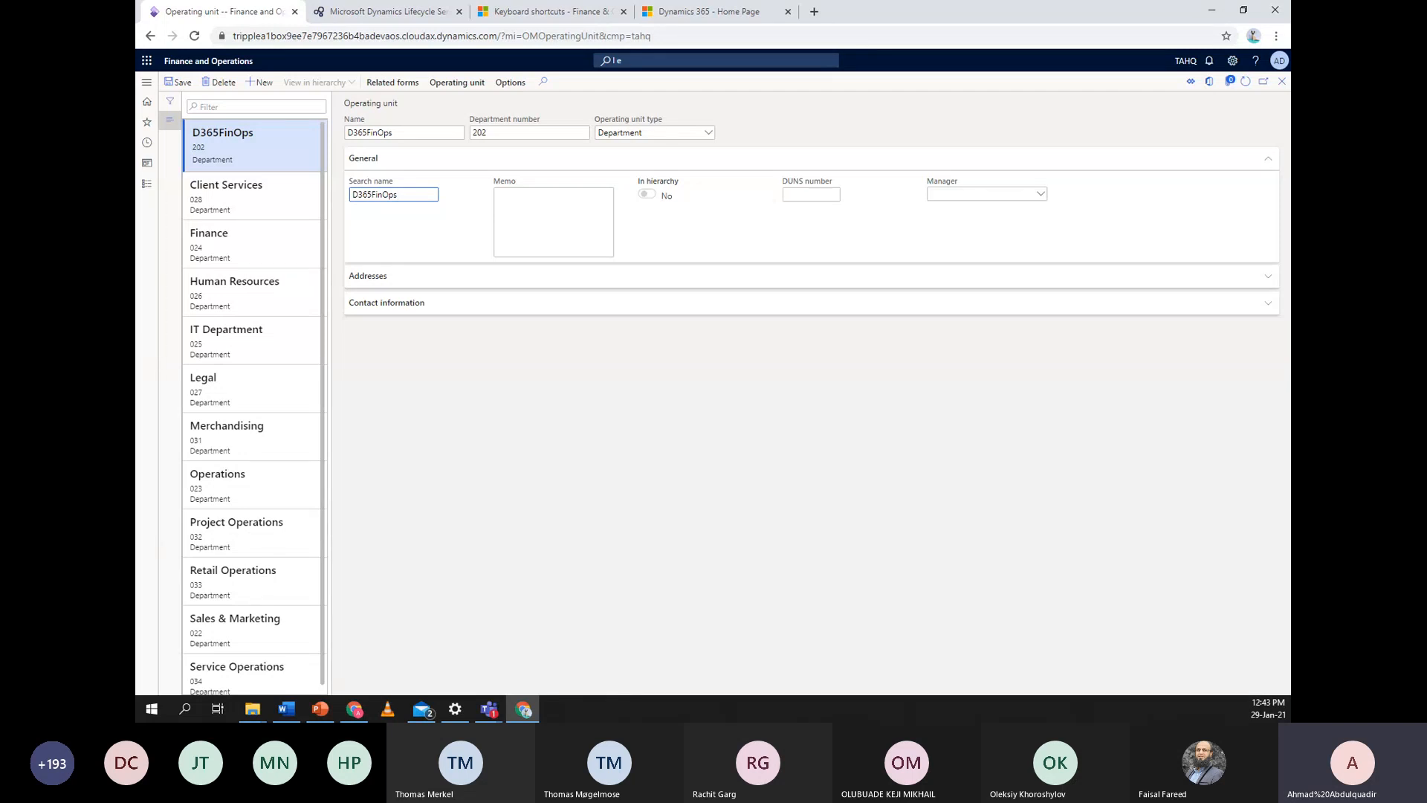
{"action": "left_click", "coordinate": [179, 84]}
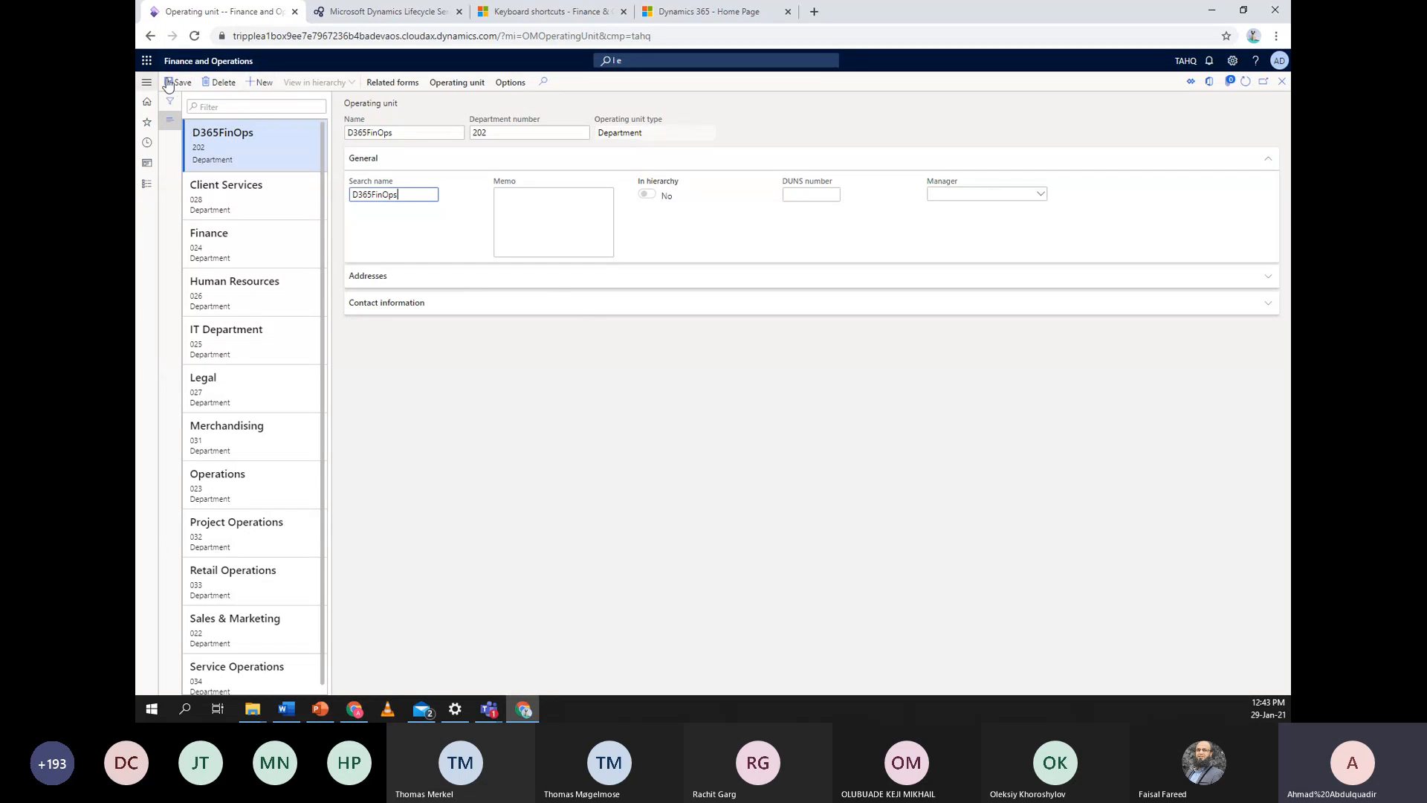
{"action": "left_click", "coordinate": [145, 185]}
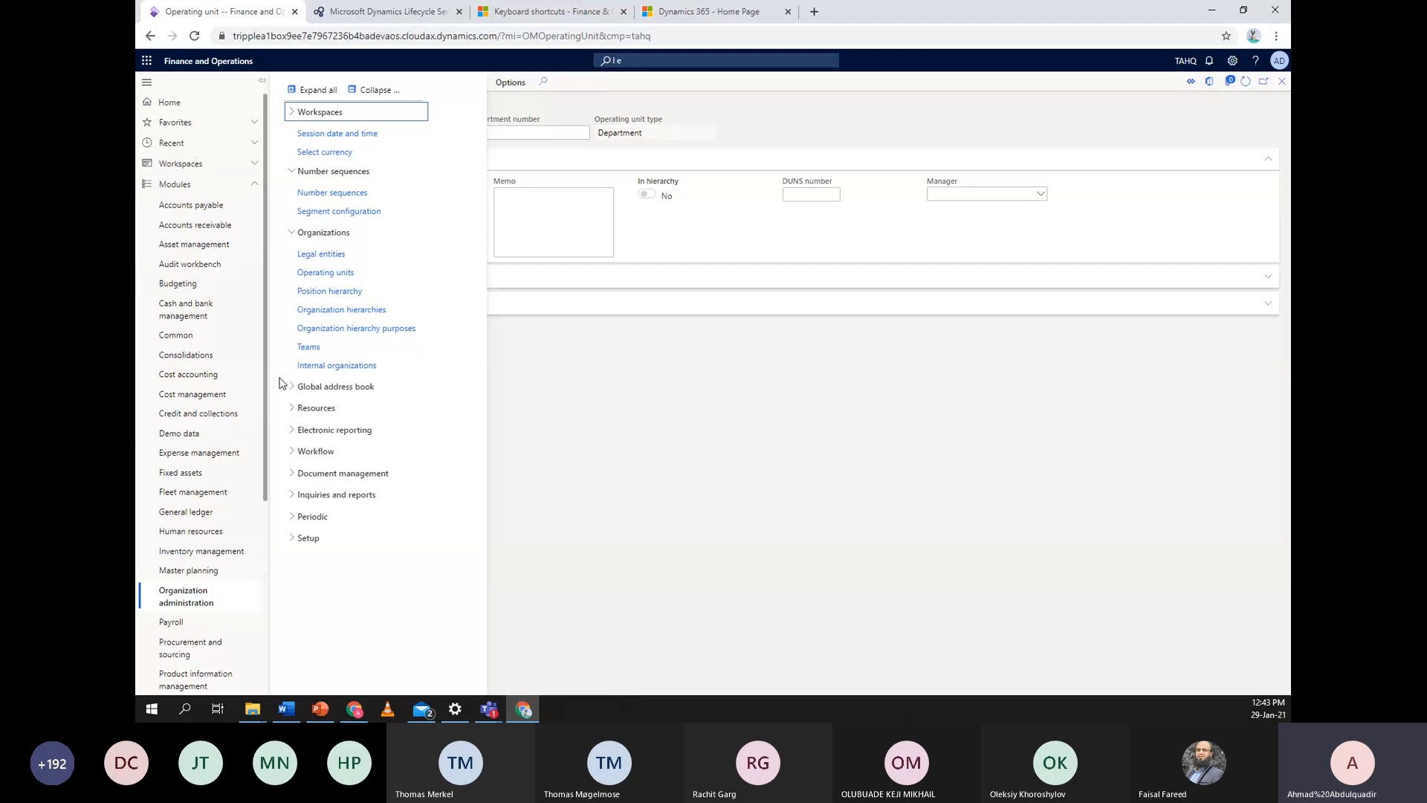
View the Retail Stores by Business Unit hierarchy on the Organization hierarchies page
{"action": "left_click", "coordinate": [348, 318]}
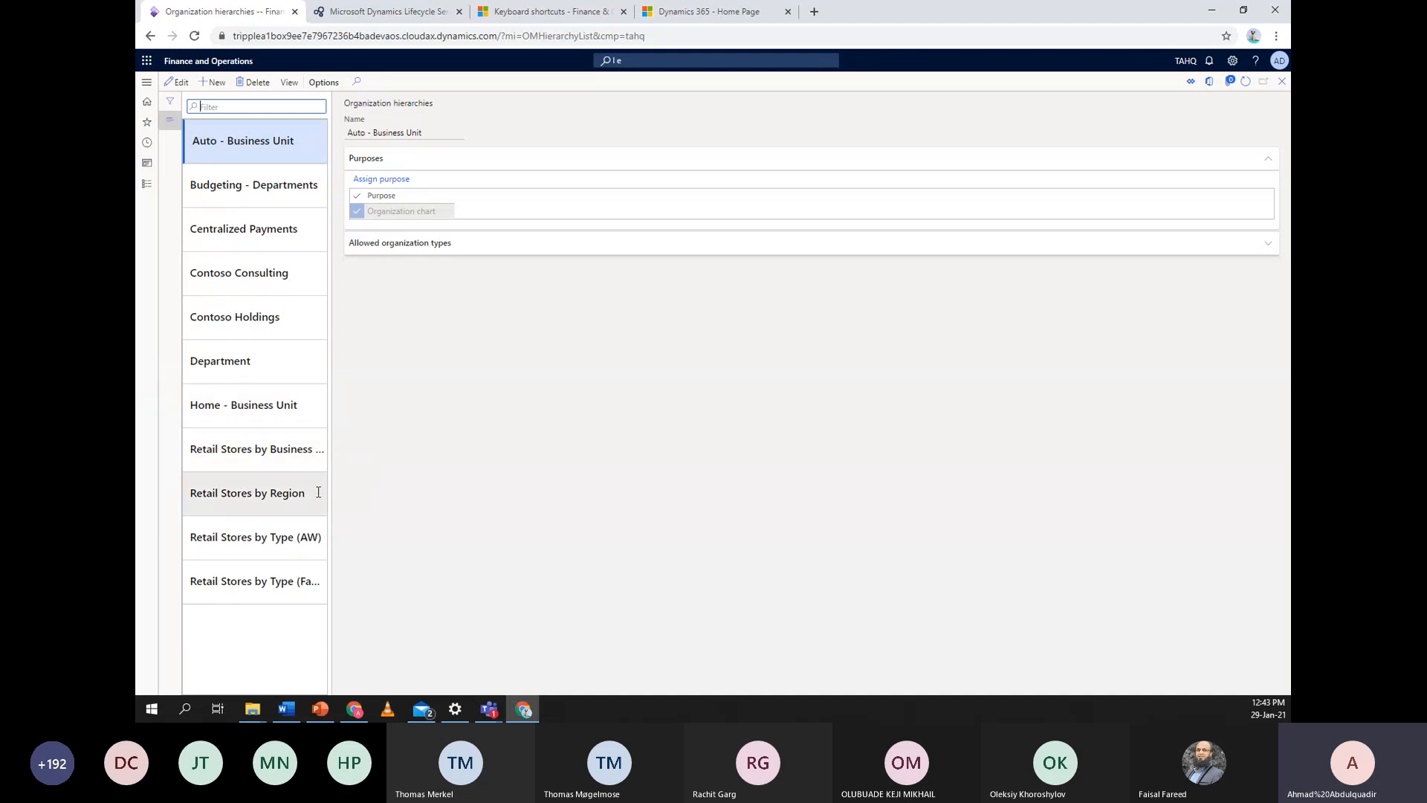
{"action": "left_click", "coordinate": [254, 454]}
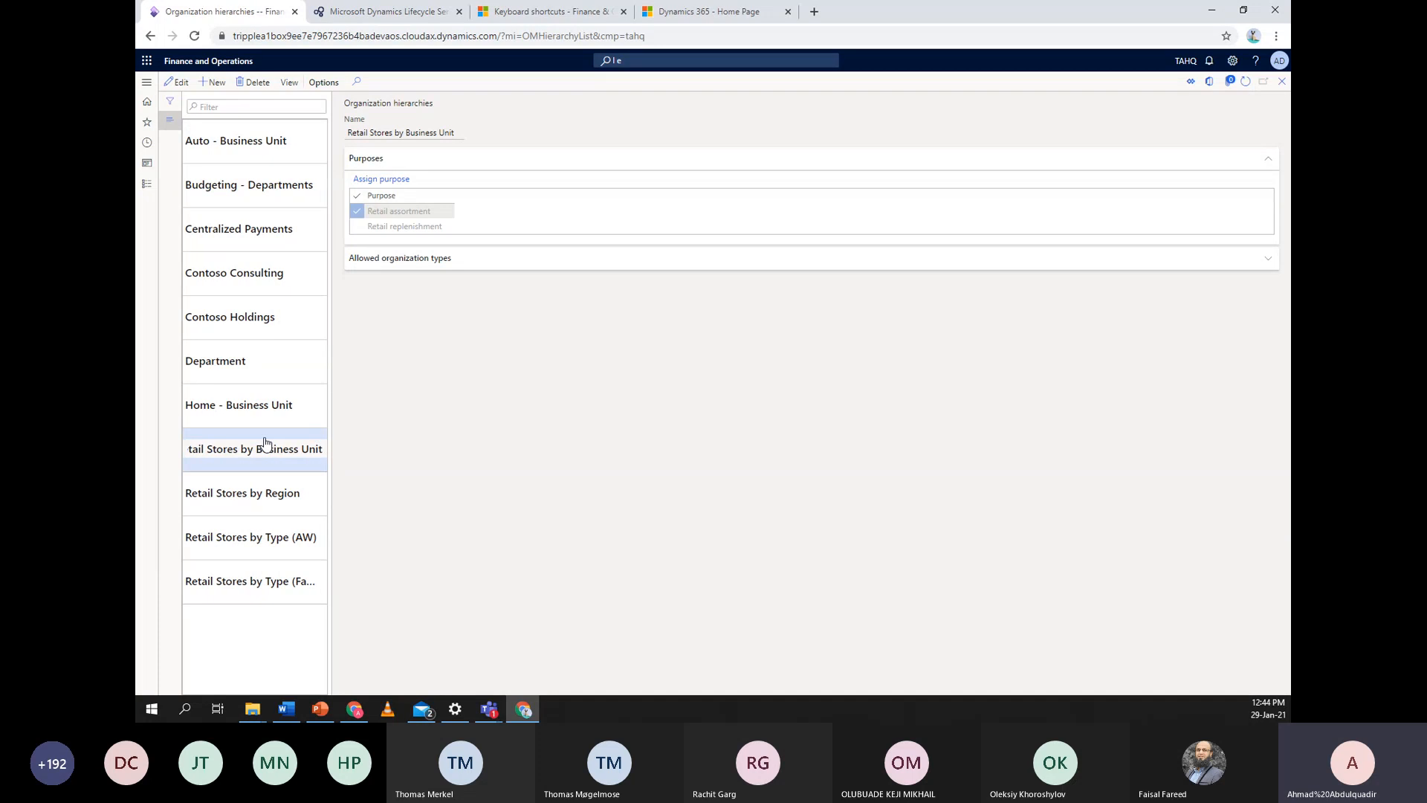
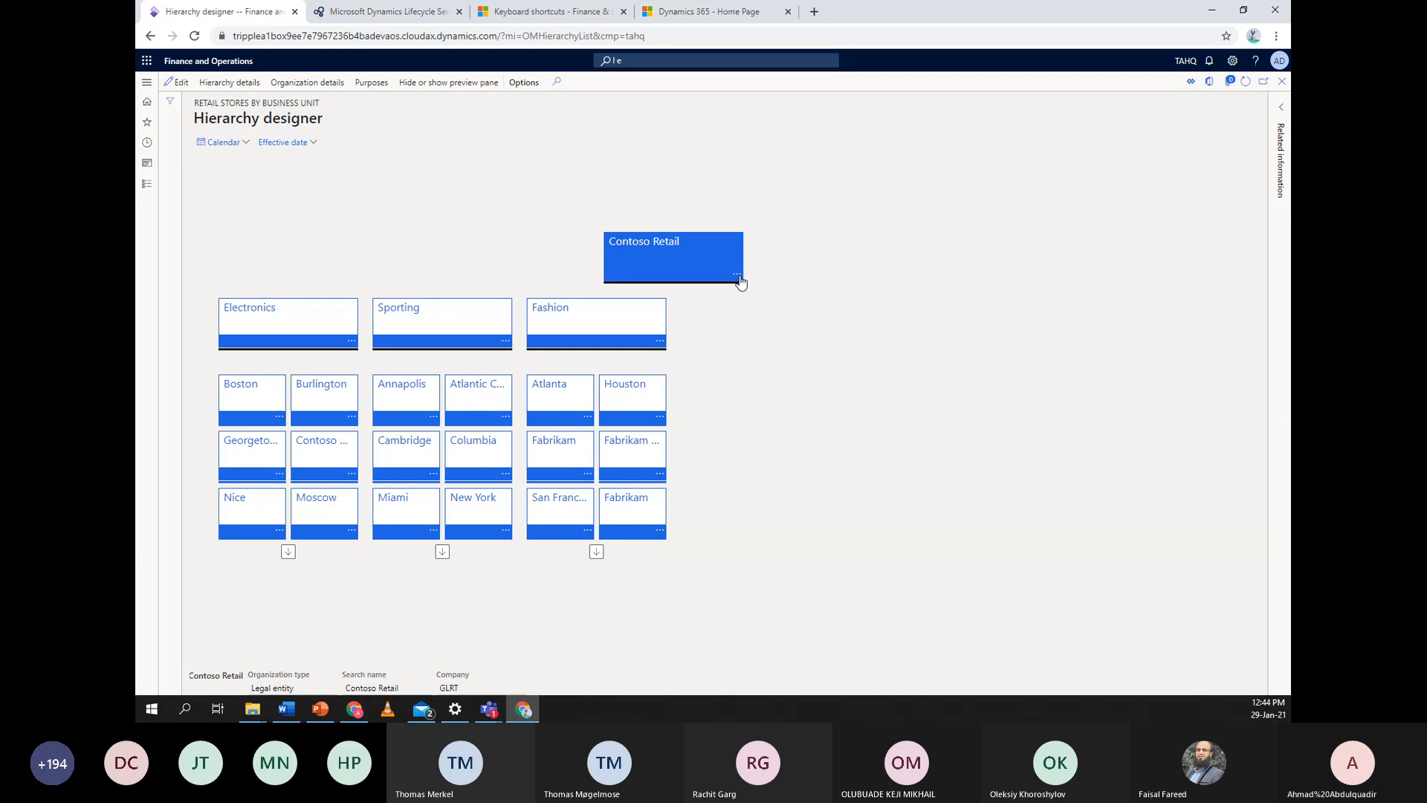
Page through the Electronics, Sporting and Fashion store groups of Retail Stores by Business Unit, then select Retail Stores by Region
{"action": "left_click", "coordinate": [1282, 82]}
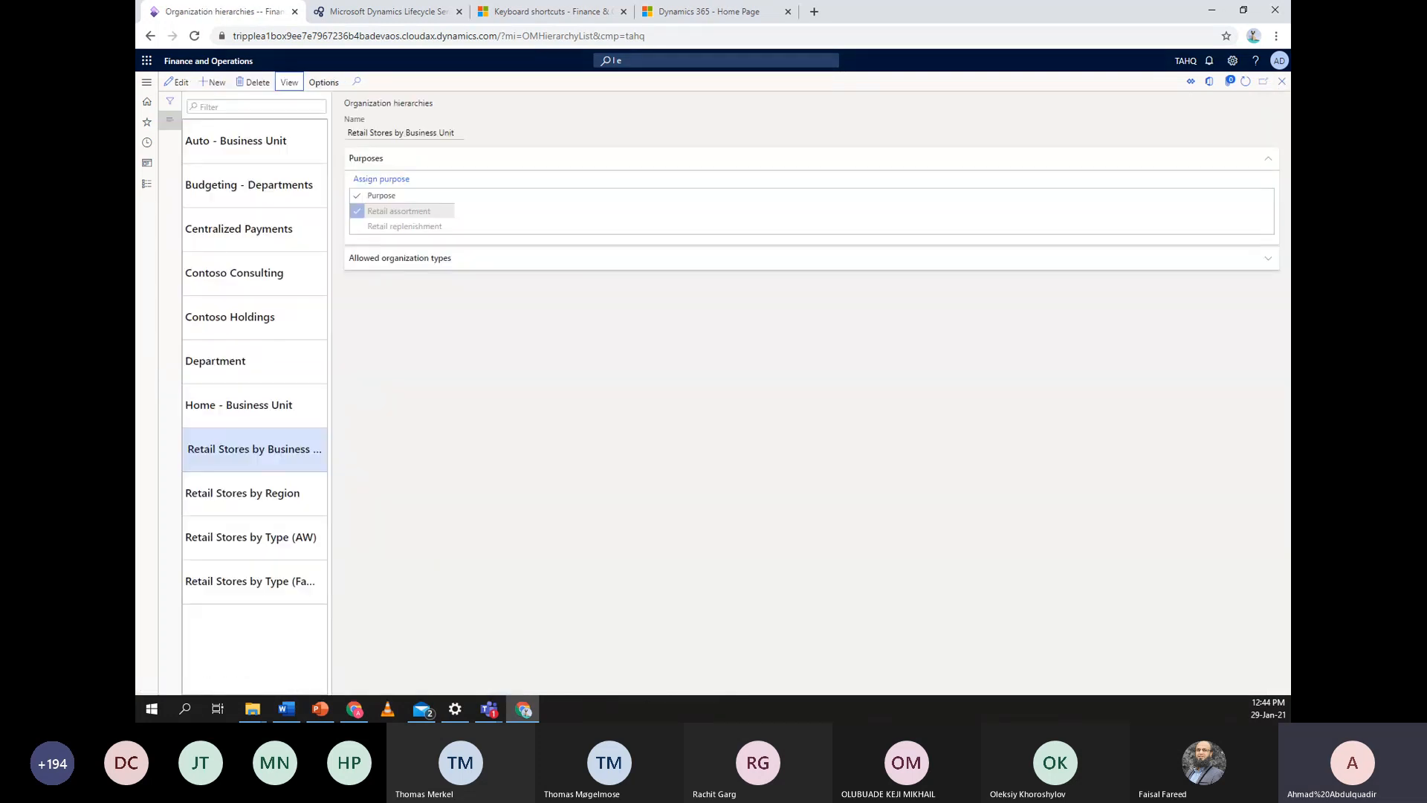
{"action": "left_click", "coordinate": [290, 82]}
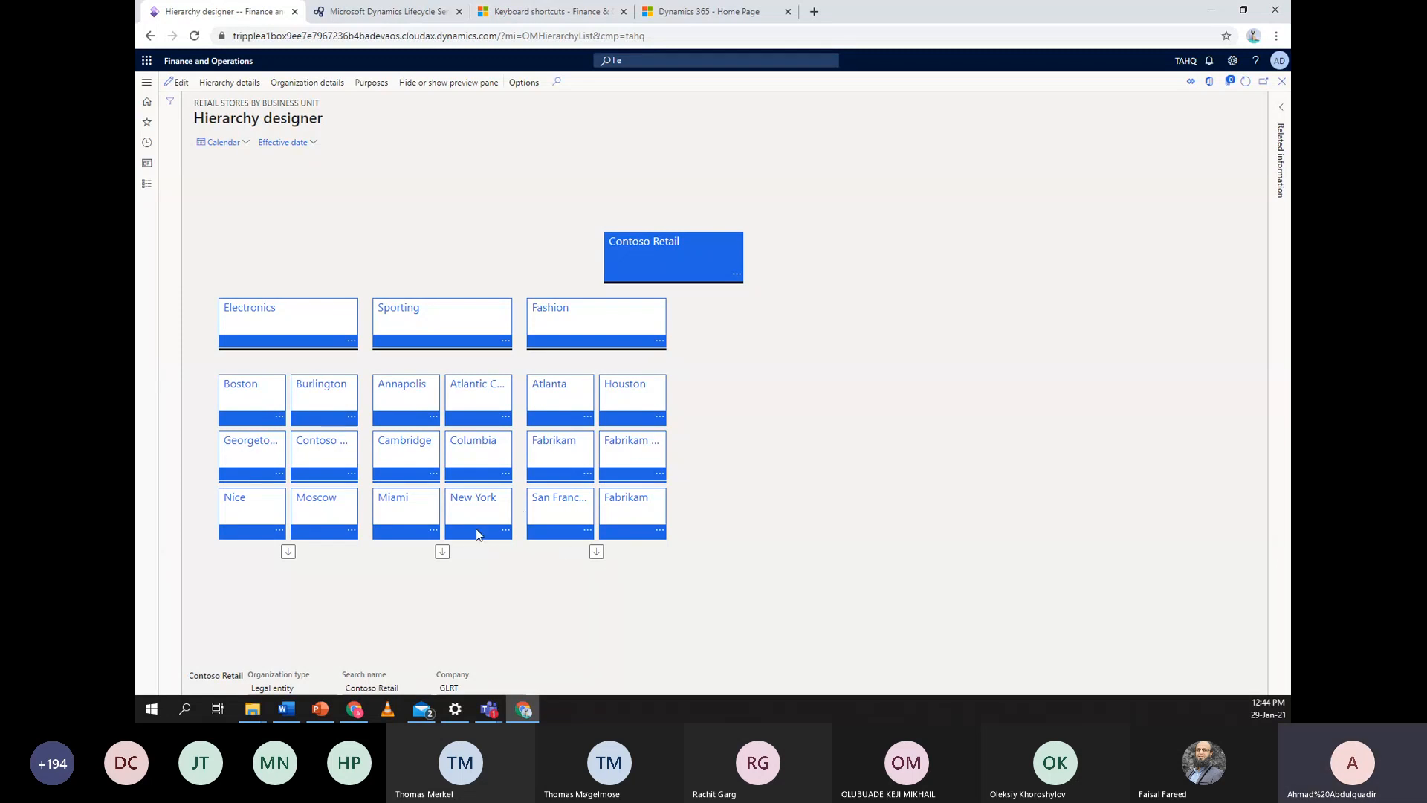
{"action": "left_click", "coordinate": [287, 550]}
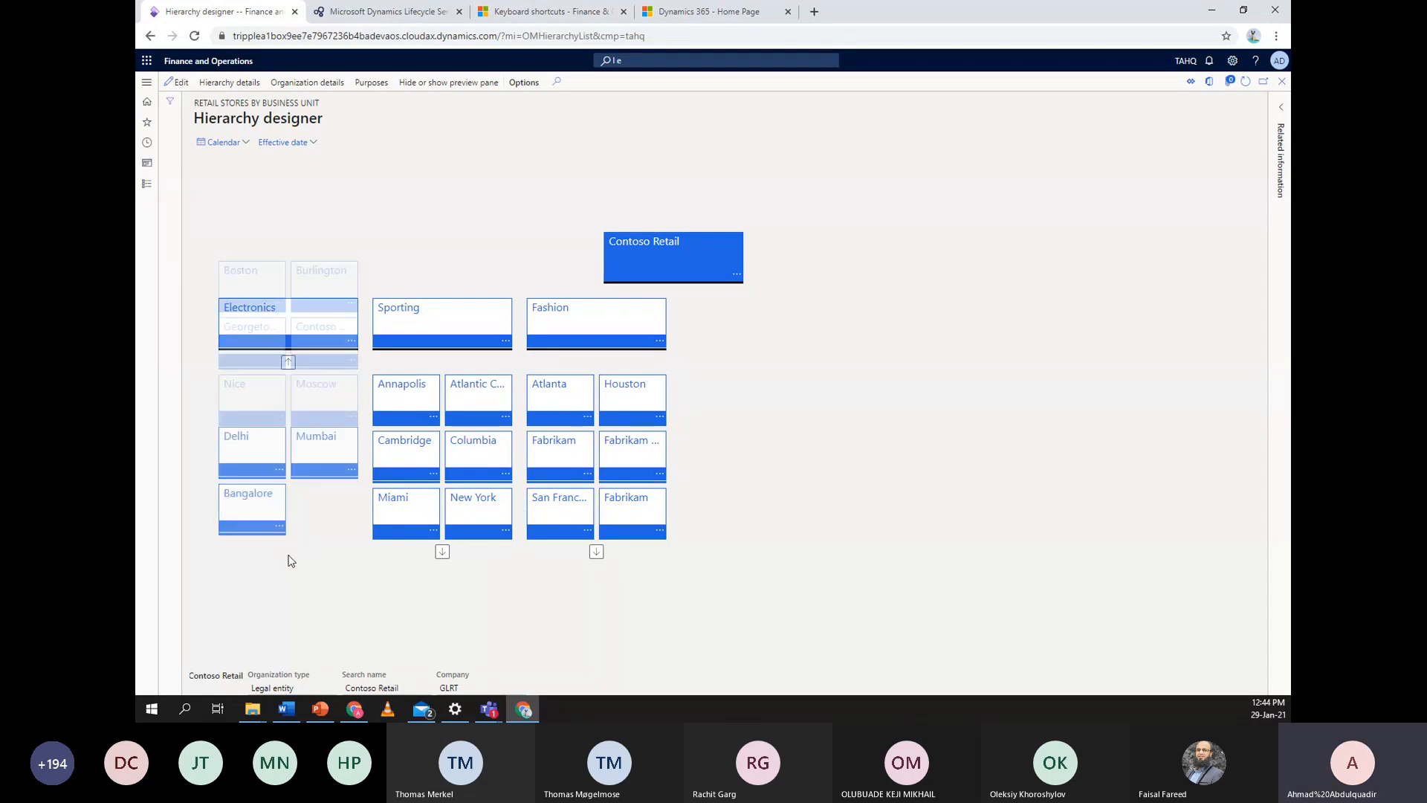
{"action": "left_click", "coordinate": [443, 551]}
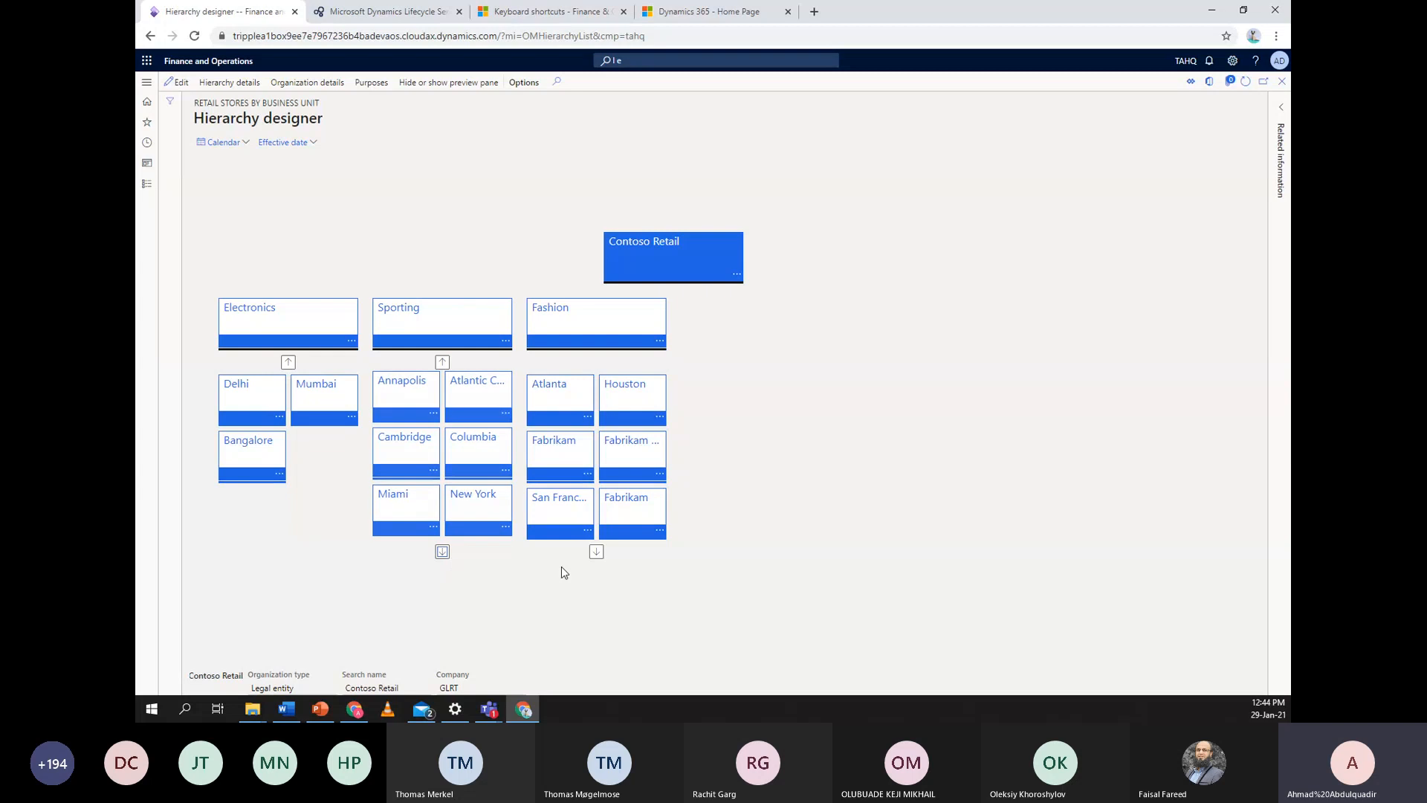
{"action": "left_click", "coordinate": [596, 551]}
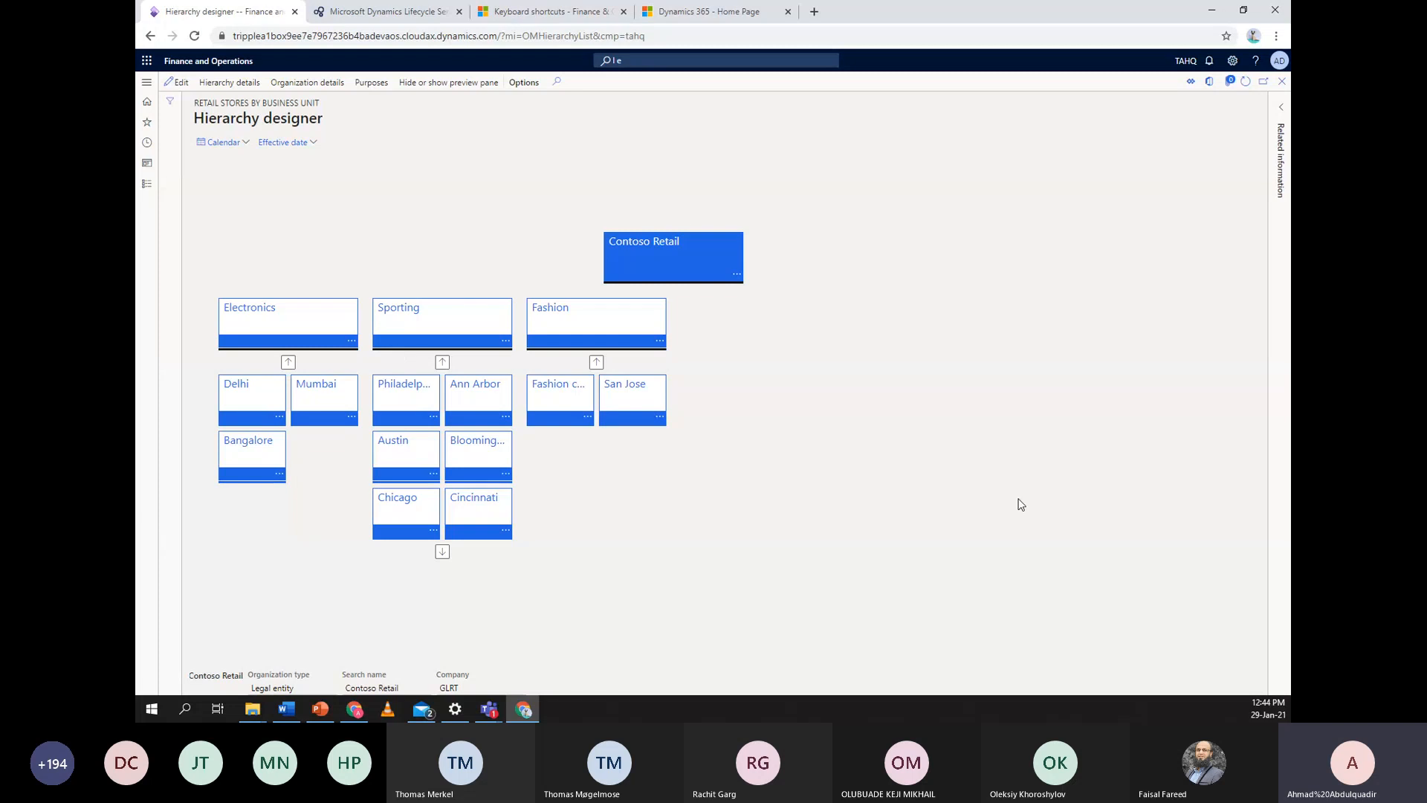
{"action": "left_click", "coordinate": [1282, 81]}
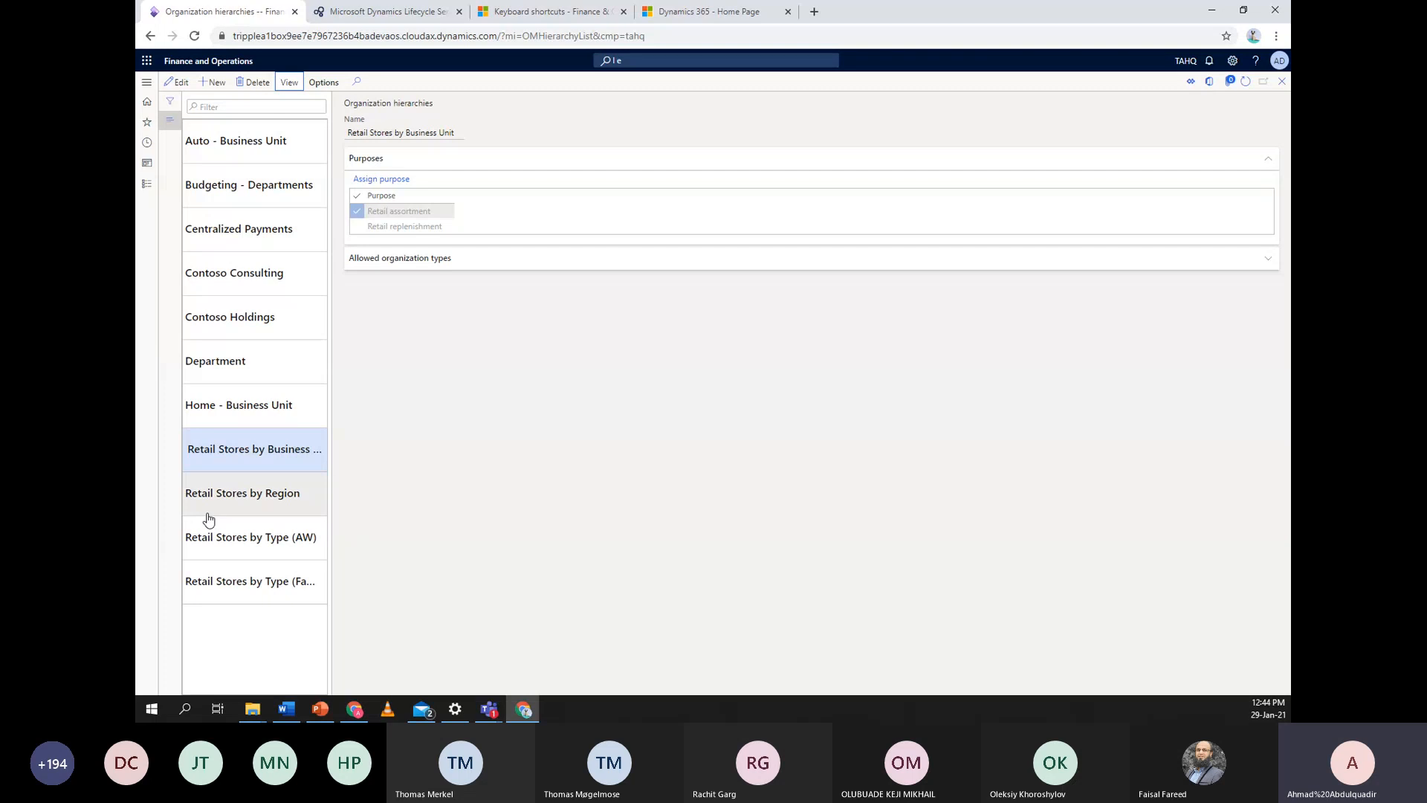
{"action": "left_click", "coordinate": [242, 508]}
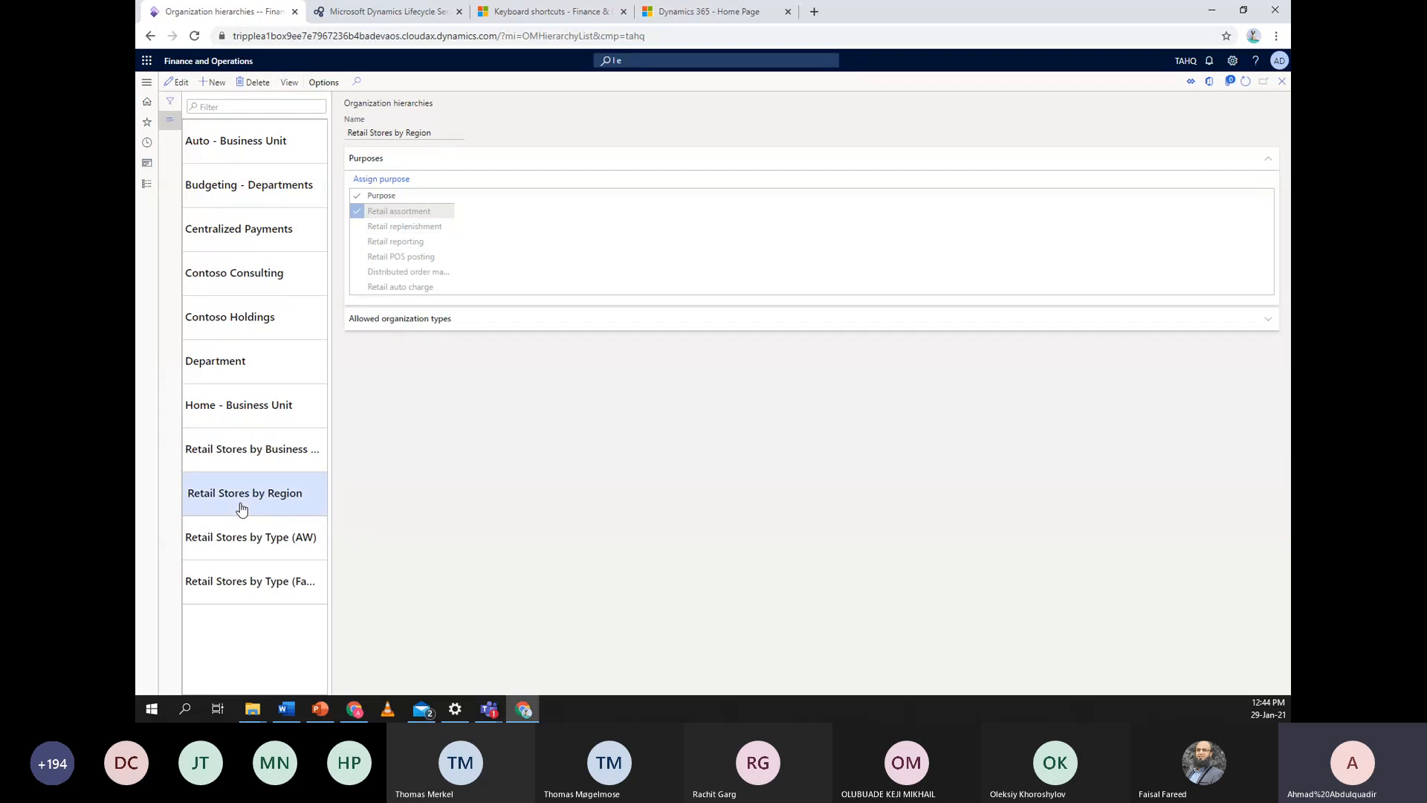
Create and save a new hierarchy named 'Tripple A- OH', review its allowed organization types, and view it in the designer
{"action": "left_click", "coordinate": [215, 83]}
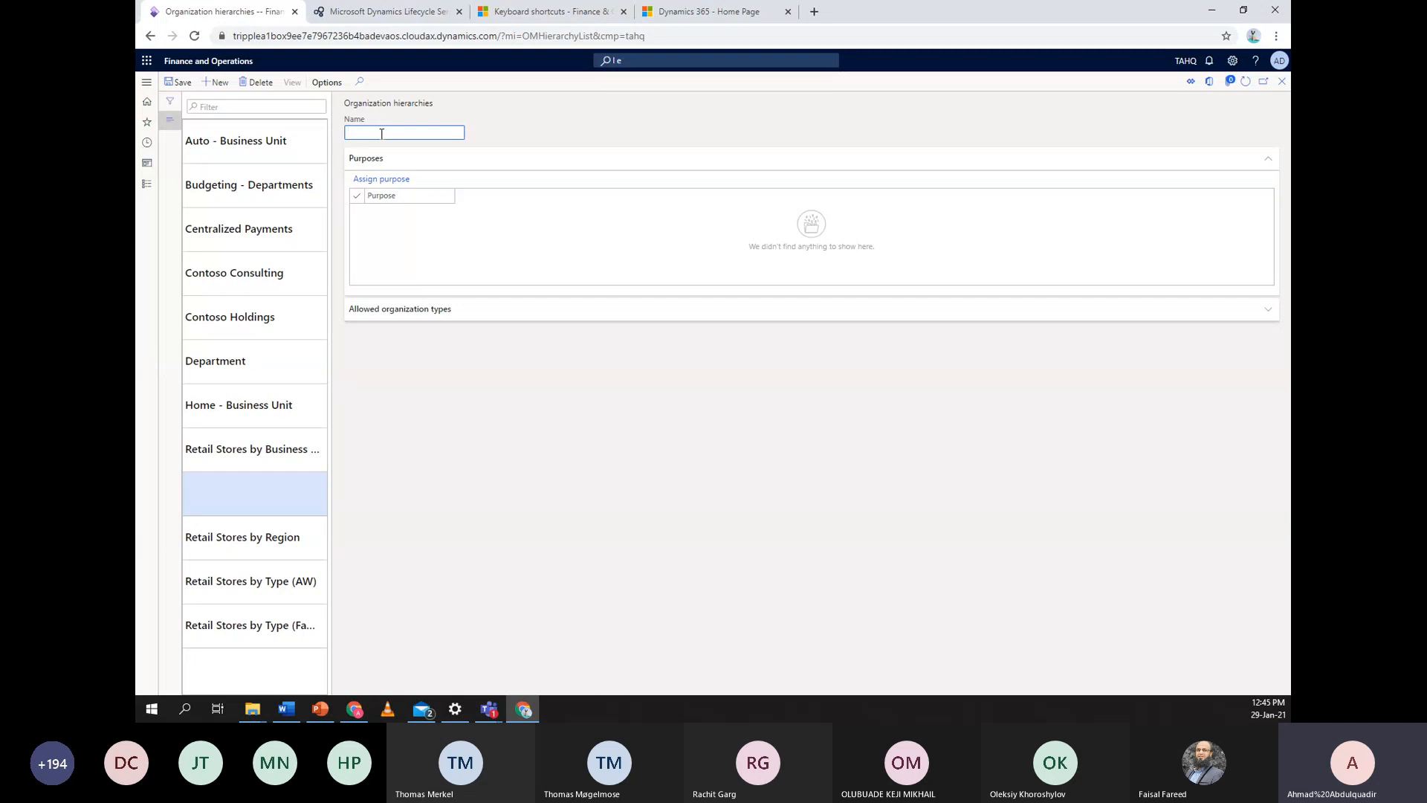
{"action": "type", "text": "Trippl"}
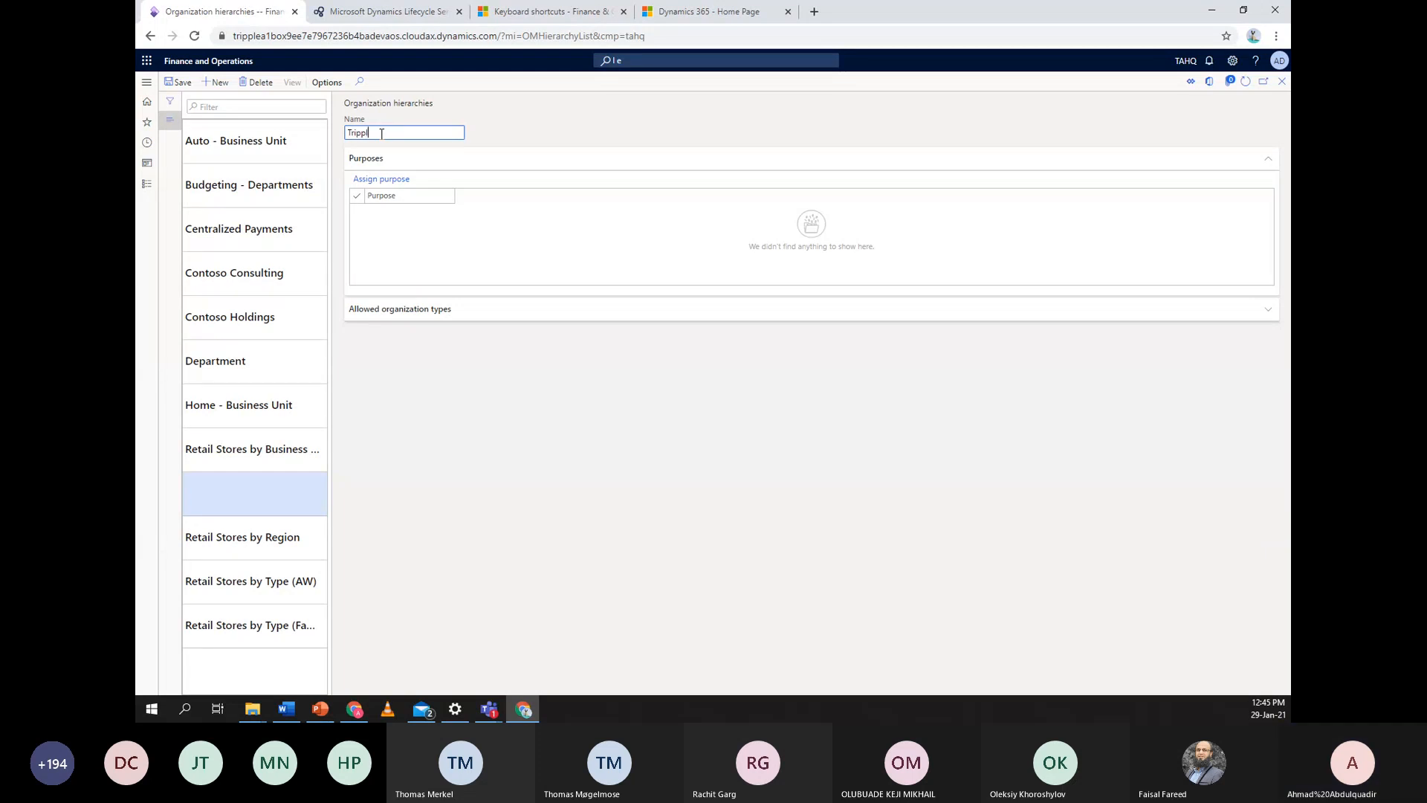
{"action": "type", "text": "e A-"}
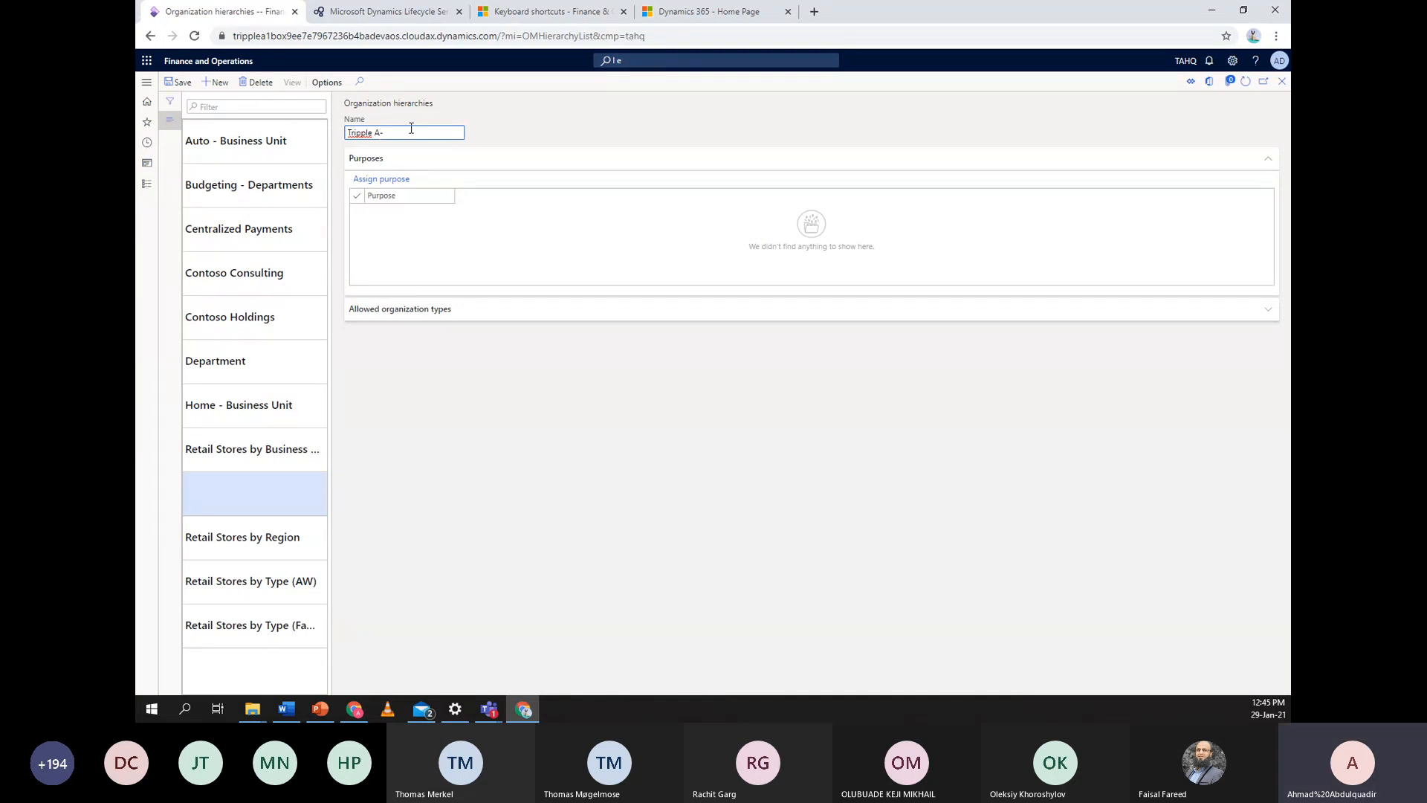
{"action": "type", "text": " OH"}
{"action": "left_click", "coordinate": [179, 82]}
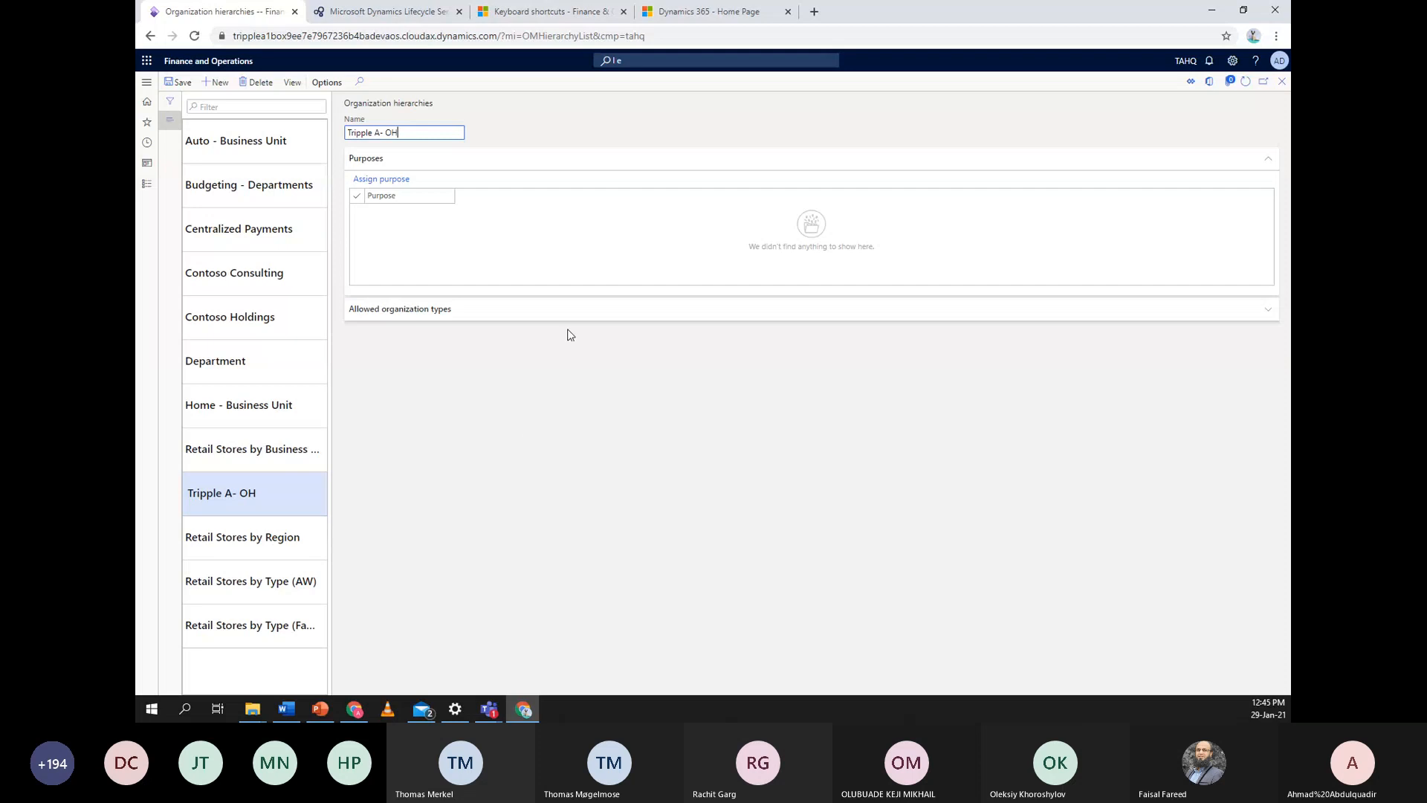
{"action": "left_click", "coordinate": [483, 313]}
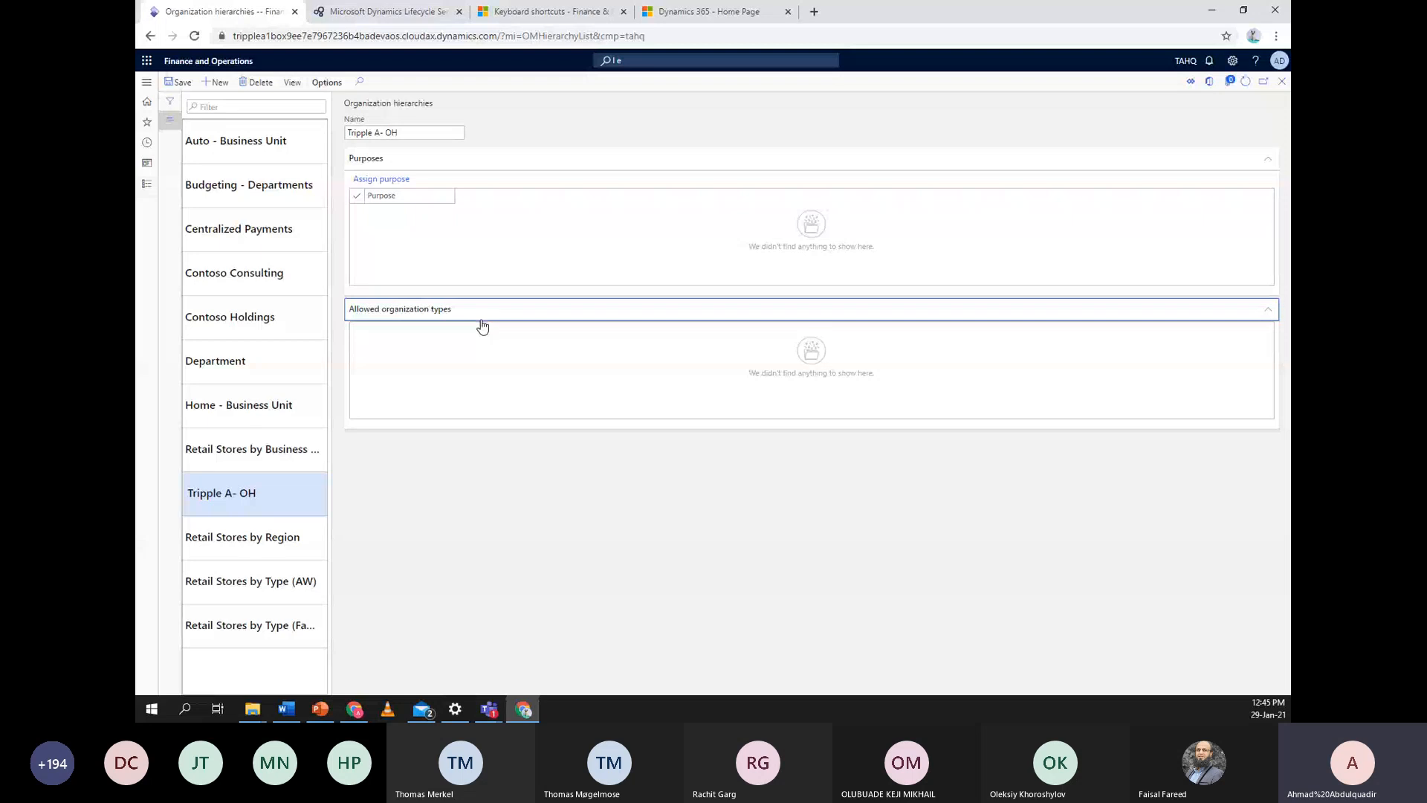
{"action": "left_click", "coordinate": [292, 84]}
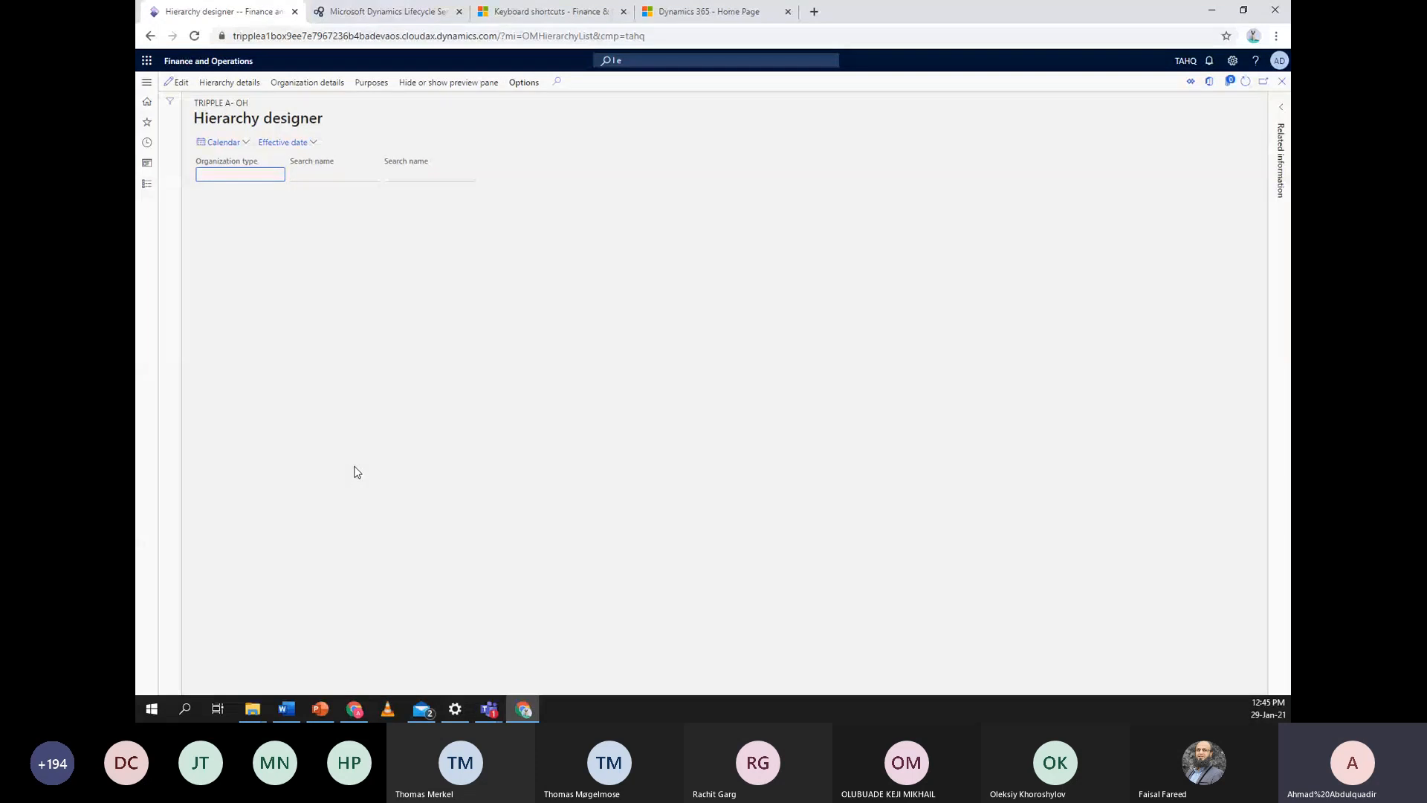
Put the Tripple A- OH designer into edit mode and start inserting a Legal entity node
{"action": "left_click", "coordinate": [177, 81]}
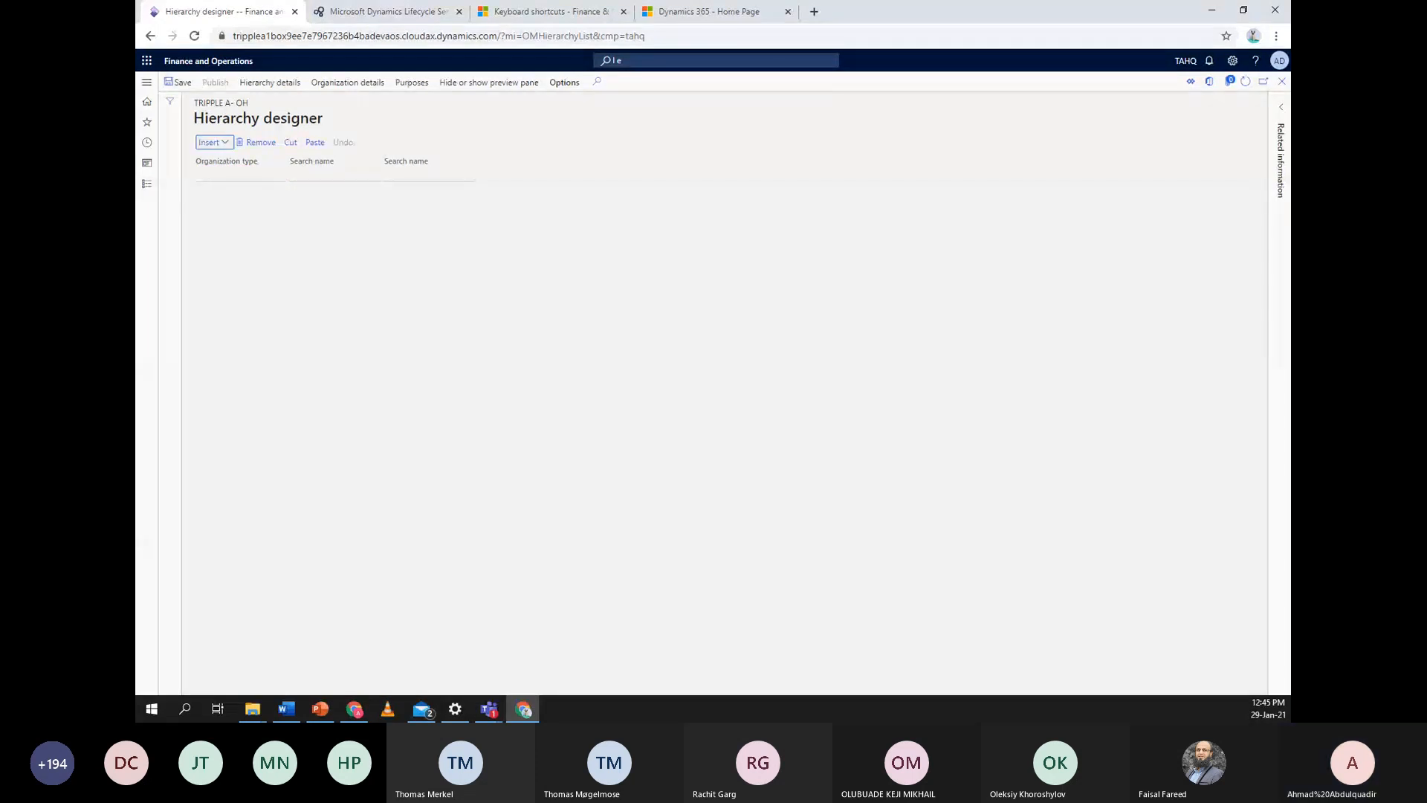
{"action": "left_click", "coordinate": [218, 142]}
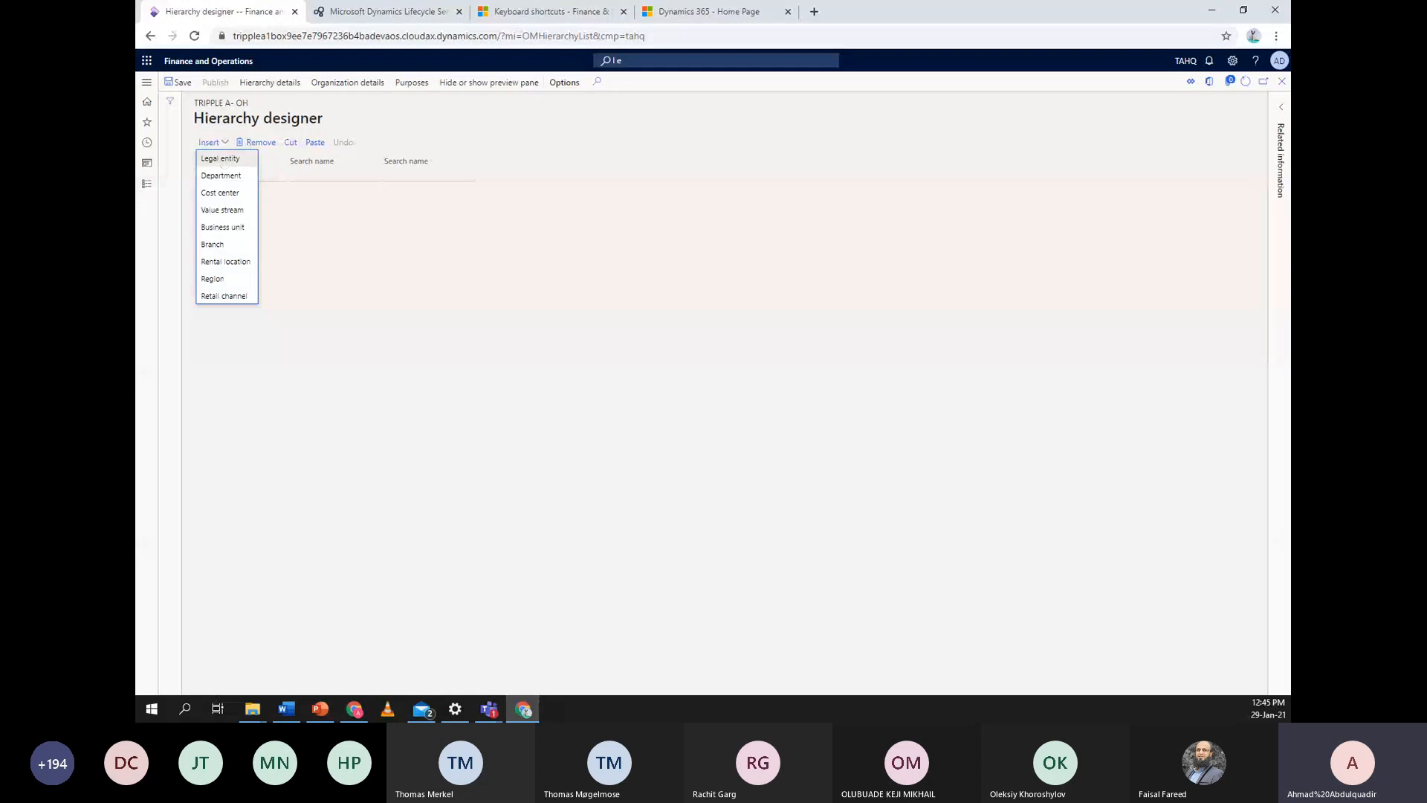
{"action": "left_click", "coordinate": [237, 159]}
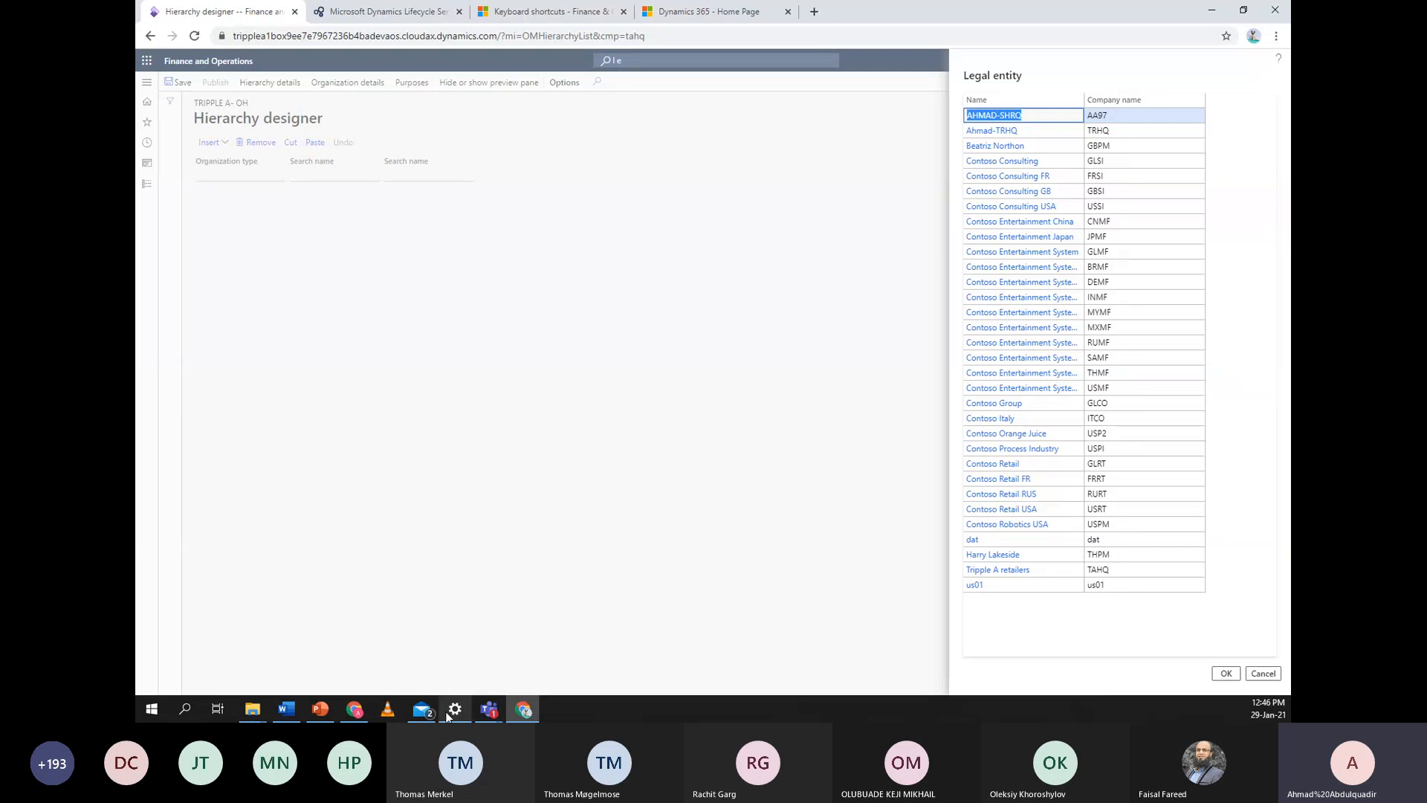
{"action": "mouse_move", "coordinate": [447, 715]}
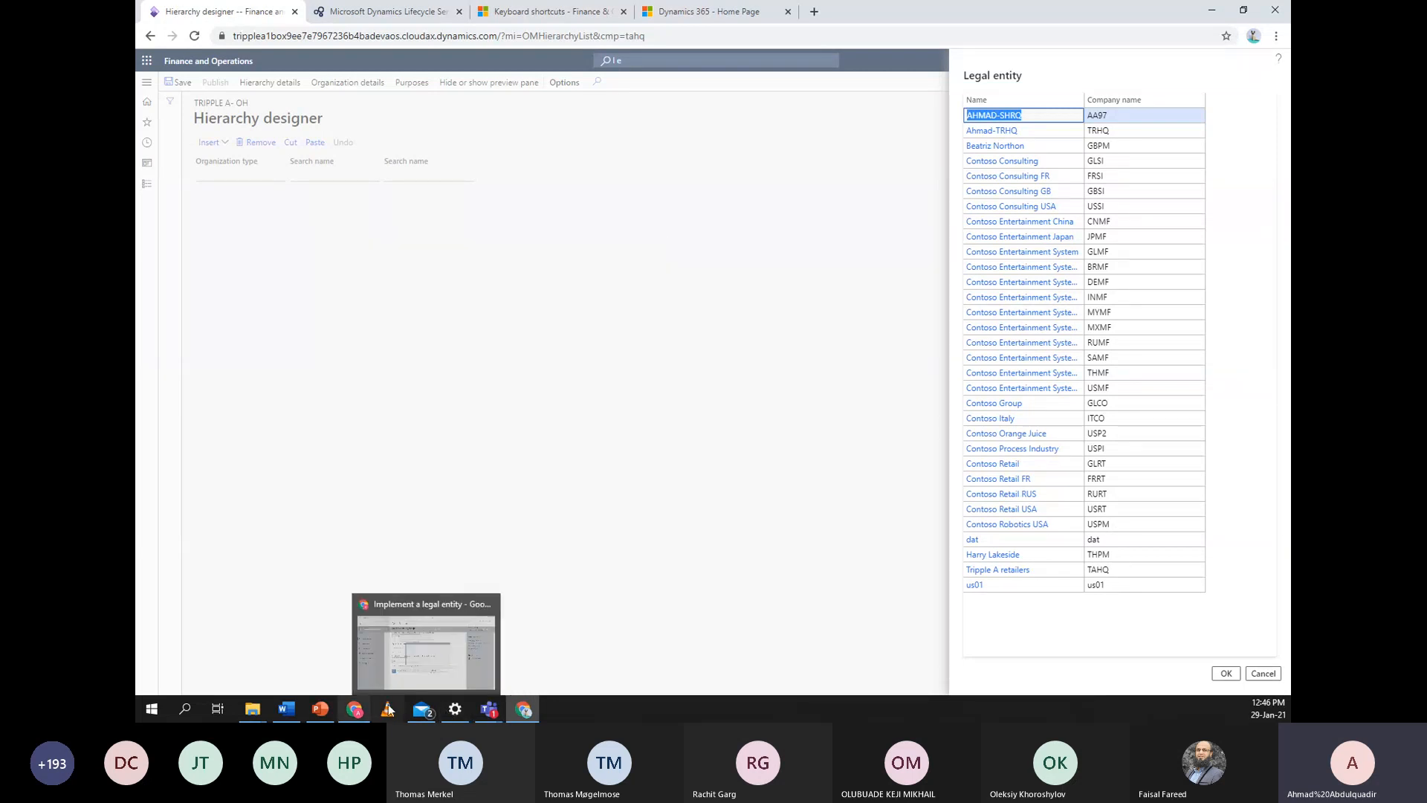
{"action": "left_click", "coordinate": [332, 707]}
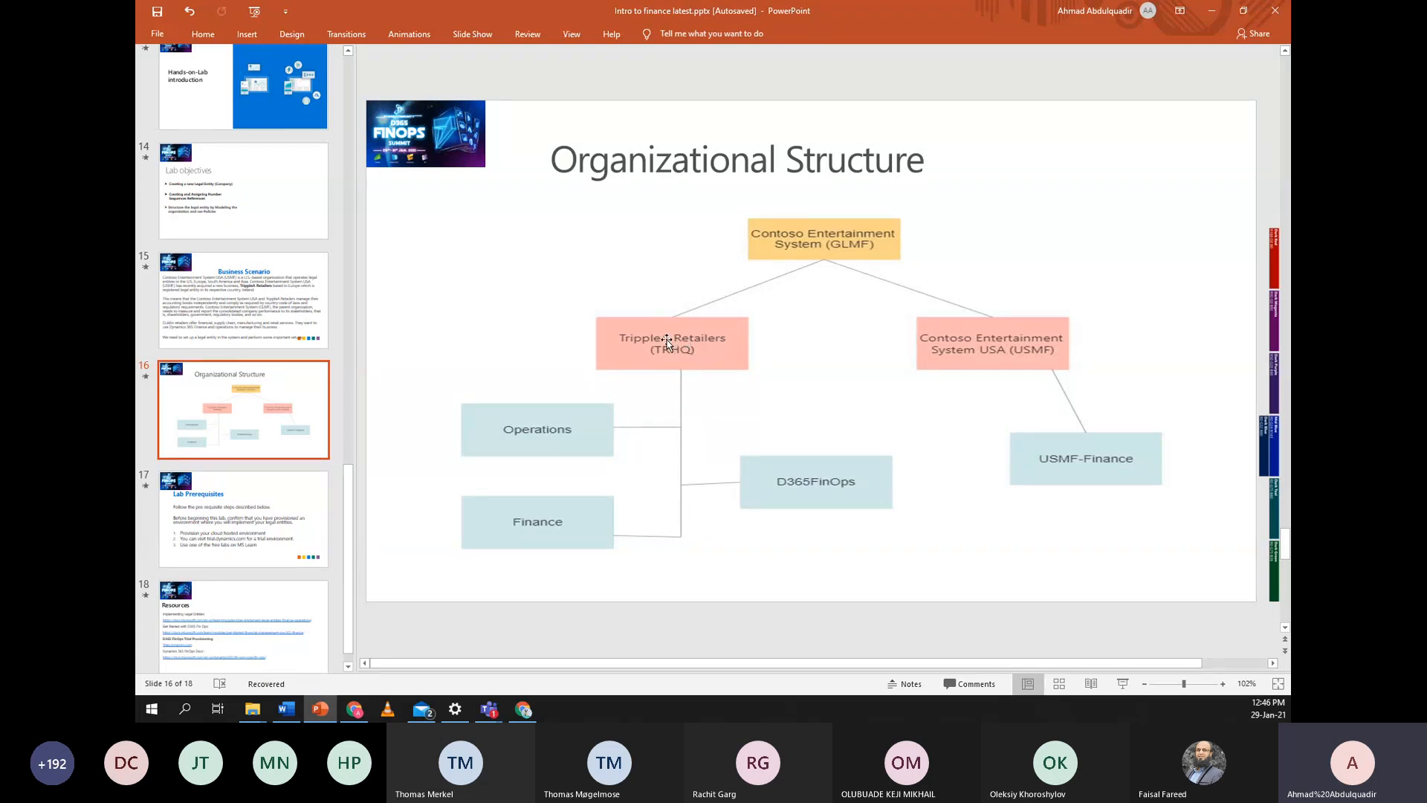
{"action": "left_click", "coordinate": [1221, 16]}
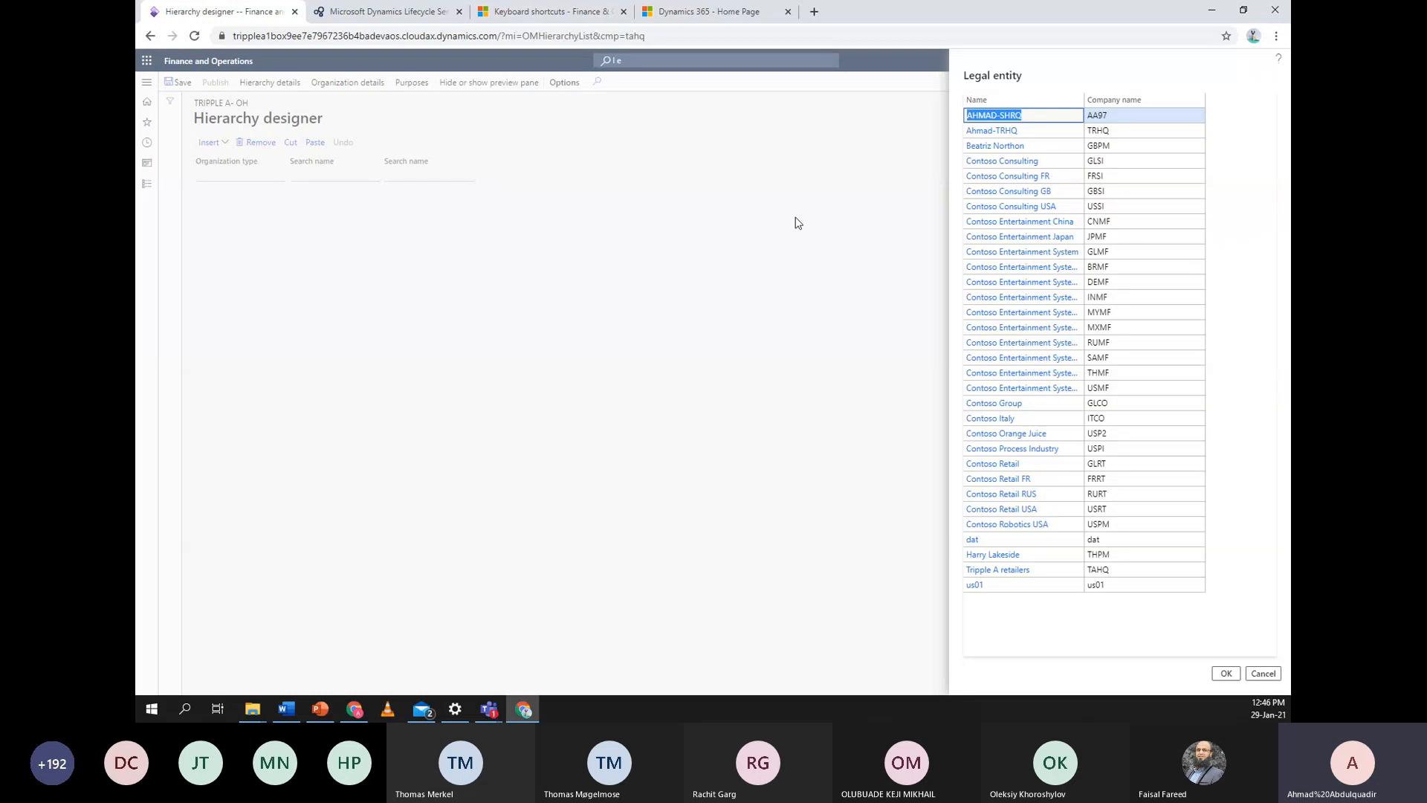
{"action": "left_click", "coordinate": [320, 708]}
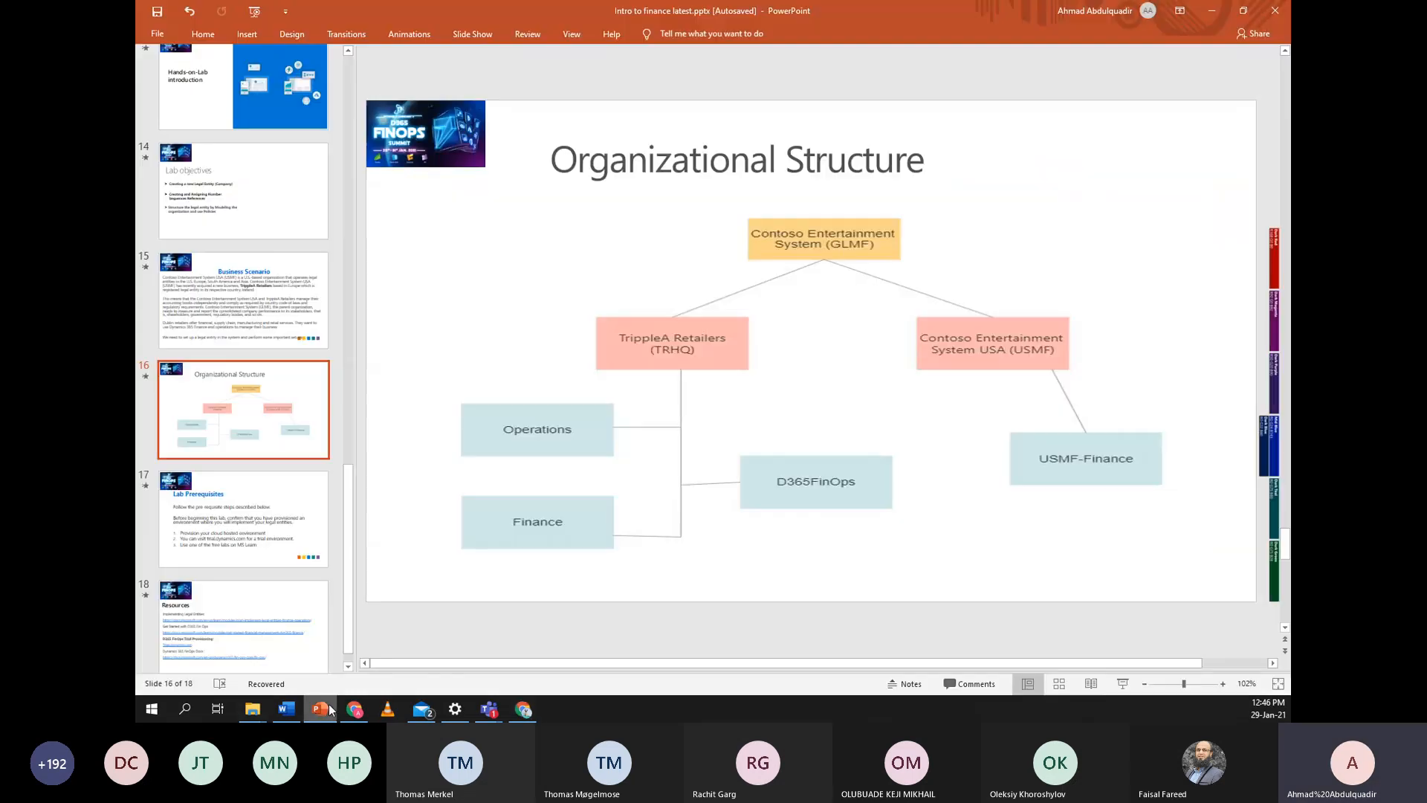
{"action": "left_click", "coordinate": [1221, 11]}
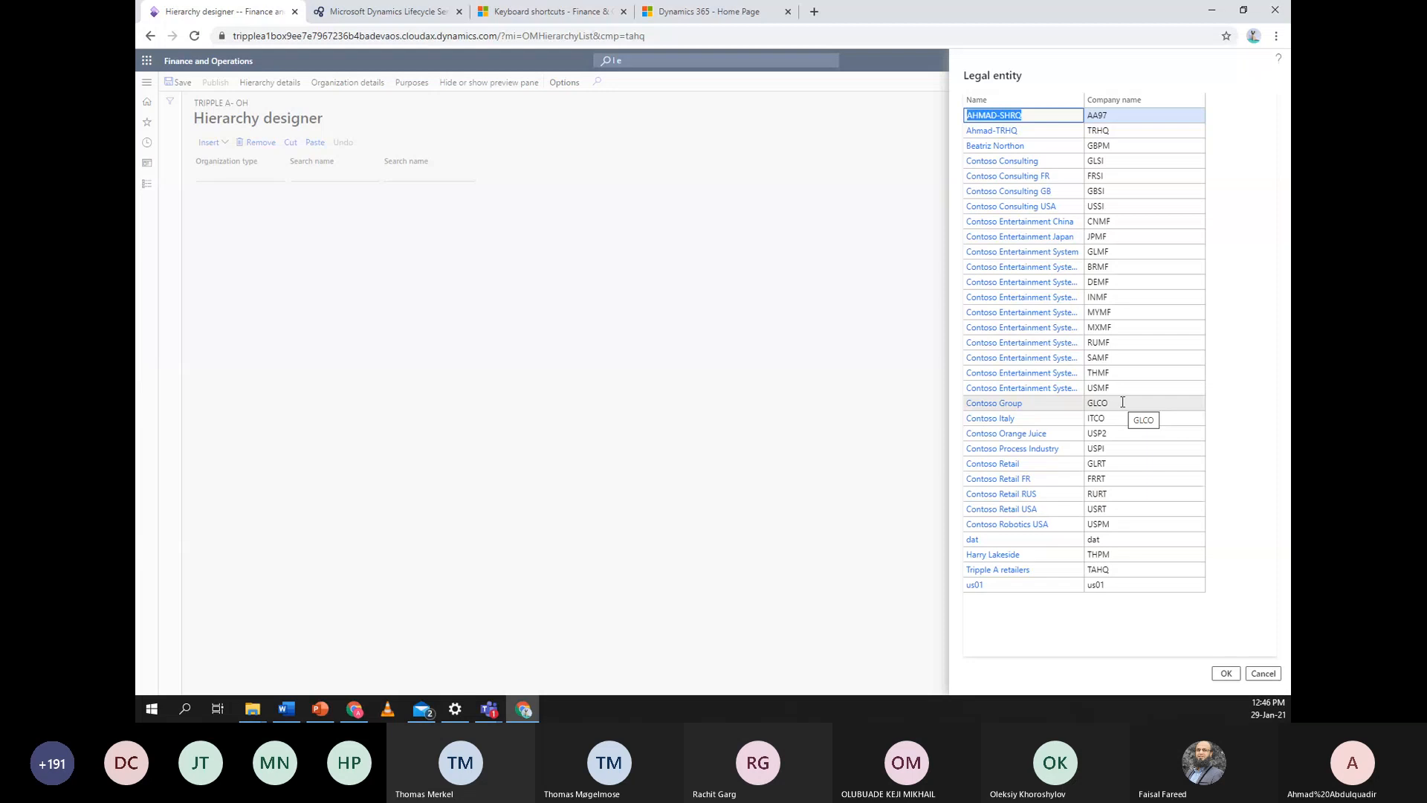
Add Contoso Entertainment System (GLMF) as the hierarchy's first legal entity node
{"action": "left_click", "coordinate": [1115, 252]}
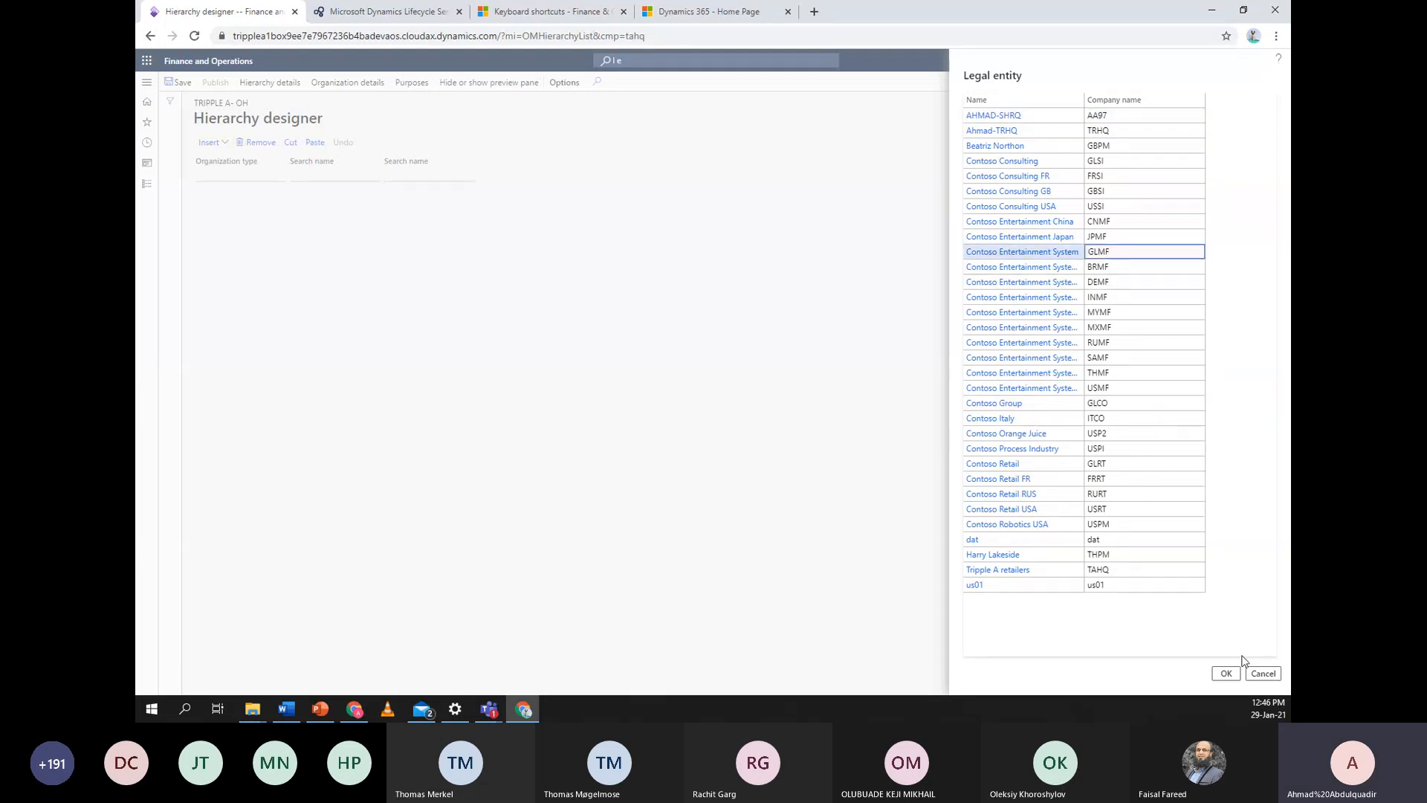
{"action": "left_click", "coordinate": [1228, 673]}
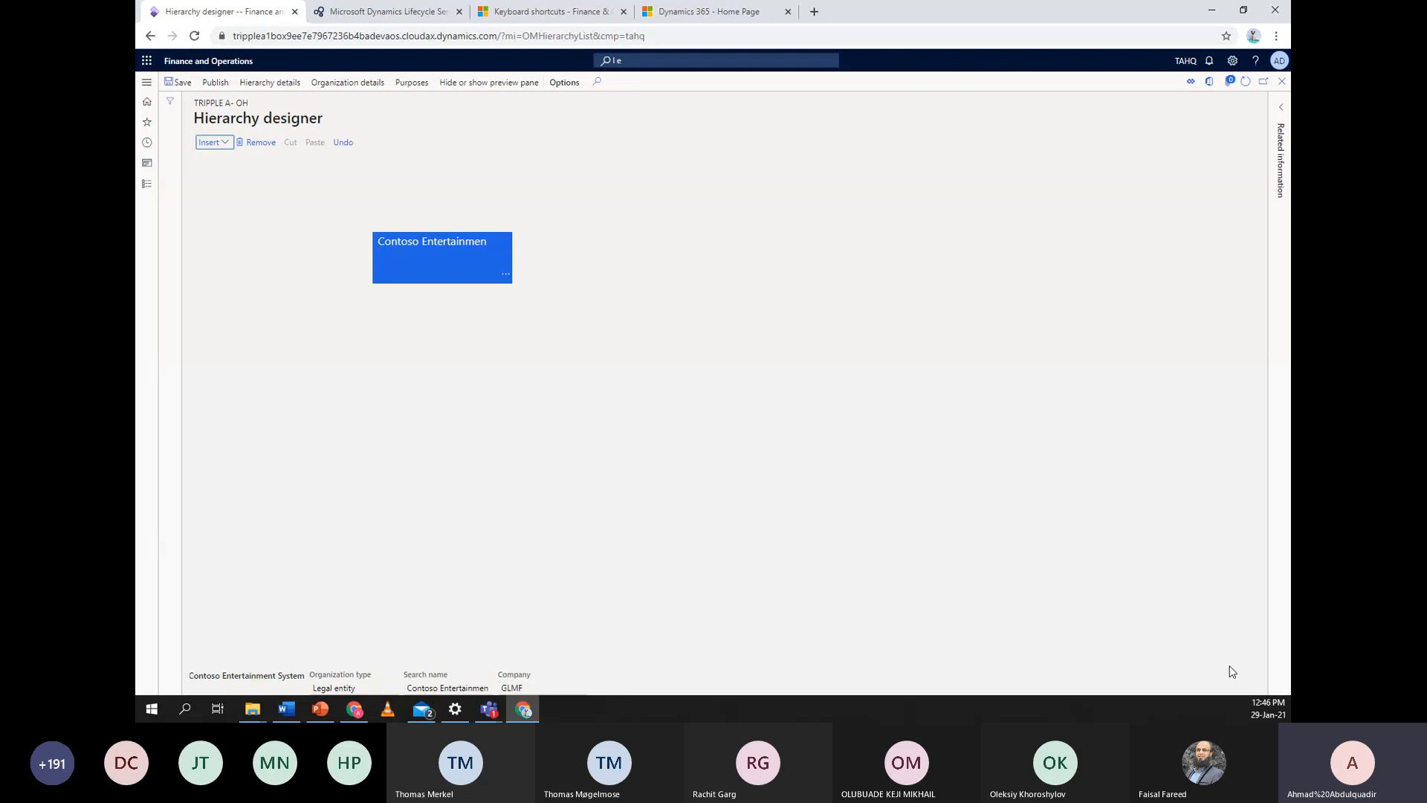
{"action": "left_click", "coordinate": [506, 274]}
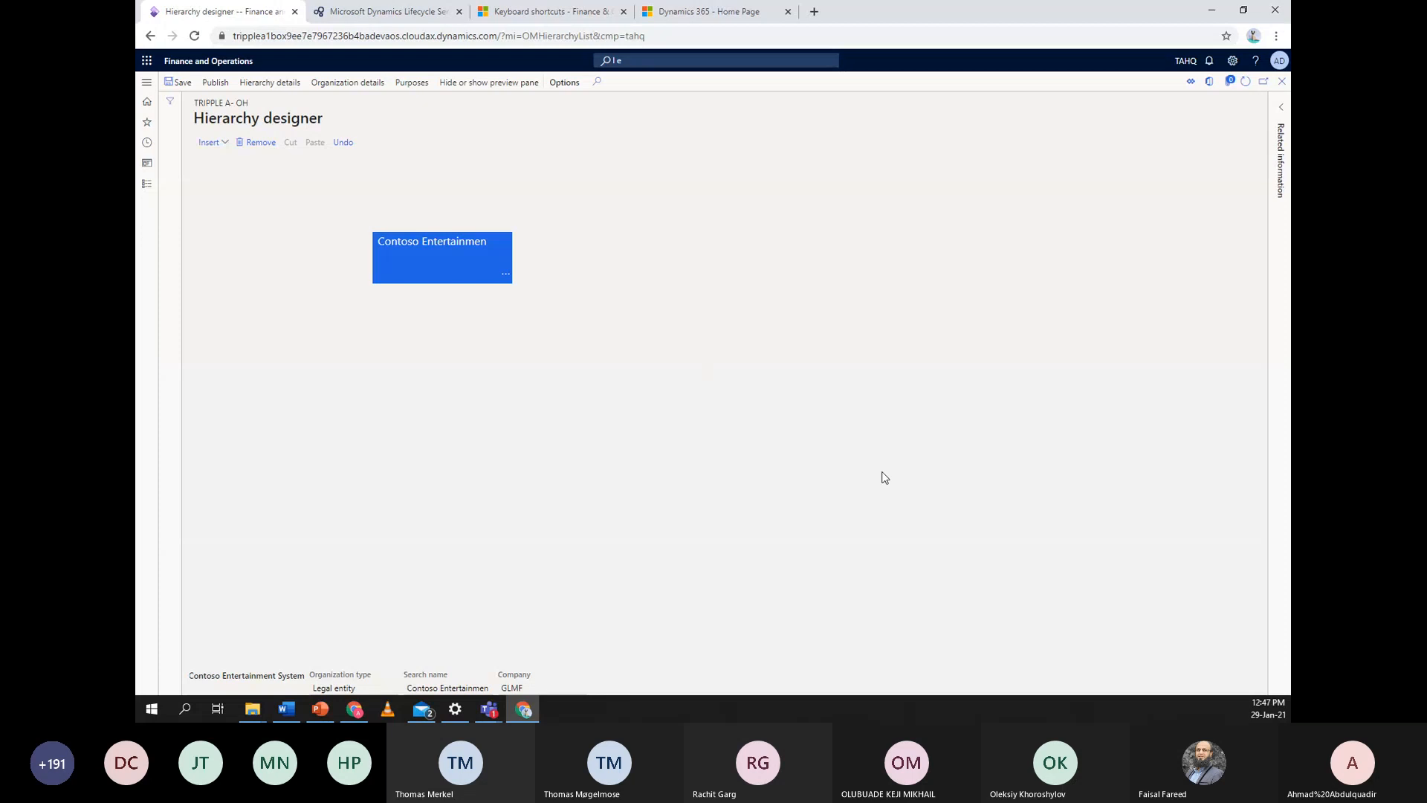
Reopen the Legal entity lookup, then cancel without adding another company
{"action": "left_click", "coordinate": [215, 143]}
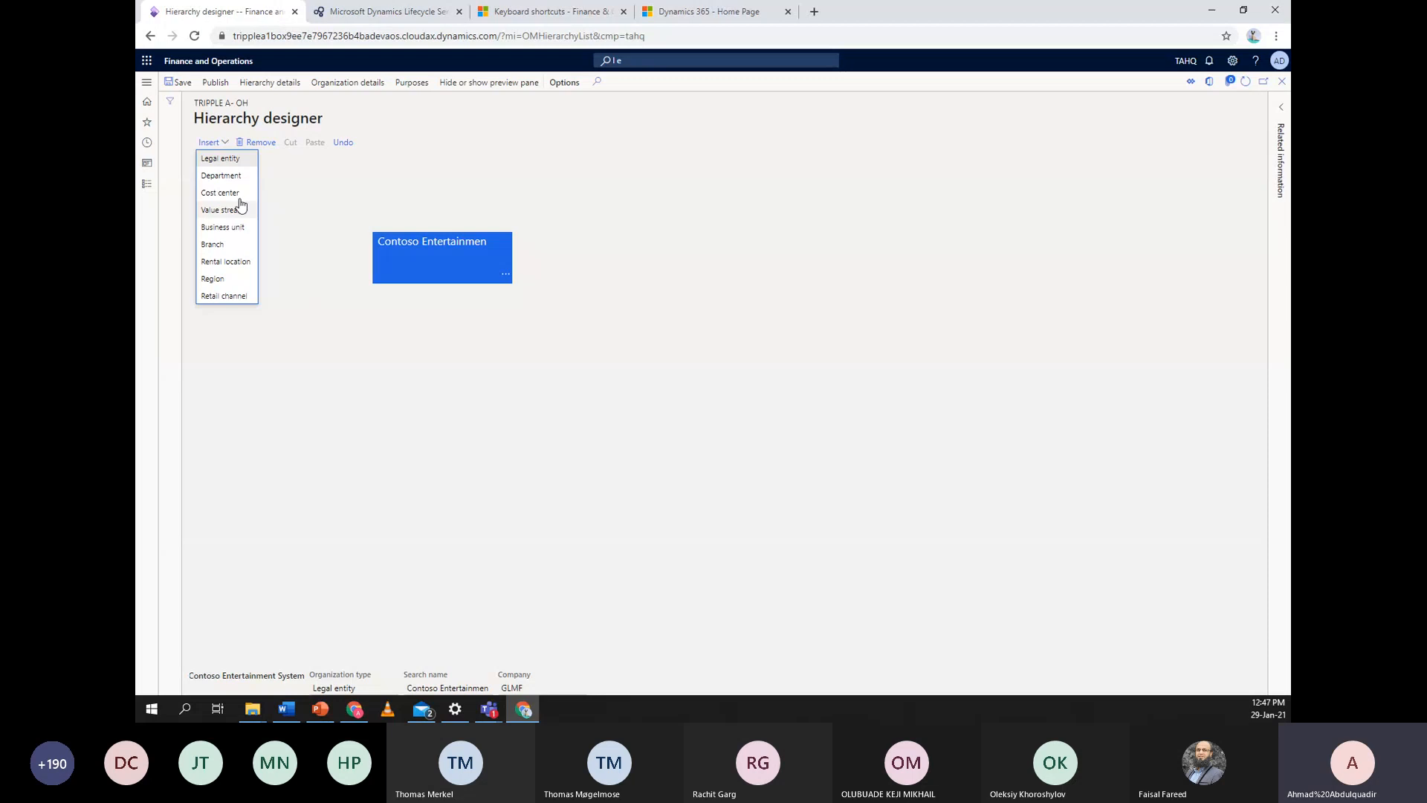
{"action": "left_click", "coordinate": [240, 161]}
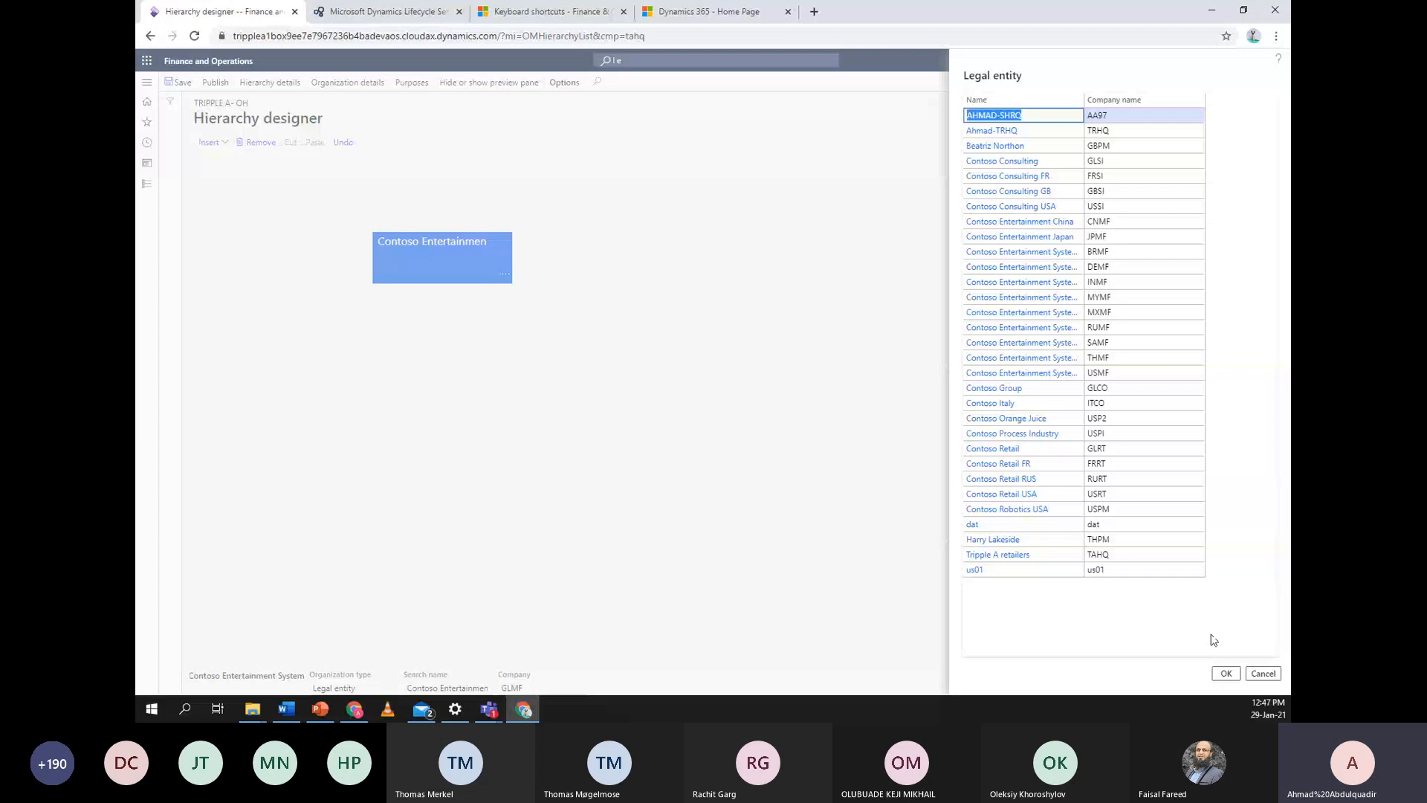
{"action": "left_click", "coordinate": [1263, 674]}
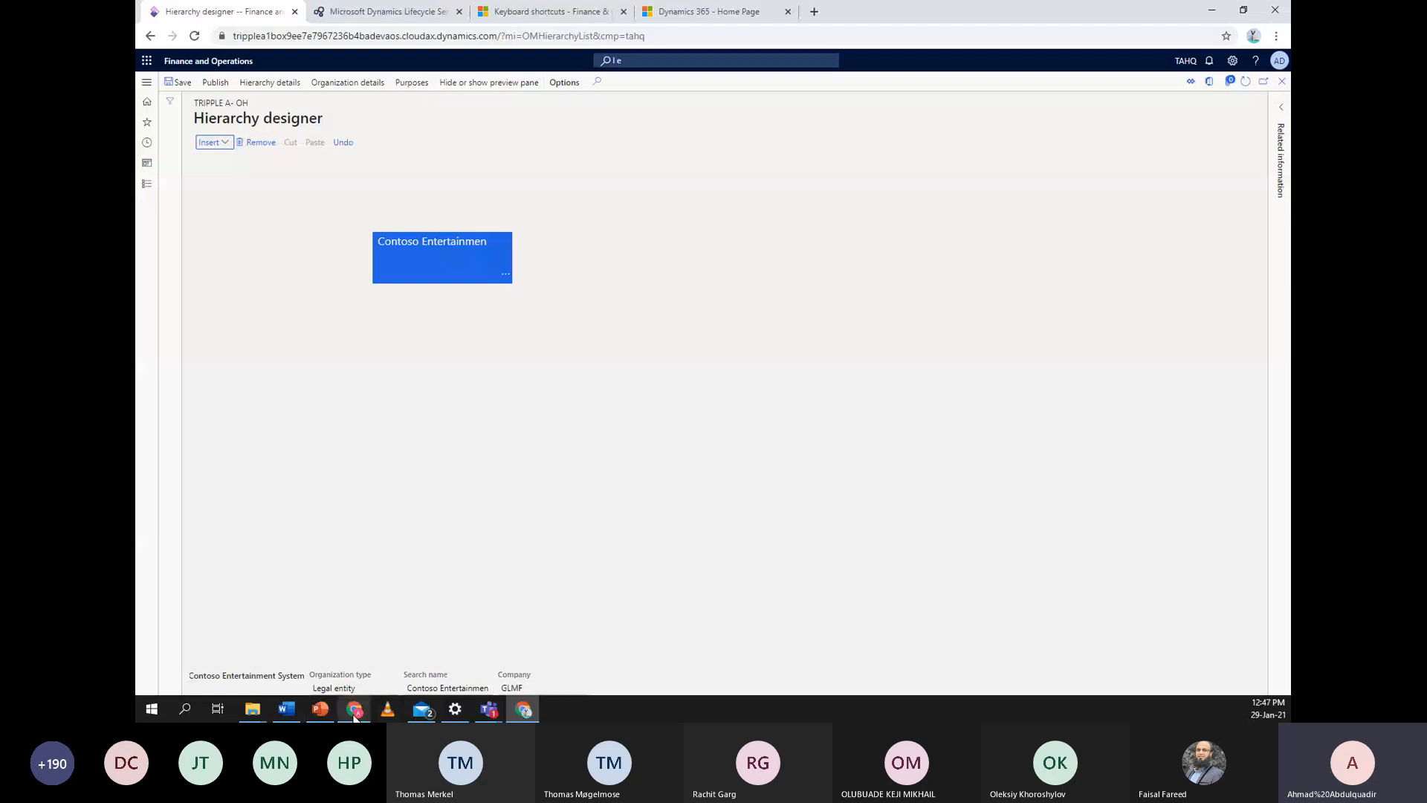
{"action": "left_click", "coordinate": [716, 501]}
Add Contoso Entertainment System USA (USMF) as a legal entity node beneath GLMF
{"action": "left_click", "coordinate": [332, 711]}
{"action": "left_click", "coordinate": [332, 711]}
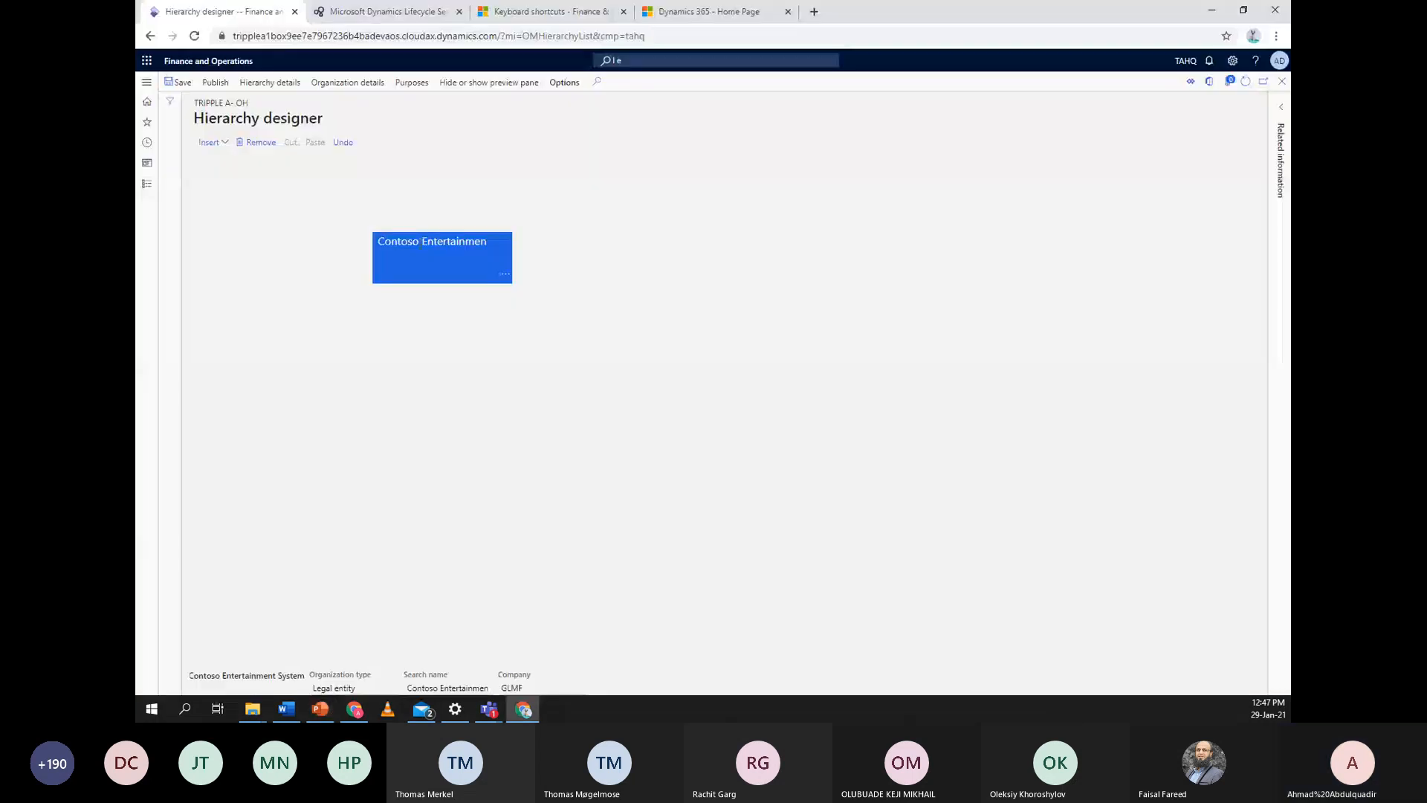
{"action": "left_click", "coordinate": [211, 142]}
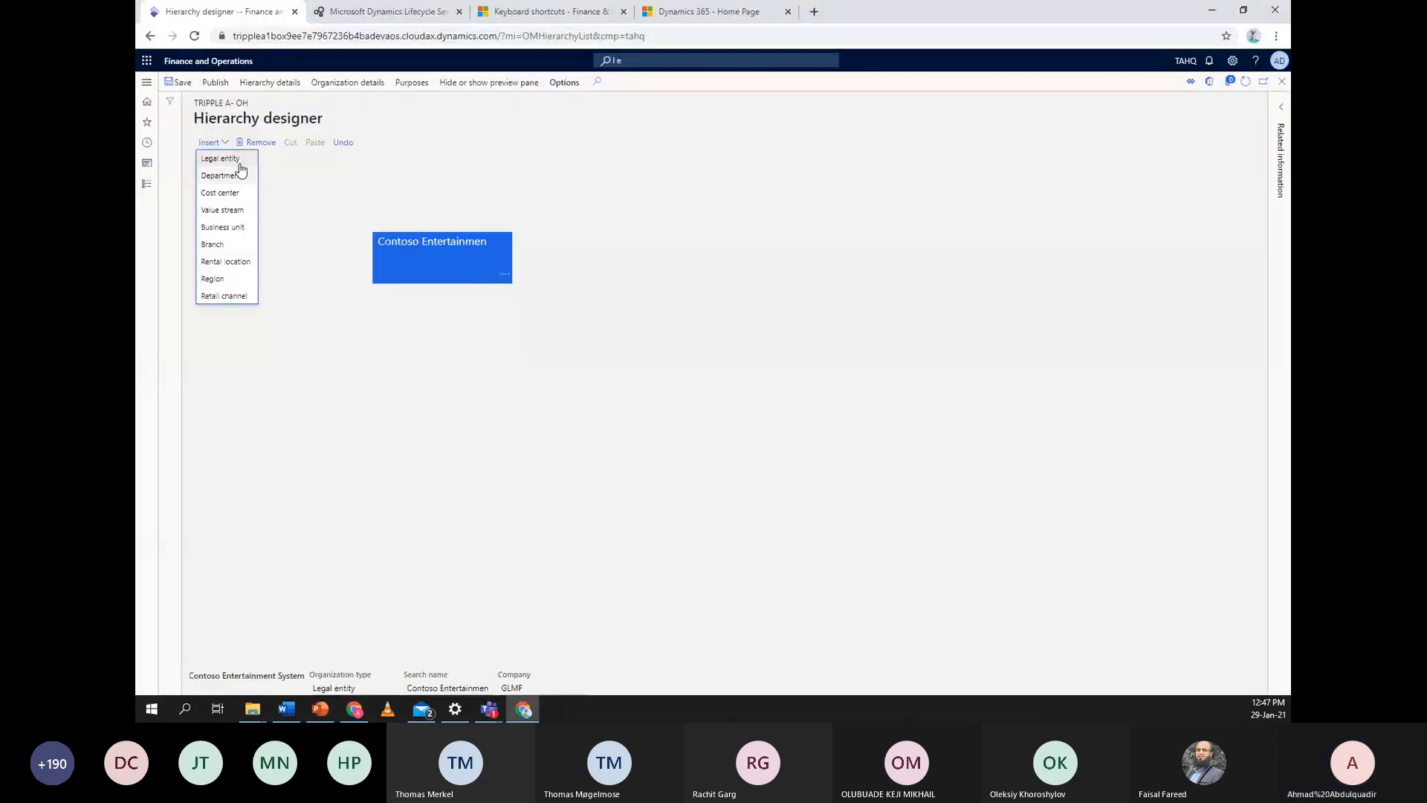
{"action": "left_click", "coordinate": [223, 159]}
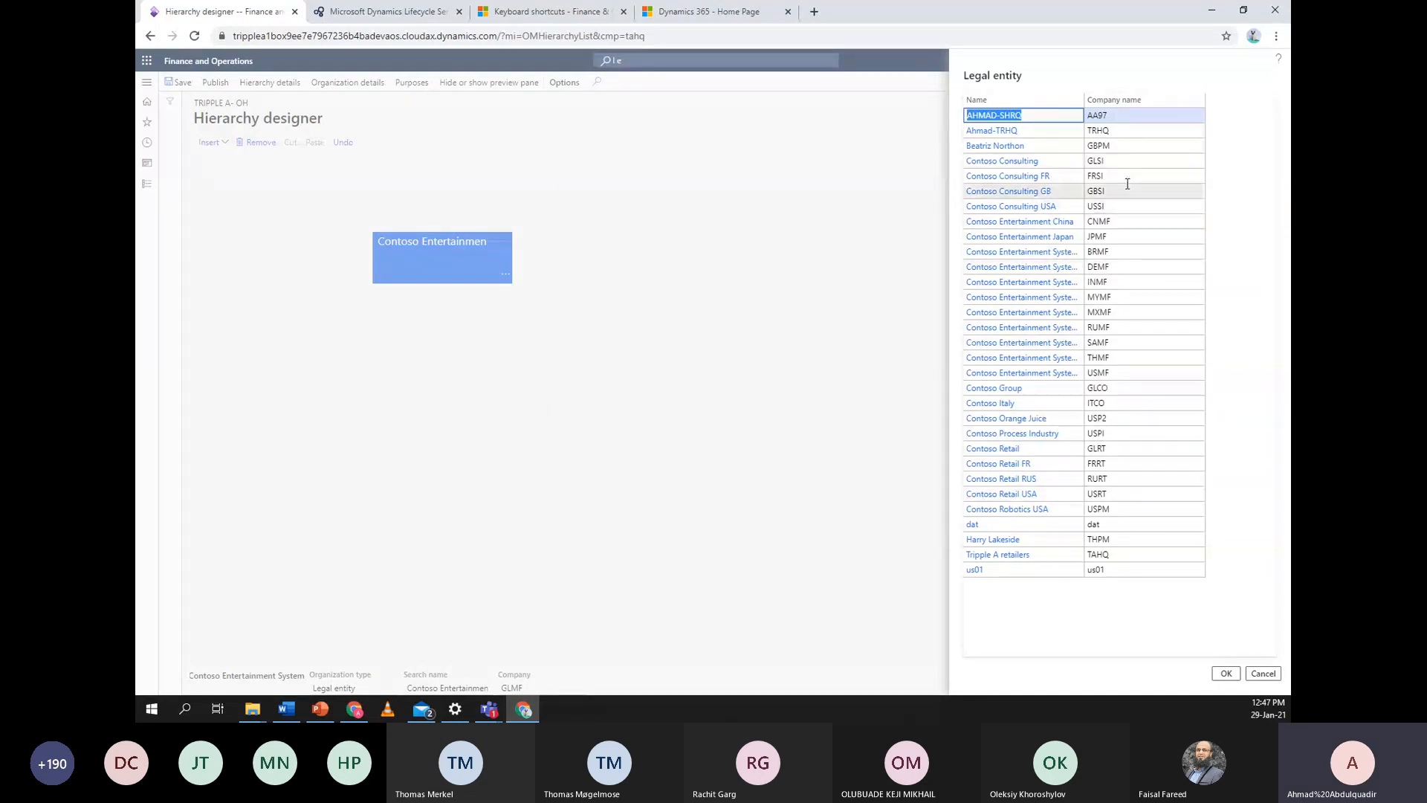
{"action": "left_click", "coordinate": [1129, 374]}
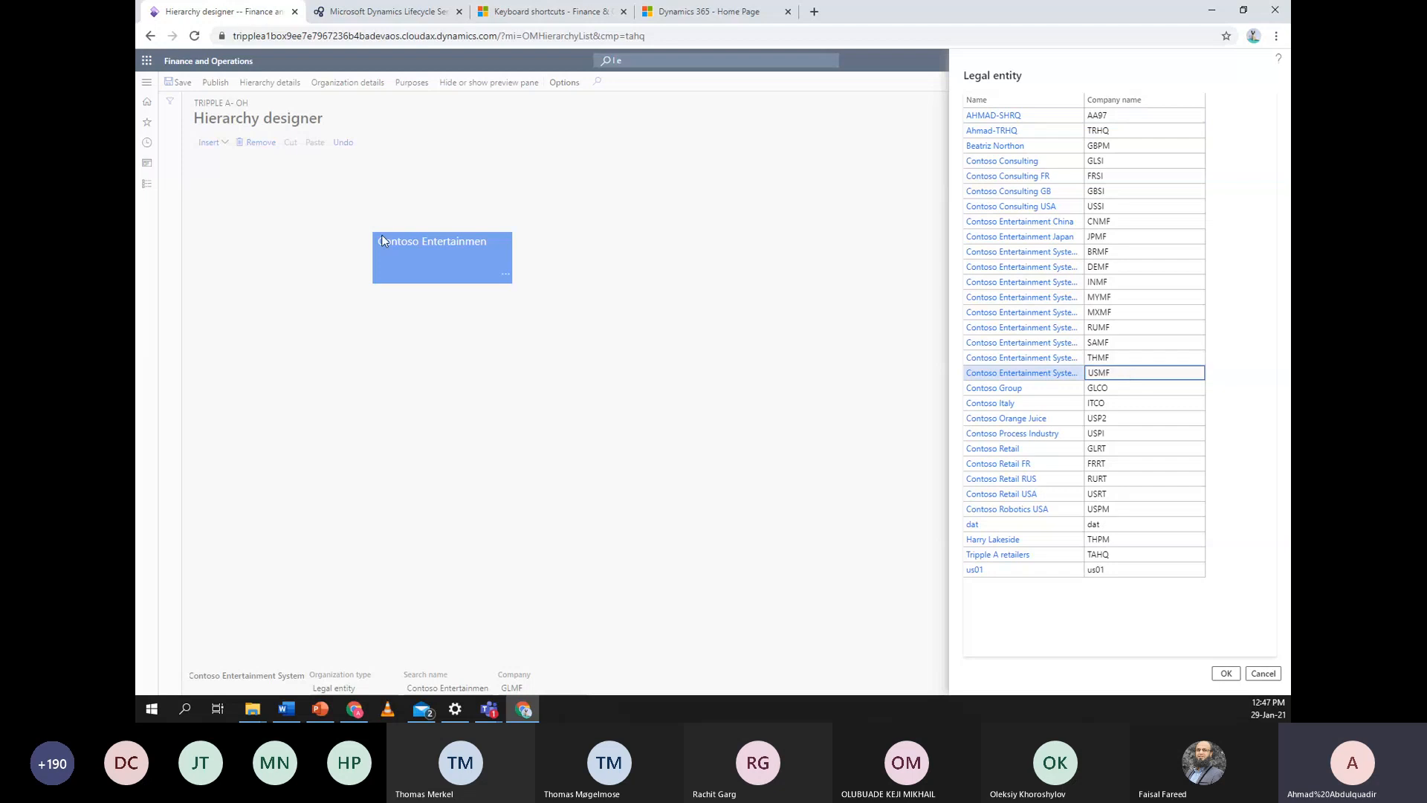
{"action": "left_click", "coordinate": [1227, 673]}
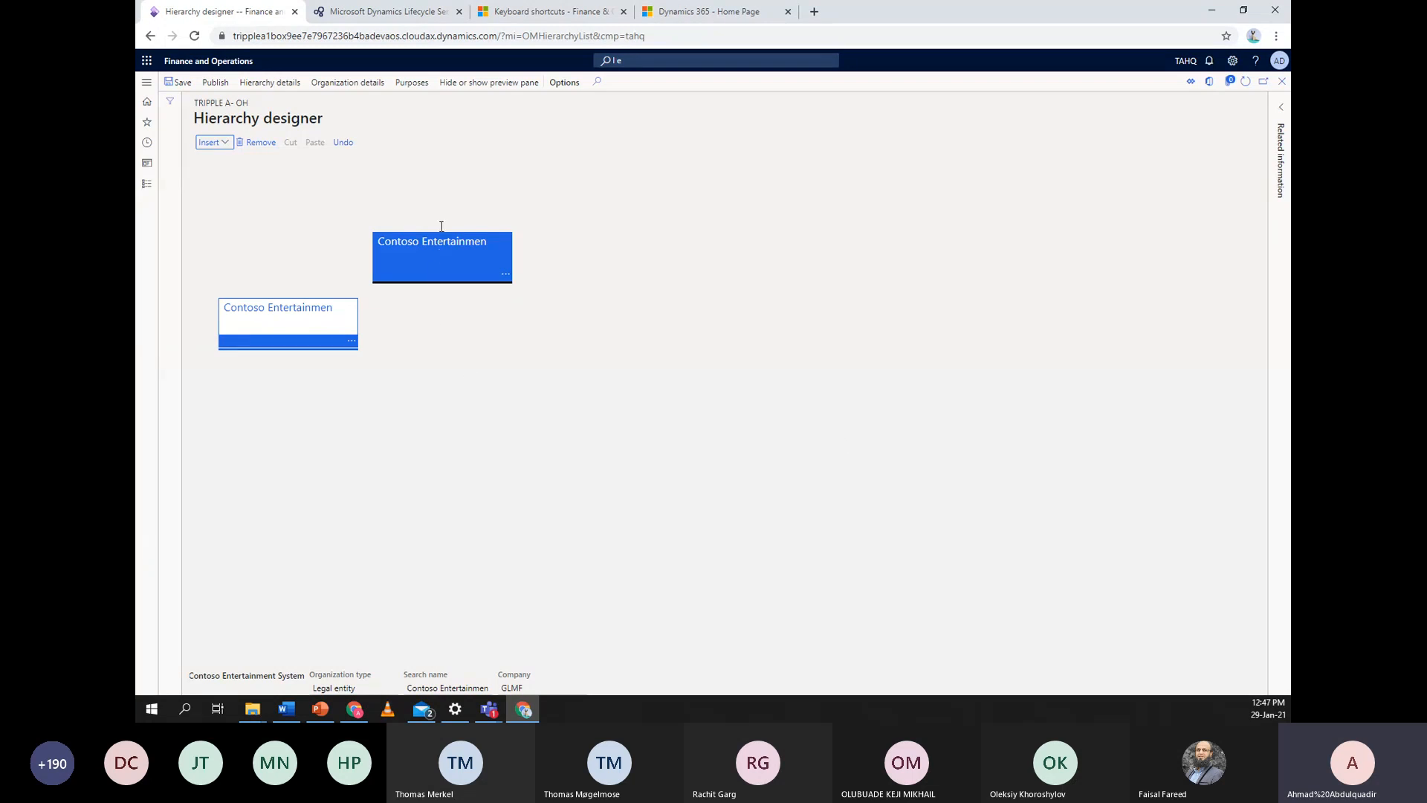
Add Tripple A retailers (TAHQ) as a legal entity node beside USMF and select it
{"action": "left_click", "coordinate": [222, 142]}
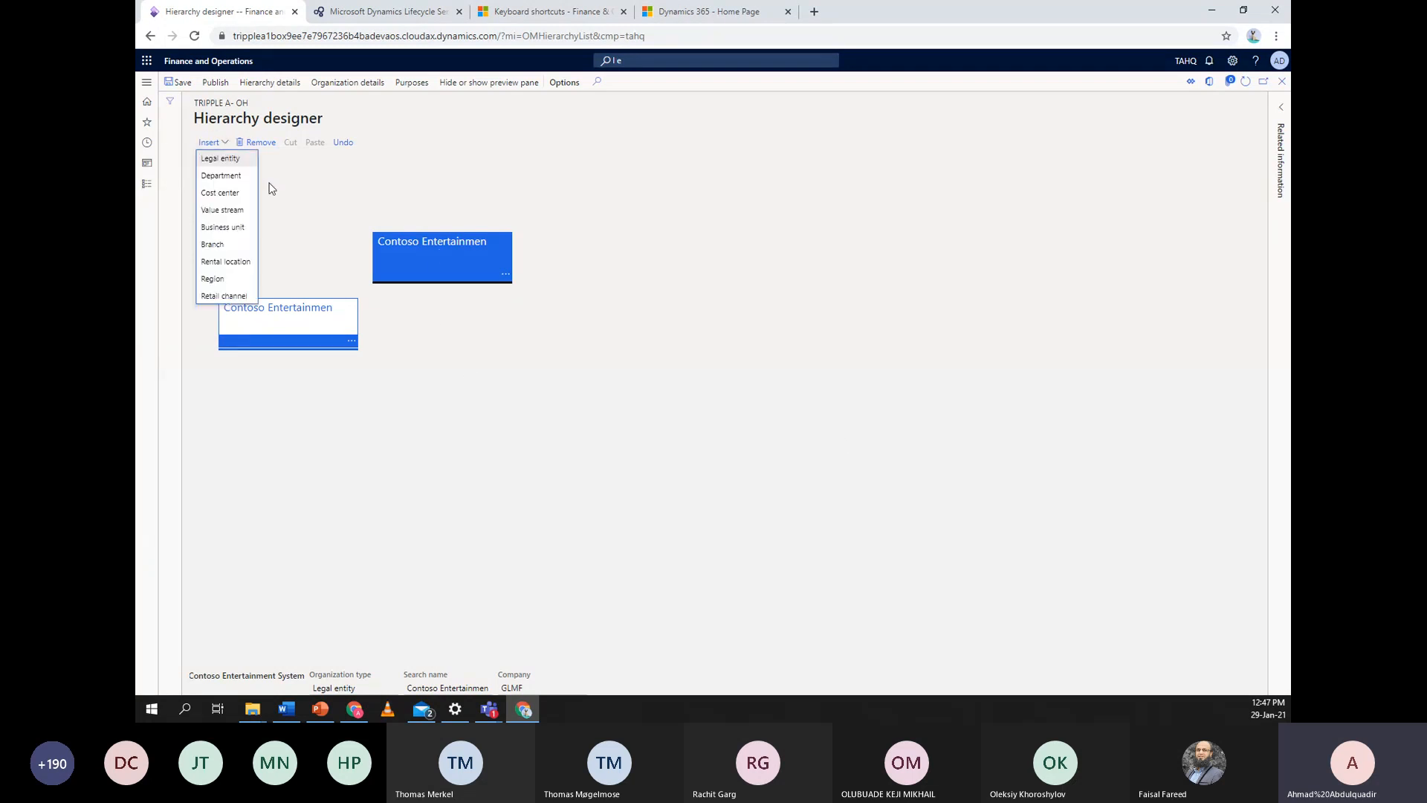
{"action": "left_click", "coordinate": [236, 159]}
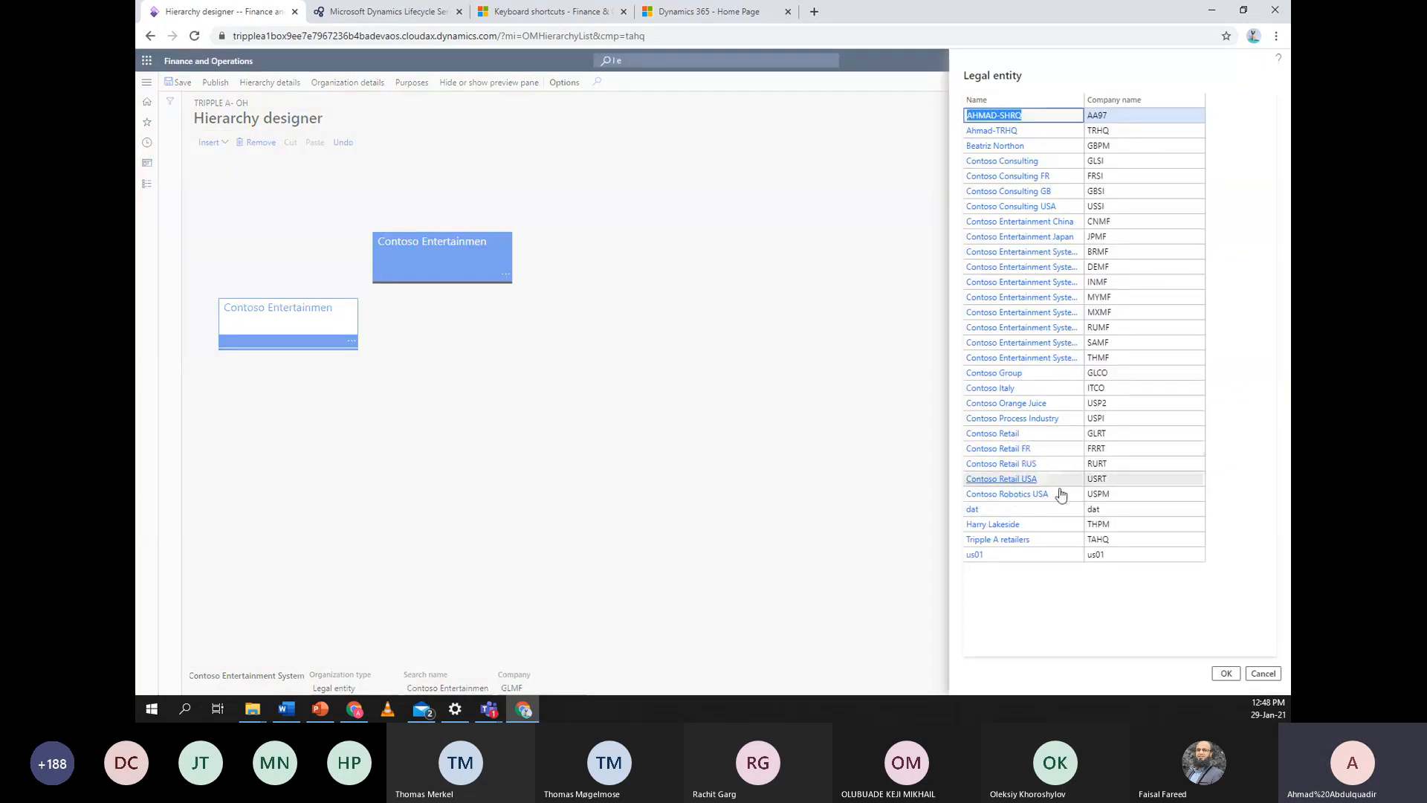
{"action": "left_click", "coordinate": [1115, 539]}
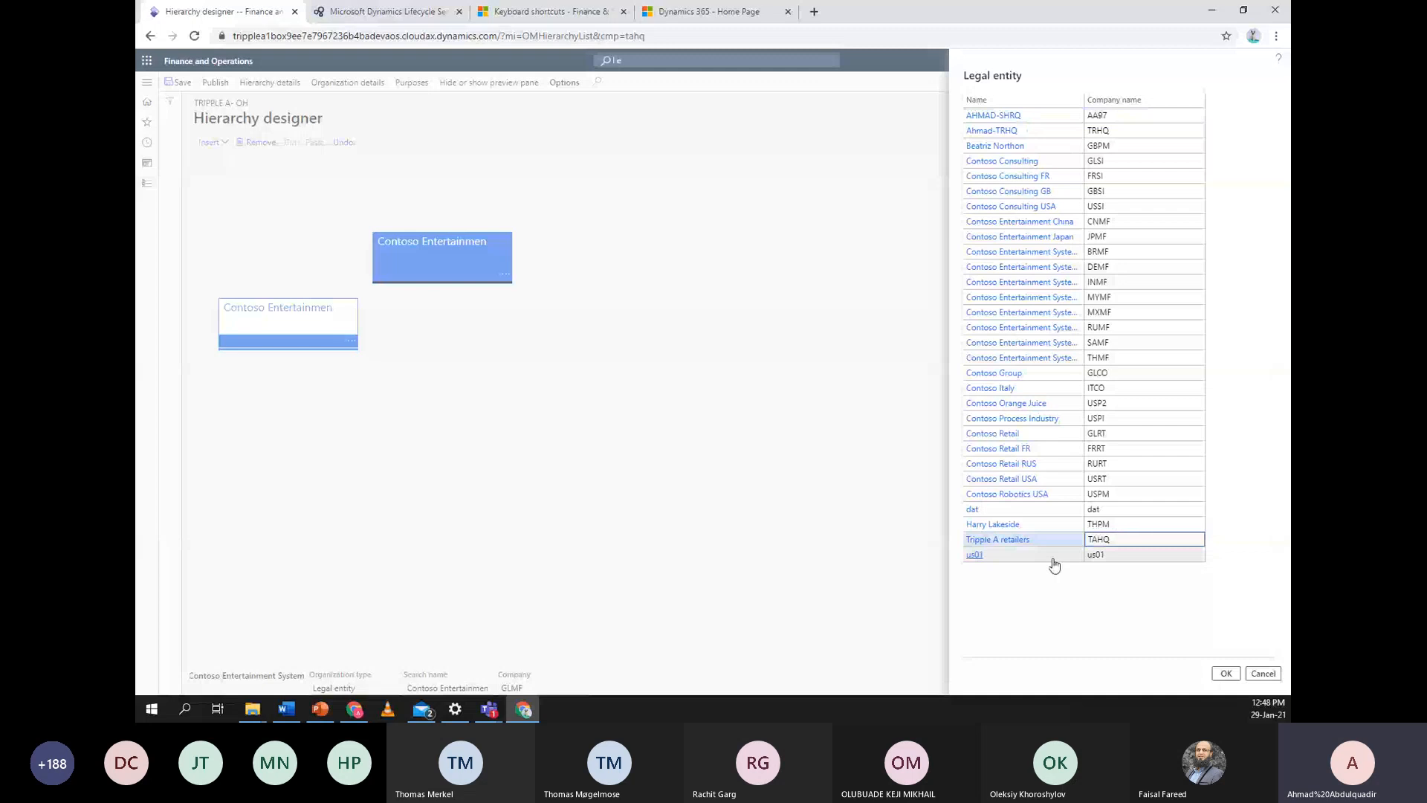
{"action": "left_click", "coordinate": [1226, 673]}
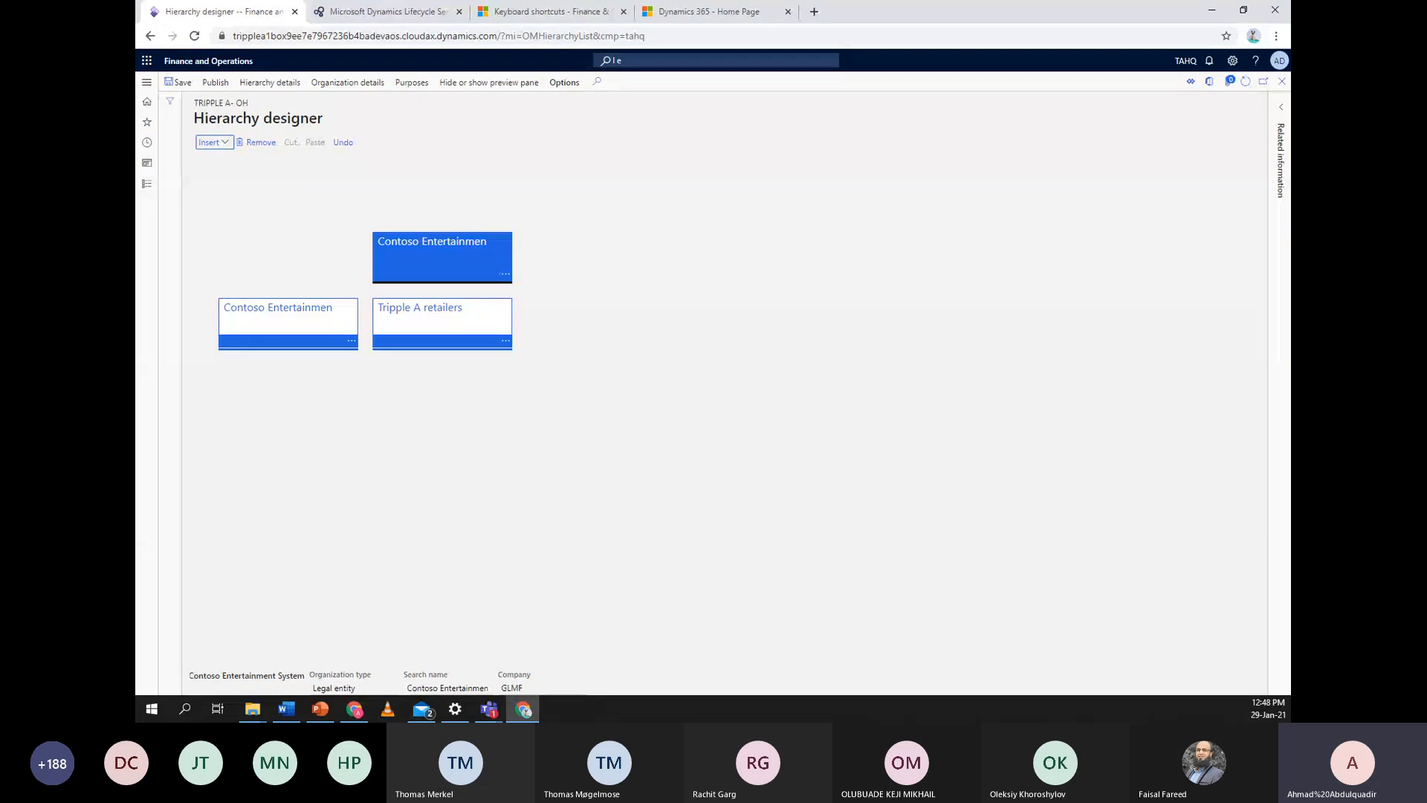
{"action": "left_click", "coordinate": [398, 313]}
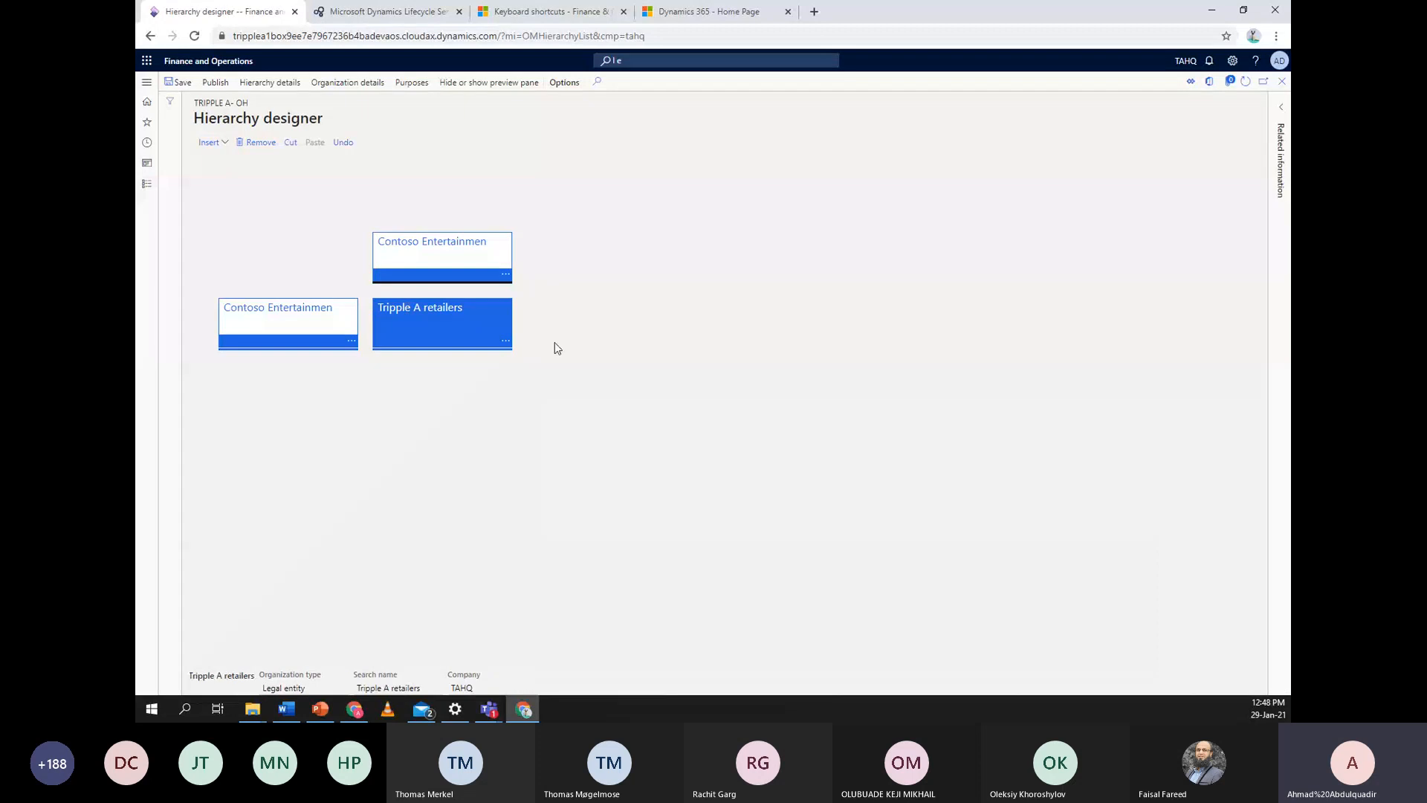
{"action": "left_click", "coordinate": [320, 708]}
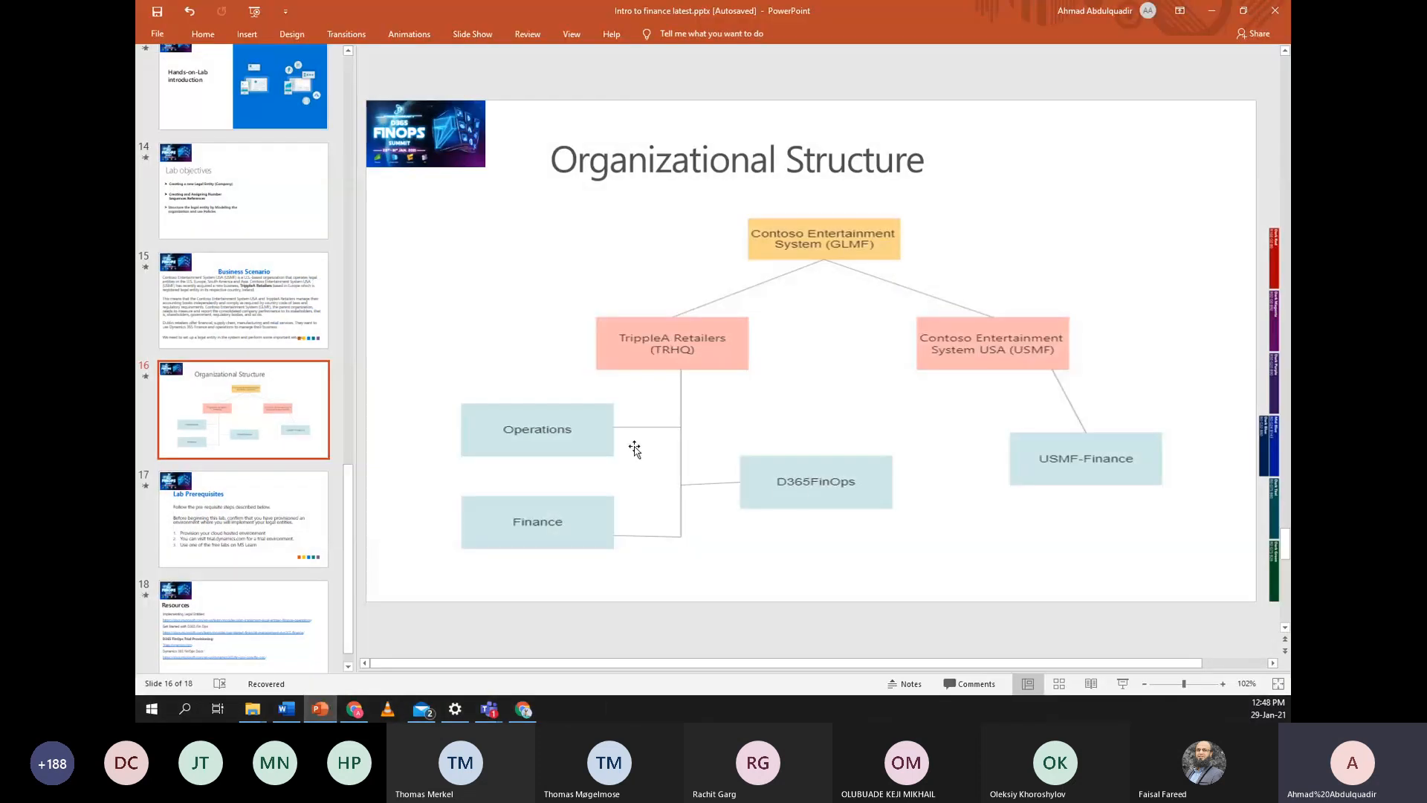
{"action": "left_click", "coordinate": [796, 489]}
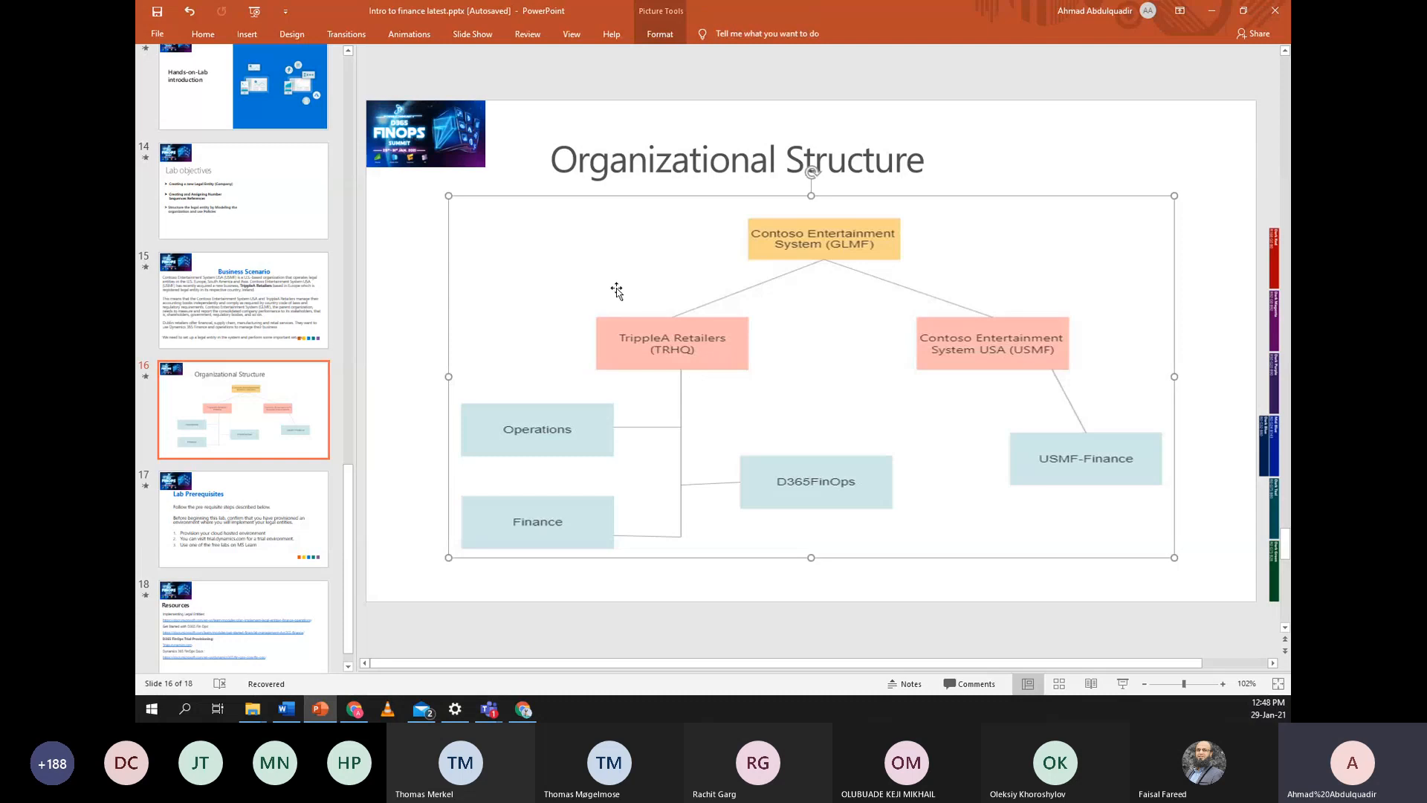
{"action": "left_click", "coordinate": [1202, 10]}
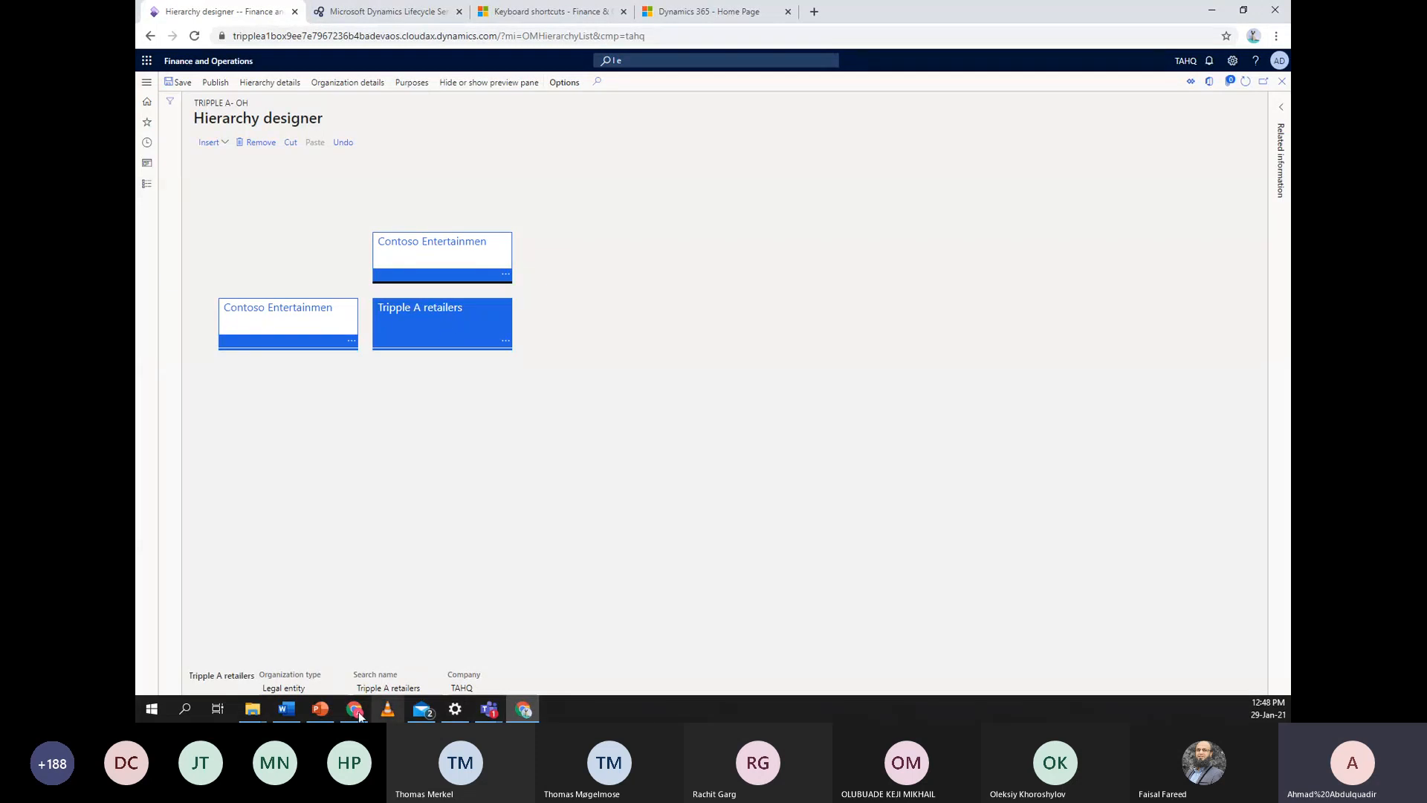
{"action": "left_click", "coordinate": [318, 710]}
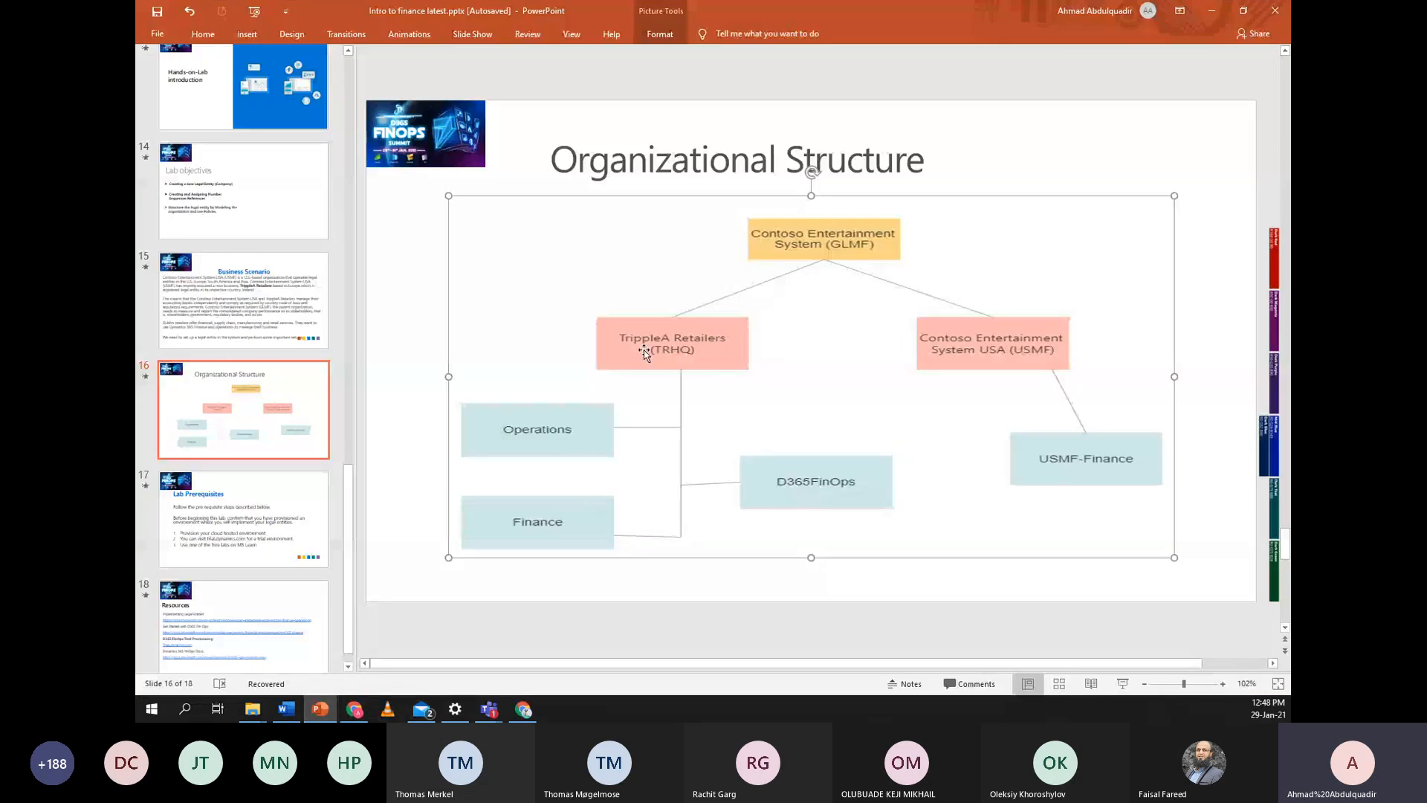
{"action": "left_click", "coordinate": [1216, 15]}
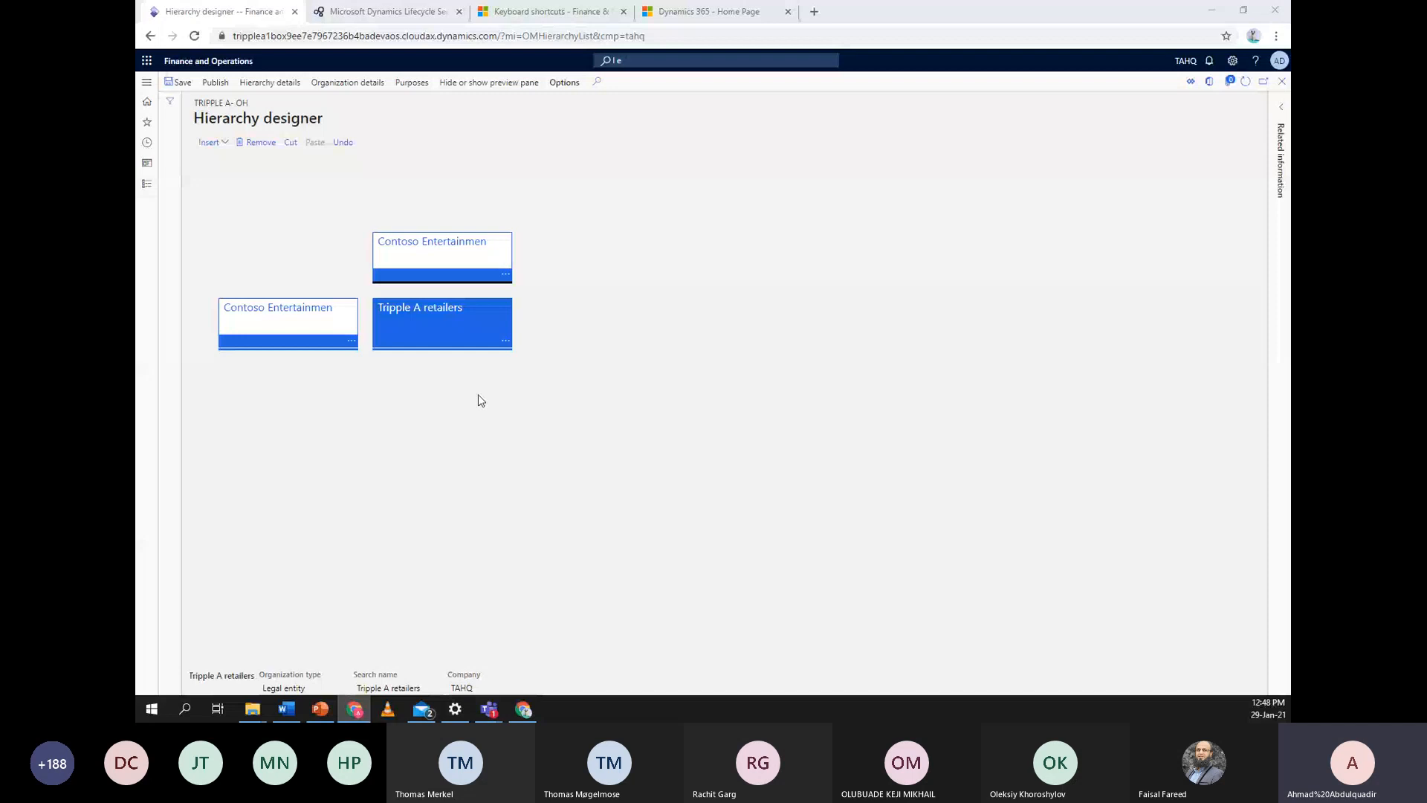
{"action": "left_click", "coordinate": [463, 313]}
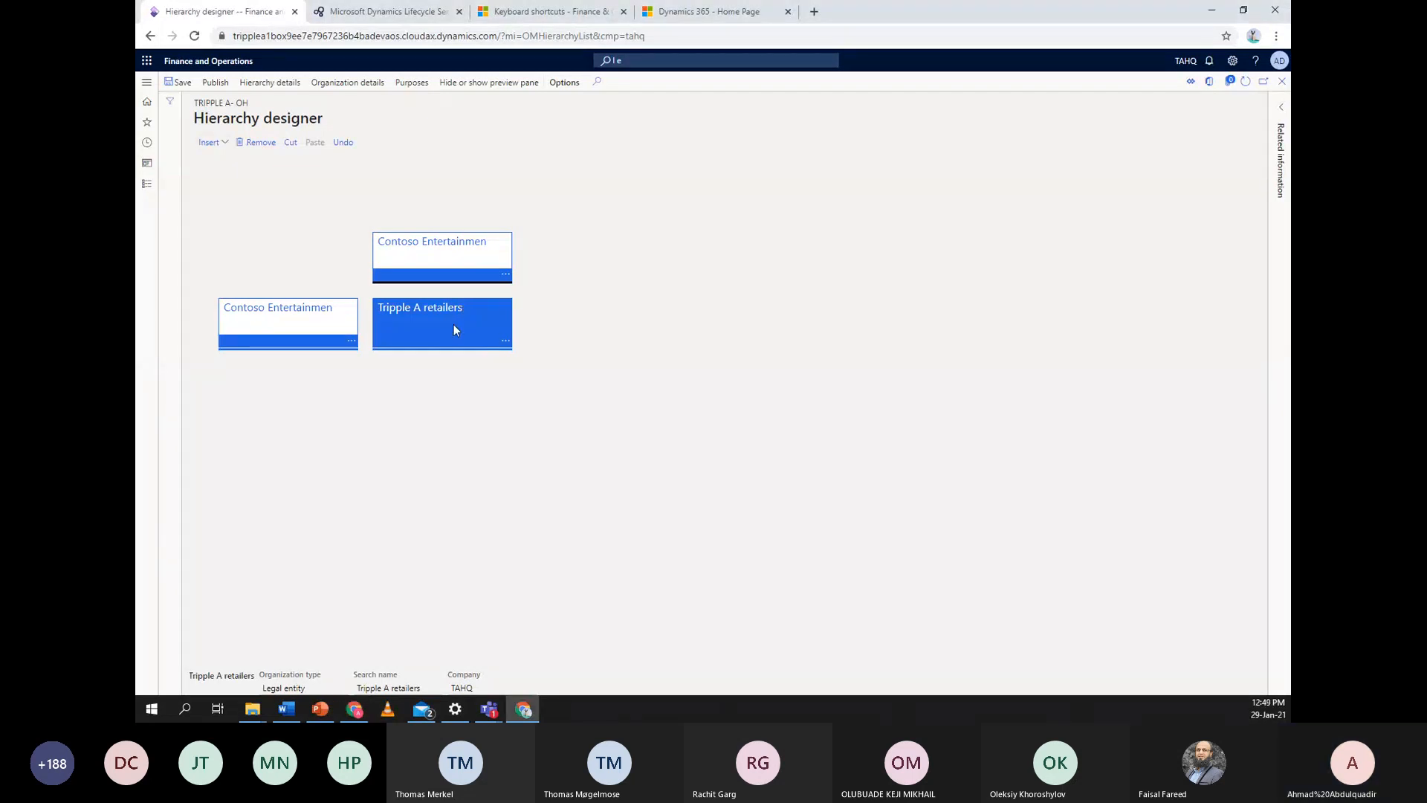
Insert the Finance (024) department under Tripple A retailers
{"action": "left_click", "coordinate": [222, 142]}
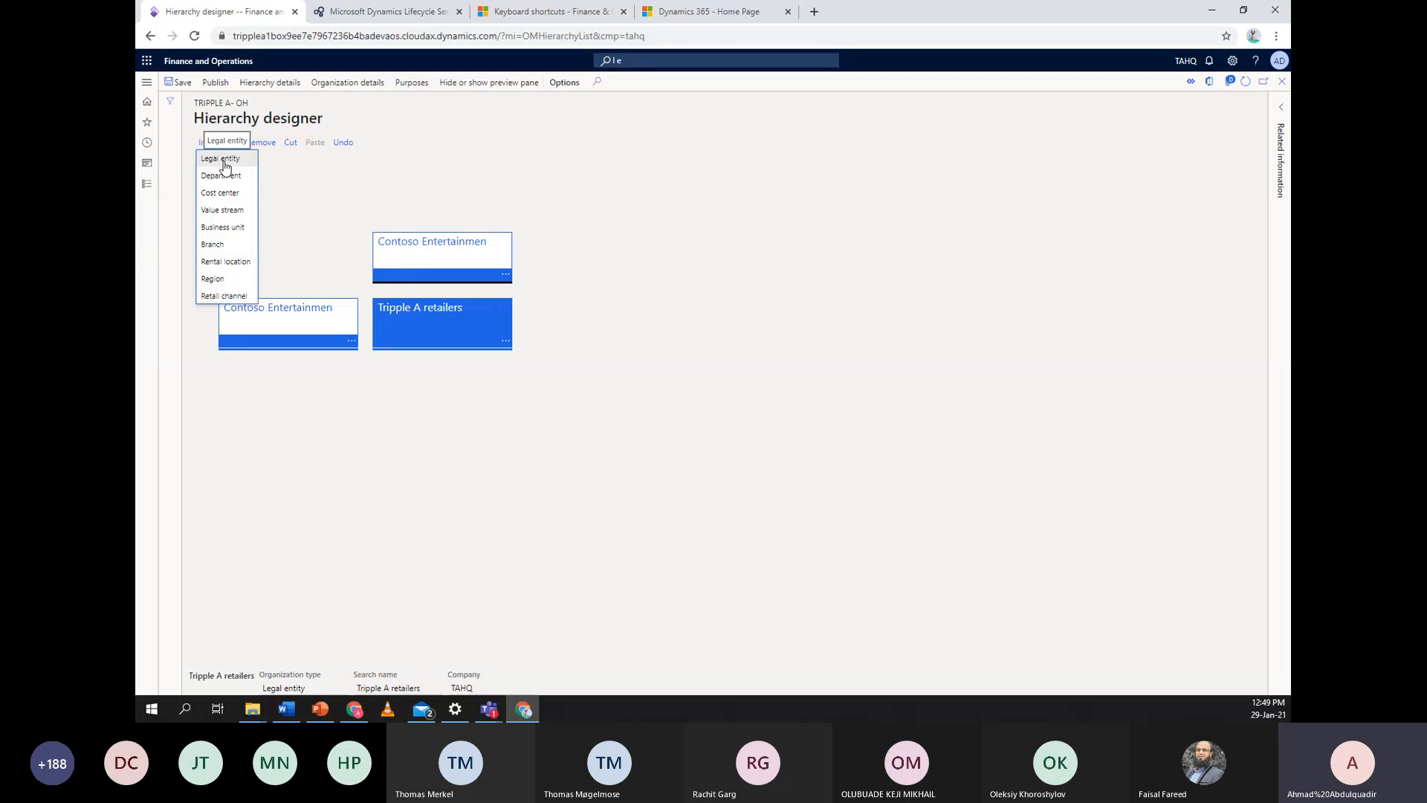
{"action": "left_click", "coordinate": [228, 176]}
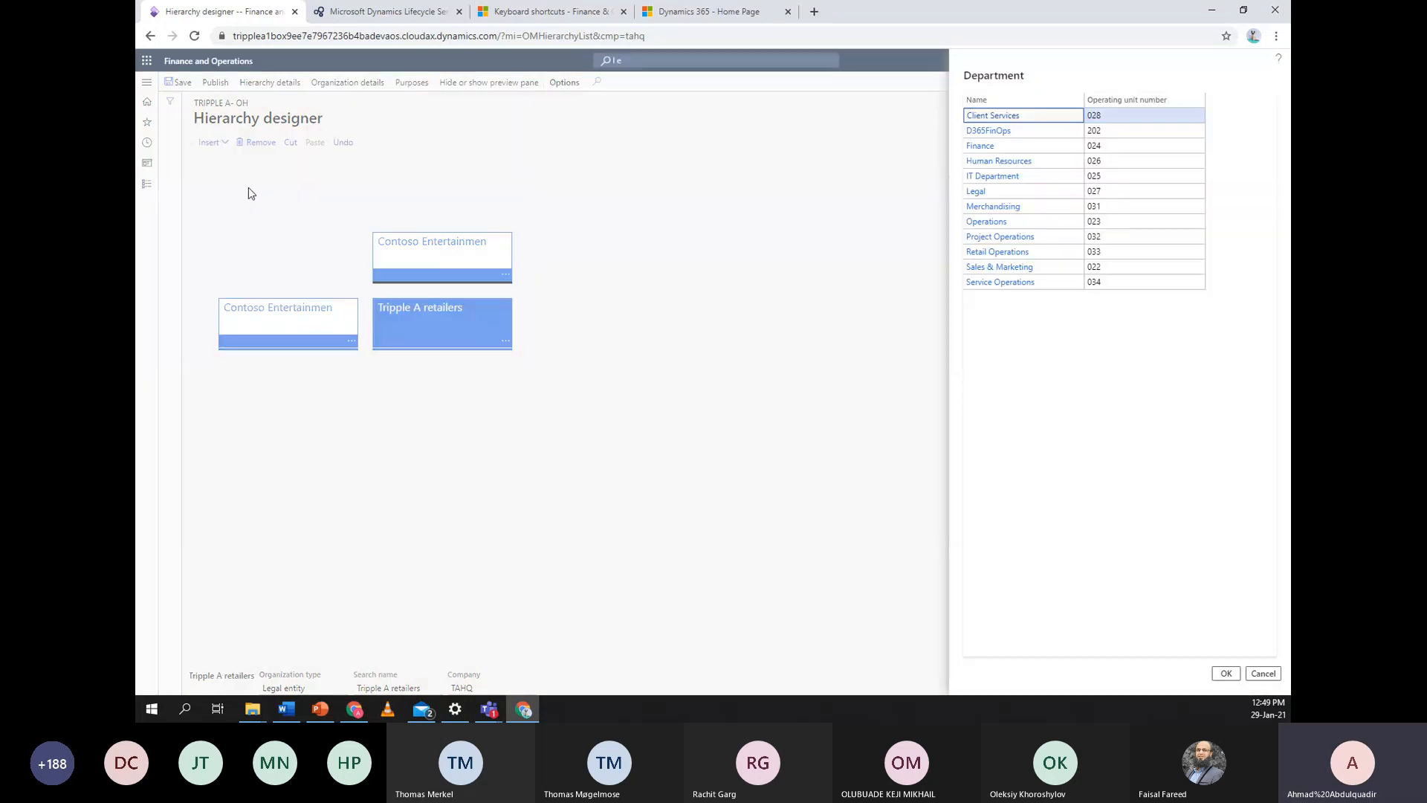
{"action": "left_click", "coordinate": [1048, 148]}
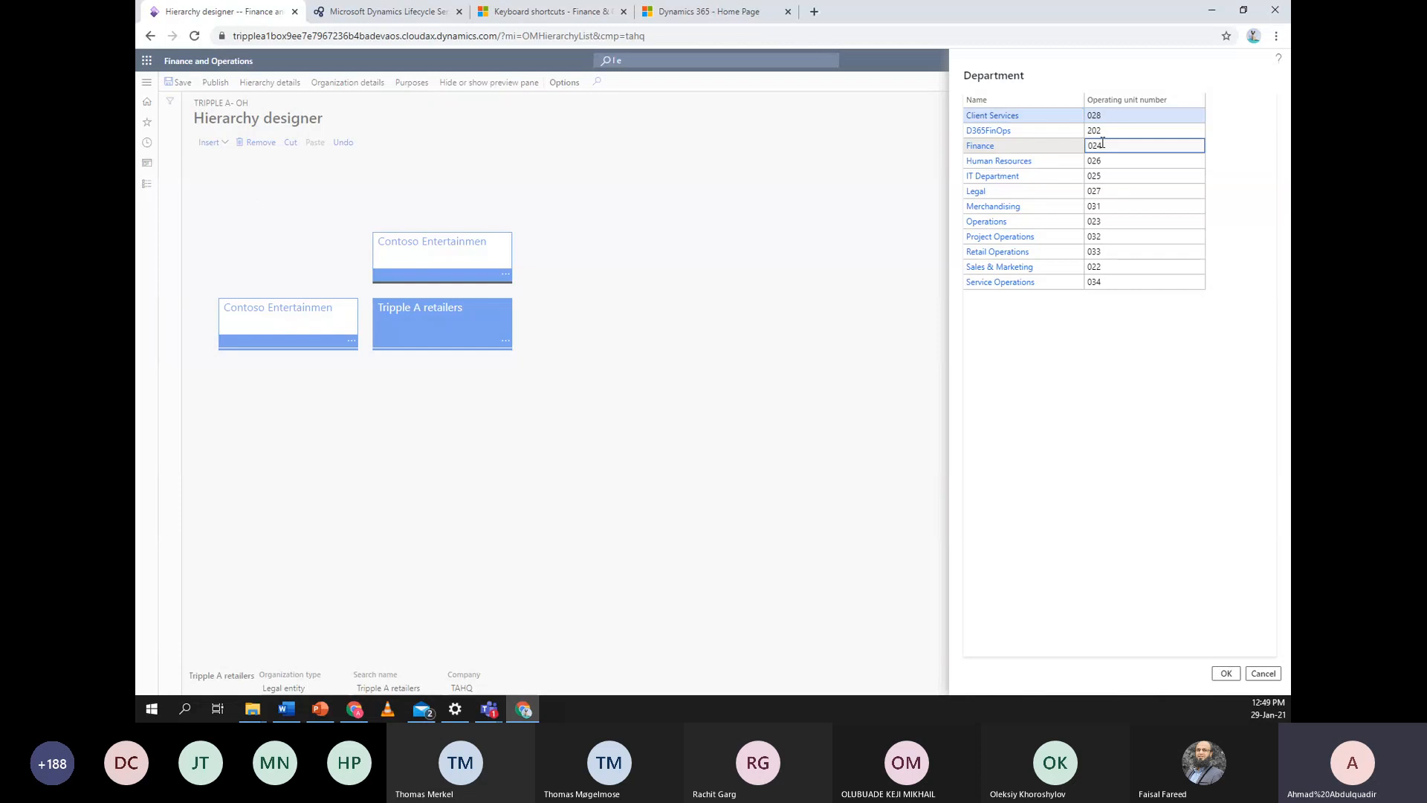
{"action": "left_click", "coordinate": [1226, 674]}
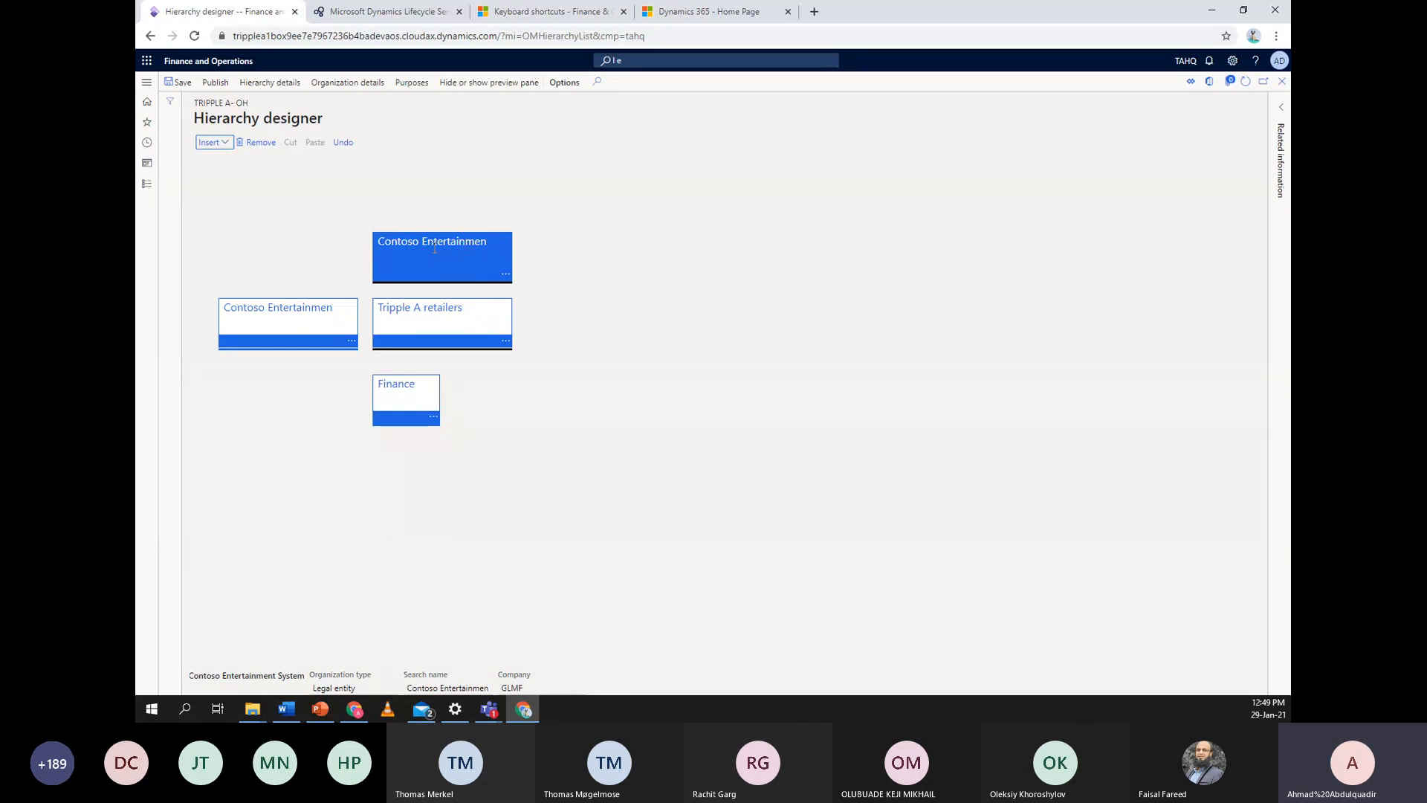
Insert the D365FinOps department under Tripple A retailers
{"action": "left_click", "coordinate": [221, 143]}
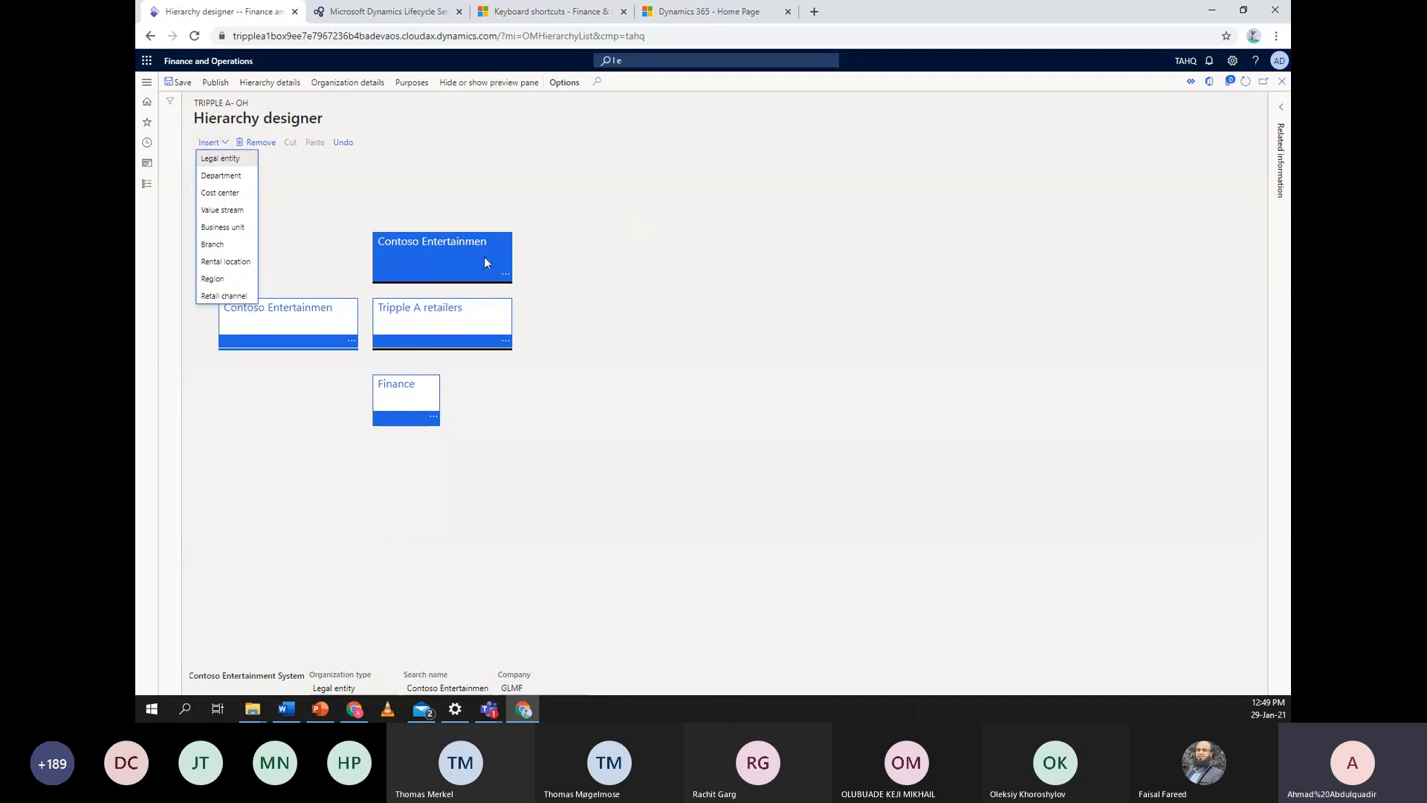
{"action": "left_click", "coordinate": [857, 218]}
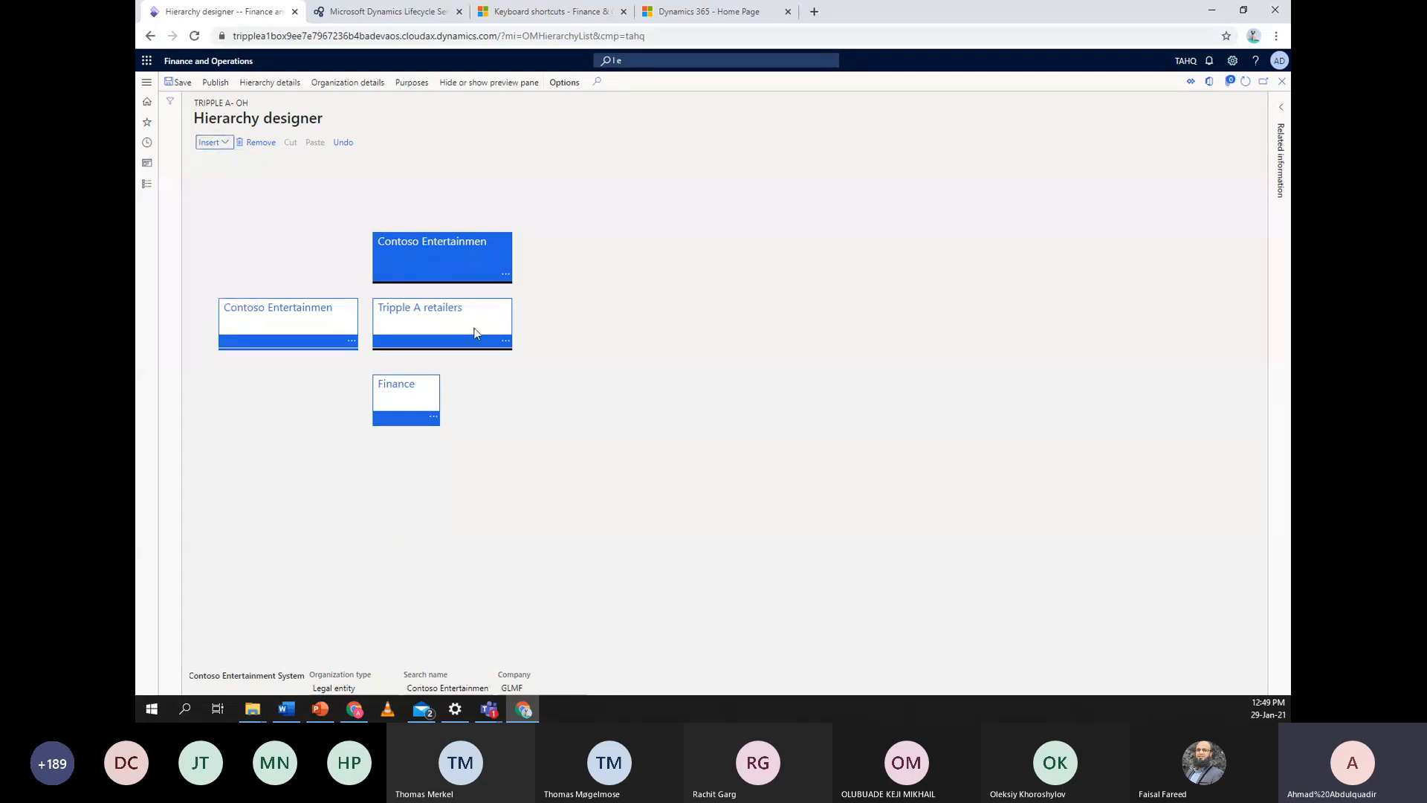
{"action": "left_click", "coordinate": [431, 324]}
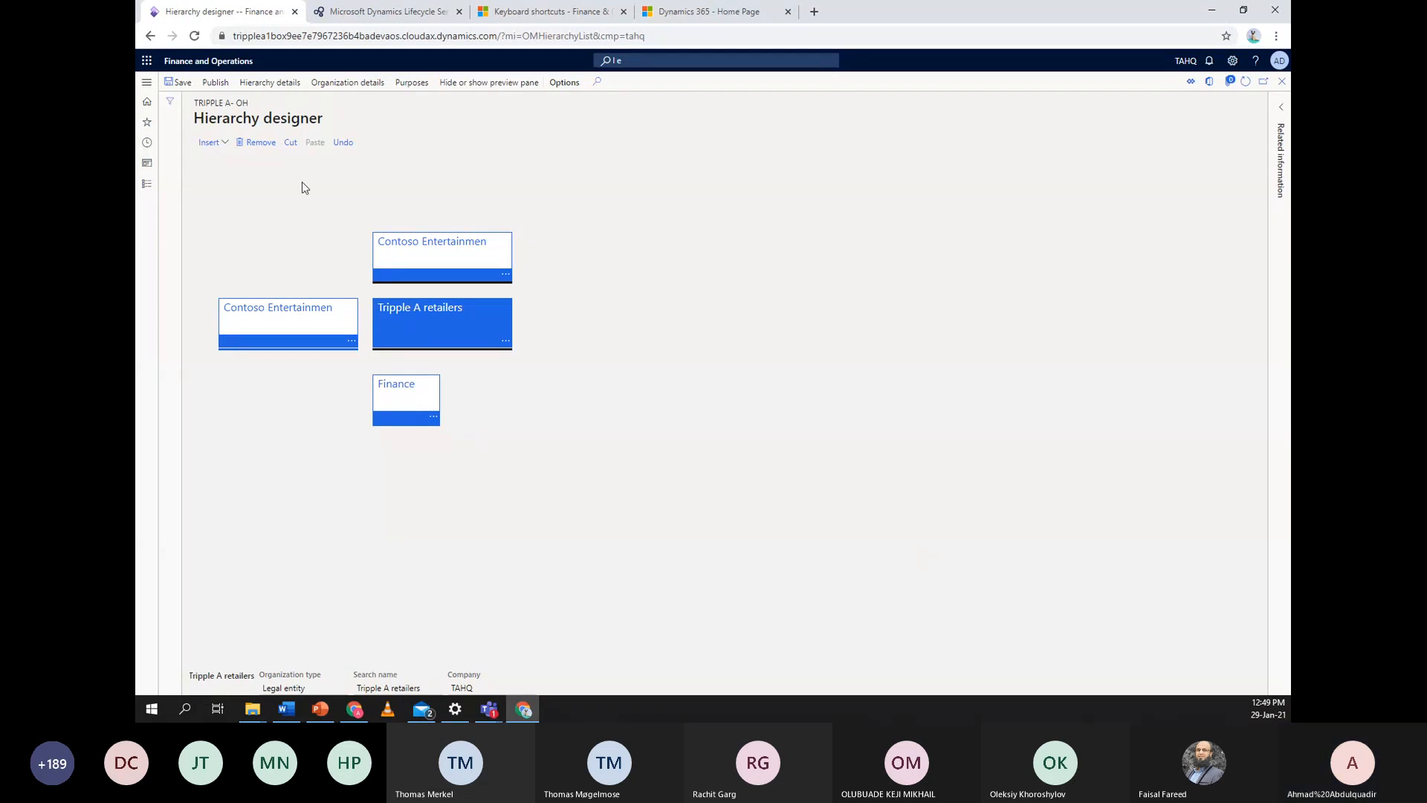
{"action": "left_click", "coordinate": [223, 143]}
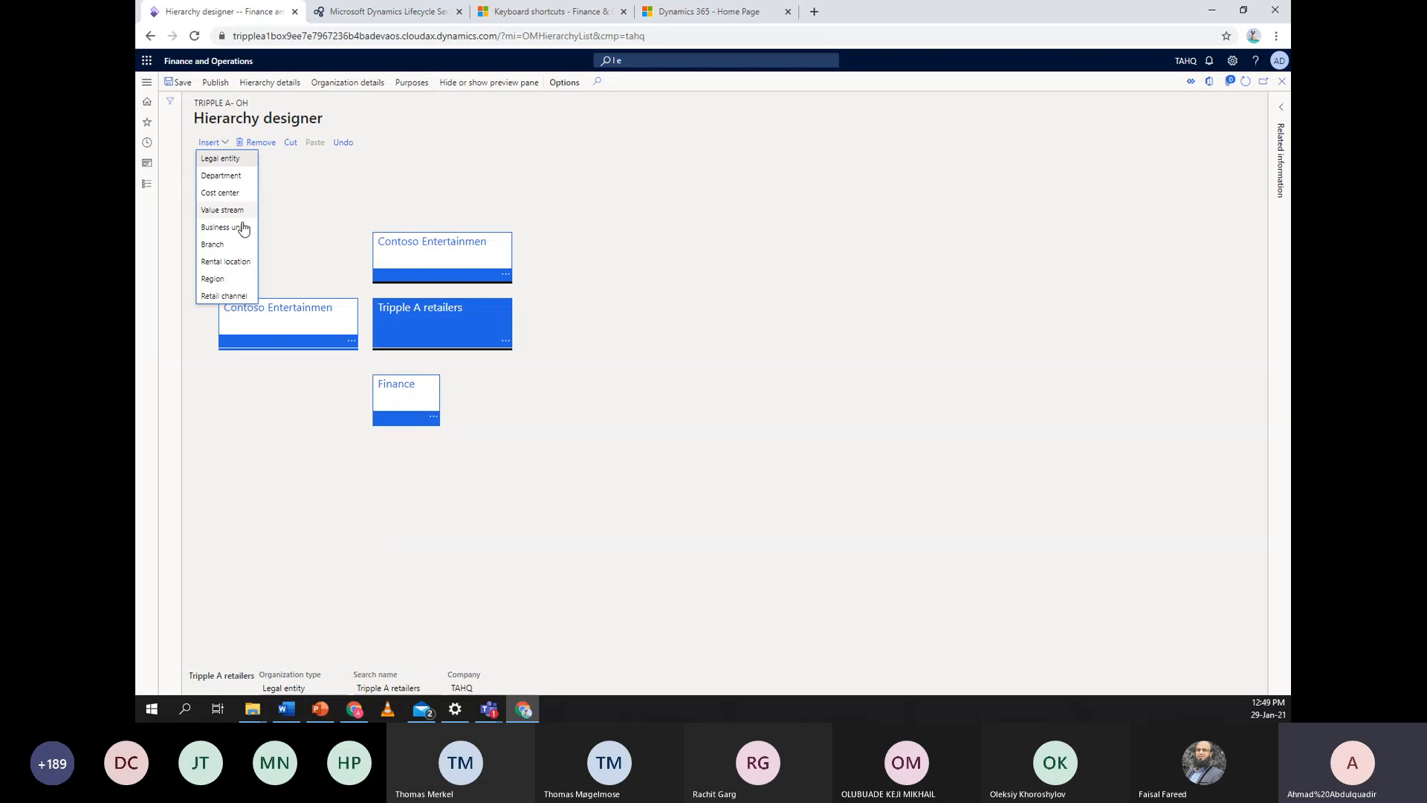
{"action": "left_click", "coordinate": [221, 176]}
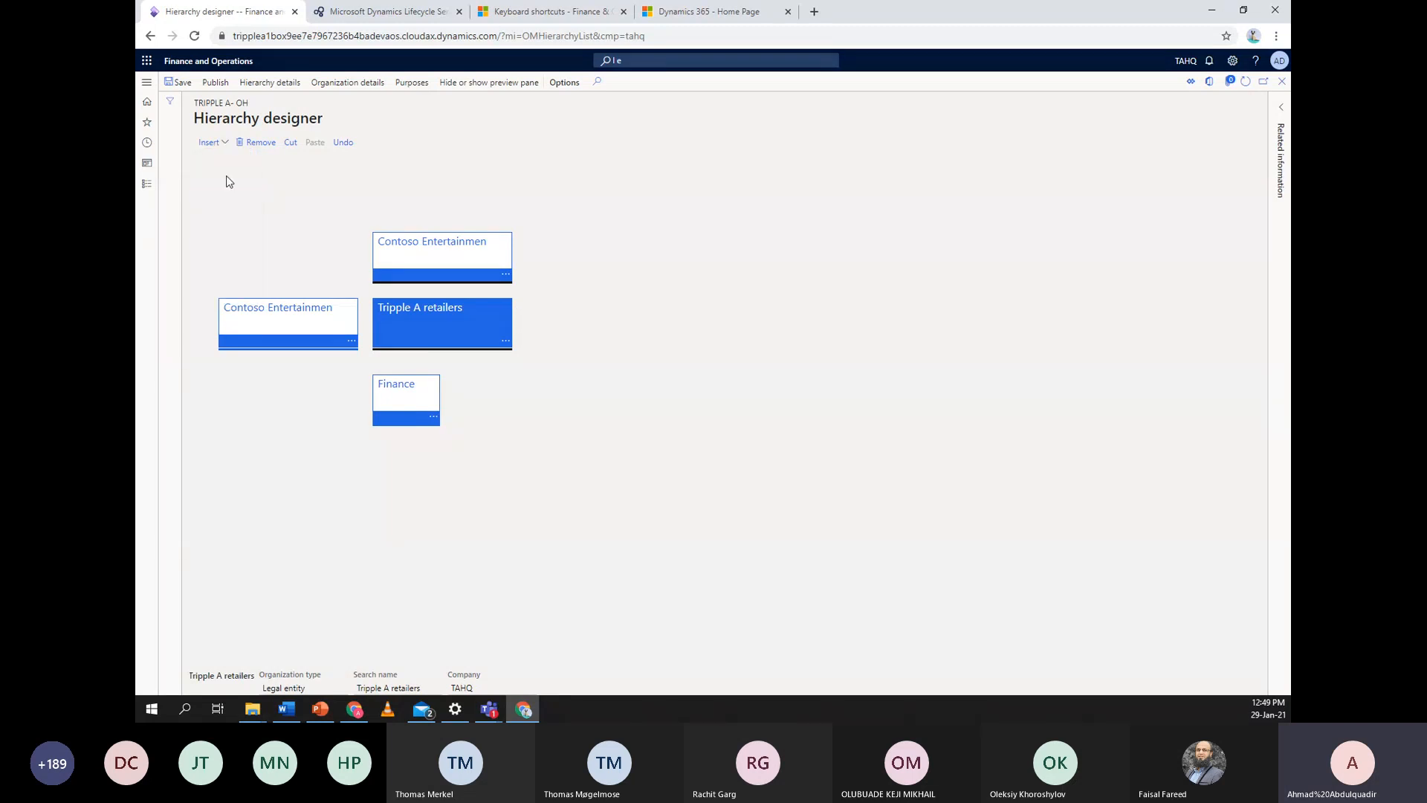
{"action": "left_click", "coordinate": [1153, 131]}
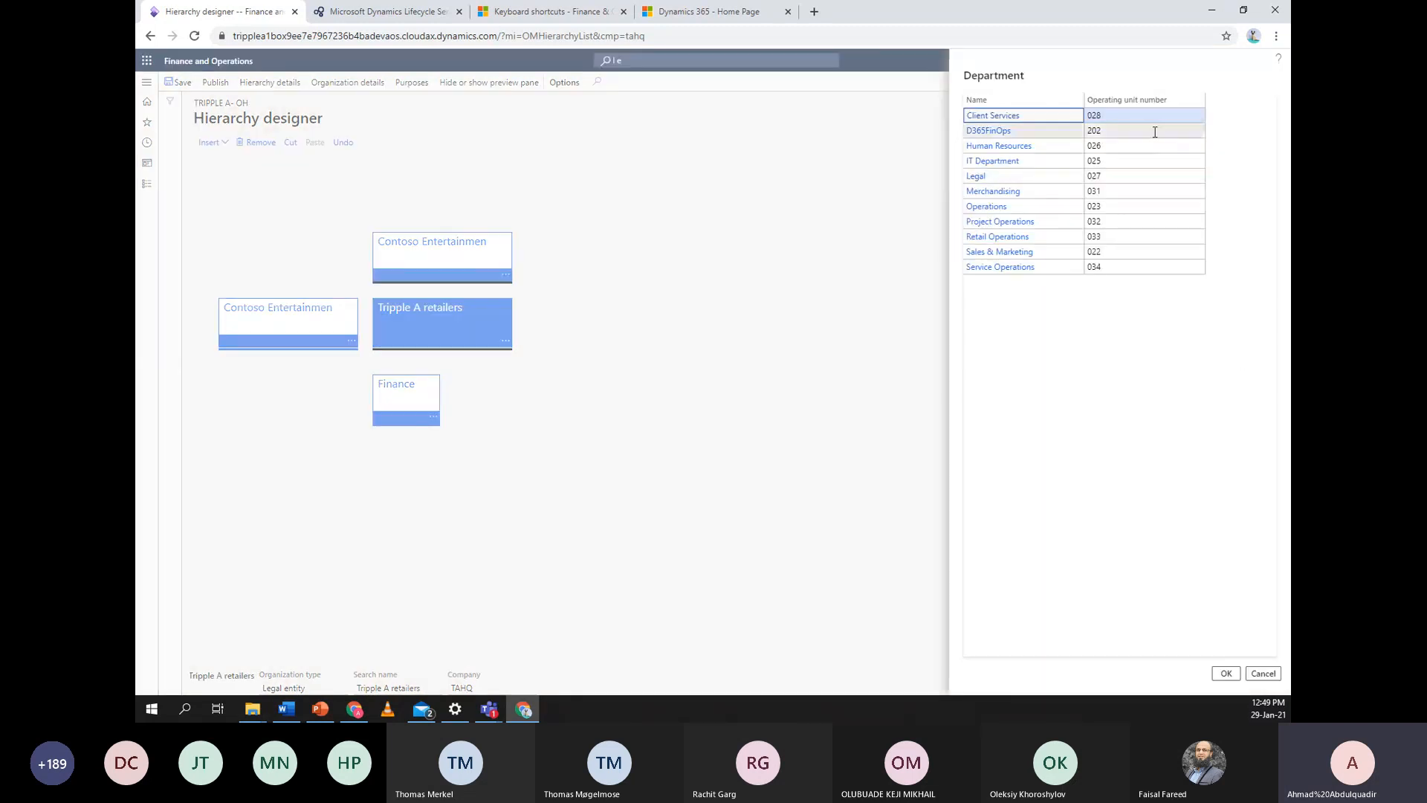
{"action": "left_click", "coordinate": [1226, 674]}
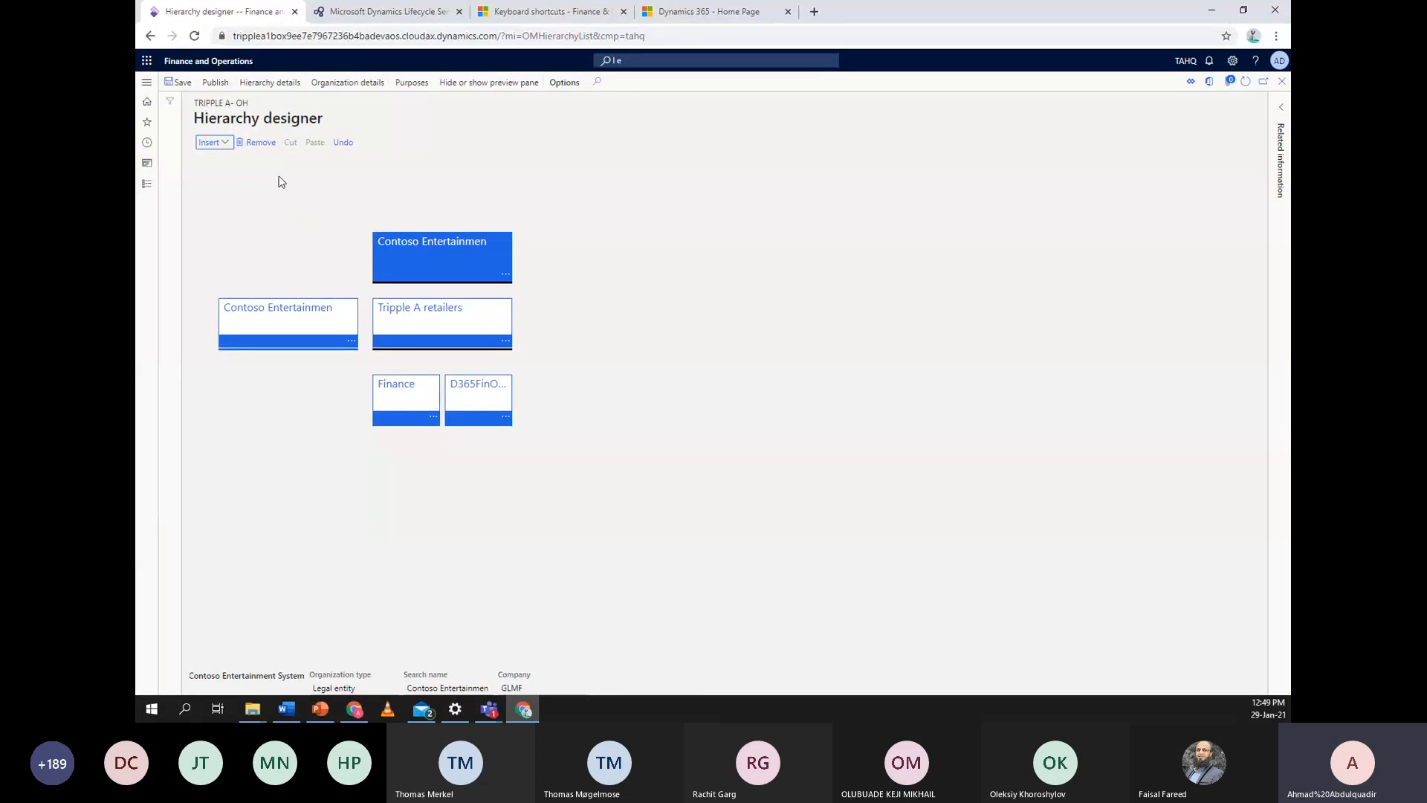
Insert the Operations (023) department under Tripple A retailers
{"action": "left_click", "coordinate": [457, 344]}
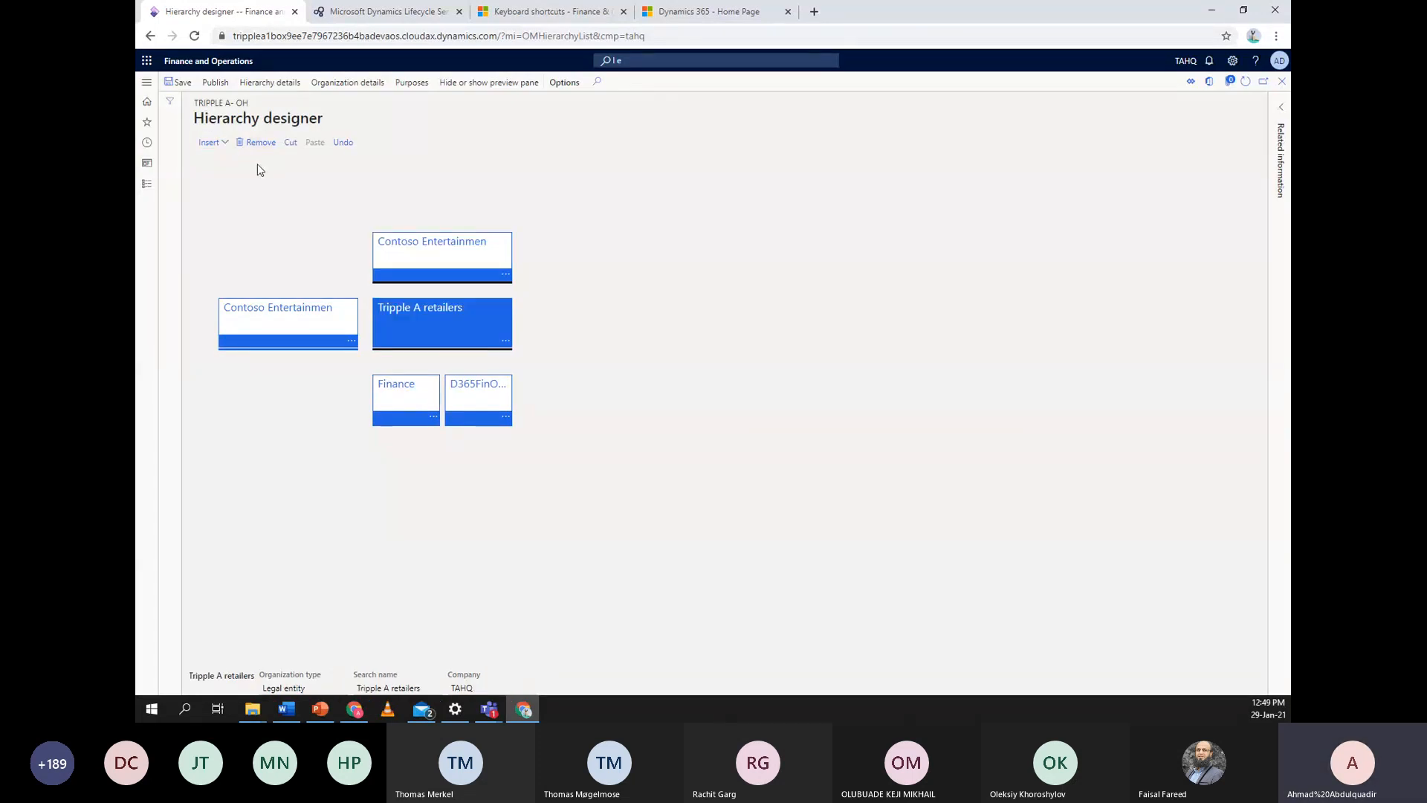
{"action": "left_click", "coordinate": [217, 147]}
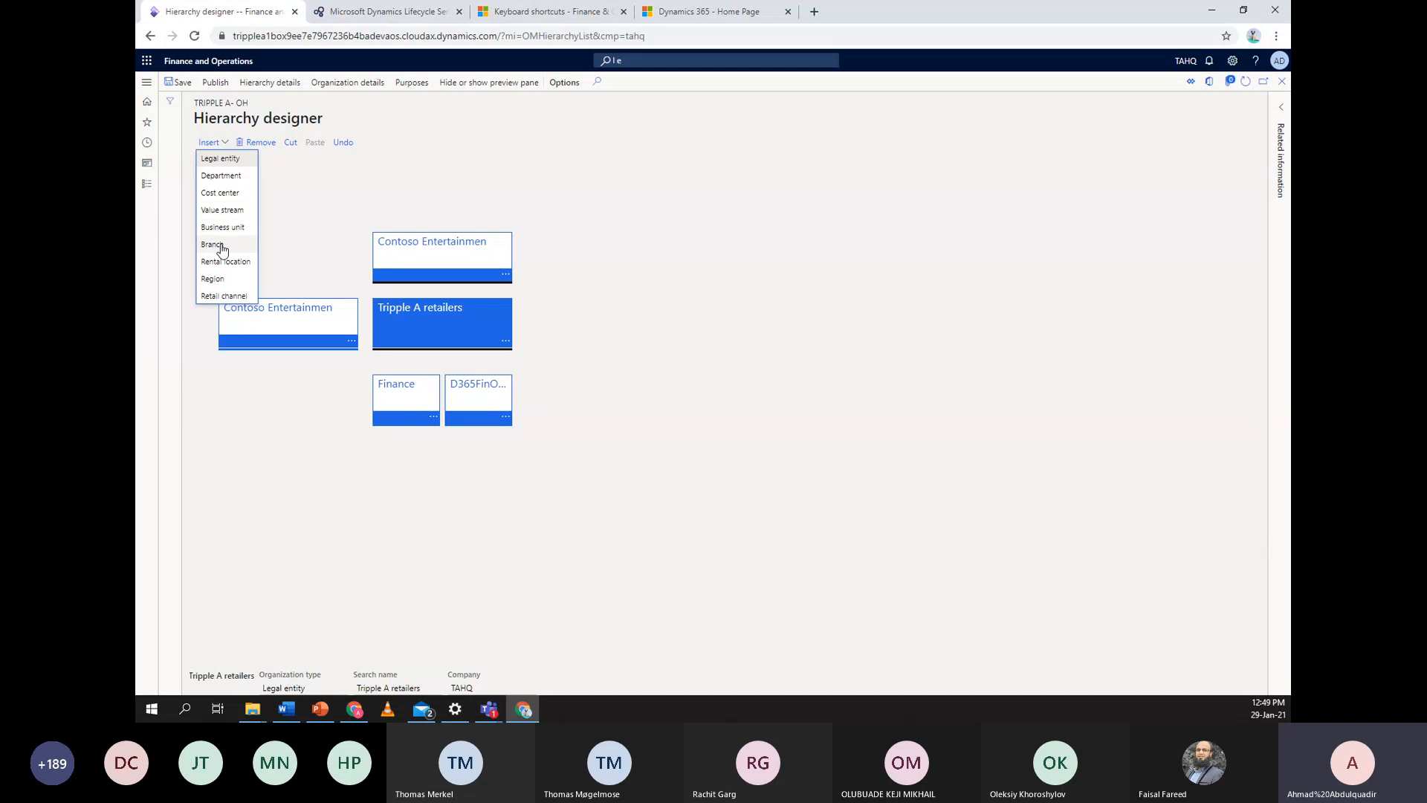
{"action": "left_click", "coordinate": [231, 177]}
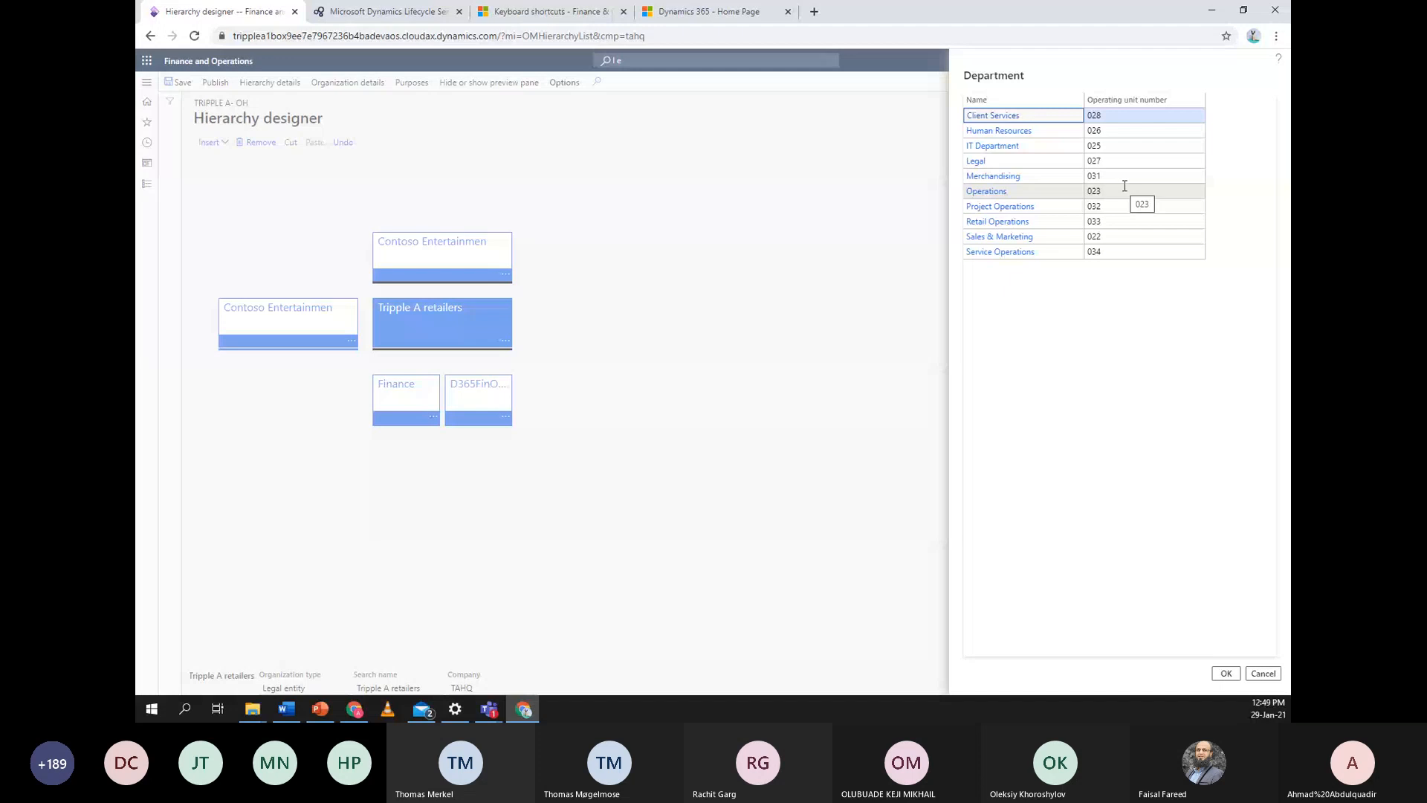
{"action": "left_click", "coordinate": [1125, 187]}
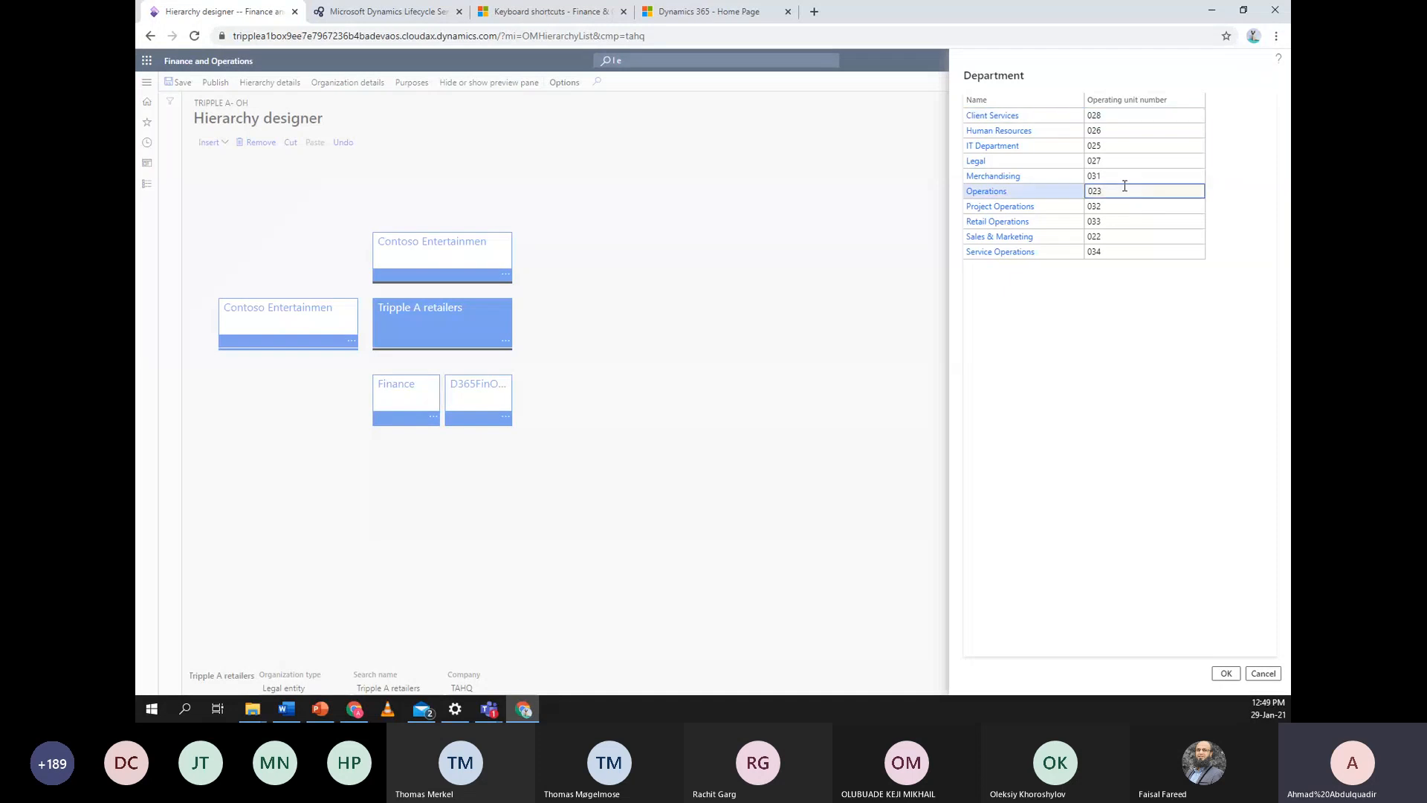
{"action": "left_click", "coordinate": [1226, 675]}
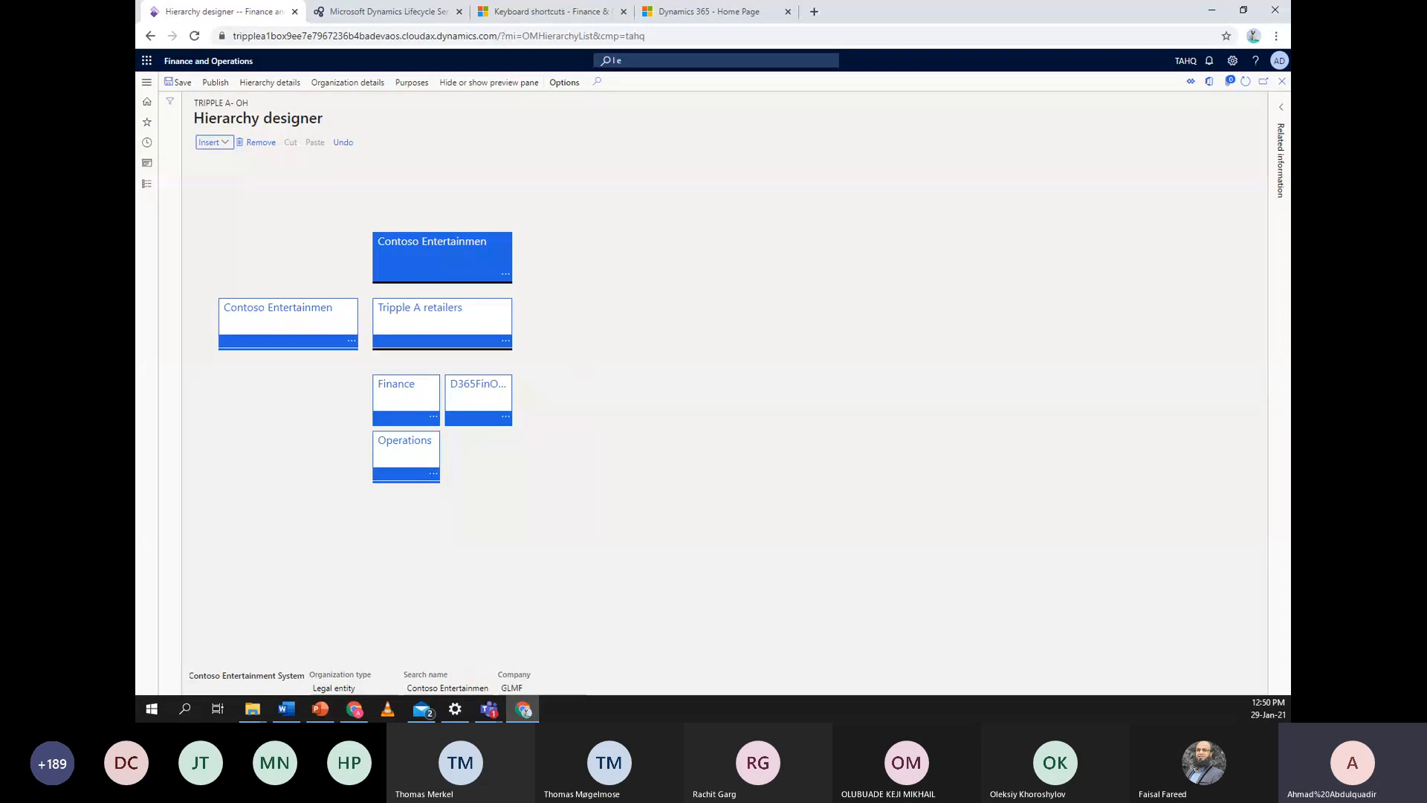
Save the Tripple A- OH hierarchy as a draft and publish it effective 1/29/2021
{"action": "left_click", "coordinate": [176, 80]}
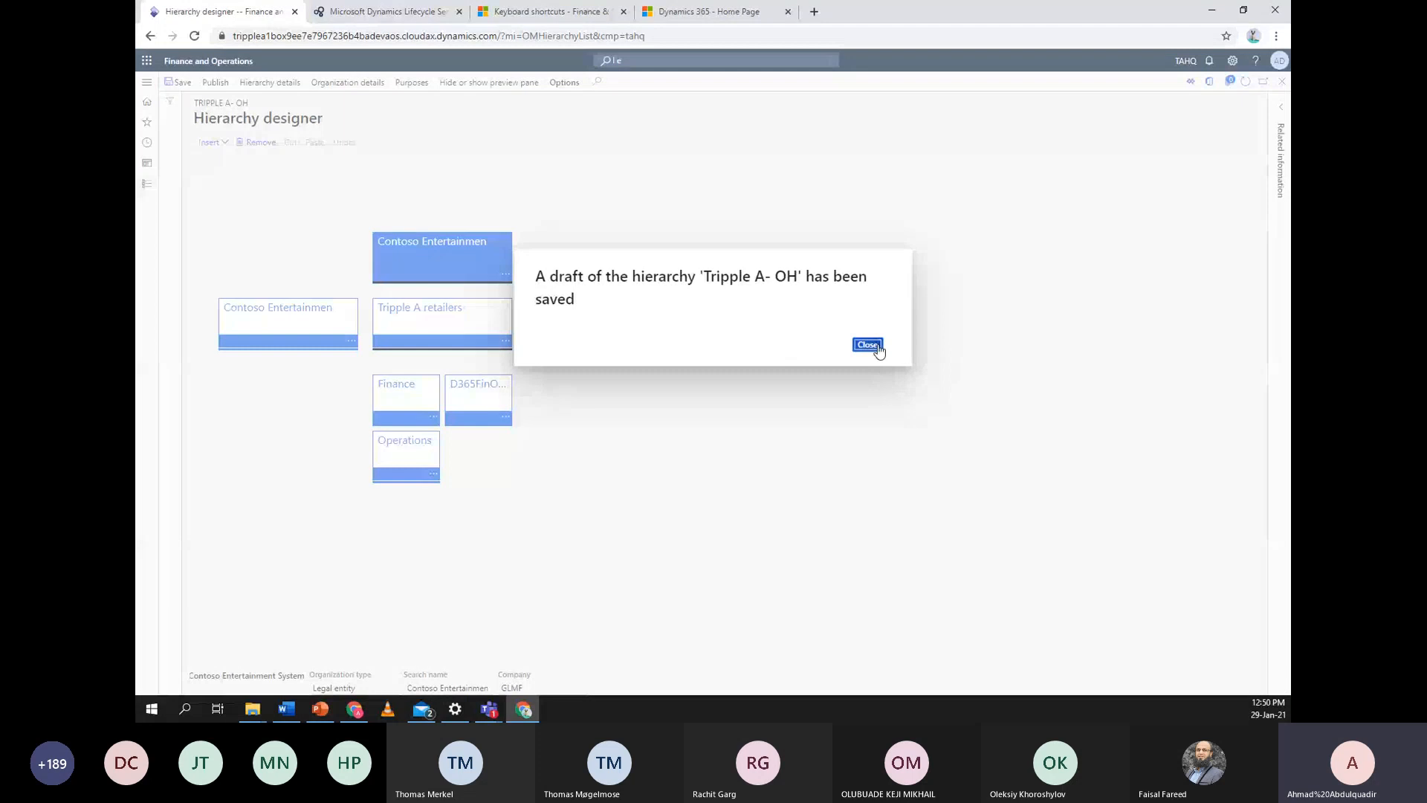
{"action": "left_click", "coordinate": [878, 348]}
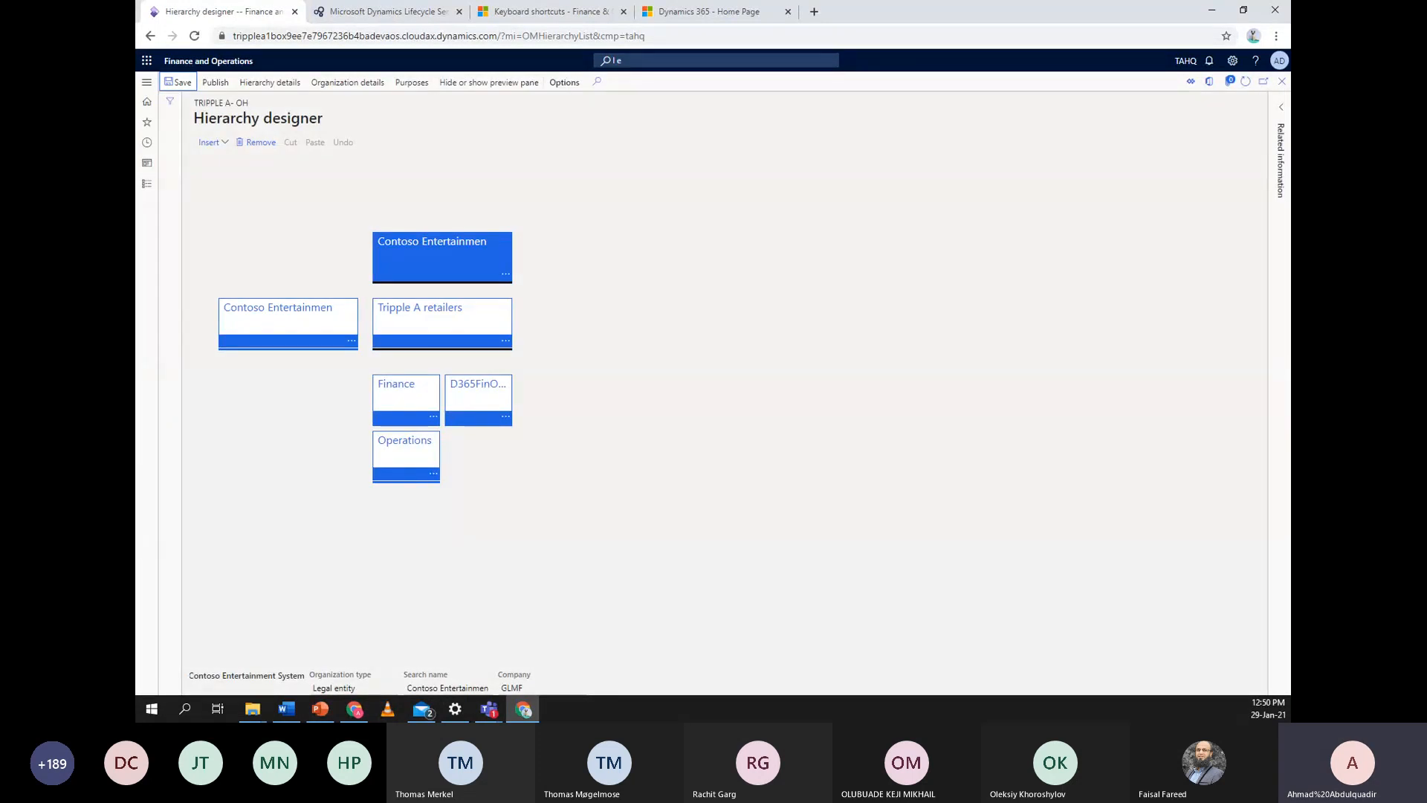
{"action": "left_click", "coordinate": [224, 87]}
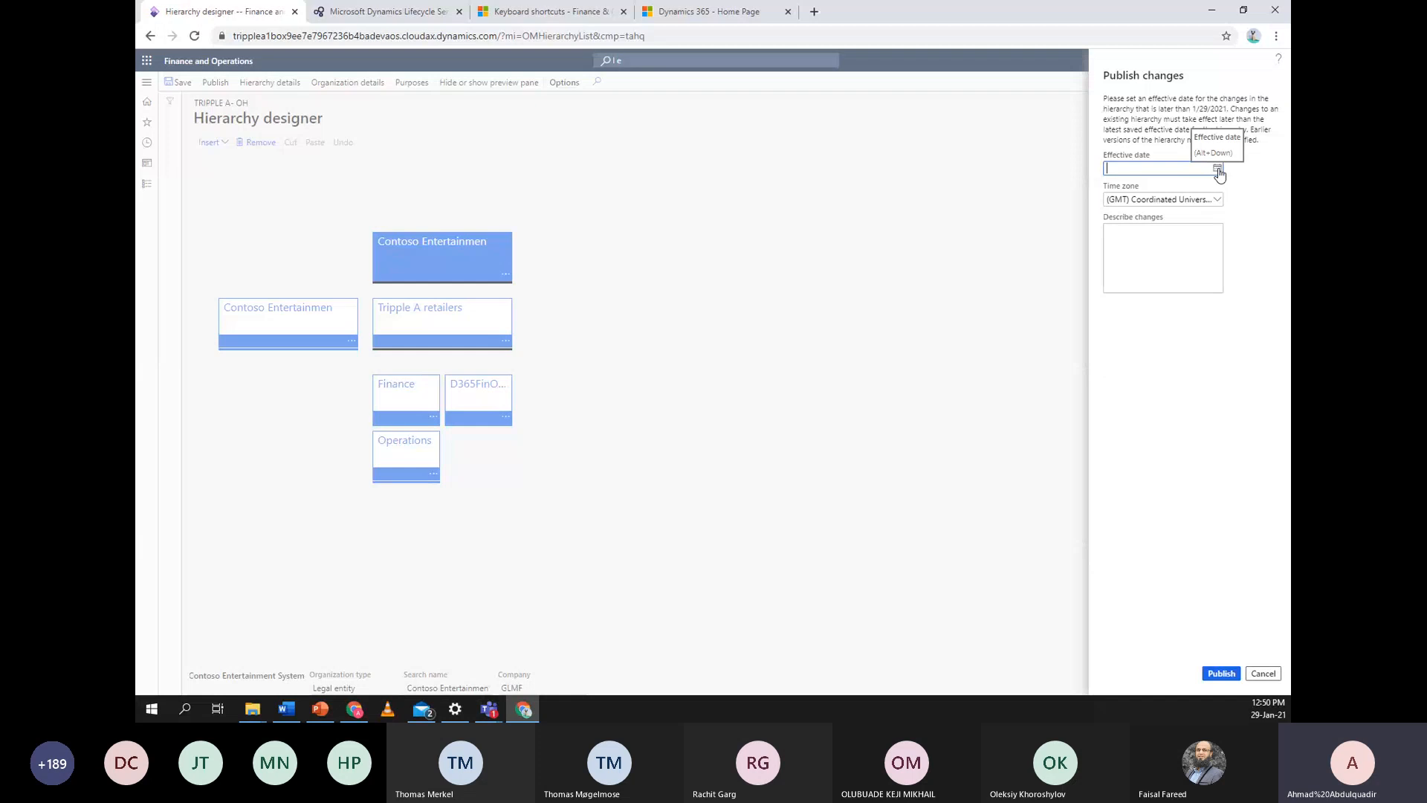
{"action": "left_click", "coordinate": [1216, 285]}
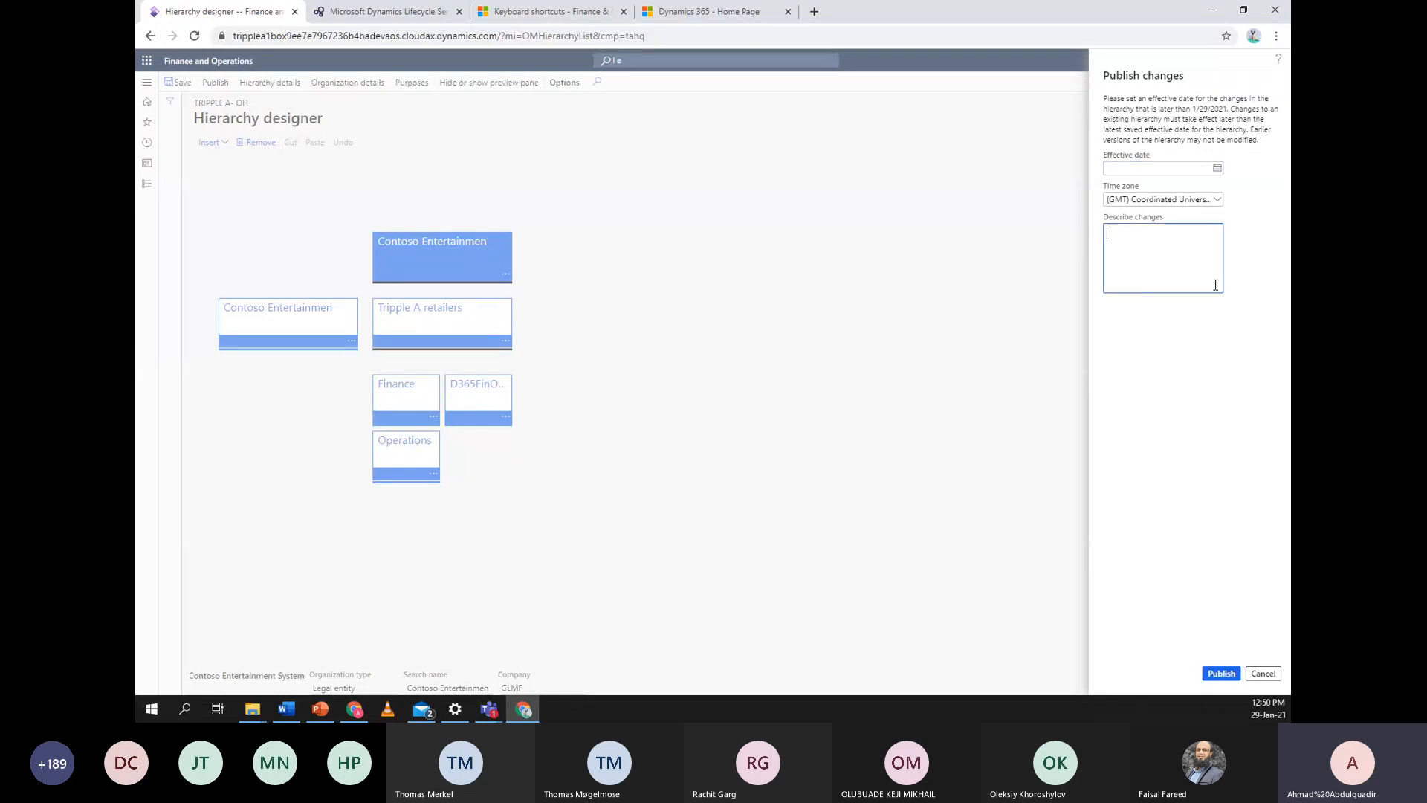
{"action": "left_click", "coordinate": [1171, 327]}
{"action": "left_click", "coordinate": [1217, 169]}
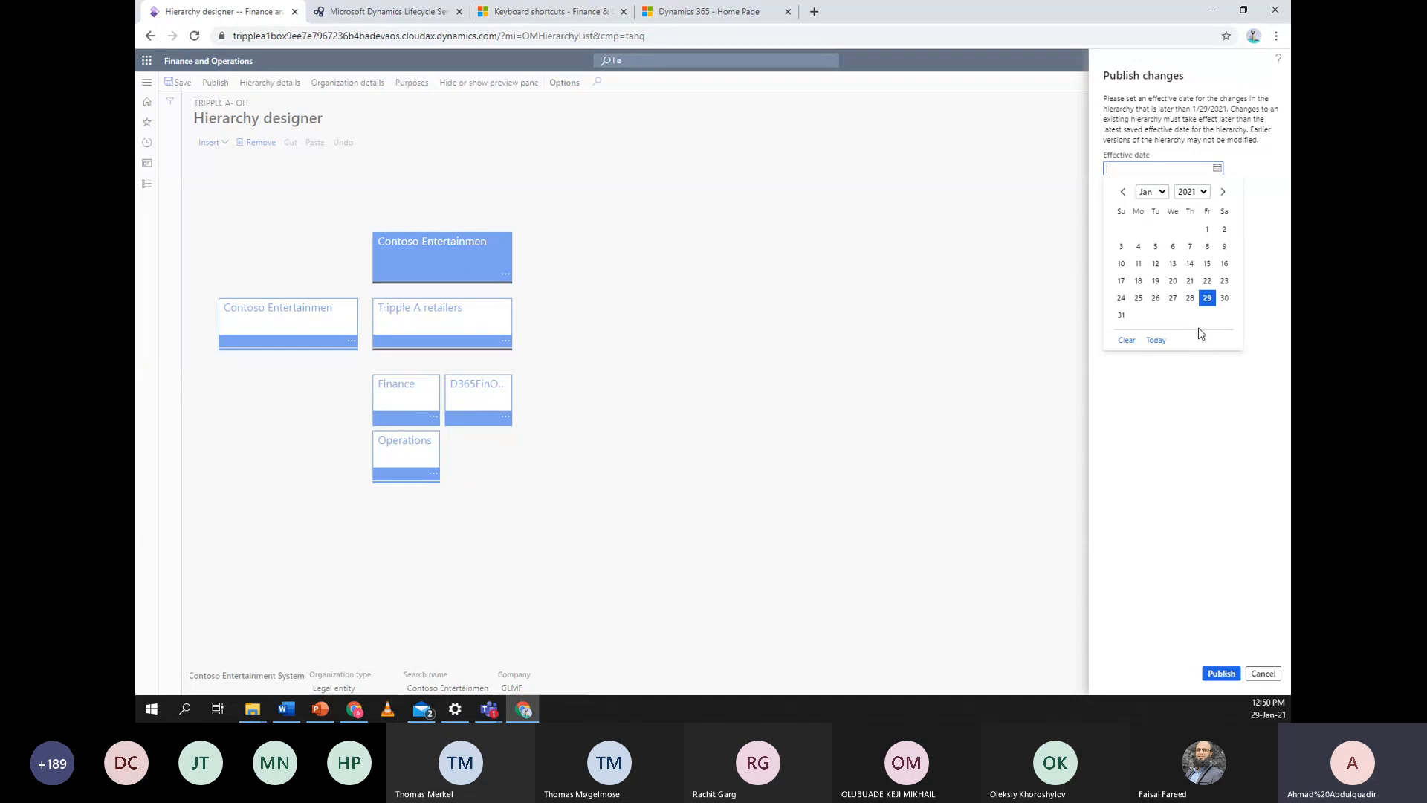
{"action": "left_click", "coordinate": [1207, 298]}
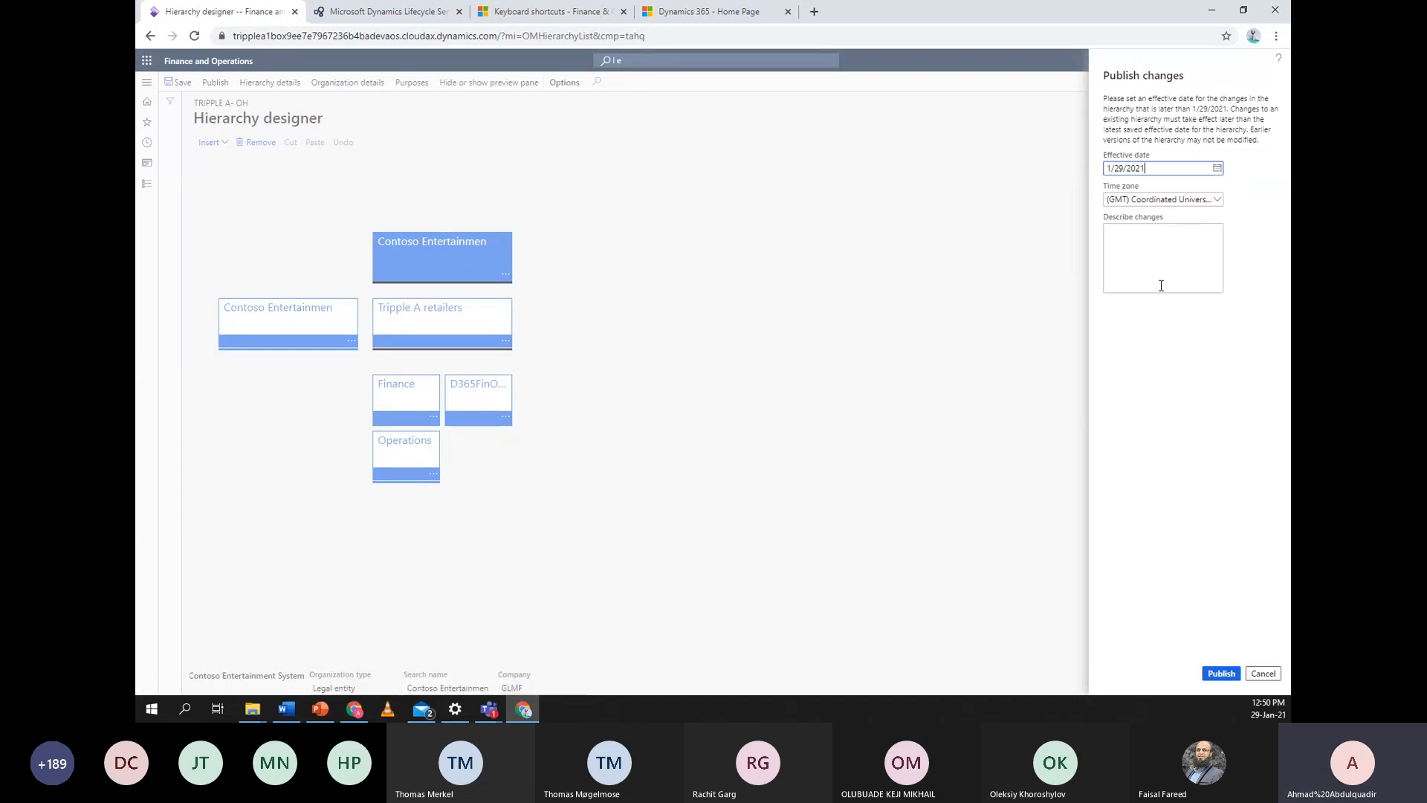
{"action": "left_click", "coordinate": [1232, 677]}
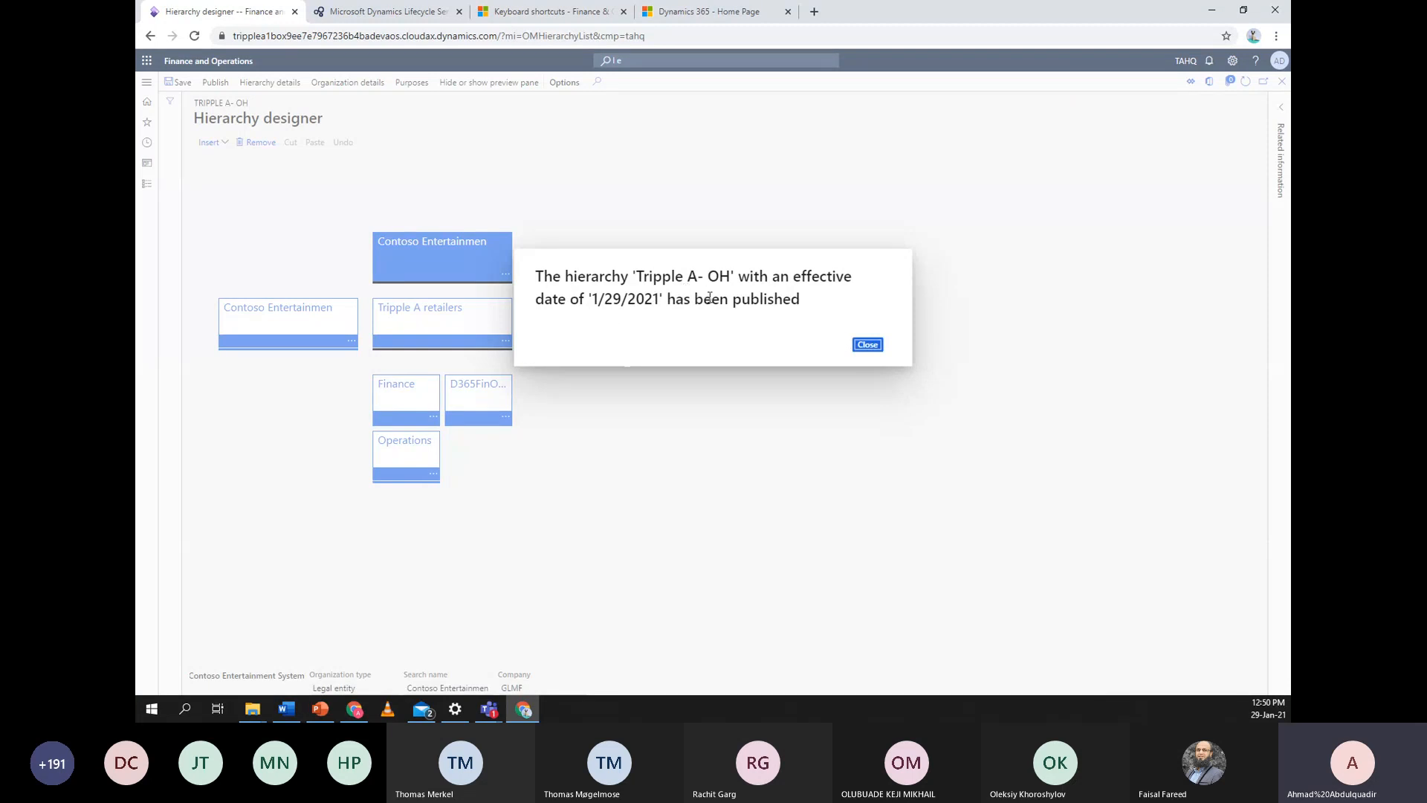
{"action": "left_click", "coordinate": [867, 345]}
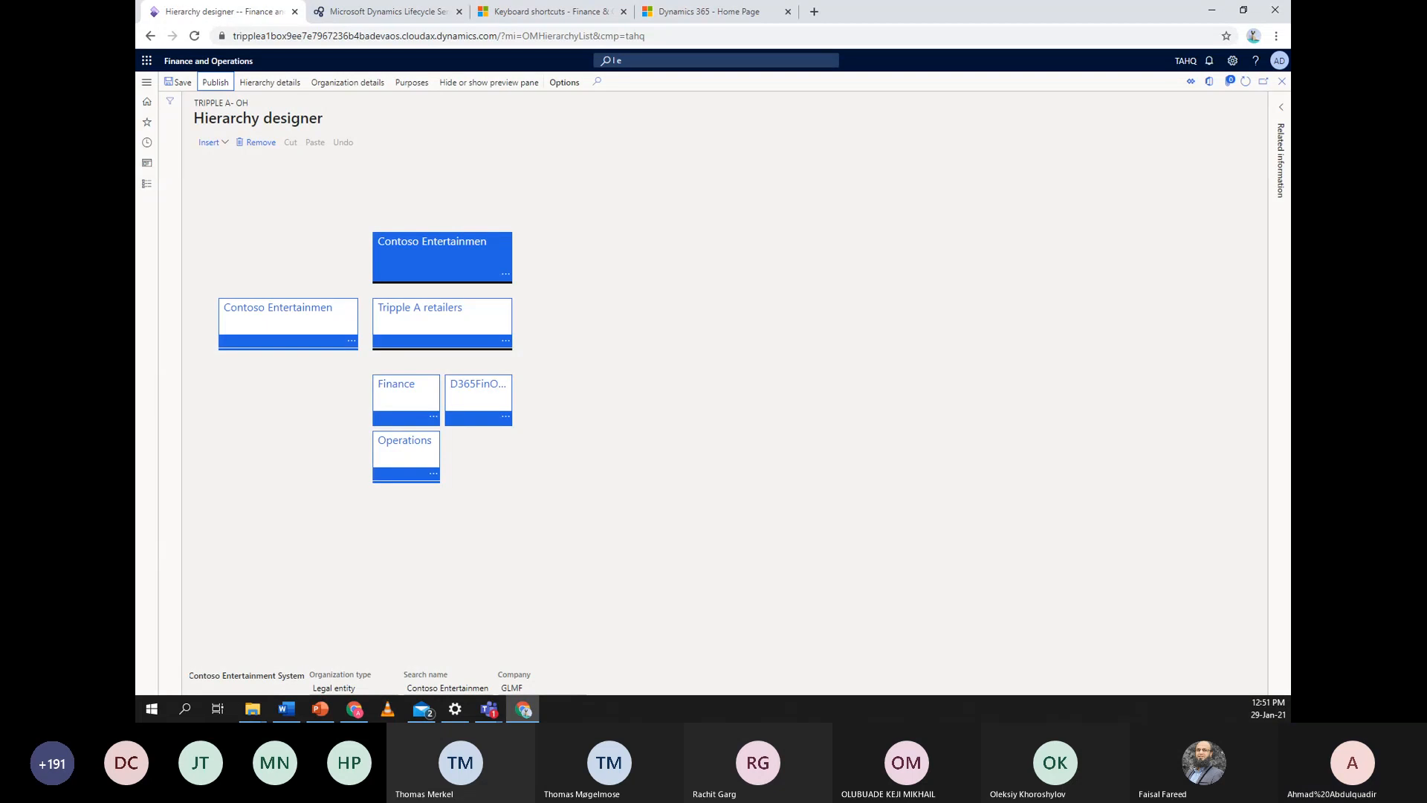
Review hierarchy purposes, checking Expenditure internal control, then select Procurement internal control
{"action": "left_click", "coordinate": [408, 85]}
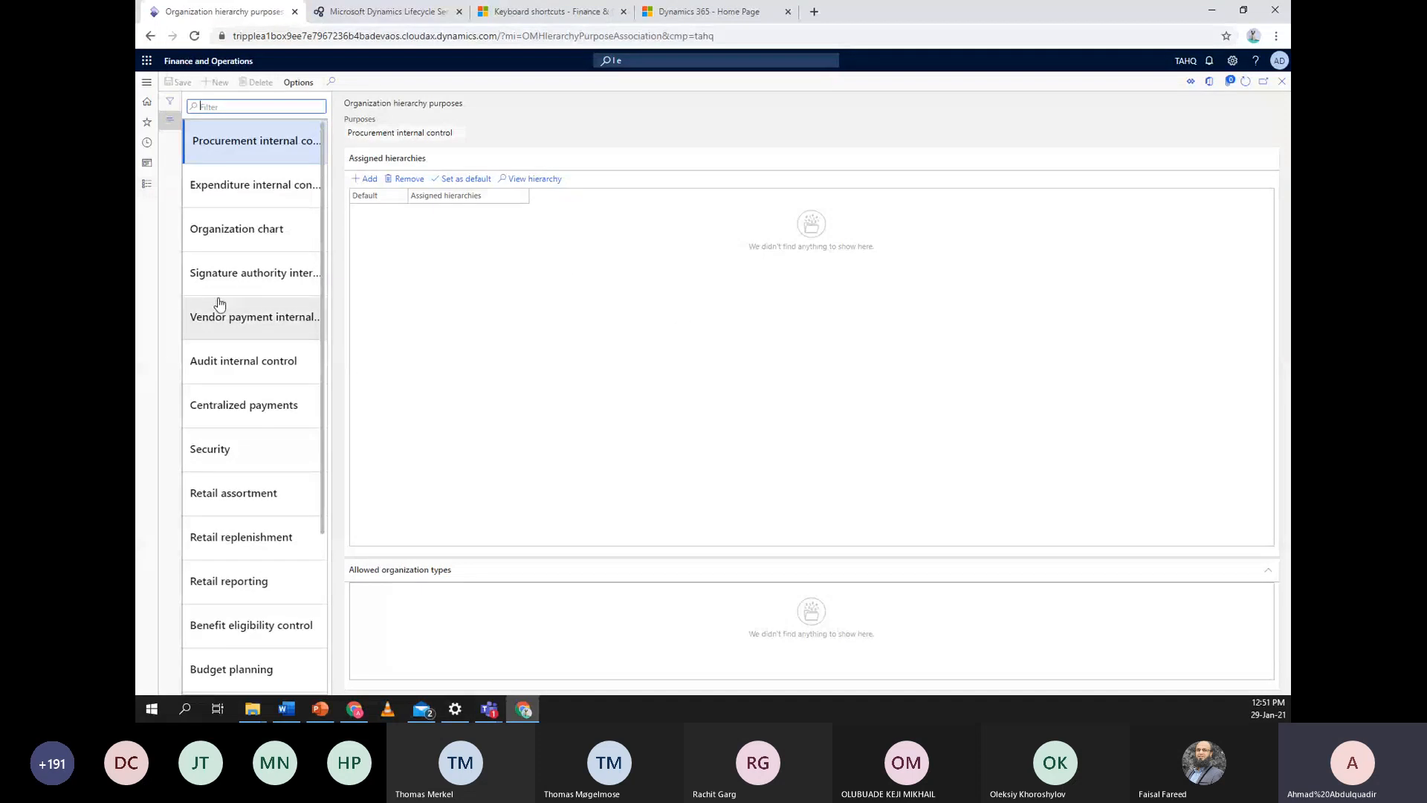
{"action": "scroll", "coordinate": [198, 305], "scroll_direction": "down", "scroll_amount": 3}
{"action": "scroll", "coordinate": [223, 306], "scroll_direction": "up", "scroll_amount": 3}
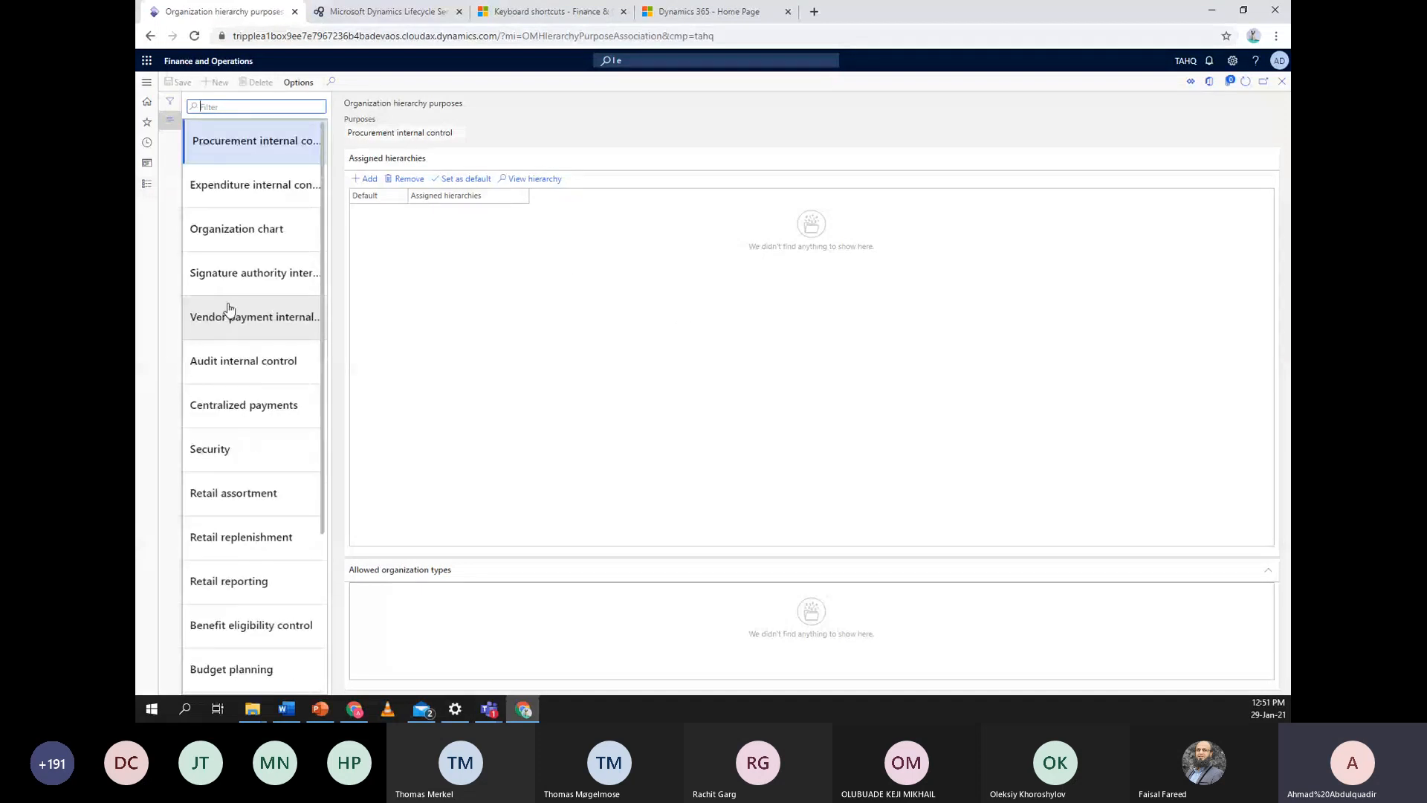
{"action": "left_click", "coordinate": [236, 200]}
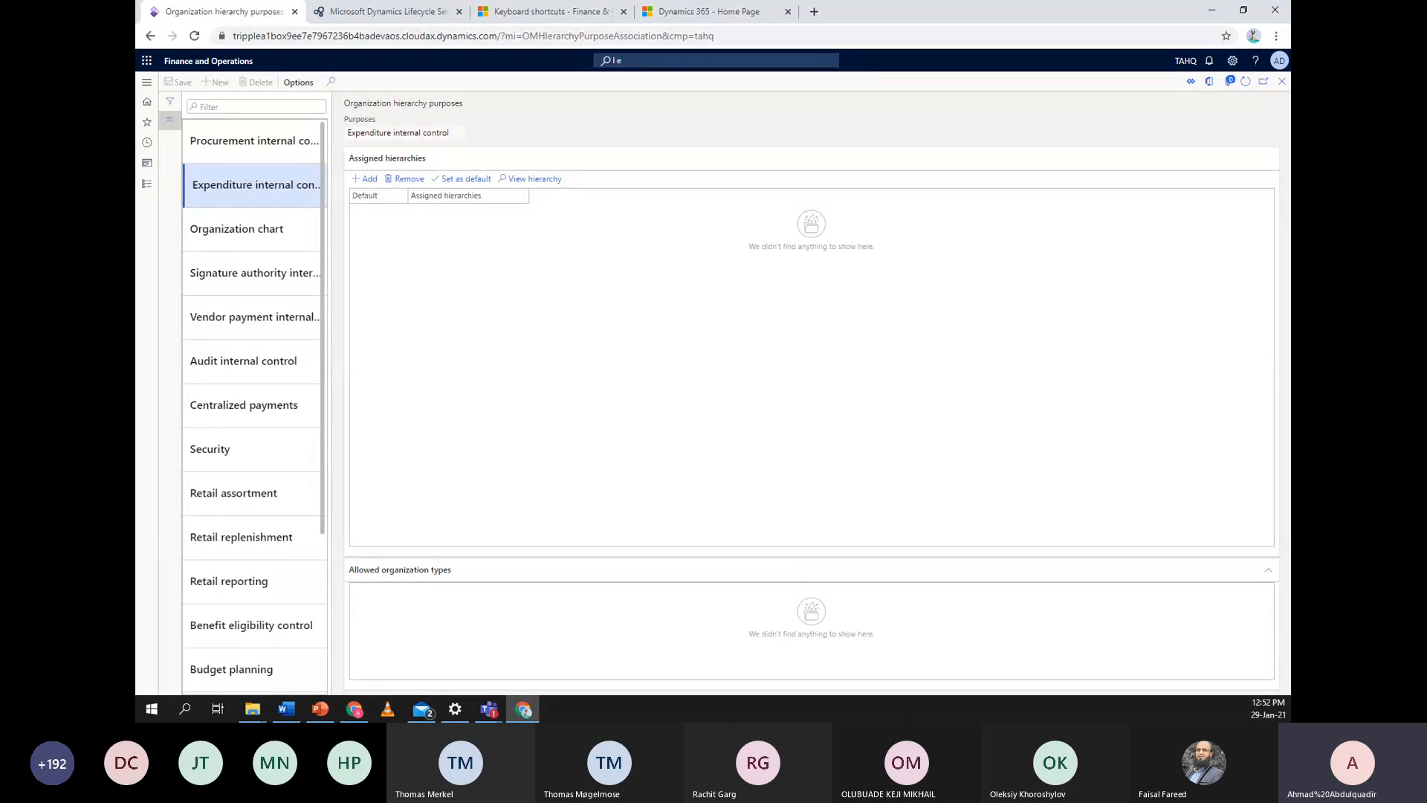
{"action": "scroll", "coordinate": [267, 536], "scroll_direction": "down", "scroll_amount": 3}
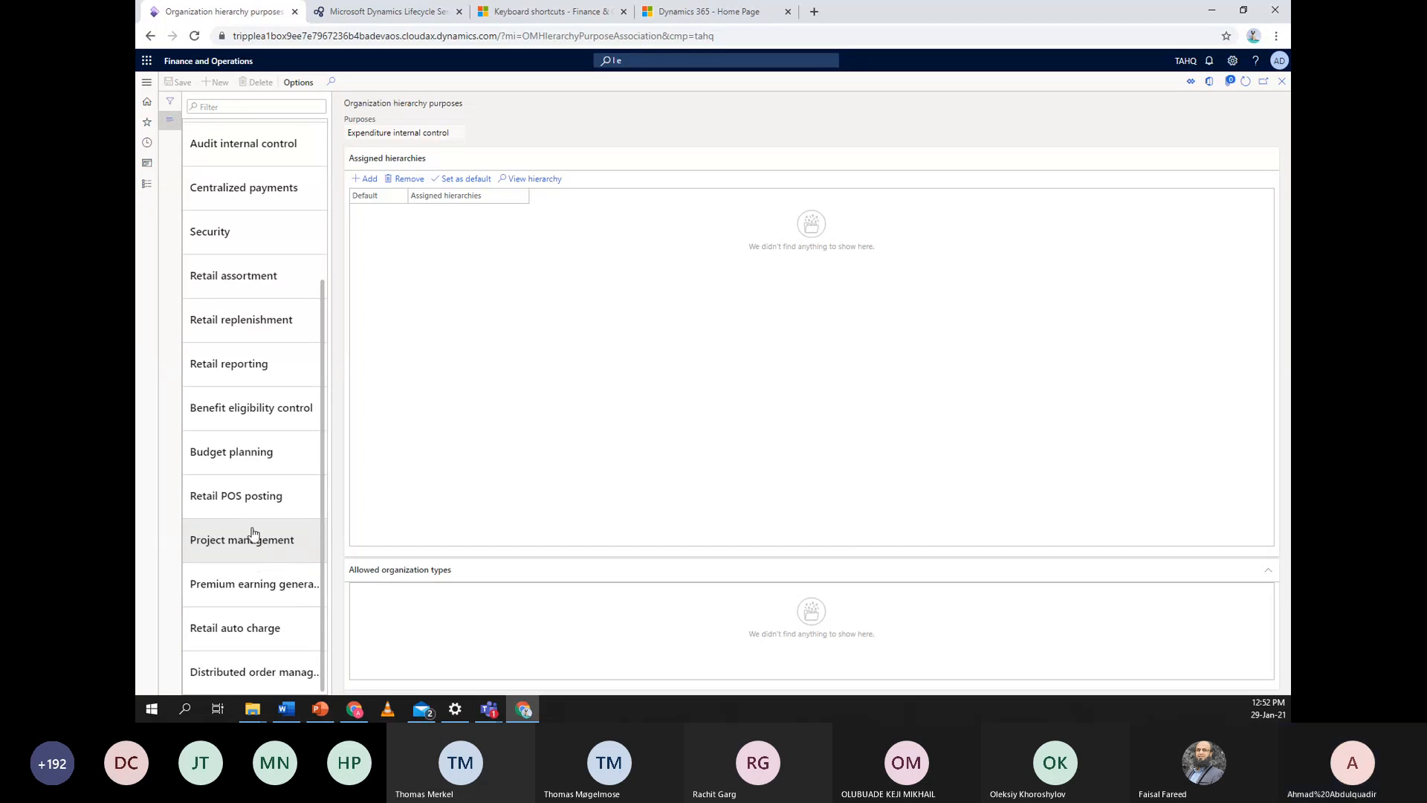
{"action": "scroll", "coordinate": [262, 496], "scroll_direction": "up", "scroll_amount": 3}
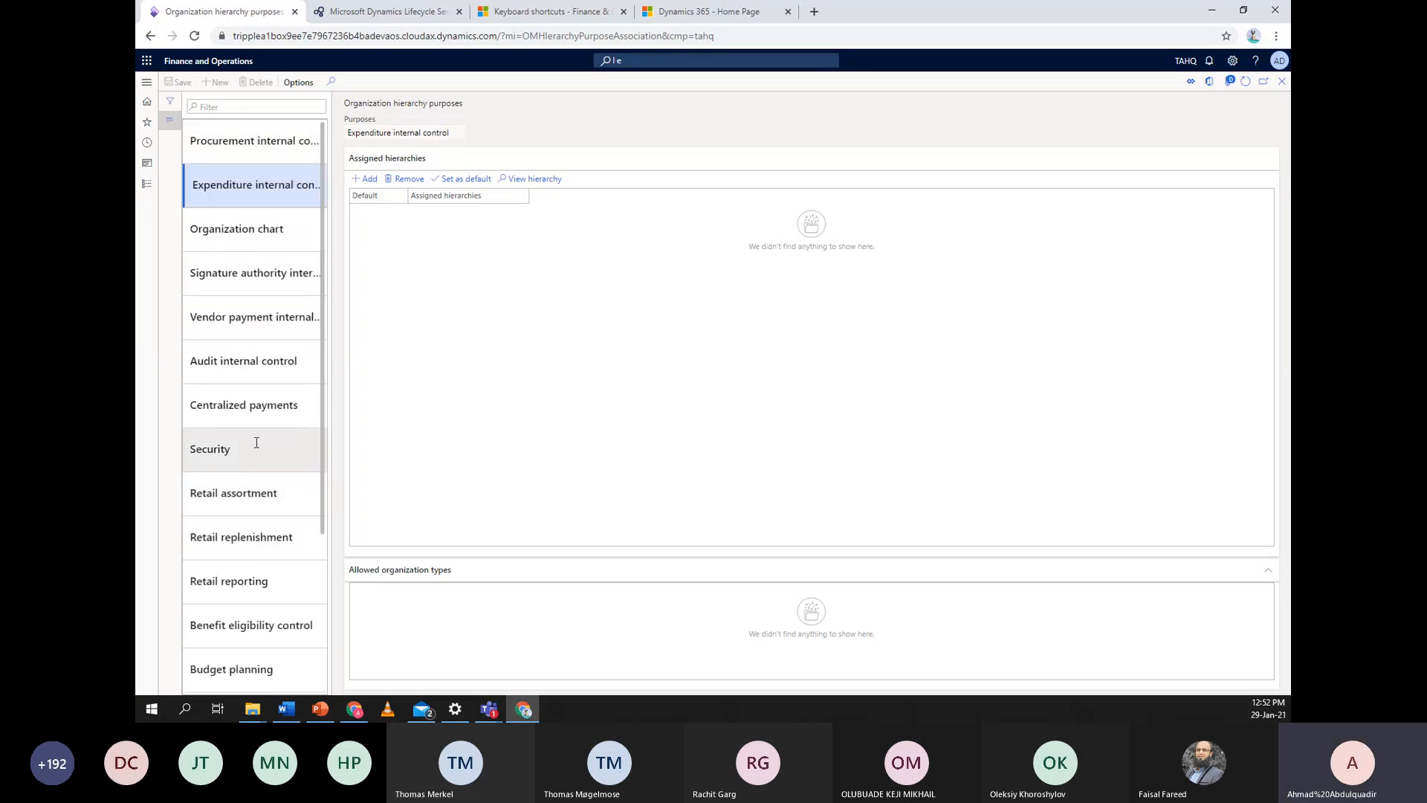
{"action": "left_click", "coordinate": [237, 161]}
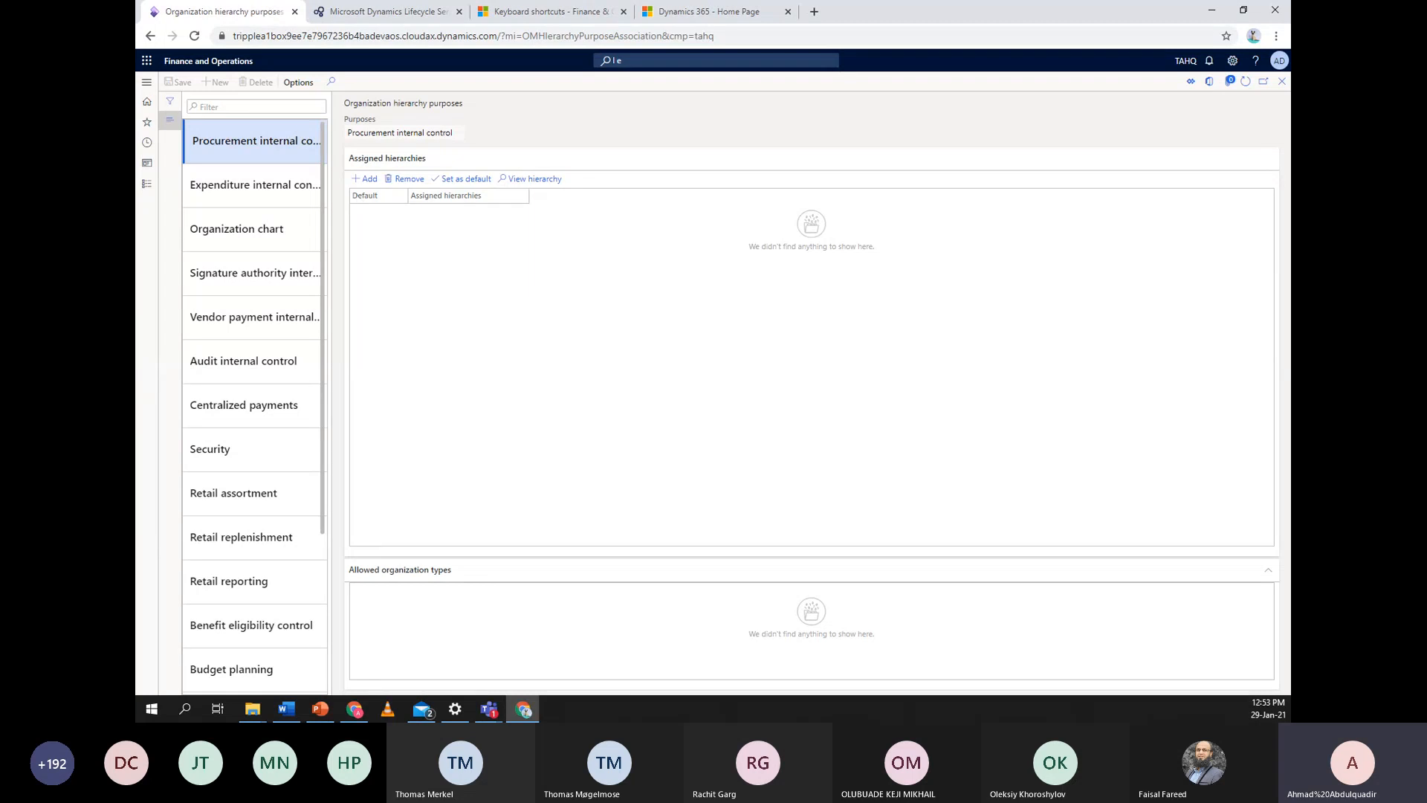
Add Tripple A- OH as an assigned hierarchy for Procurement internal control
{"action": "left_click", "coordinate": [371, 183]}
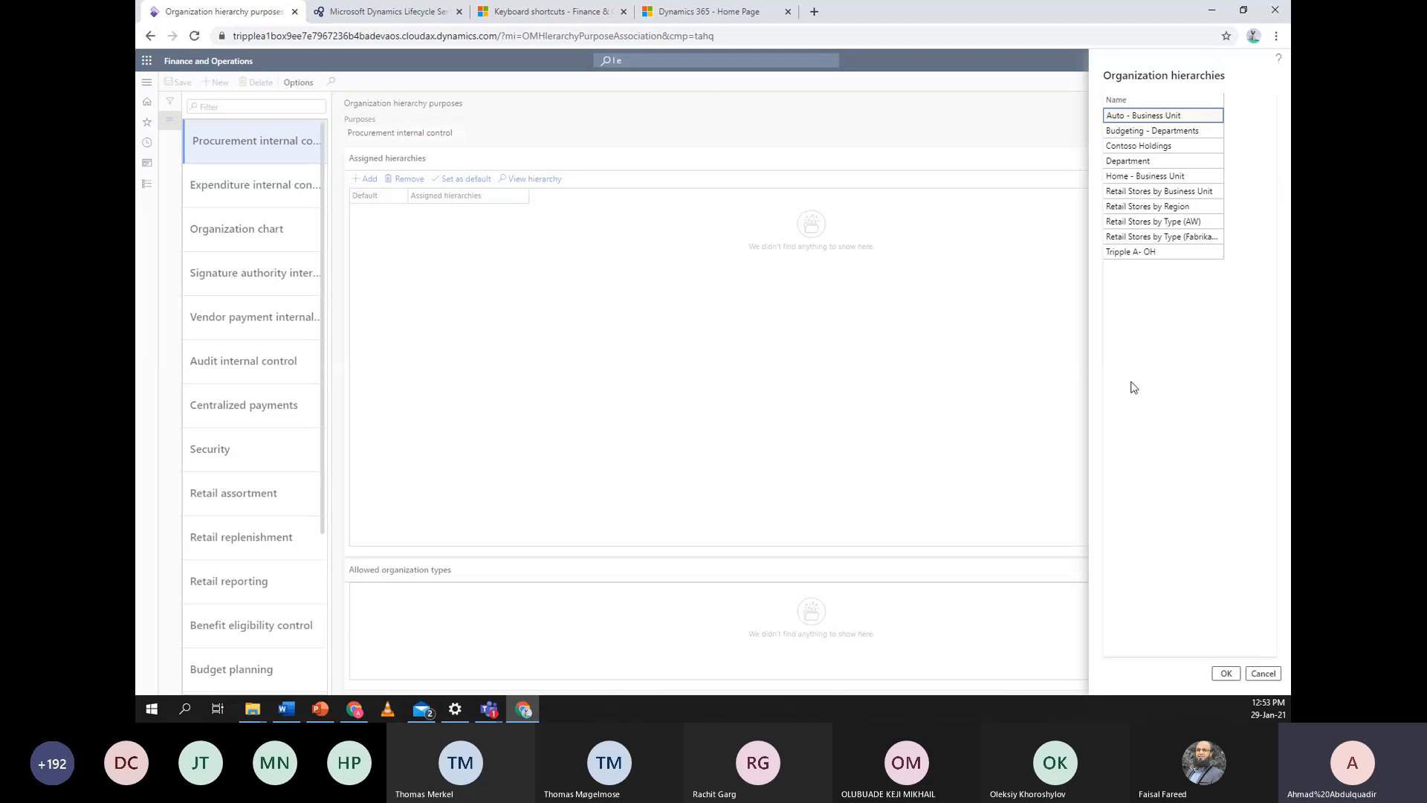
{"action": "left_click", "coordinate": [1162, 253]}
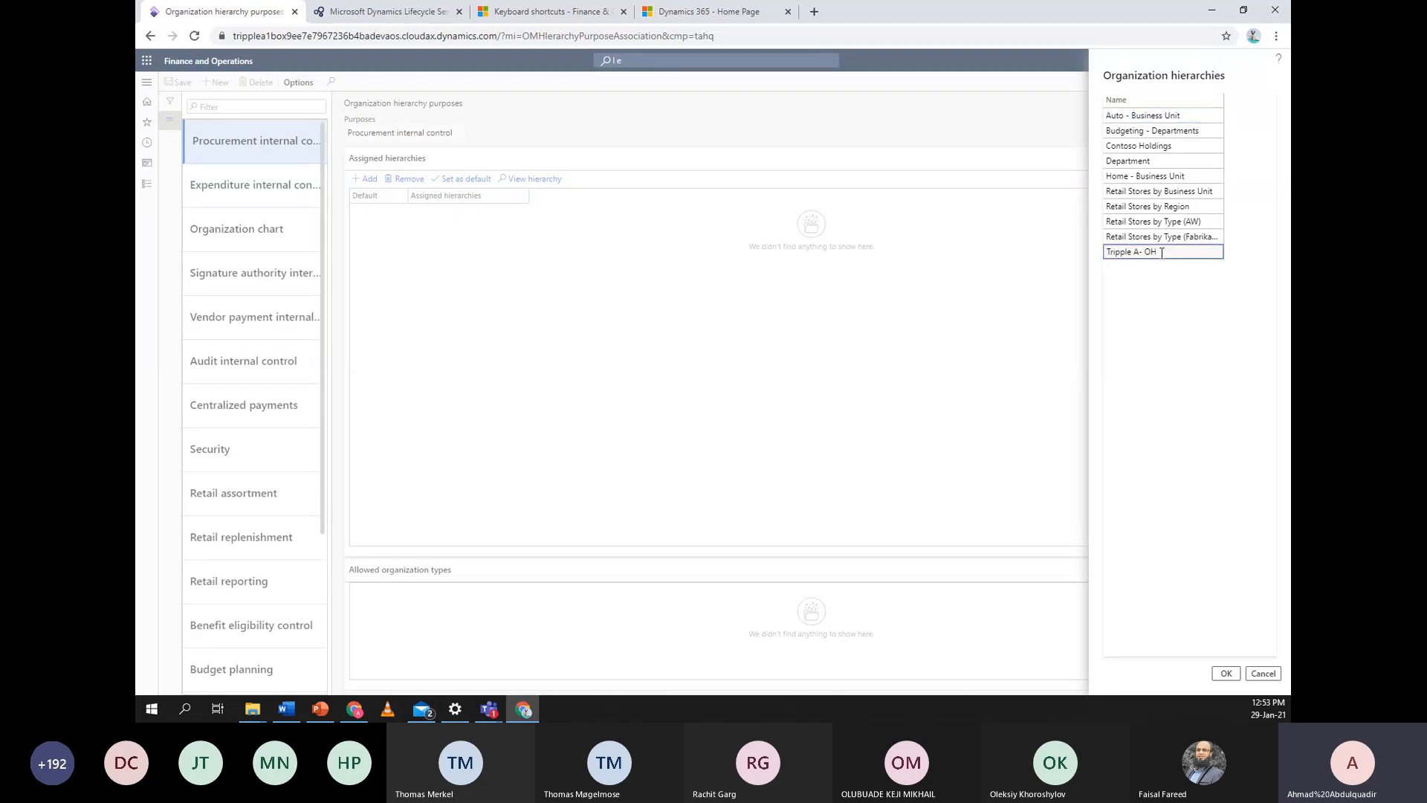
{"action": "left_click", "coordinate": [1234, 672]}
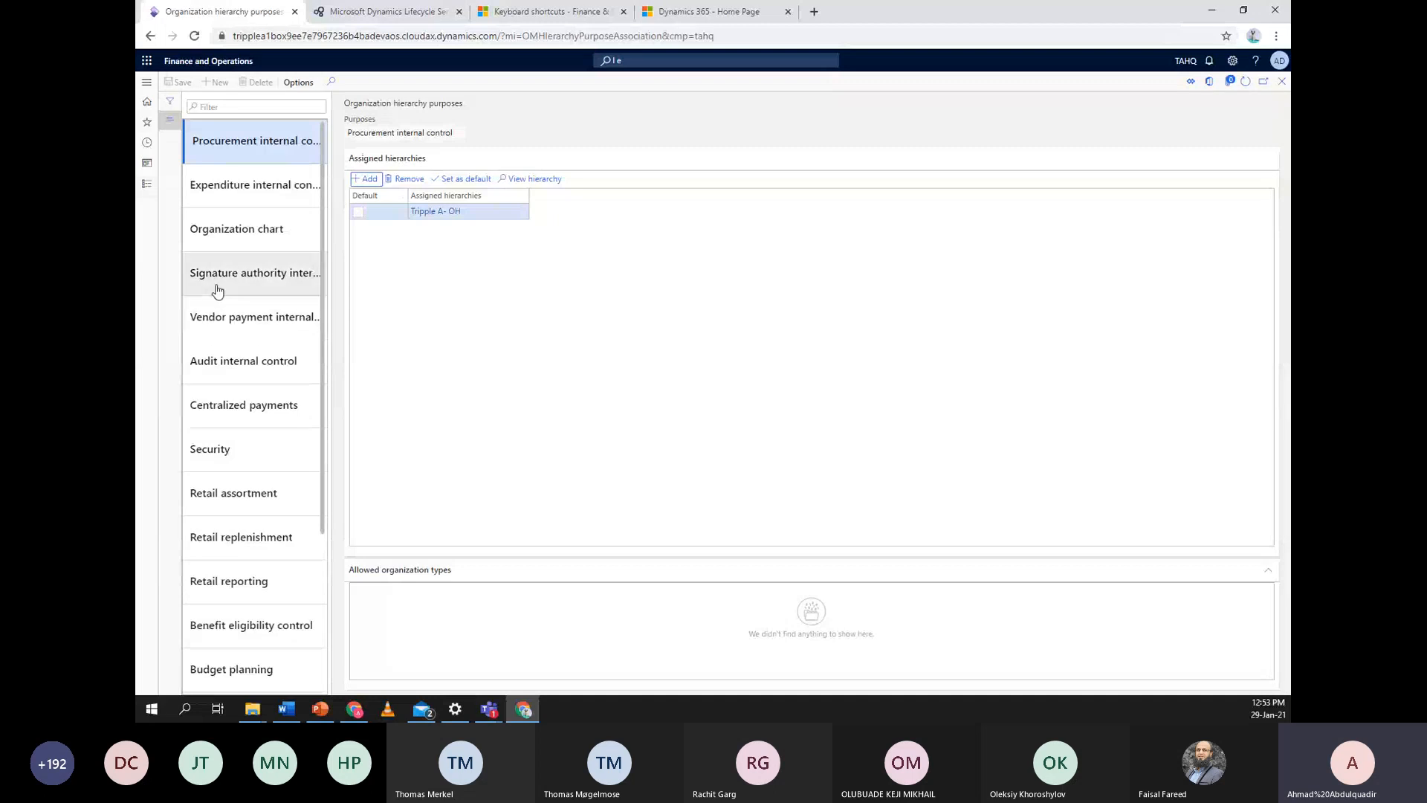
Close the Organization hierarchy purposes form and the Hierarchy designer
{"action": "left_click", "coordinate": [1282, 83]}
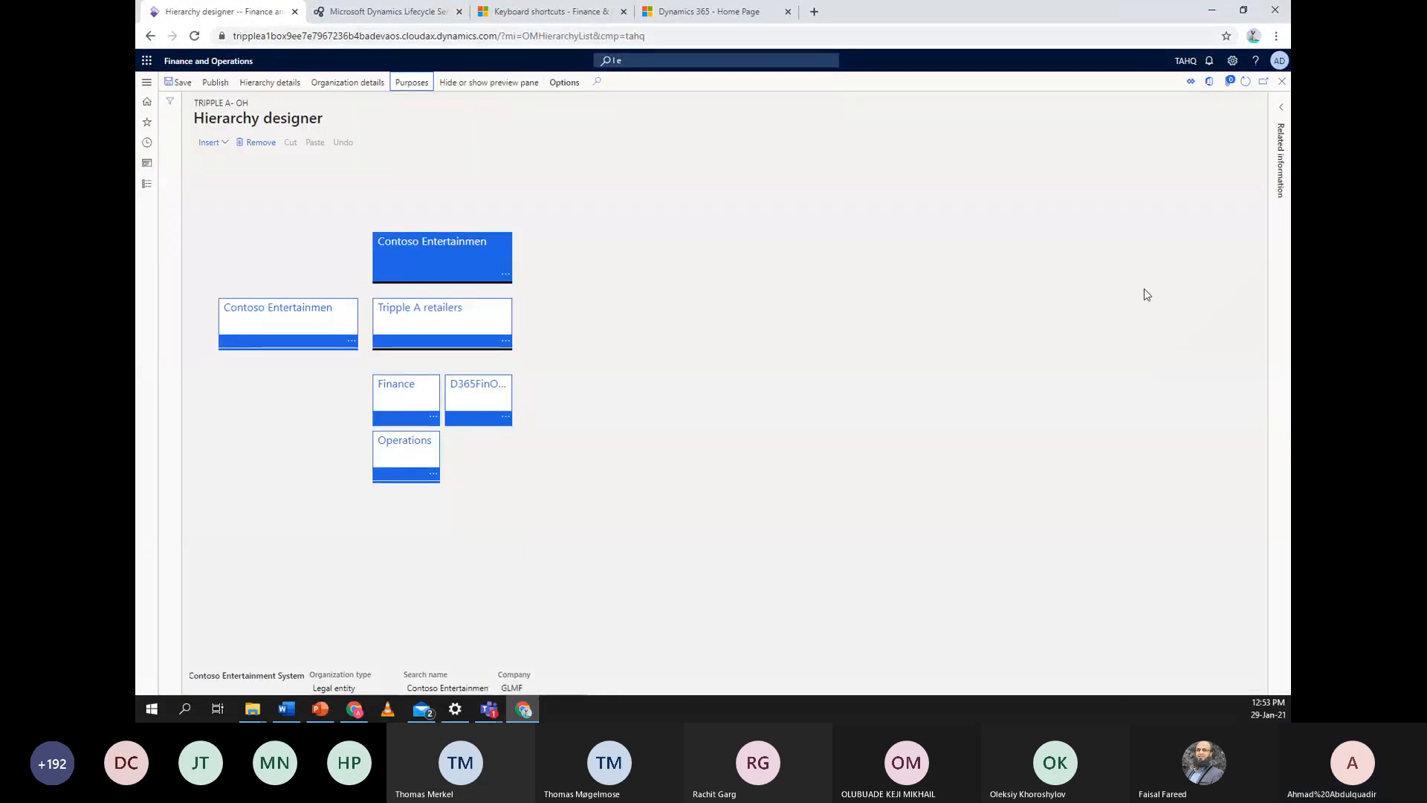
{"action": "left_click", "coordinate": [1283, 84]}
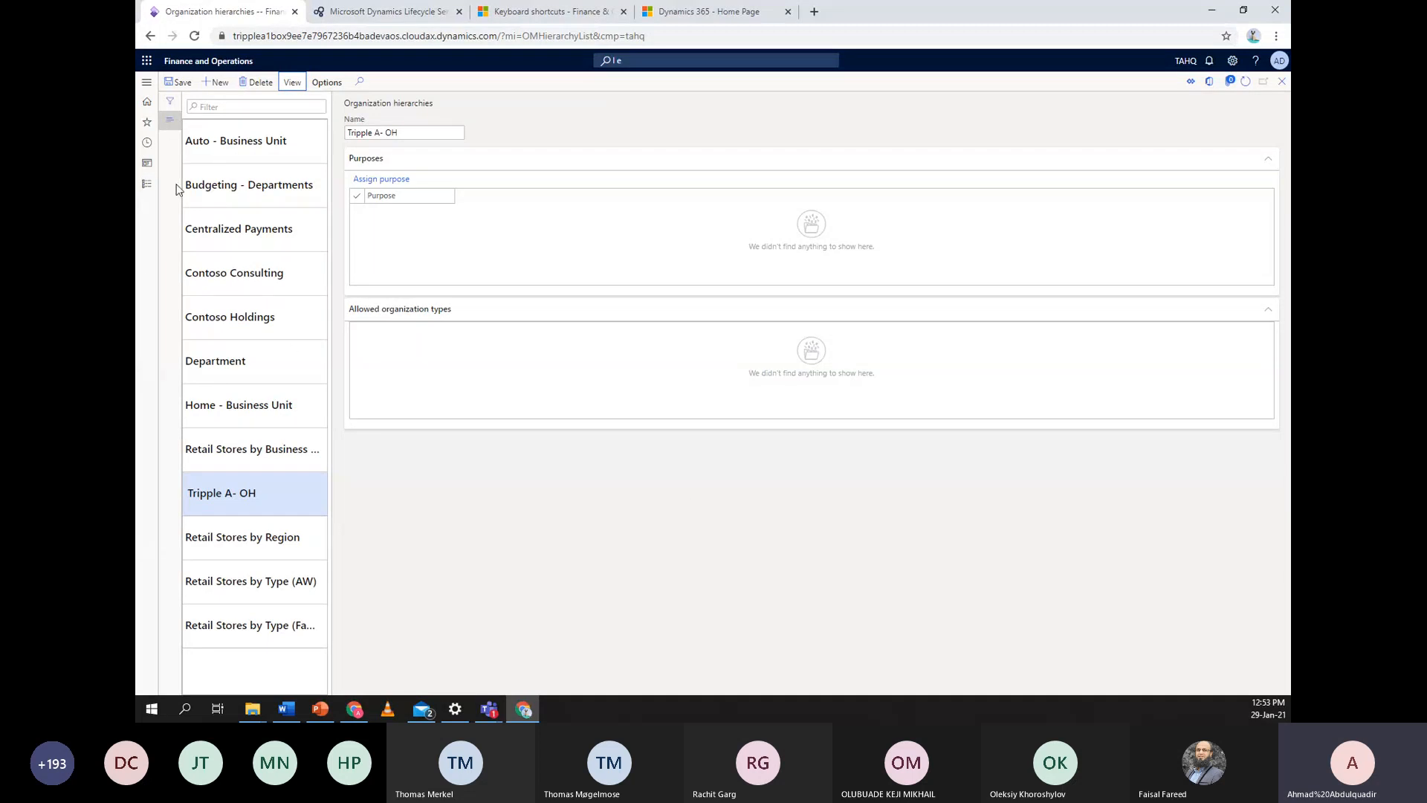
Go to Procurement and sourcing > Setup > Policies > Purchasing policies
{"action": "left_click", "coordinate": [147, 185]}
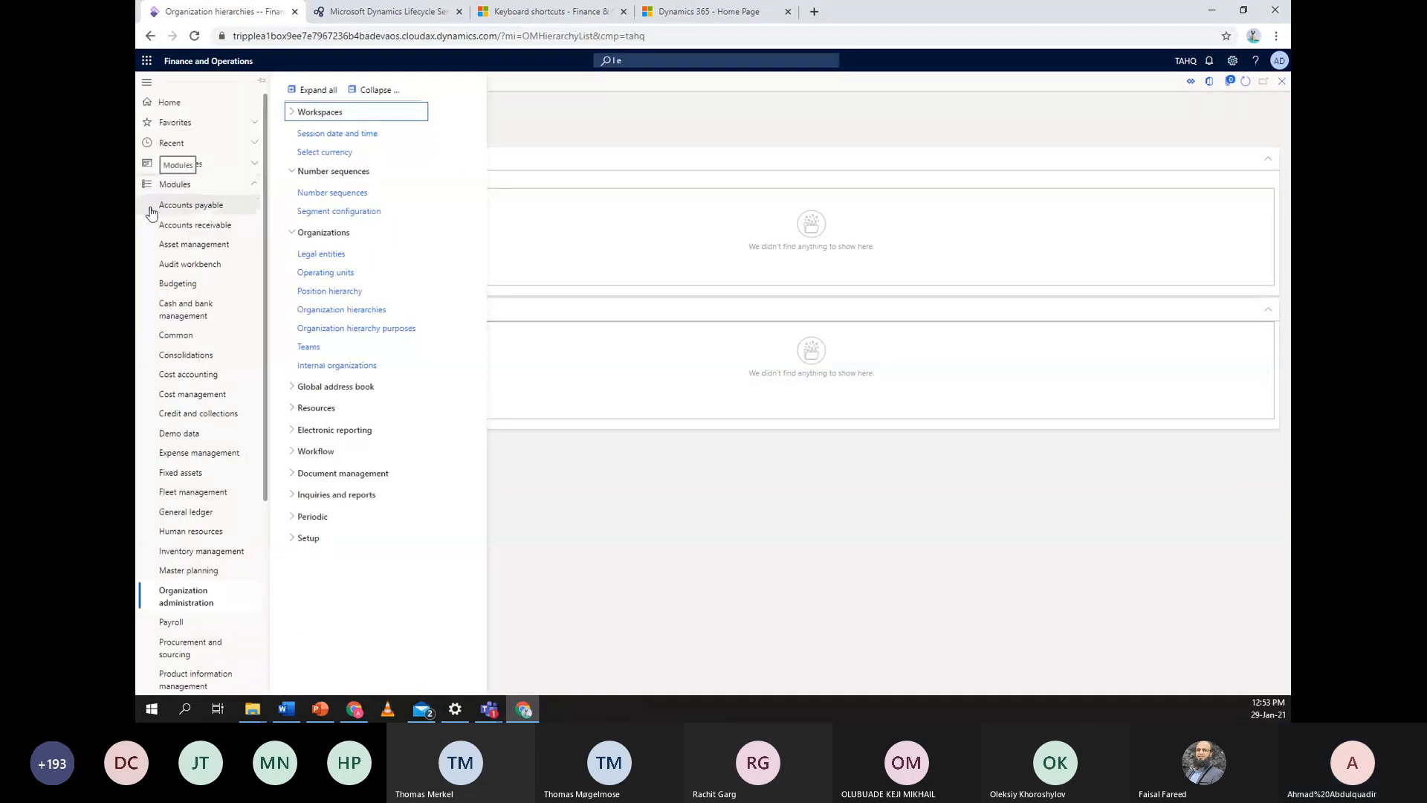
{"action": "scroll", "coordinate": [198, 480], "scroll_direction": "down", "scroll_amount": 1}
{"action": "scroll", "coordinate": [198, 480], "scroll_direction": "down", "scroll_amount": 1}
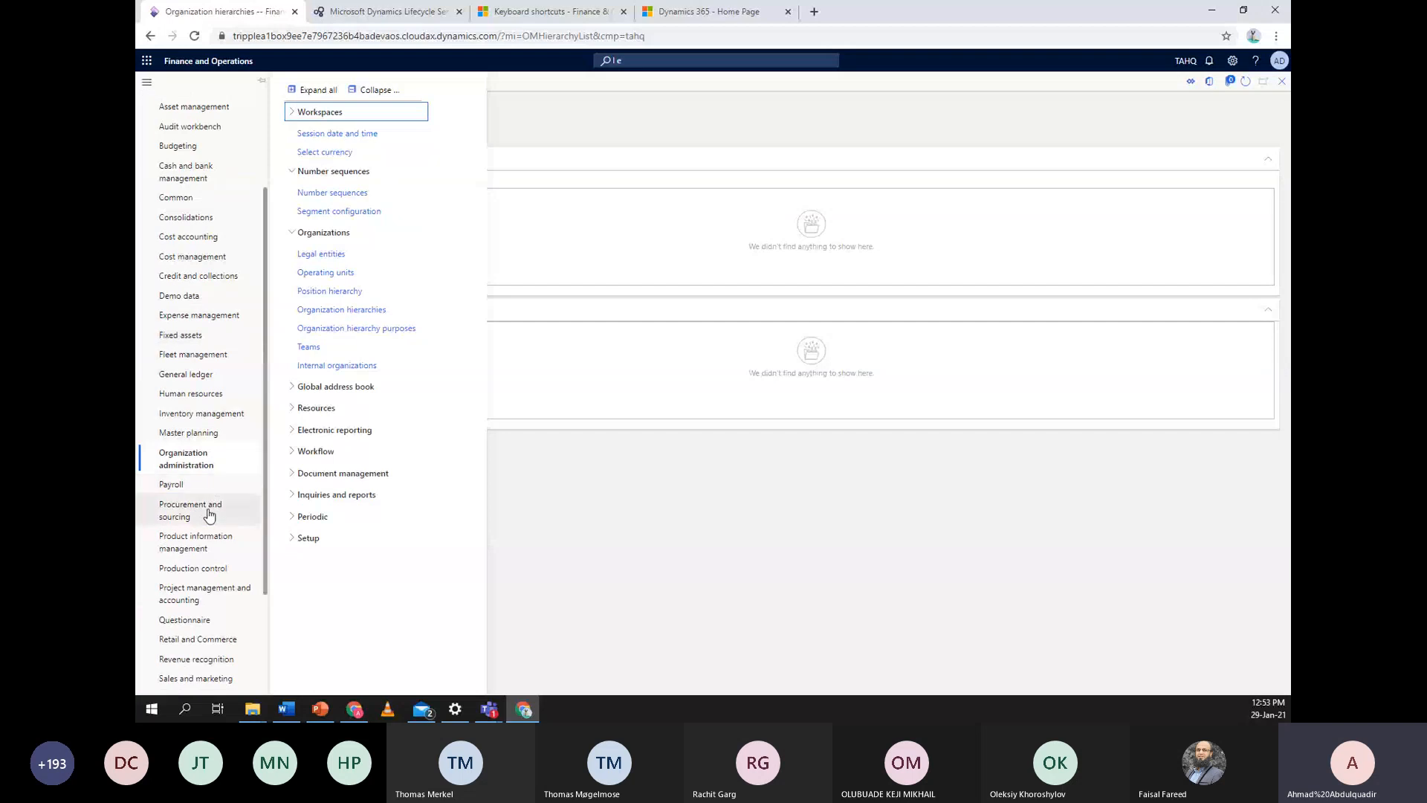
{"action": "left_click", "coordinate": [207, 512]}
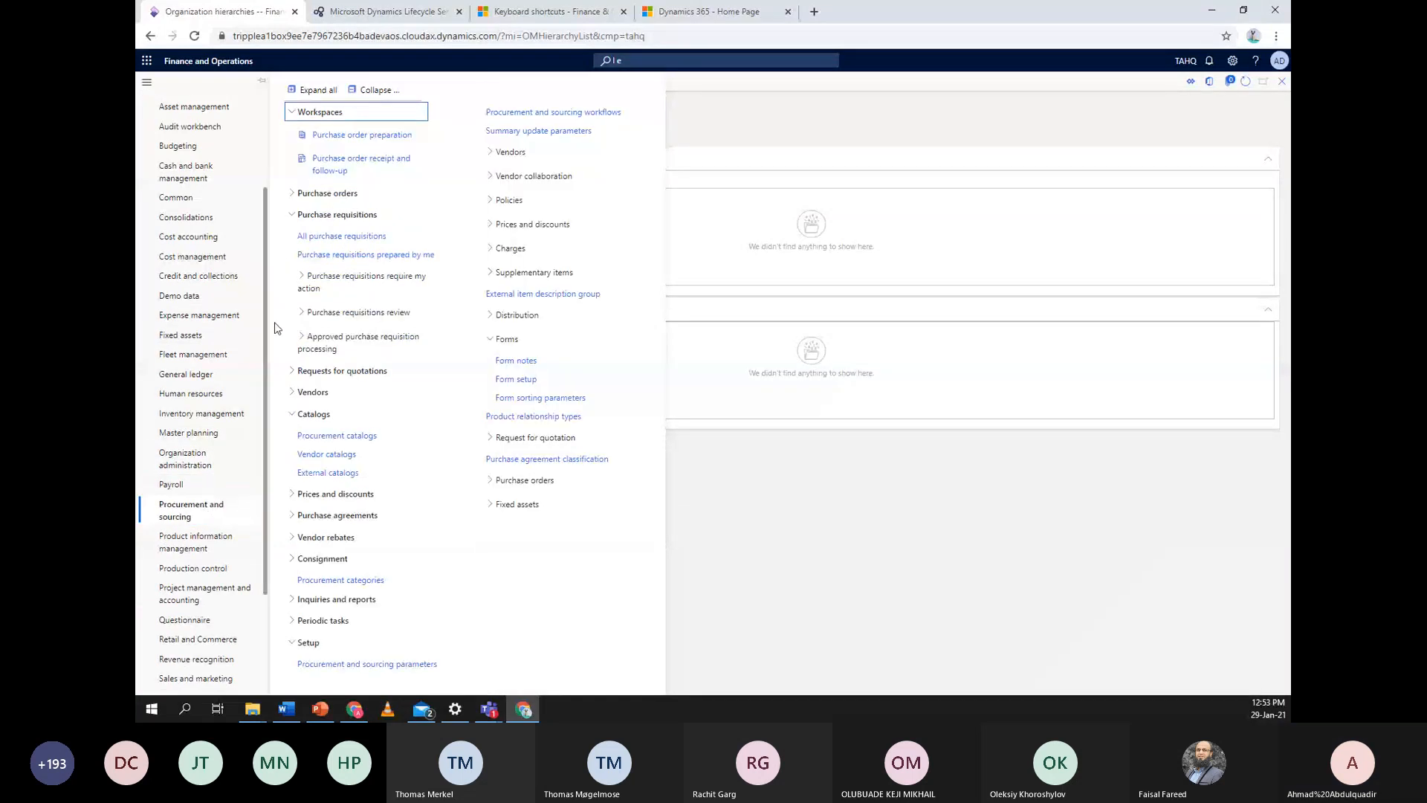
{"action": "left_click", "coordinate": [370, 89]}
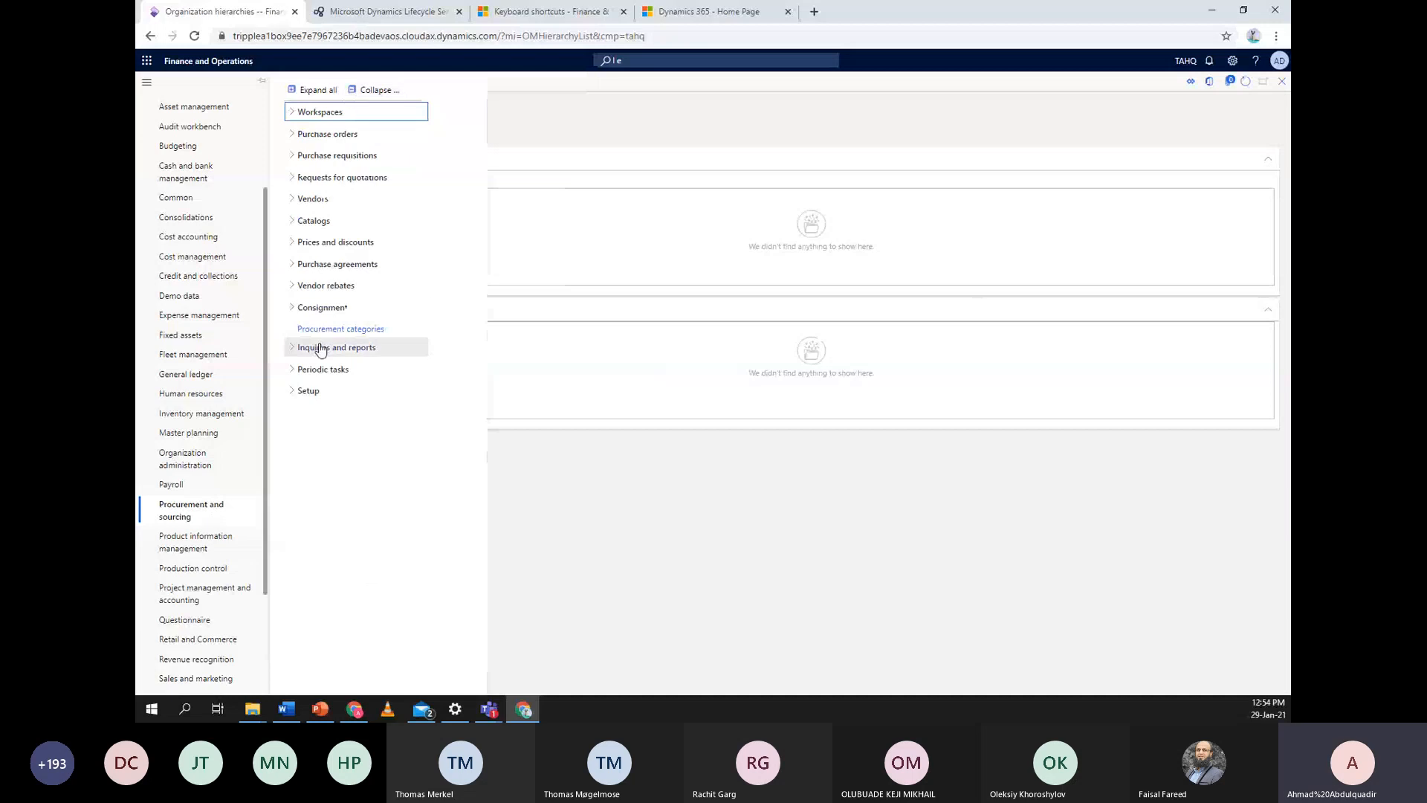
{"action": "left_click", "coordinate": [309, 391]}
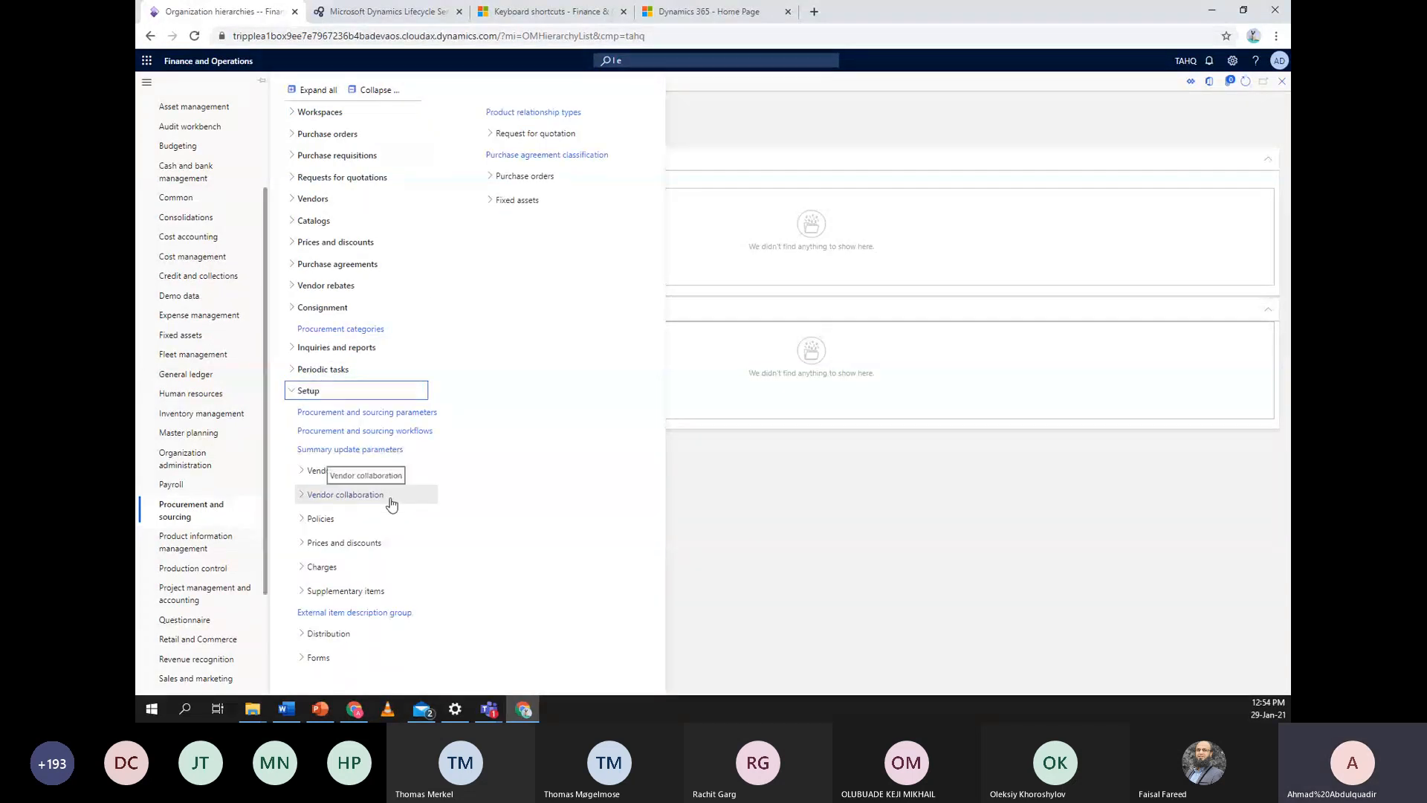
{"action": "left_click", "coordinate": [305, 523]}
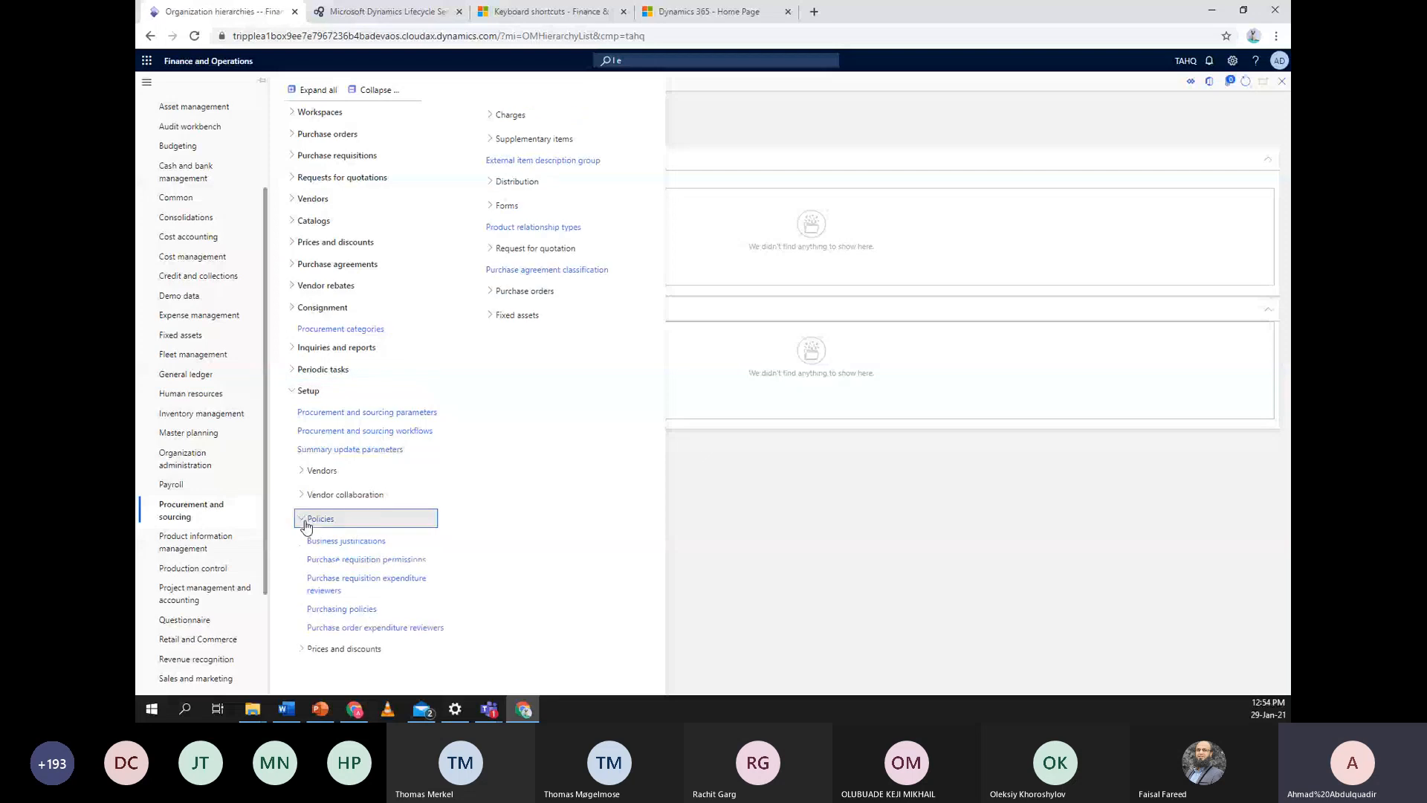
{"action": "left_click", "coordinate": [376, 611]}
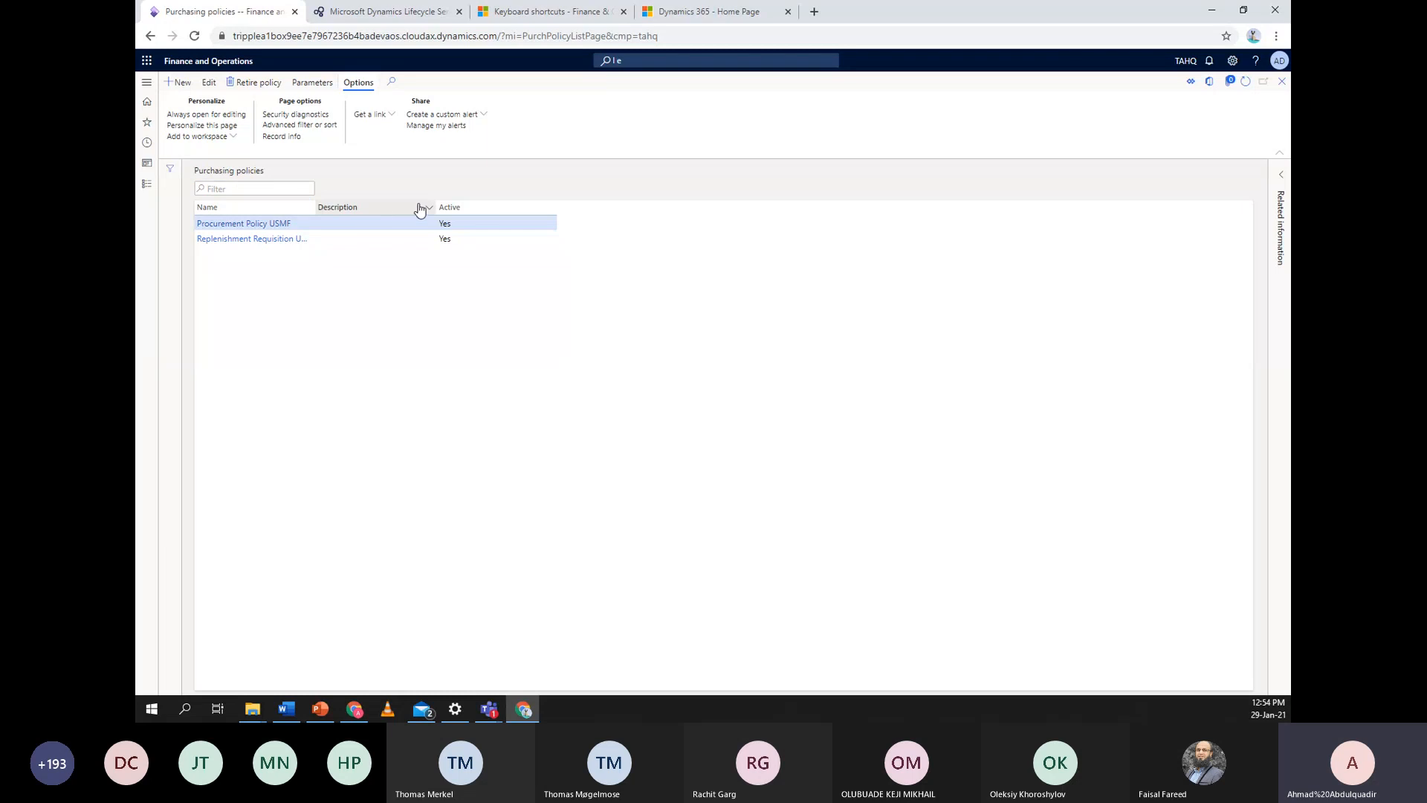
Name the new policy 'Tripple A -PP', describe it 'Purchasing policy', and expand Policy organizations
{"action": "left_click_drag", "start_coordinate": [313, 203], "coordinate": [424, 209]}
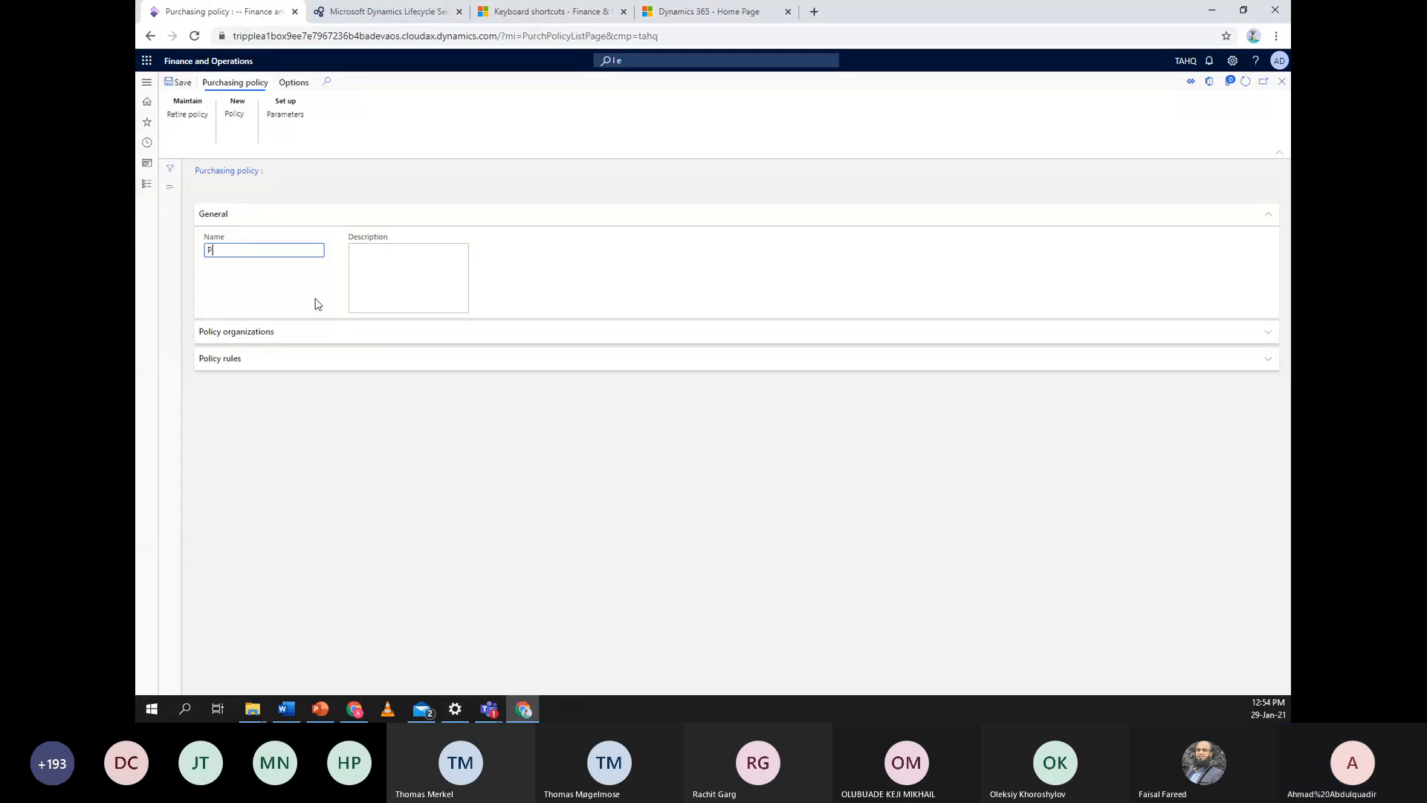
{"action": "key", "text": "BackSpace"}
{"action": "type", "text": "Tr"}
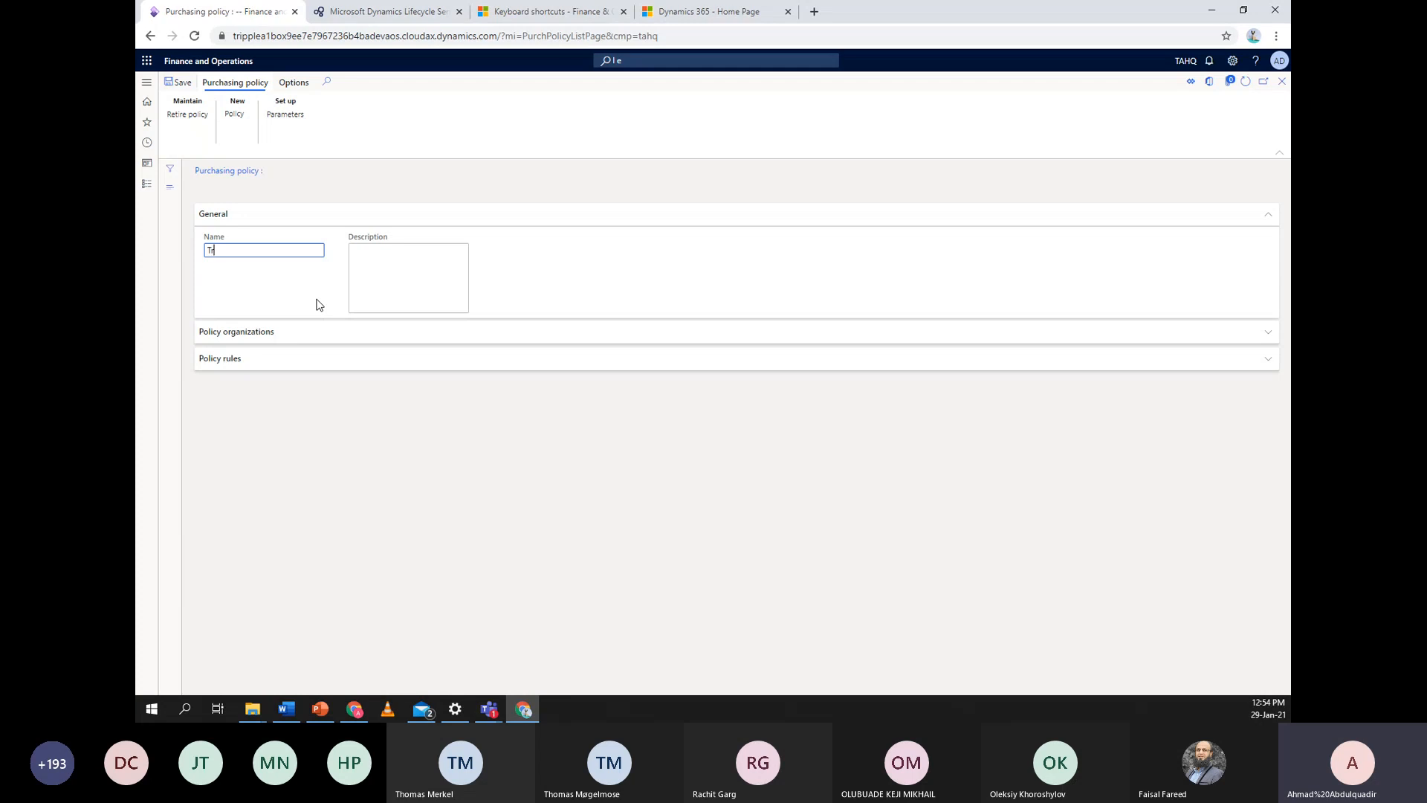
{"action": "type", "text": "ip"}
{"action": "key", "text": "BackSpace"}
{"action": "key", "text": "BackSpace"}
{"action": "type", "text": "le A "}
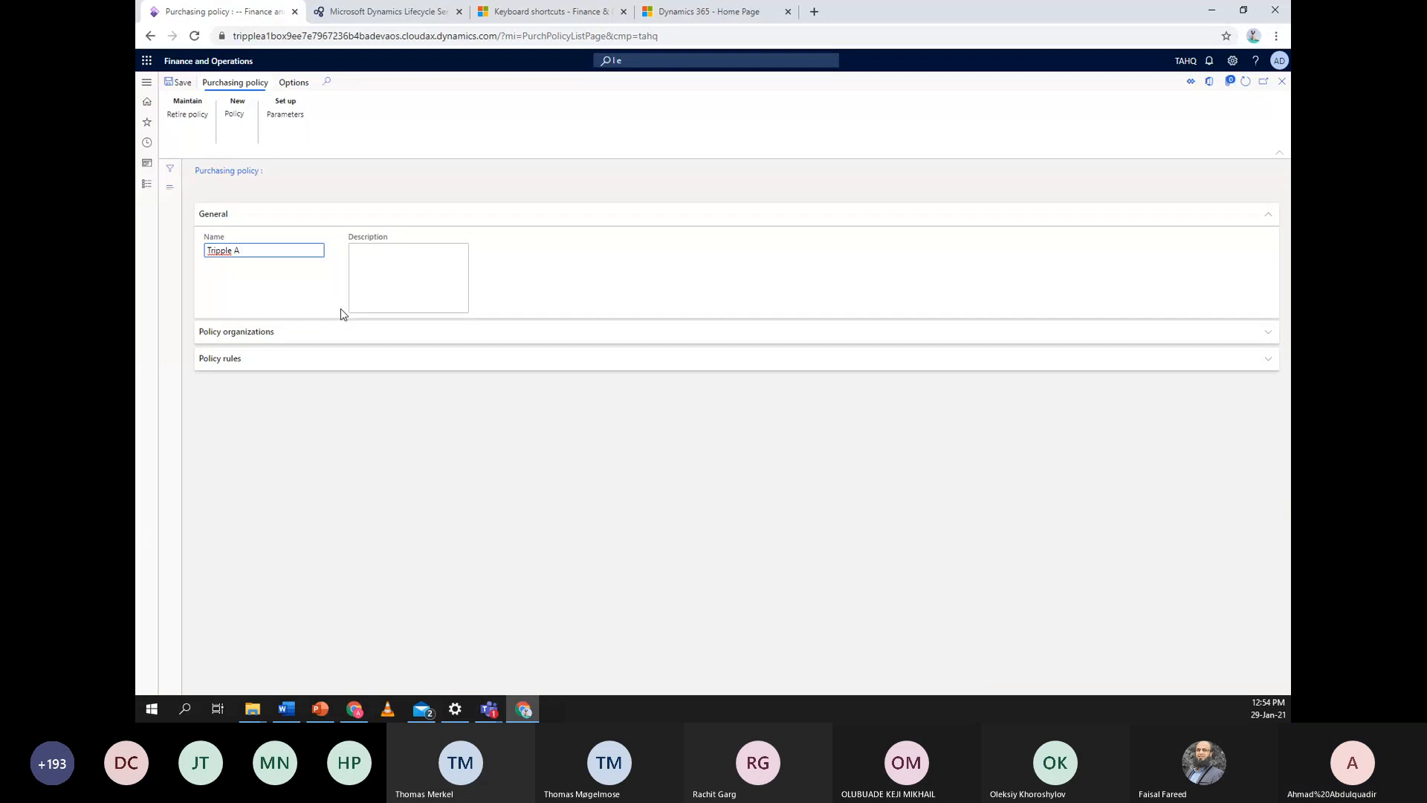
{"action": "type", "text": "-PP"}
{"action": "left_click", "coordinate": [371, 284]}
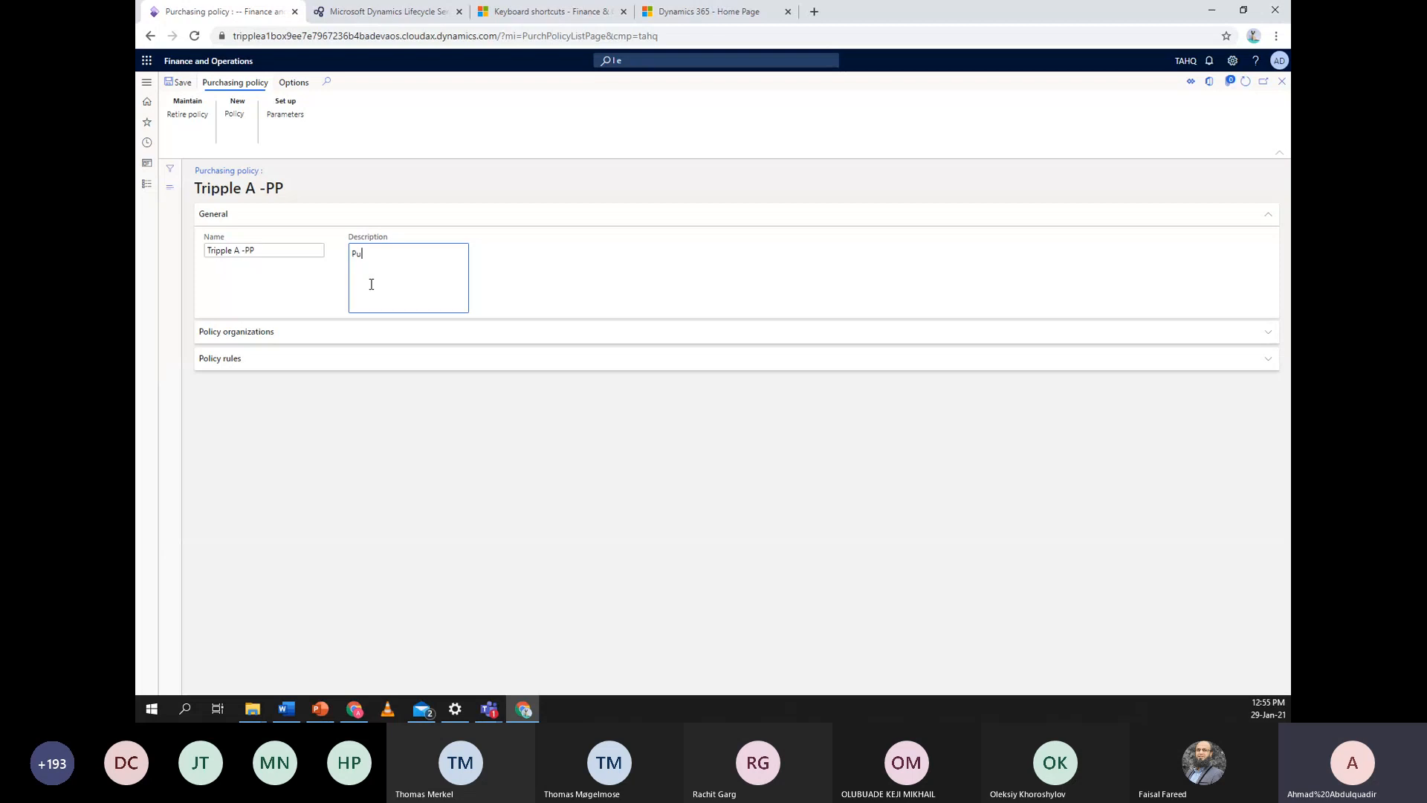
{"action": "type", "text": "Purchasing policy"}
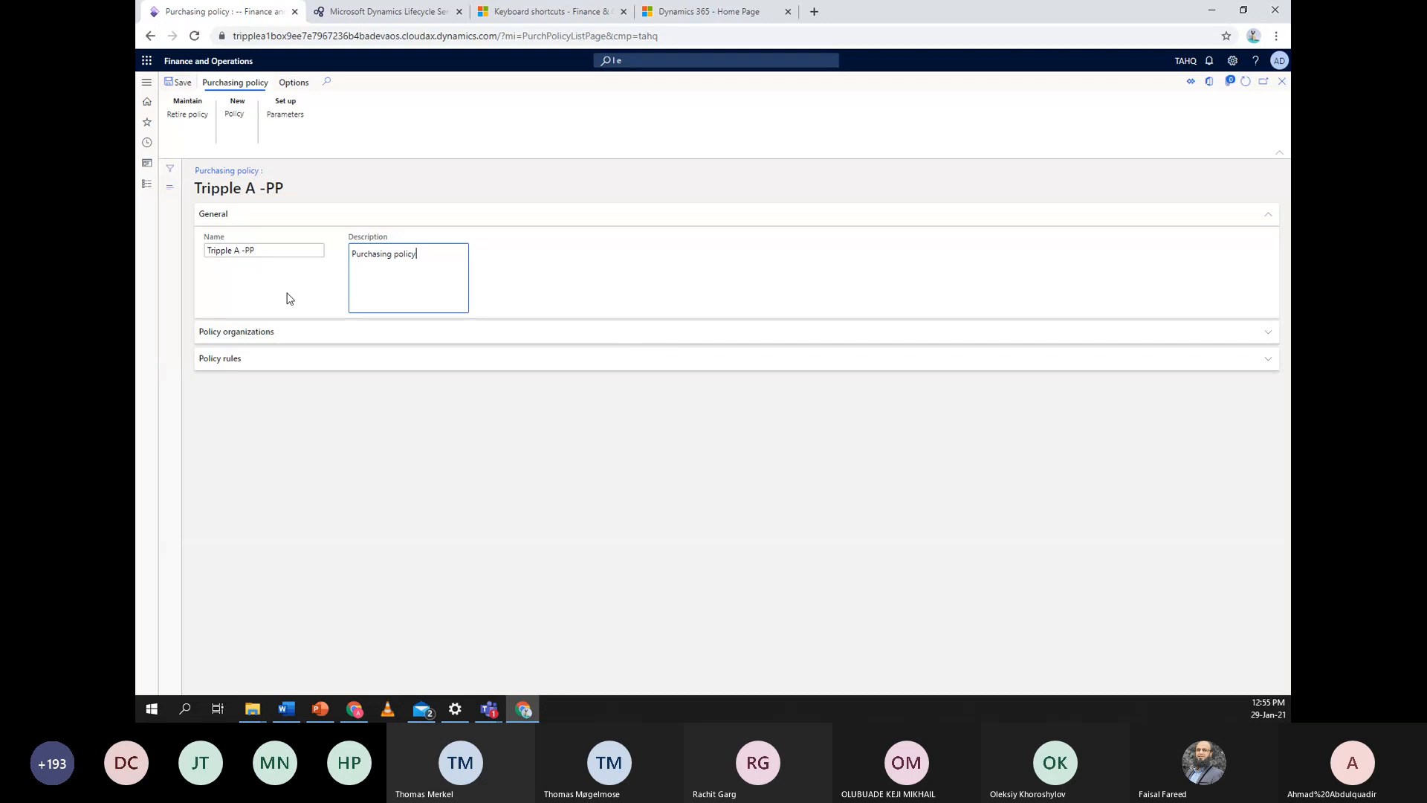
{"action": "left_click", "coordinate": [285, 339]}
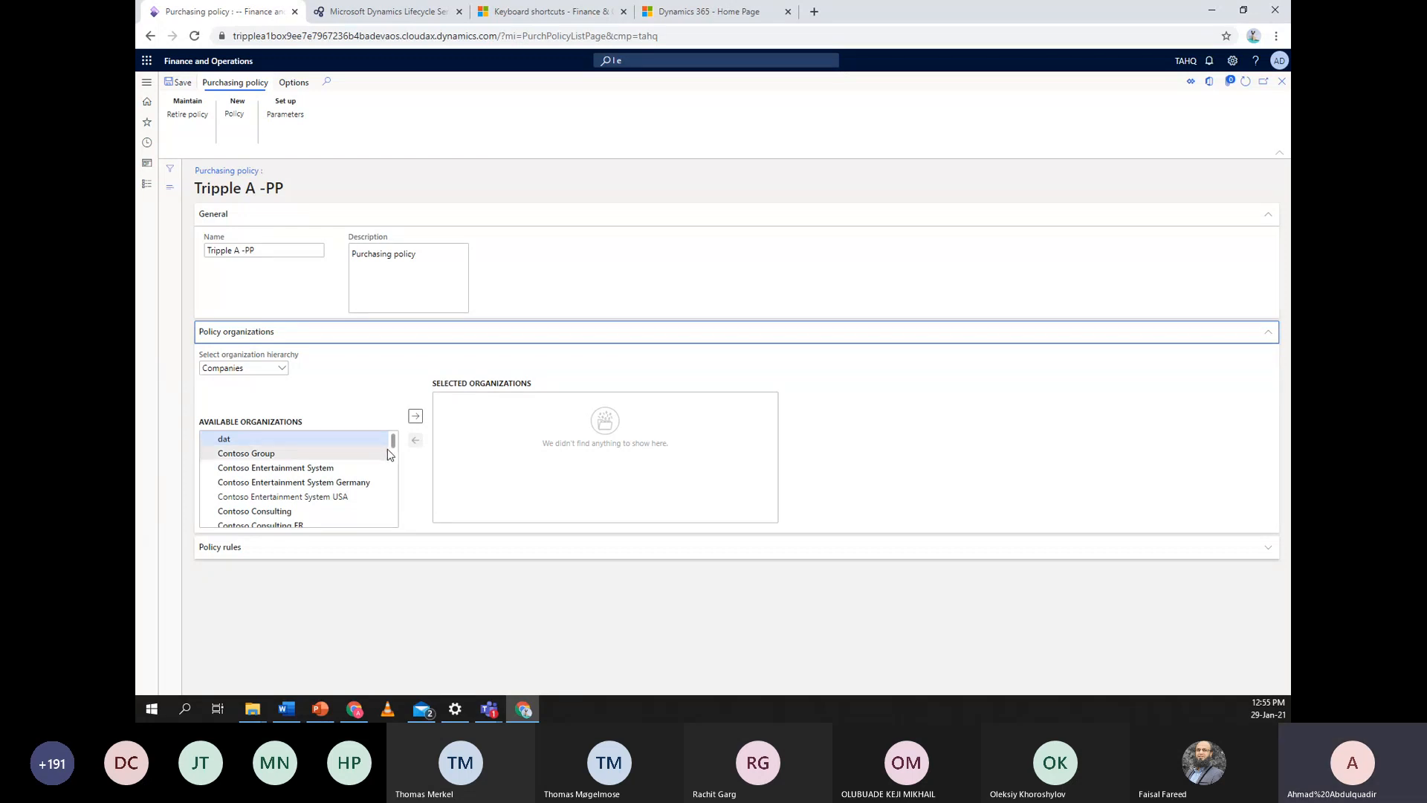
Move Tripple A retailers into the policy's selected organizations and expand Policy rules
{"action": "scroll", "coordinate": [345, 460], "scroll_direction": "down", "scroll_amount": 3}
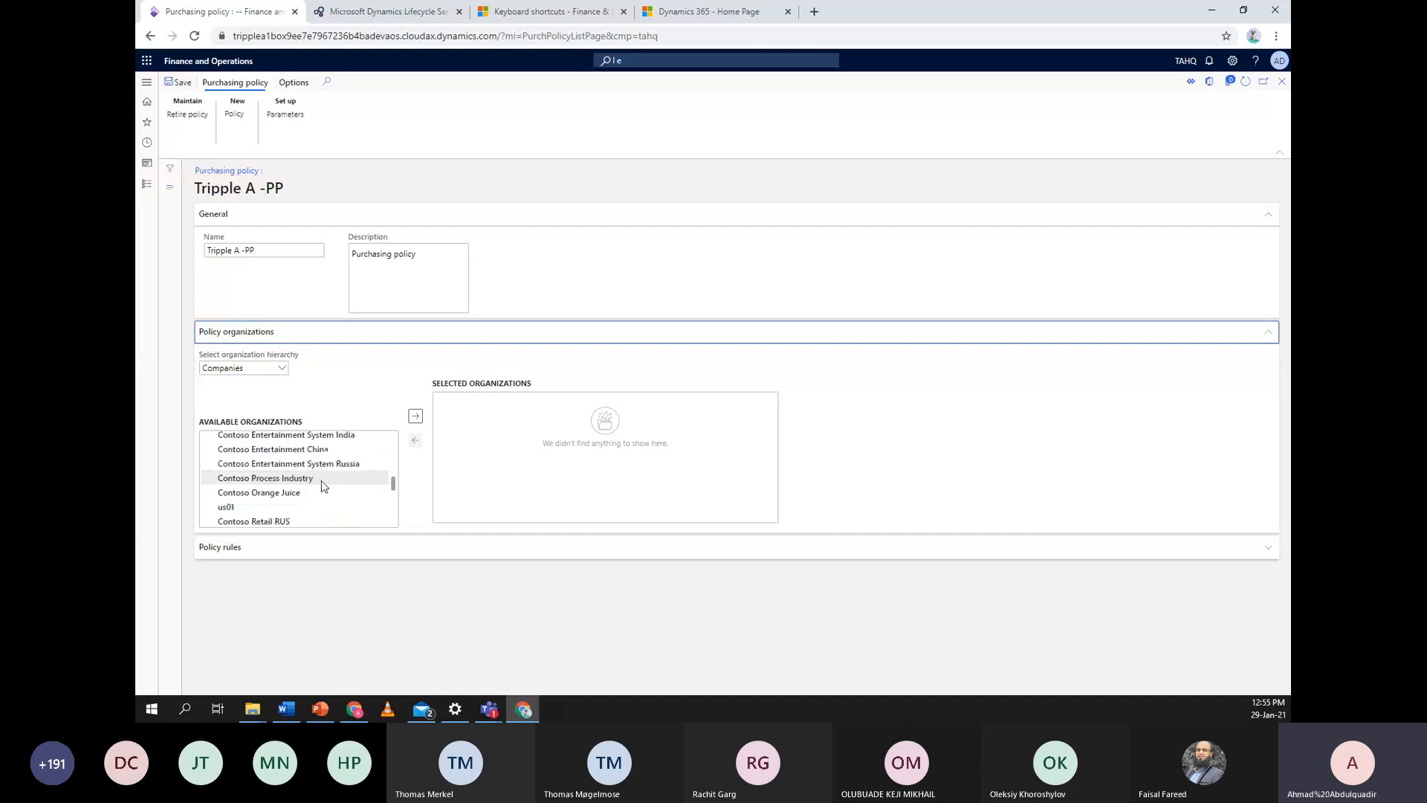
{"action": "scroll", "coordinate": [321, 480], "scroll_direction": "down", "scroll_amount": 5}
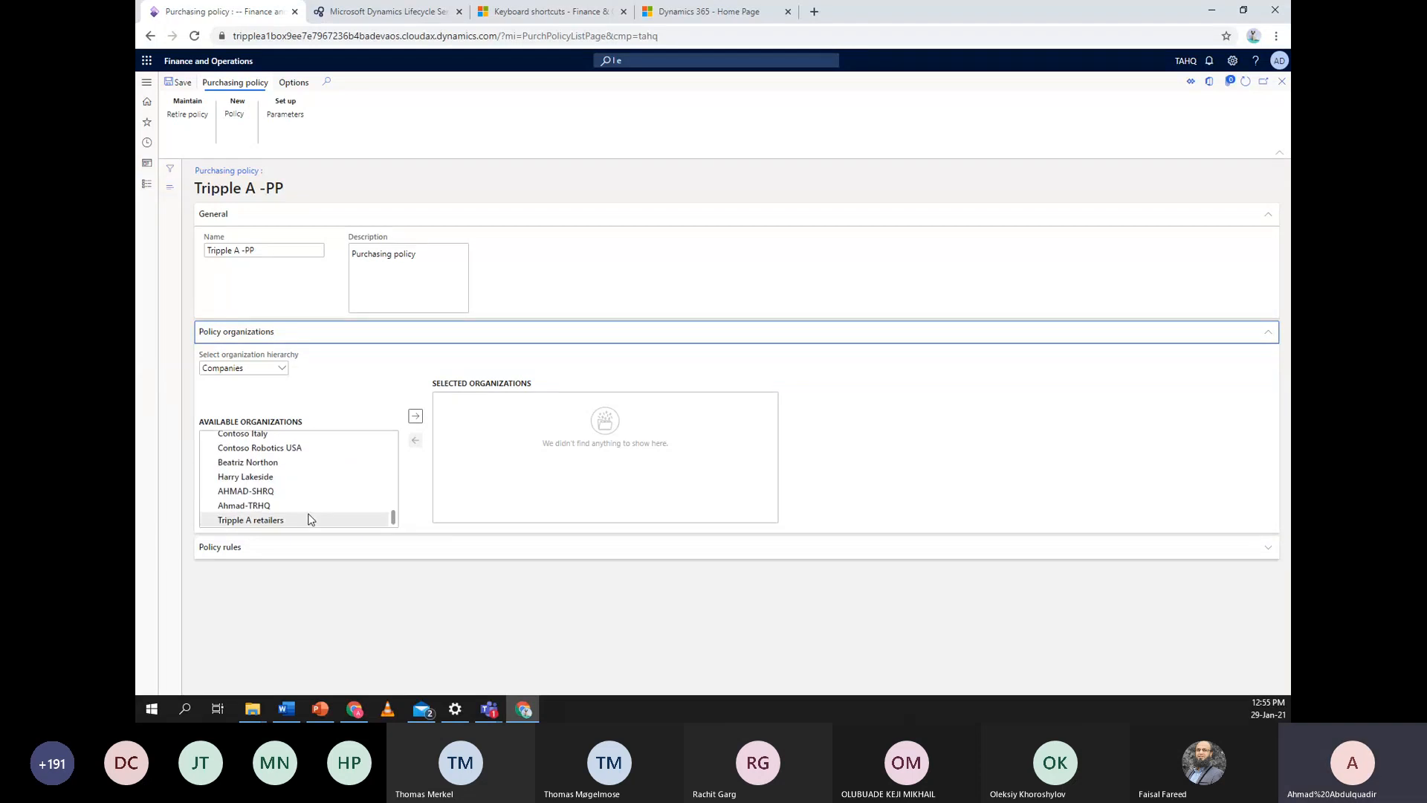
{"action": "left_click", "coordinate": [310, 519]}
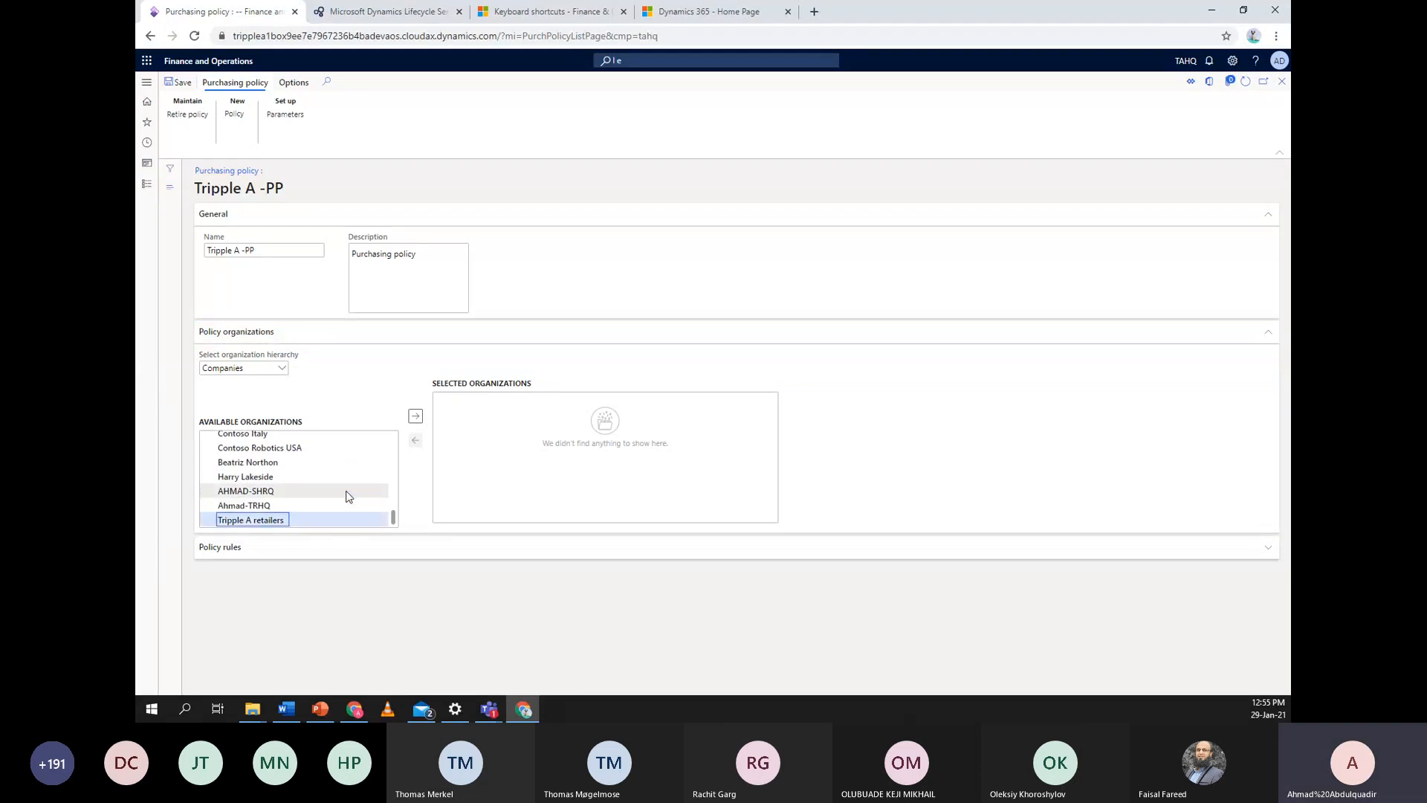
{"action": "left_click", "coordinate": [416, 417]}
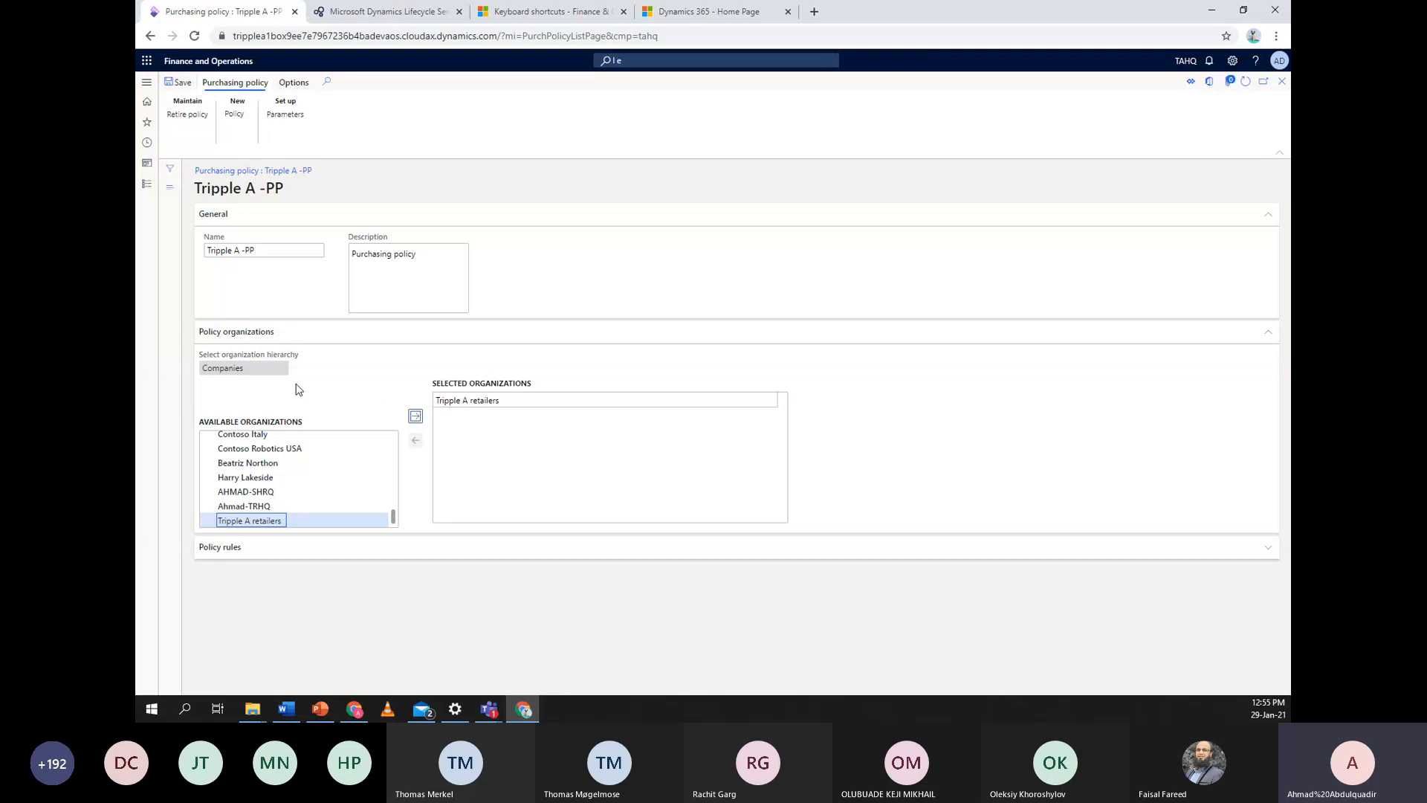
{"action": "scroll", "coordinate": [310, 479], "scroll_direction": "up", "scroll_amount": 10}
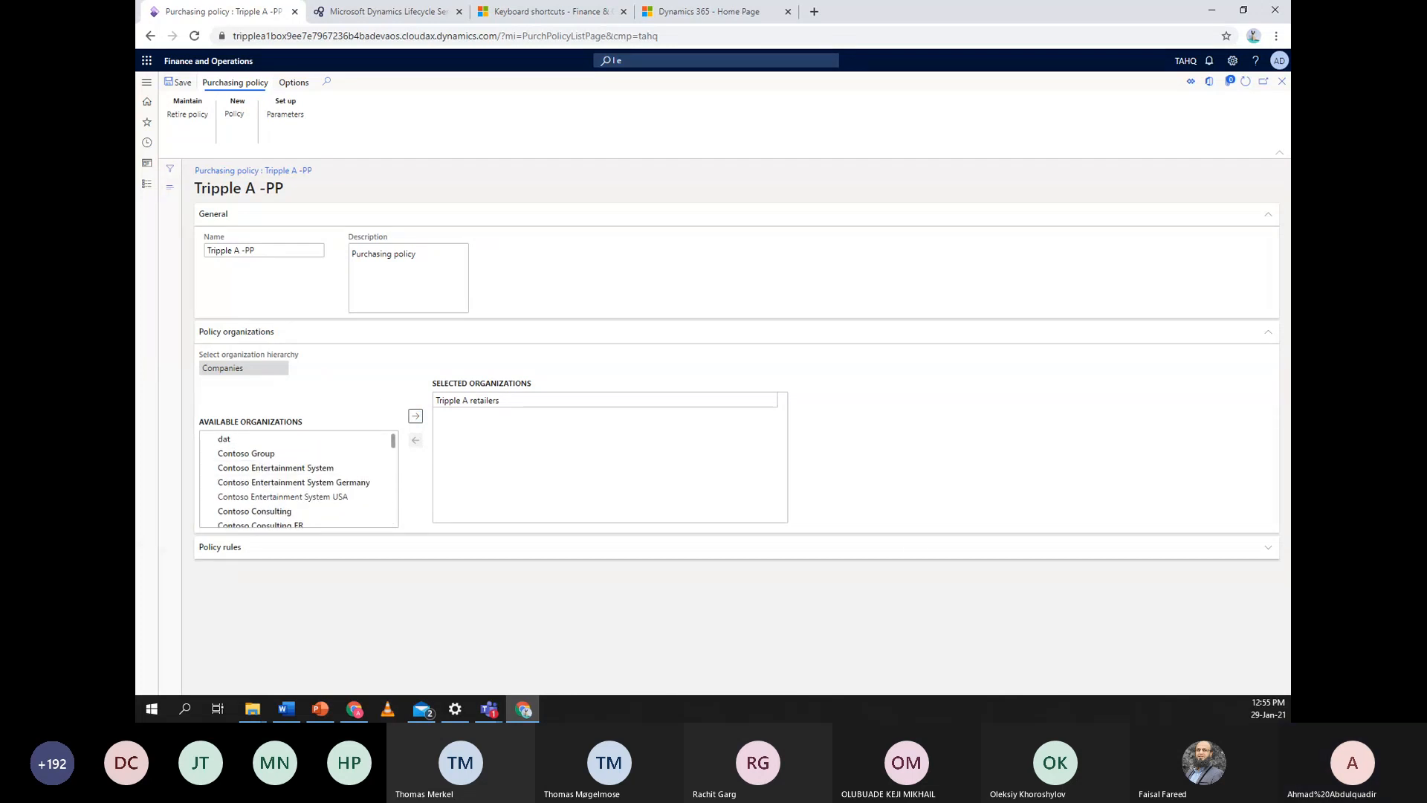
{"action": "left_click", "coordinate": [495, 400]}
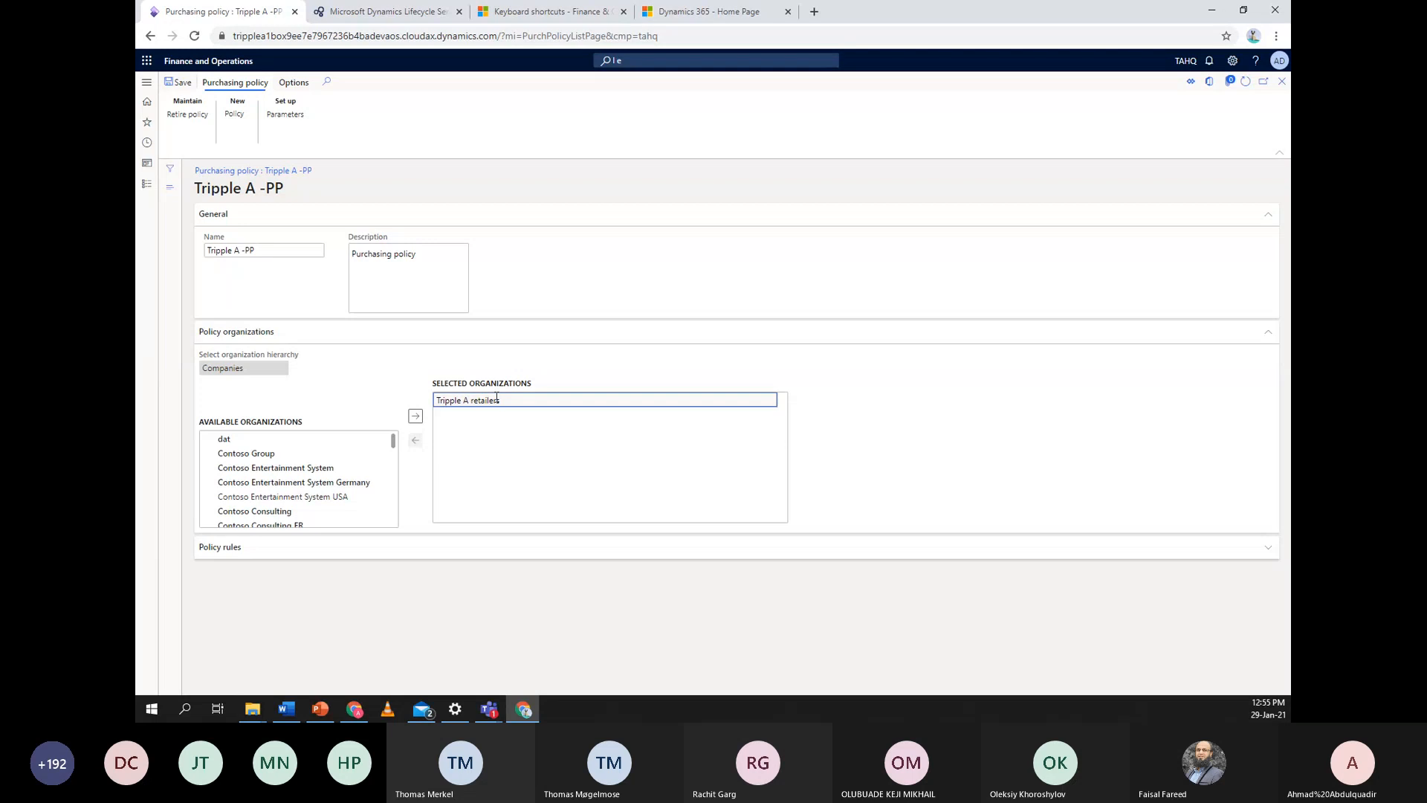
{"action": "scroll", "coordinate": [335, 487], "scroll_direction": "down", "scroll_amount": 10}
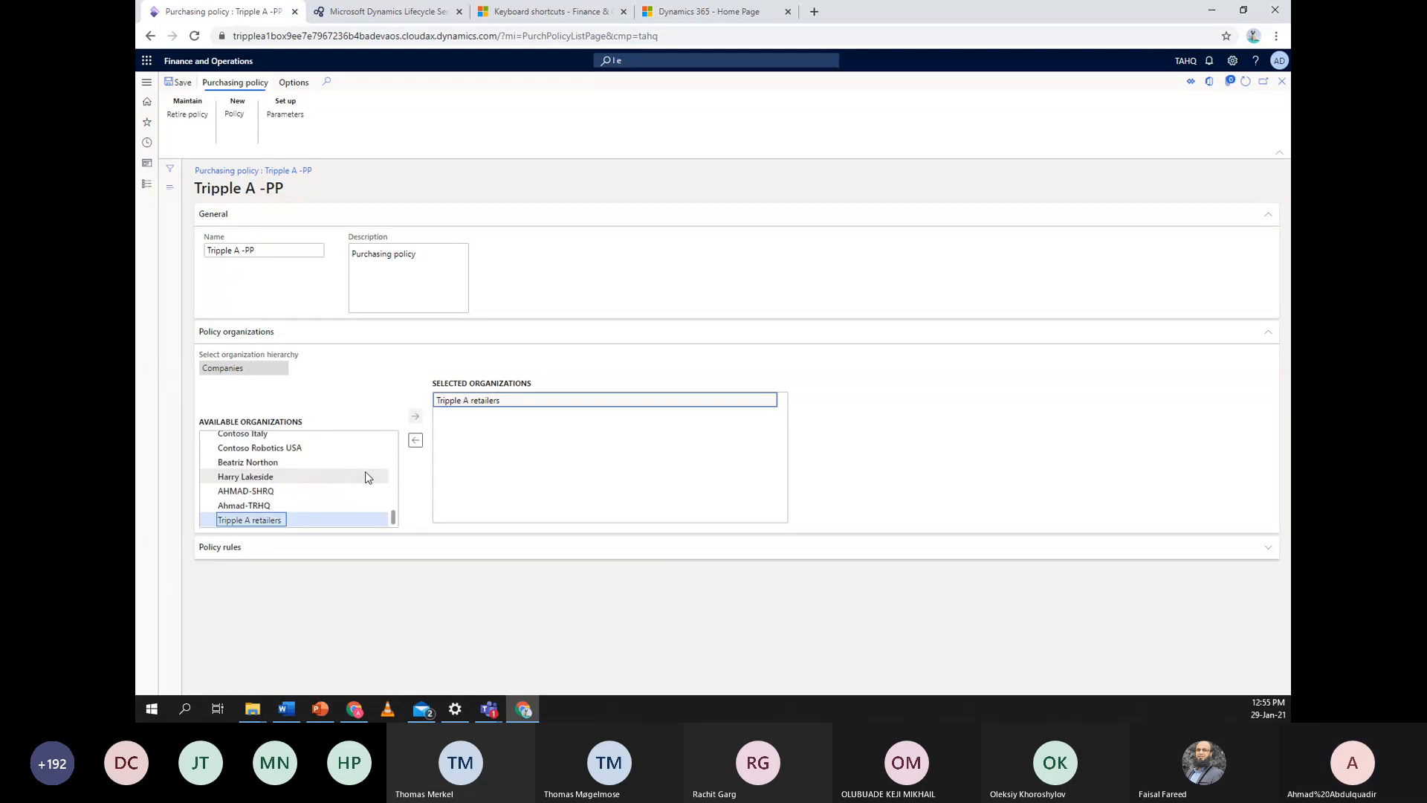
{"action": "left_click", "coordinate": [419, 551]}
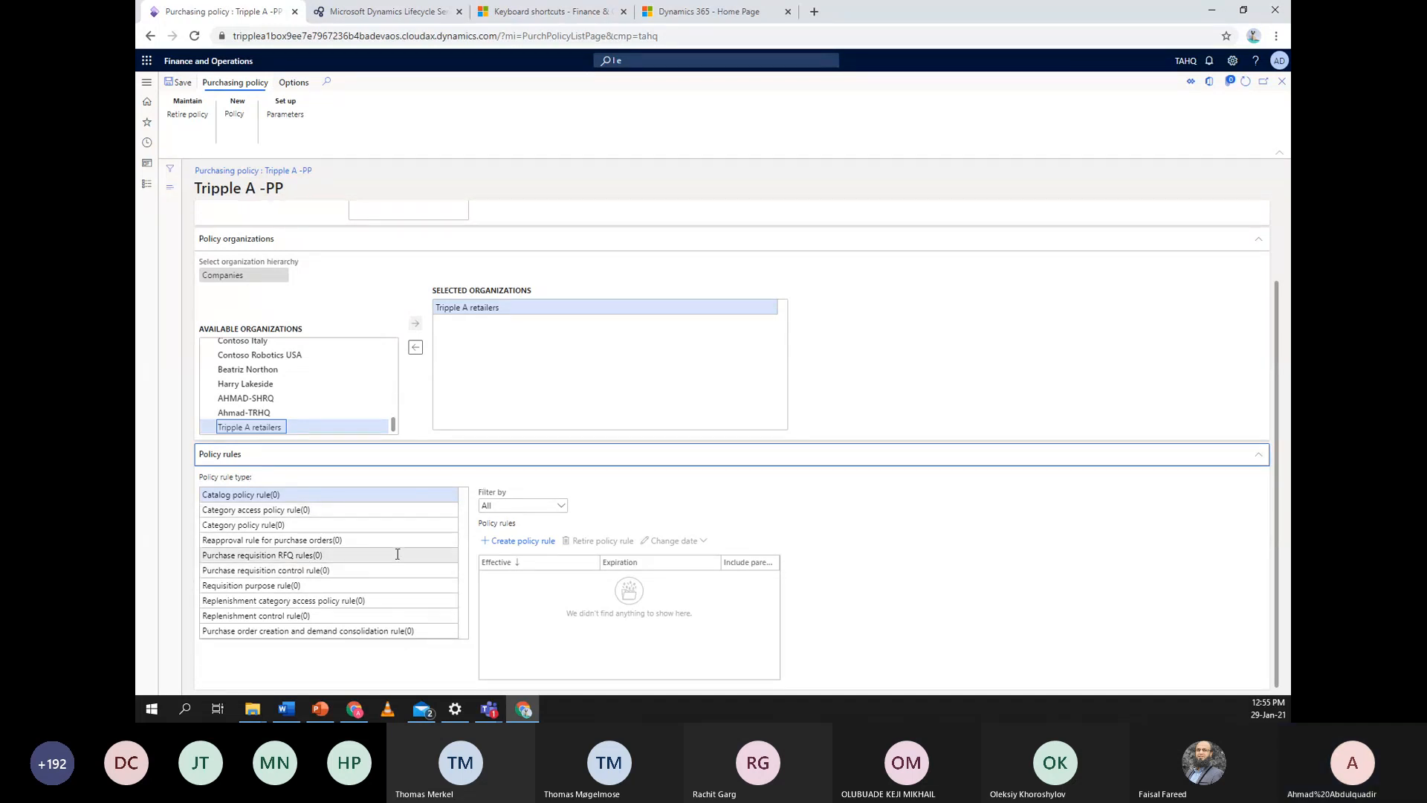
{"action": "left_click", "coordinate": [393, 524]}
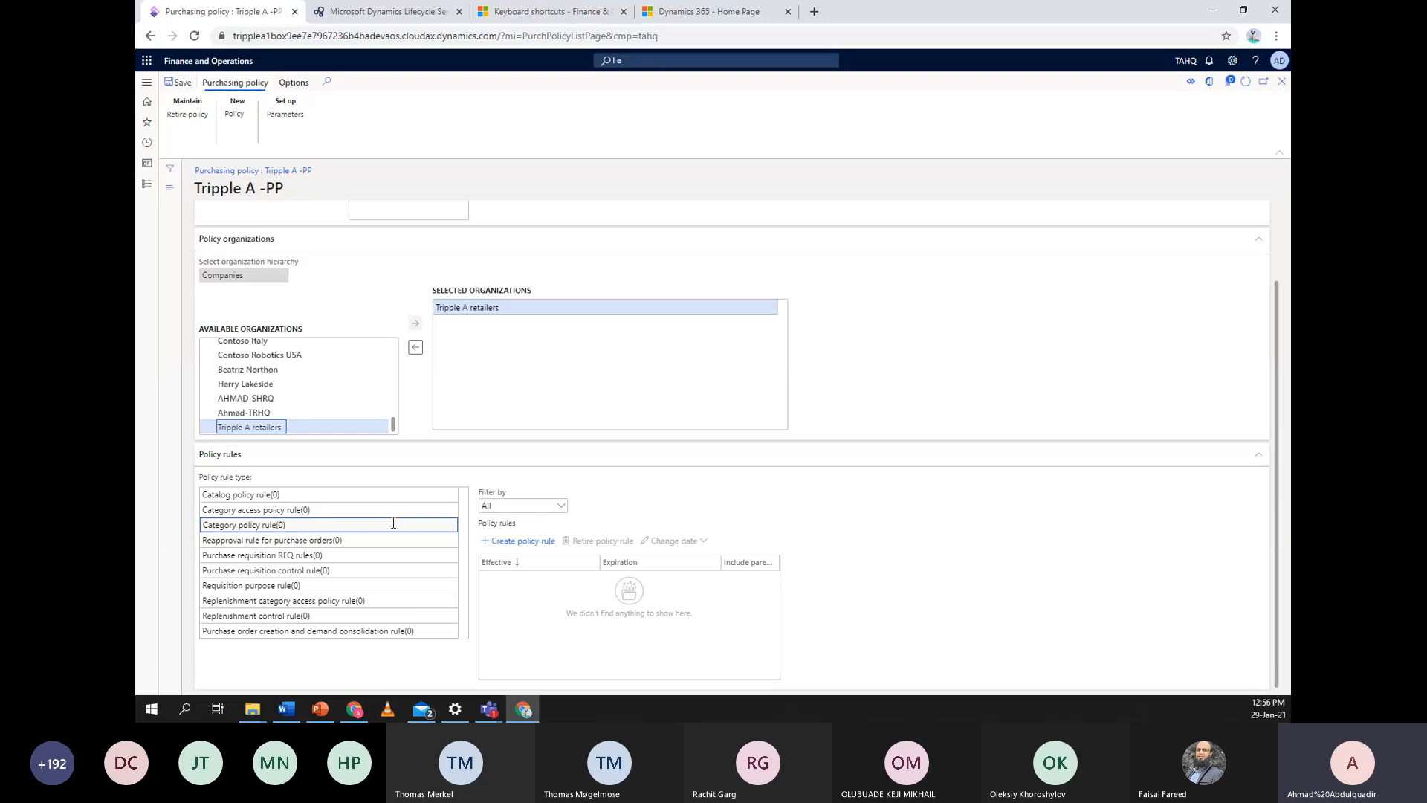
{"action": "scroll", "coordinate": [579, 491], "scroll_direction": "up", "scroll_amount": 1}
{"action": "scroll", "coordinate": [578, 489], "scroll_direction": "down", "scroll_amount": 1}
{"action": "scroll", "coordinate": [698, 453], "scroll_direction": "up", "scroll_amount": 1}
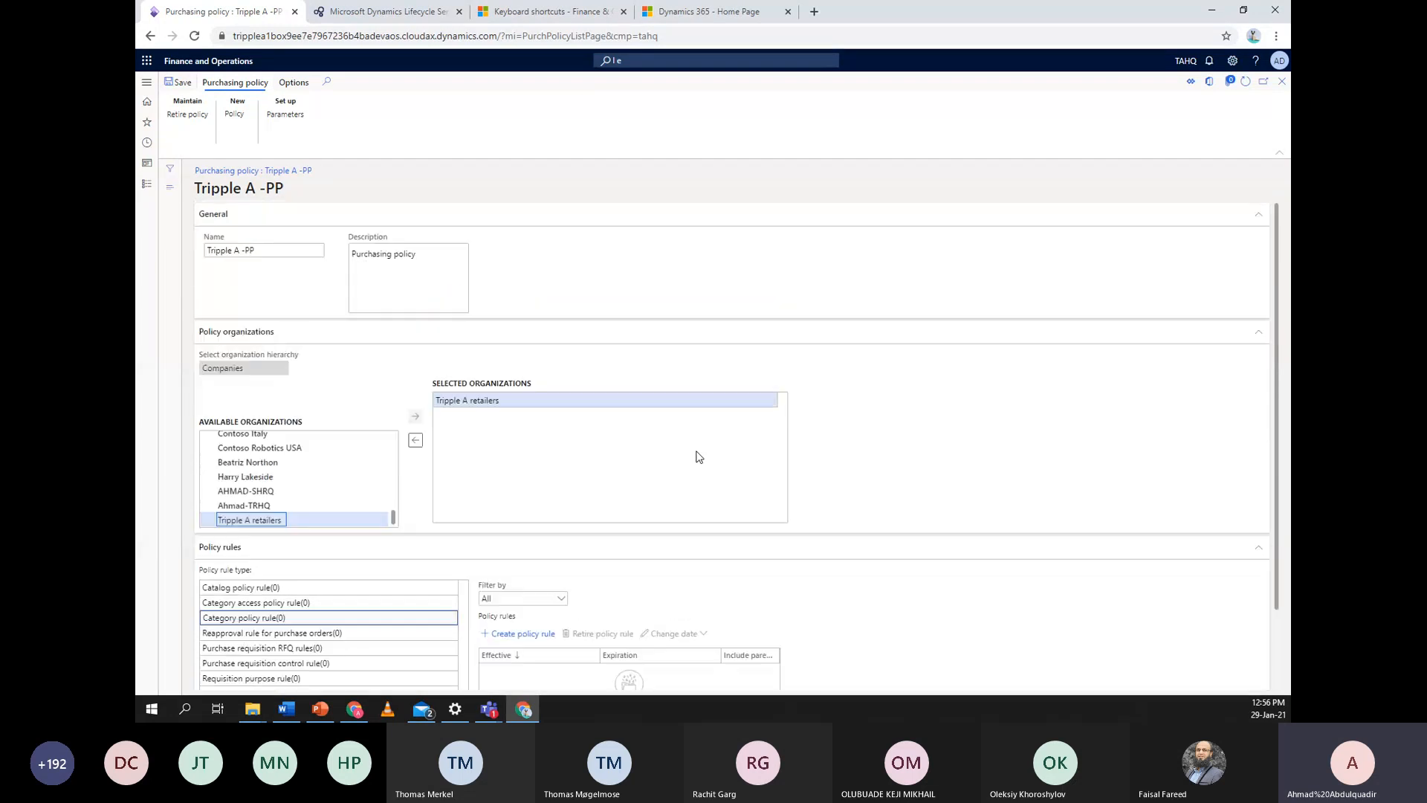
{"action": "scroll", "coordinate": [702, 455], "scroll_direction": "down", "scroll_amount": 1}
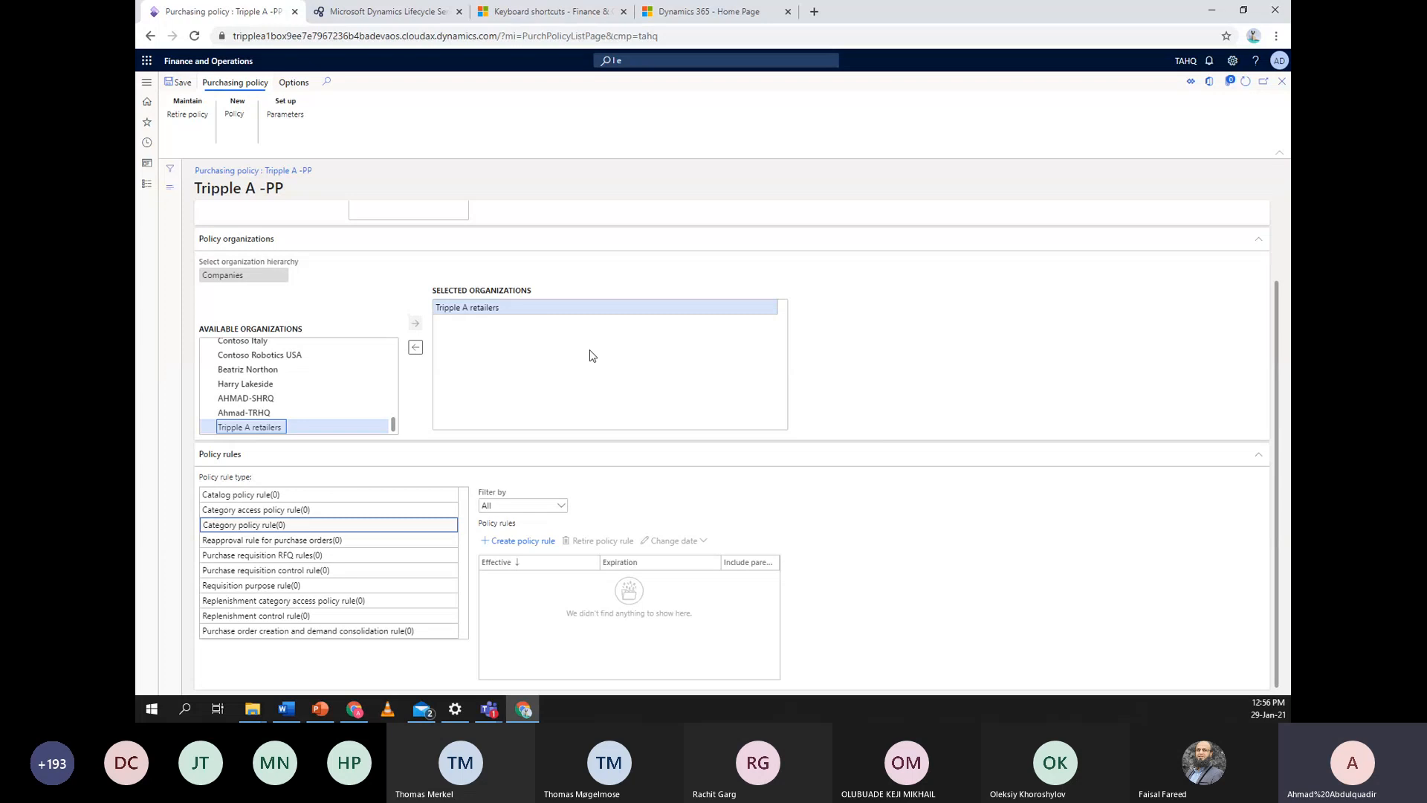
{"action": "scroll", "coordinate": [1099, 480], "scroll_direction": "up", "scroll_amount": 1}
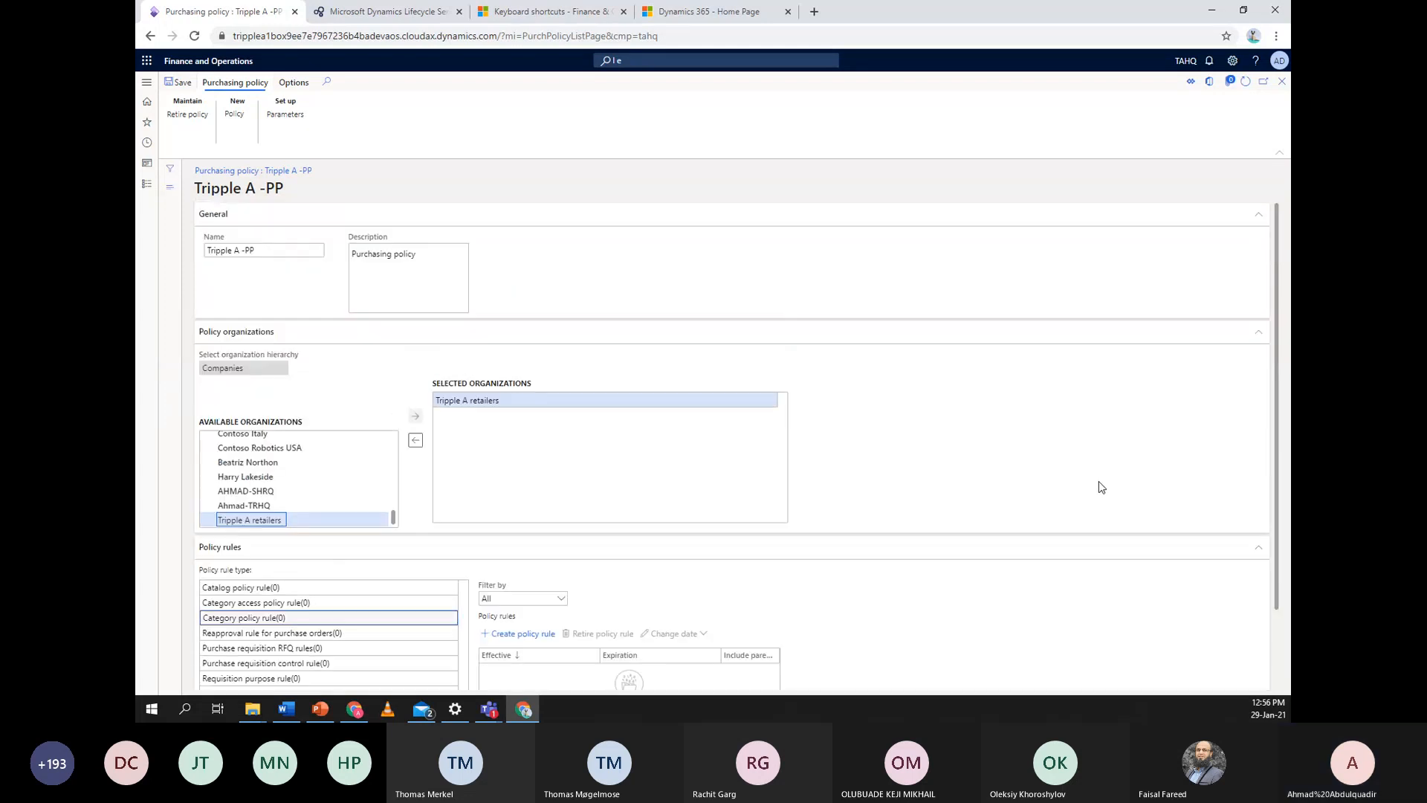
{"action": "scroll", "coordinate": [1115, 509], "scroll_direction": "down", "scroll_amount": 1}
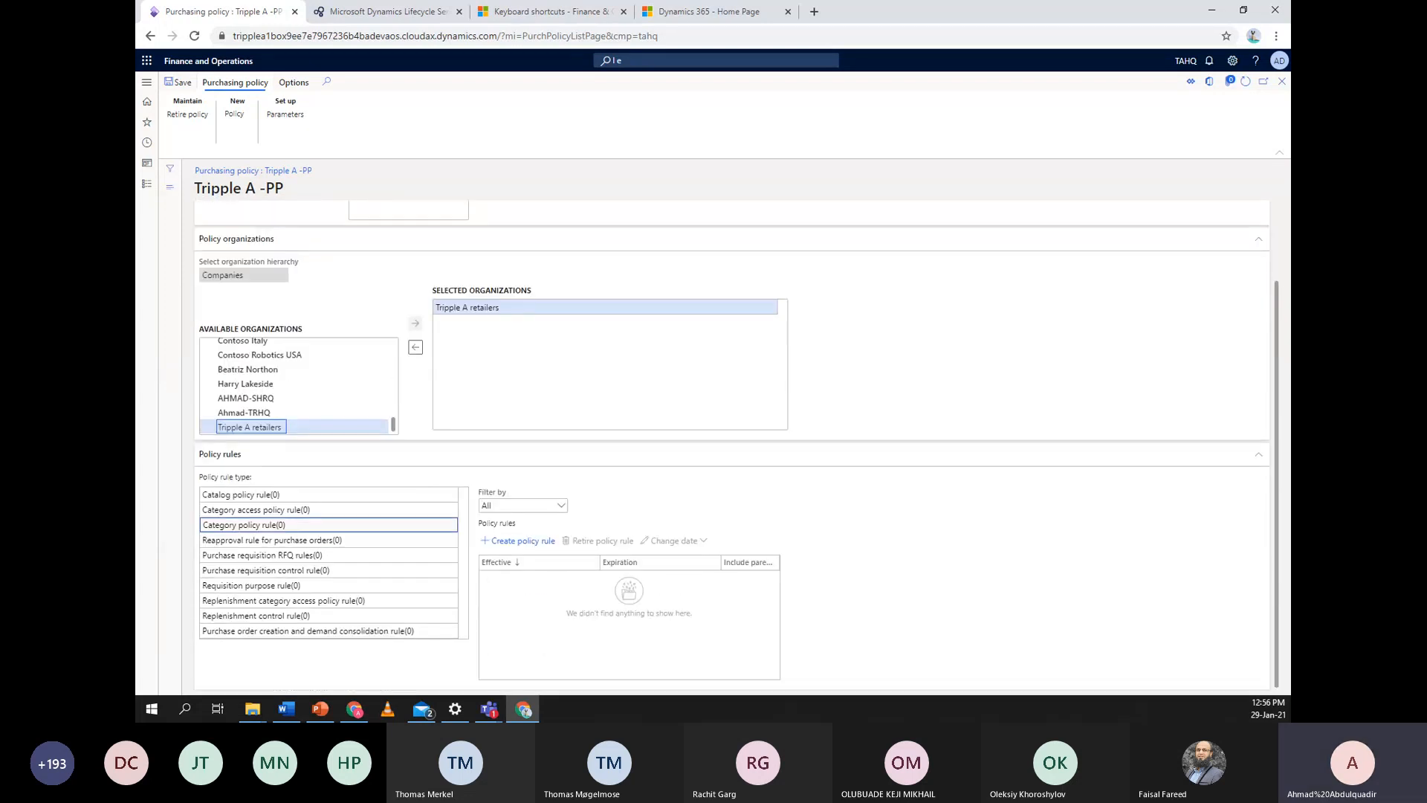
{"action": "key", "text": "alt+Tab"}
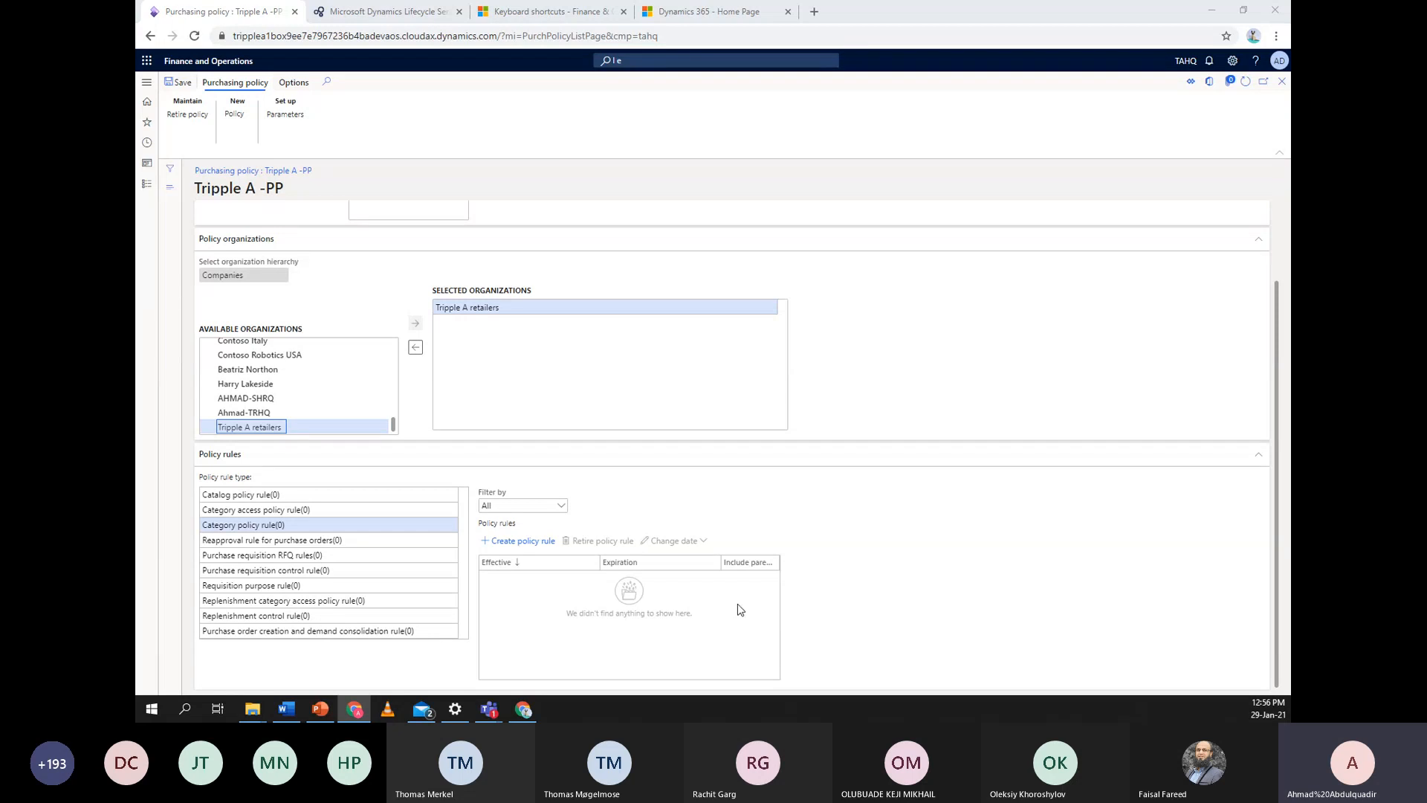
{"action": "scroll", "coordinate": [953, 457], "scroll_direction": "up", "scroll_amount": 1}
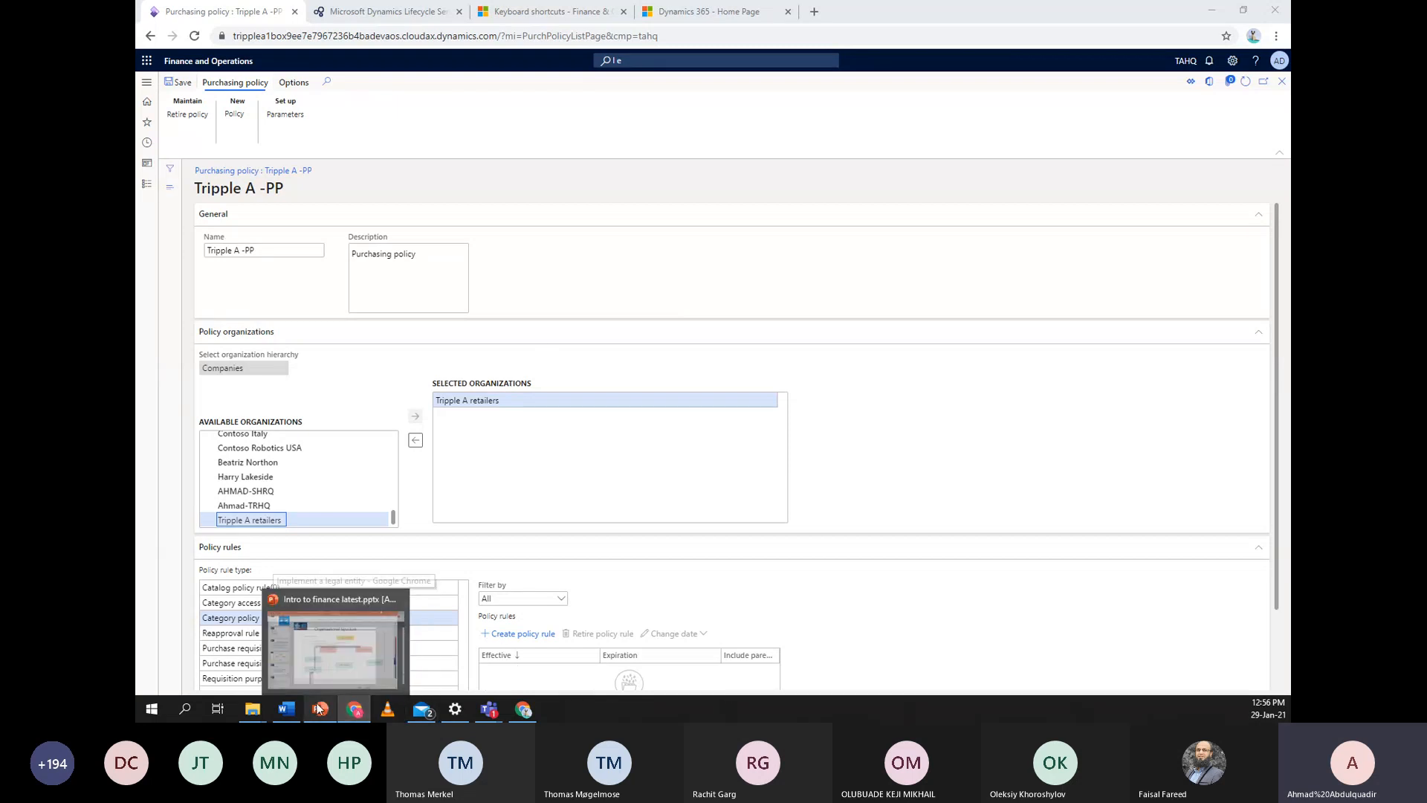
Return to PowerPoint and display slide 18, Resources
{"action": "left_click", "coordinate": [318, 710]}
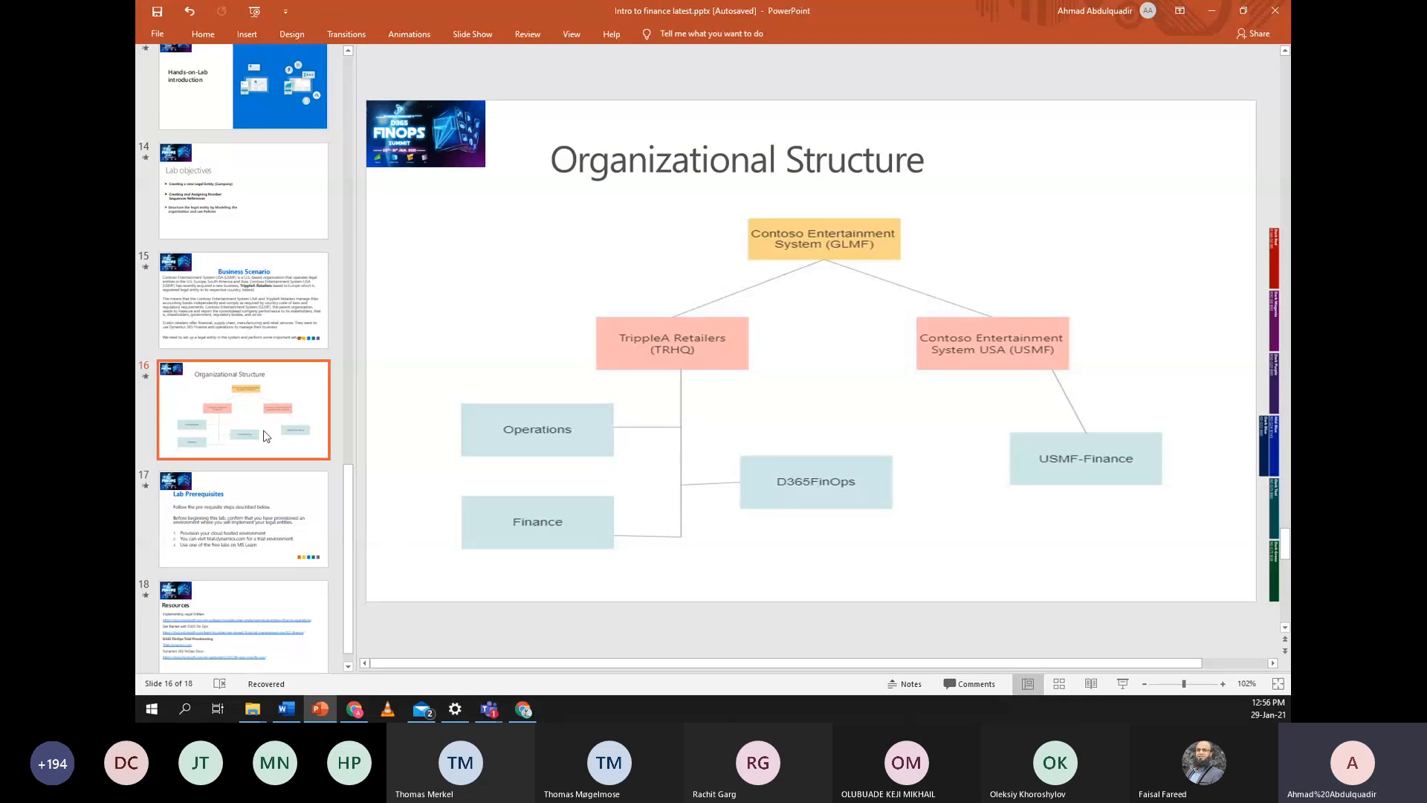
{"action": "key", "text": "Down"}
{"action": "key", "text": "Down"}
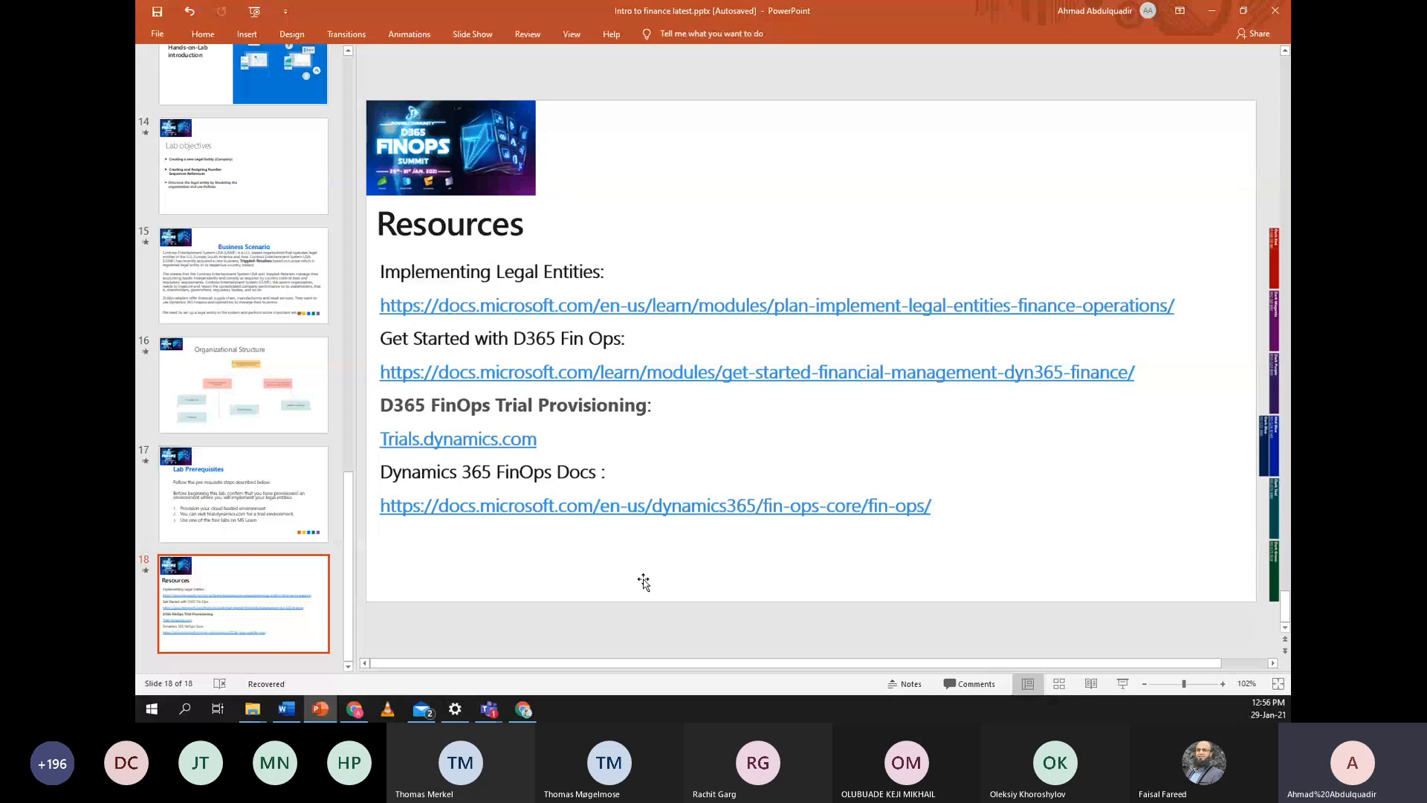
{"action": "key", "text": "Up"}
{"action": "left_click", "coordinate": [283, 608]}
{"action": "left_click", "coordinate": [361, 35]}
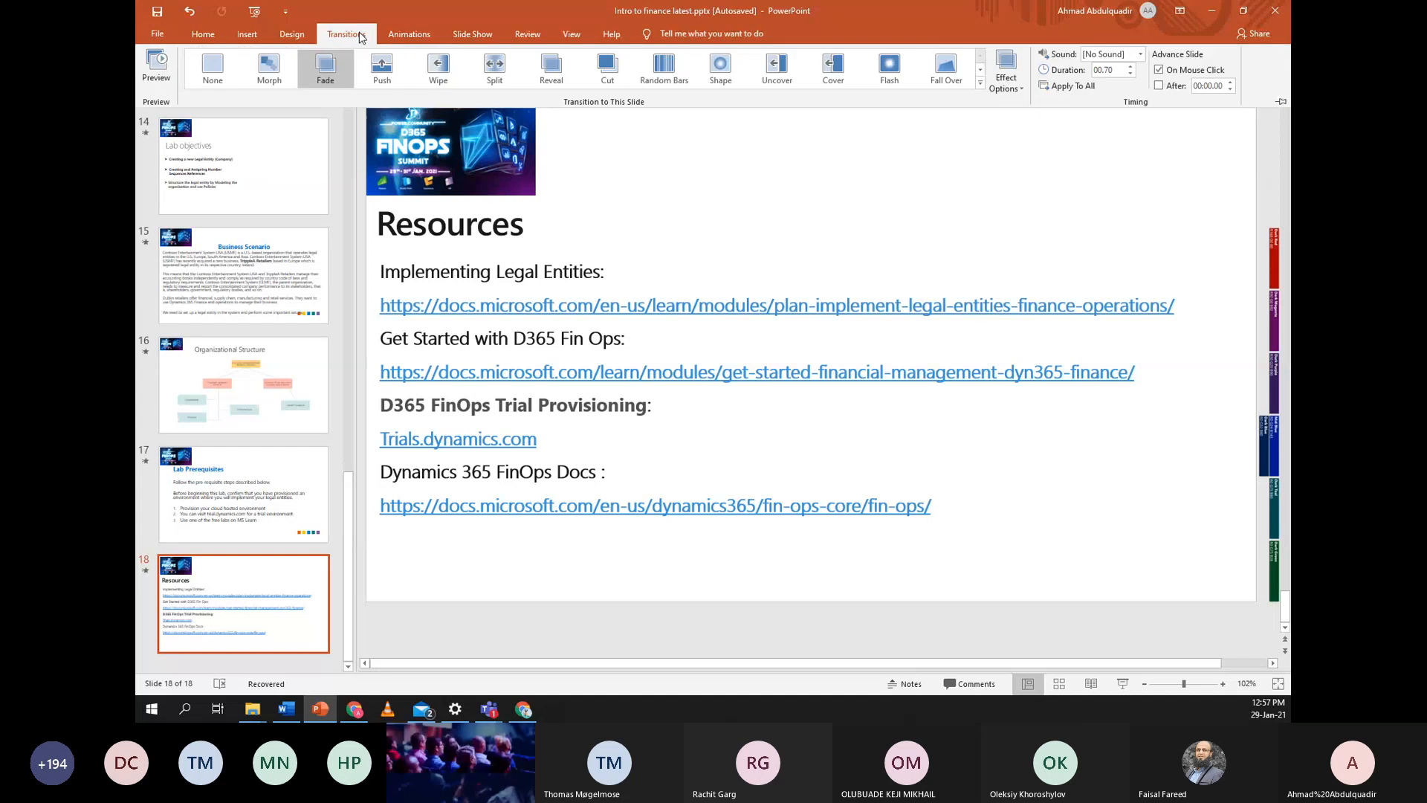
{"action": "left_click", "coordinate": [702, 168]}
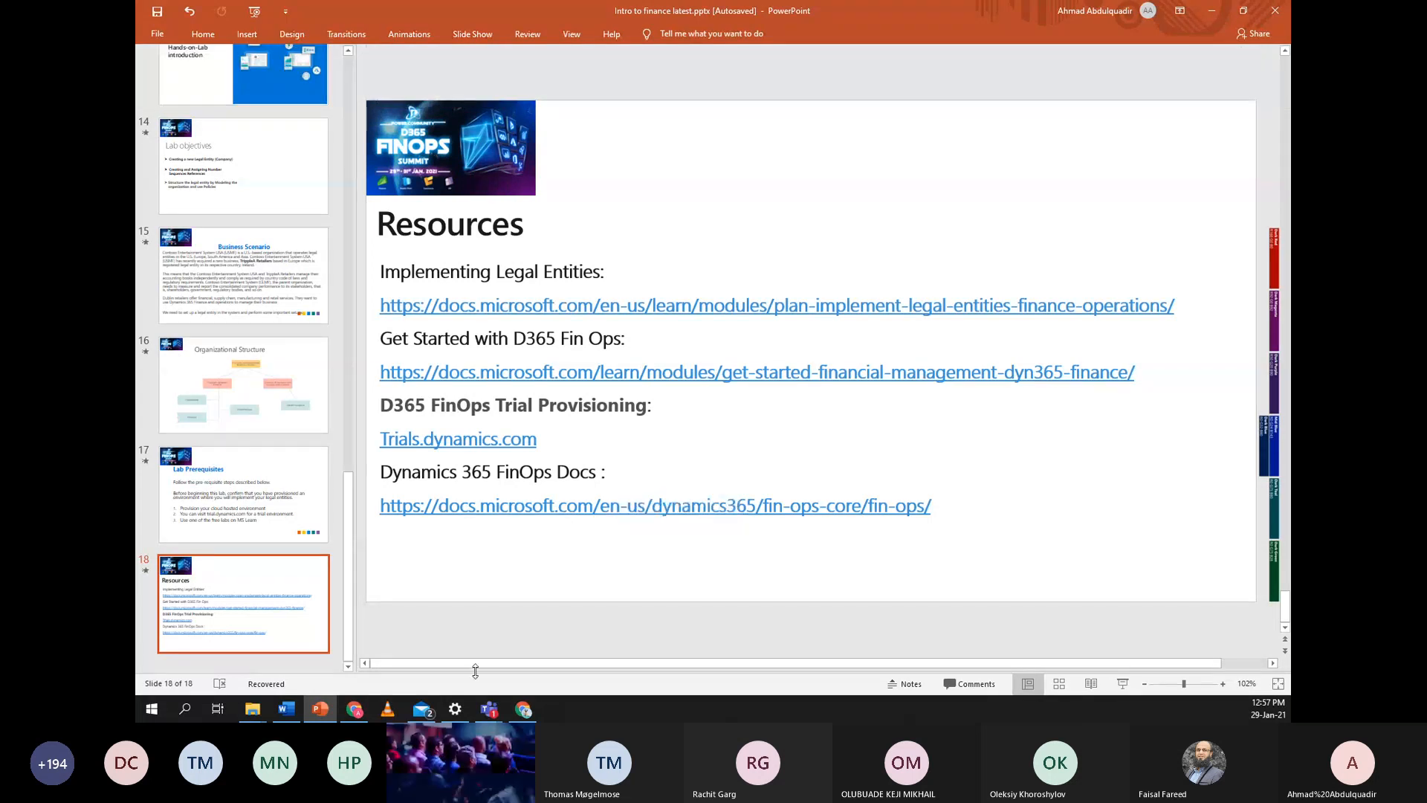
{"action": "mouse_move", "coordinate": [494, 708]}
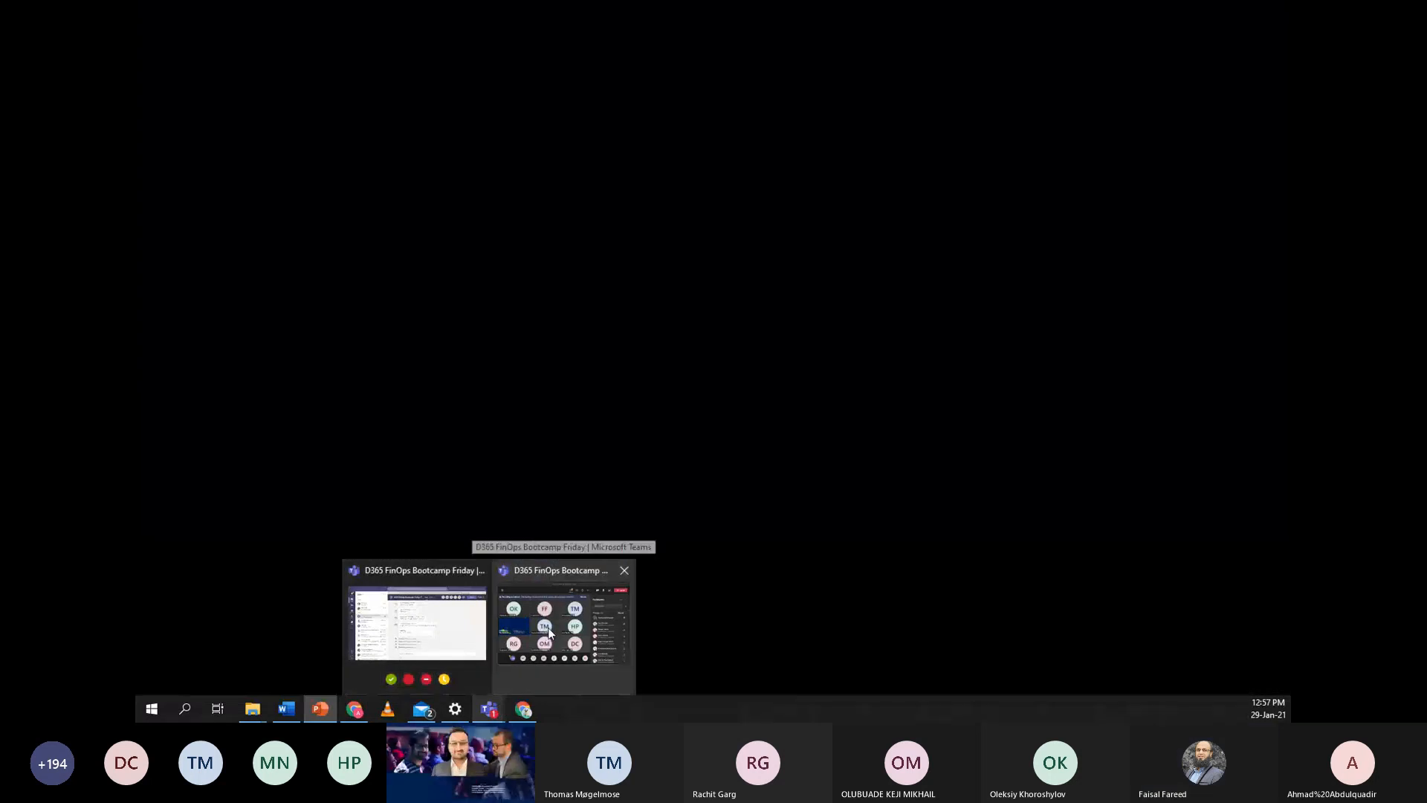
{"action": "left_click", "coordinate": [547, 629]}
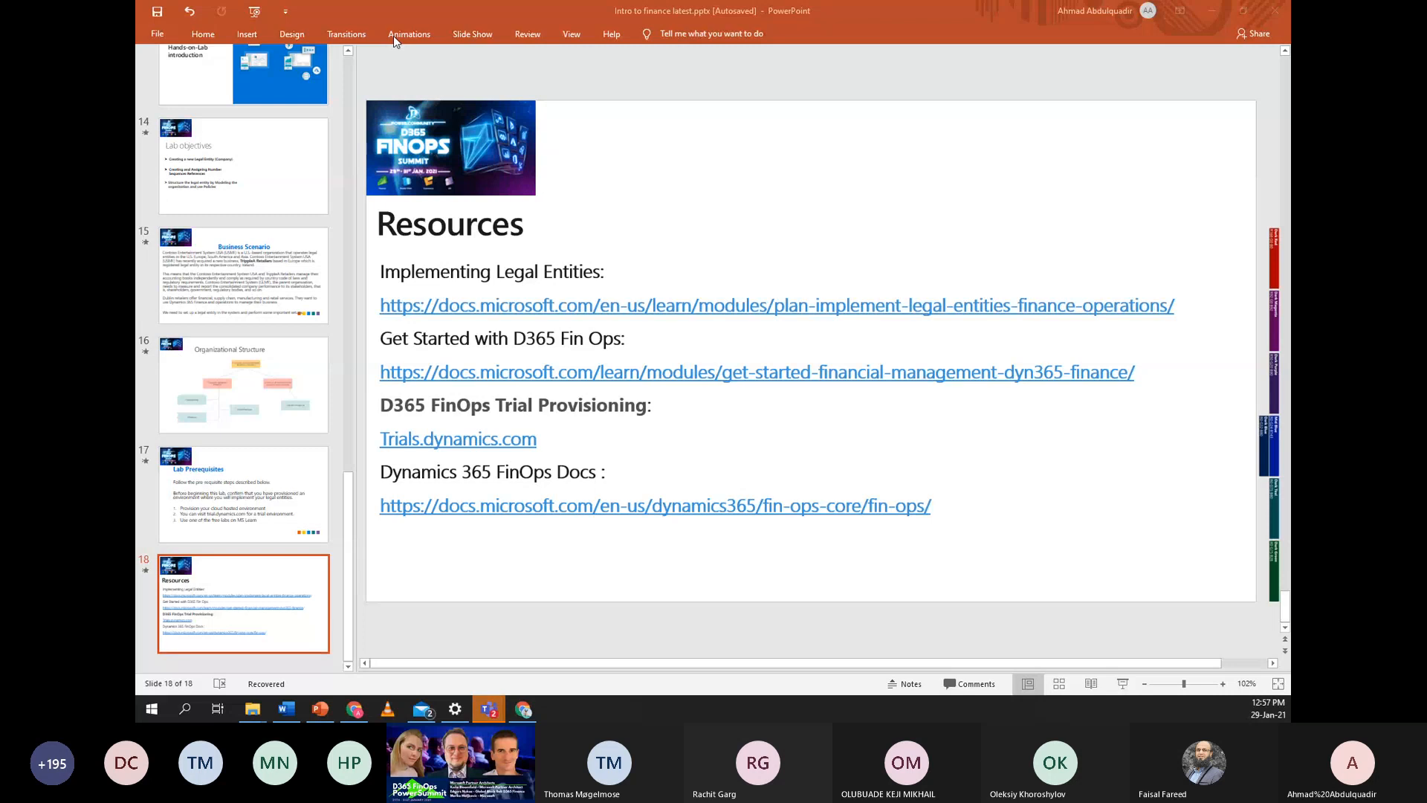
{"action": "left_click", "coordinate": [461, 35]}
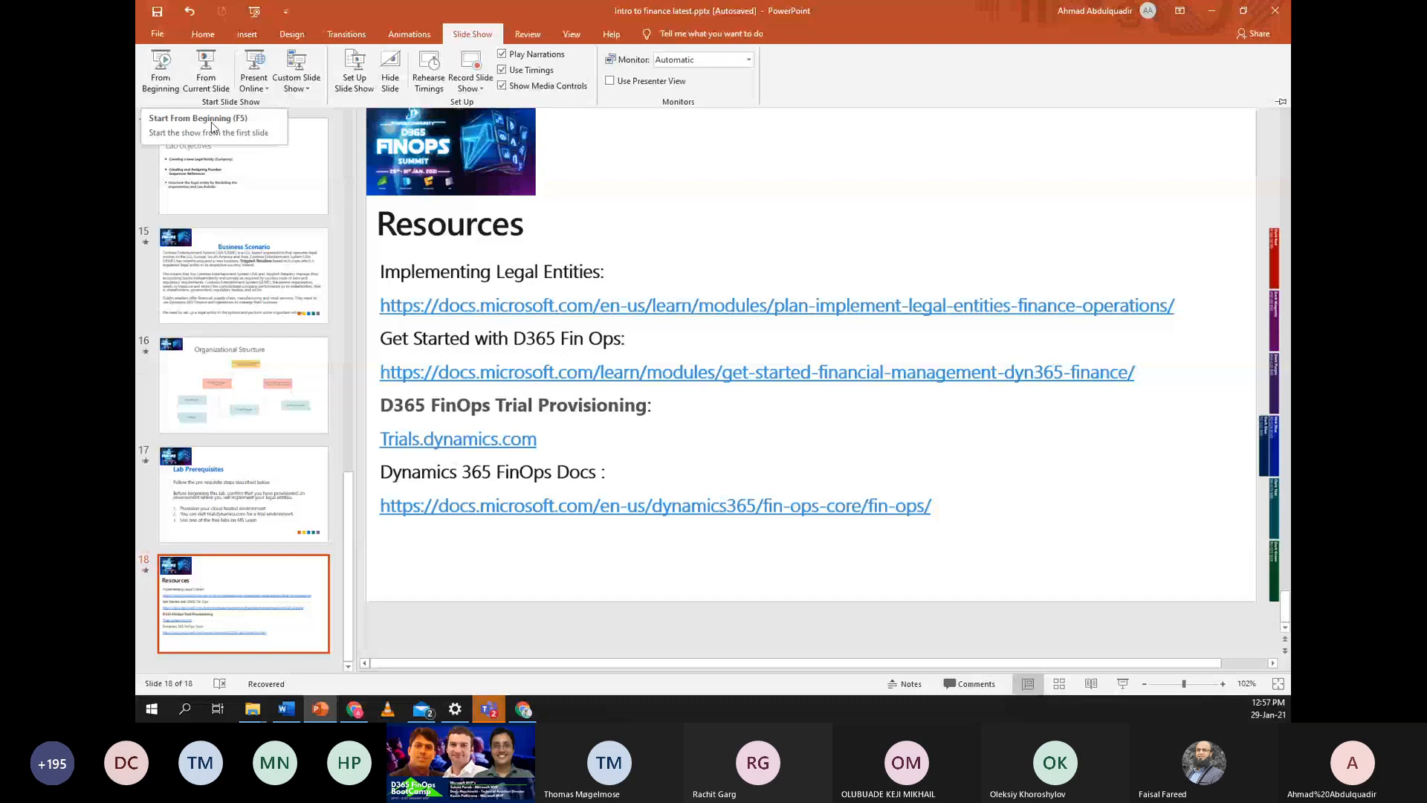
{"action": "left_click", "coordinate": [855, 193]}
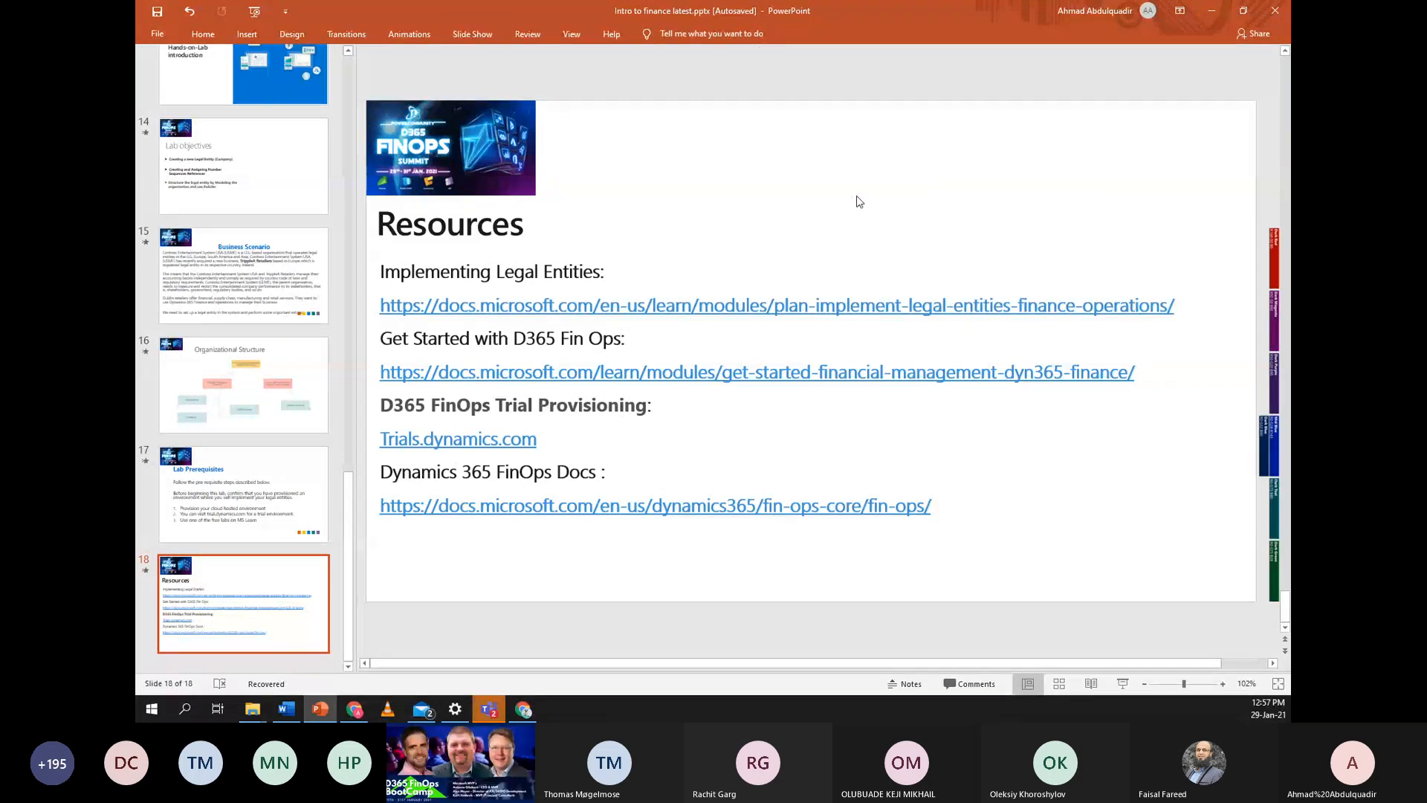